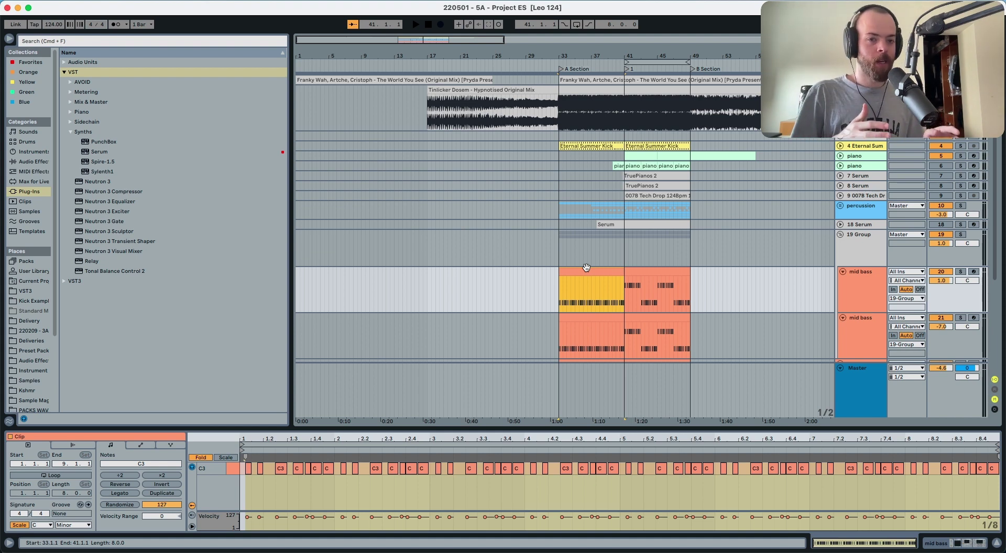
Play the arrangement from the start of the A Section for an initial listen.
scroll(586, 268, down, 3)
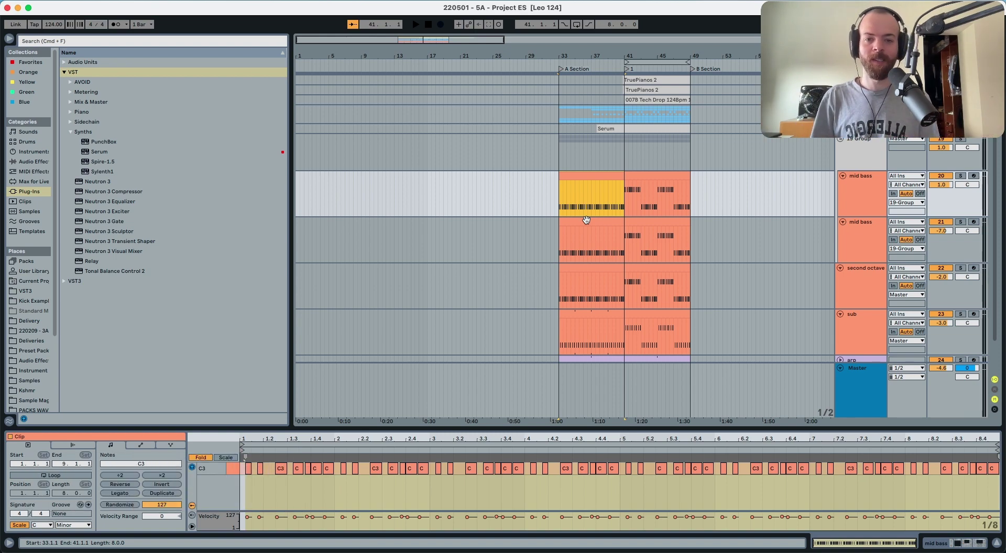
scroll(586, 220, up, 5)
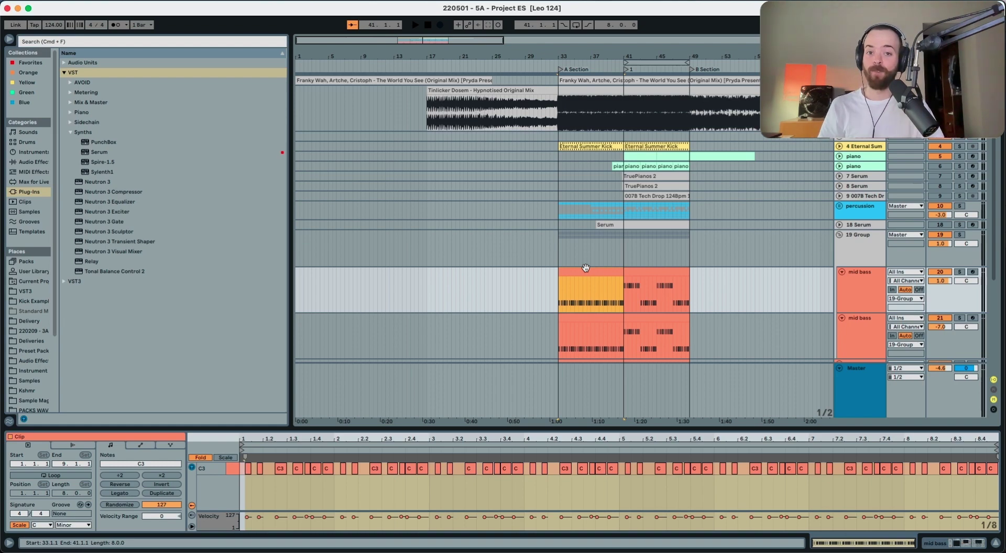
scroll(586, 268, down, 4)
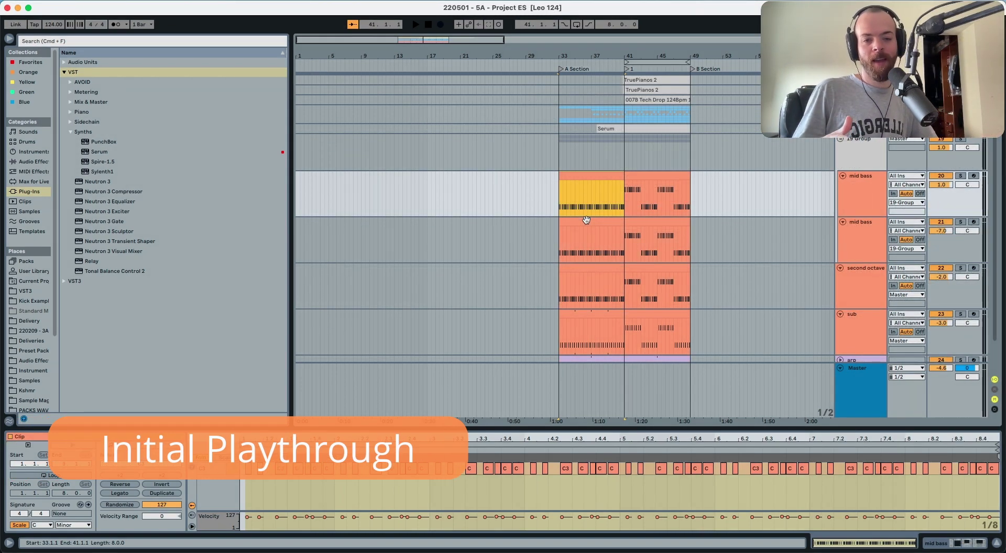
key(space)
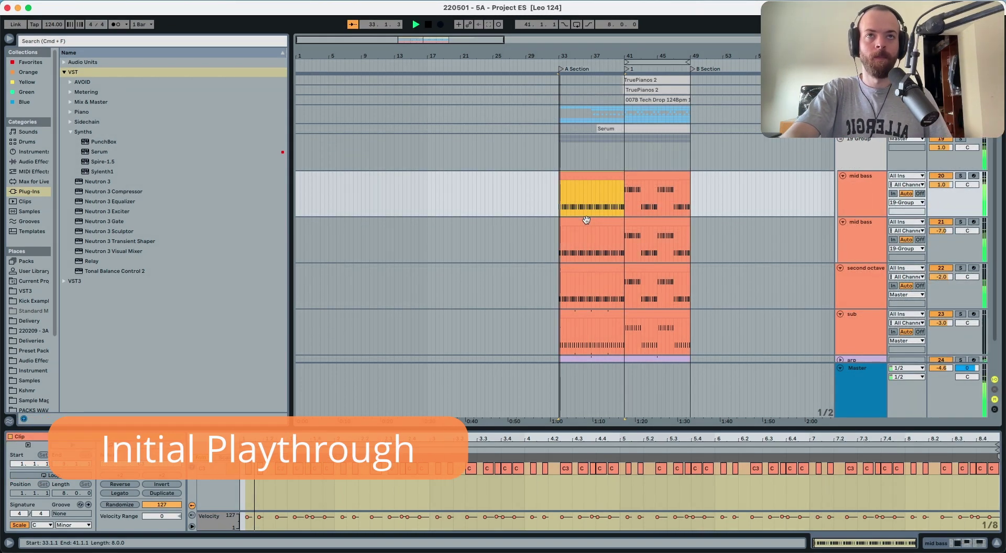
scroll(717, 189, up, 4)
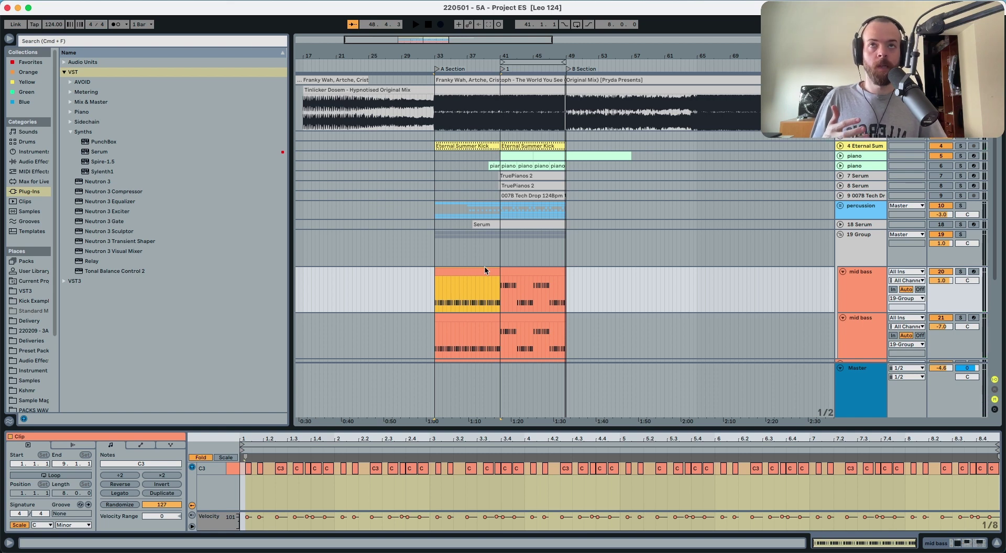
Place the insert marker at bar 33, the start of the A Section, and start playback.
click(437, 130)
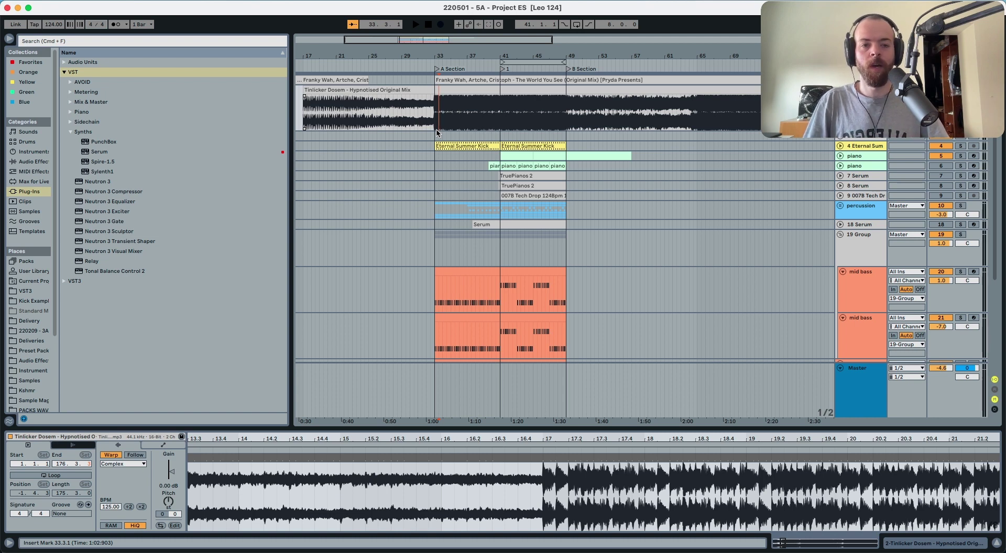
click(444, 255)
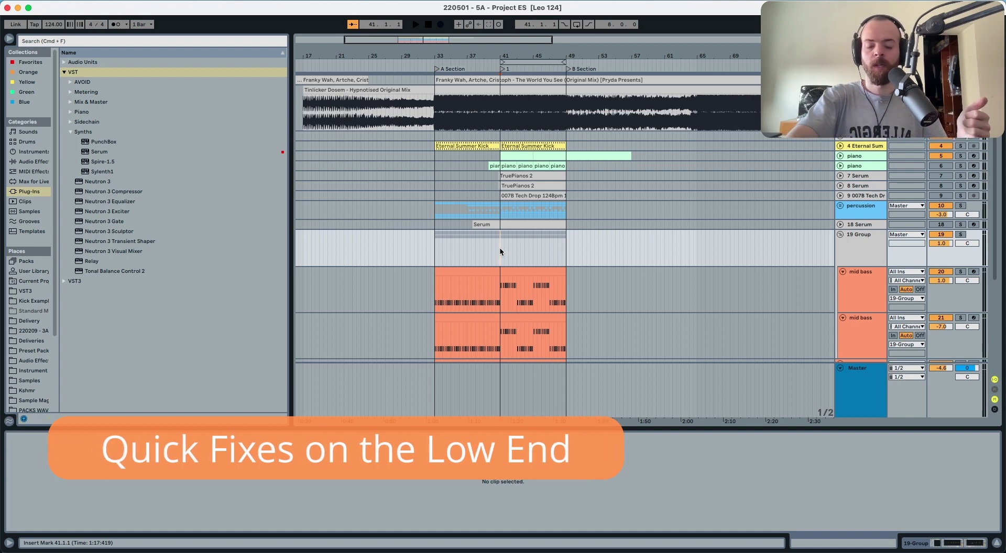
click(434, 247)
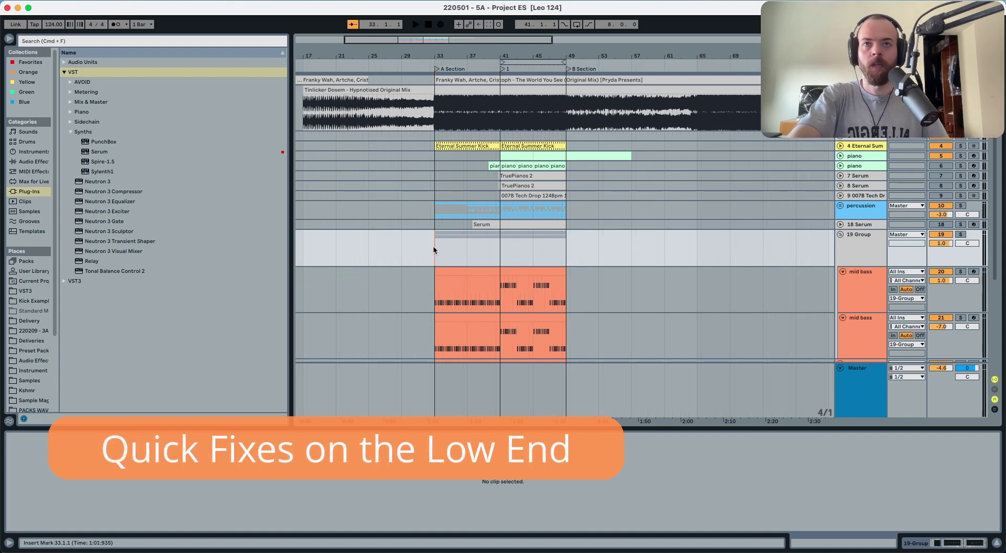
scroll(439, 228, down, 5)
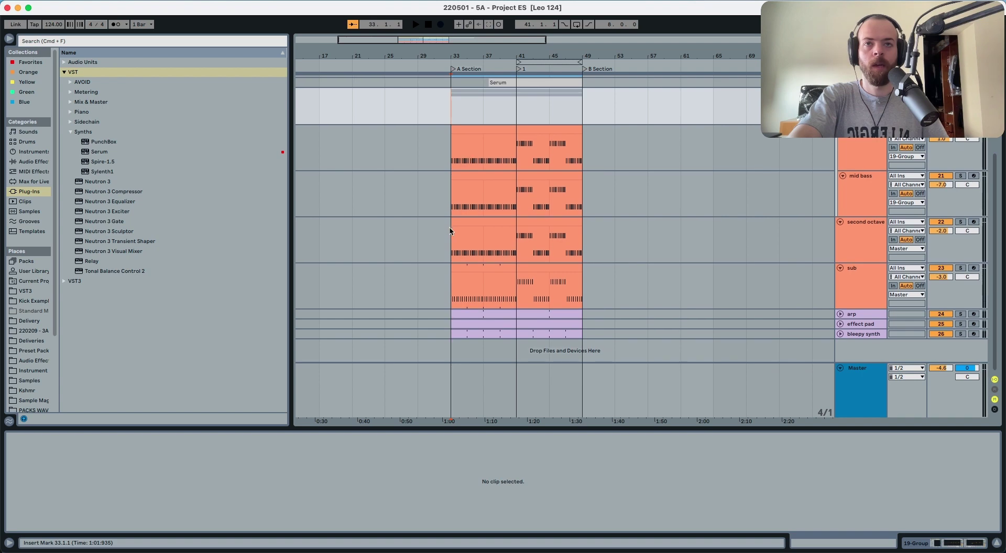
scroll(450, 230, up, 4)
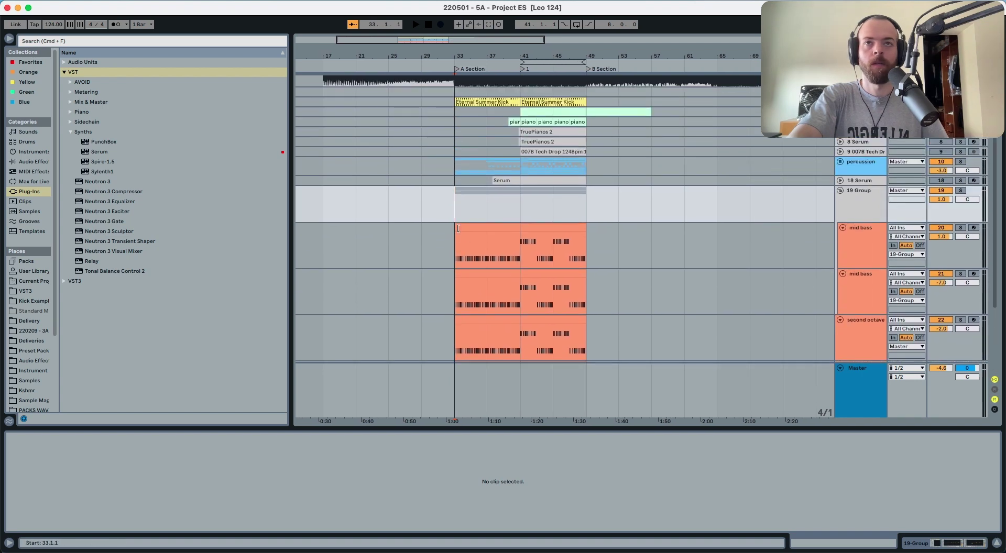
key(space)
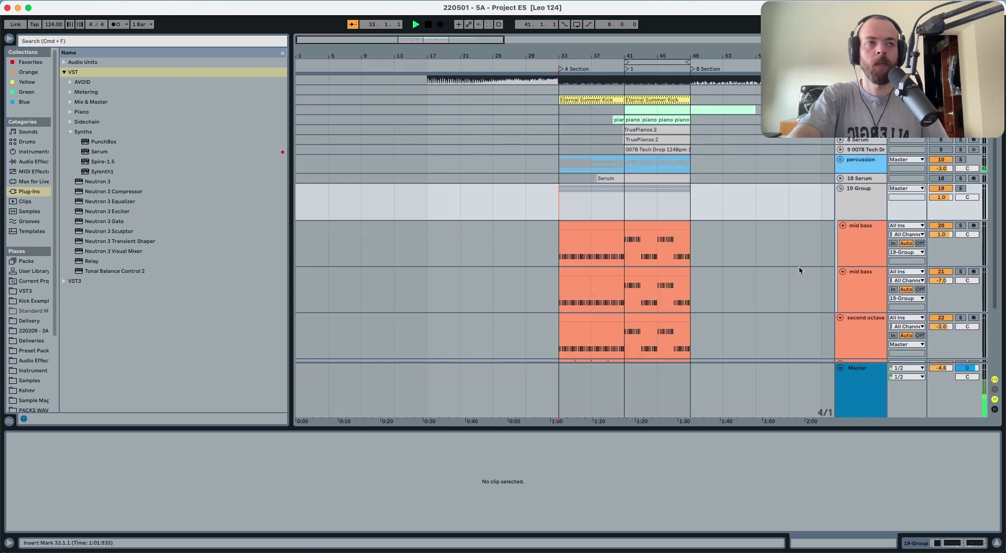
Solo the first mid bass track, show its device chain and listen to it on its own.
click(860, 297)
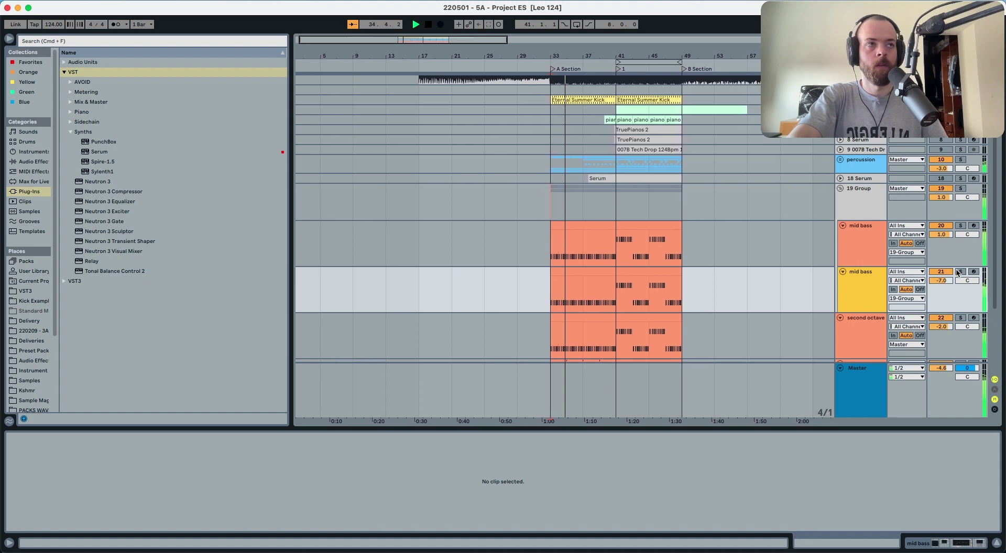
click(961, 225)
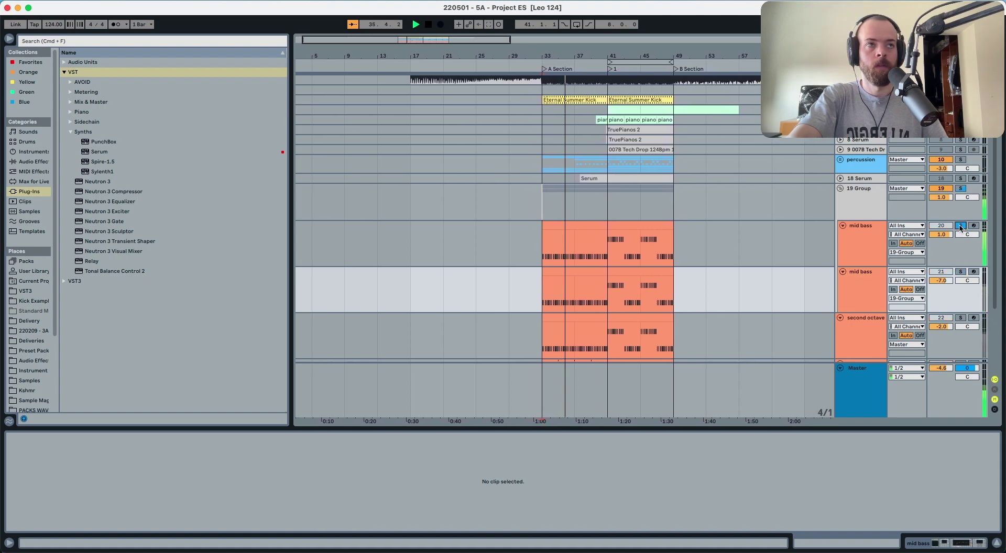
click(871, 239)
double_click(870, 237)
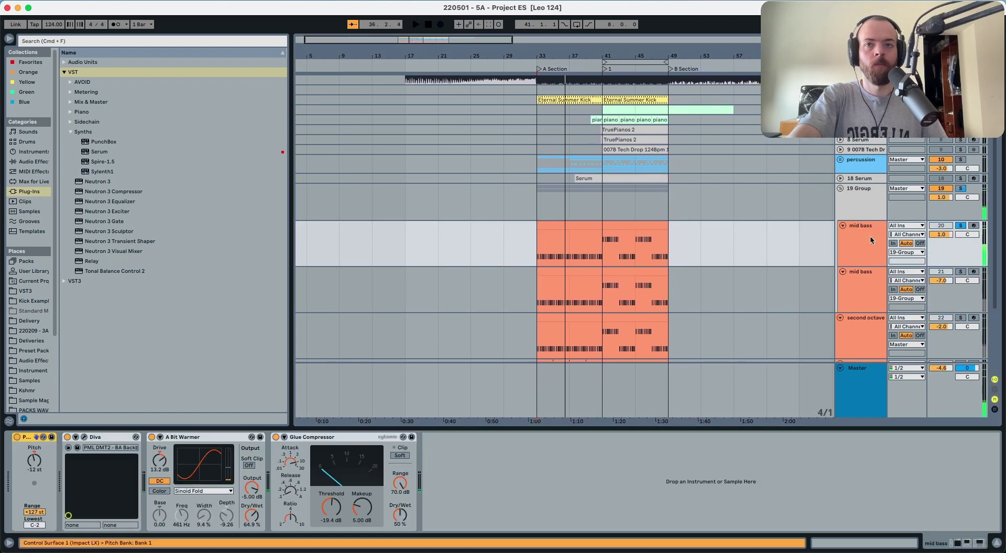
key(space)
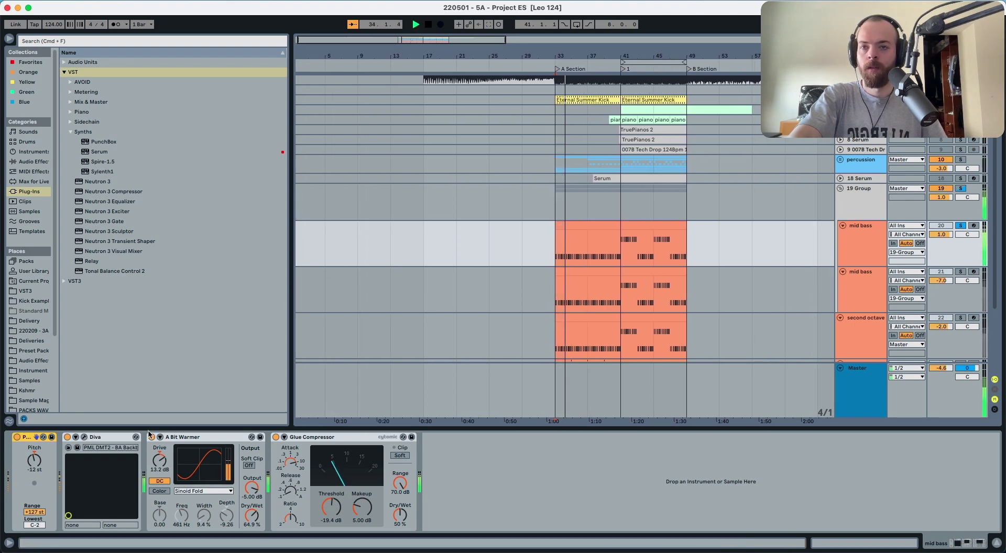
Audition the low-end layers by soloing the 19 Group and then the second octave track.
click(873, 212)
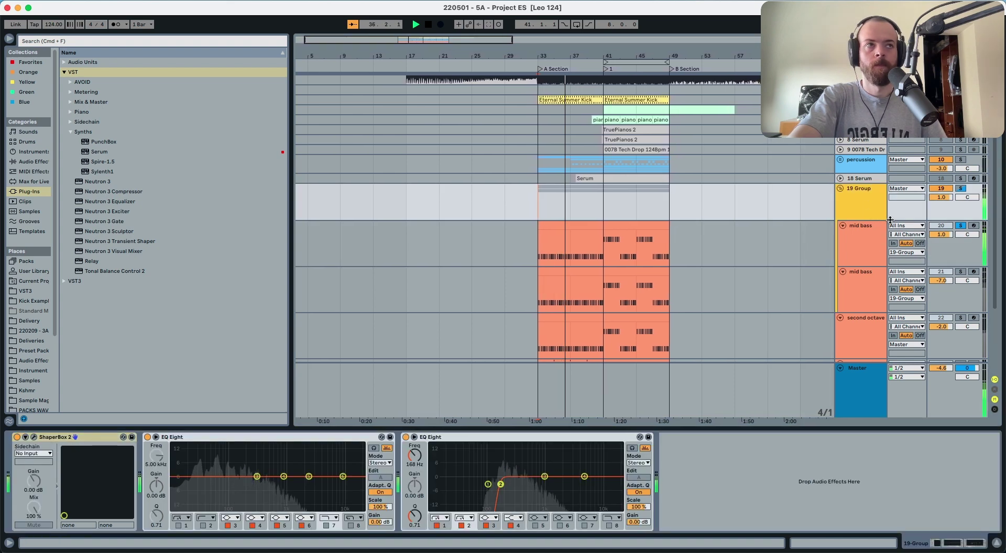
click(960, 189)
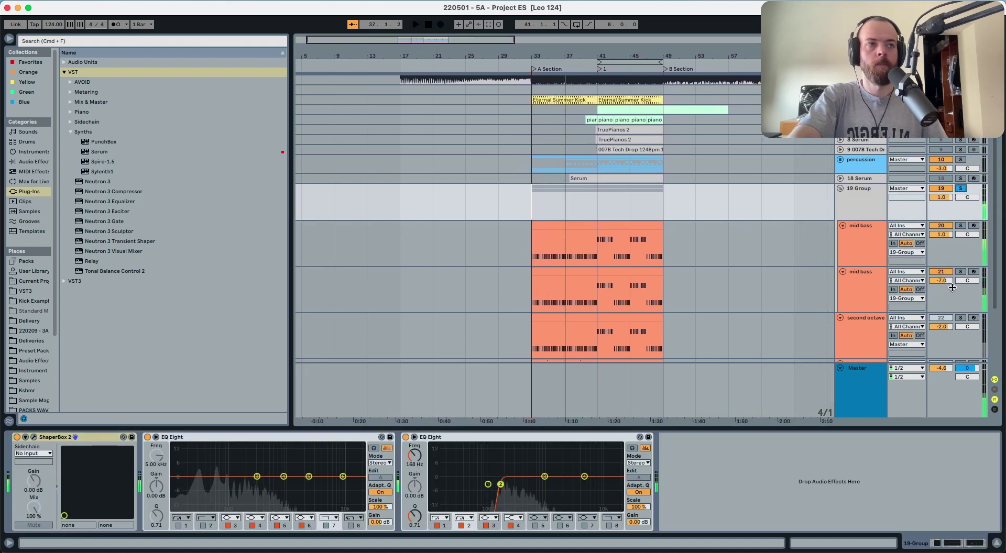
scroll(963, 277, down, 3)
click(961, 264)
key(space)
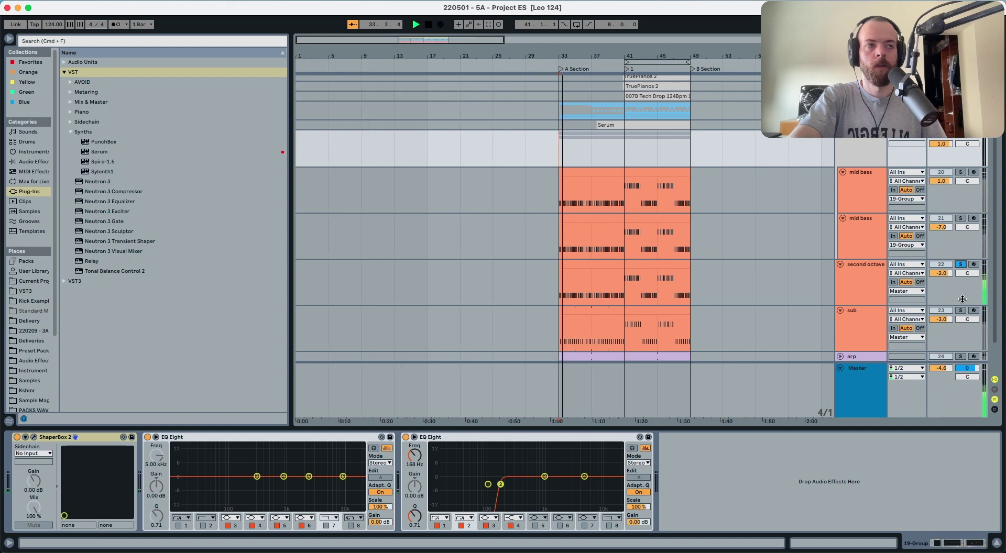
Solo the sub track and listen to it with its device chain shown.
click(961, 311)
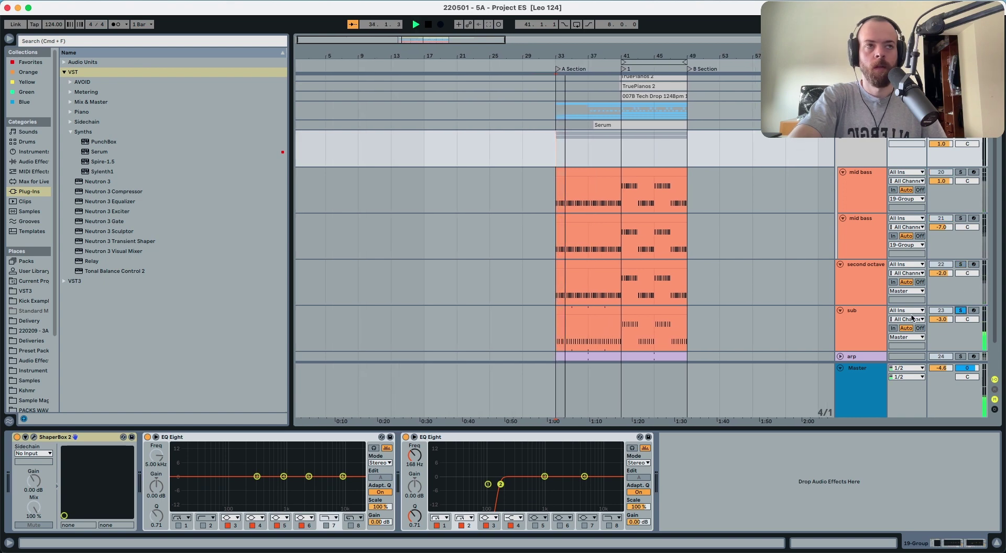
click(878, 325)
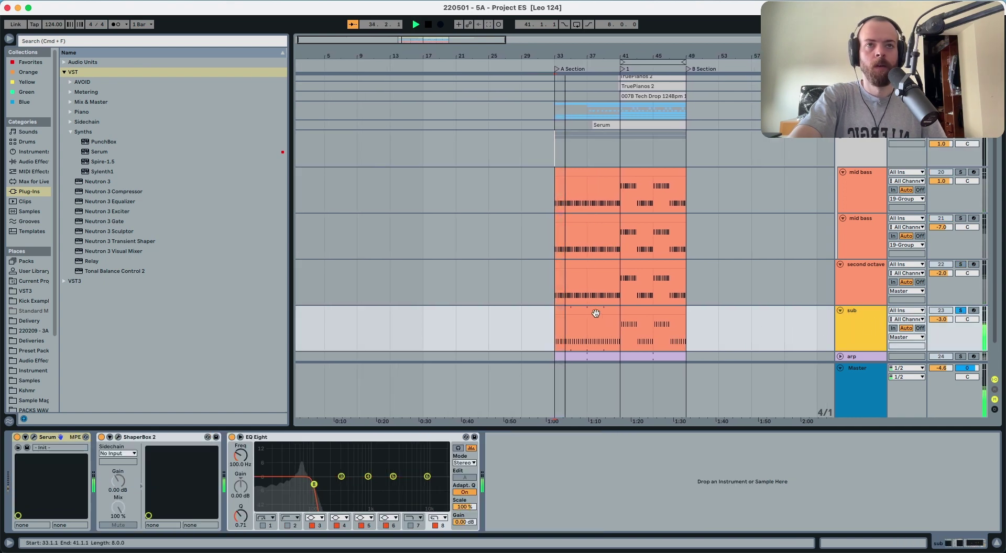
key(space)
click(574, 310)
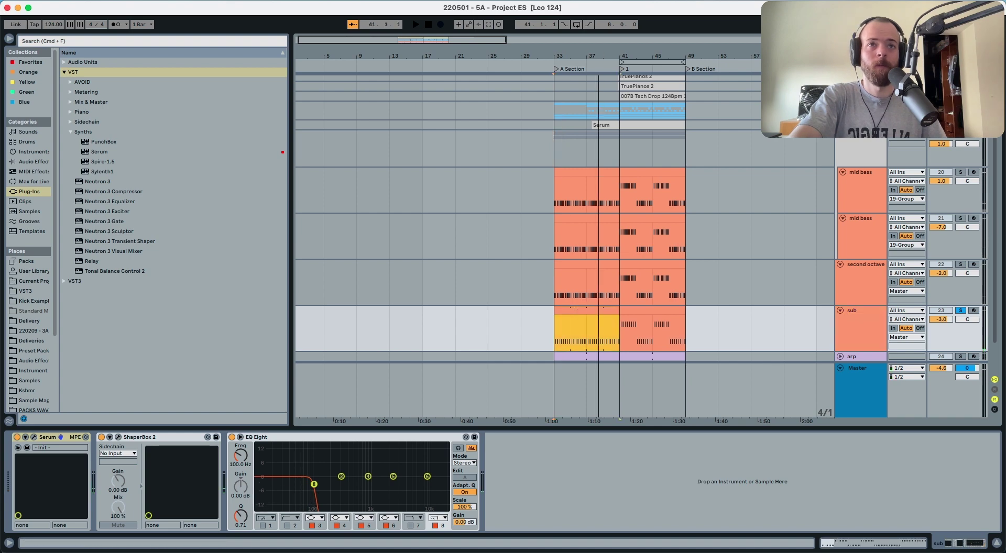
drag(599, 55, 599, 113)
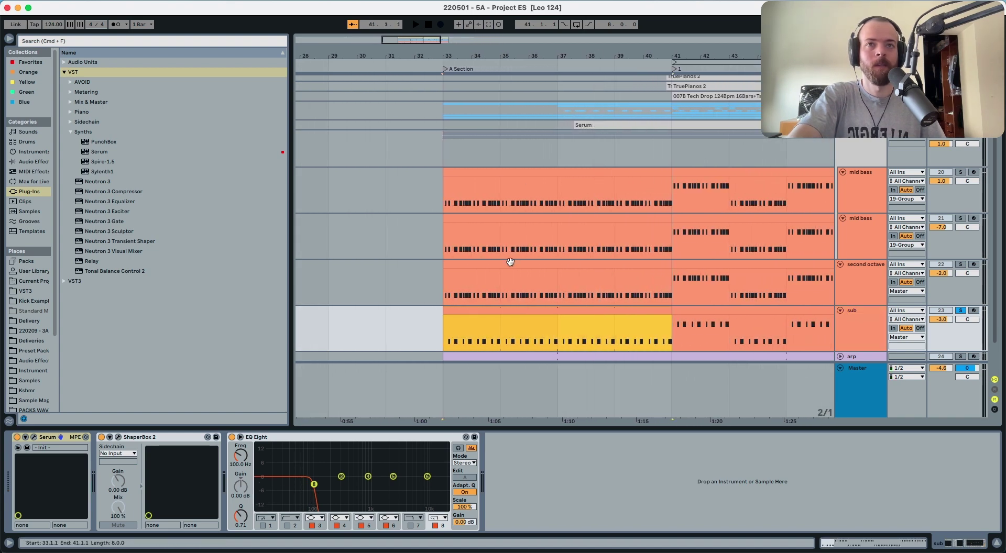
click(510, 262)
click(490, 309)
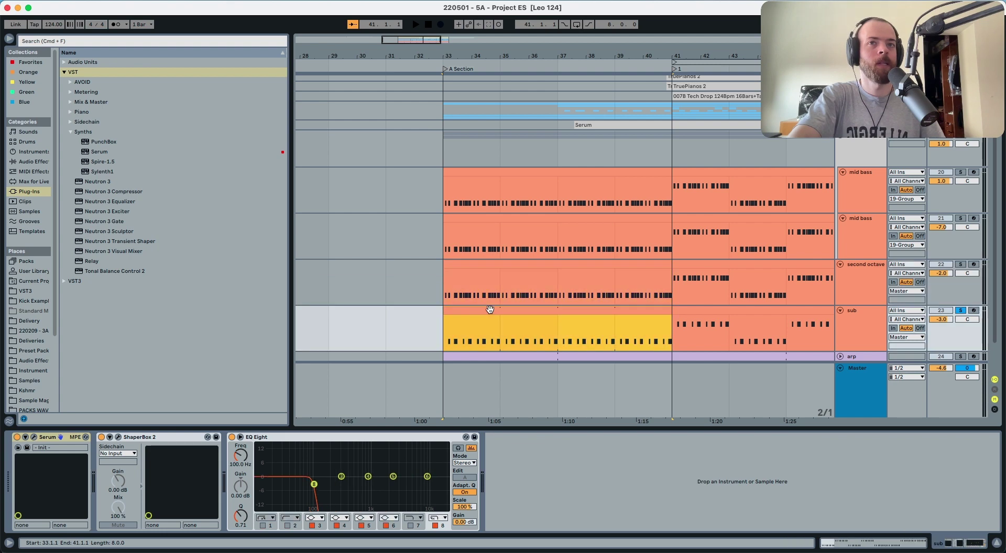
key(super+v)
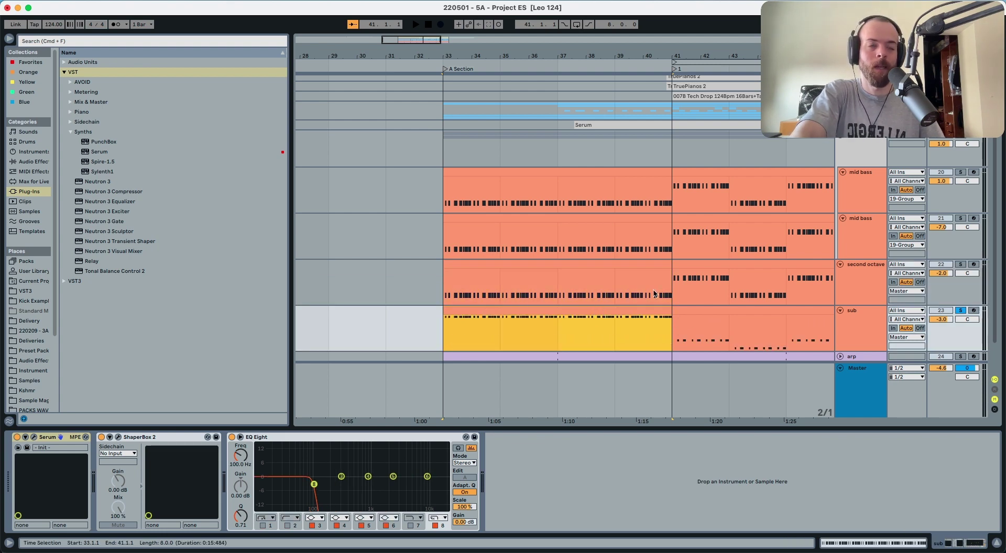
key(super+z)
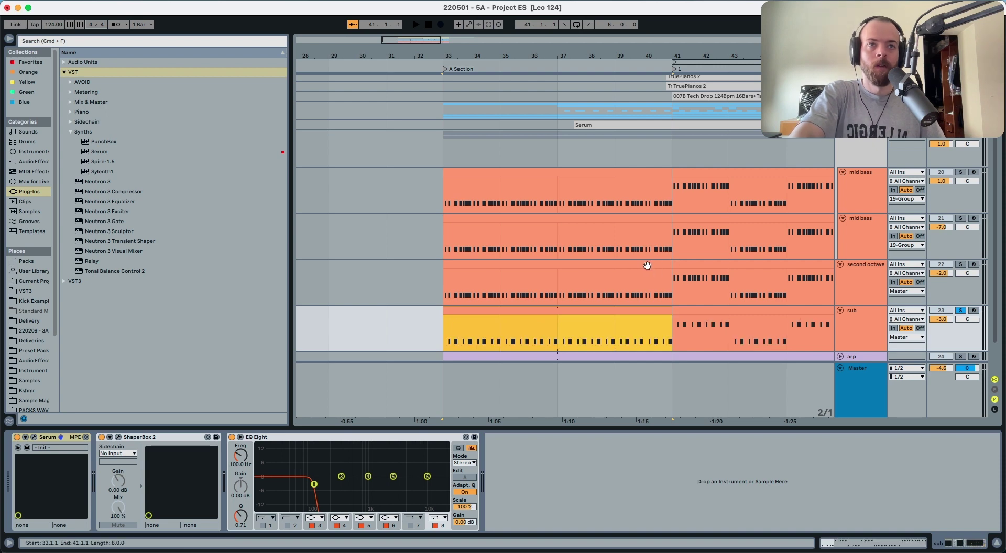
Copy both second octave clips and paste them over the sub track's clips from bar 33.
click(648, 265)
shift+click(693, 265)
key(super+c)
click(568, 311)
key(super+v)
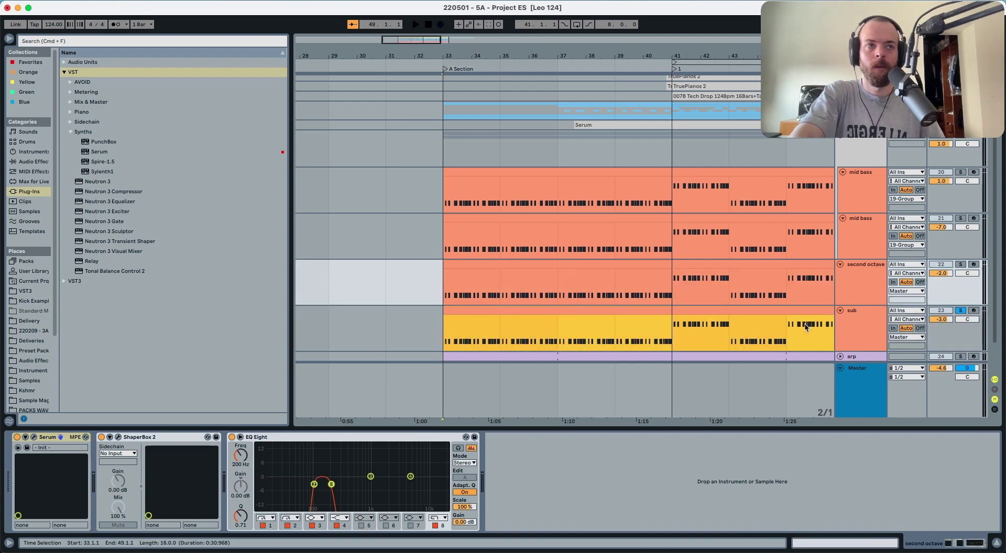
Play the soloed sub and check its frequencies in the Master track's Spectrum.
click(851, 381)
key(space)
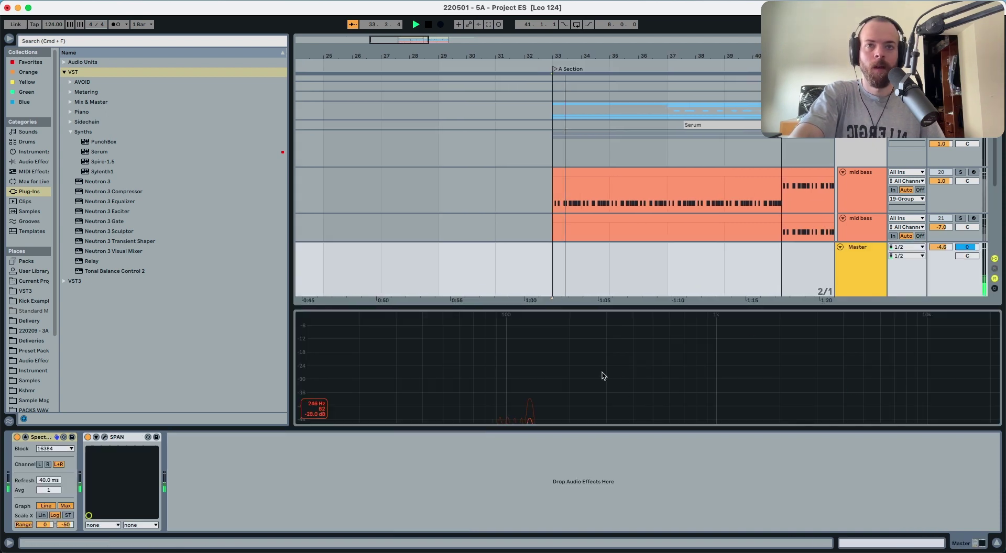
key(space)
Open the sub track's Serum to check its oscillator while the sub plays, and close it.
scroll(864, 231, down, 4)
click(855, 168)
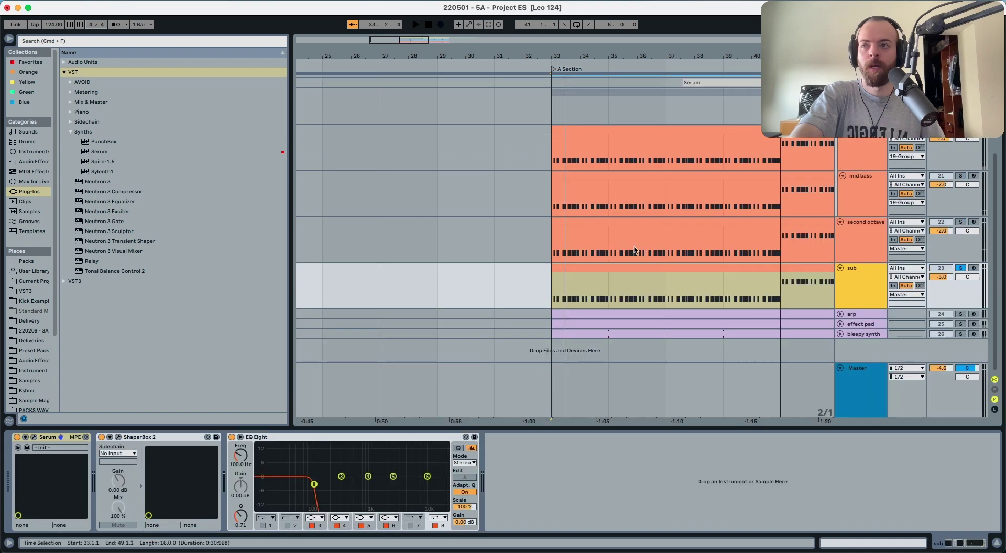
click(33, 438)
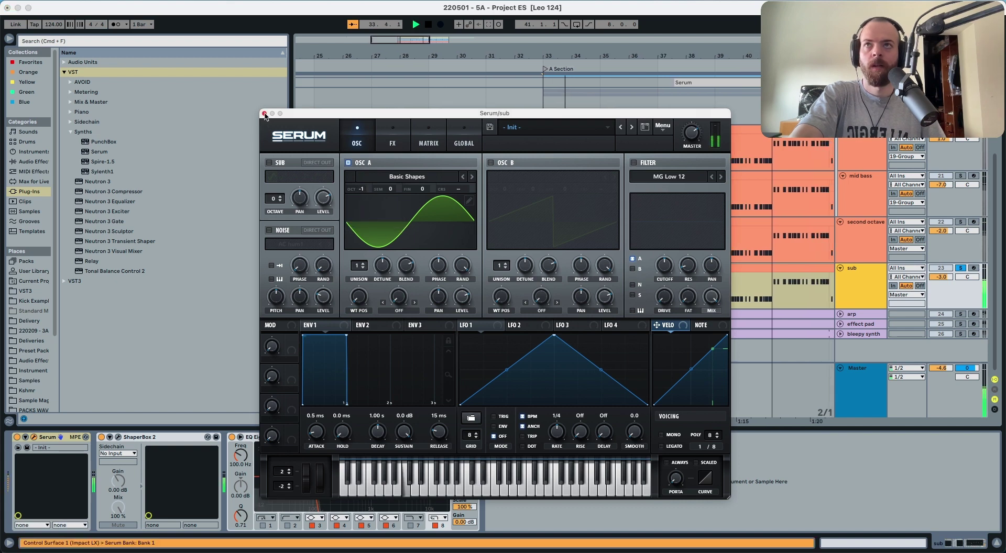
click(264, 113)
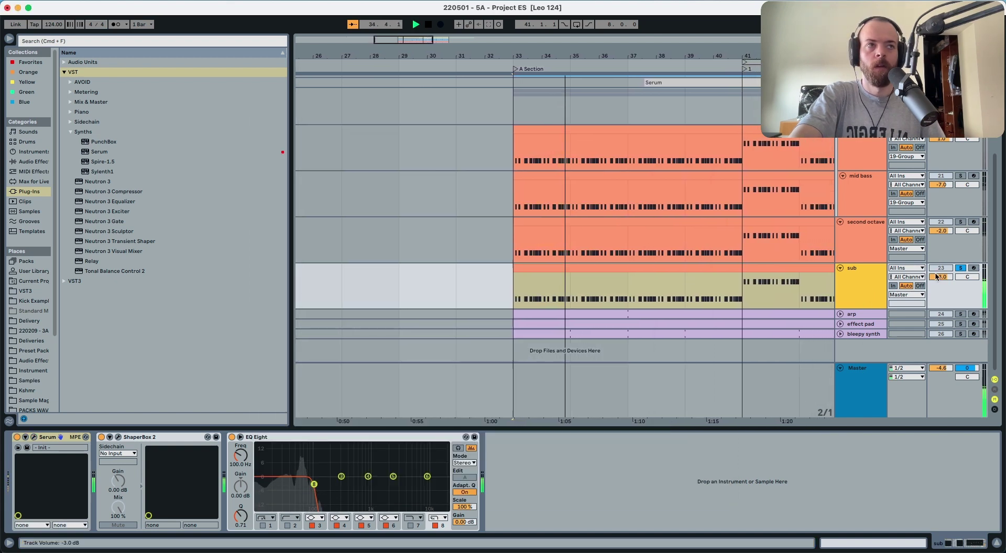
Unsolo the sub track and play the A Section with all tracks.
click(958, 269)
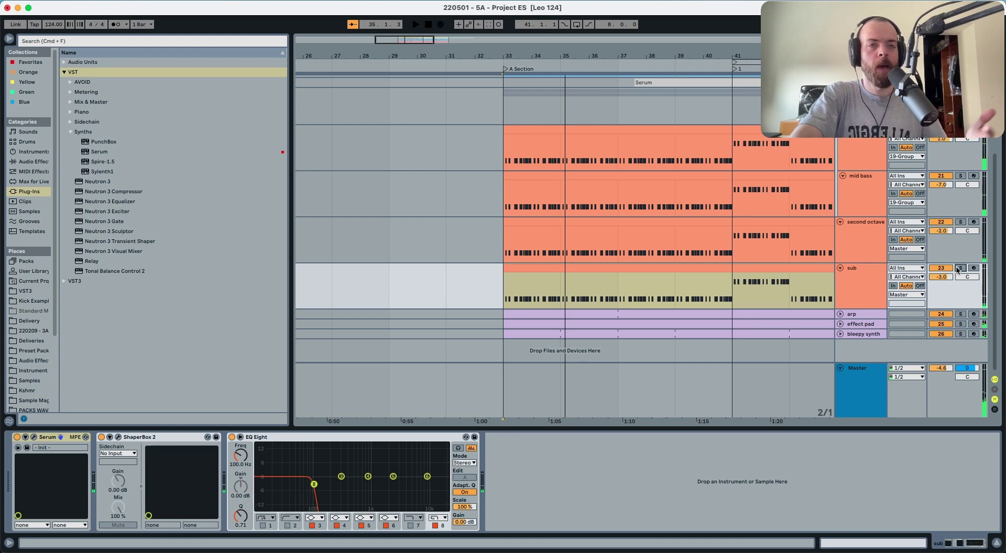
key(space)
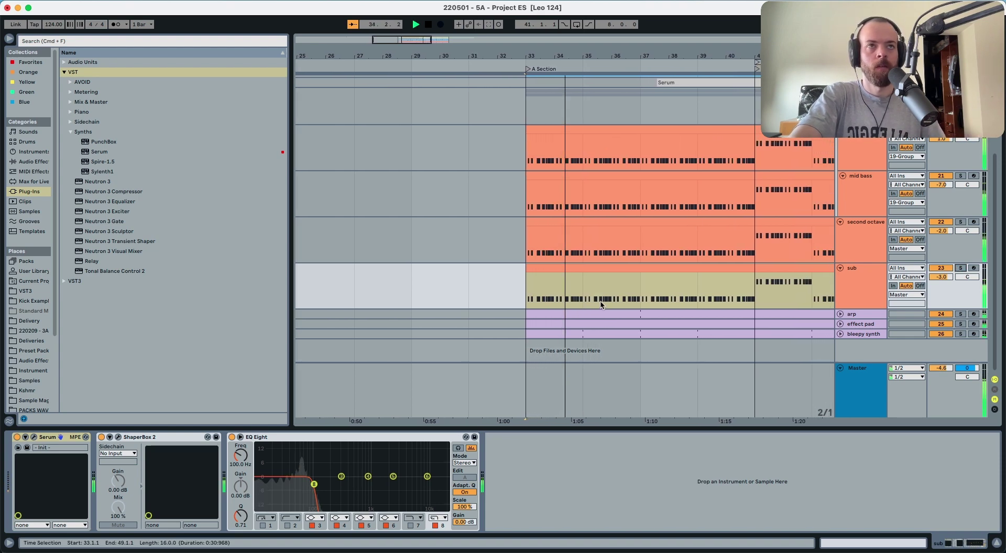
Unfold the percussion group, stop playback, and select the group to look over its tracks.
scroll(603, 302, up, 5)
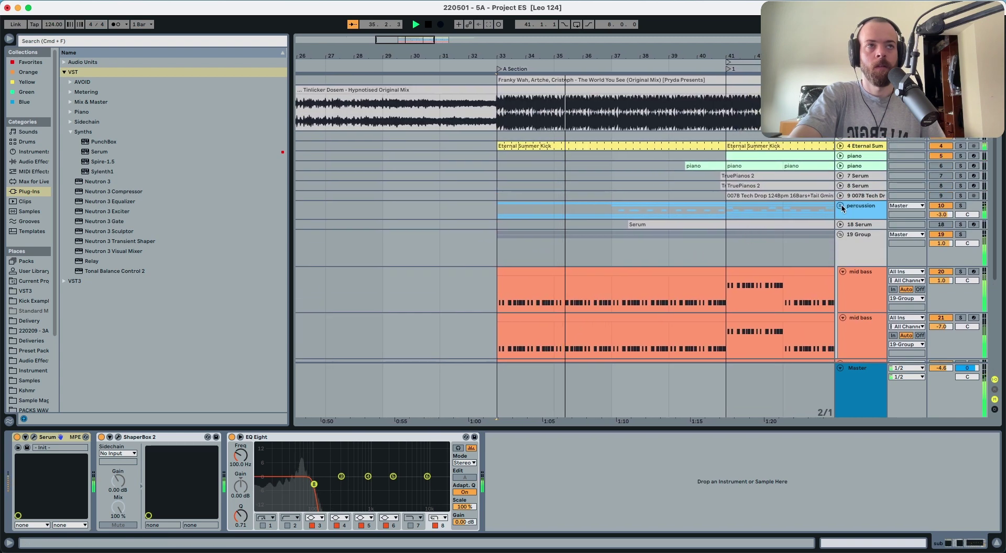
click(840, 206)
scroll(824, 216, down, 8)
scroll(824, 216, up, 8)
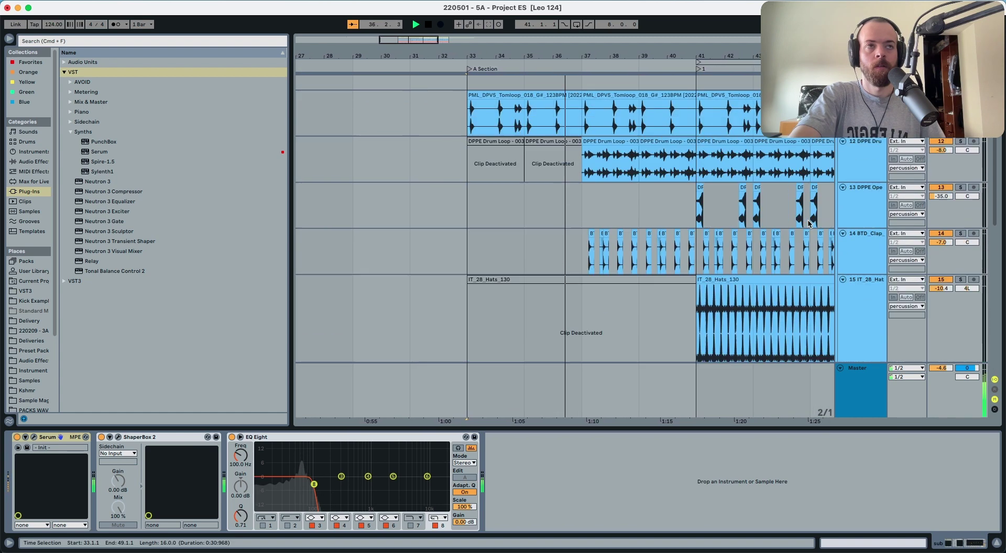
scroll(859, 212, down, 1)
key(space)
click(864, 203)
scroll(861, 230, down, 6)
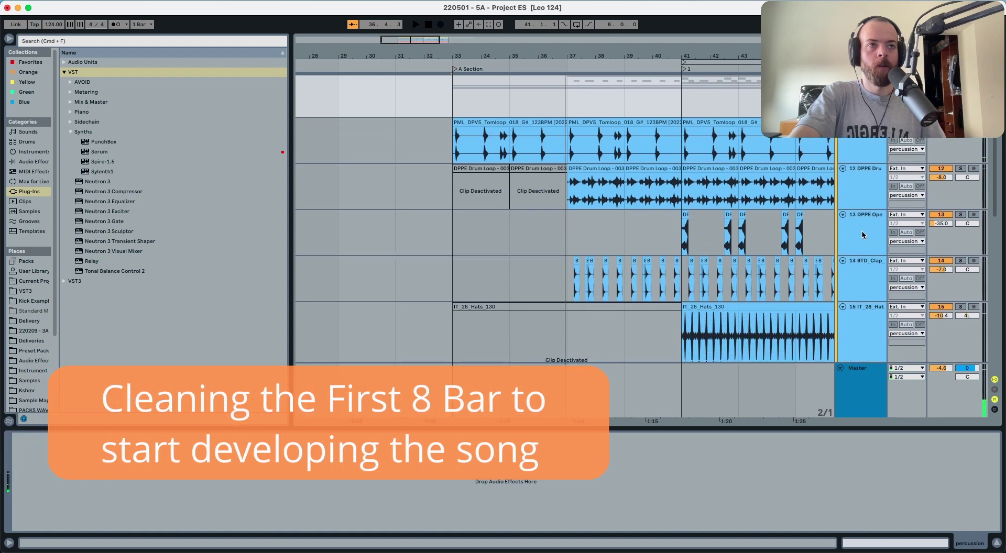
Lower the volume of all tracks in the percussion group by 3 dB and ungroup them.
scroll(870, 311, down, 4)
click(854, 247)
scroll(855, 249, up, 10)
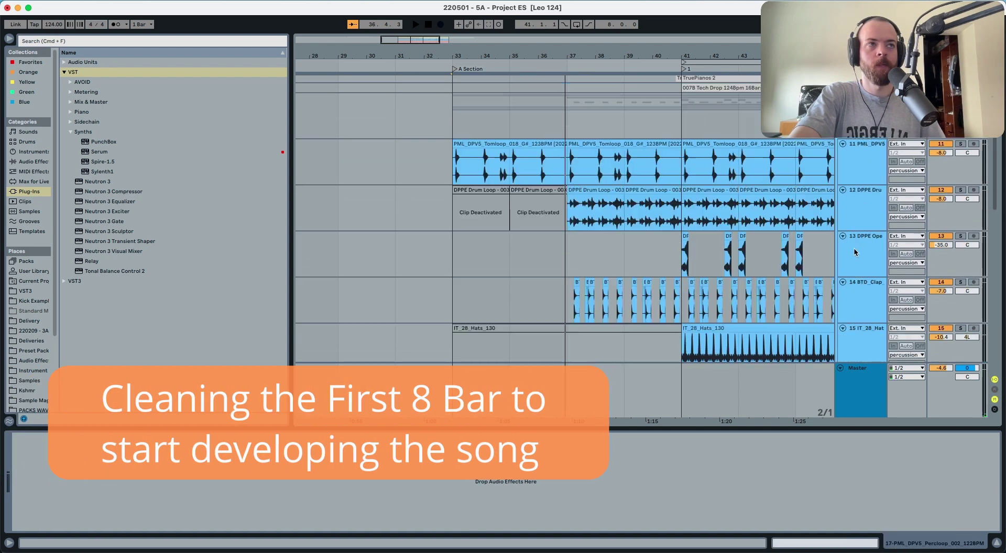
shift+click(864, 197)
click(942, 180)
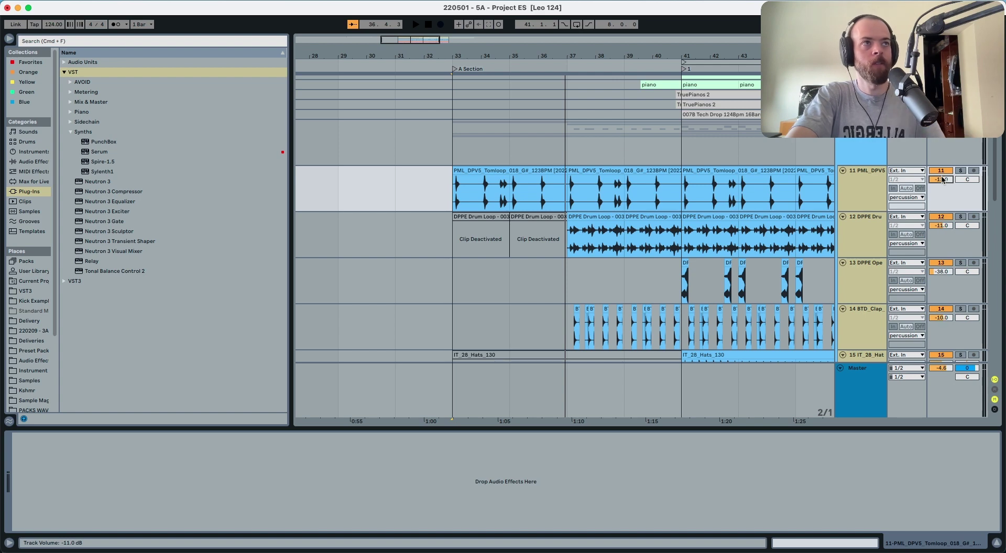
click(858, 139)
key(super+shift+g)
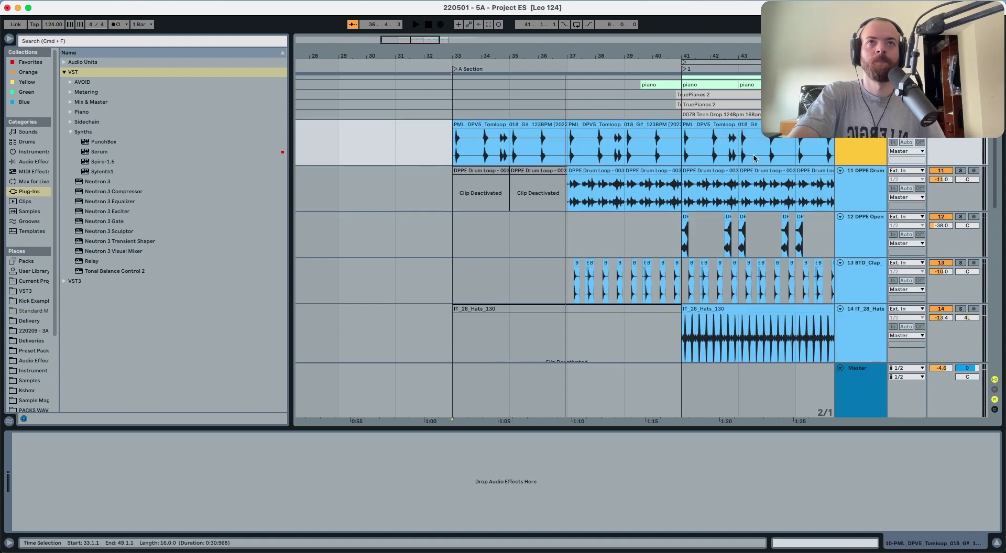
Fold all tracks and delete the deactivated DPPE Drum Loop clips in bars 33 to 37.
key(super+a)
key(u)
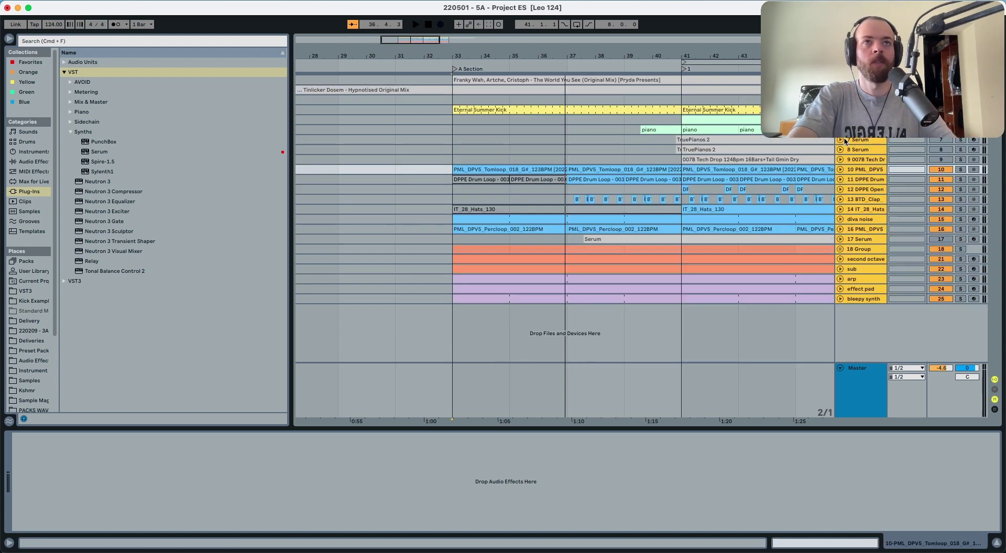
click(506, 181)
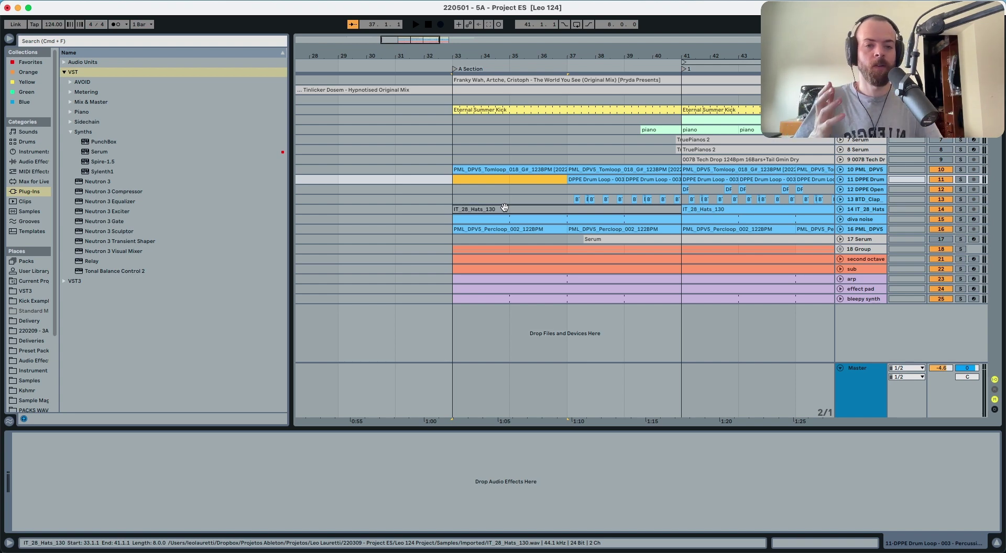
click(510, 210)
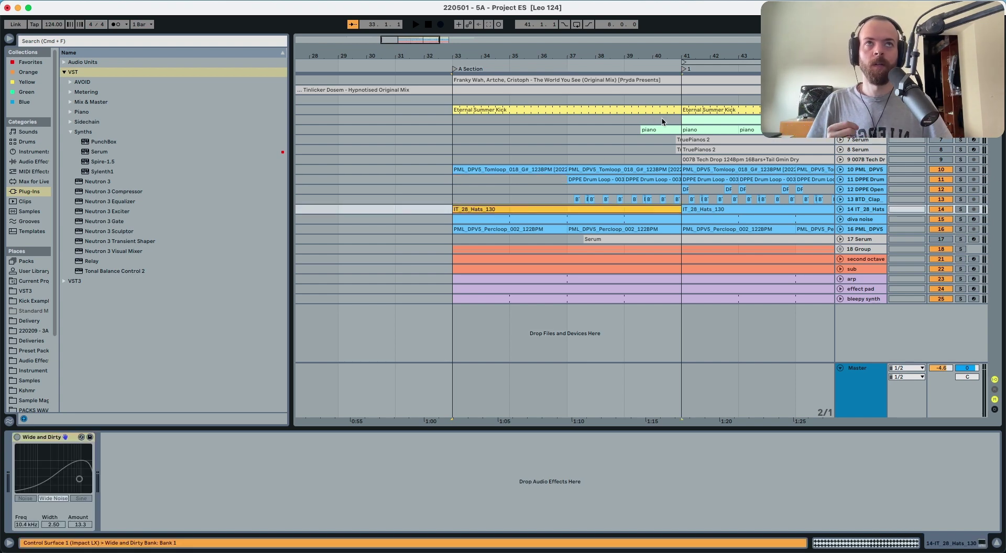
Insert 16 bars of silence at bar 41 so the second section starts at bar 57.
scroll(615, 219, right, 4)
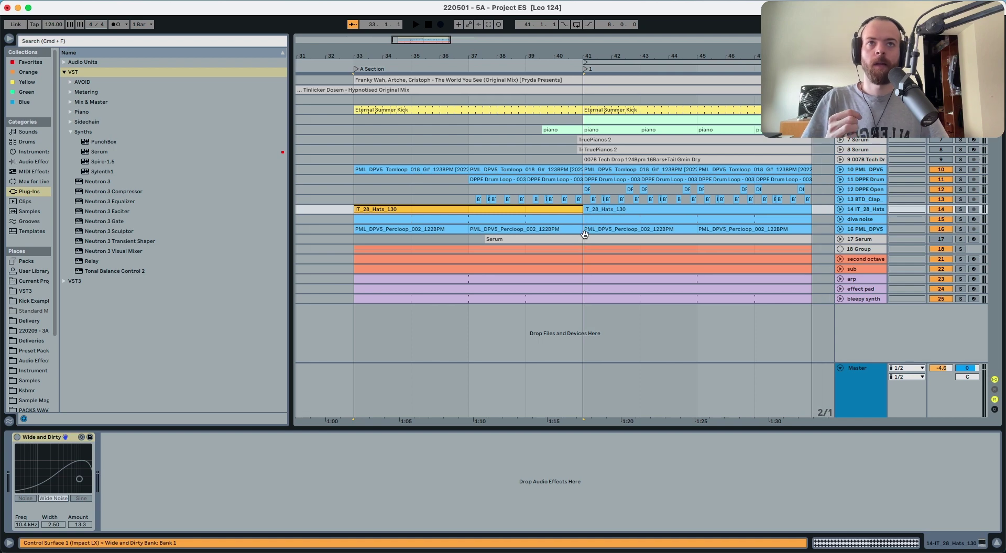
drag(585, 200, 649, 201)
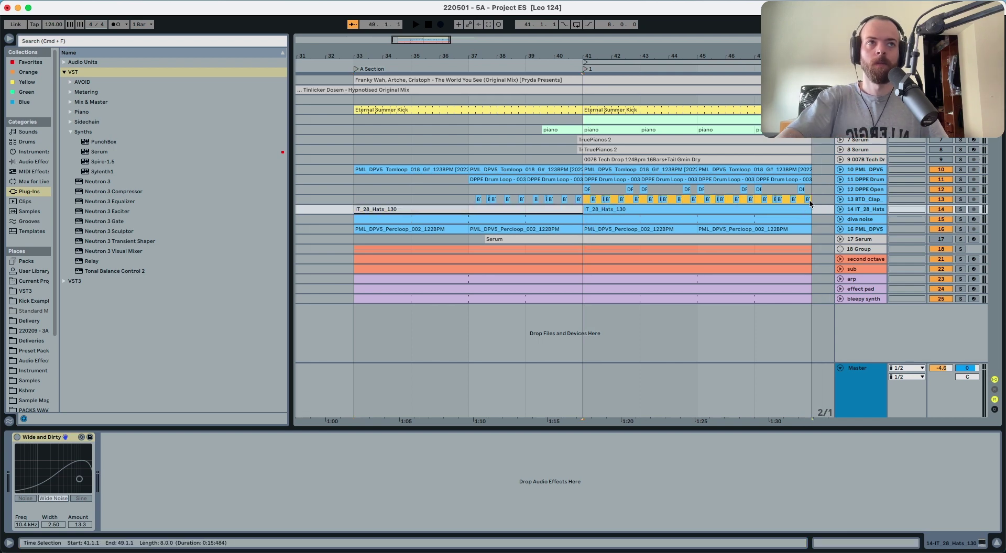
click(810, 200)
scroll(811, 200, down, 2)
key(super+i)
key(super+i)
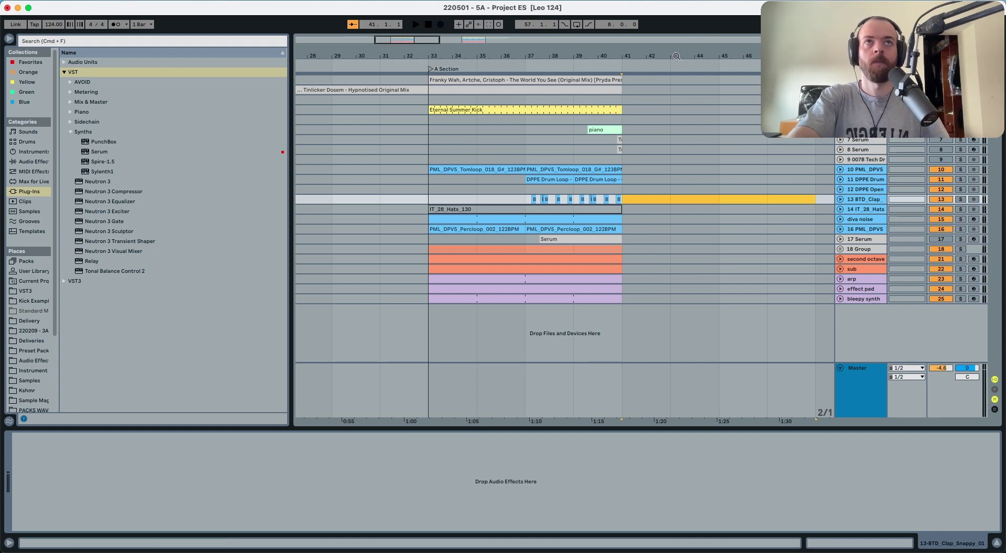
Duplicate bars 33 to 41 of all song tracks, from the kick down to the bleepy synth, into bars 41 to 49.
drag(676, 56, 566, 57)
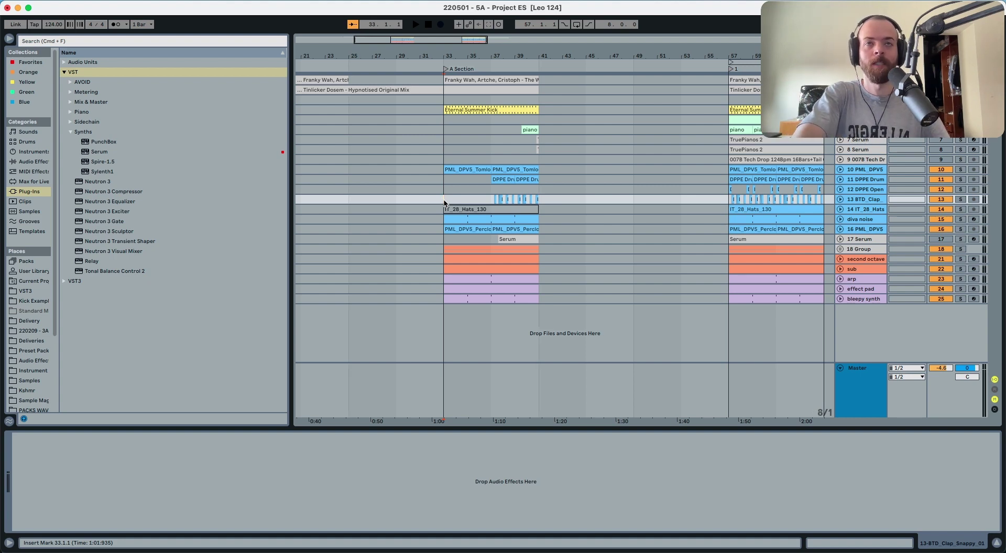
click(455, 269)
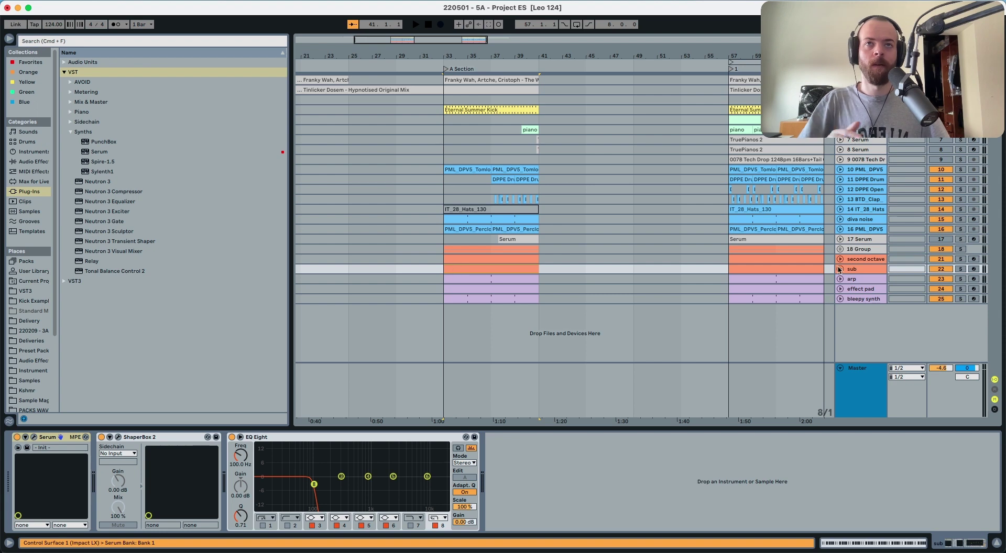
drag(537, 303, 447, 105)
key(super+d)
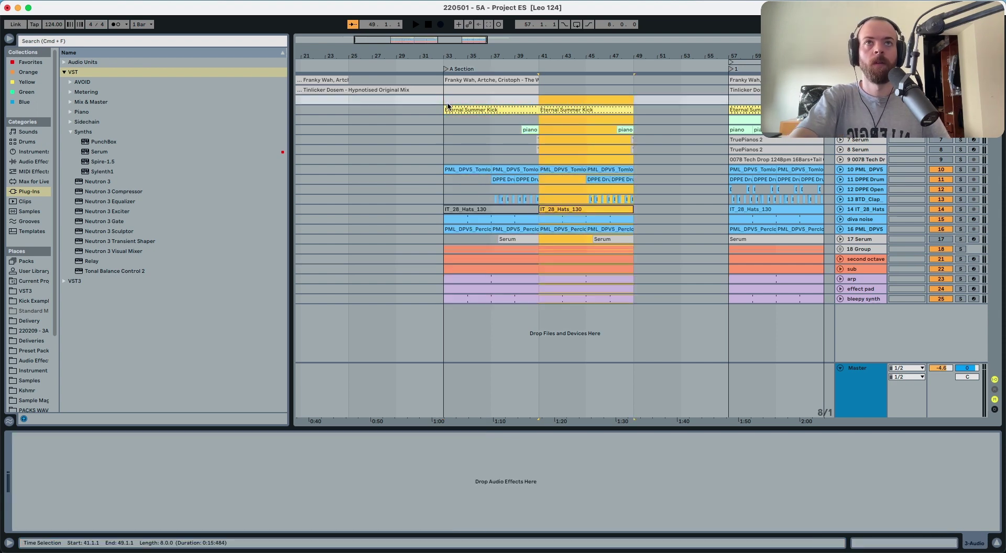
Clear the DPPE Drum loop and clap from bars 33 to 41, fill bars 41 to 49 with them, and play from bar 33.
key(space)
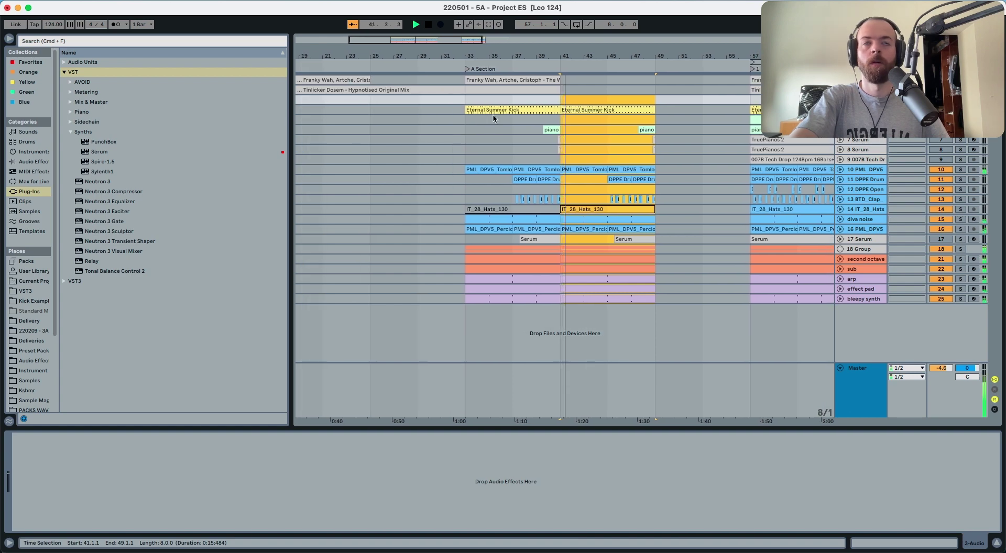
click(511, 180)
mouse_move(557, 198)
mouse_down()
mouse_move(517, 192)
mouse_move(560, 180)
mouse_up()
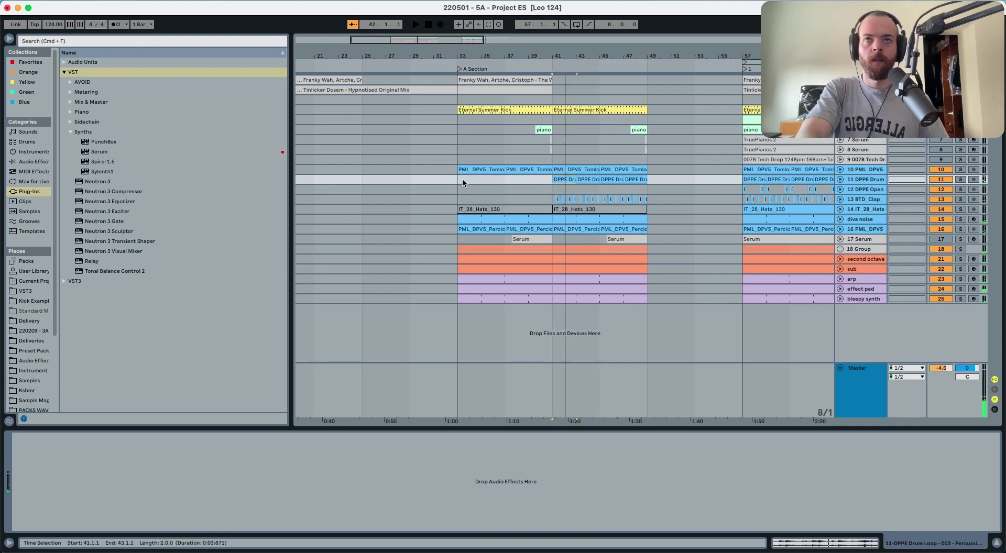
key(space)
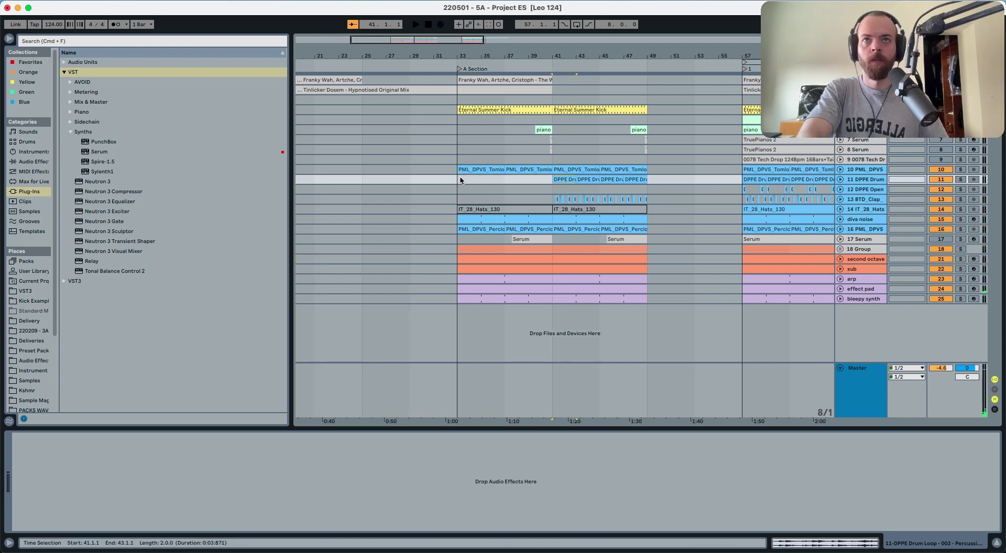
click(460, 180)
key(space)
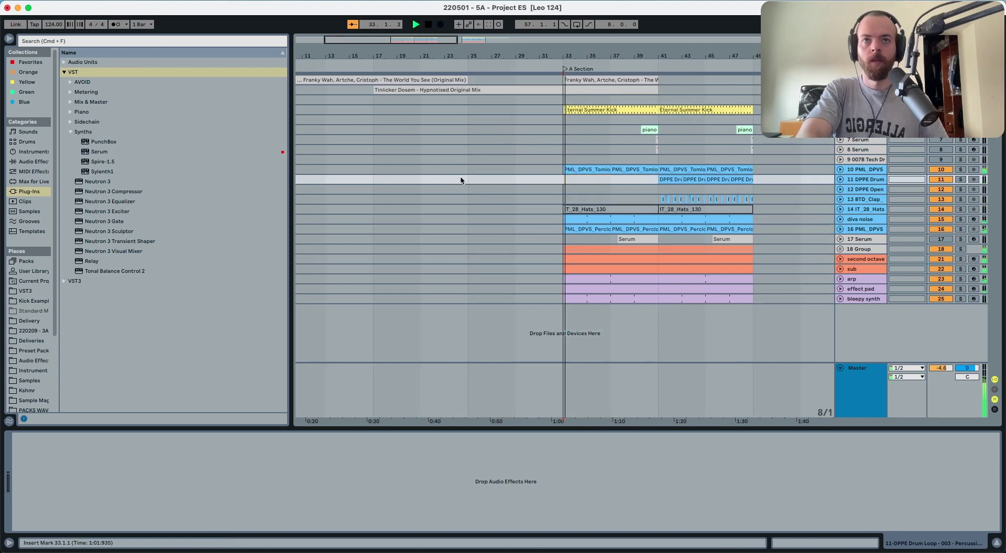
Unfold and solo the effect pad track, and delete its clip in bars 33 to 41.
click(840, 288)
click(863, 292)
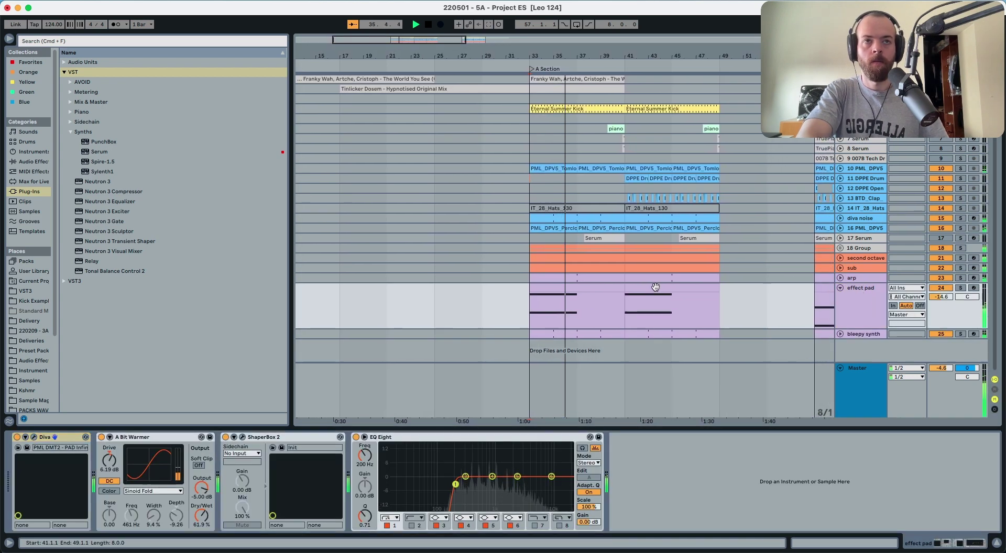
click(850, 301)
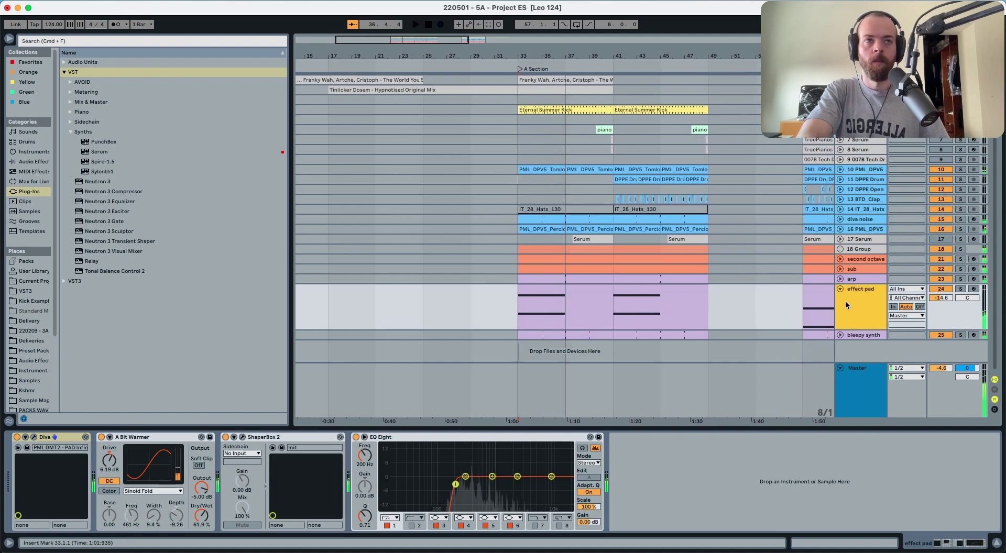
click(960, 289)
click(603, 290)
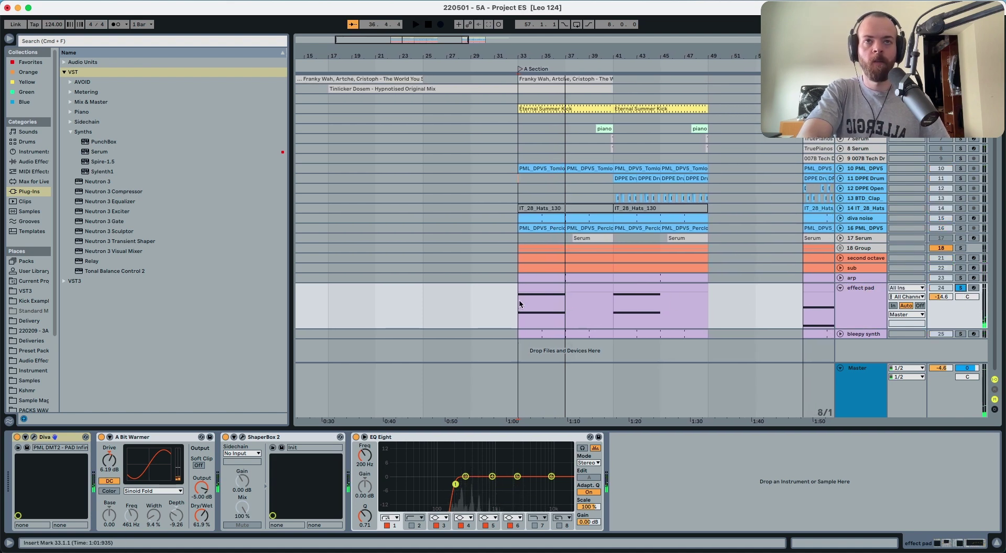
key(Delete)
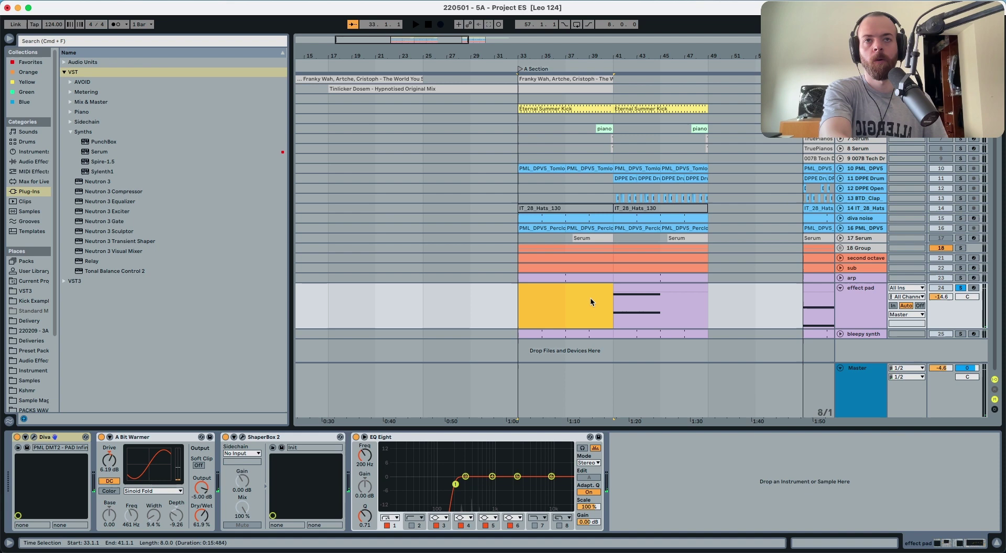
Unsolo the effect pad and play the A Section from bar 33 with all tracks.
click(521, 296)
key(space)
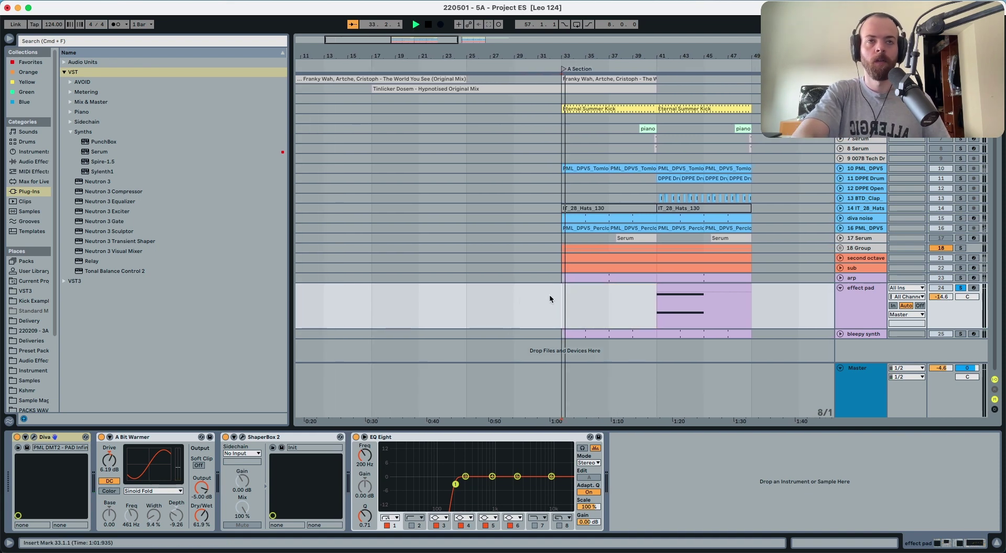
key(space)
click(961, 289)
key(space)
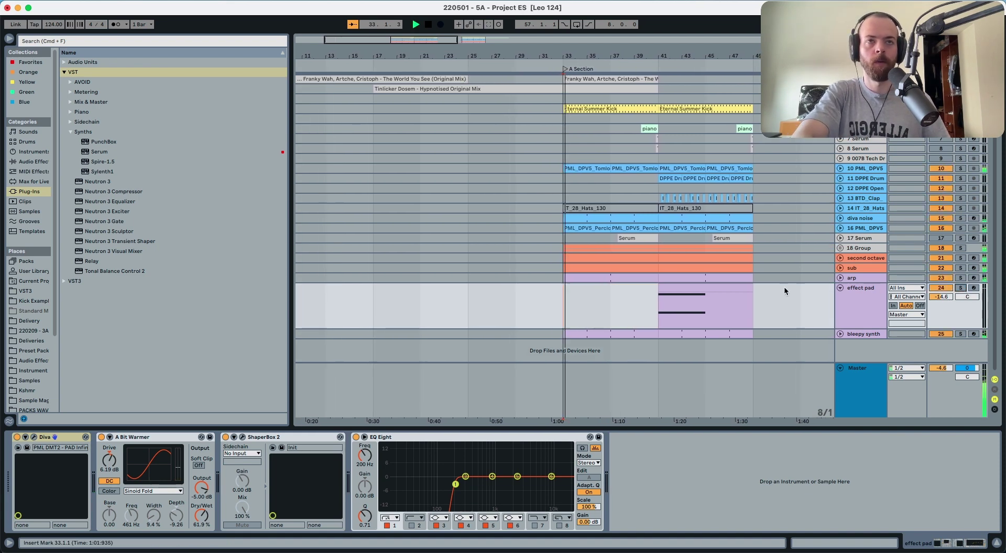
Unfold the arp track, try deleting its clip in bars 33 to 41, and undo the deletion.
click(841, 279)
drag(646, 299, 529, 298)
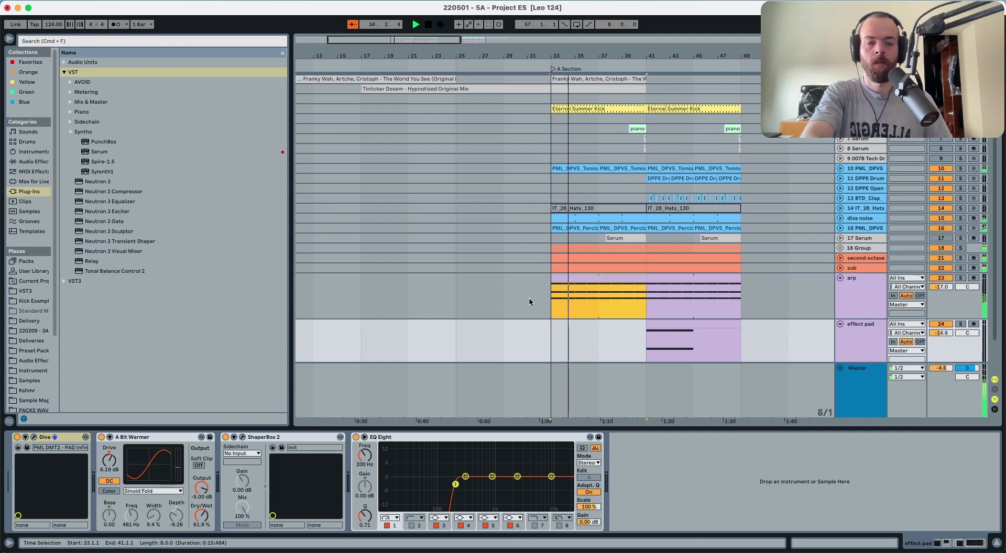
key(Delete)
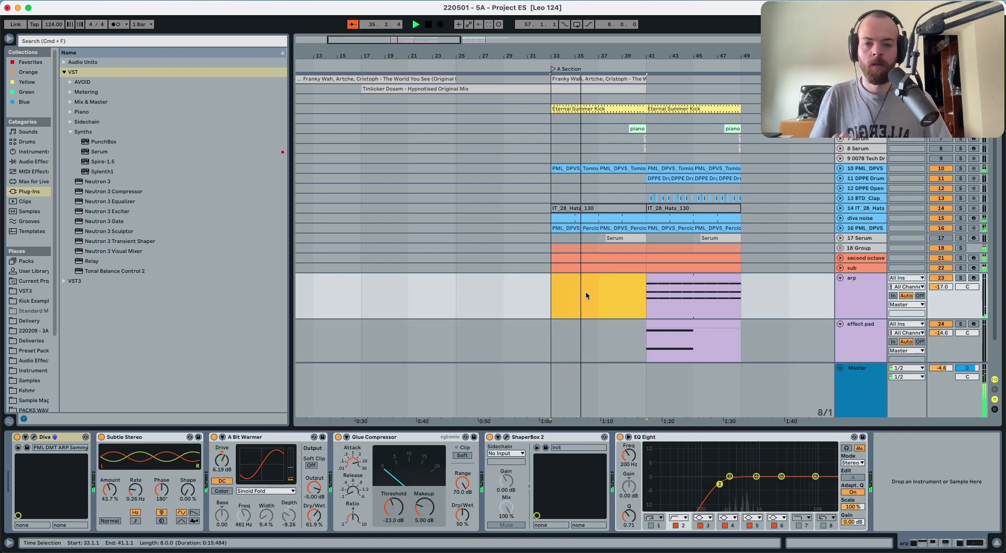
key(super+z)
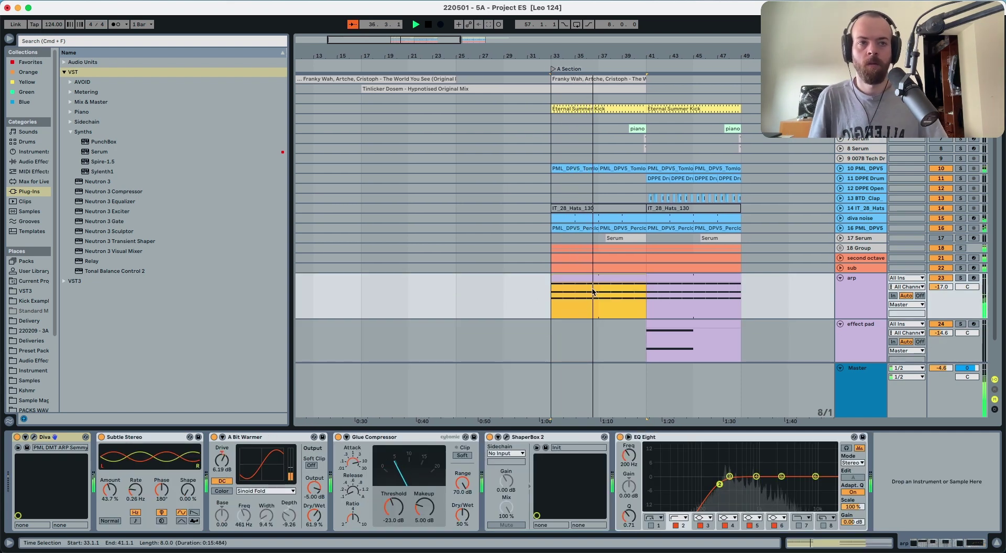
Enable band 7 as a high cut in the arp's EQ Eight and automate its frequency rising from about 954 Hz over bars 33 to 41.
click(798, 526)
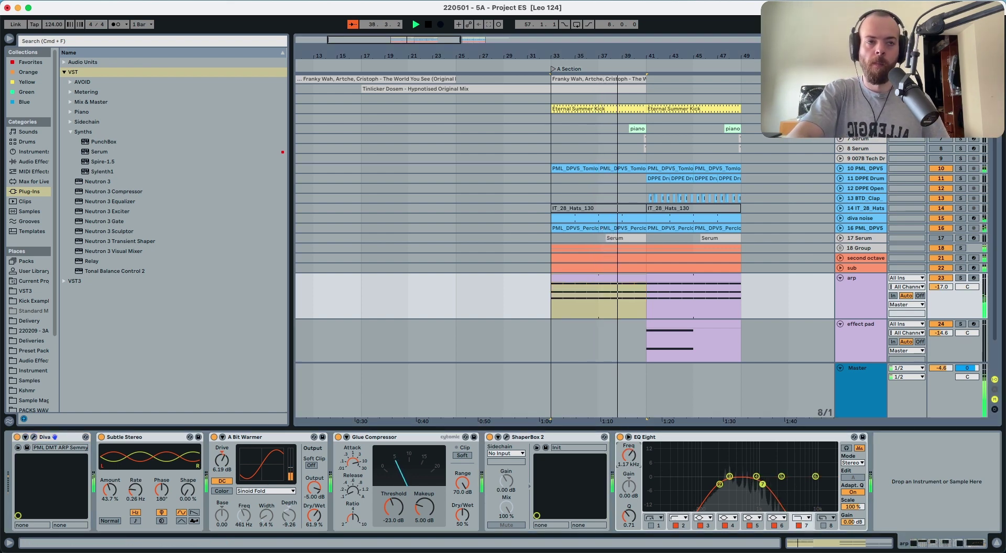
key(a)
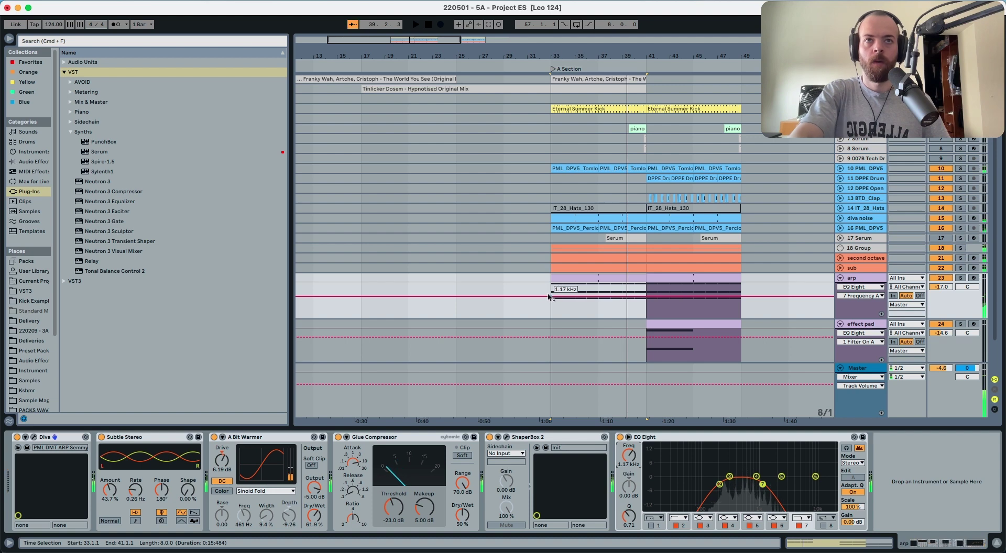
click(550, 297)
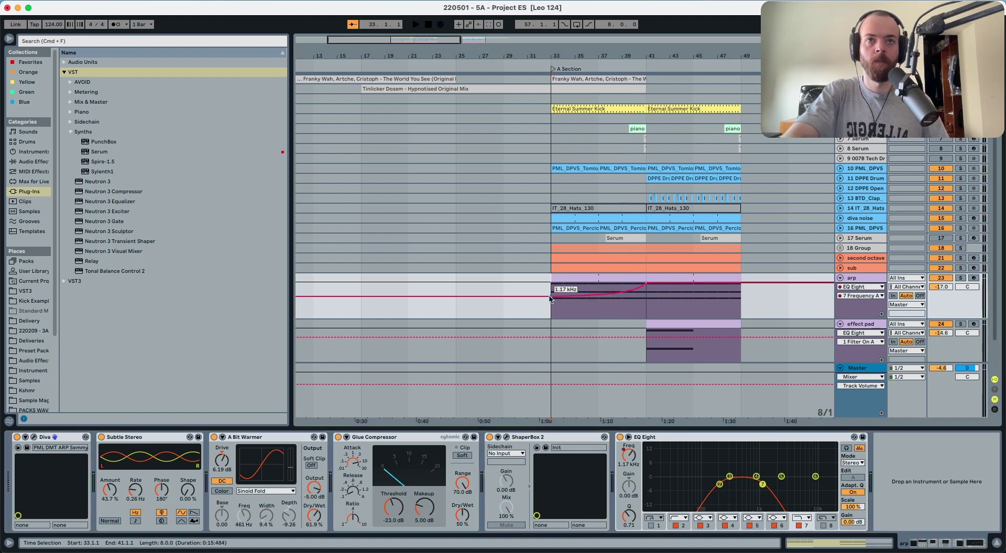
key(ctrl+space)
key(ctrl+space)
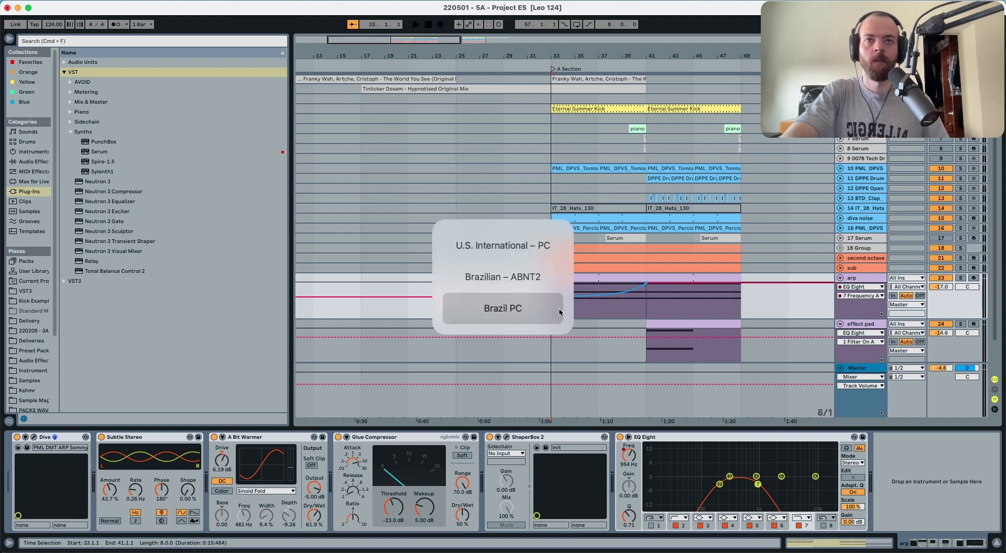
click(557, 312)
Play from bar 33, unfold the PML Percloop track, and solo it briefly to hear it alone.
key(space)
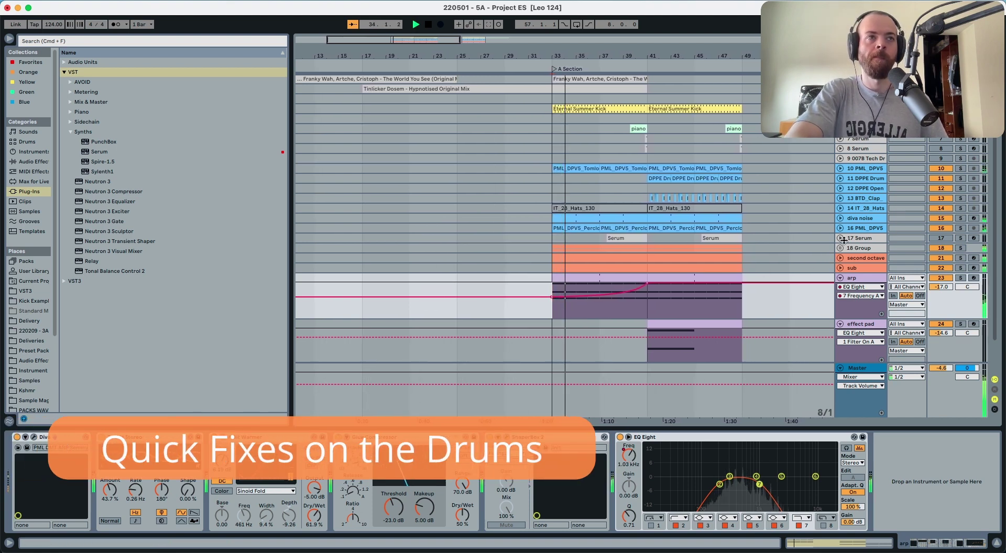
click(833, 228)
click(840, 228)
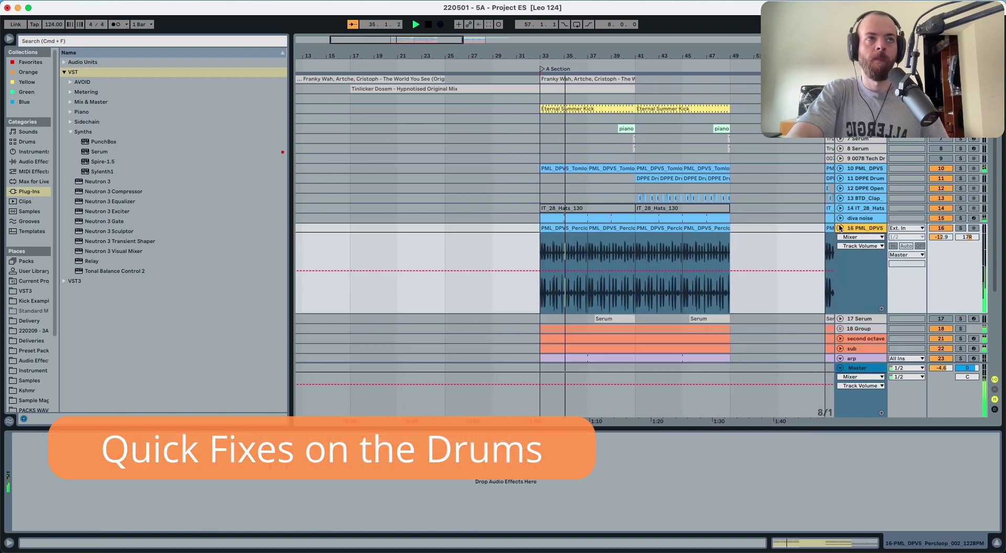
click(960, 229)
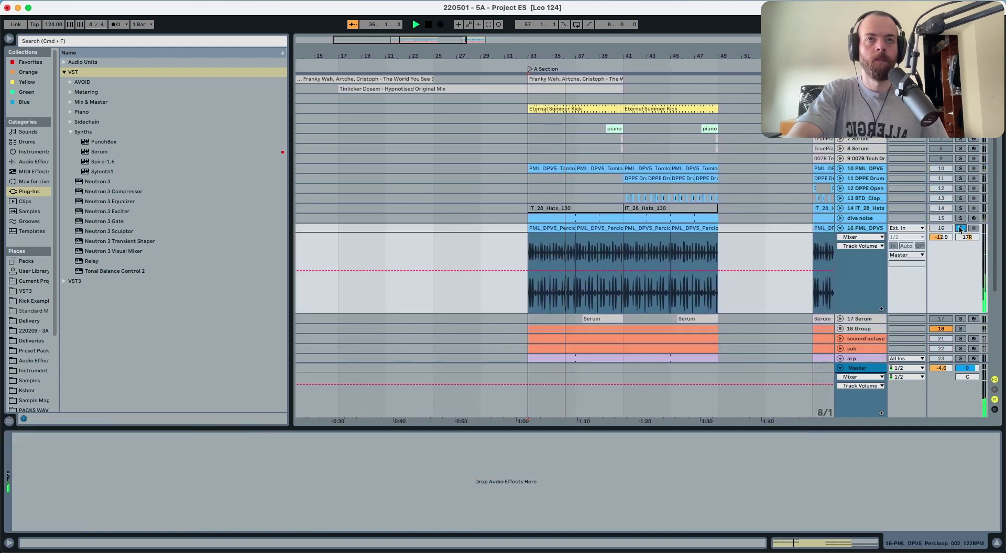
click(961, 229)
Unfold the diva noise track and solo it during playback.
click(871, 220)
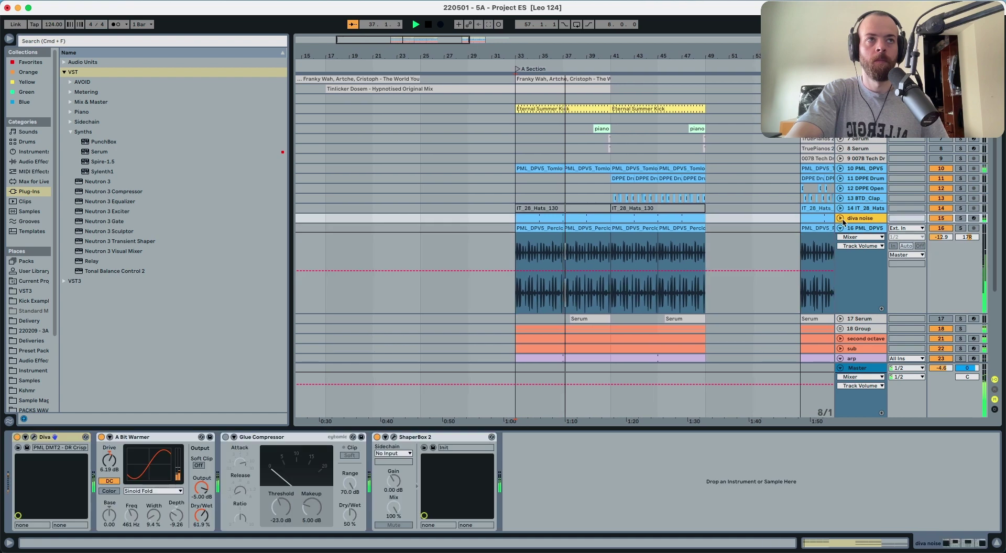
key(u)
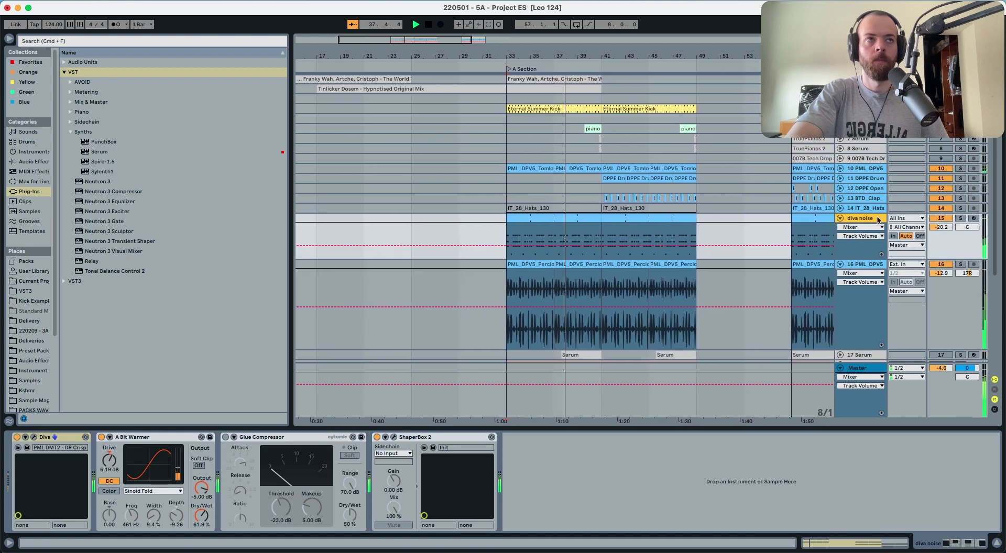
click(962, 218)
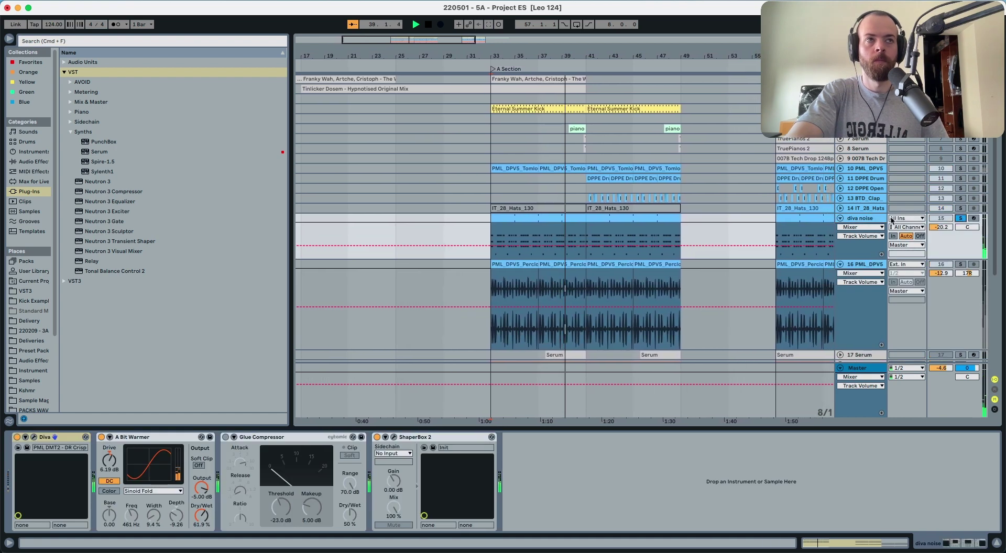
Turn off the solo on the diva noise track and restart playback from bar 33 with the full arrangement.
click(868, 219)
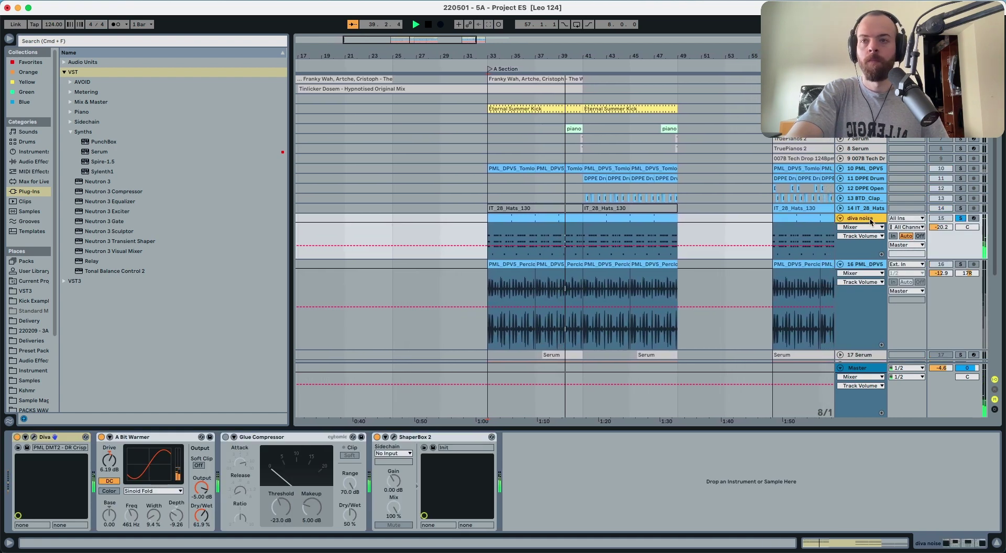
click(960, 219)
key(space)
key(space)
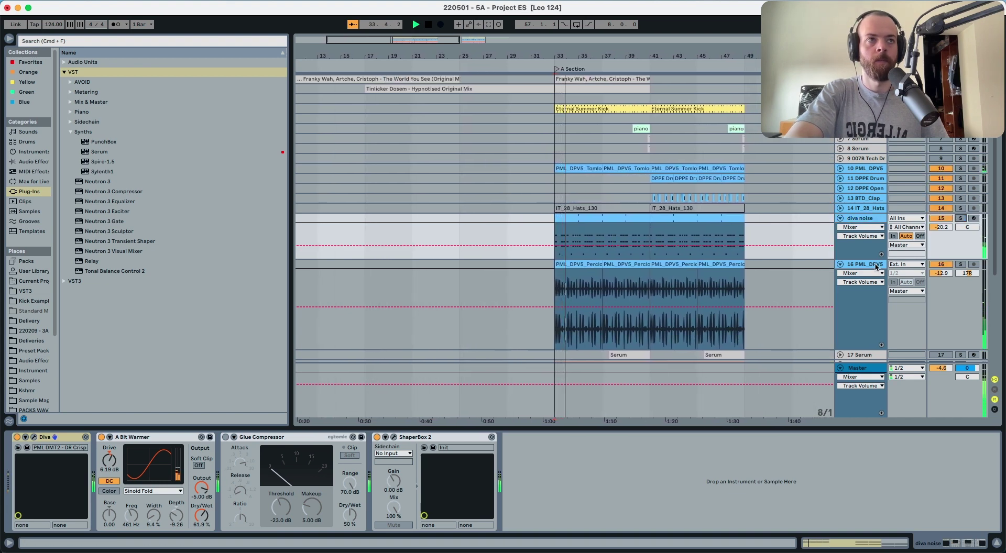
Solo the PML Percloop track and play it alone from bar 33.
click(916, 172)
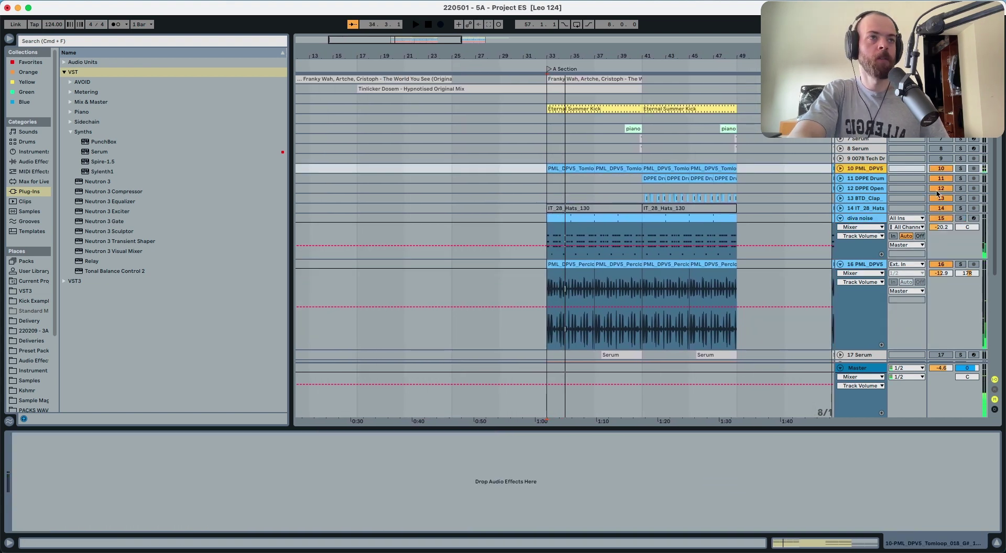
click(960, 265)
key(space)
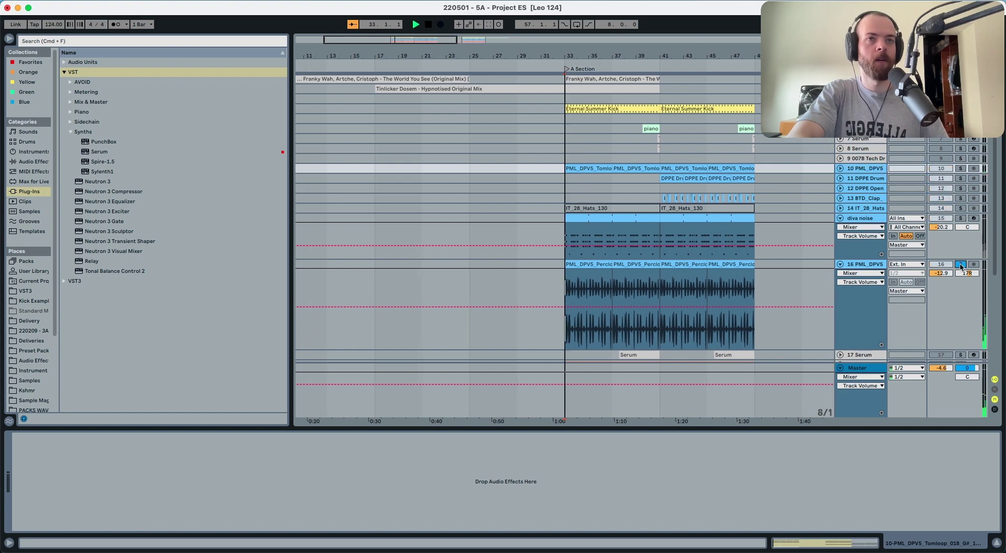
click(868, 266)
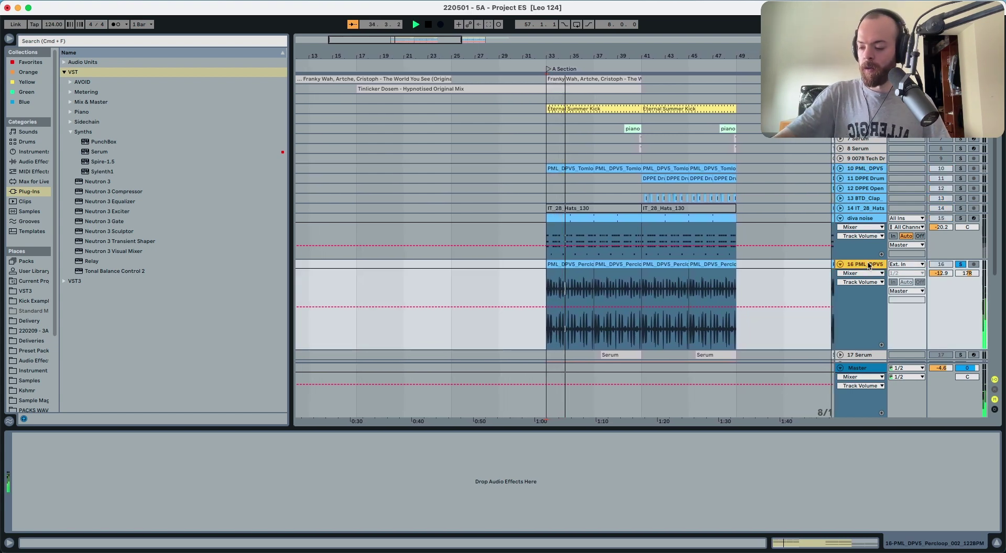
Add an EQ Eight to the PML Percloop track and enable its band 1 low cut at 100 Hz.
scroll(765, 266, down, 5)
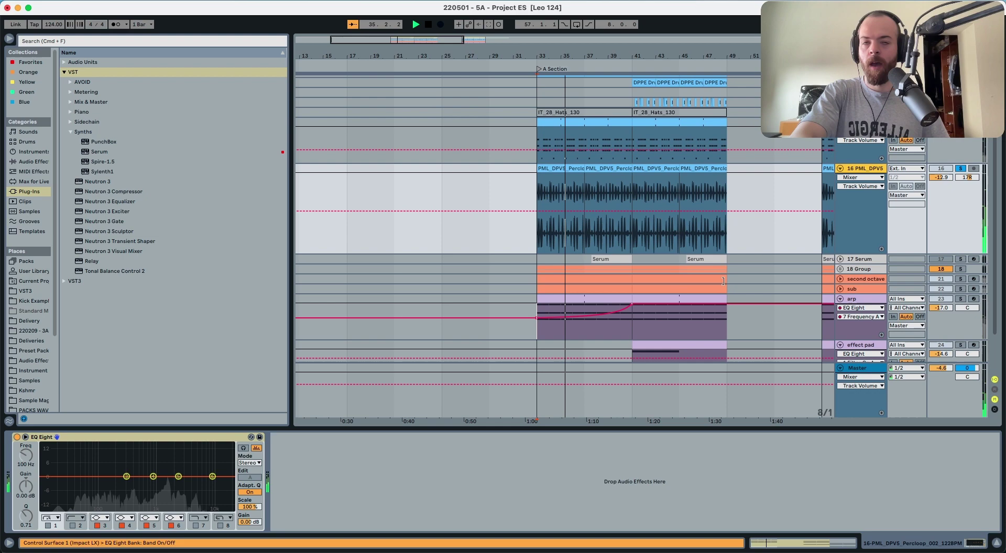
click(960, 280)
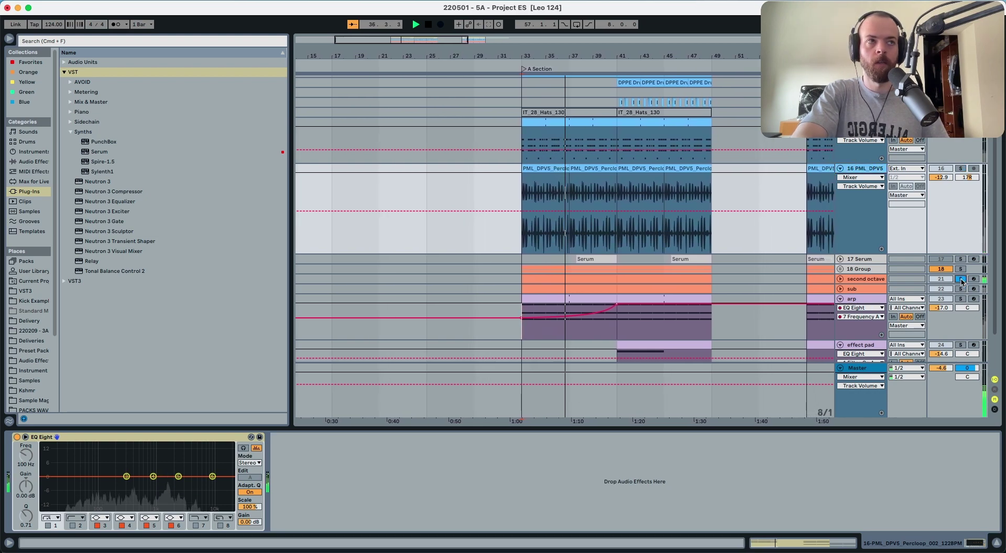
key(ctrl+Up)
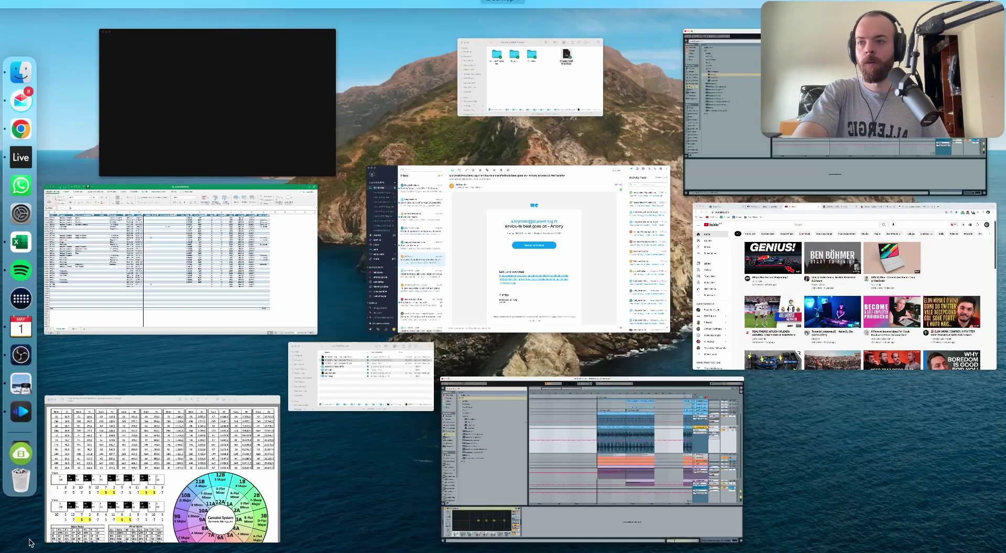
click(517, 445)
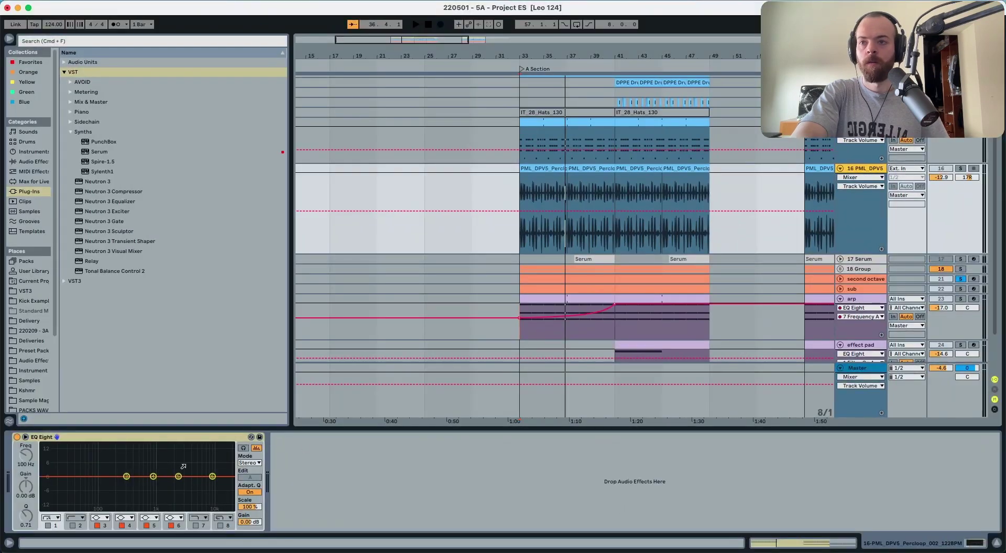
click(48, 525)
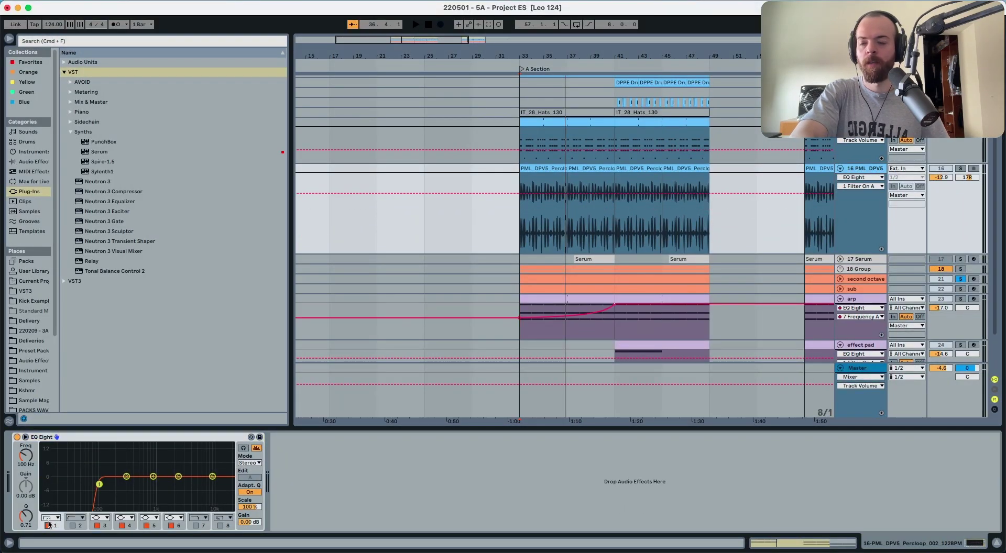
Solo the Percloop track during playback, enable its EQ Eight band 2 low cut at 759 Hz and raise band 1's frequency.
key(space)
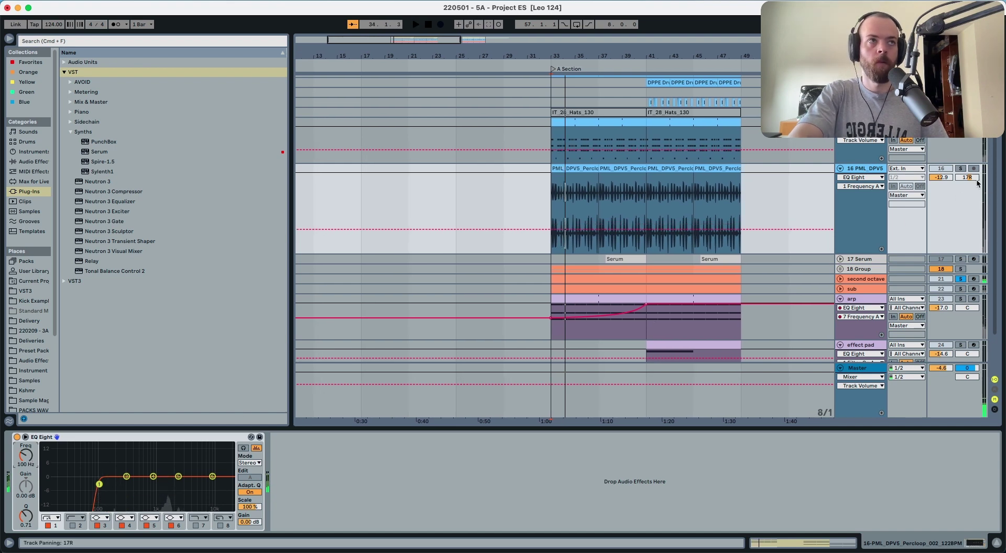
click(960, 168)
key(space)
click(72, 526)
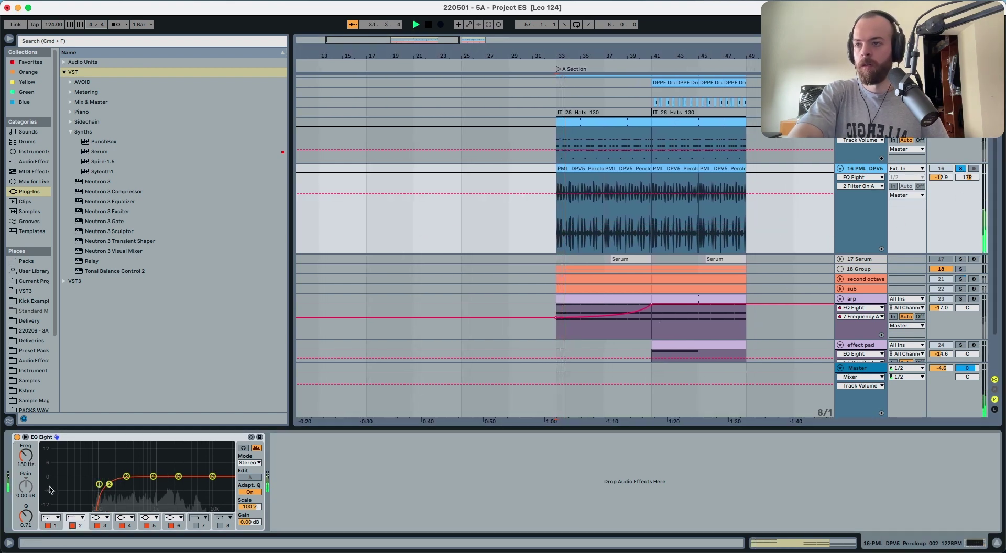
drag(26, 455, 26, 442)
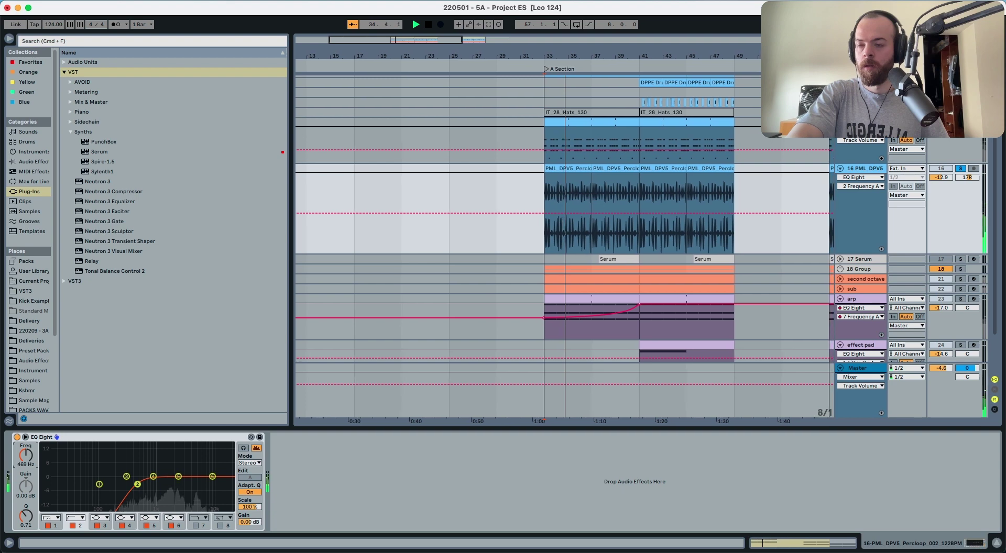
drag(99, 484, 110, 485)
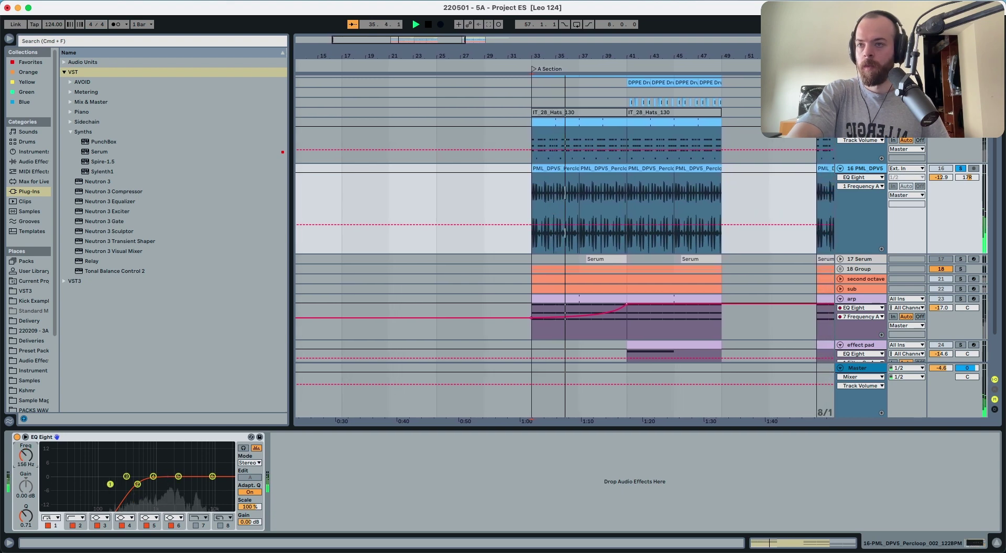
drag(25, 455, 26, 451)
click(79, 525)
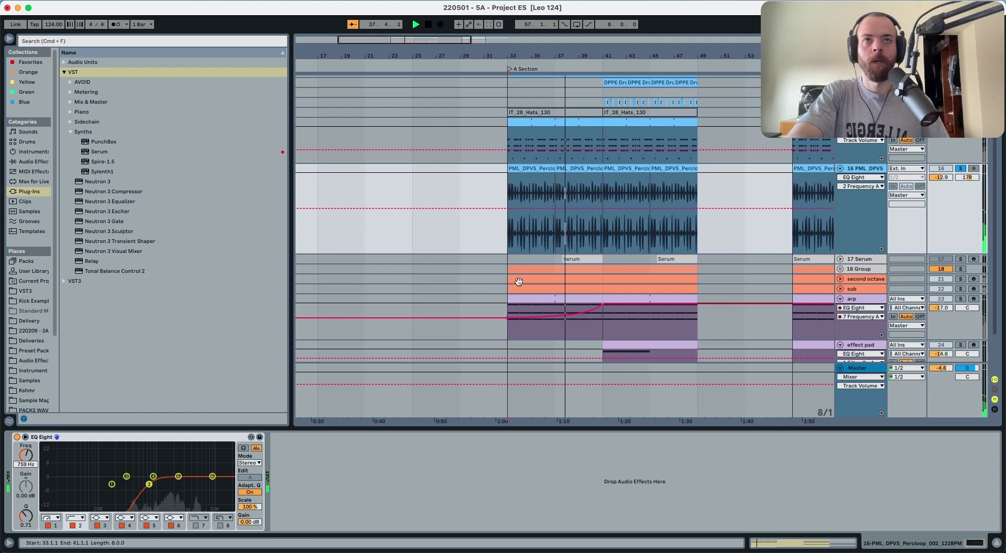
Turn off the Percloop track's solo and set its volume to -11.9 dB.
click(960, 168)
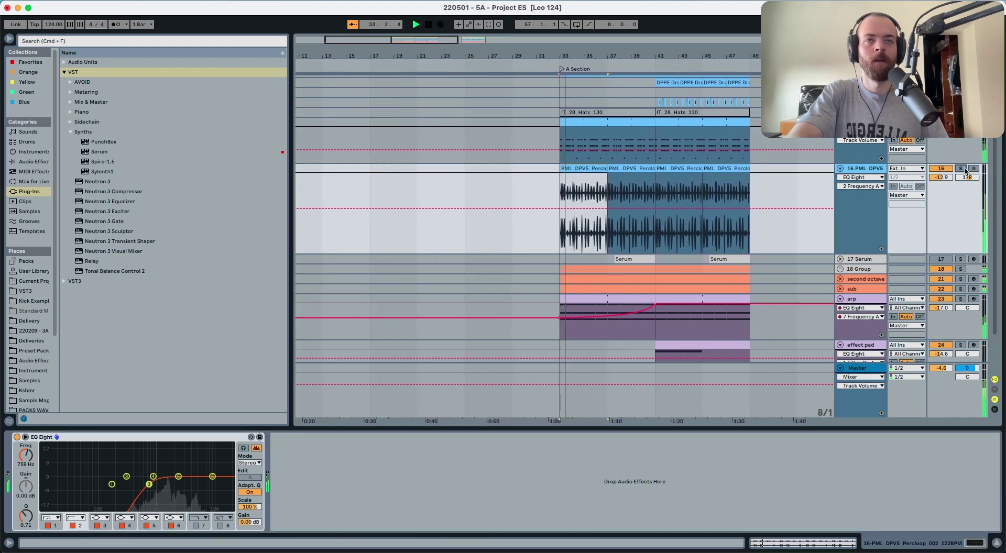
drag(934, 180, 933, 178)
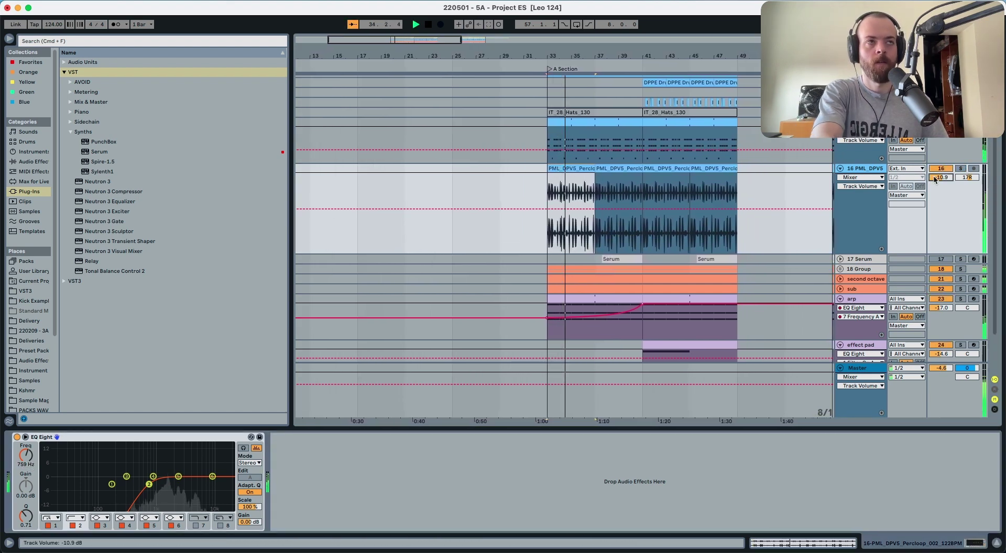
key(Down)
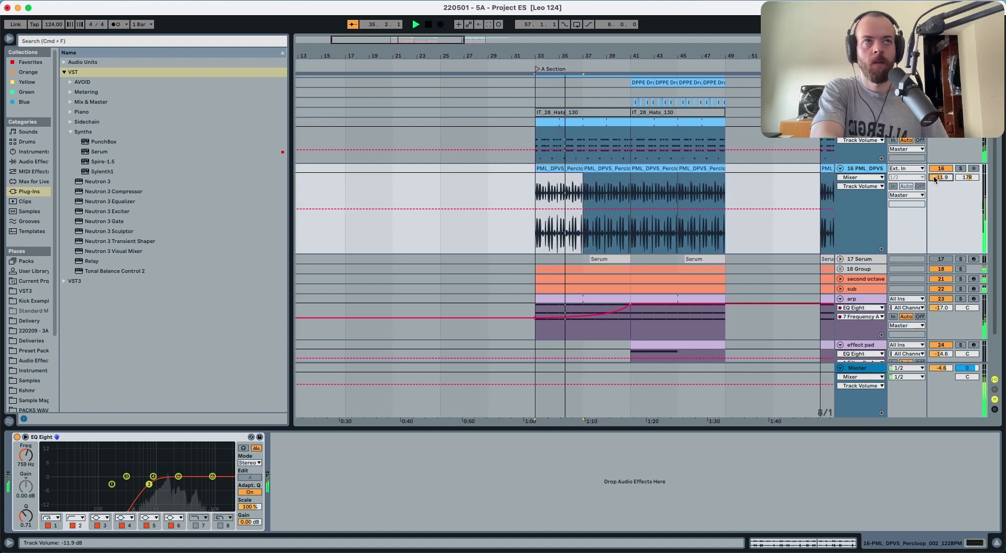
Unfold the BTD_Clap and DPPE Drum Loop tracks while the arrangement plays towards bar 41.
scroll(615, 192, up, 4)
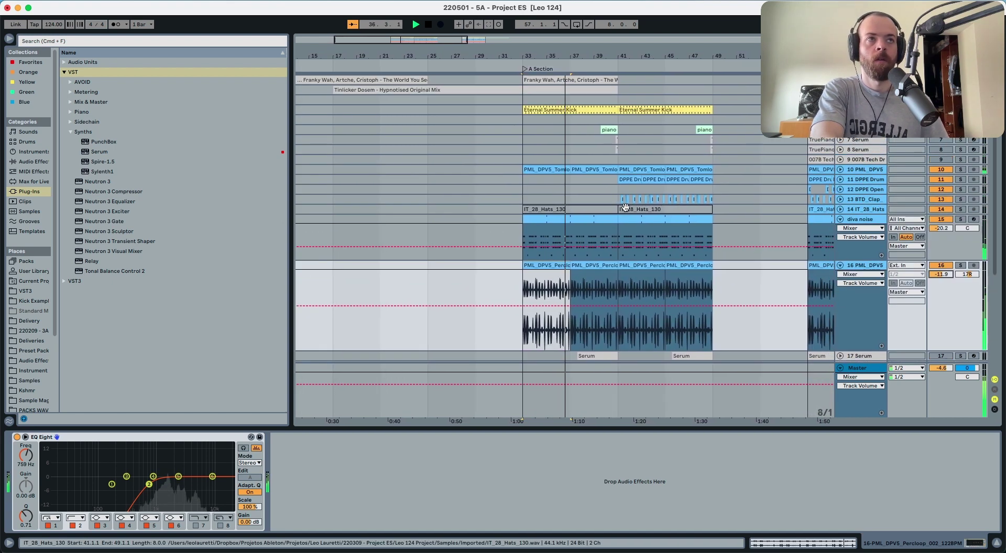
click(626, 208)
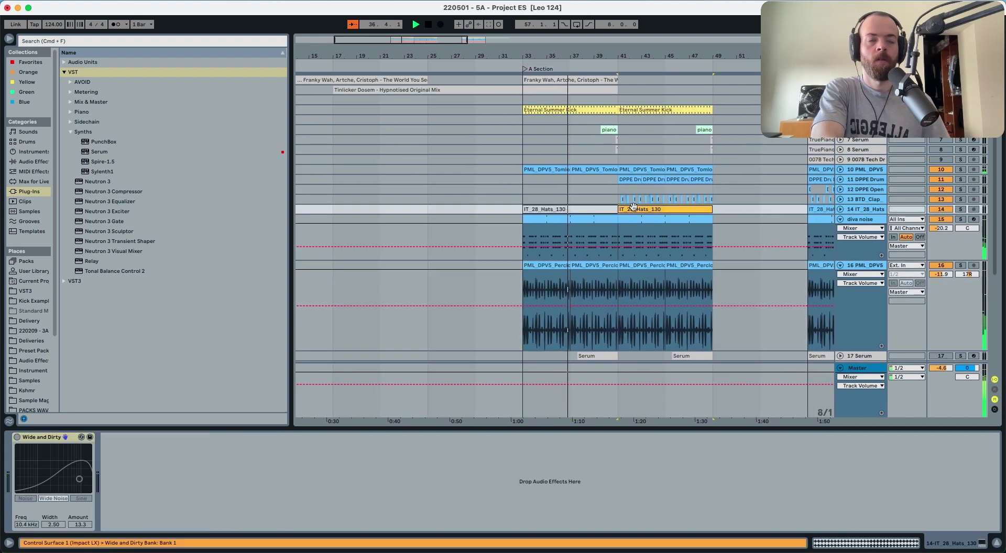
click(840, 200)
click(841, 180)
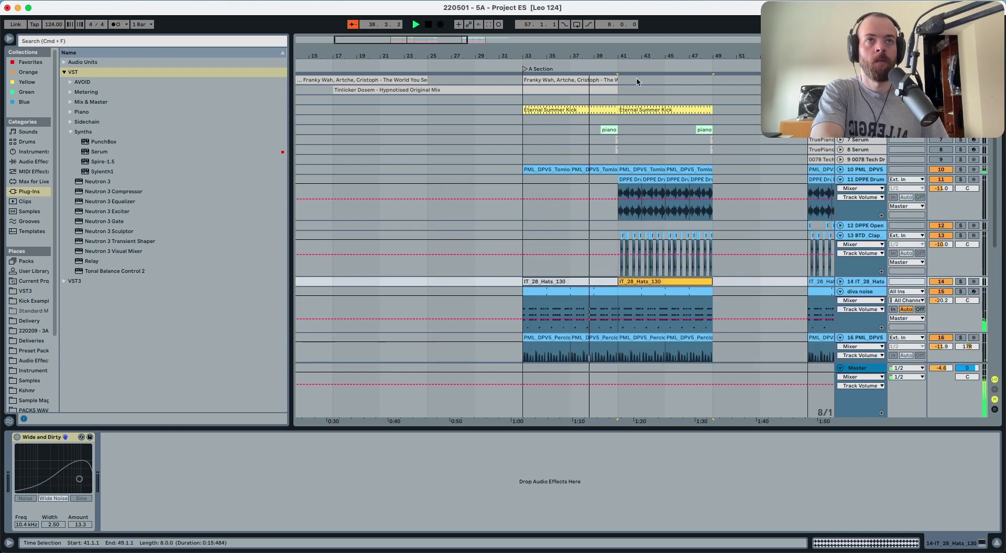
mouse_move(635, 53)
mouse_down()
mouse_move(636, 78)
mouse_move(636, 65)
mouse_up()
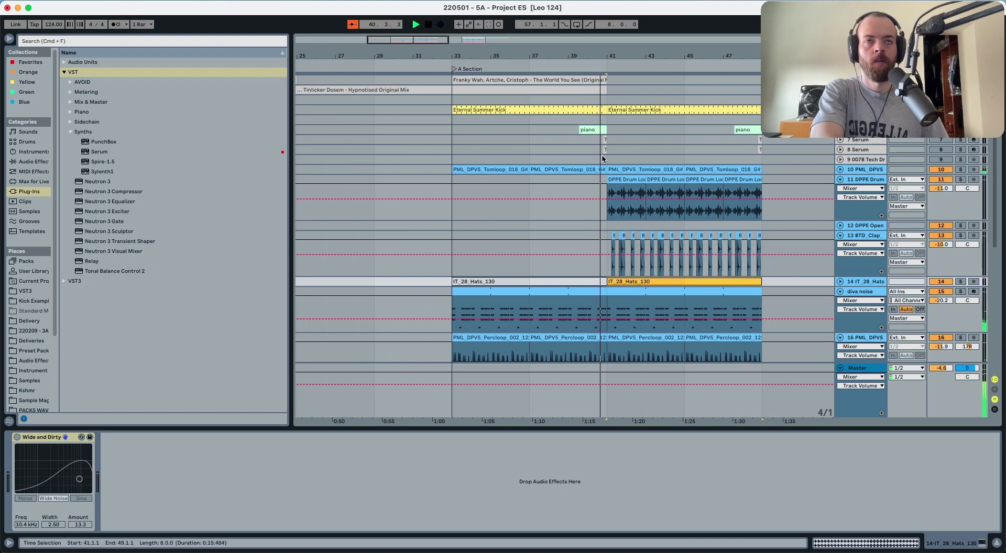
Solo the DPPE Drum Loop track briefly to hear it alone.
scroll(602, 159, down, 2)
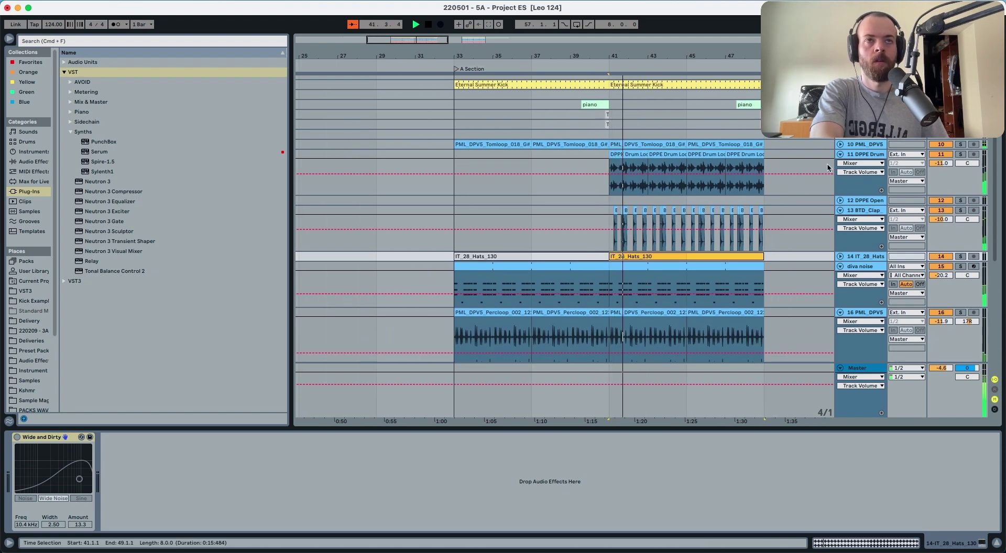
click(874, 157)
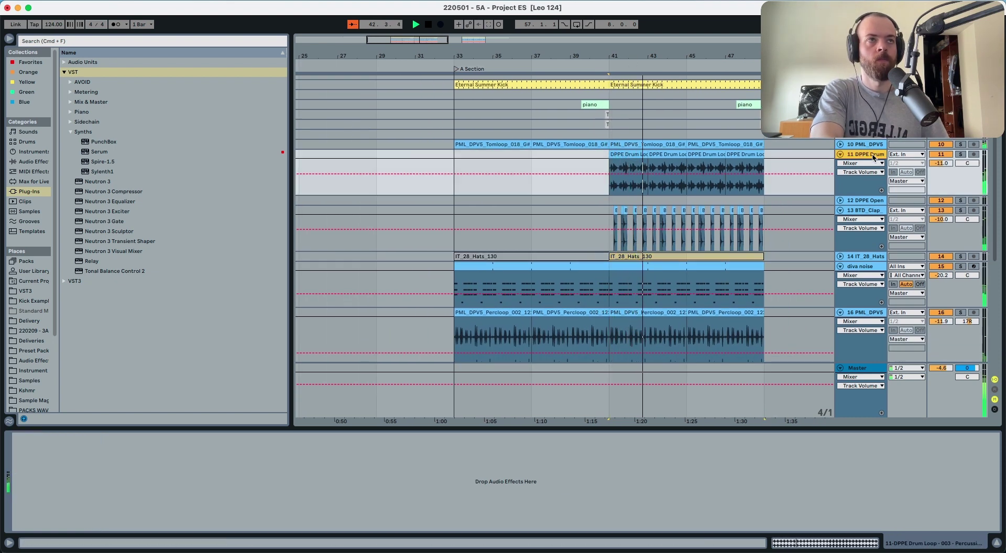
click(961, 154)
click(961, 154)
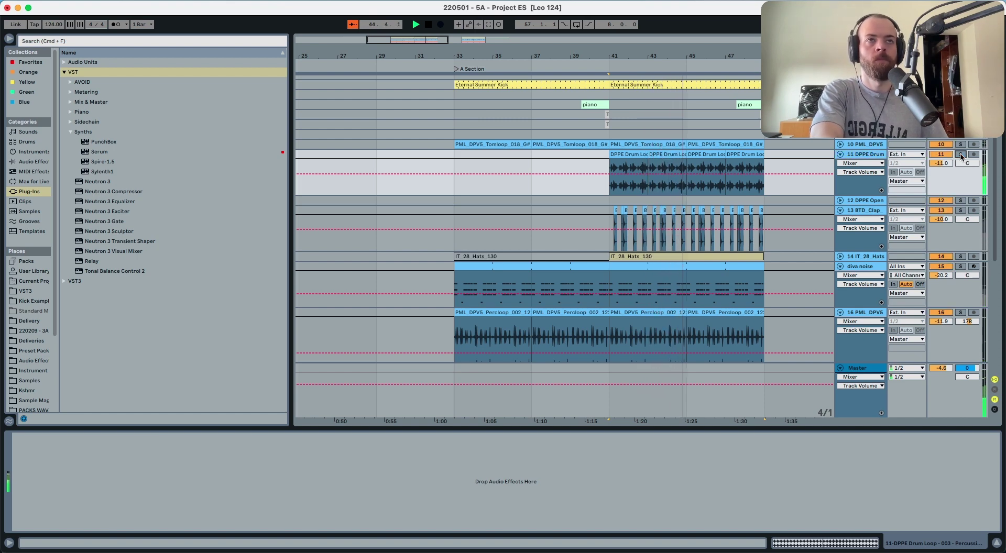
Add an EQ Eight to the DPPE Drum Loop track and enable its band 2 low cut at 242 Hz.
click(319, 459)
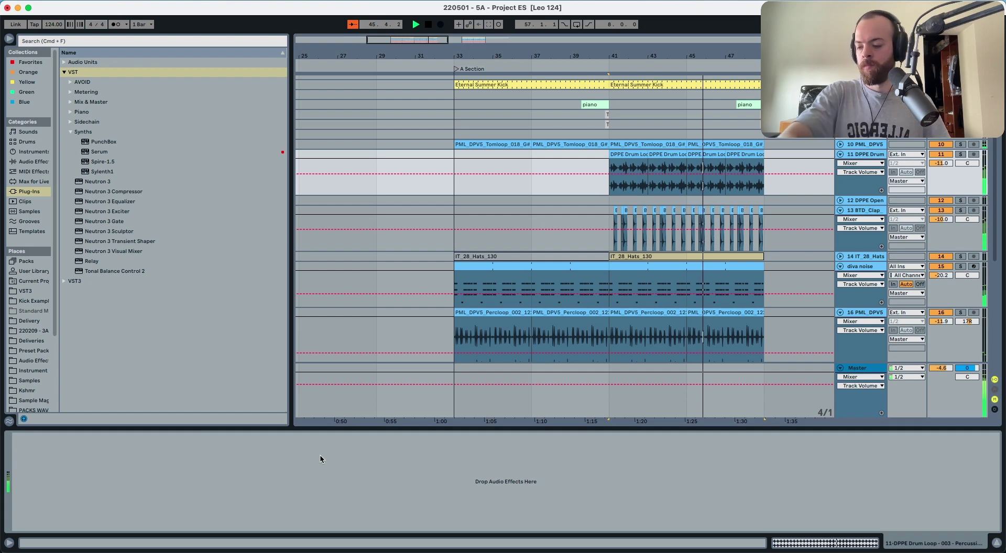
key(super+v)
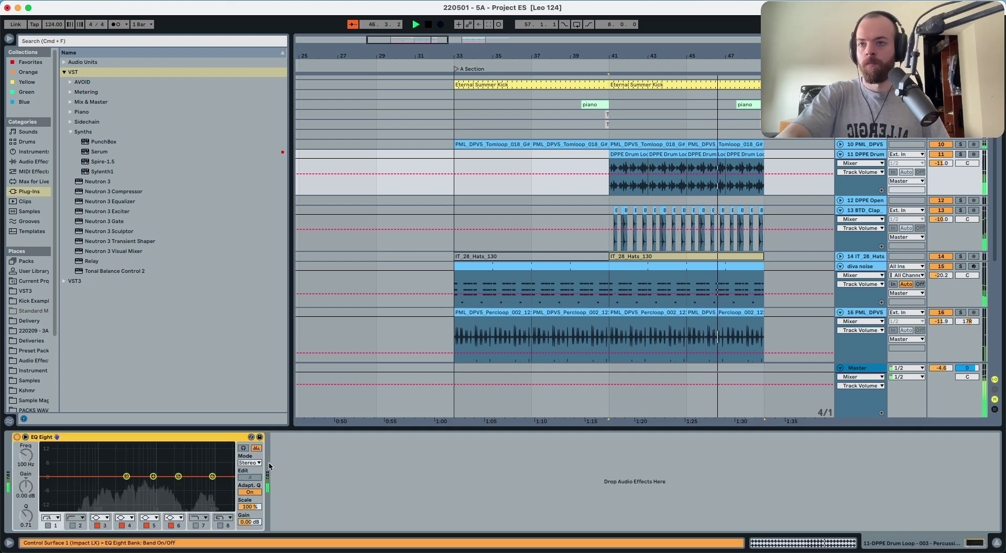
click(74, 526)
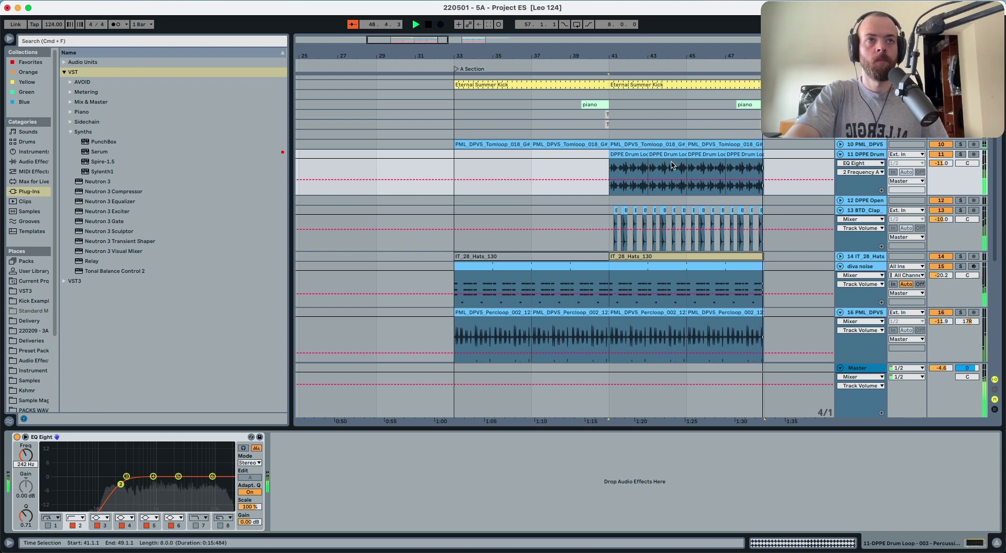
Unfold the PML Tomloop track, stop playback, and solo the track.
click(840, 145)
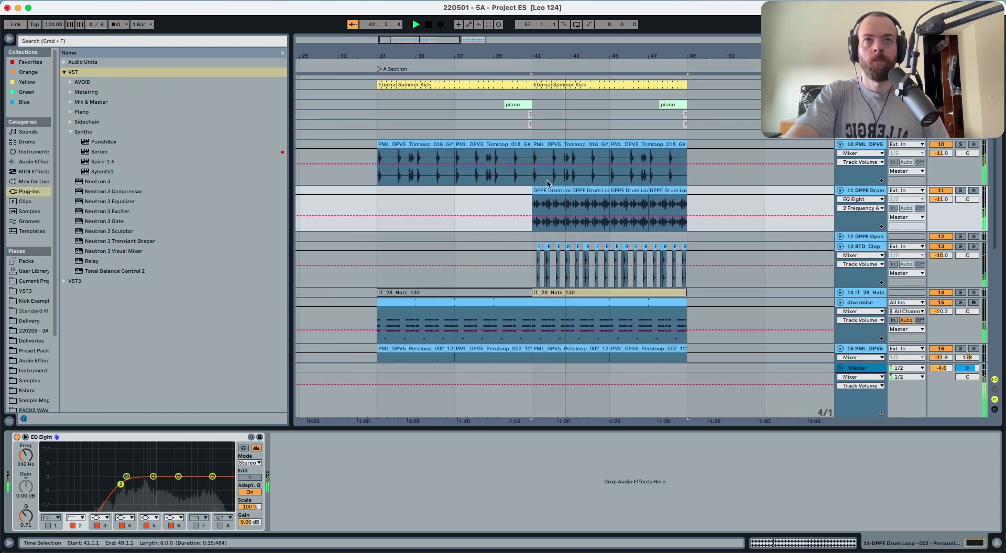
scroll(530, 190, up, 4)
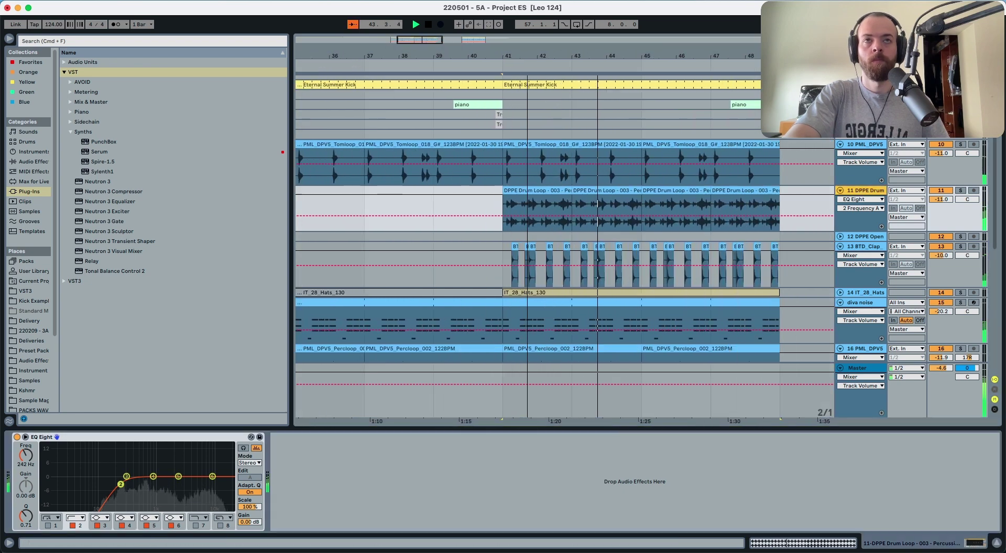
key(space)
click(967, 171)
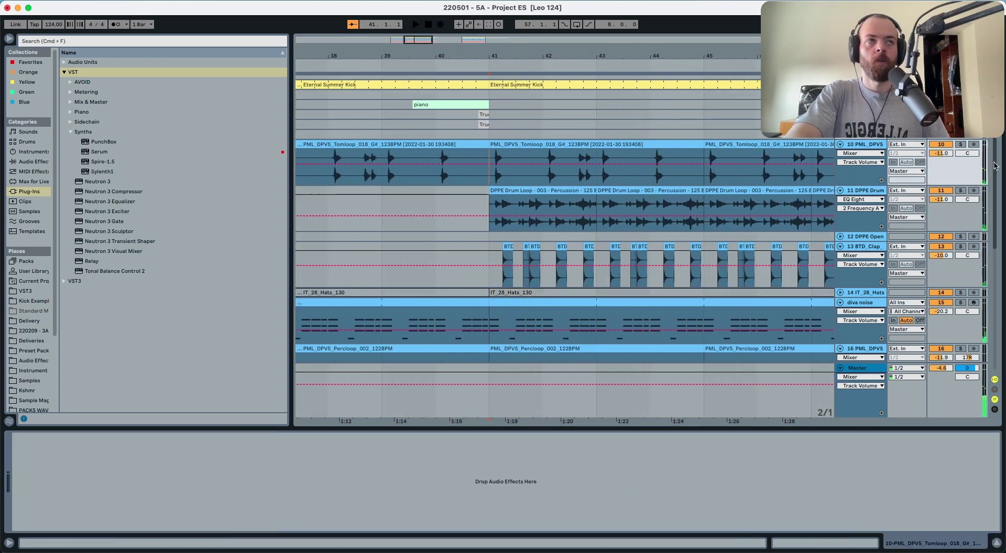
click(960, 144)
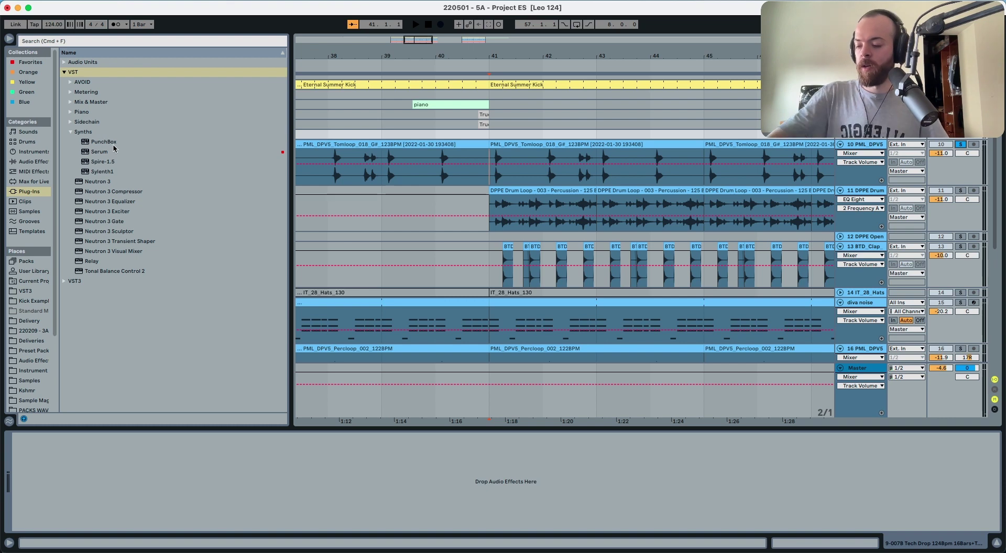
Add an EQ Eight to the PML Tomloop track and enable its band 1 low cut at 100 Hz.
drag(155, 282, 186, 455)
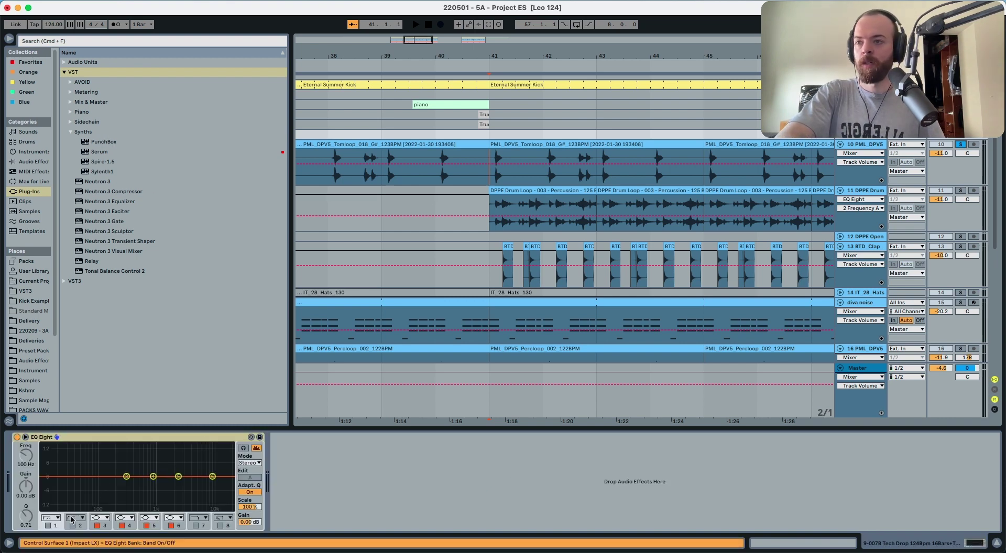
click(48, 525)
key(space)
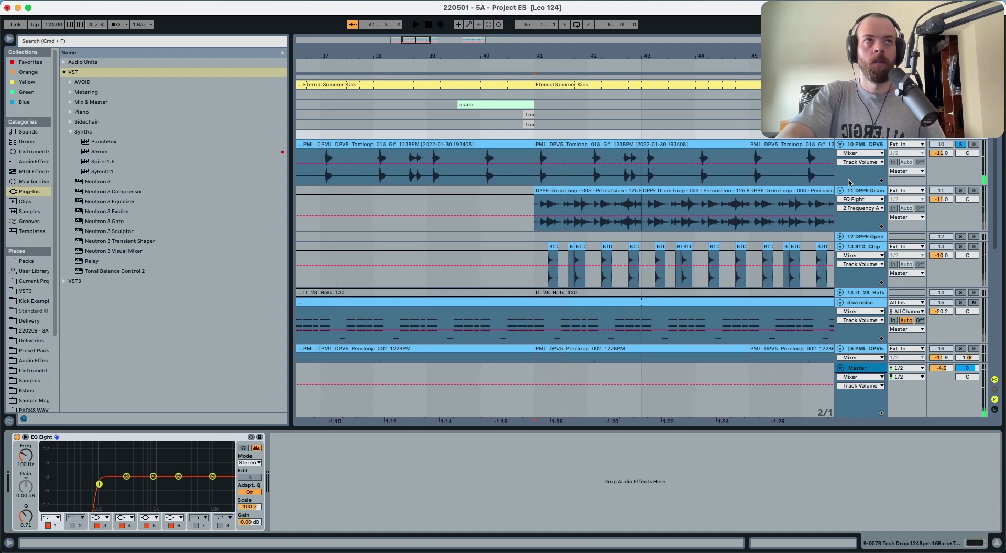
Play the soloed tom loop from bar 41 and compare it with the EQ's band 1 low cut off and on.
click(161, 439)
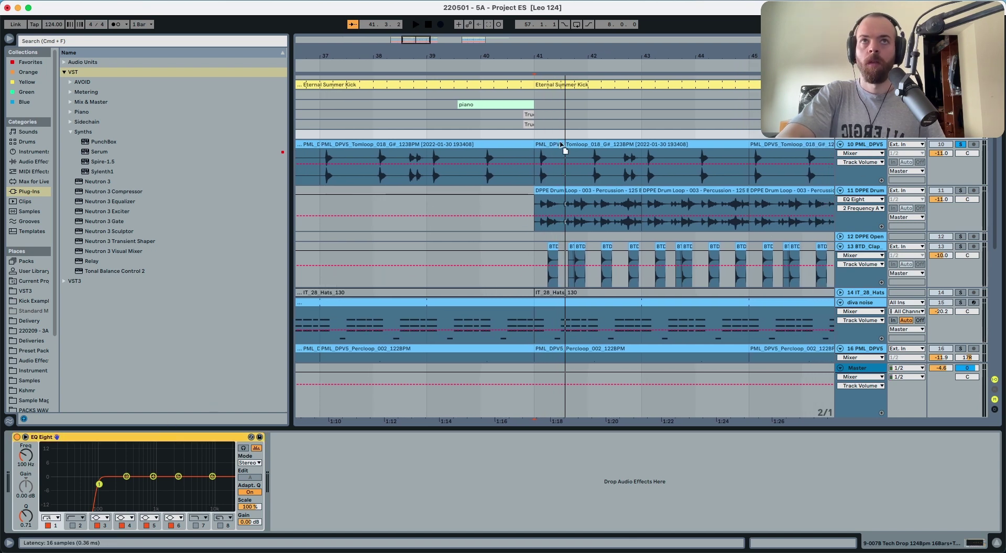
key(space)
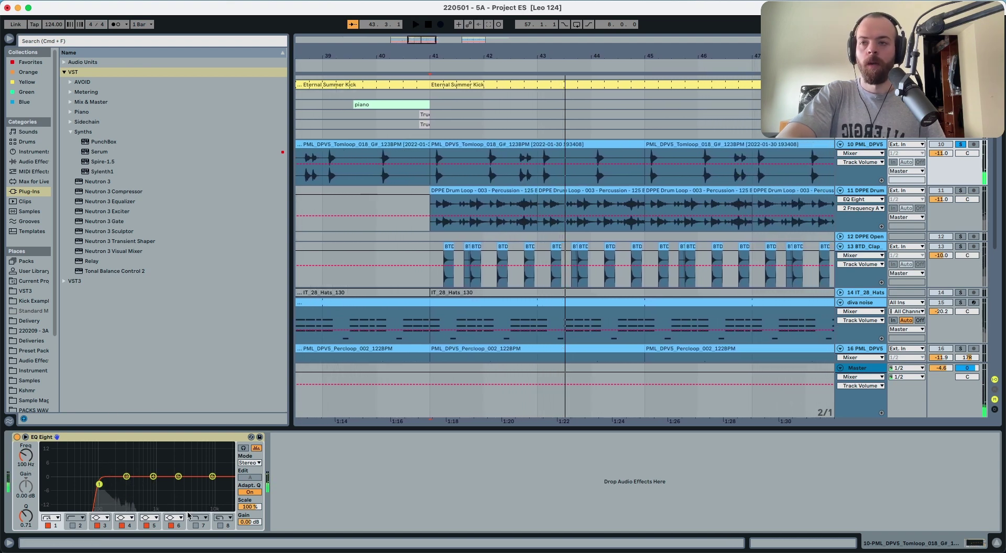
key(space)
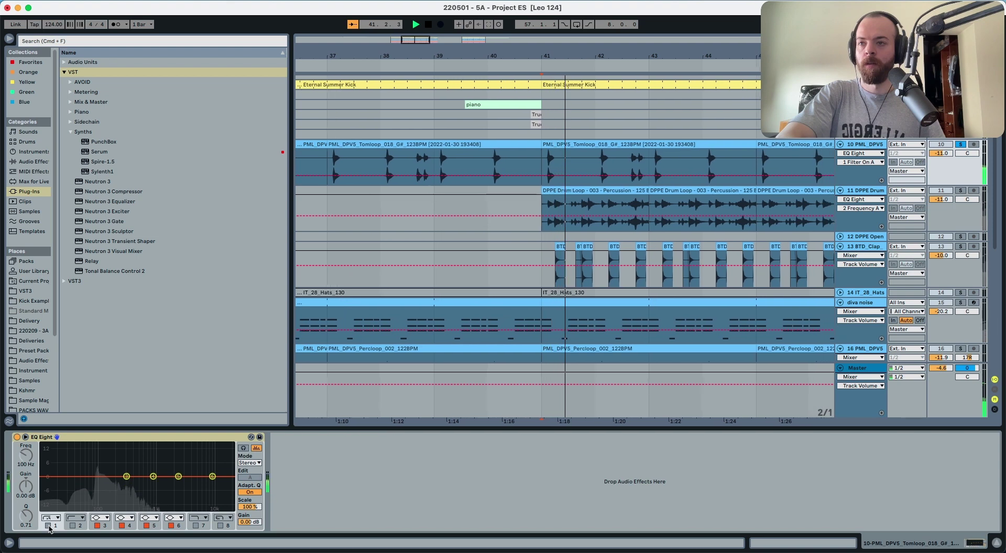
key(space)
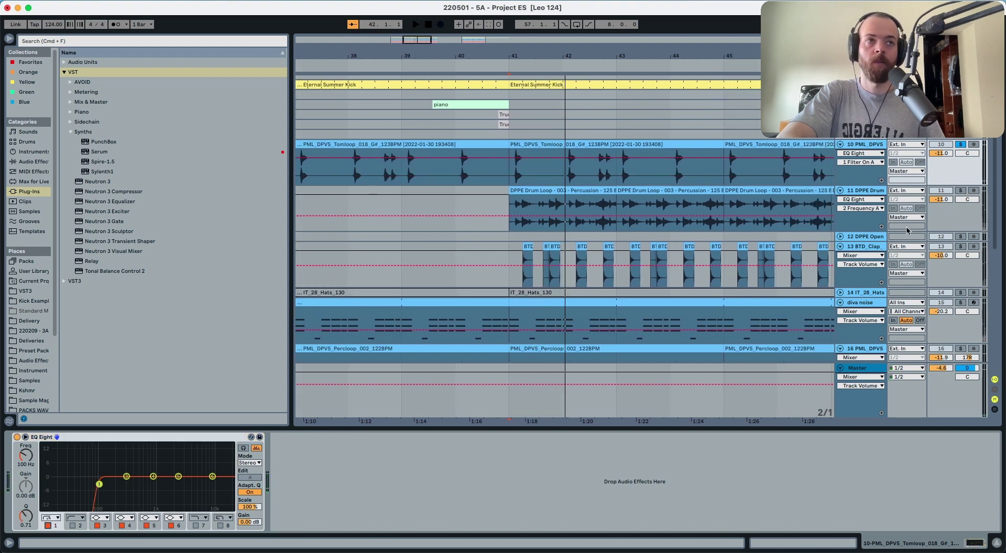
Solo the DPPE Drum Loop track and play it from bar 41 to hear it alone.
scroll(908, 231, down, 3)
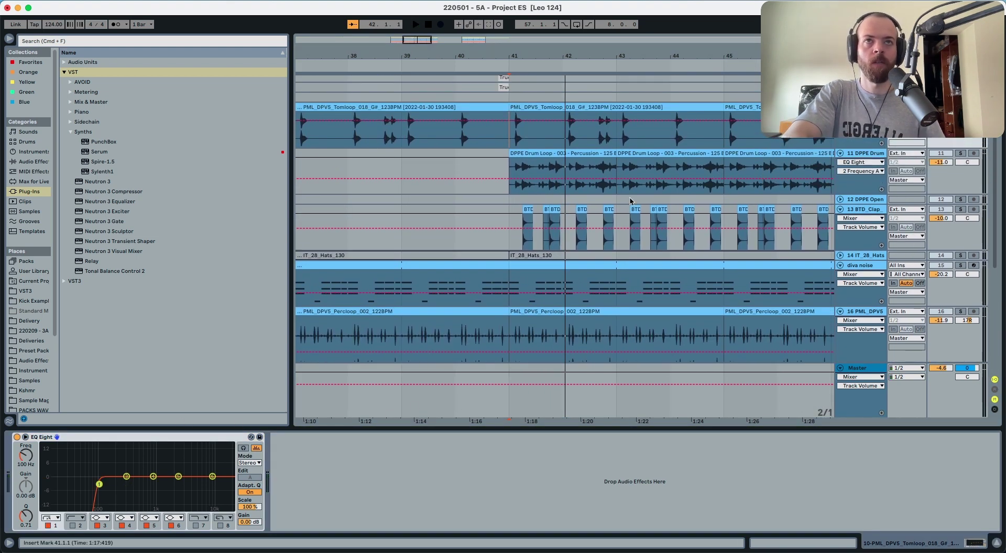
click(869, 153)
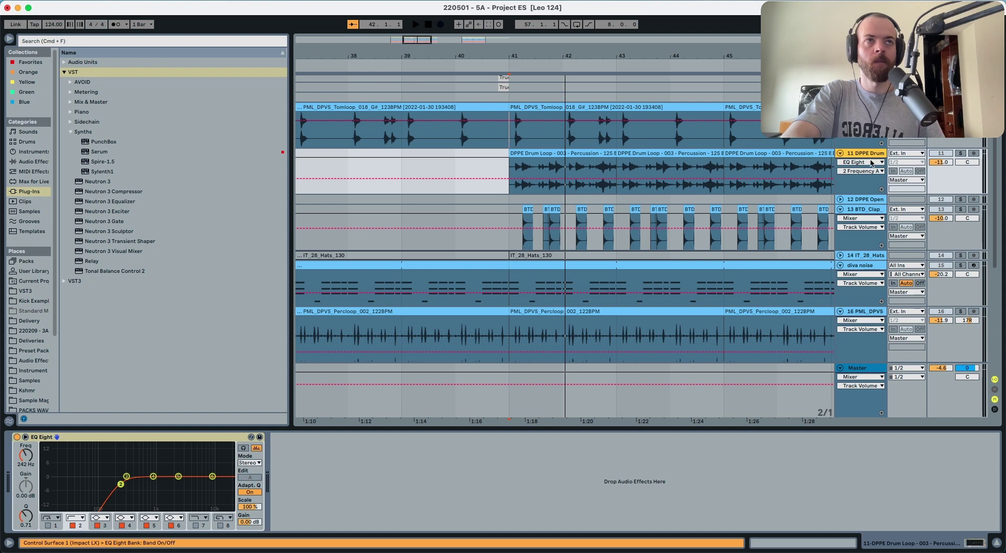
click(961, 154)
key(space)
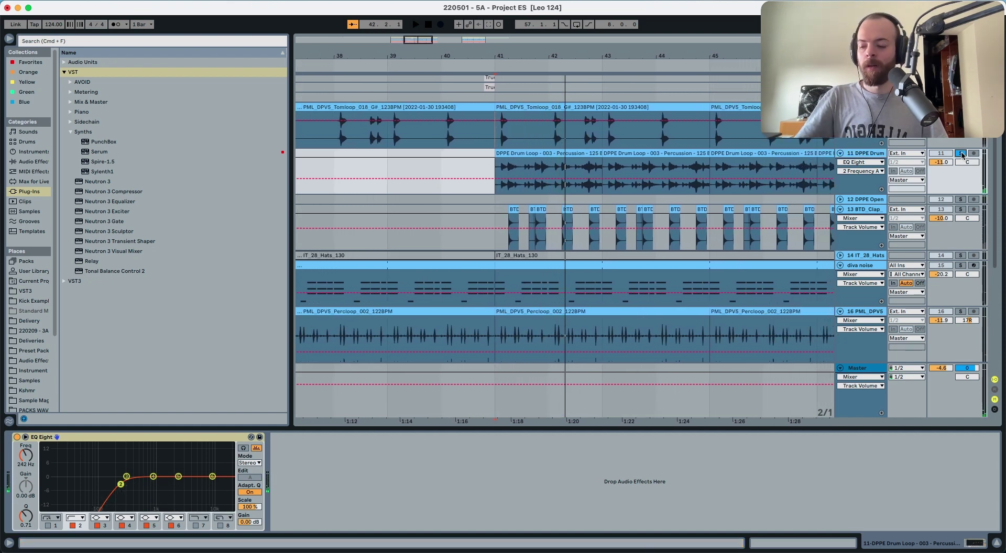
Copy the ShaperBox 2 device from the 18 Group track and paste it after the EQ Eight on the DPPE Drum Loop track.
scroll(875, 294, down, 5)
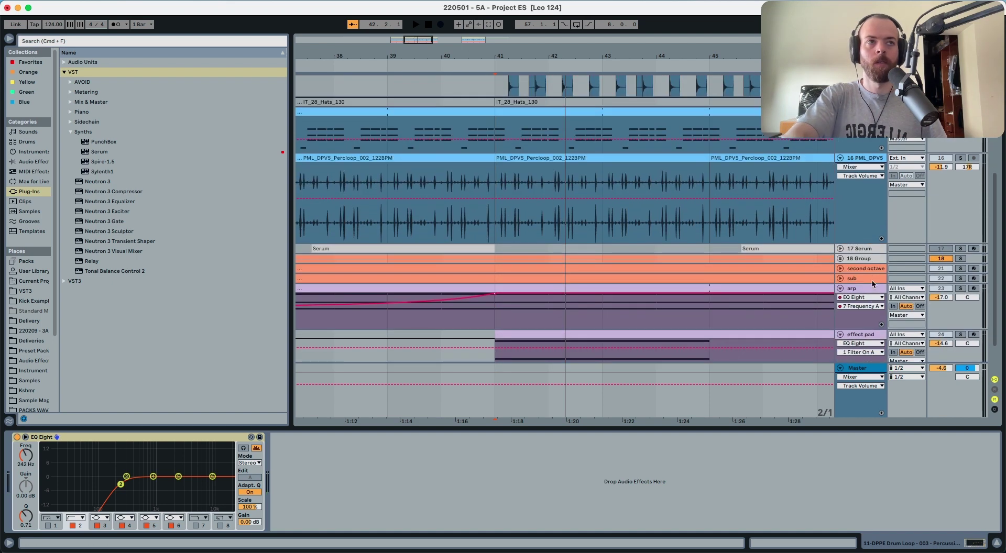
click(870, 259)
click(95, 437)
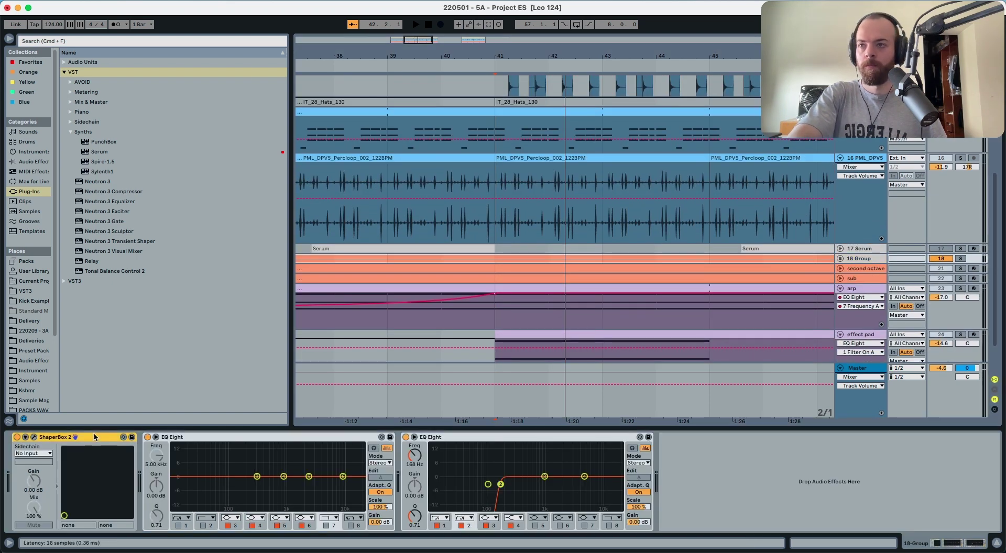
scroll(796, 152, up, 6)
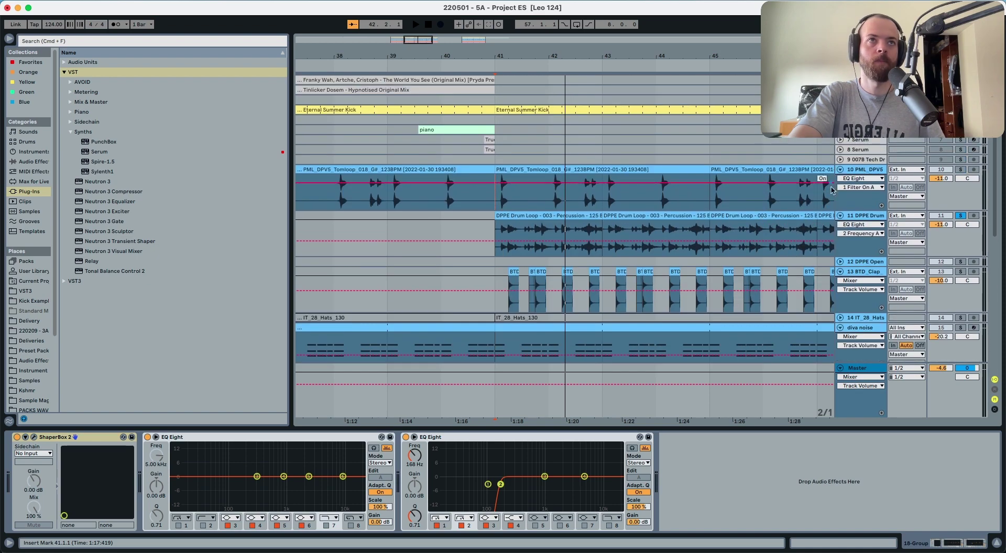
click(853, 217)
click(593, 494)
key(super+v)
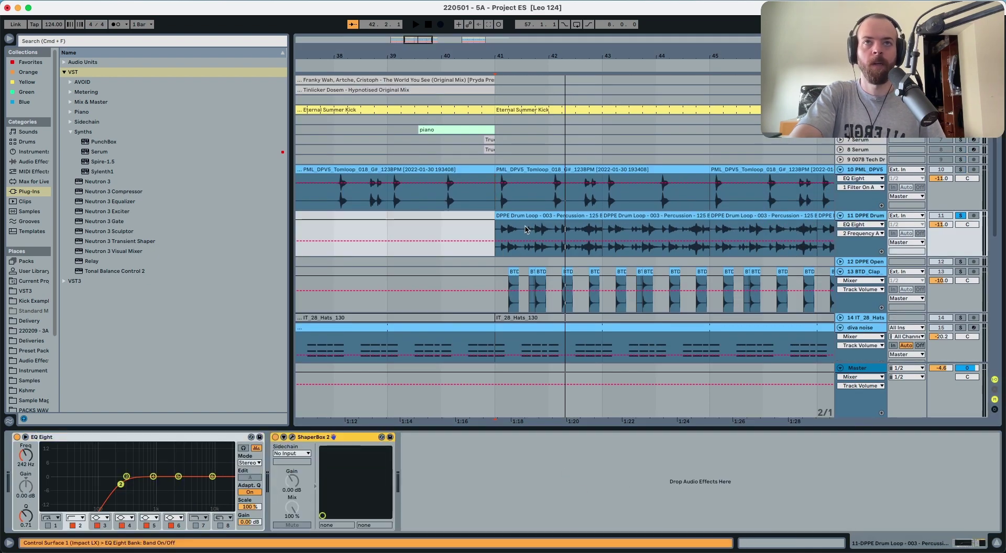
Set the drum loop's ShaperBox 2 Master Mix to 51% during playback and close the plug-in window.
key(space)
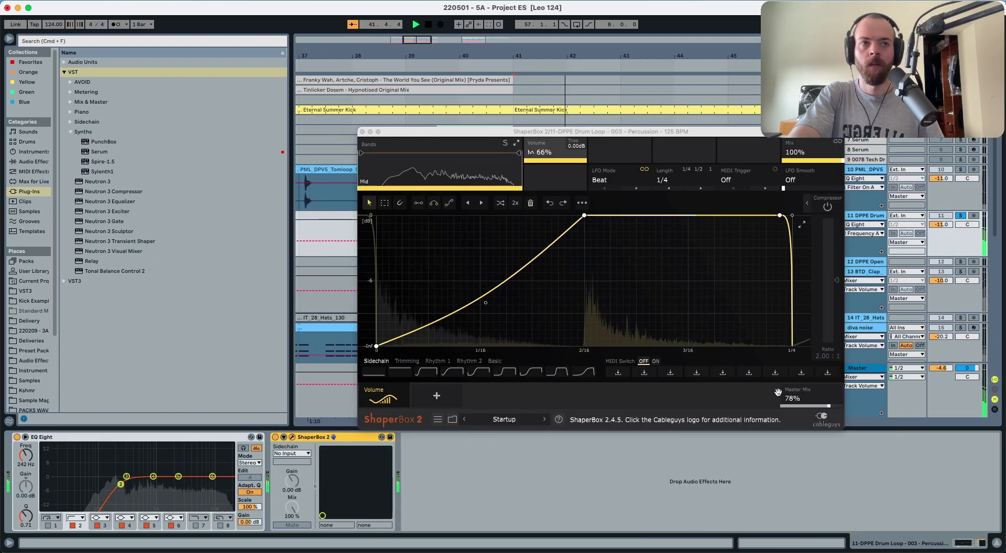
drag(811, 400, 812, 414)
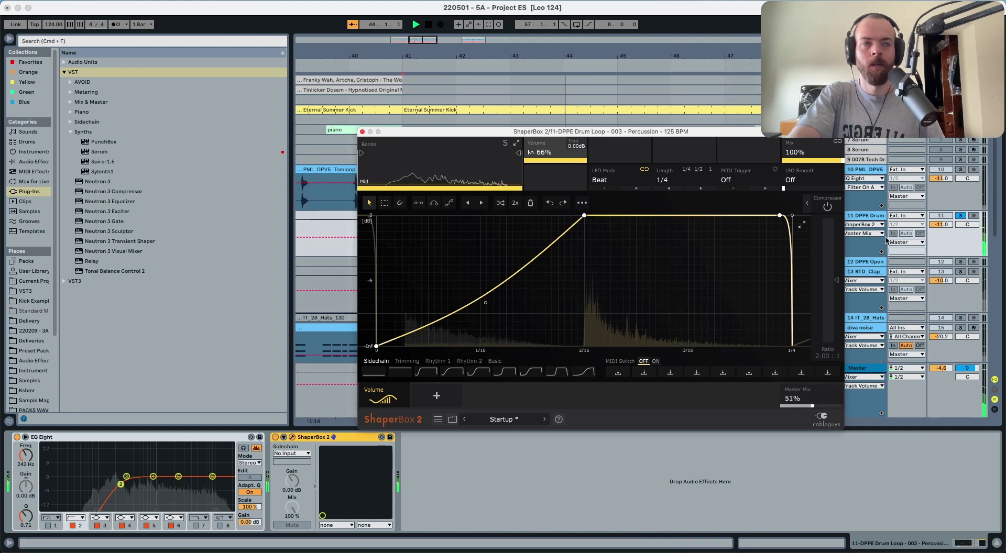
key(space)
click(361, 132)
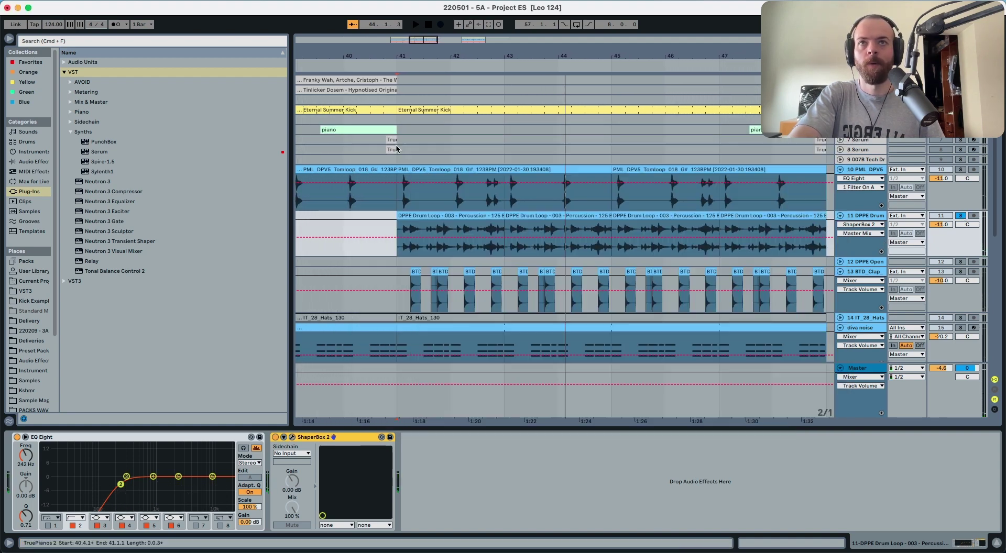
Solo the BTD_Clap and DPPE Drum Loop tracks together and play them from bar 41.
click(436, 282)
scroll(437, 282, down, 2)
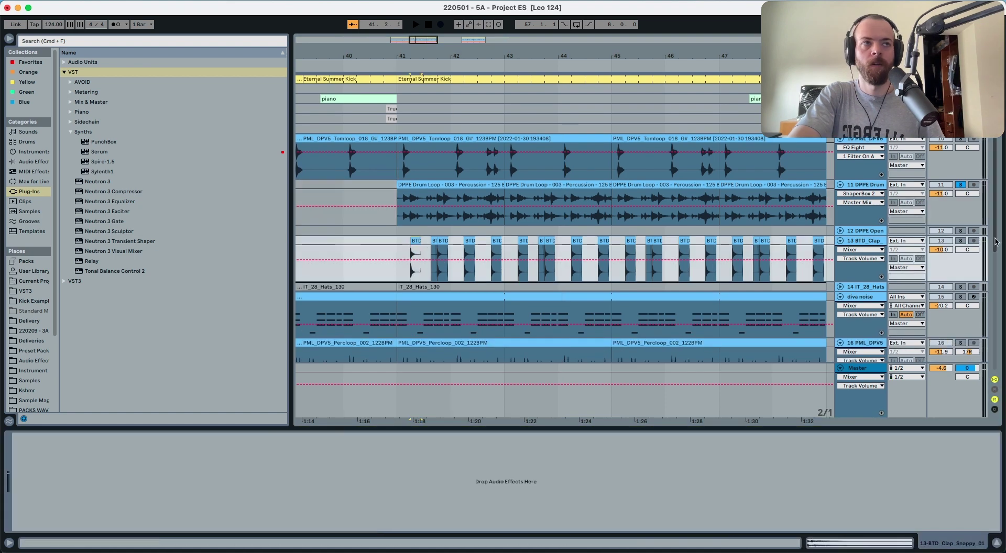
click(967, 241)
key(space)
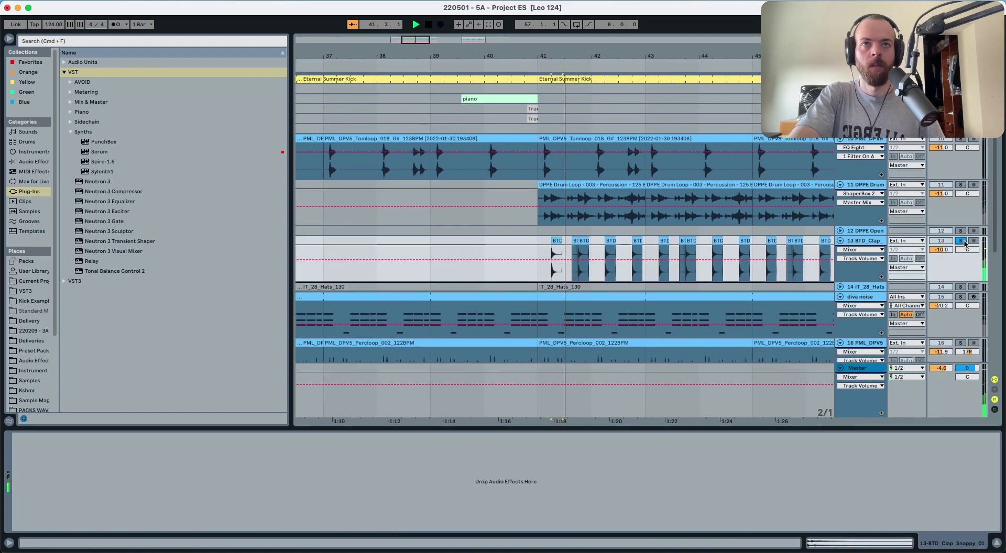
super+click(960, 185)
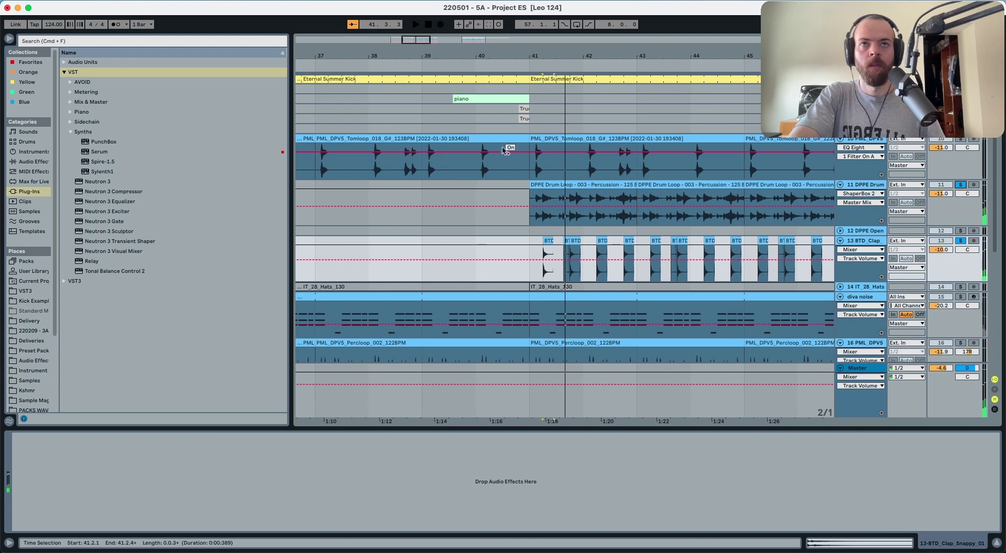
Insert an audio track below the DPPE Drum Loop track and move the loop's 41.2.1 to 41.2.3 slice onto it.
drag(528, 54, 618, 218)
click(617, 218)
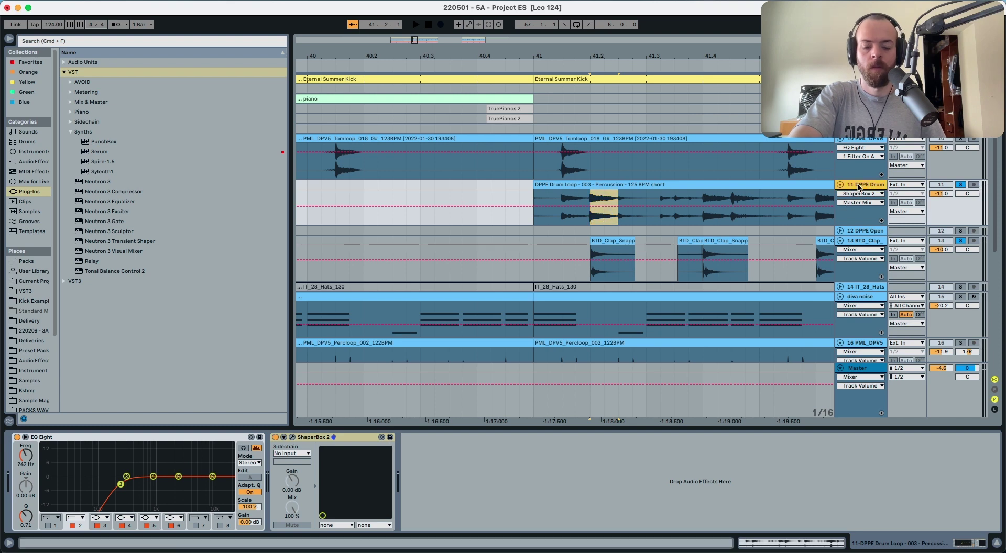
key(super+t)
drag(593, 225, 618, 220)
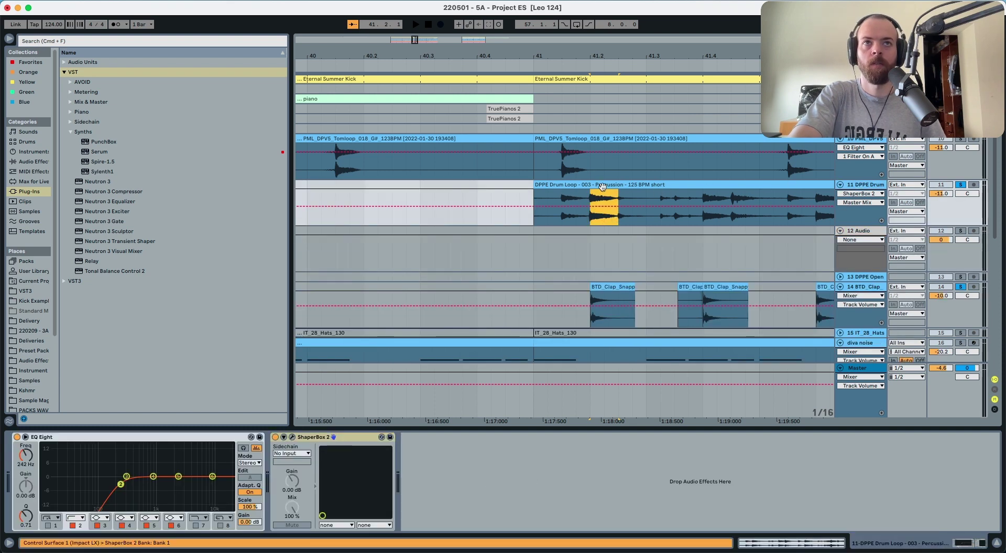
drag(604, 185, 605, 241)
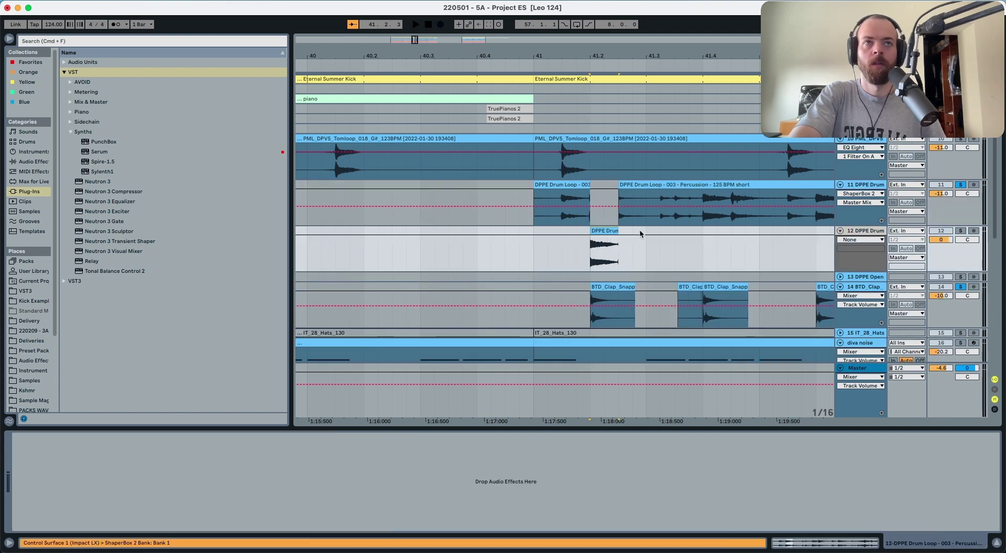
Play the drum loop from bar 41 and move its 41.4.1 to 41.4.3 slice onto the new audio track.
scroll(603, 215, left, 3)
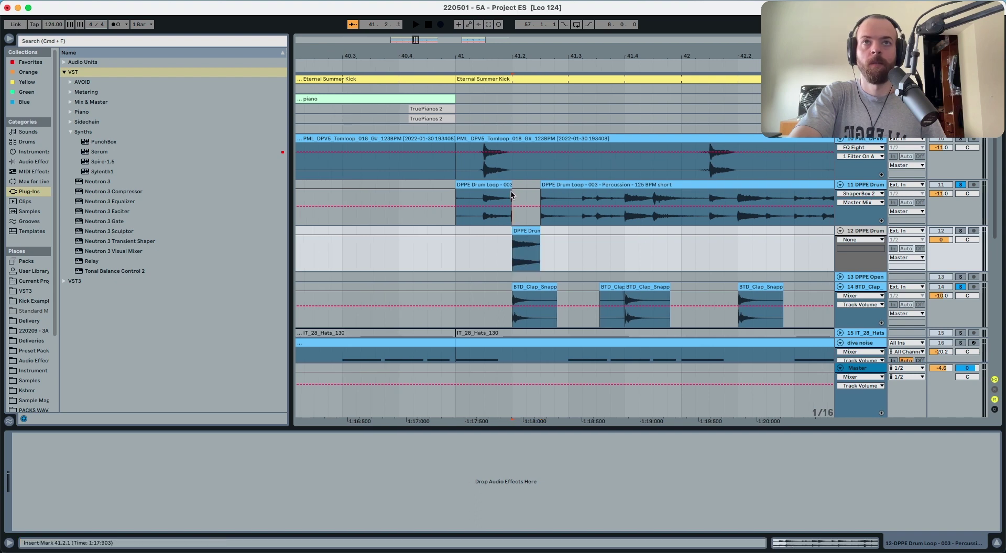
click(511, 194)
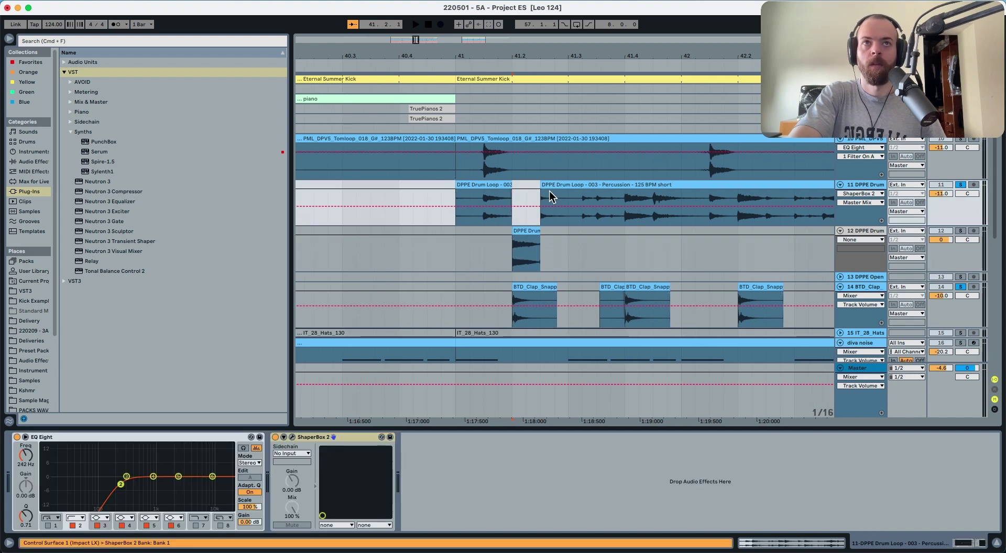
key(space)
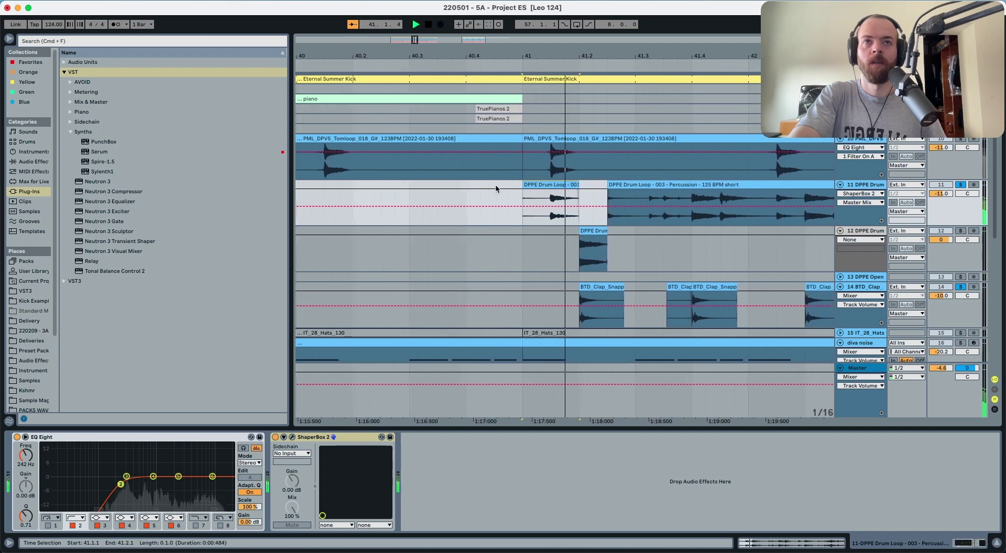
click(574, 200)
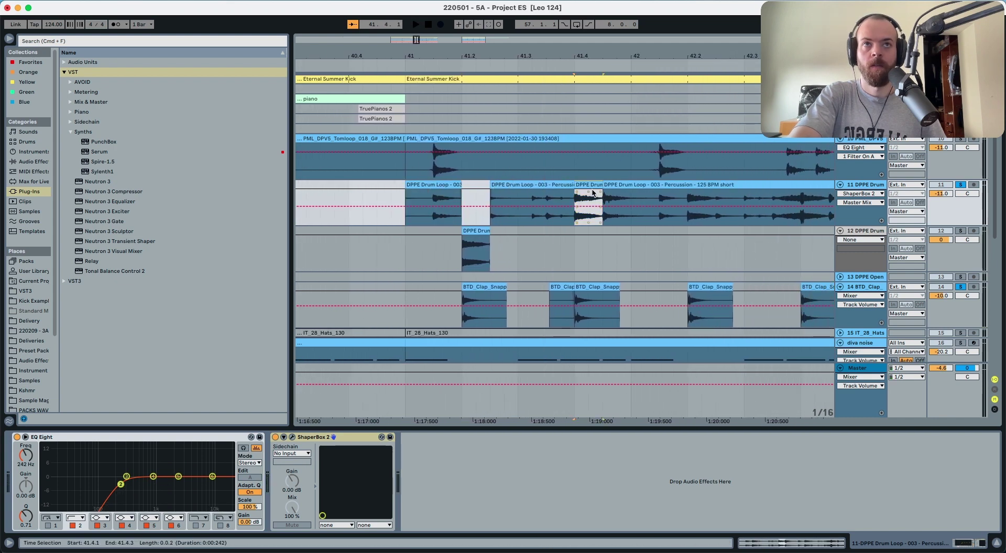
drag(600, 194, 597, 238)
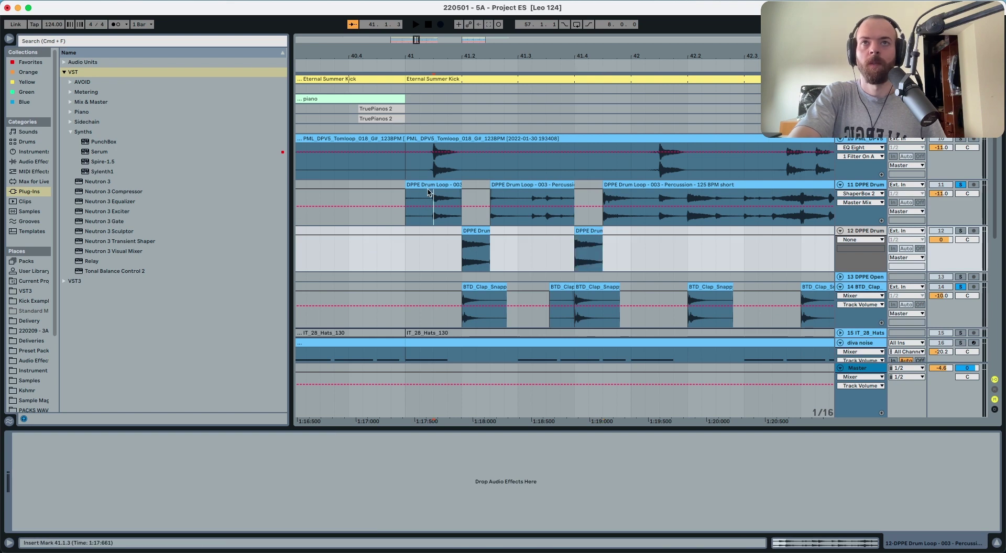
Replay the drum loop and move its 42.2.1 to 42.2.3 slice onto the new audio track.
click(429, 193)
click(961, 185)
key(space)
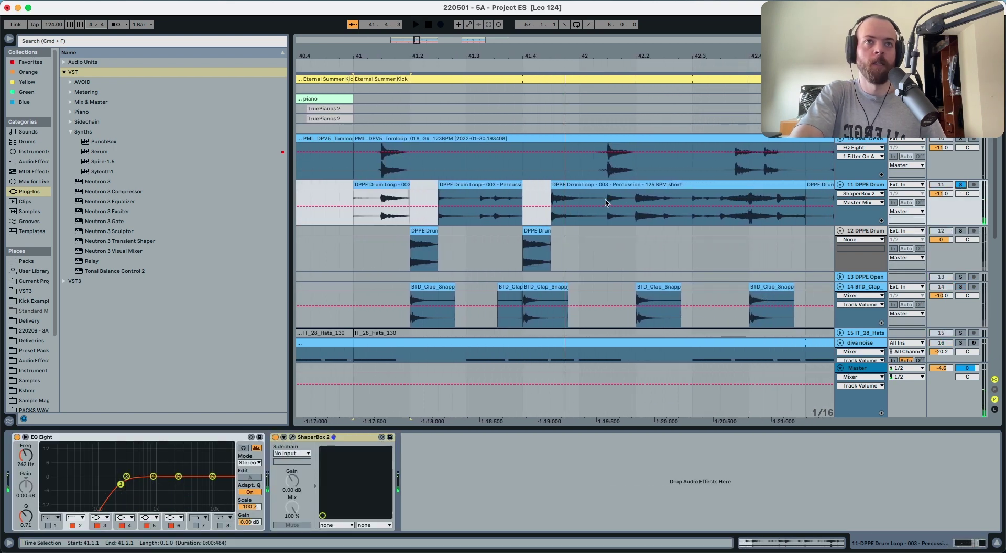
click(636, 197)
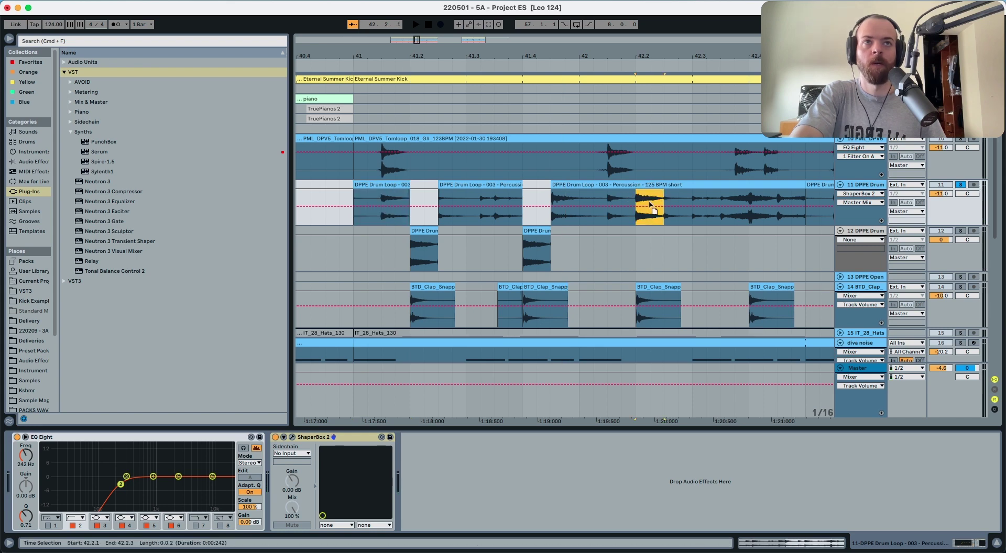
drag(651, 201, 653, 250)
Play on from 42.2 and move the drum loop's 42.4.1 to 42.4.3 slice onto the new audio track.
scroll(705, 205, right, 3)
key(space)
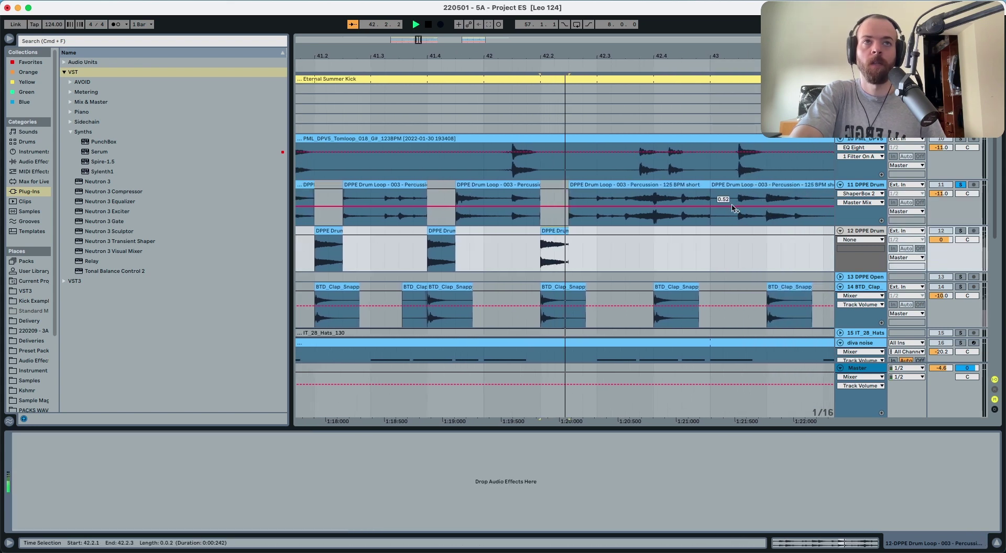
drag(512, 219, 523, 260)
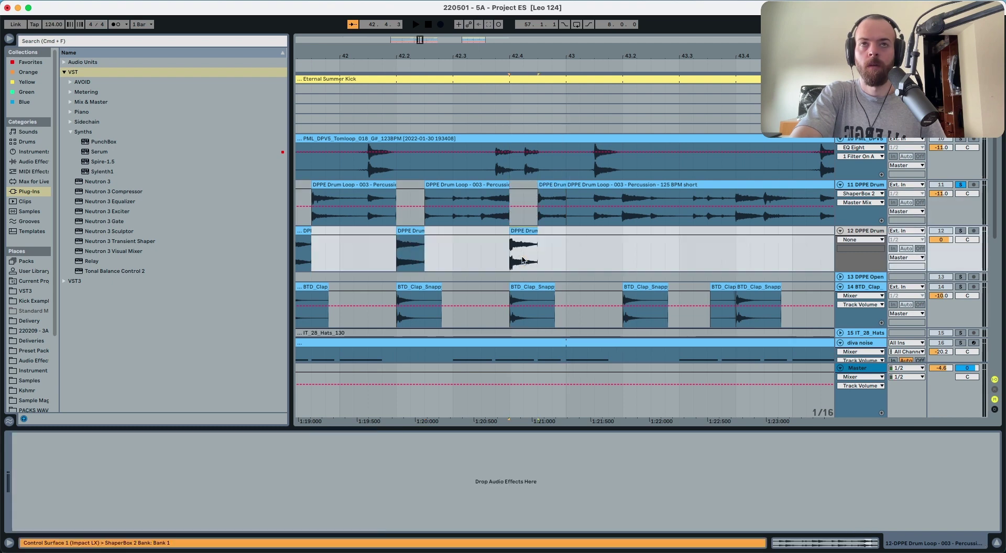
Play the drum loop before 42.4 and move its 42.3.3 to 42.4.1 slice onto a new audio track directly below it.
click(483, 218)
key(space)
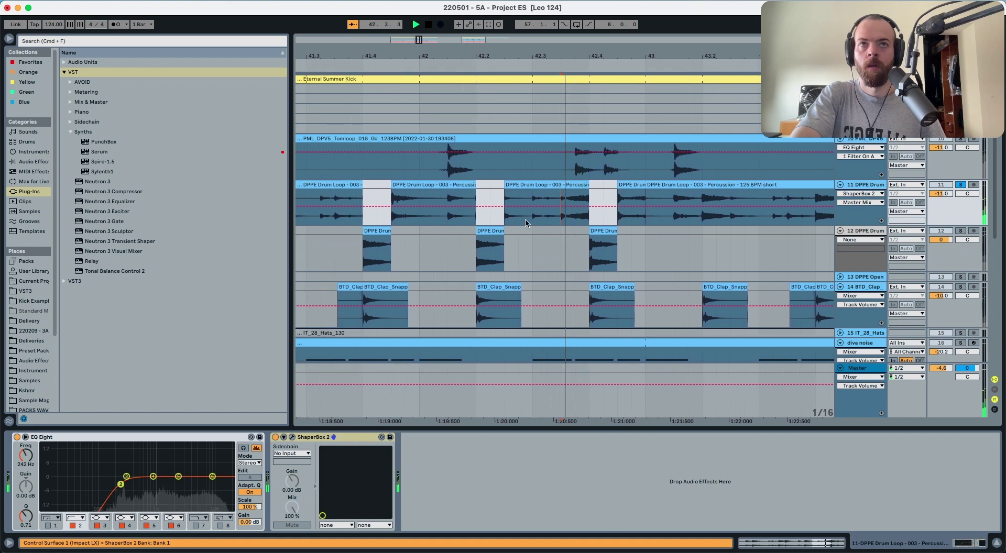
key(space)
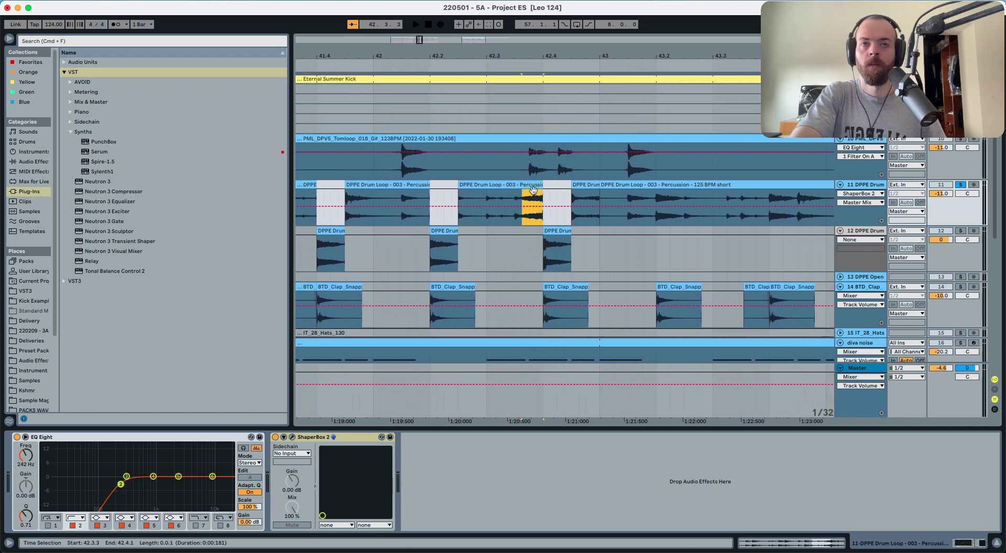
drag(534, 226, 535, 227)
click(859, 185)
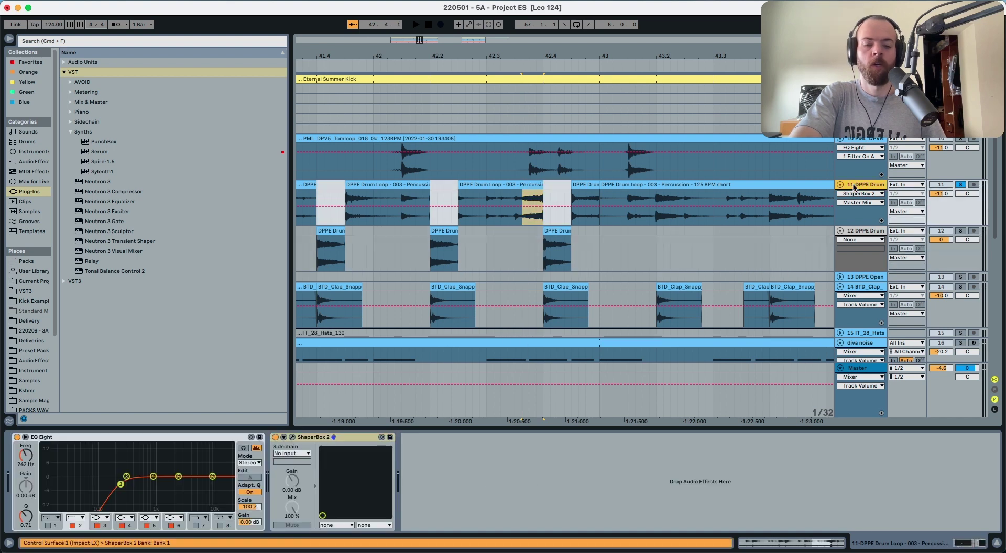
key(super+t)
click(531, 185)
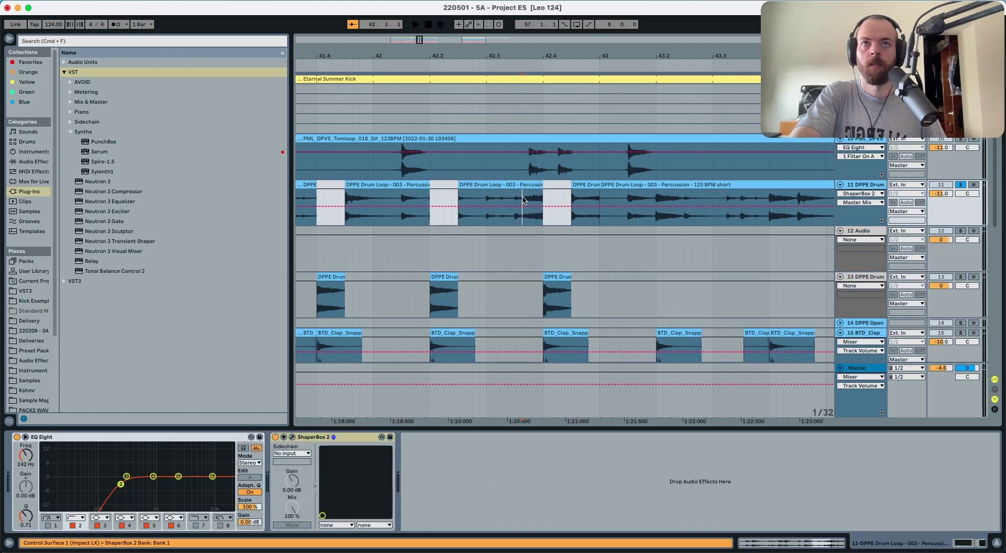
drag(526, 227, 526, 230)
Replay the drum loop from around 42.3.3 and solo the two slice tracks along with it.
click(516, 215)
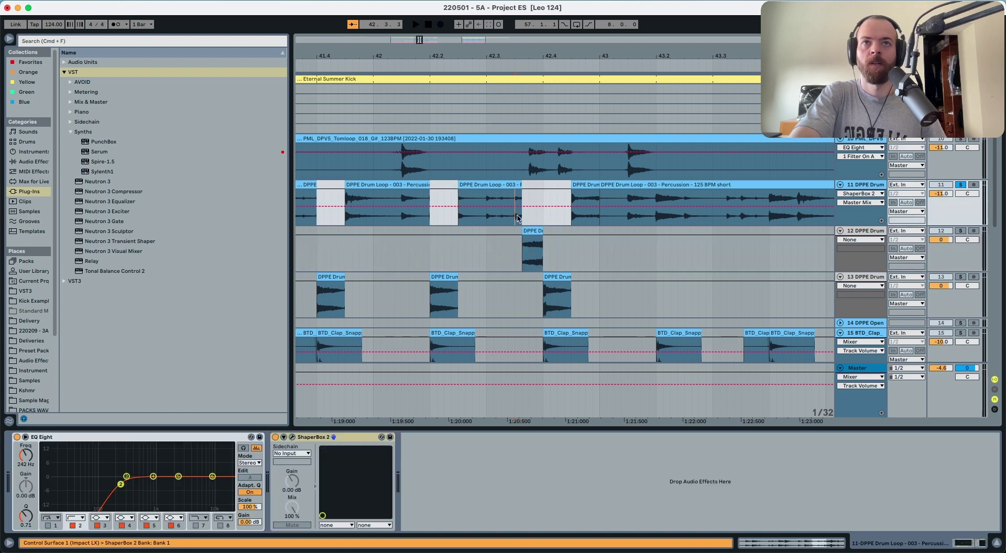
key(space)
key(space)
key(space)
key(space)
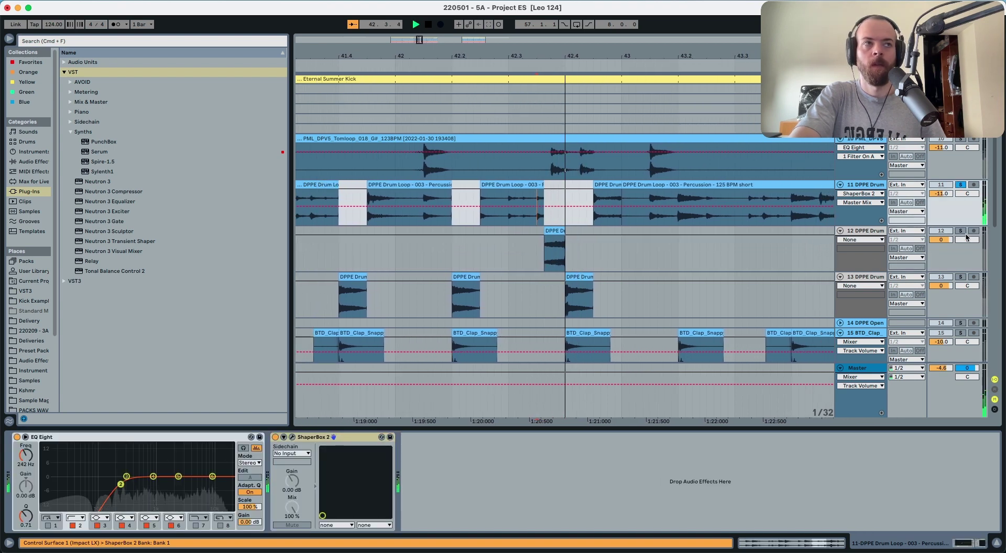
key(space)
click(961, 231)
key(space)
key(space)
key(space)
key(space)
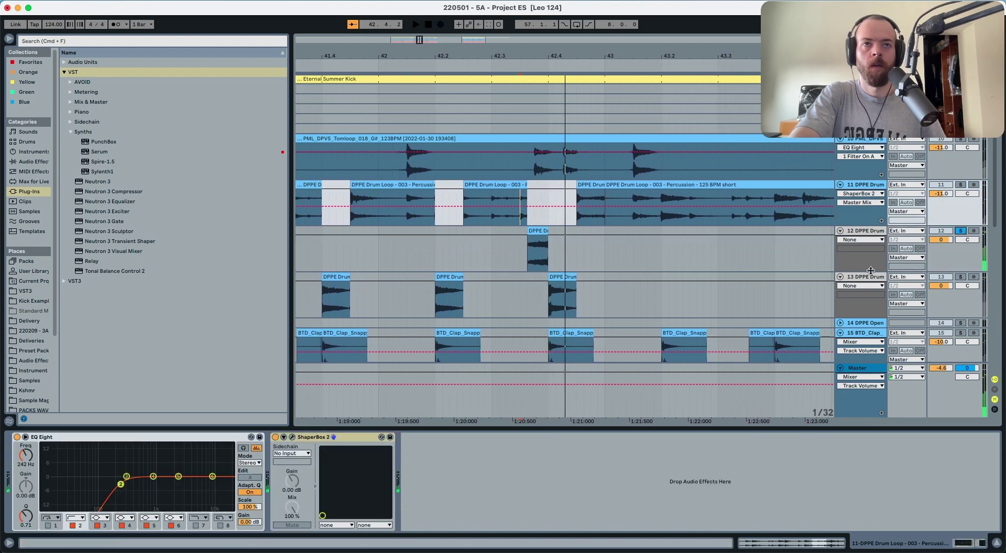
key(space)
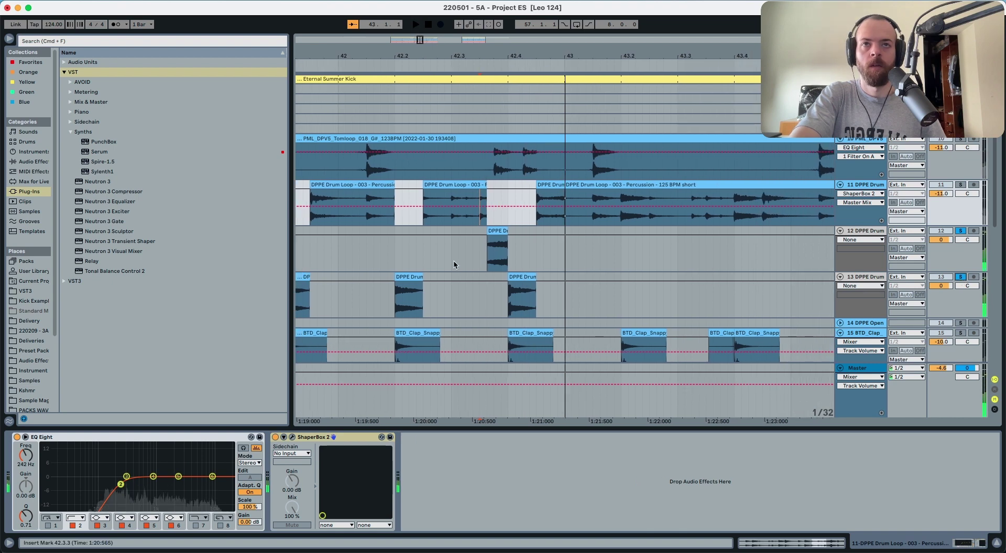
Move the 42.3.3 slice onto the track holding the other slices and duplicate that track's bar 41 to 43 section three times.
drag(496, 251, 497, 288)
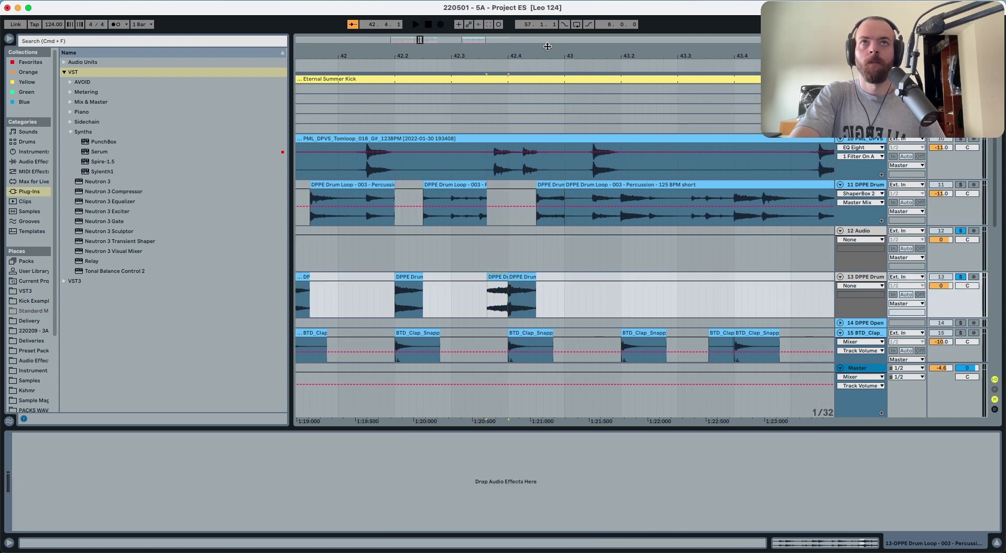
drag(548, 47, 548, 31)
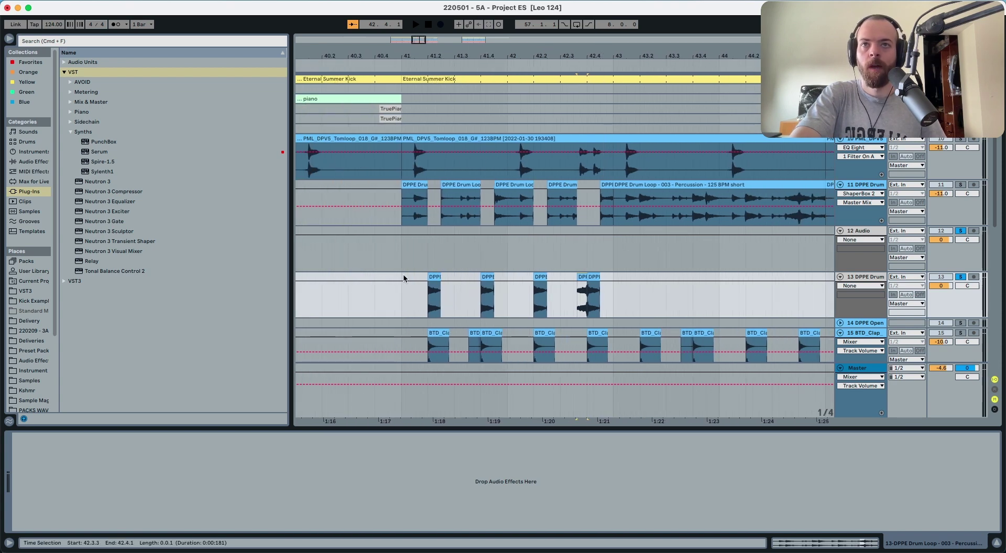
drag(404, 278, 584, 280)
key(a)
key(super+d)
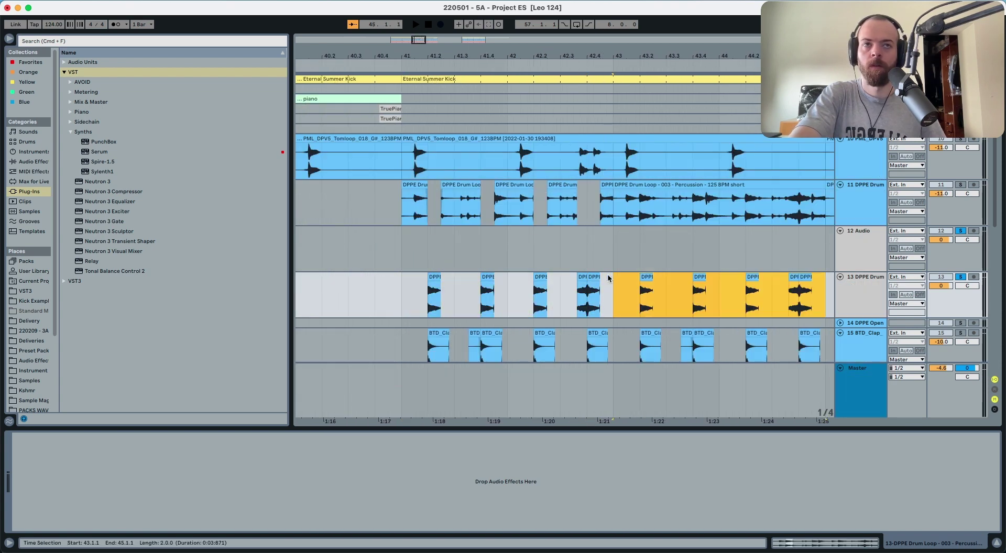
key(super+d)
key(super+d)
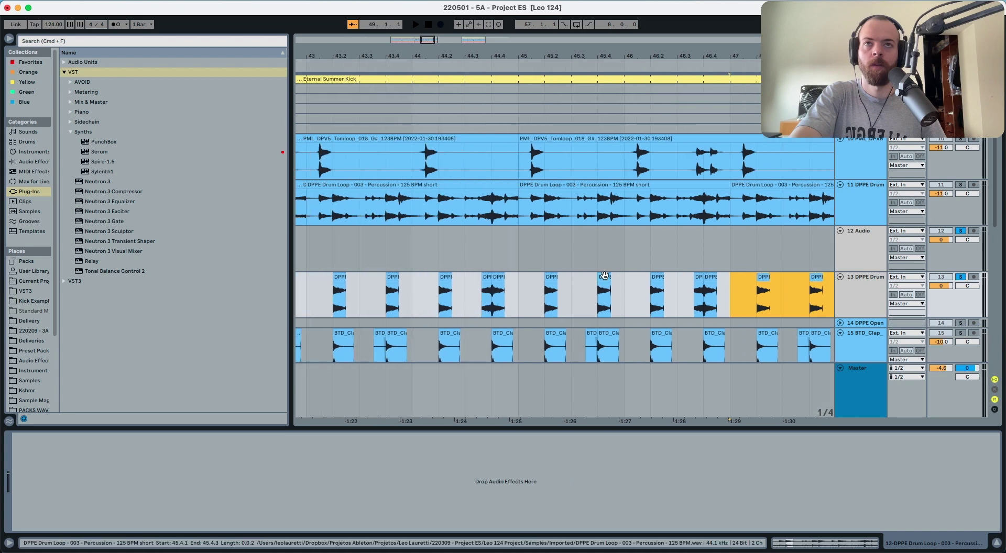
Delete the uncut DPPE Drum Loop clips from bar 43 to bar 49.
scroll(592, 278, left, 5)
click(528, 197)
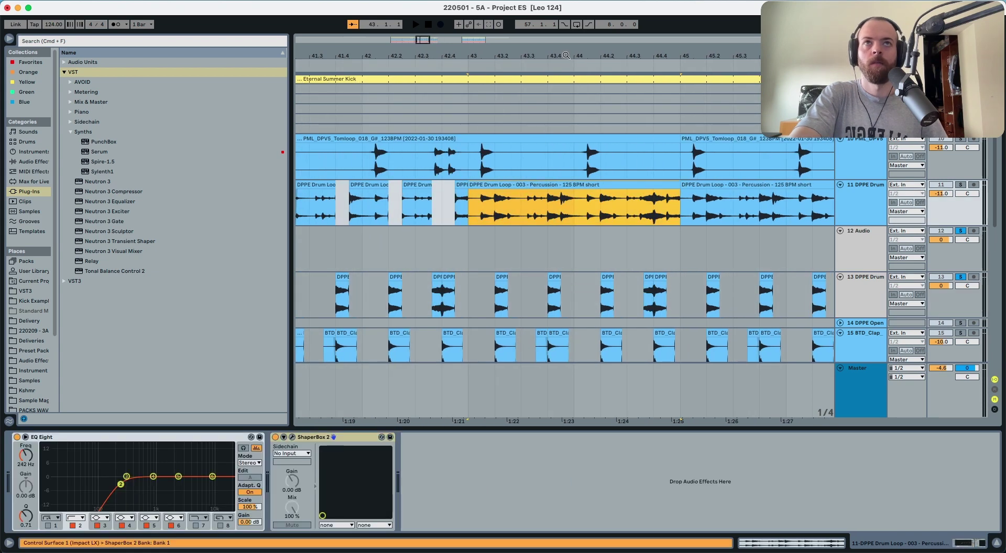
key(minus)
shift+click(785, 191)
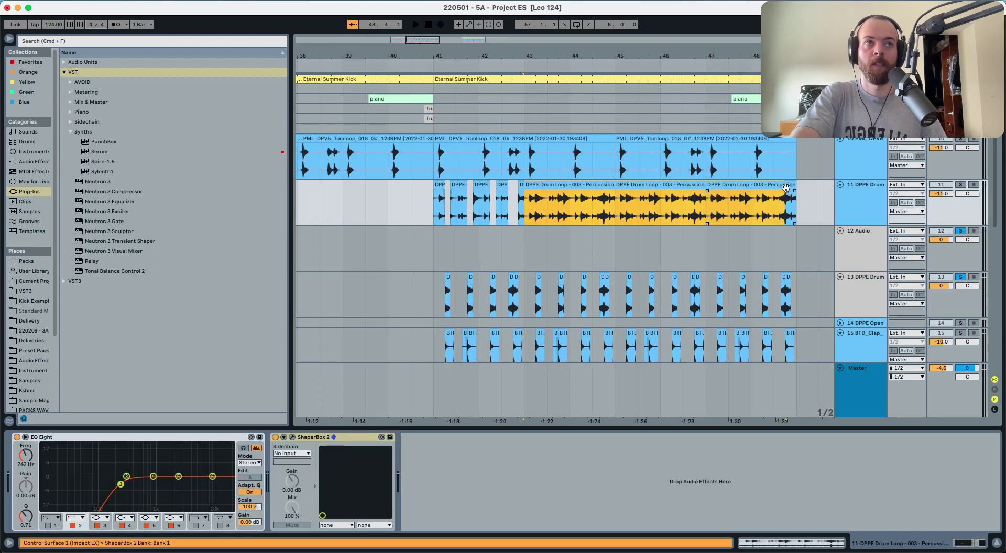
key(Delete)
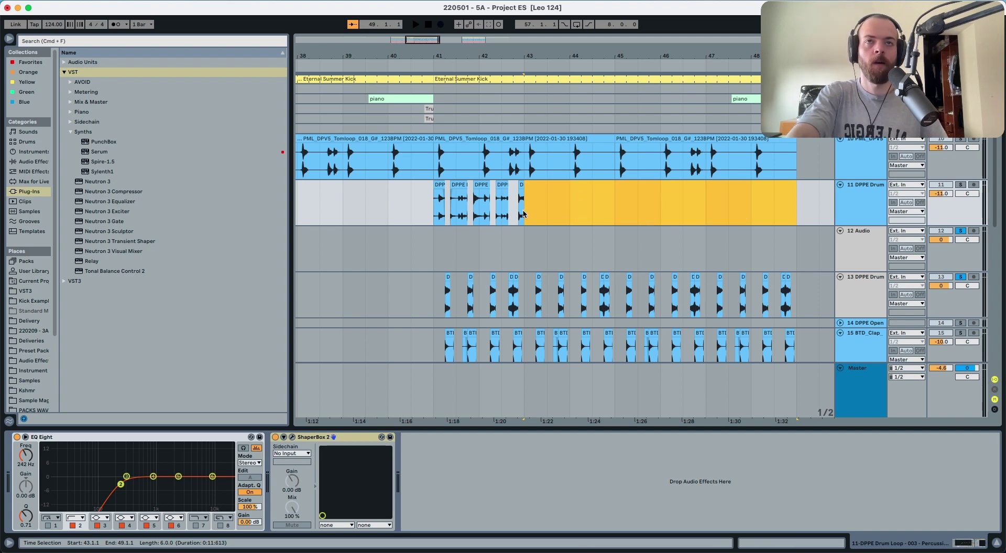
Duplicate the cut drum loop section from bar 41 to bar 43 three times to fill up to bar 49.
drag(524, 214, 437, 214)
key(super+d)
key(super+d)
key(super+d)
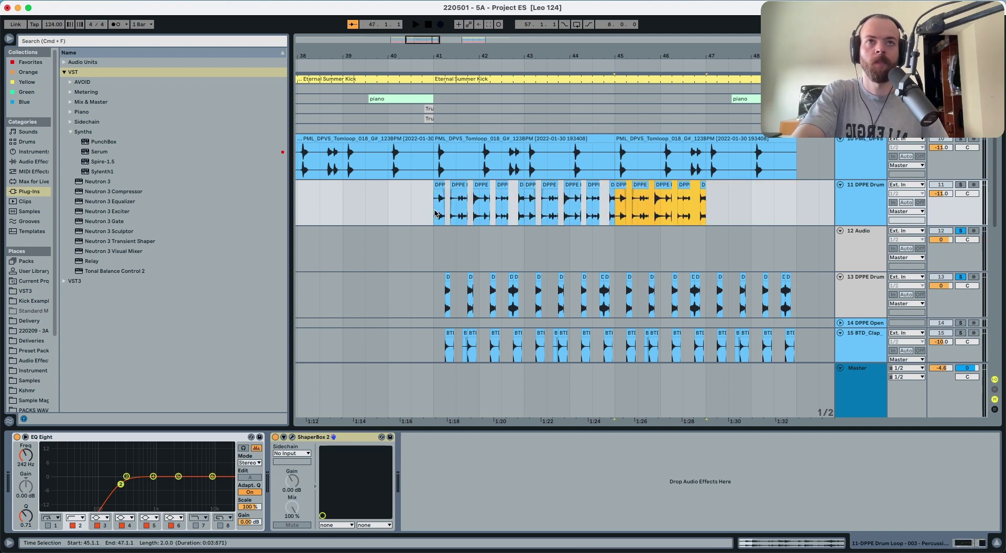
Delete the empty audio track and group the drum loop slice track with the BTD_Clap track.
click(853, 231)
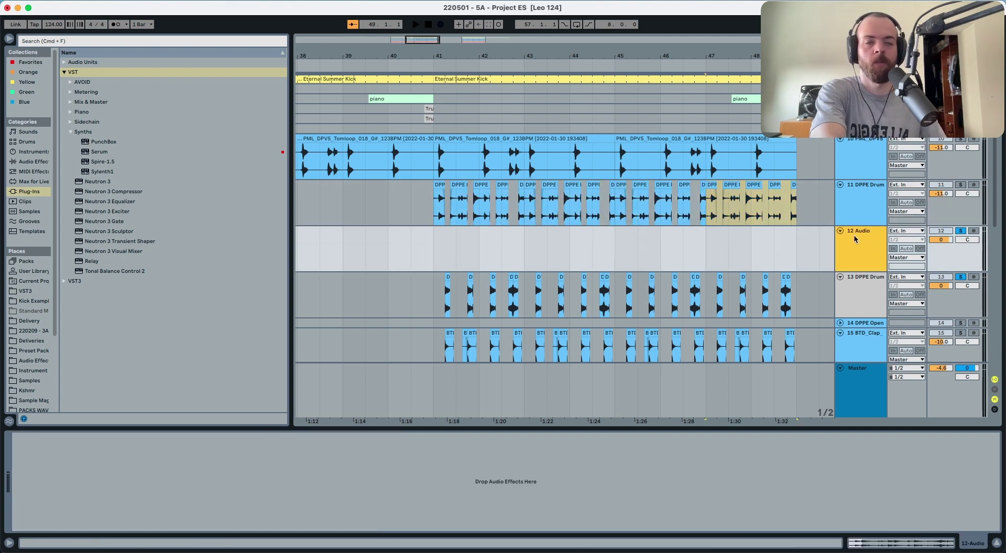
key(Delete)
click(435, 244)
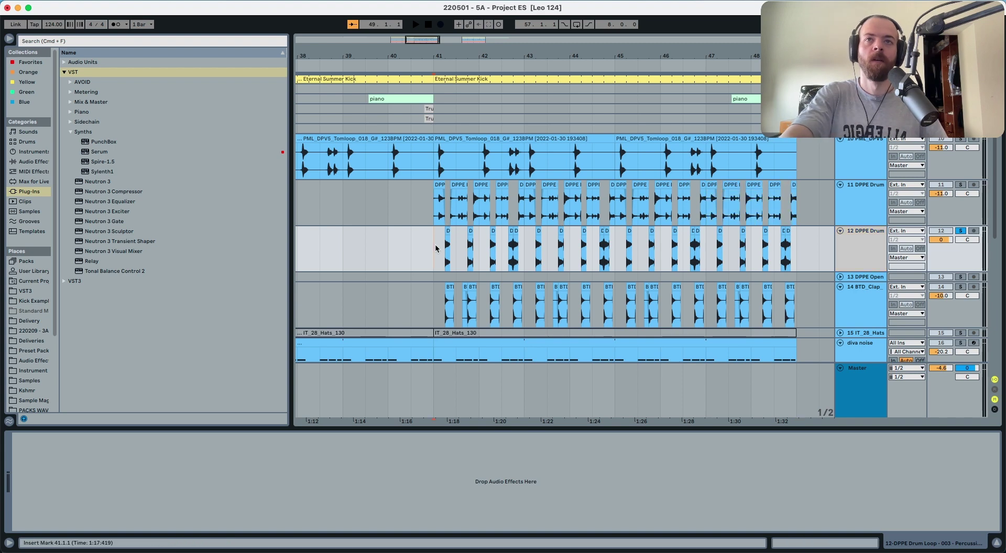
click(858, 287)
super+click(863, 250)
key(super+g)
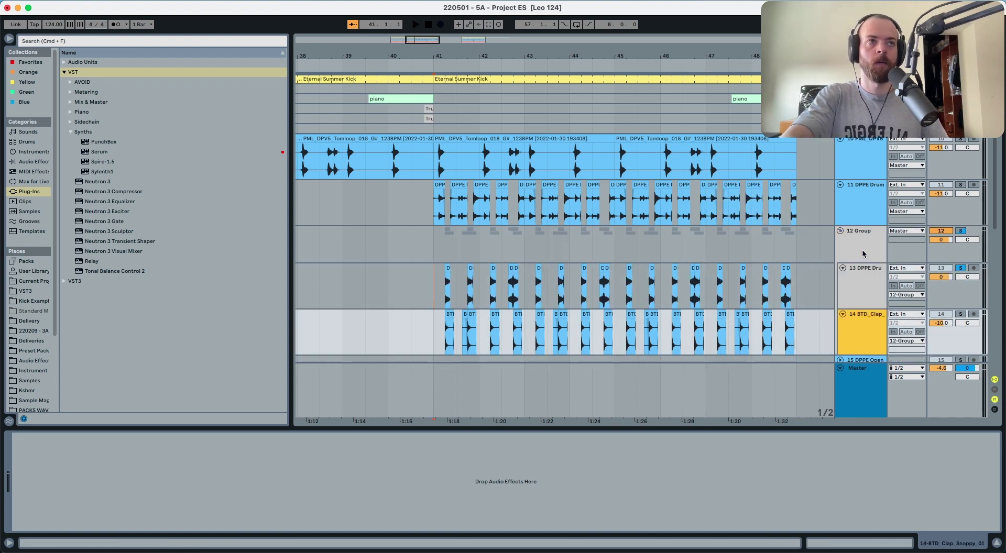
click(862, 250)
Play the new group from bar 41 soloed and in the full mix, and set the slice track's volume to -11 dB.
click(960, 231)
key(space)
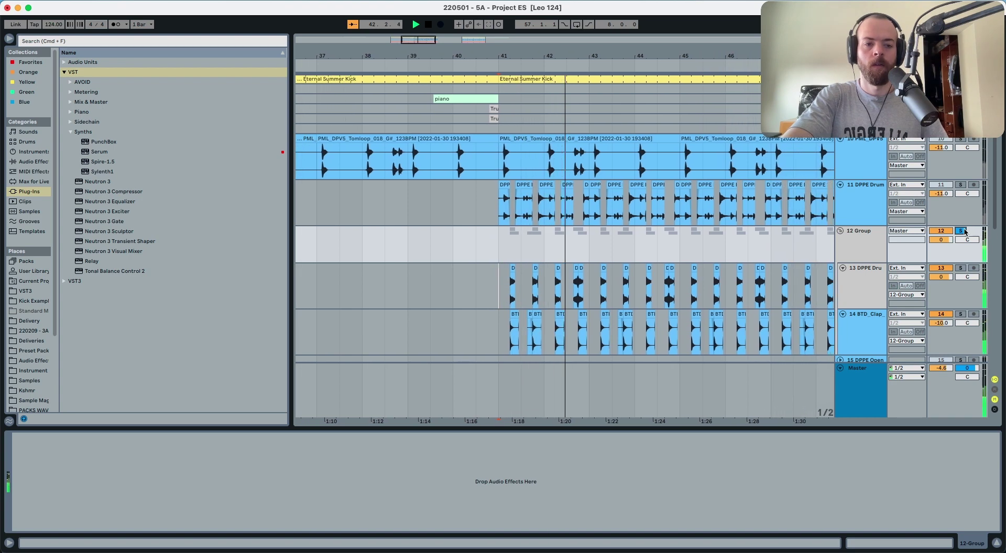
click(963, 231)
key(space)
key(space)
key(space)
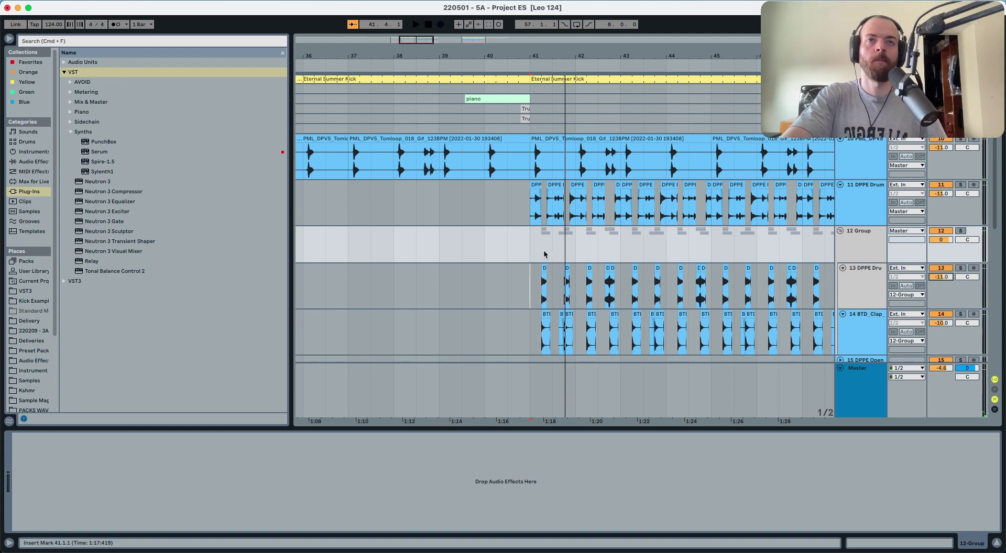
key(space)
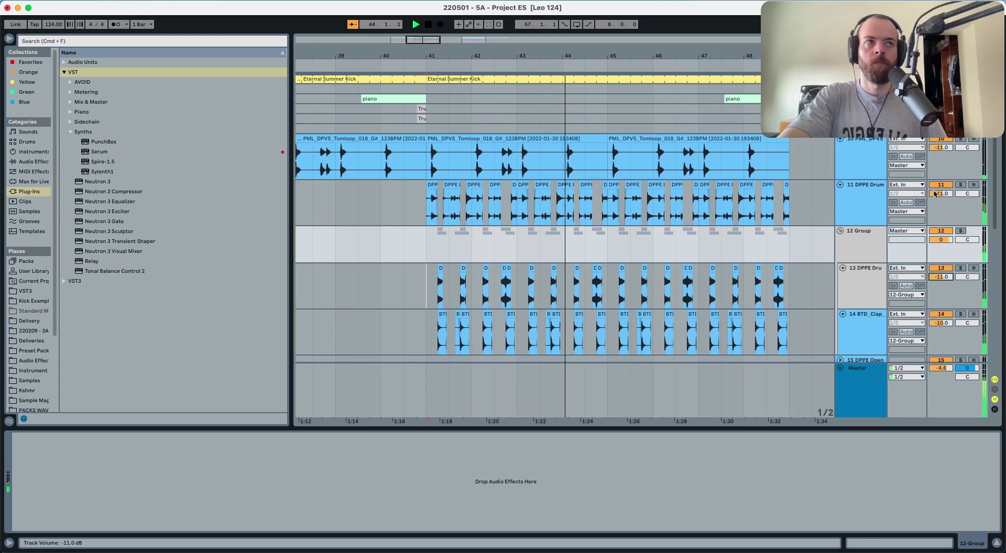
Solo the main drum loop track during playback, then unsolo it to hear it in the mix.
click(960, 185)
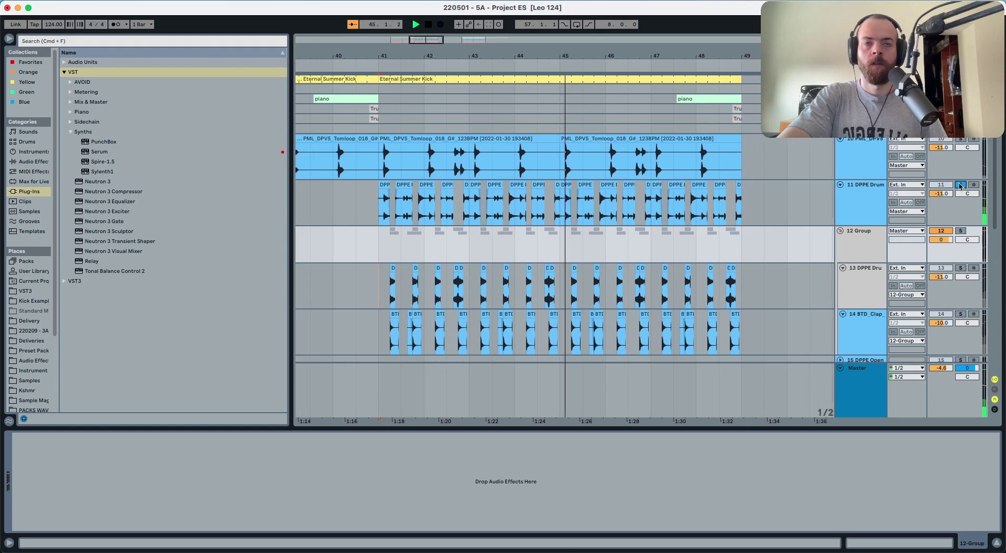
click(960, 185)
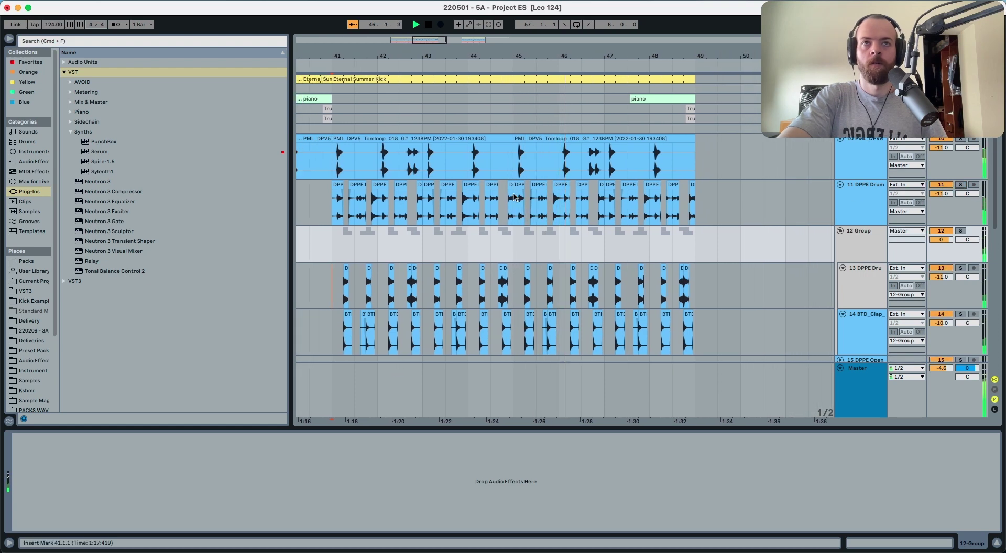
scroll(516, 197, down, 6)
key(space)
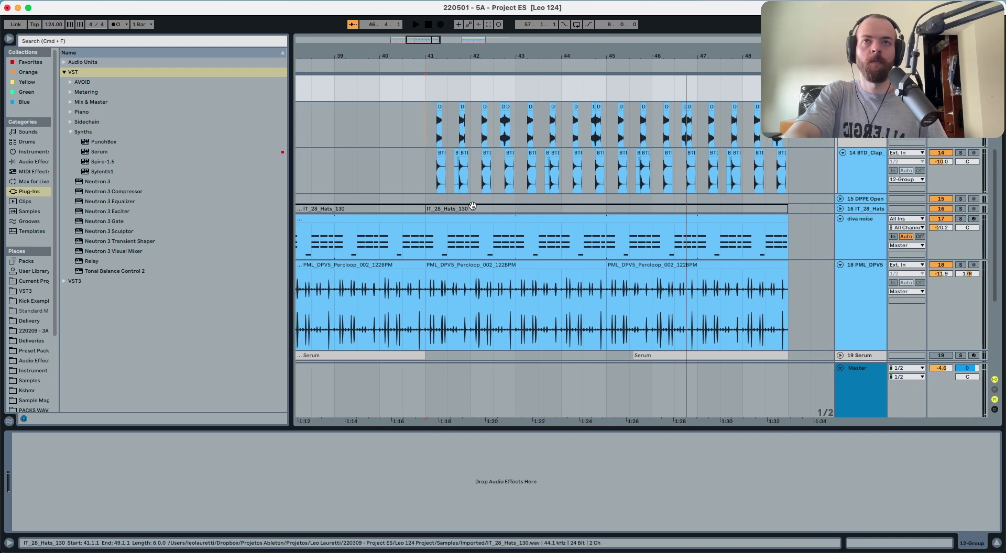
Activate the IT_28_Hats_130 clip from bar 41 and play it with its track soloed and unfolded.
click(491, 207)
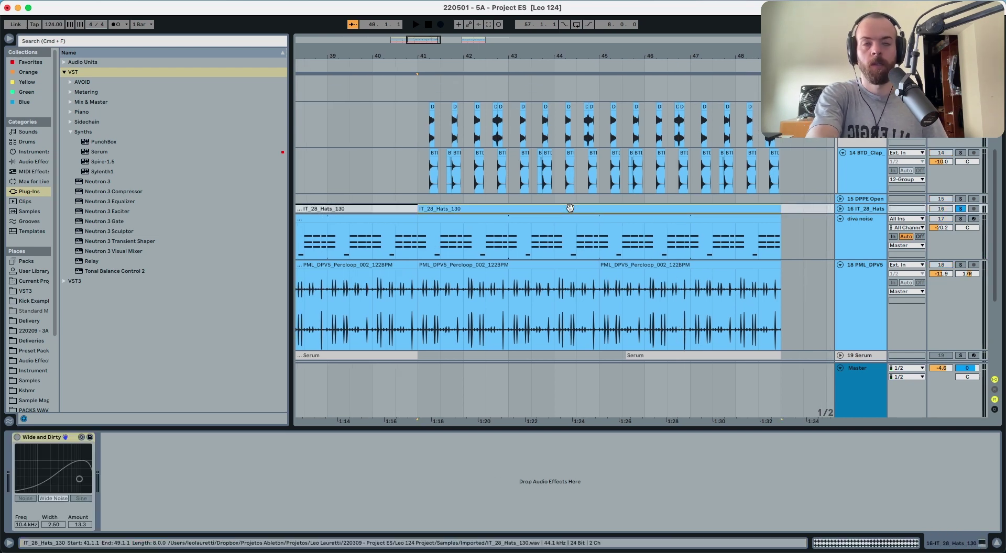
key(space)
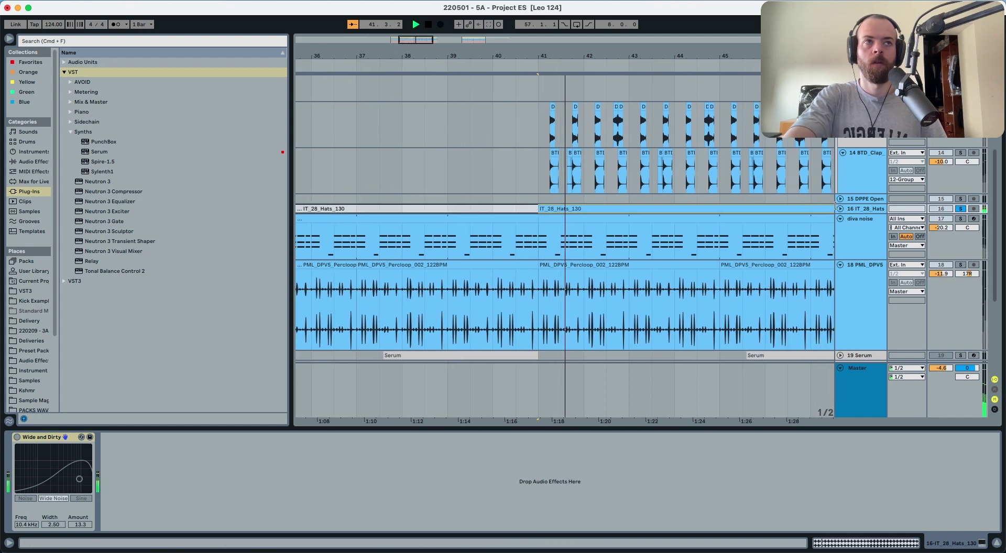
click(841, 209)
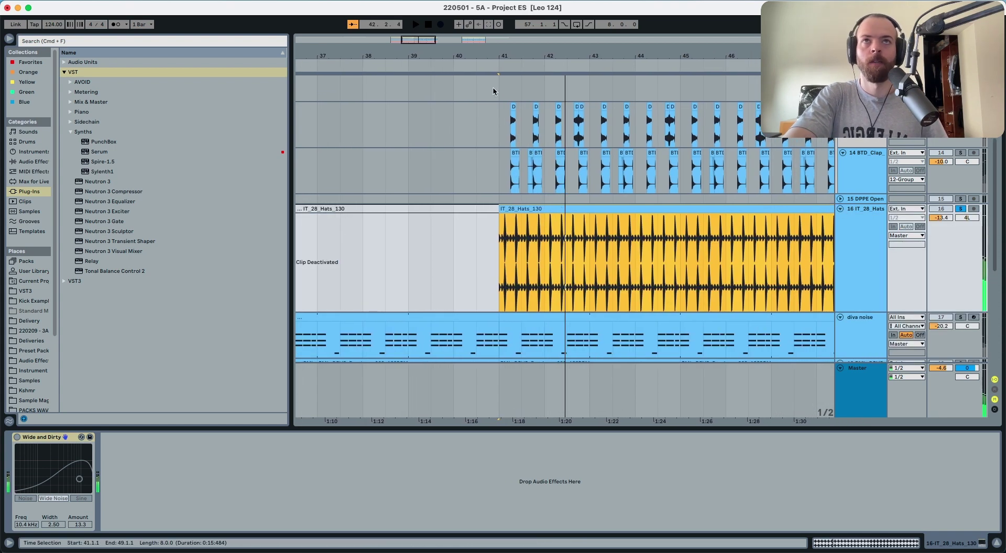
Duplicate the hats clip's quiet 41.1.1 to 41.1.3 section three times over the loud hits.
drag(498, 56, 509, 165)
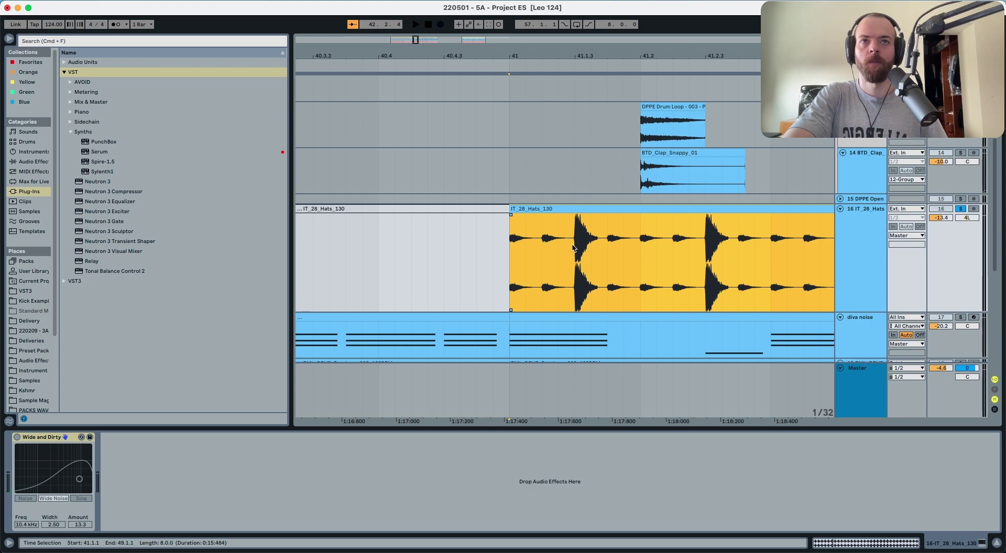
drag(574, 248, 512, 248)
key(super+d)
key(super+d)
key(super+d)
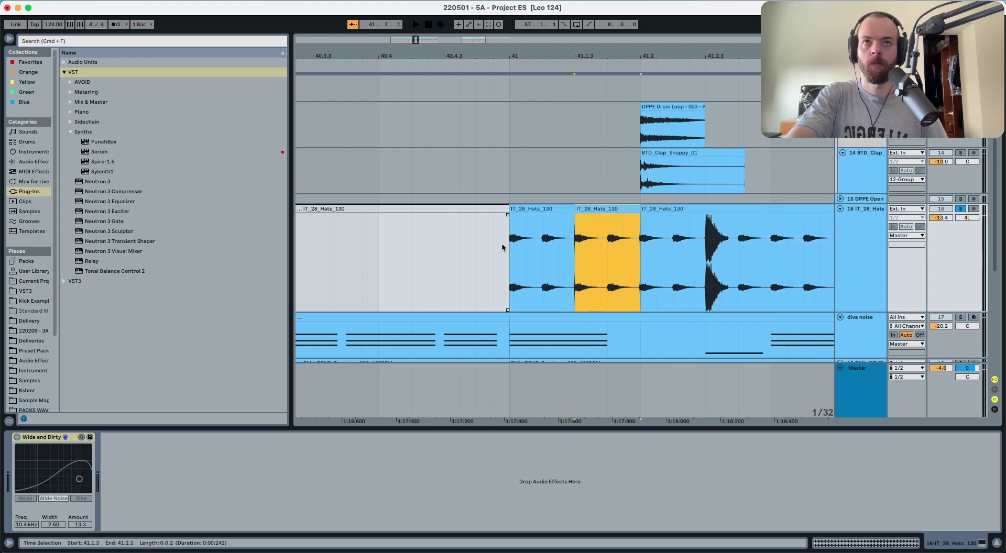
Add a short fade at the end of the first hats slice and duplicate the slice five times up to 41.4.1.
click(573, 217)
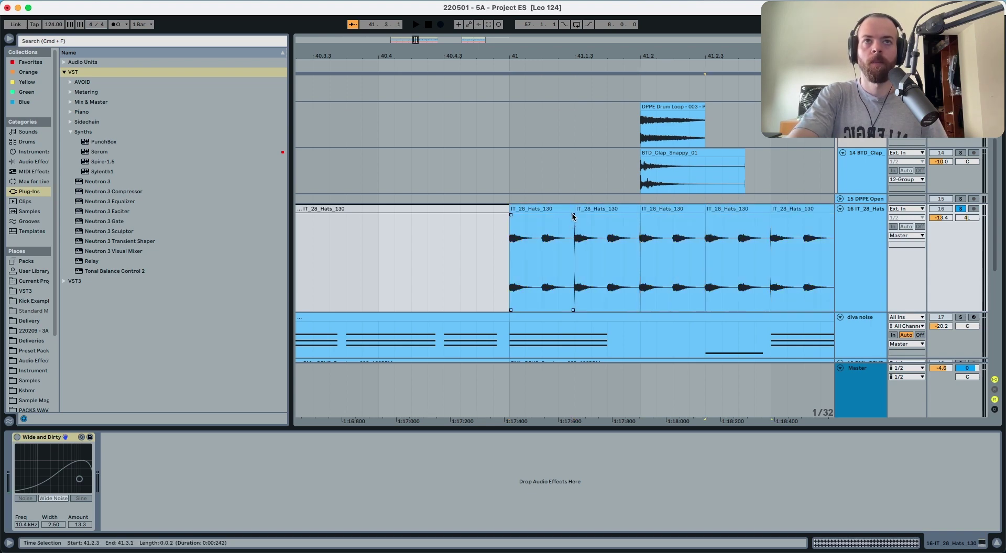
click(594, 210)
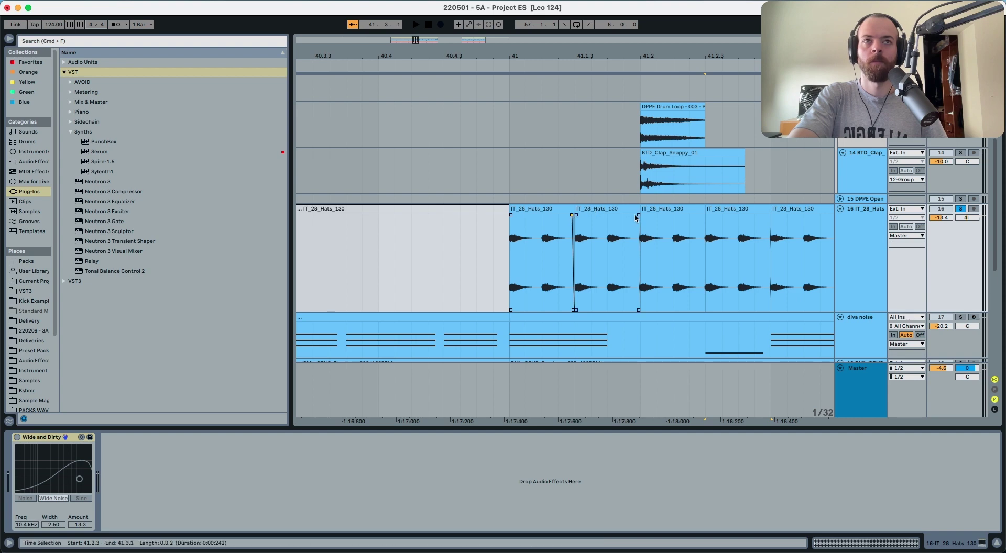
click(562, 210)
key(super+d)
key(super+d)
key(super+d)
key(super+d)
key(super+d)
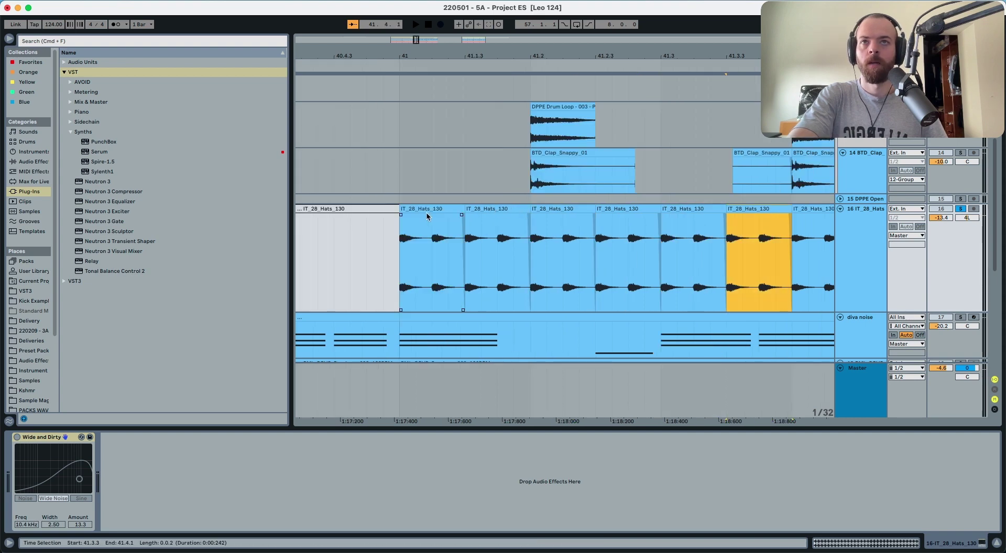
Play the edited hats from bar 41 and duplicate the two slices spanning 41.1.1 to 41.2.1.
click(418, 211)
key(space)
key(space)
shift+click(417, 210)
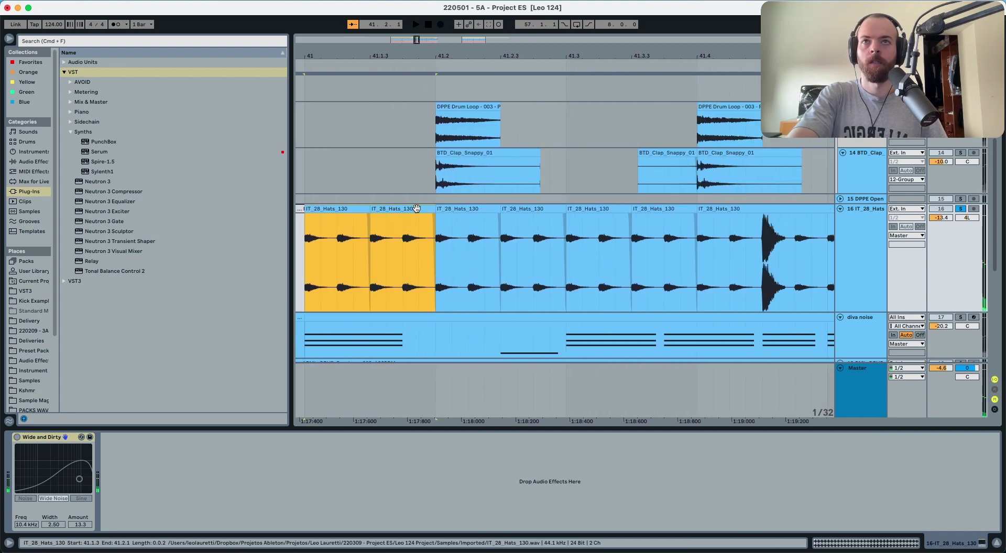
key(super+d)
key(super+f)
click(415, 59)
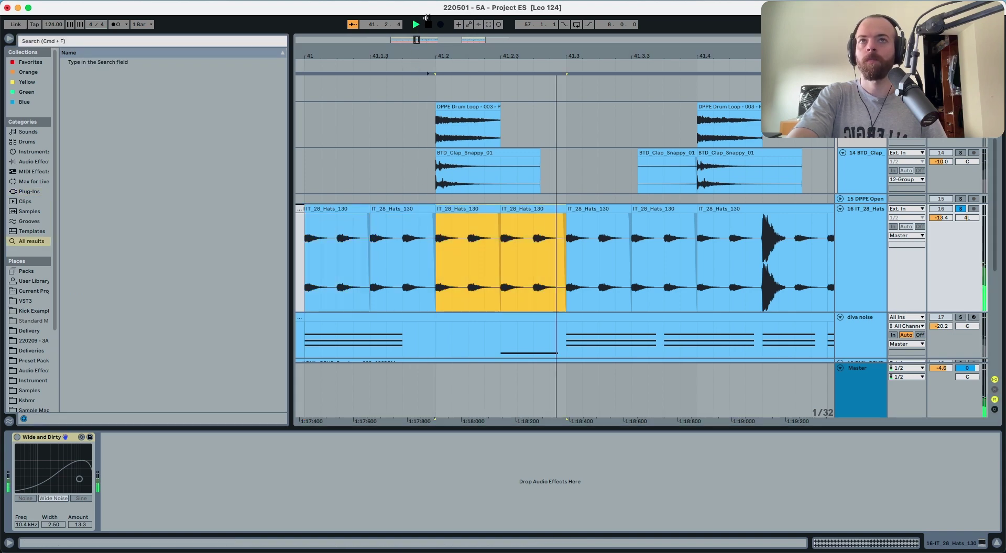
Duplicate the two quiet hats slices repeatedly over the remaining loud hits until they fill the track up to bar 49.
key(space)
drag(405, 56, 511, 26)
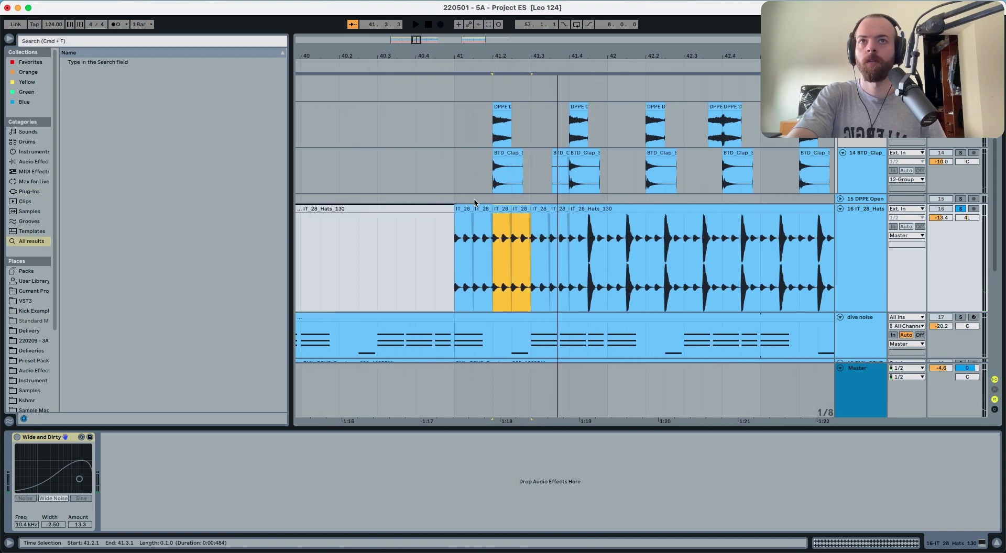
shift+click(477, 208)
click(465, 208)
shift+click(476, 208)
key(super+d)
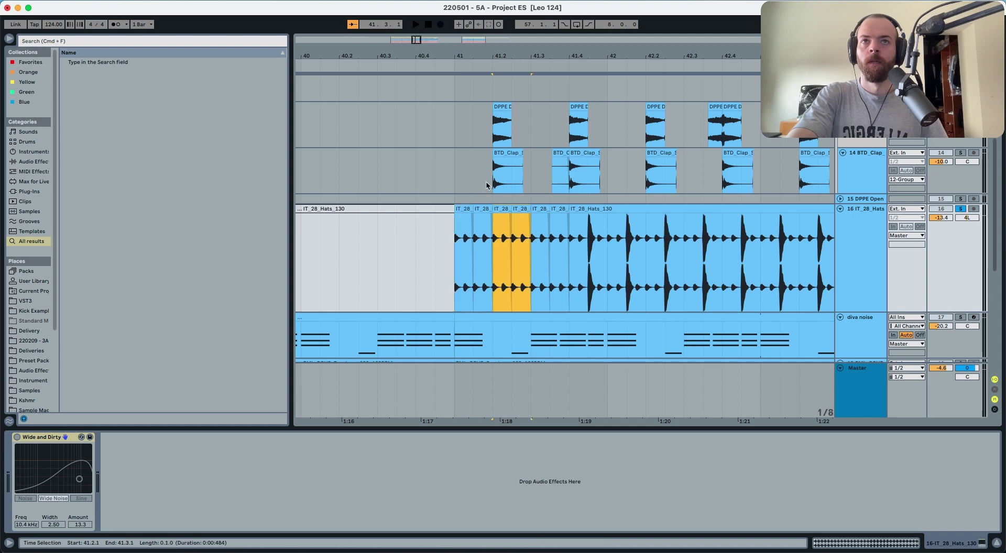
key(super+d)
key(super+d)
key(super+d)
key(super+d)
key(super+d)
key(super+d)
key(super+d)
key(super+d)
key(super+d)
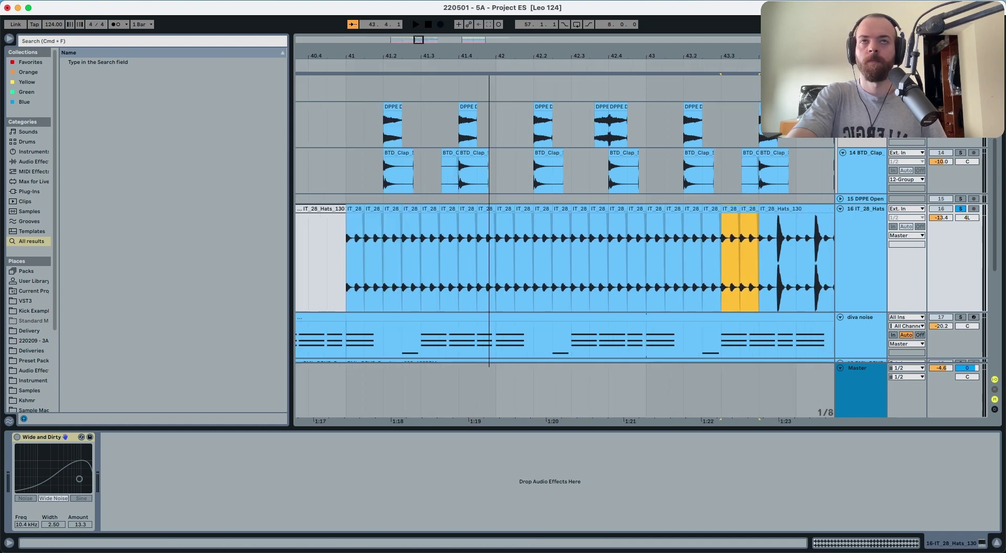
key(minus)
key(super+d)
key(super+d)
key(super+d)
key(super+d)
key(super+d)
key(super+d)
key(super+d)
key(super+d)
key(super+d)
key(super+d)
key(super+d)
key(super+d)
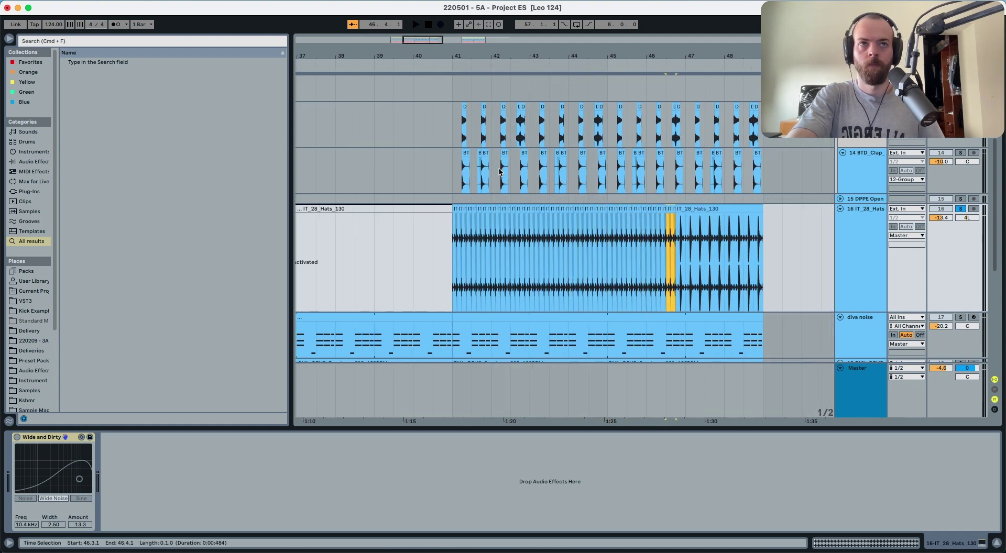
key(super+d)
key(super+d)
key(super+d)
key(super+d)
key(super+d)
key(super+d)
key(super+d)
key(super+d)
key(super+d)
Play the edited hats from bar 41 together with all the other tracks.
click(497, 262)
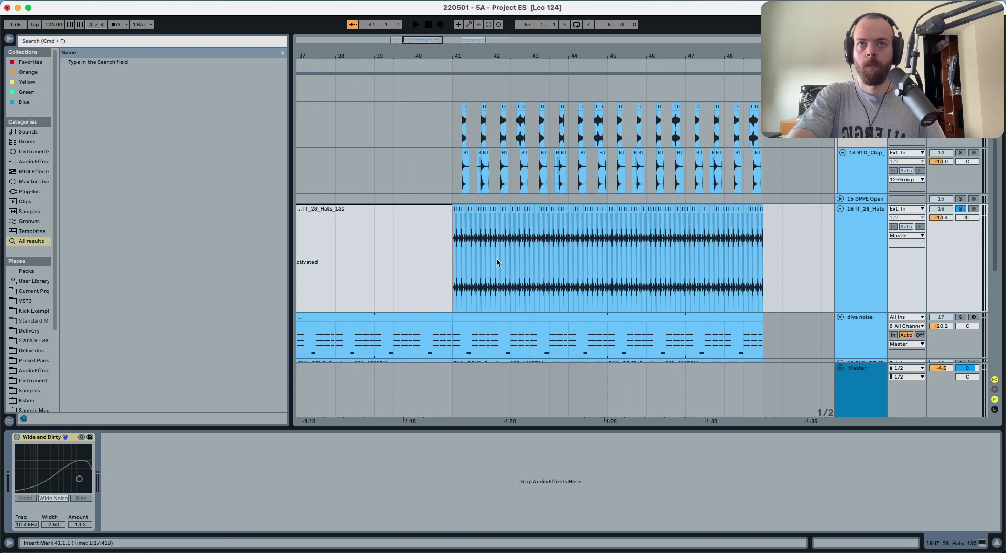
key(space)
scroll(570, 194, up, 3)
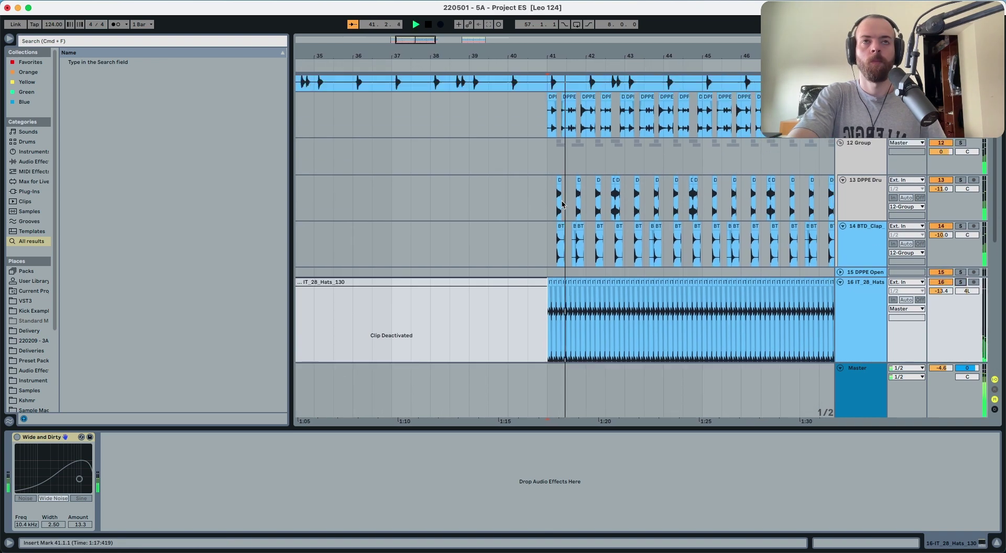
scroll(571, 194, down, 8)
scroll(570, 195, up, 8)
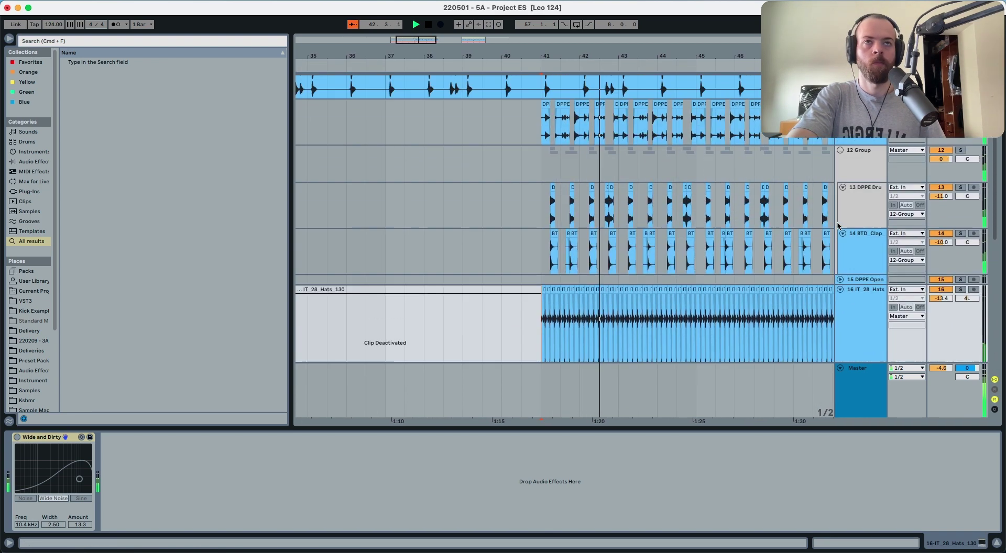
Duplicate bars 41 to 49 of every track below the two reference songs into bars 49 to 57.
drag(595, 57, 595, 15)
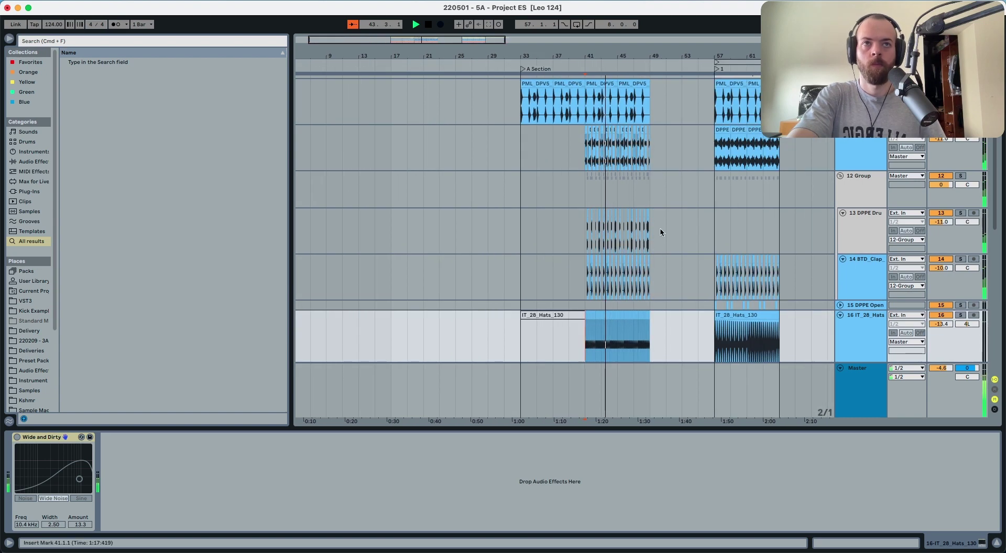
scroll(660, 252, down, 7)
scroll(646, 279, down, 1)
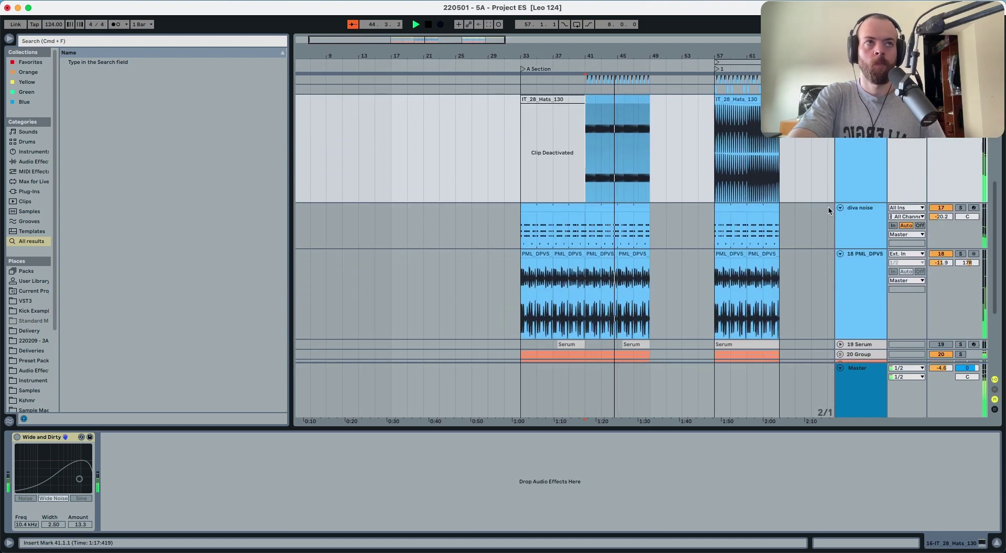
drag(845, 201, 847, 169)
scroll(656, 196, down, 6)
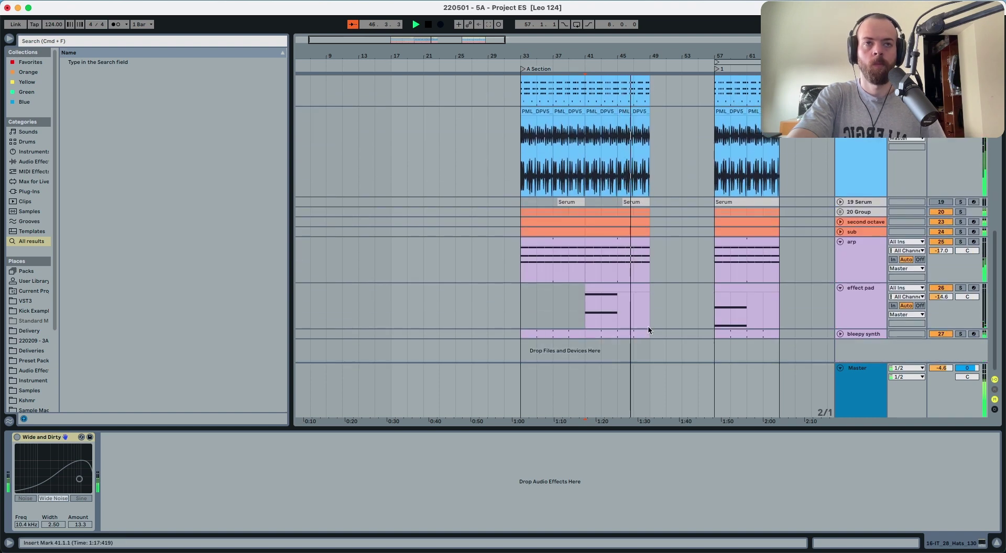
click(646, 335)
scroll(646, 334, up, 18)
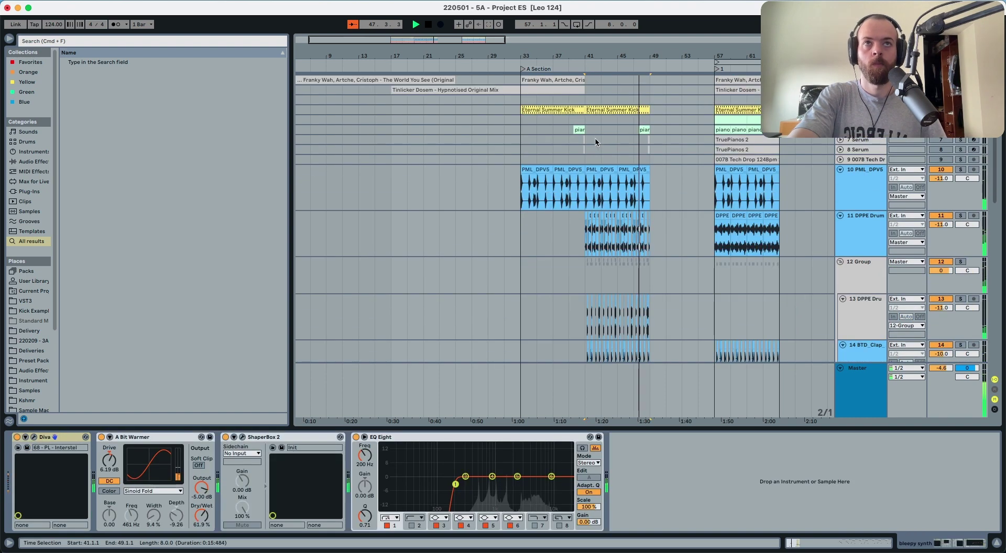
shift+click(586, 97)
key(super+d)
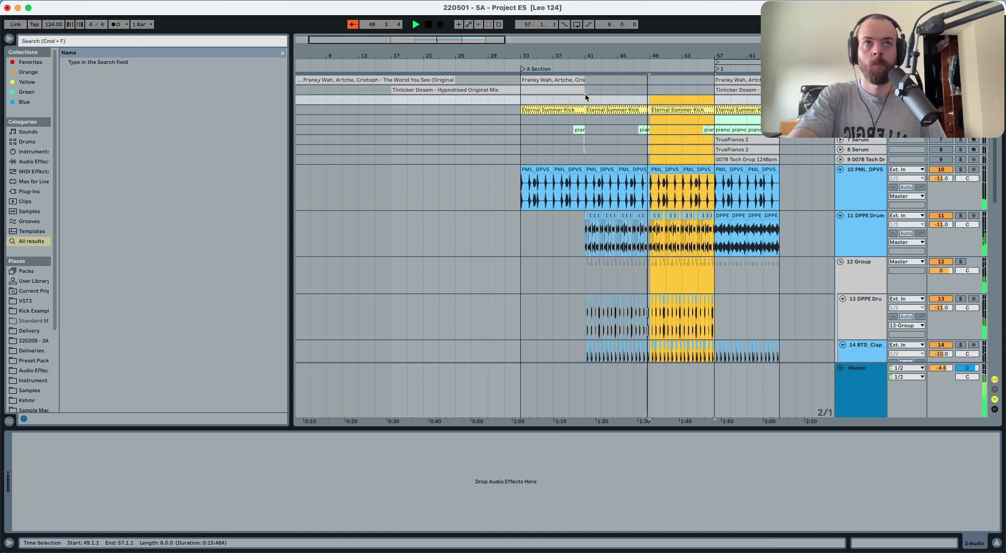
key(space)
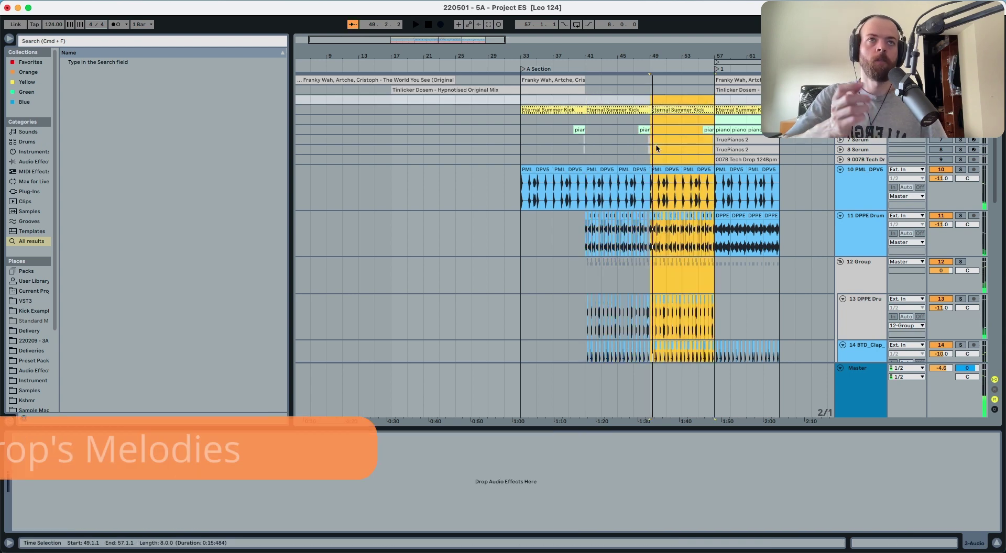
drag(650, 139, 700, 139)
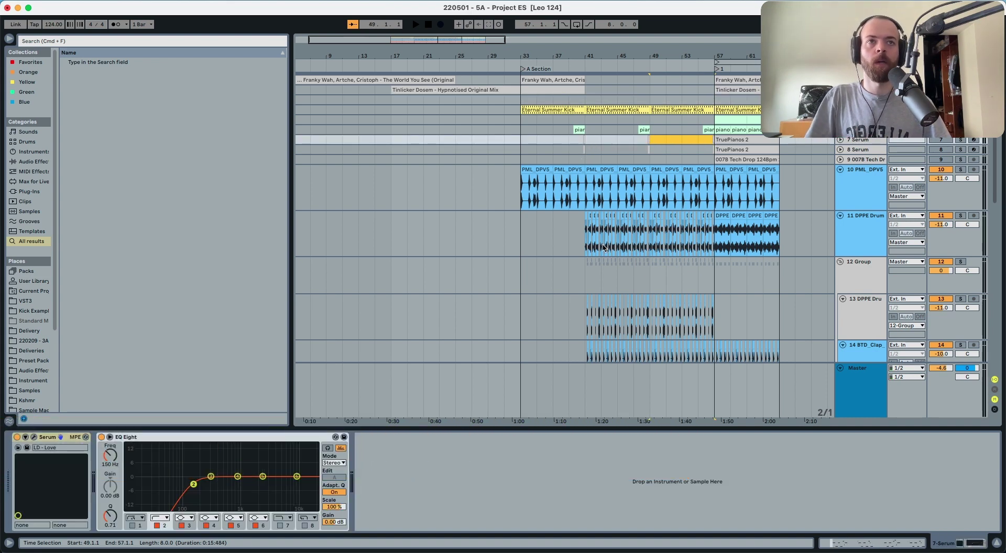
scroll(607, 240, down, 10)
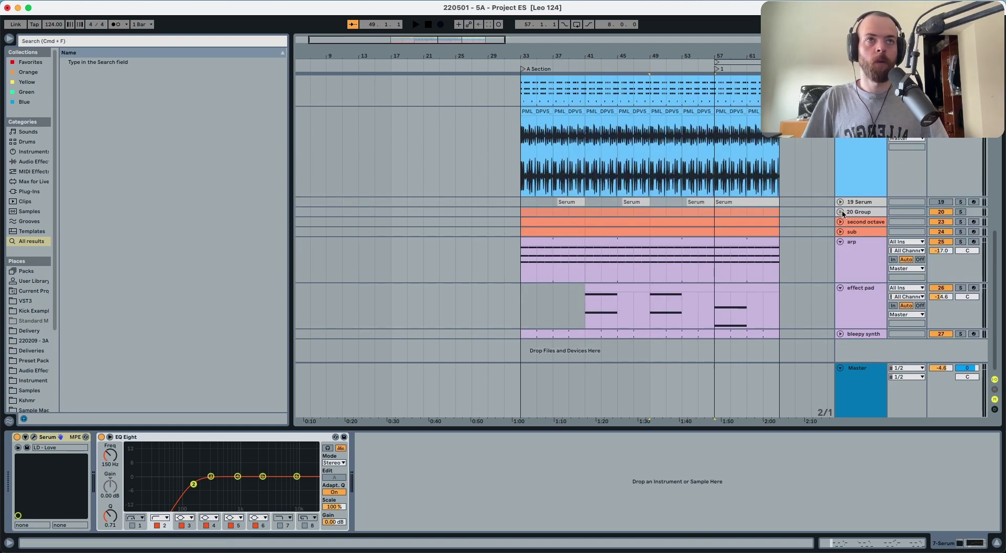
scroll(842, 213, up, 10)
scroll(842, 213, down, 10)
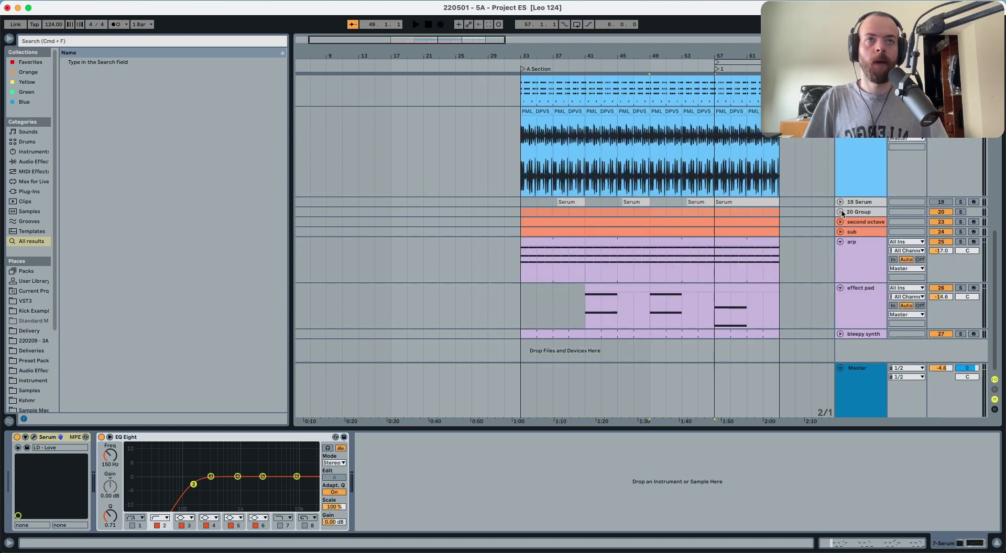
Play the effect pad from bar 41 on its own and with the full mix.
click(846, 293)
key(s)
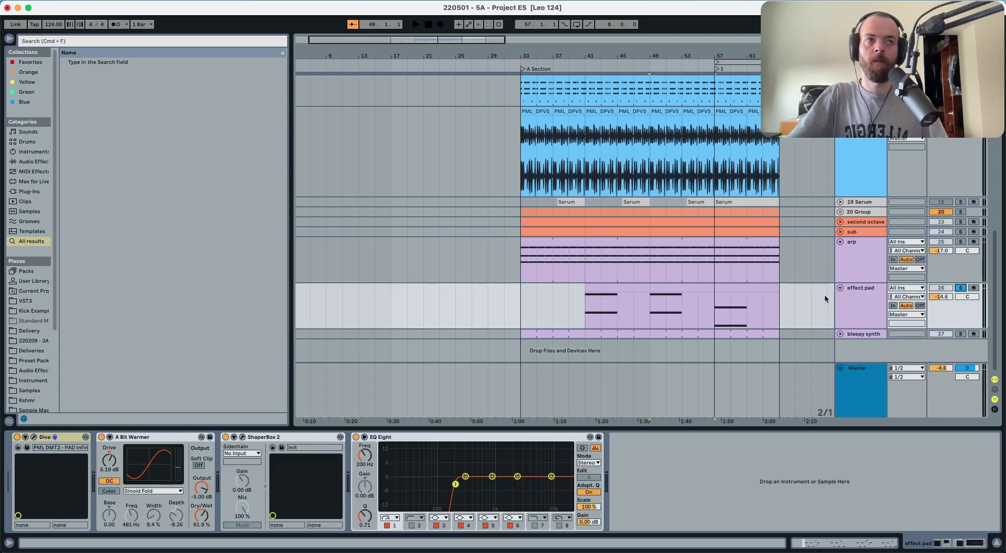
click(584, 300)
key(space)
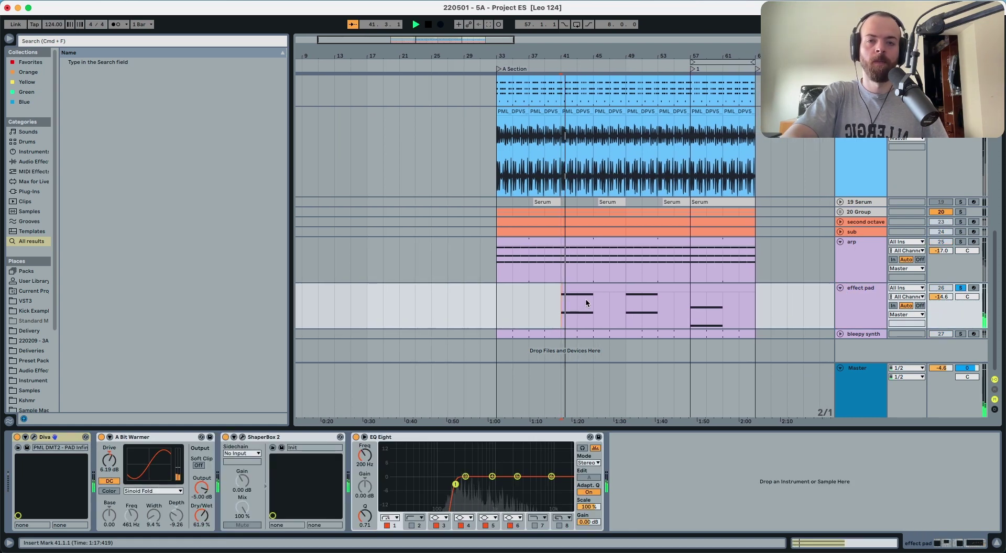
key(space)
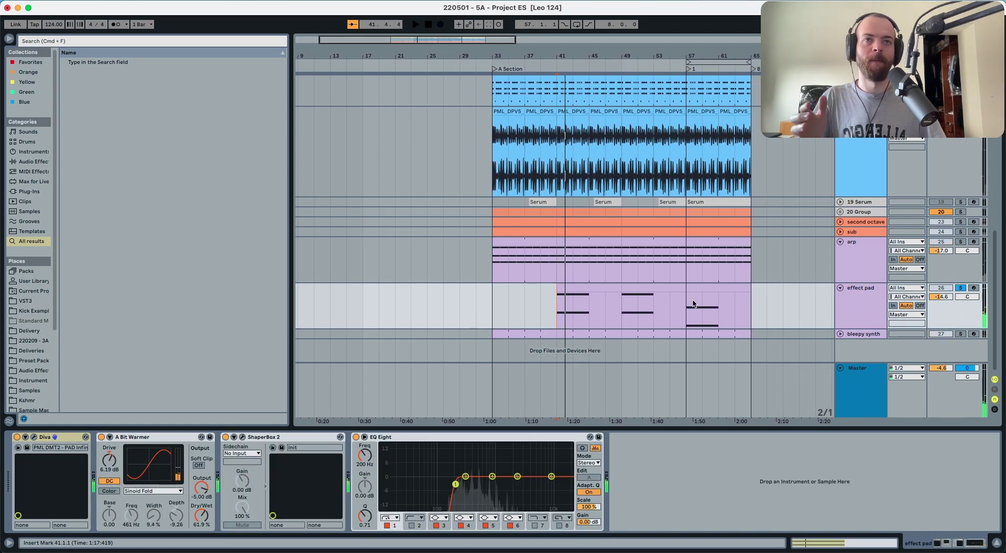
click(960, 242)
key(space)
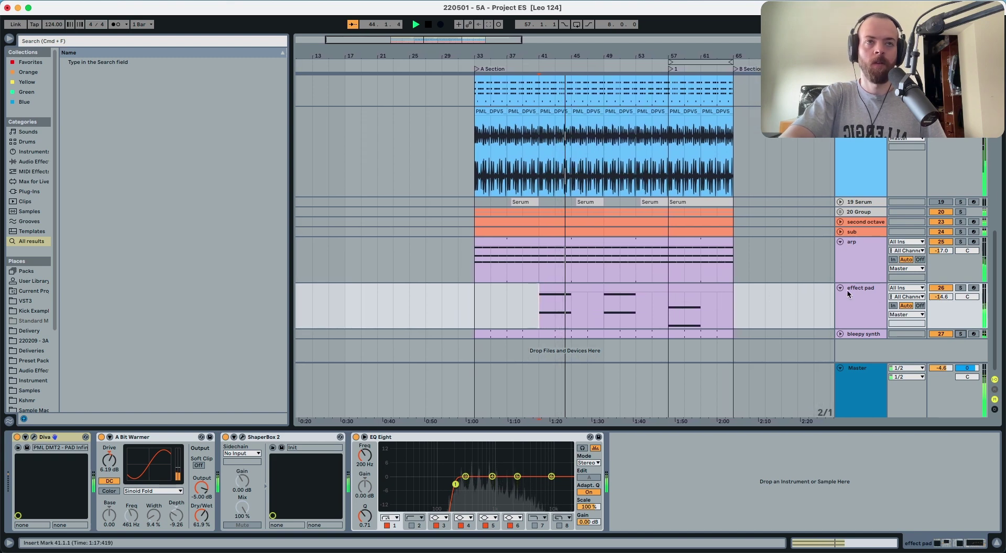
Enable a 367 Hz low-pass on band 7 of the effect pad's EQ Eight and automate a curved rise from bar 41 to 22.0 kHz at bar 49.
click(870, 299)
click(534, 526)
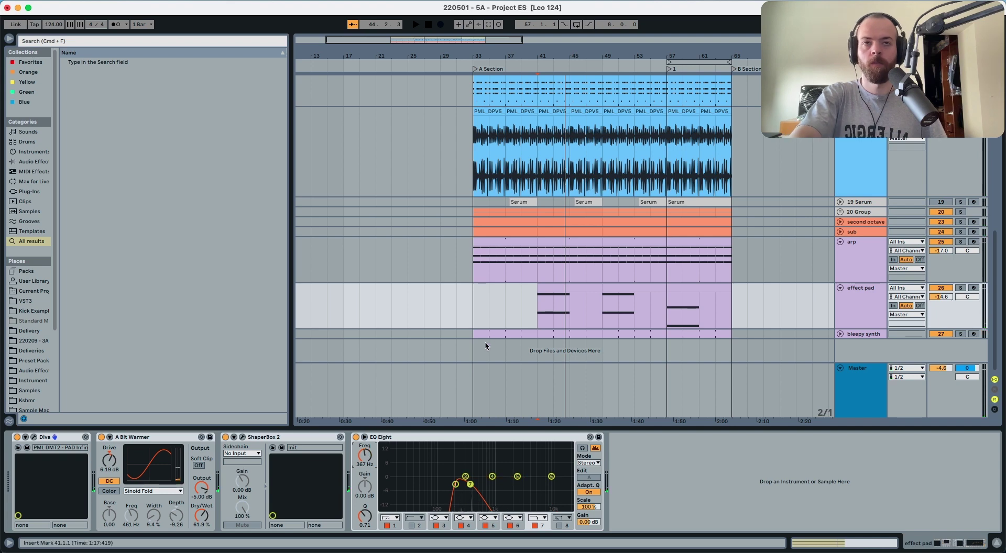
key(a)
drag(601, 312, 601, 293)
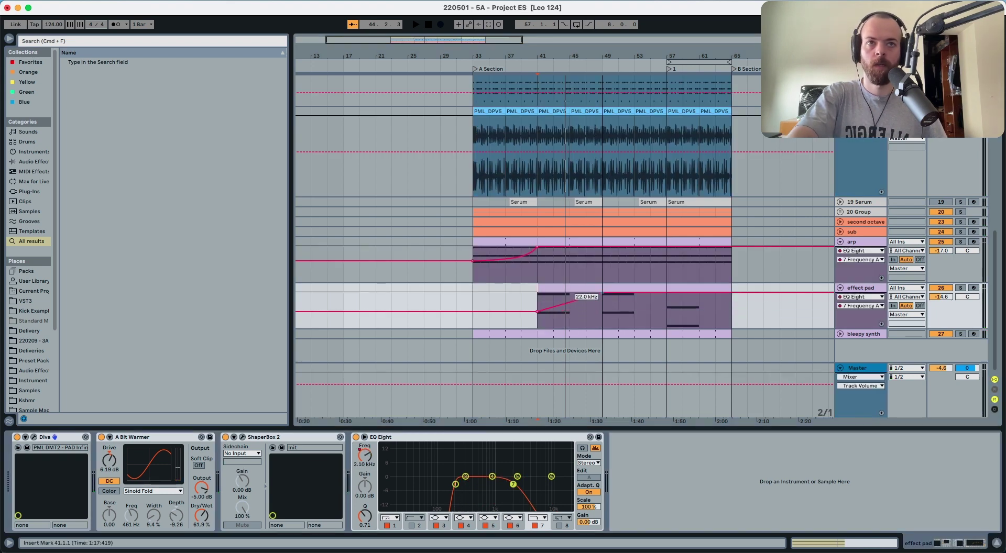
key(space)
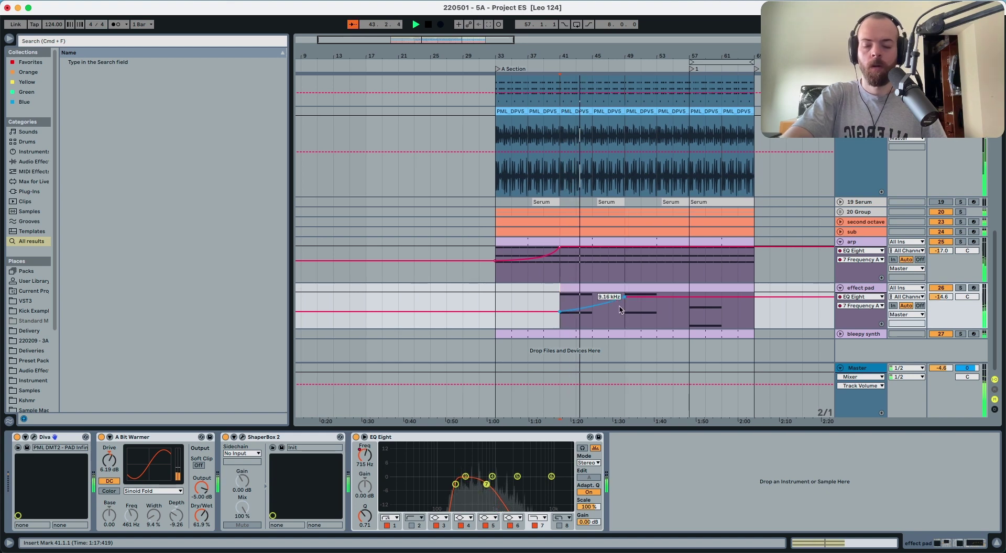
drag(620, 310, 619, 294)
Extend the main piano part back to bar 49 so it covers bars 49 to 57, and unfold its track.
scroll(617, 296, up, 5)
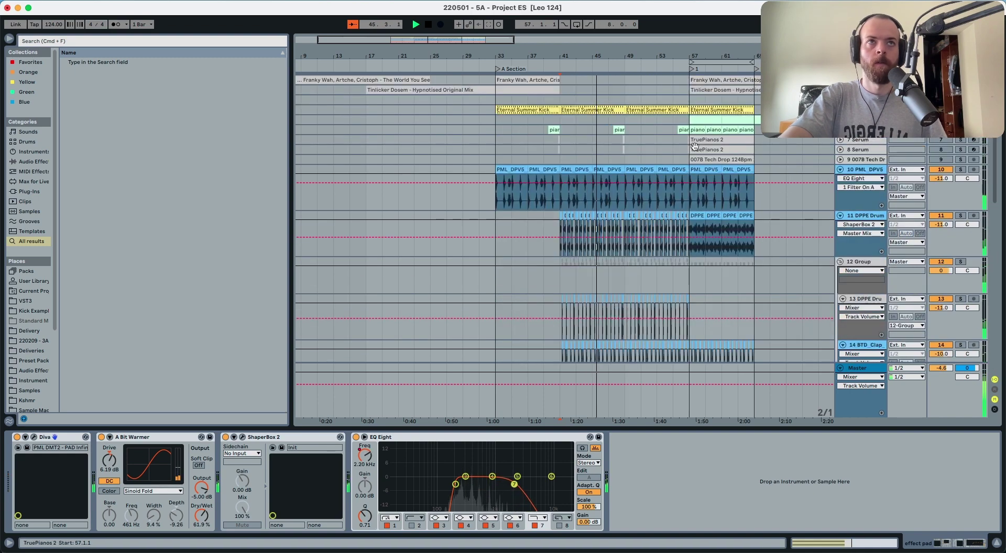
click(726, 120)
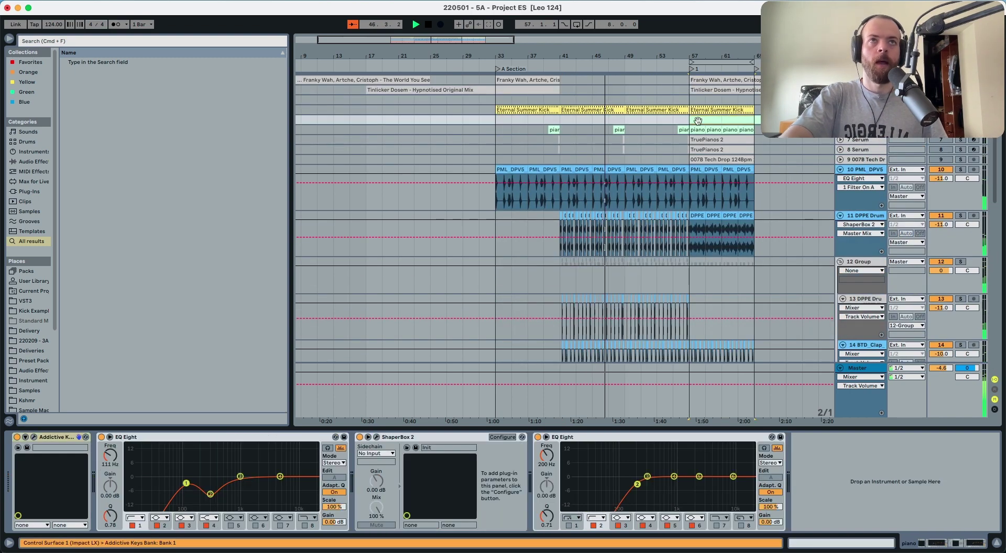
click(625, 118)
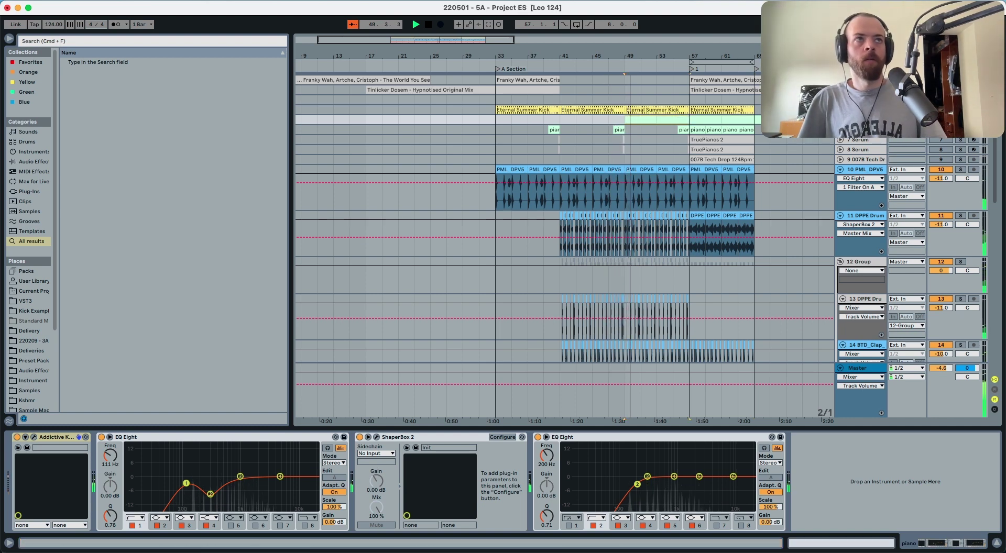
click(841, 120)
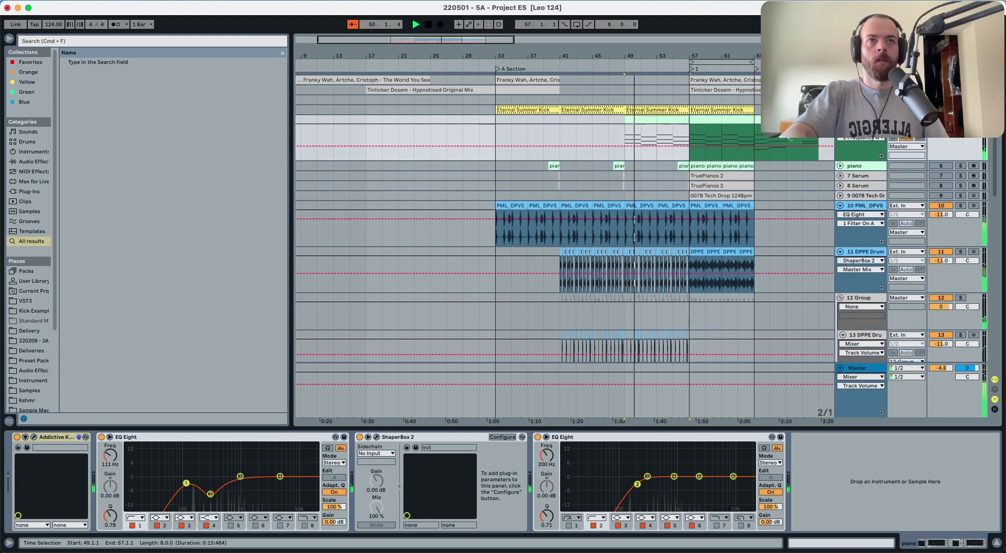
Hide the automation and duplicate the piano's two-bar section from 51.1.1 to 53.1.1 twice, up to bar 57.
click(649, 123)
mouse_move(641, 131)
mouse_down()
mouse_move(657, 131)
mouse_move(626, 140)
mouse_move(652, 137)
mouse_up()
key(a)
key(space)
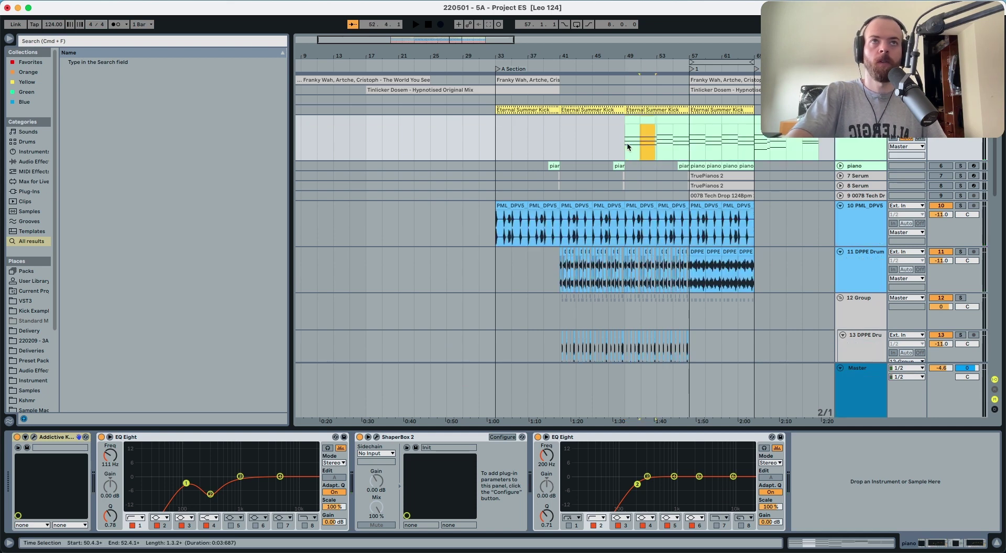
drag(642, 148, 653, 148)
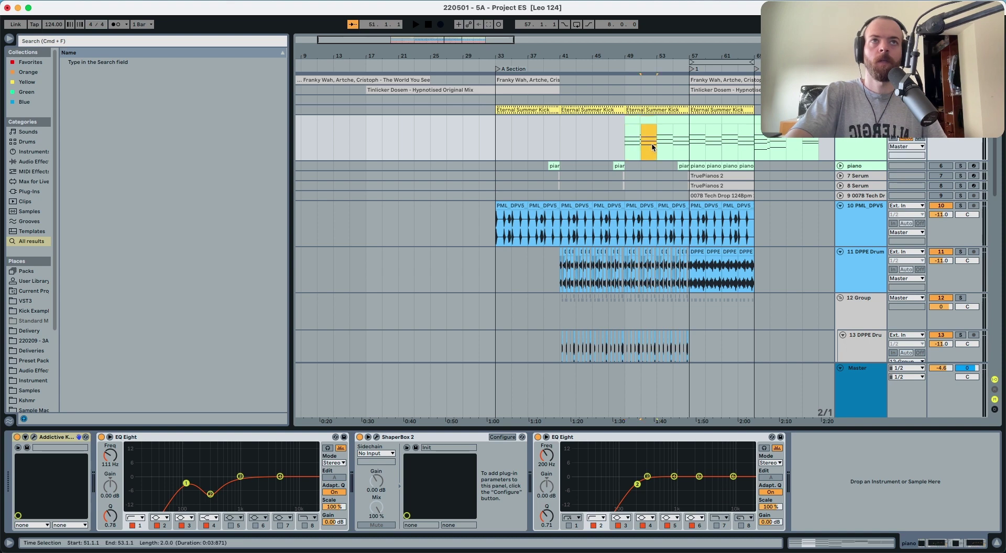
Play the edited piano part from bar 49.
click(625, 145)
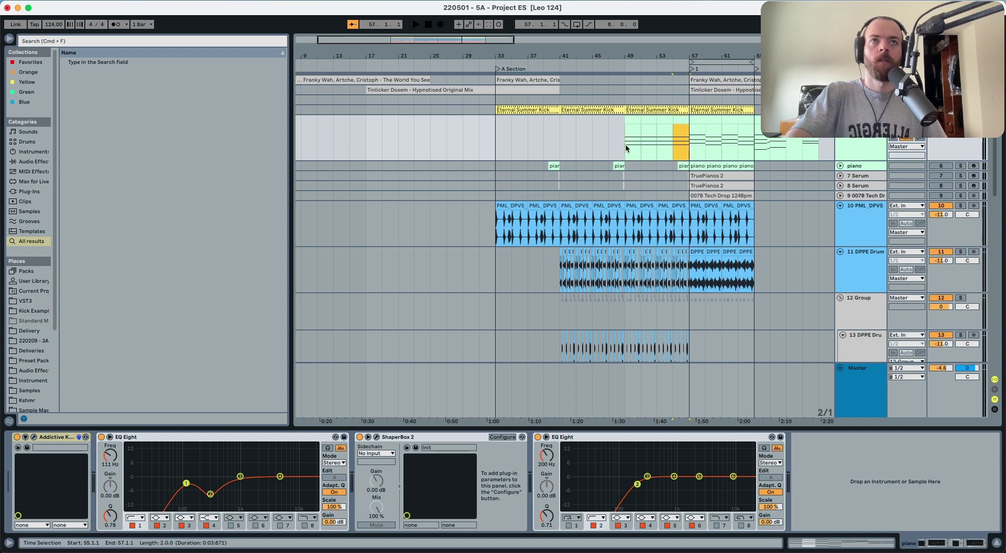
key(space)
key(space)
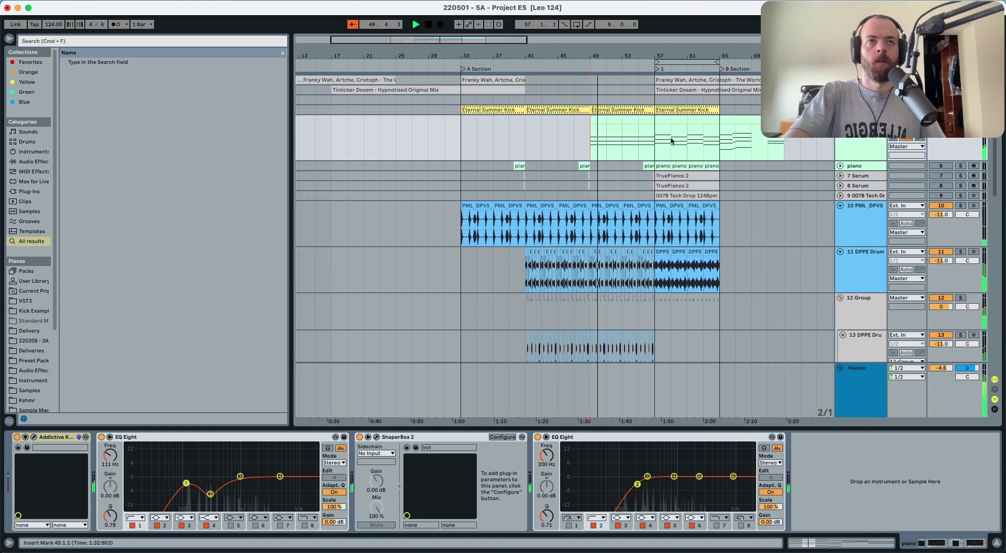
Enable a 677 Hz low-pass on band 7 of the piano's second EQ Eight and automate its frequency in a rising curve from bar 49 to 57.
click(723, 528)
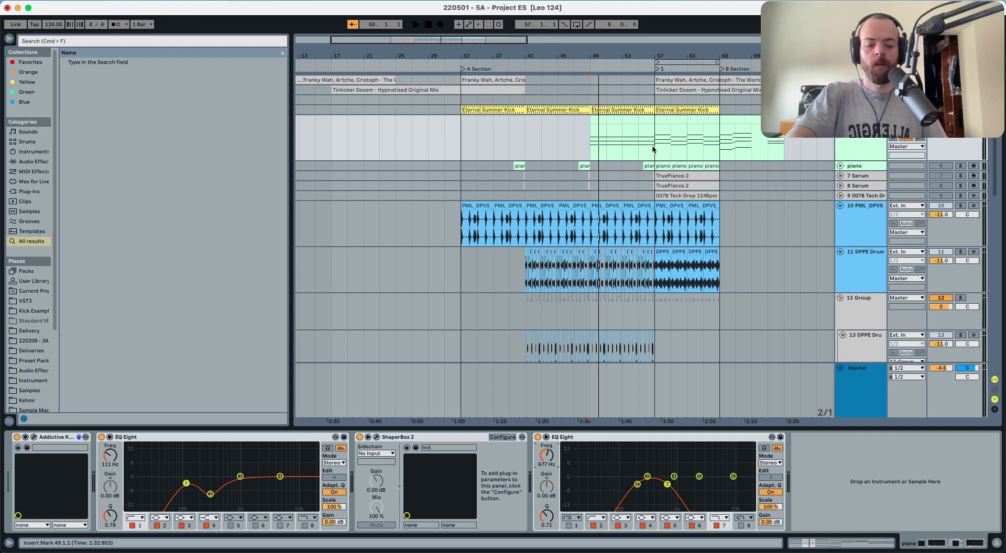
key(s)
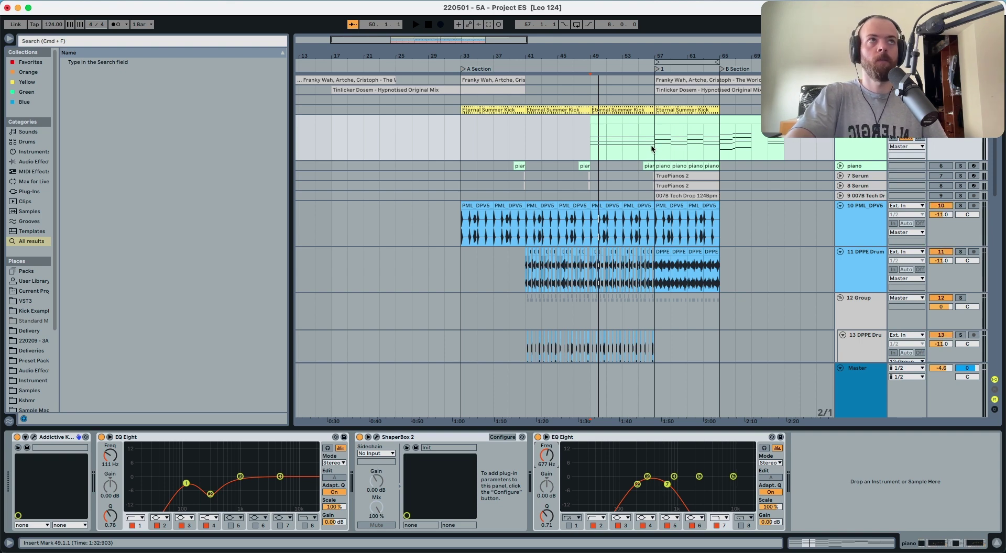
key(a)
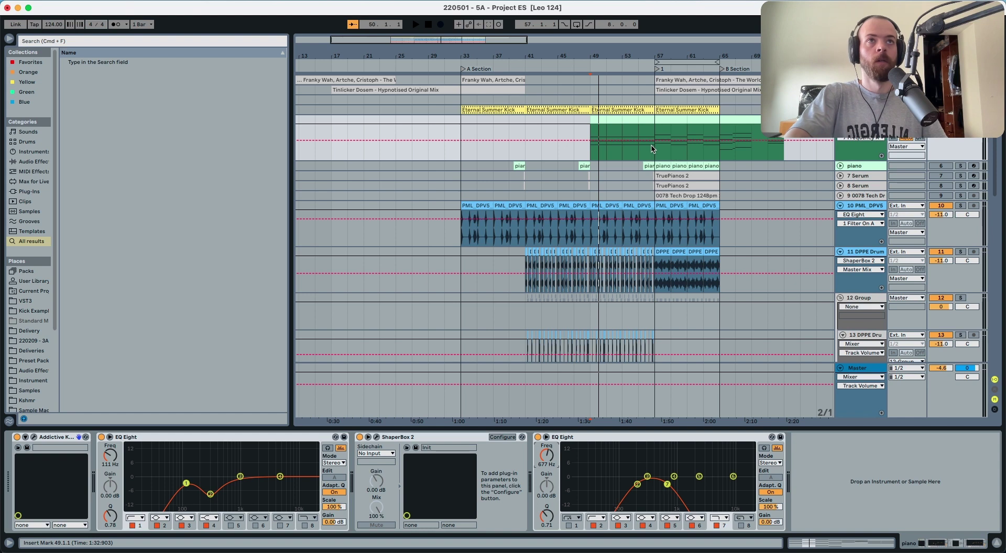
click(591, 141)
key(space)
drag(627, 141, 601, 136)
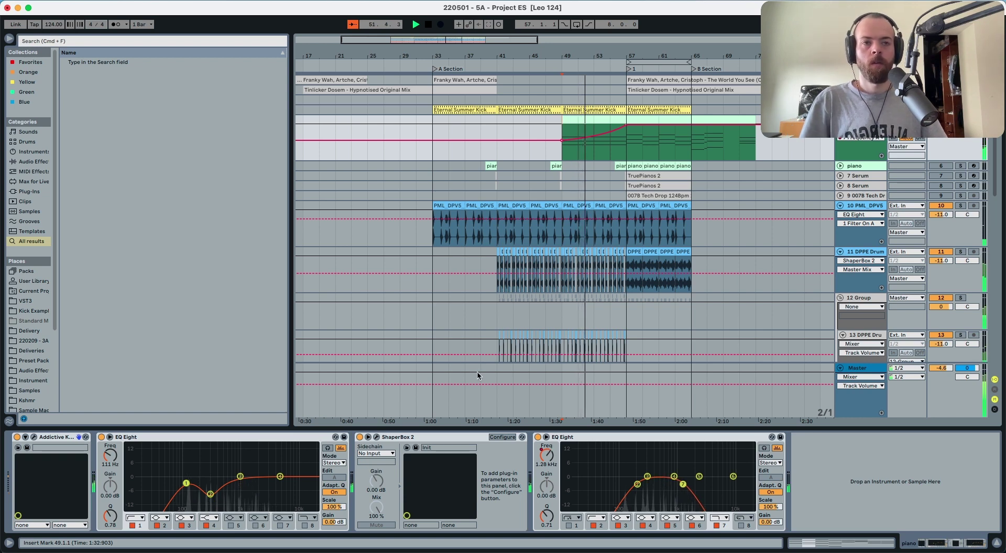
Insert a new audio track directly after the 12 Group clap and drum tracks.
scroll(571, 219, down, 5)
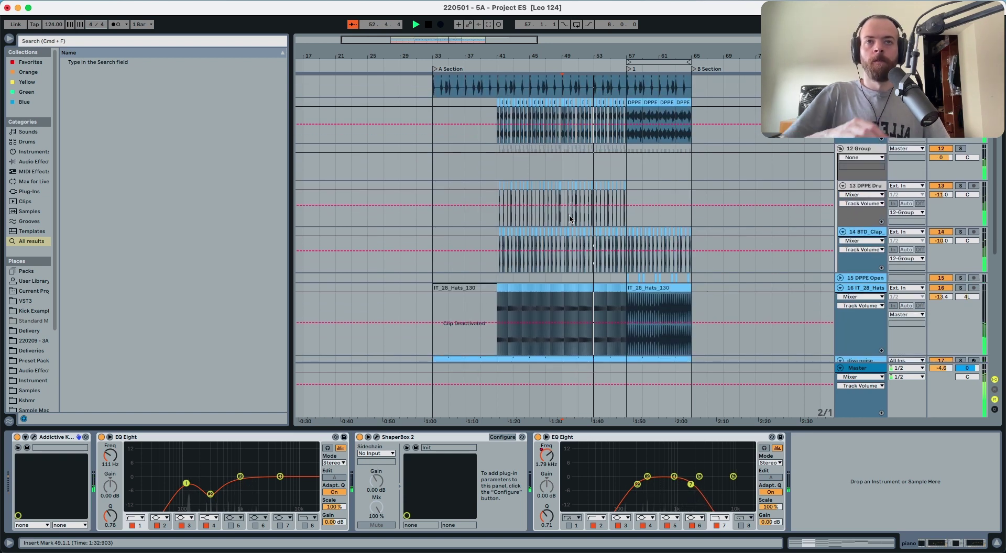
click(867, 149)
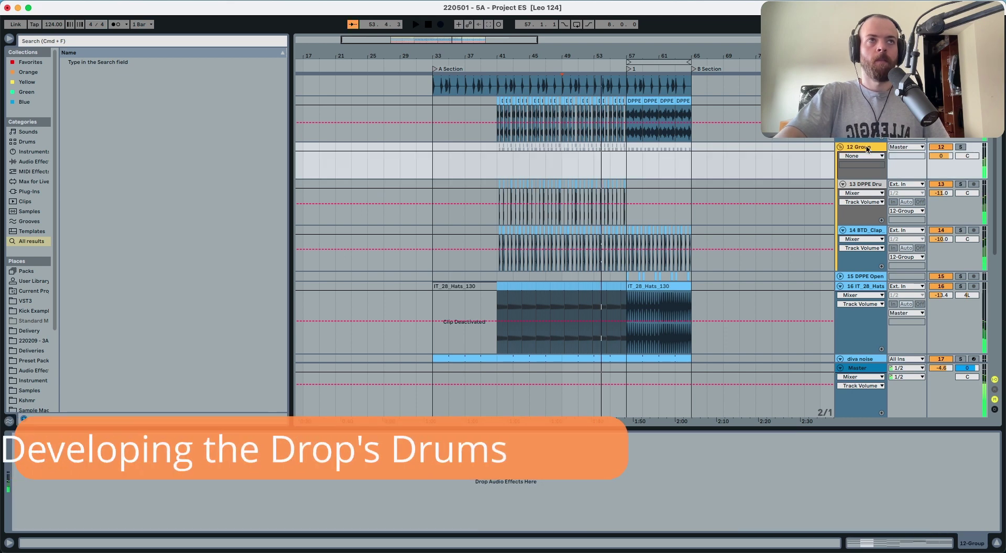
key(super+t)
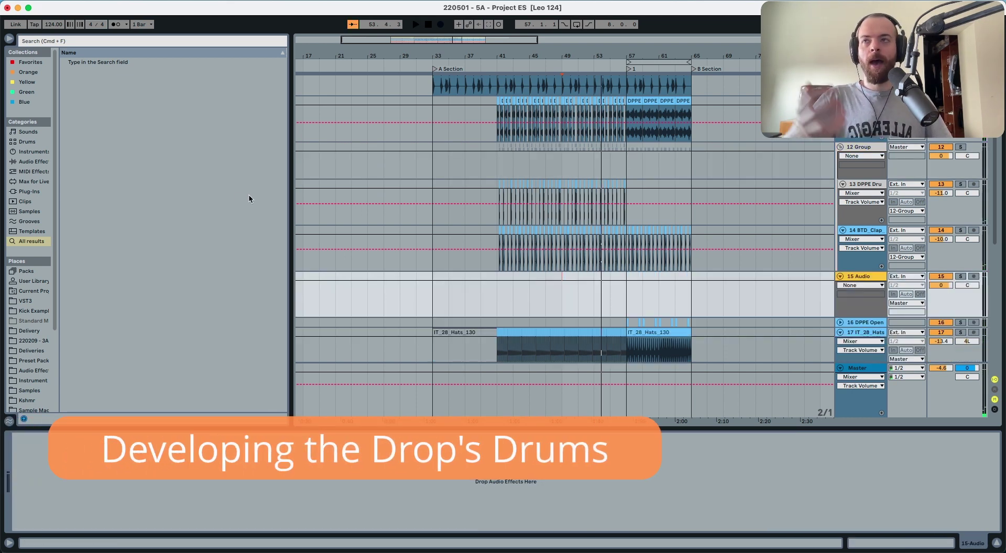
Open the Sounds Of Kshmr Vol 3 folder in the Kshmr sample library and look through its subfolders.
click(27, 400)
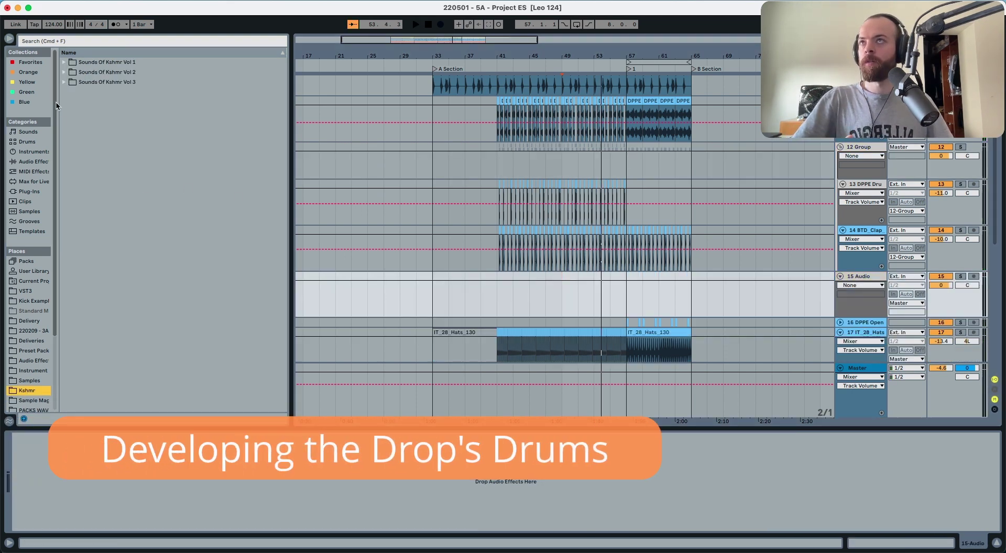
click(95, 82)
key(Right)
key(Down)
key(Down)
key(Down)
key(Down)
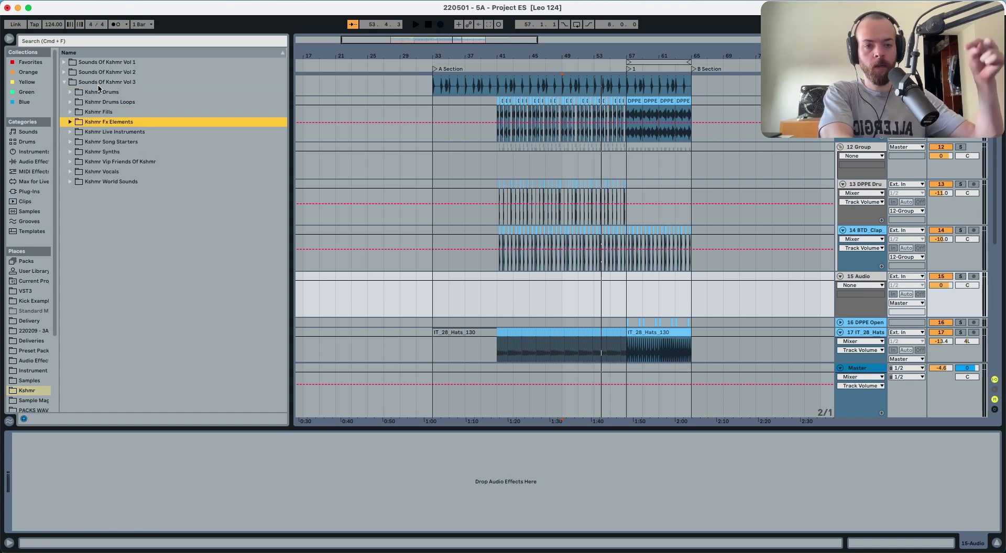
key(Down)
key(Down)
key(Down)
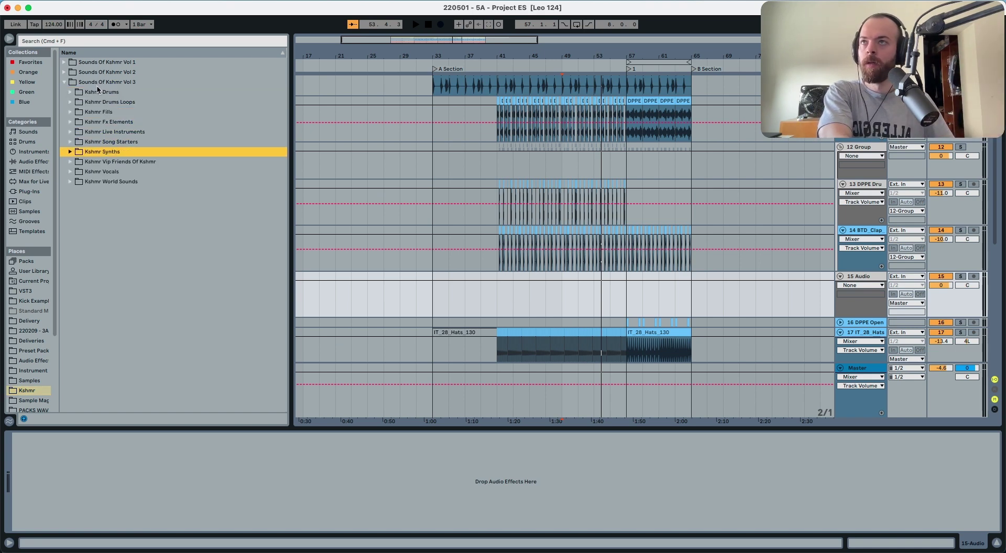
key(Up)
key(Up)
key(Up)
key(Up)
key(Up)
key(Up)
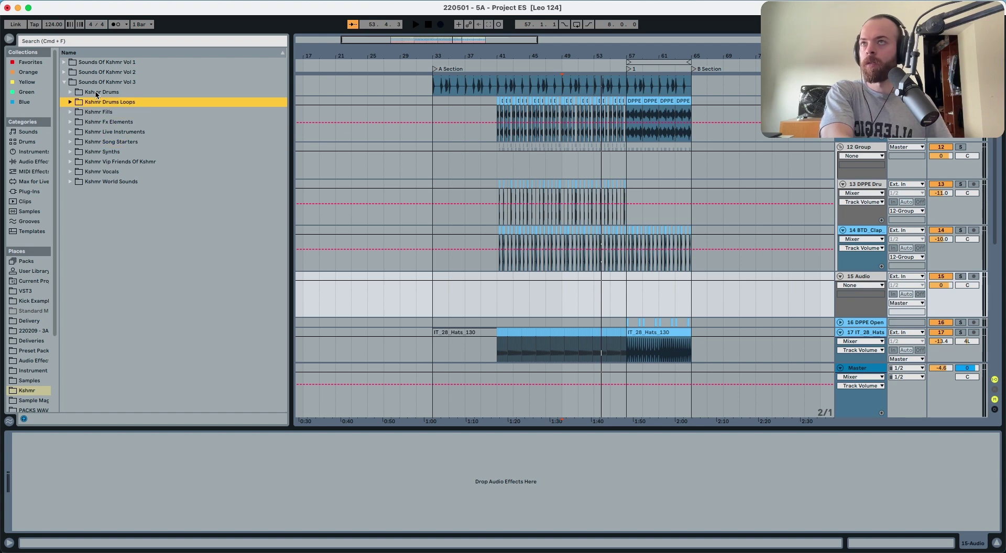
Open the Kshmr Hi Hats Open folder inside Kshmr Drums and Kshmr Cymbals.
key(Right)
key(Down)
key(Down)
key(Down)
key(Down)
key(Right)
key(Down)
key(Down)
key(Down)
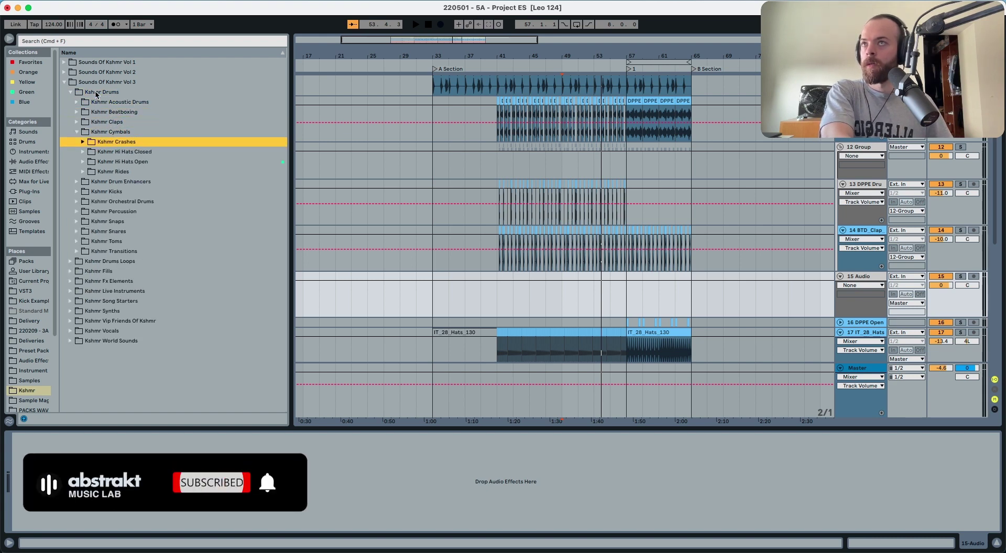
key(Right)
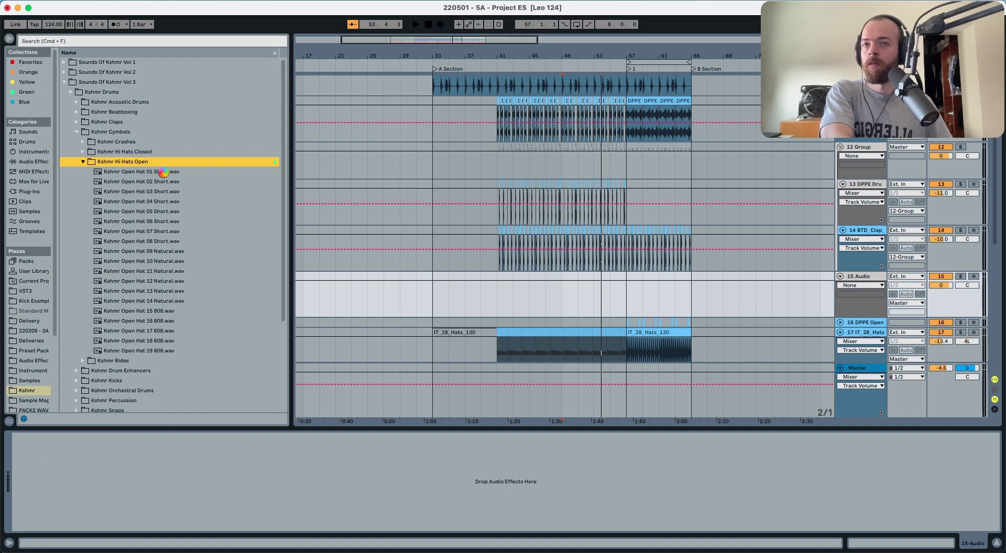
Place Kshmr Open Hat 01 Short.wav on the new audio track at bar 49 and shift it to the offbeat at 49.1.3.
key(Down)
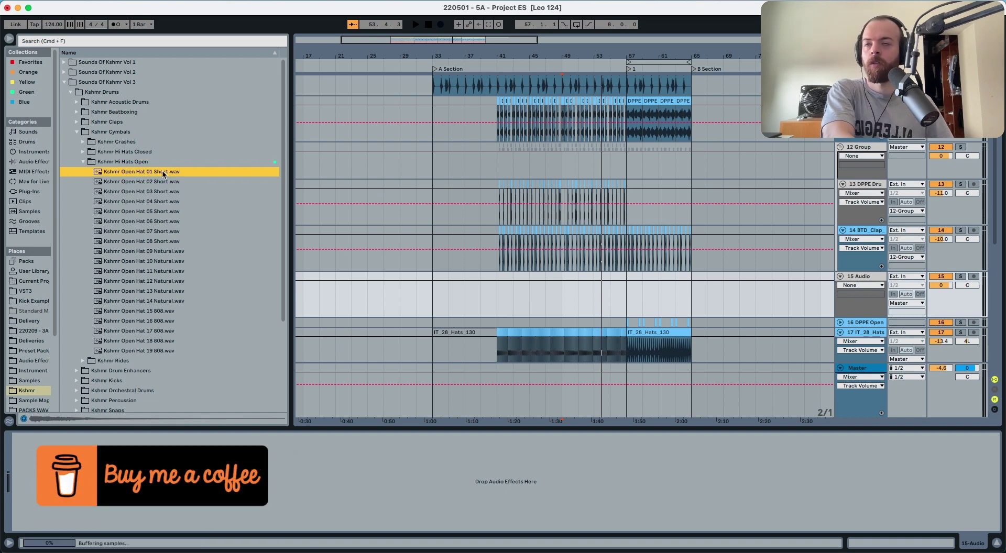
drag(160, 177, 562, 296)
drag(566, 58, 563, 60)
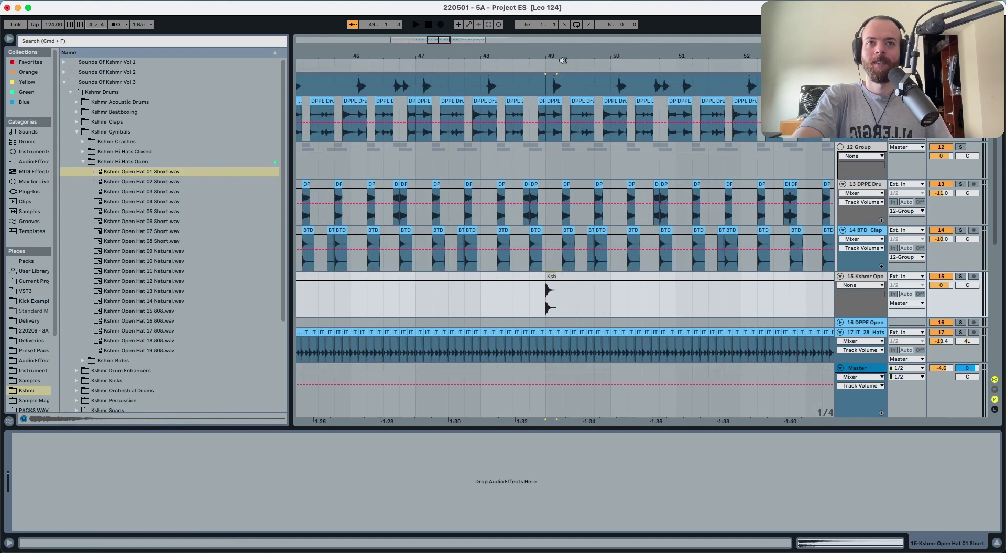
drag(553, 284, 562, 285)
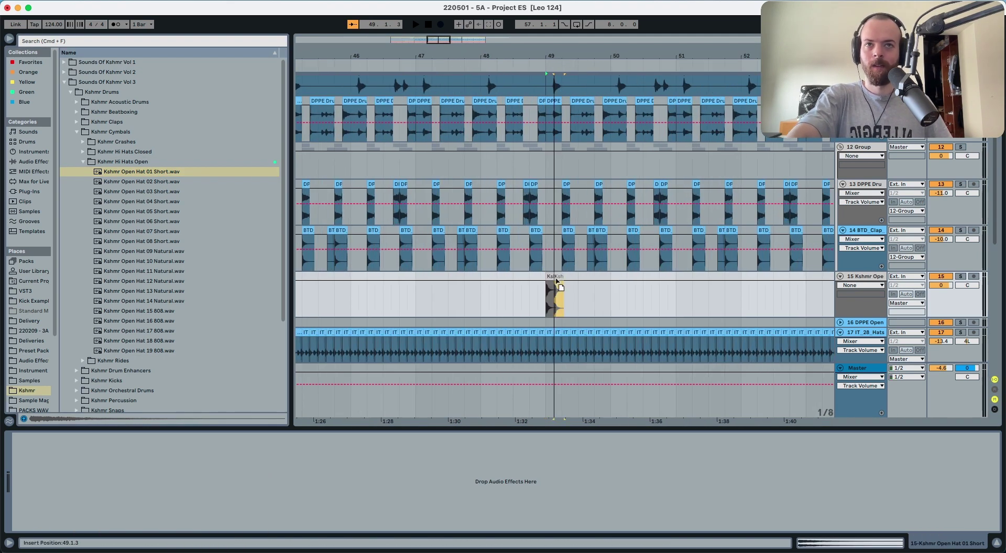
Play the open hat from bar 49 and set its track volume to -4.7 dB.
click(941, 286)
key(space)
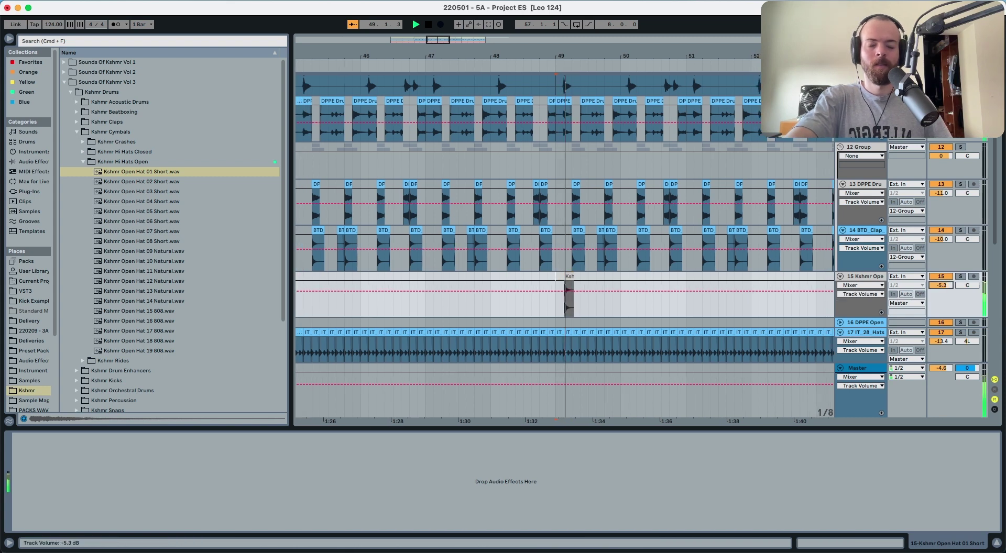
drag(941, 286, 941, 297)
key(space)
key(space)
key(space)
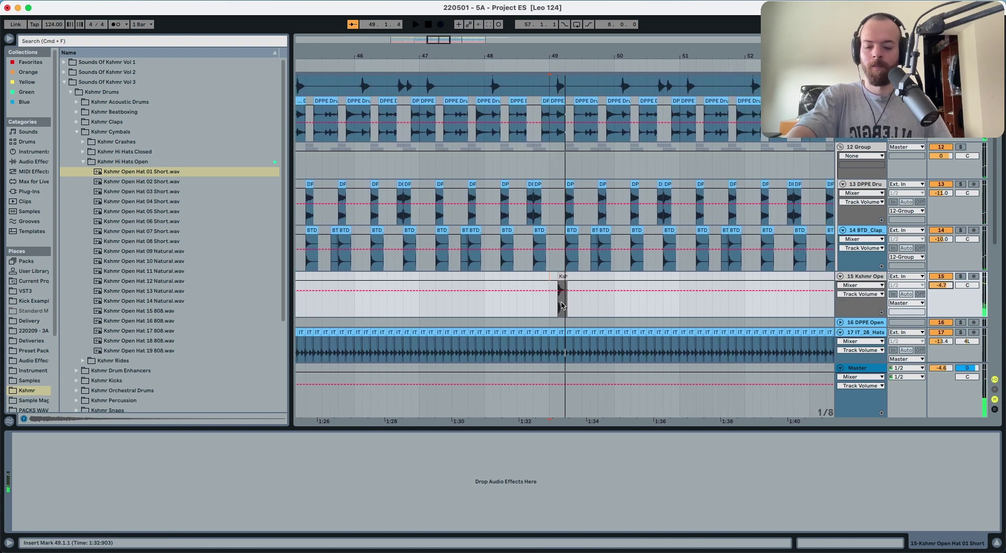
Duplicate the open hat's one-beat section repeatedly so an offbeat hat falls on every beat from bar 49 to 57.
click(561, 305)
key(super+d)
key(super+d)
key(super+d)
key(super+d)
key(super+d)
key(super+d)
key(super+d)
key(super+d)
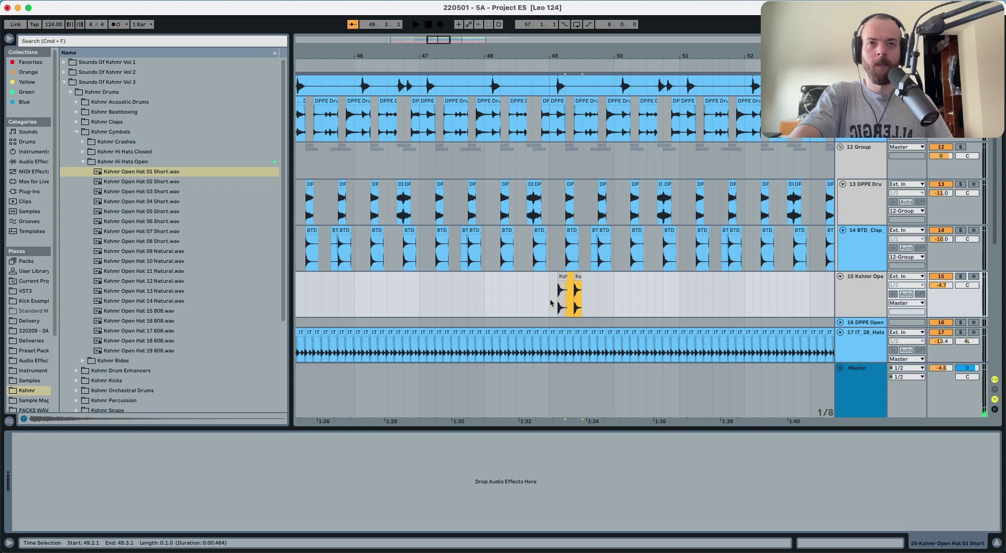
key(super+d)
key(super+d)
key(super+d)
key(super+d)
key(super+d)
key(super+d)
key(super+d)
key(super+d)
key(super+d)
key(super+d)
key(super+d)
key(super+d)
key(super+d)
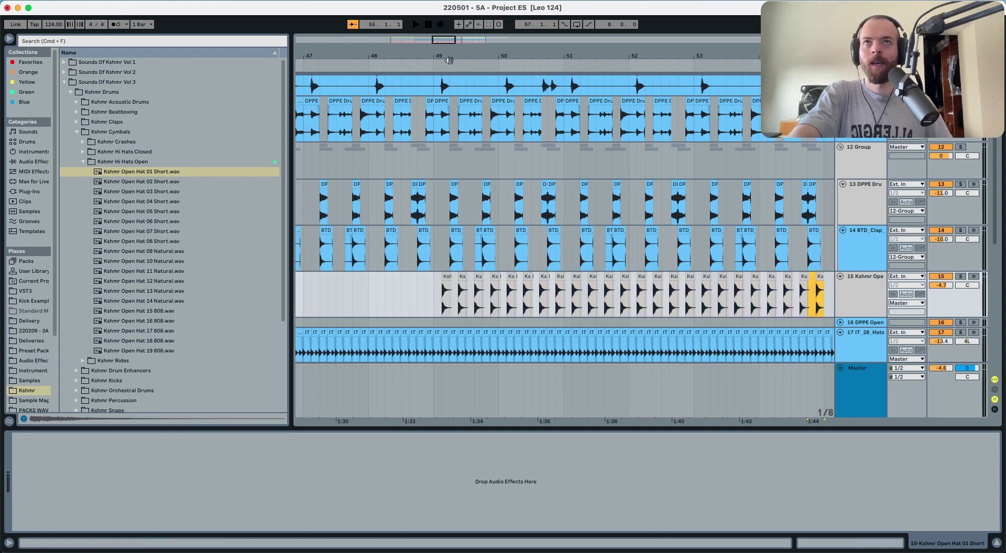
drag(449, 60, 451, 58)
key(super+d)
key(super+d)
key(super+d)
key(super+d)
key(super+d)
key(super+d)
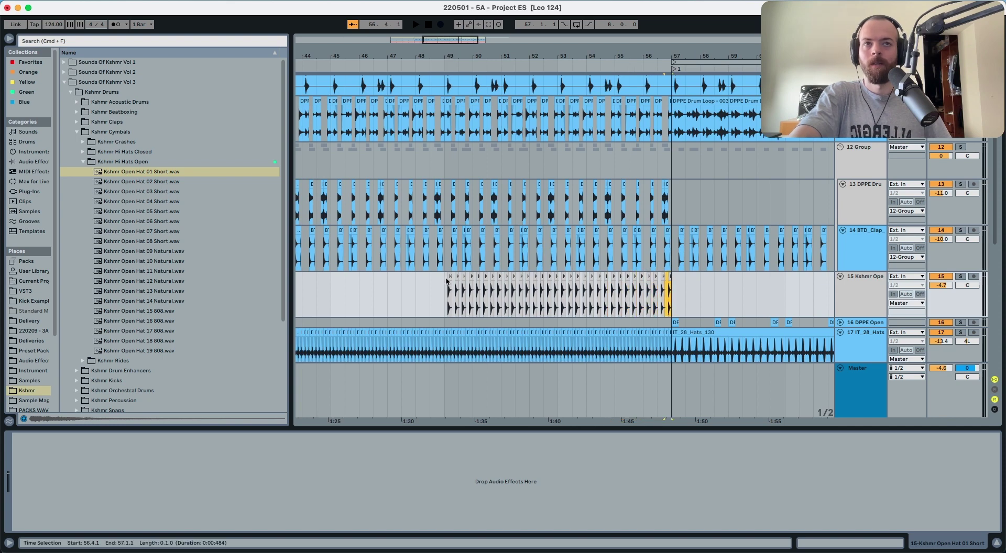
Play the repeated open hats from bar 49 and set their track volume to -8.0 dB.
click(444, 289)
key(space)
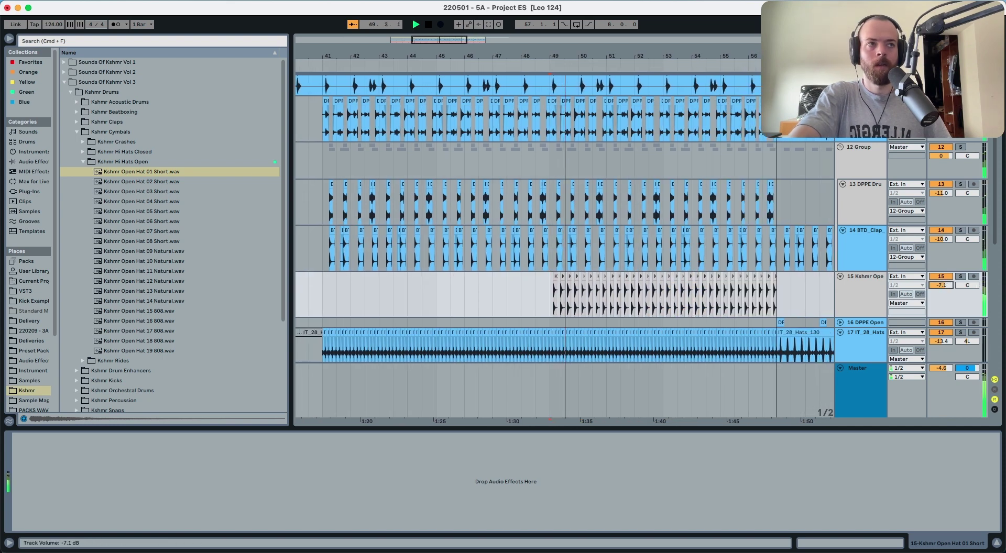
drag(941, 285, 941, 302)
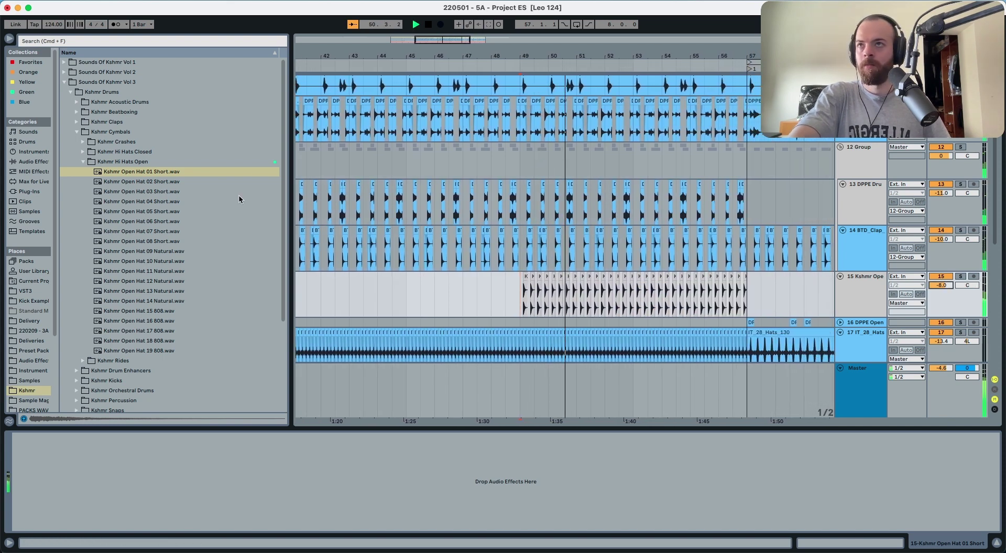
key(space)
Audition the Kshmr Open Hat samples 02 to 04 and open the Kshmr Hi Hats Closed folder.
click(159, 183)
key(Down)
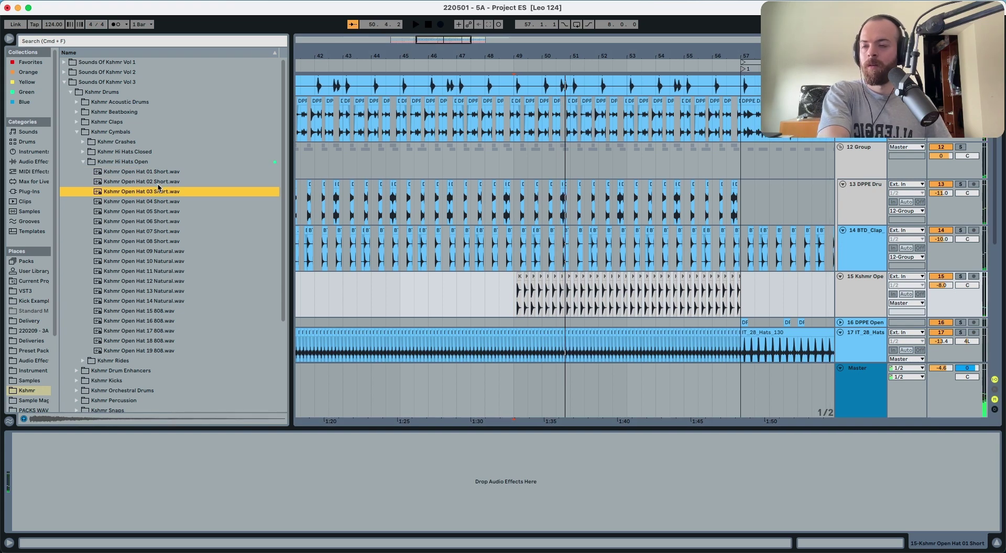
key(Down)
key(Left)
key(Left)
key(Up)
key(Right)
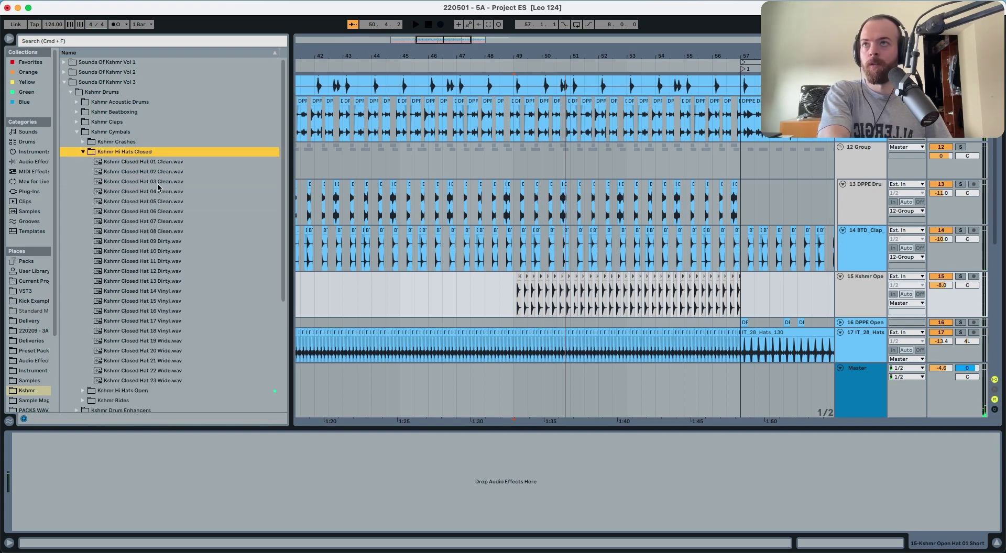
Audition the Kshmr closed hats from 01 Clean to 10 Dirty and go back to Kshmr Closed Hat 01 Clean.wav.
key(Down)
key(Down)
key(Down)
key(Down)
key(Down)
key(Down)
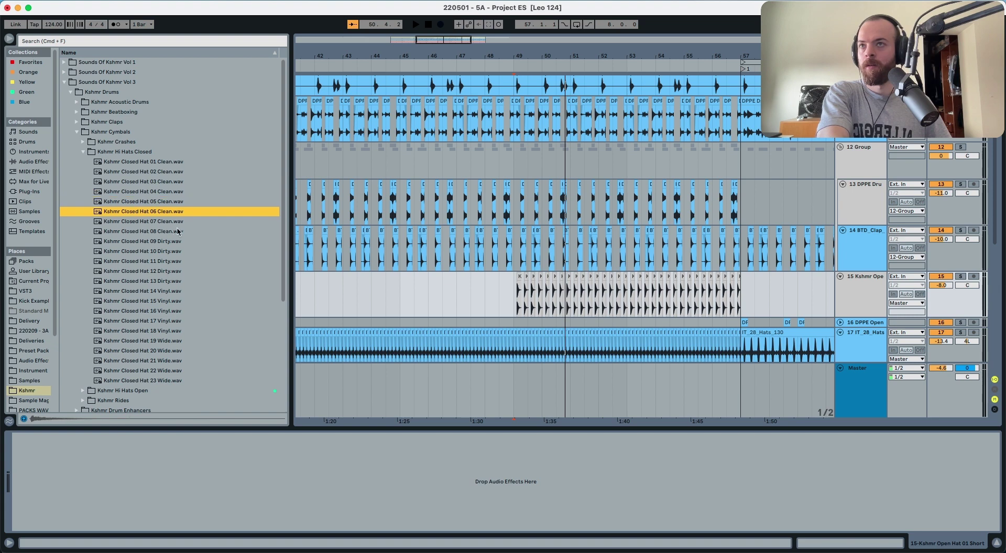
key(Down)
key(Up)
key(Down)
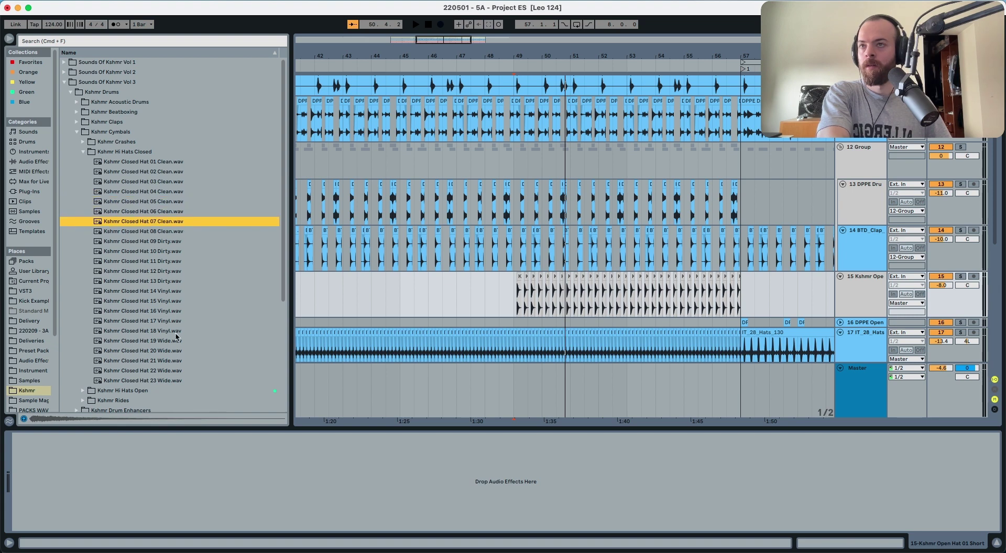
key(Down)
key(Down)
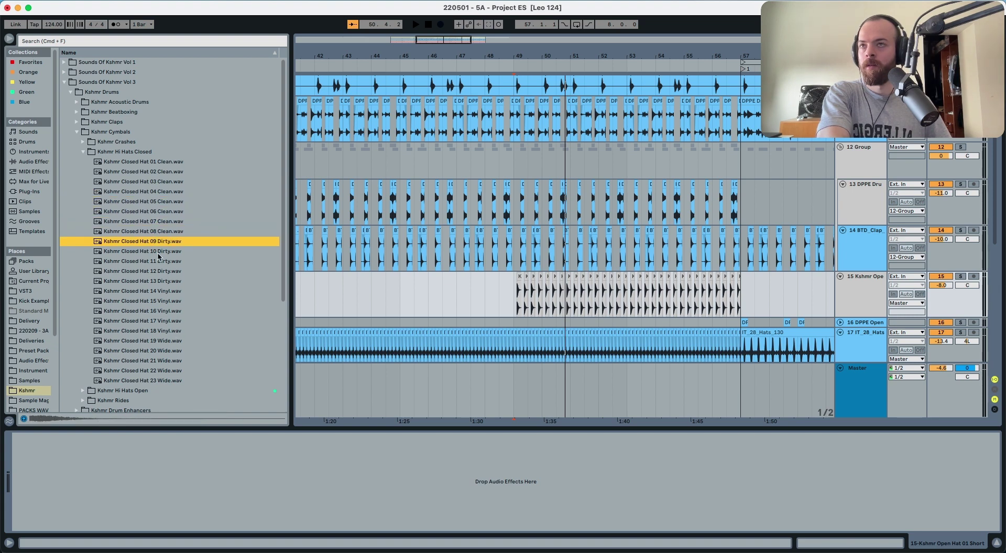
key(Down)
key(Up)
click(154, 164)
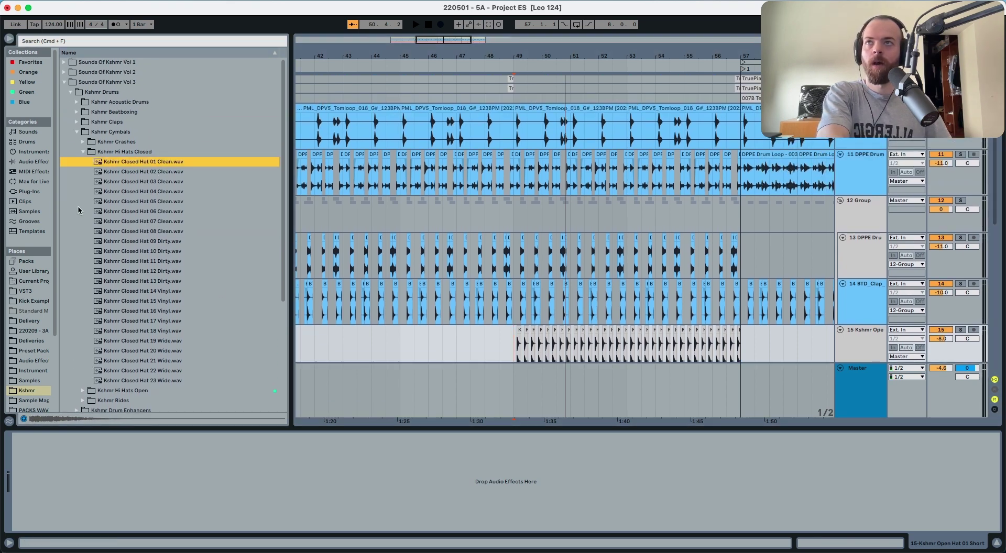
Insert an audio track after the open hat track and place Kshmr Closed Hat 01 Clean.wav on the offbeat at 49.1.3.
click(851, 345)
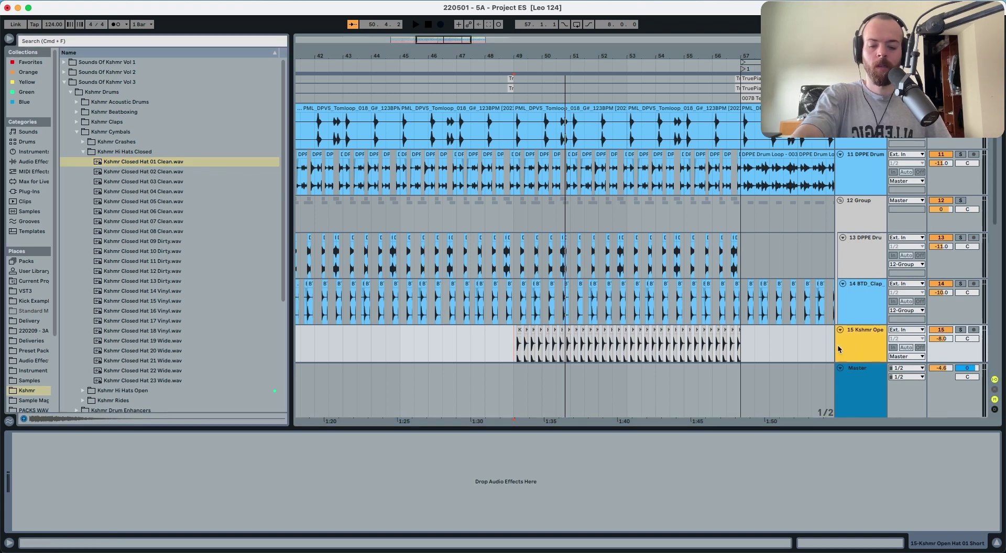
key(cmd+t)
drag(148, 166, 519, 332)
scroll(526, 157, up, 5)
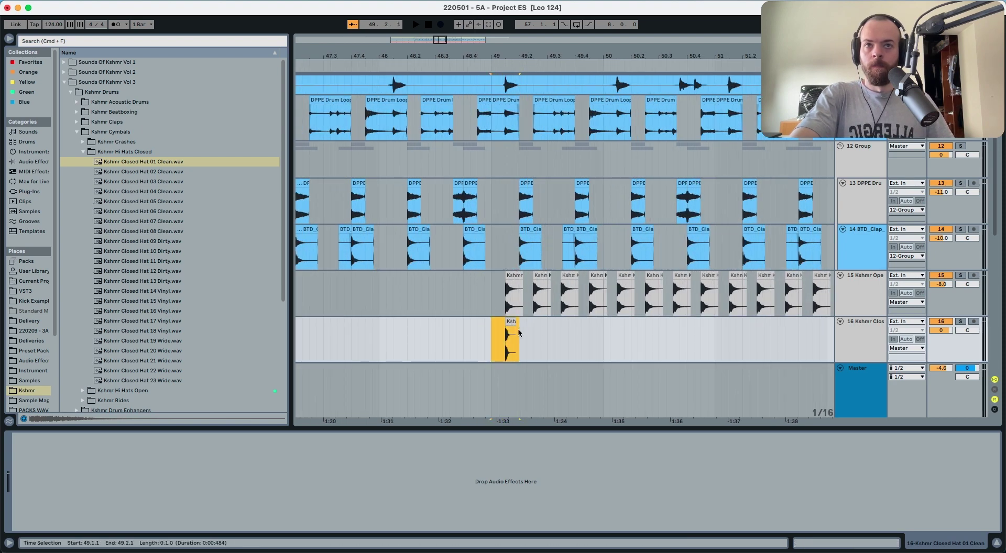
Duplicate the closed hat's one-beat section repeatedly from bar 49 to about bar 54.
key(super+d)
key(super+d)
key(super+d)
key(super+d)
key(super+d)
key(super+d)
key(super+d)
key(super+d)
key(super+d)
key(super+d)
key(super+d)
key(super+d)
key(super+d)
key(super+d)
key(super+d)
key(super+d)
key(super+d)
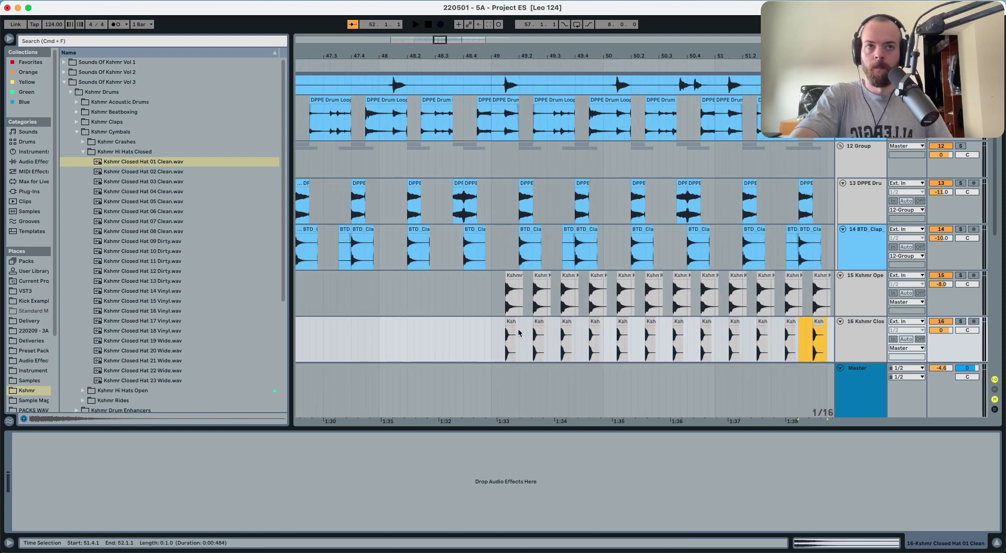
key(super+d)
key(super+d)
During playback, set the closed hat track to -6.0 dB, then toggle the muted open hat track back on and lower it to -12.0 dB.
drag(465, 54, 464, 24)
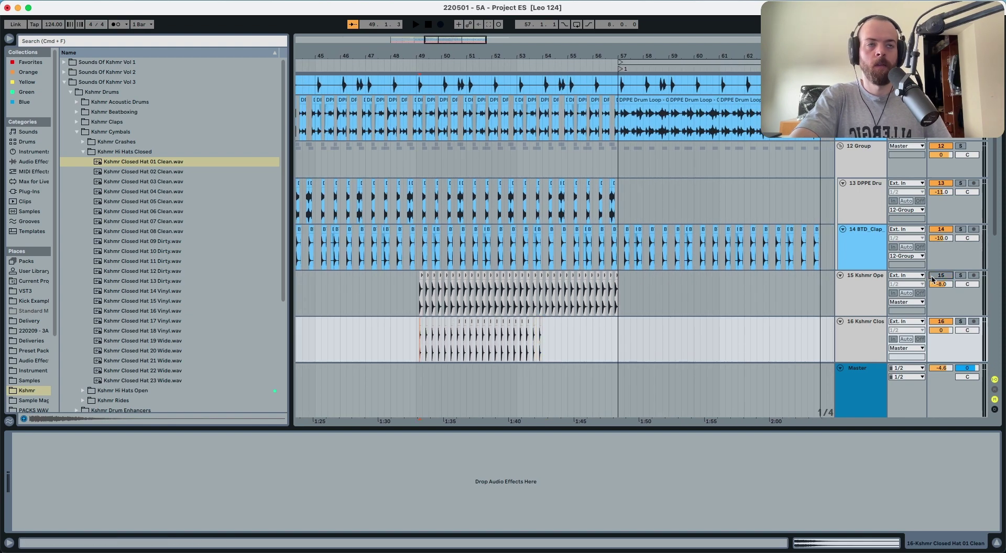
key(space)
drag(932, 329, 931, 339)
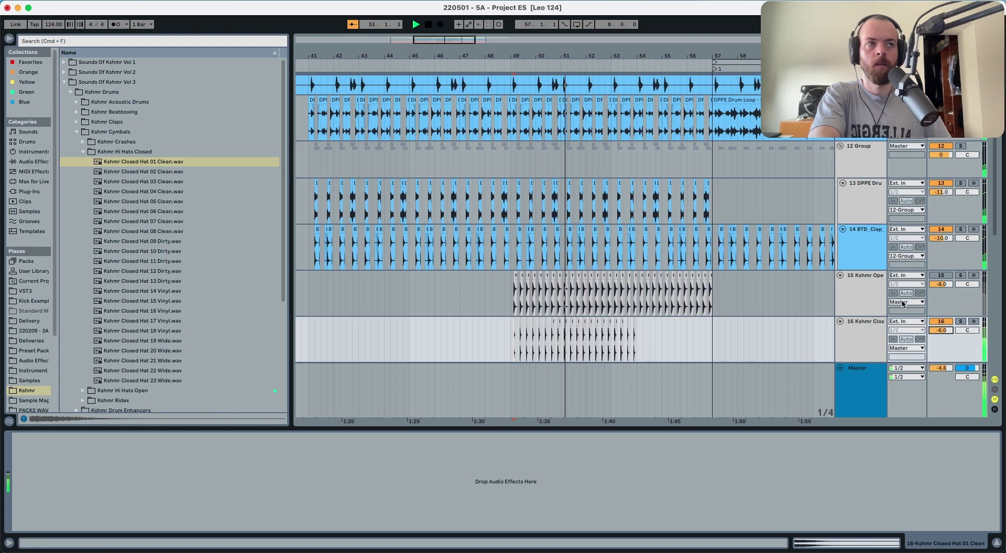
click(941, 276)
drag(939, 284, 939, 295)
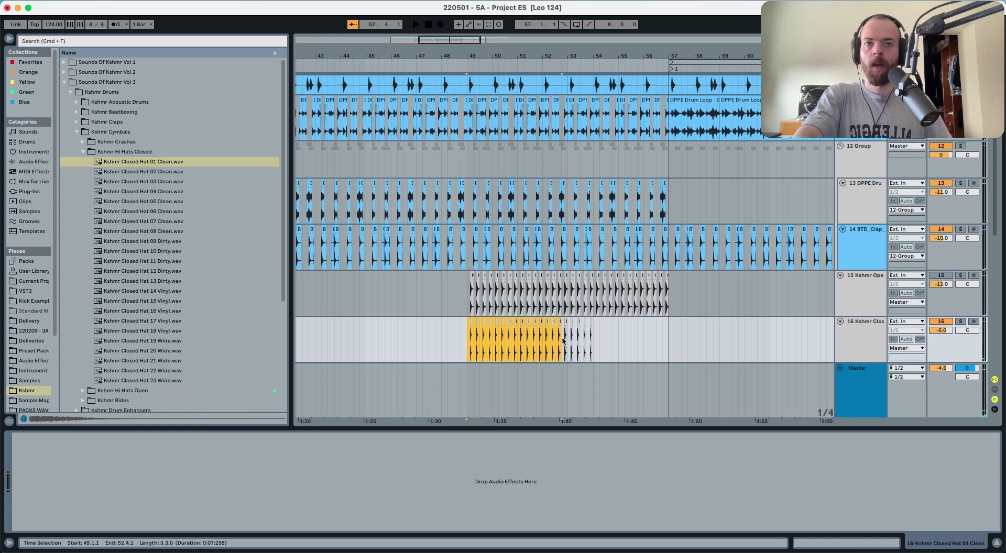
Duplicate the four-bar closed hat section from bar 49 once so it runs up to bar 57.
key(super+d)
key(super+d)
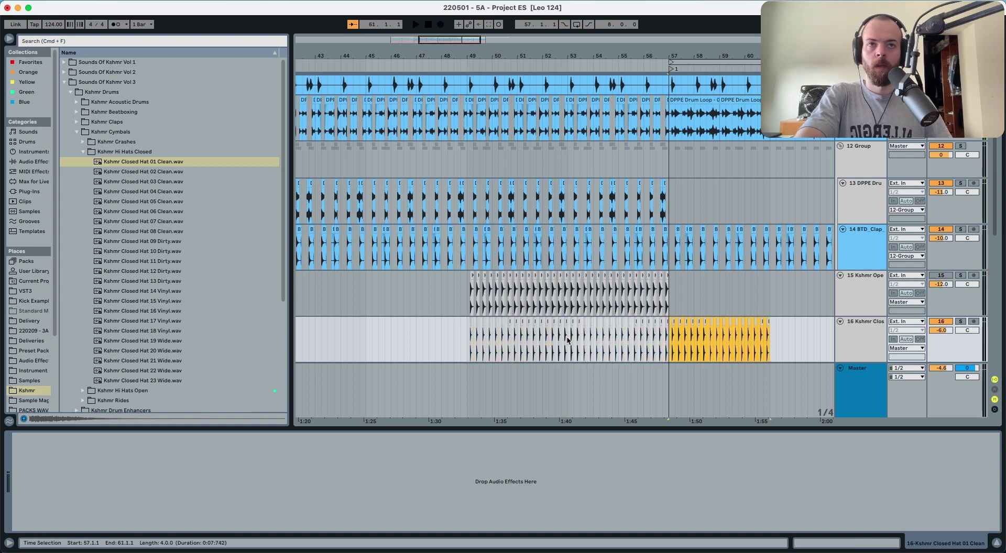
key(super+z)
Play the arrangement from bar 49 to hear the layered hats with the other drums.
click(475, 344)
key(space)
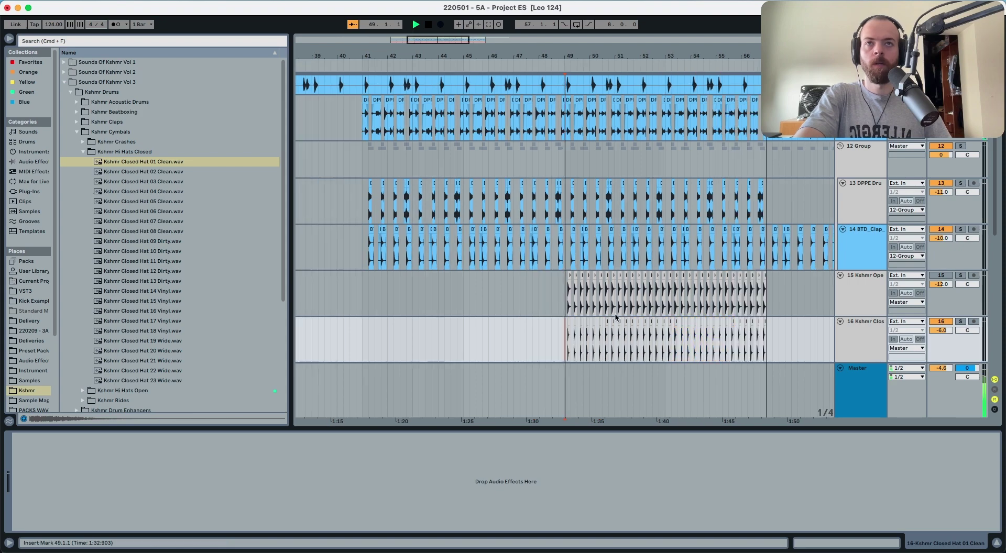
scroll(694, 310, up, 5)
scroll(697, 312, down, 8)
key(space)
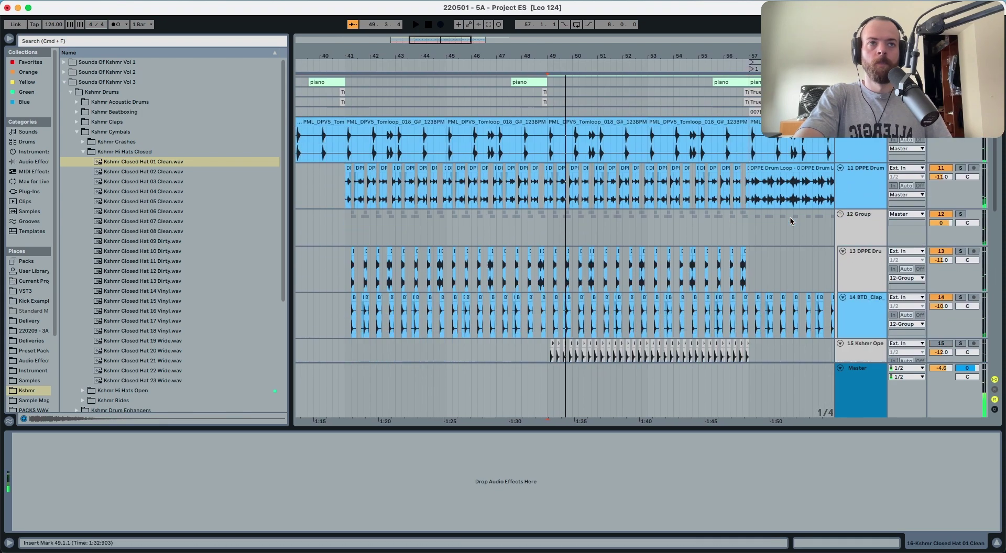
Solo the IT_28_Hats loop track and play it from bar 49.
click(881, 261)
click(960, 251)
key(space)
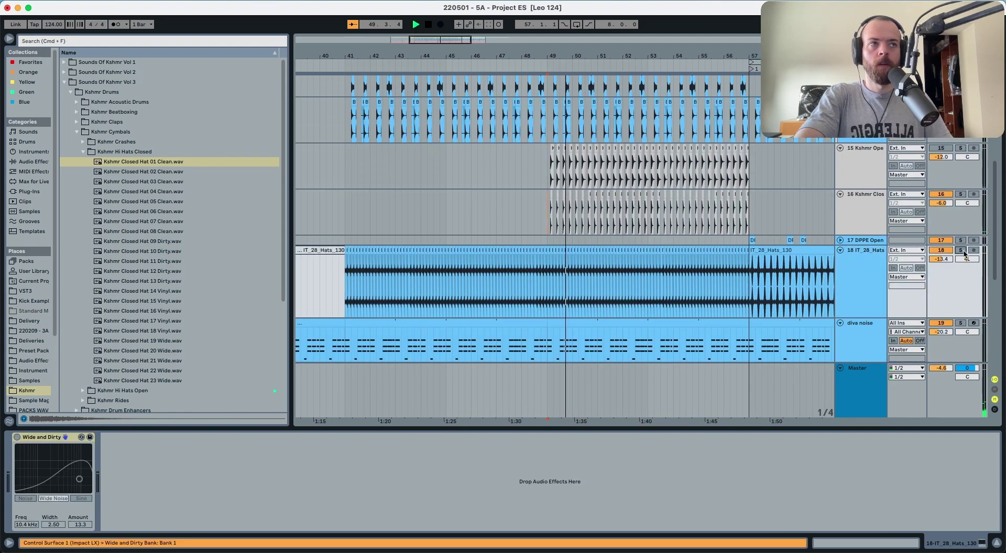
Solo the closed hat track and play it, then solo the IT_28_Hats loop alongside it to hear both together.
key(space)
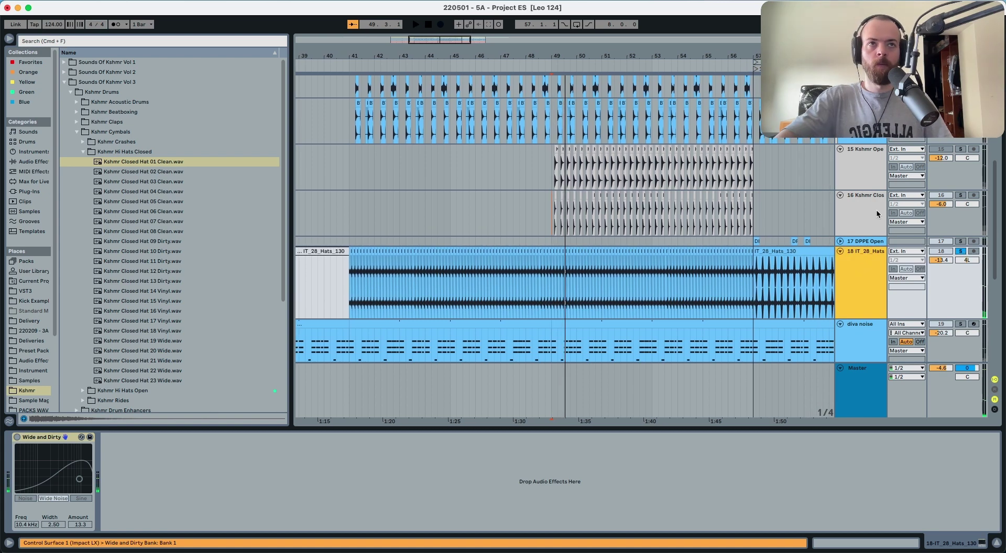
click(961, 196)
key(space)
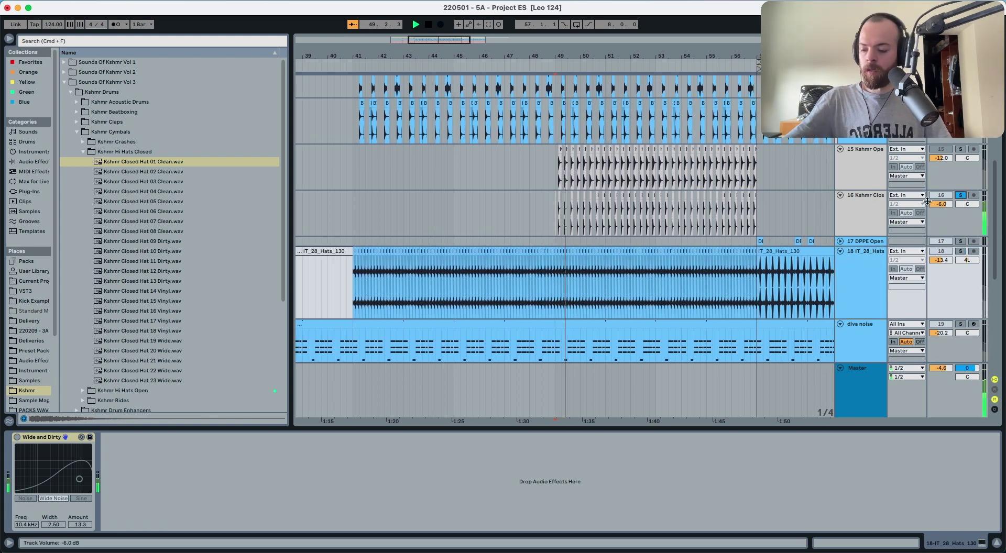
key(space)
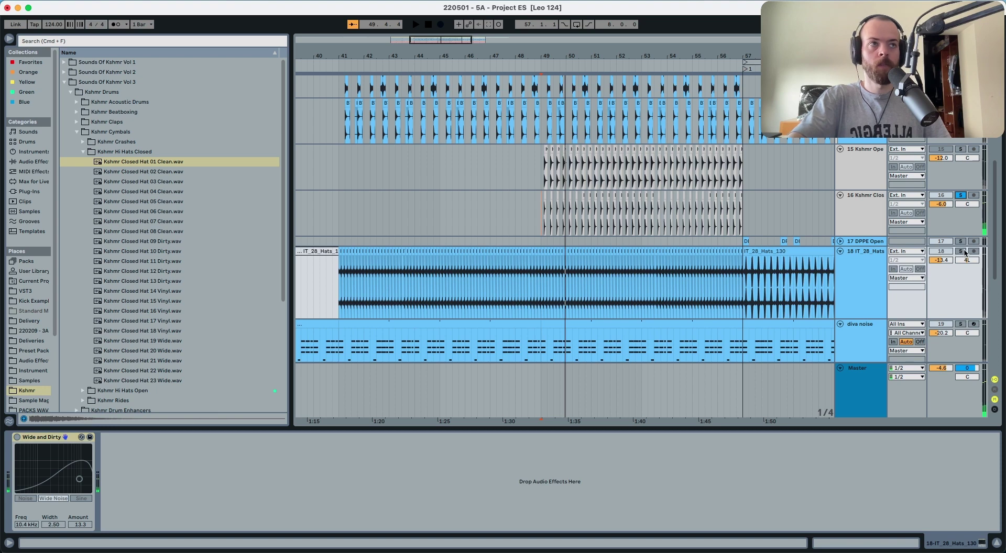
click(966, 252)
key(space)
click(853, 271)
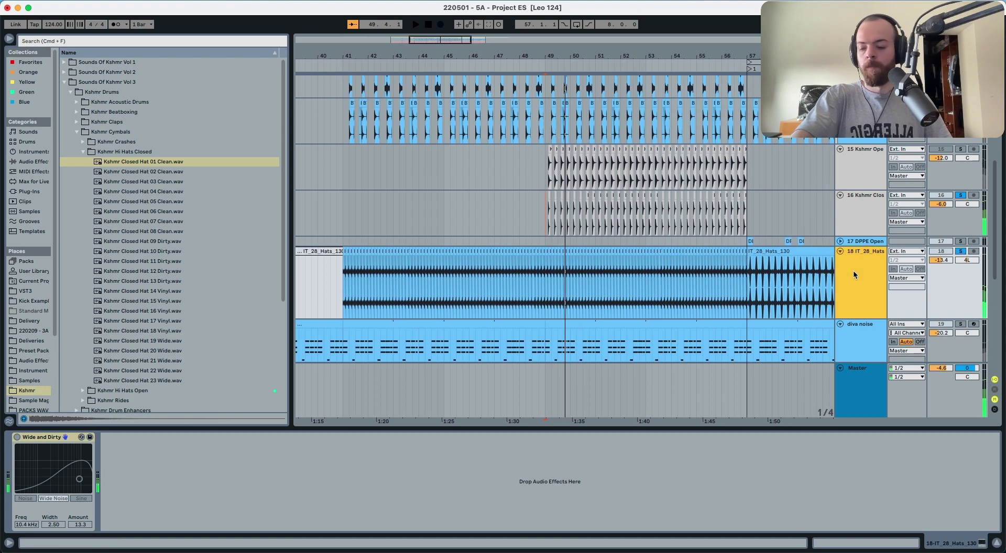
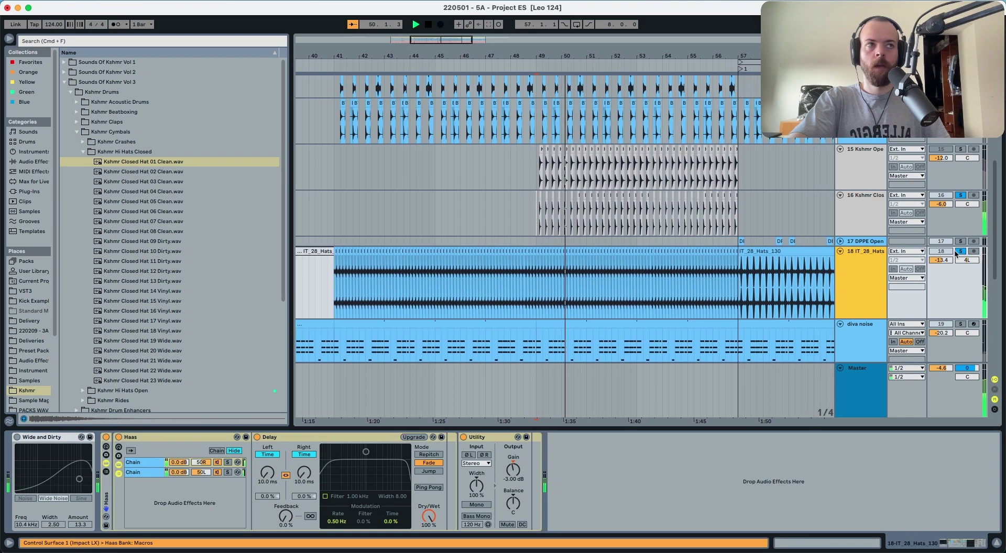
Release the hat solos and lower the closed hat track to -8.0 dB while the arrangement plays.
scroll(512, 131, left, 5)
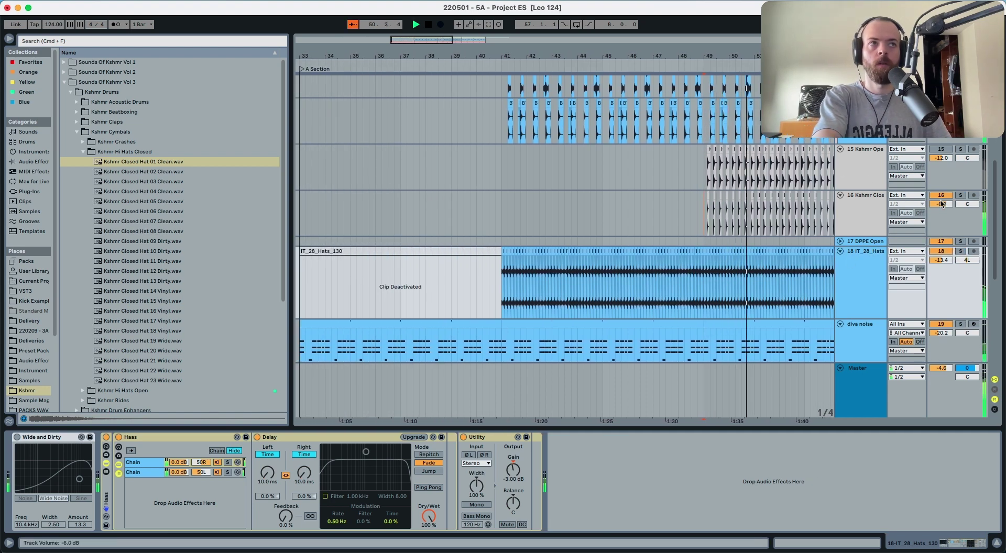
key(Down)
key(Up)
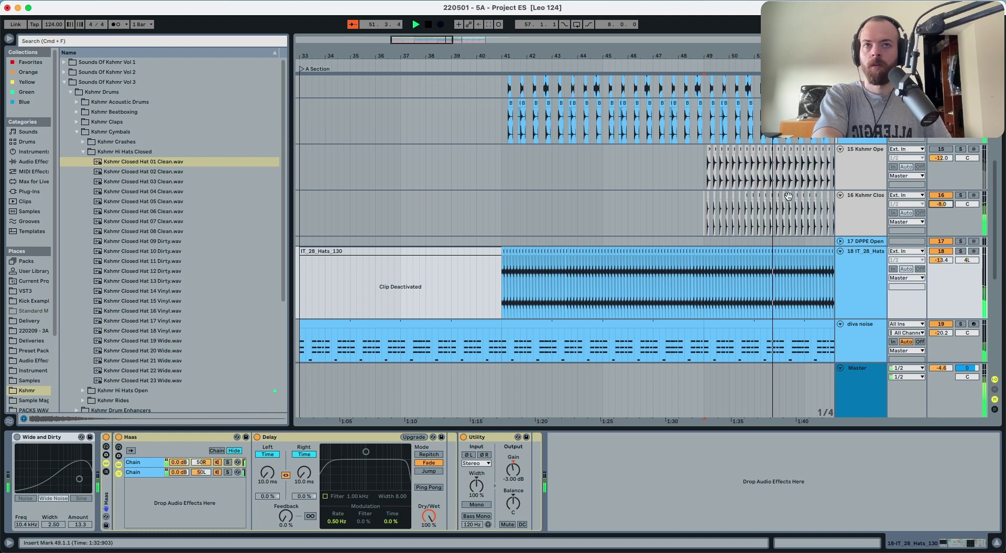
Stop playback and extend the Hypnotised Original Mix reference clip from bar 41 to fill the gap up to bar 57.
click(502, 279)
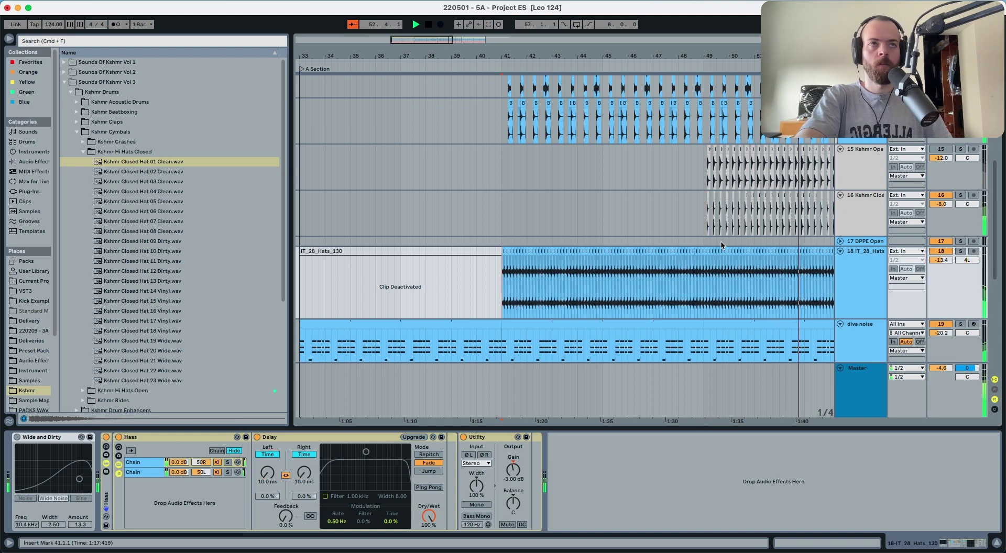
scroll(681, 230, up, 3)
scroll(566, 217, up, 8)
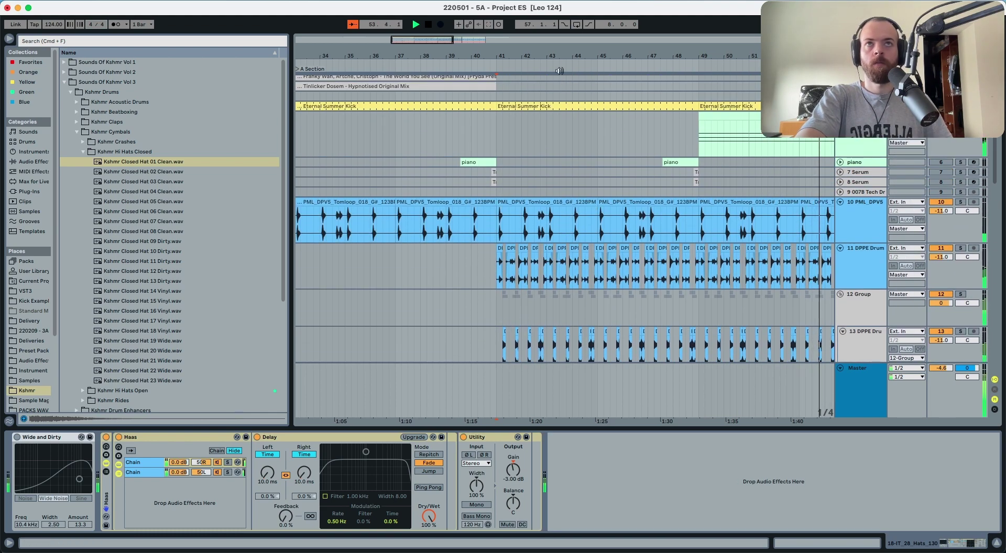
drag(554, 56, 554, 38)
scroll(516, 129, down, 5)
scroll(515, 131, up, 5)
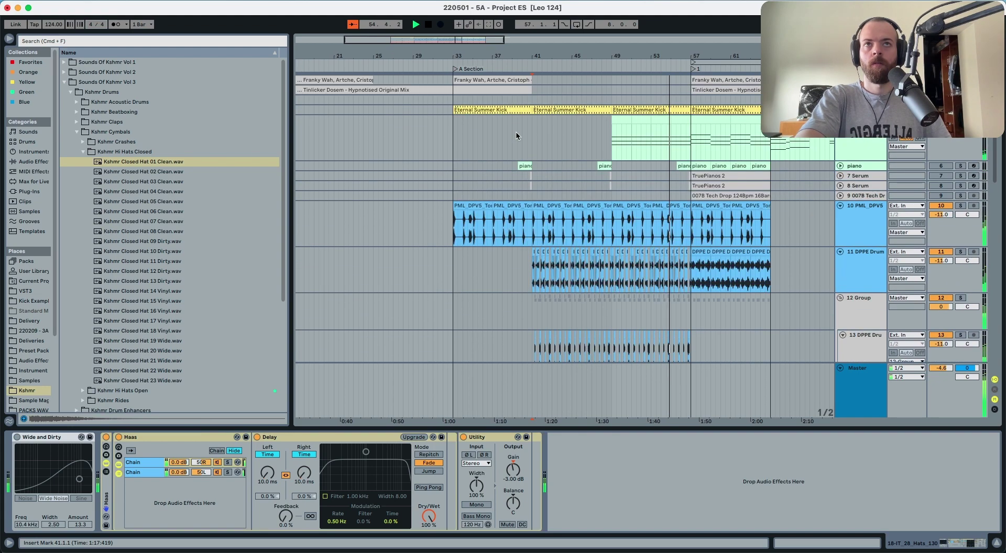
key(space)
scroll(536, 90, up, 2)
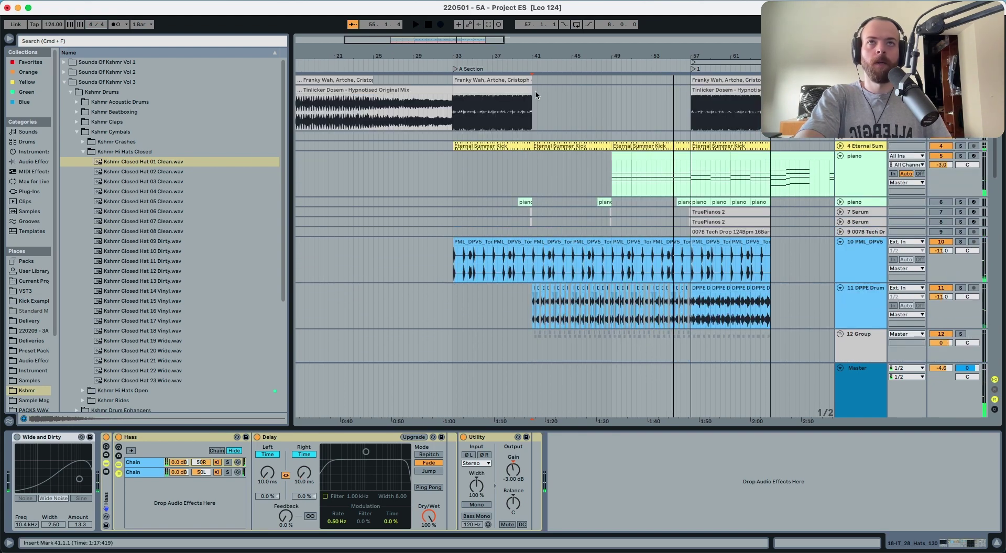
drag(528, 91, 1003, 99)
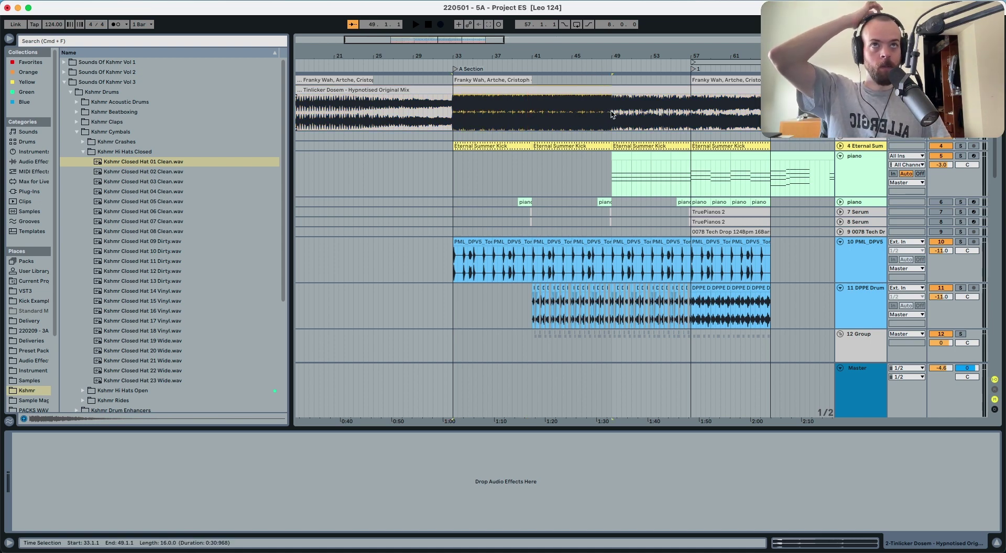
Solo the Hypnotised reference track and play it from around bars 33, 41 and 65 to study its progression.
drag(612, 114, 791, 113)
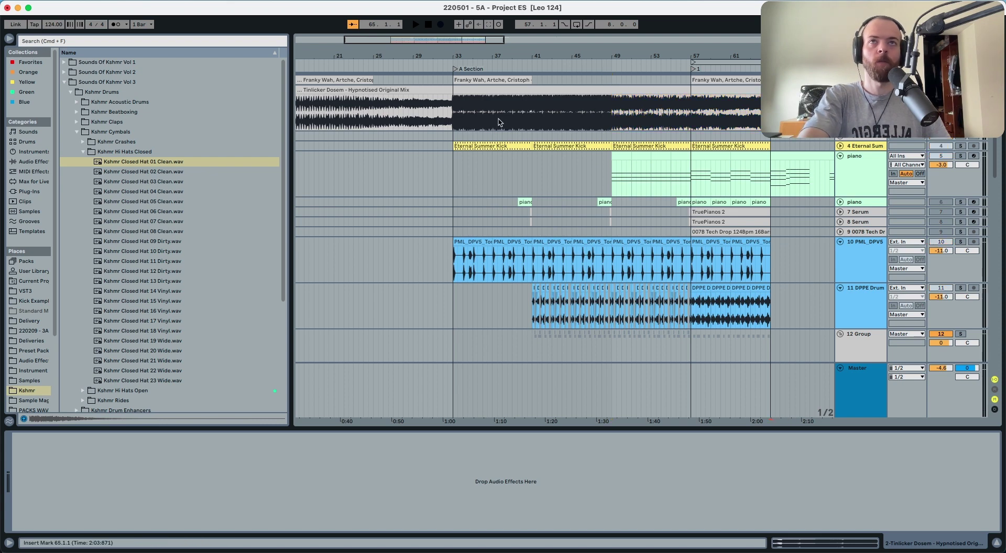
key(space)
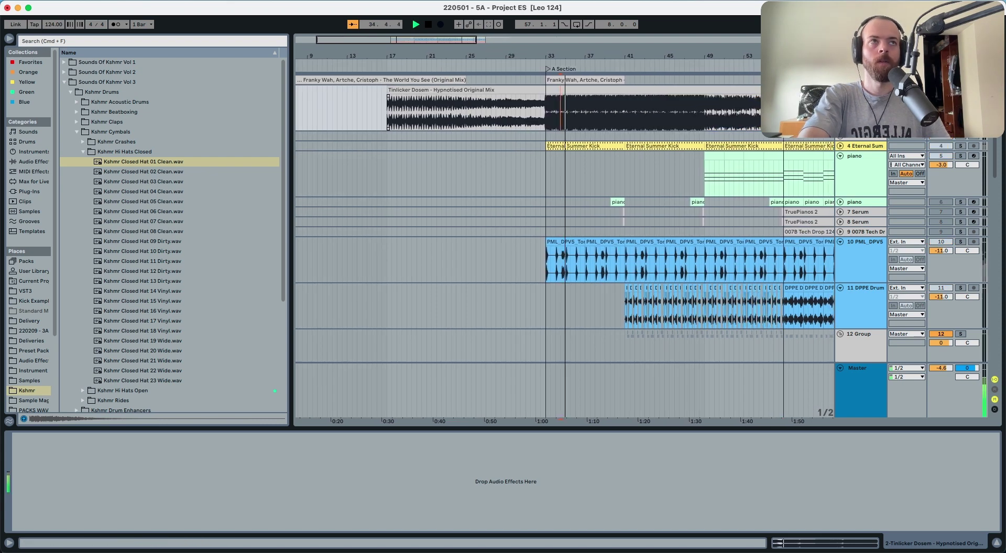
click(614, 111)
click(618, 112)
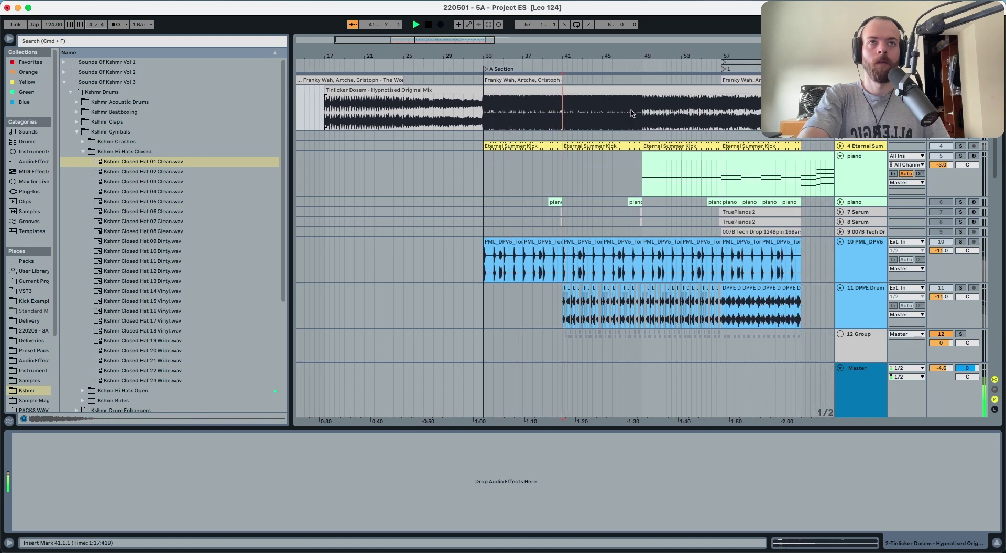
click(729, 112)
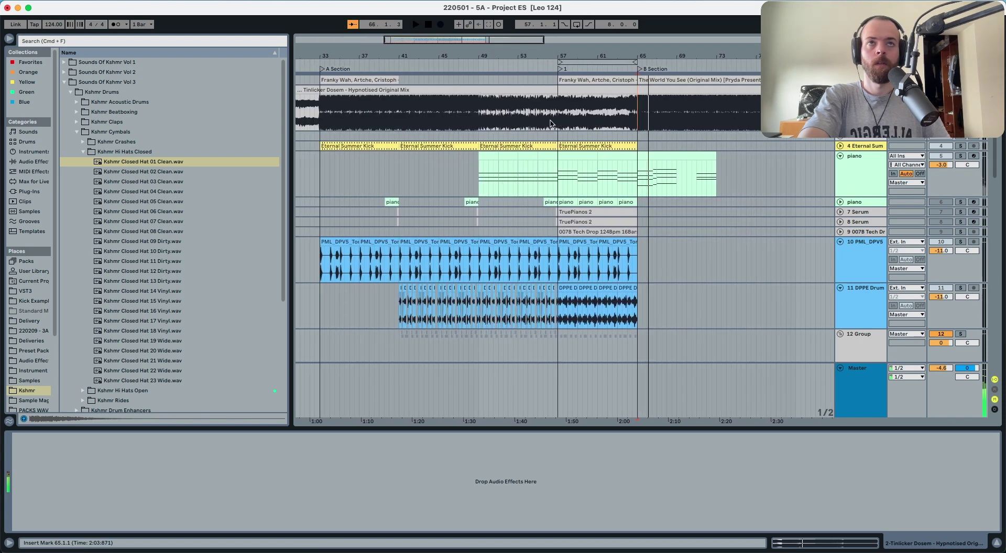
key(space)
Replay the reference track from bars 57, 60 and 65 to examine its transition into the B Section.
scroll(504, 123, left, 3)
key(space)
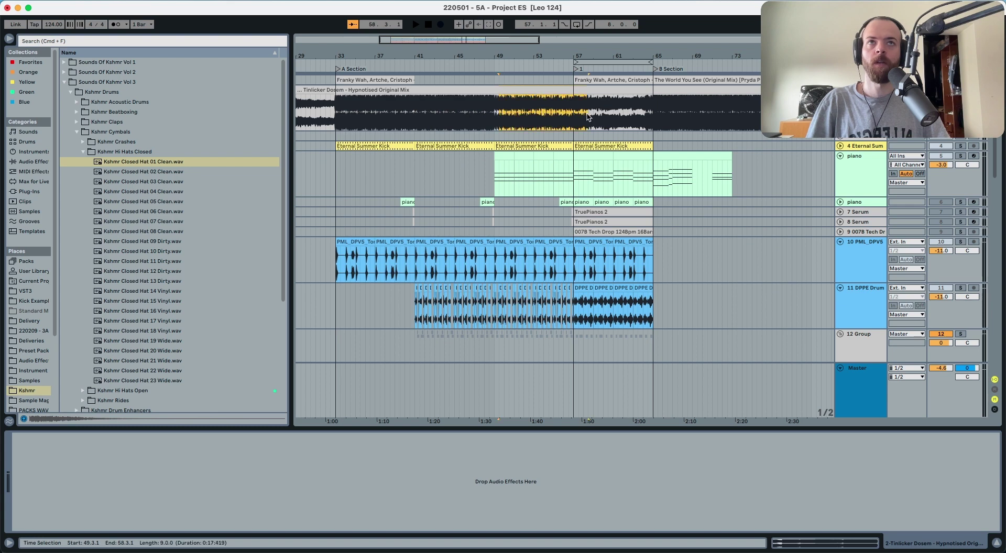
key(space)
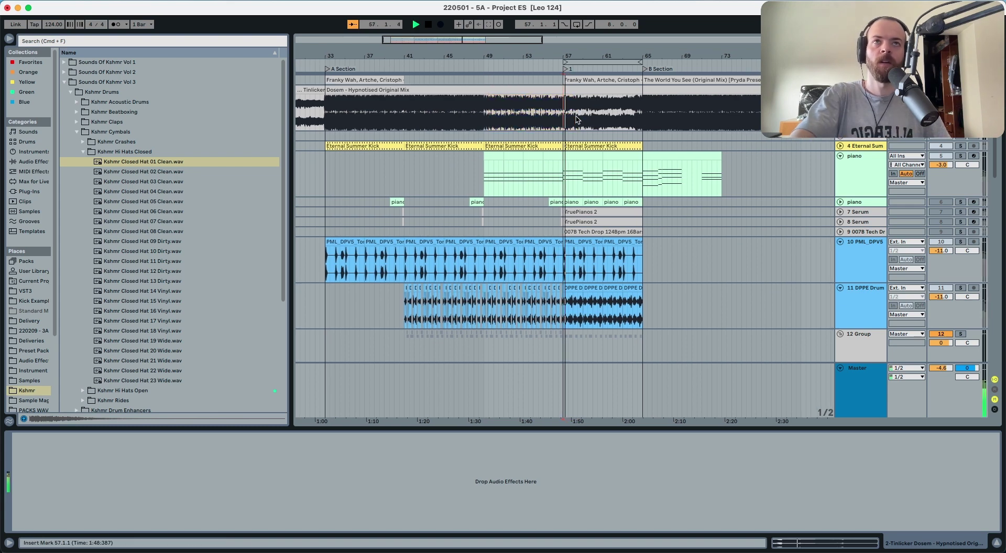
click(591, 120)
key(space)
key(space)
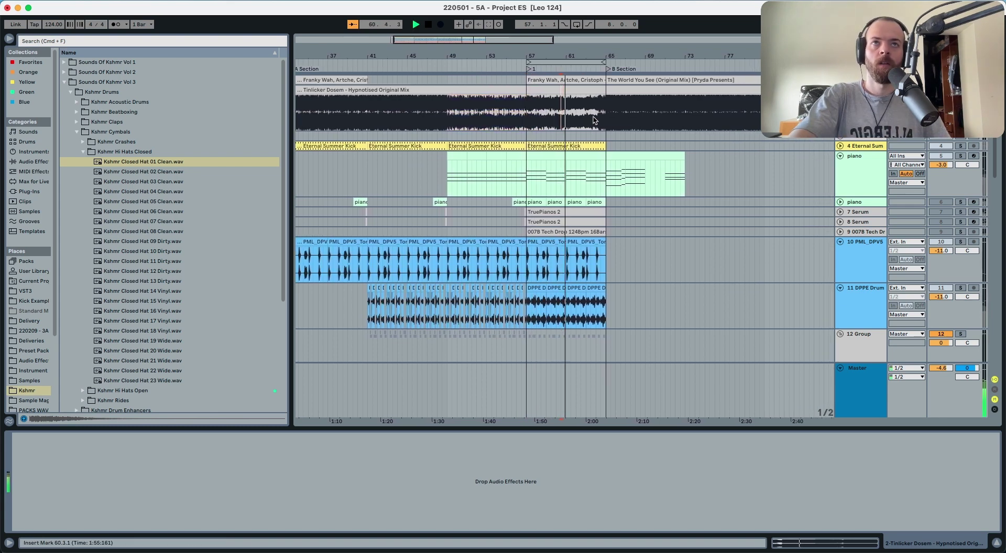
click(602, 67)
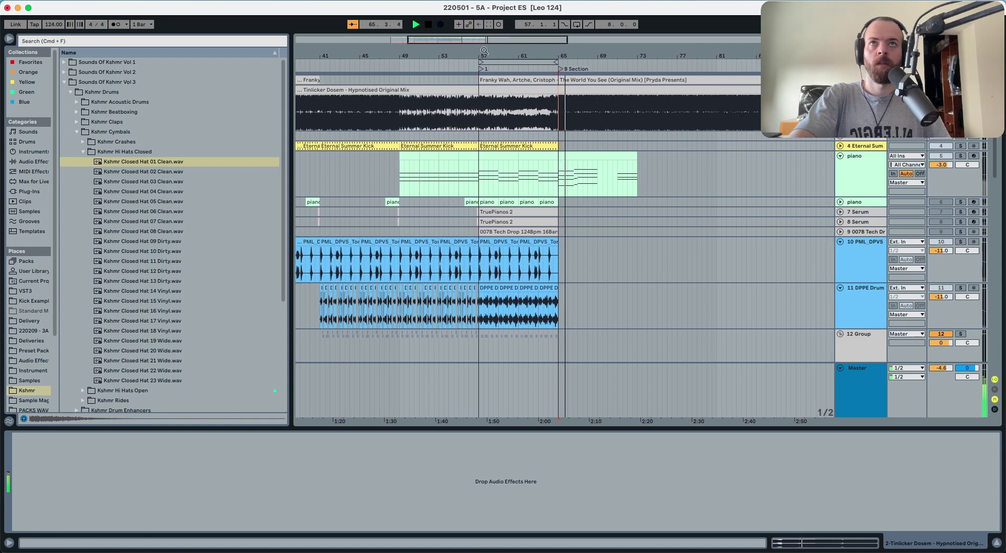
key(space)
Take the Eternal Summer Kick out of bars 57 to 65 and play the full arrangement leading into bar 57.
drag(529, 56, 647, 54)
scroll(535, 153, down, 10)
scroll(533, 149, left, 3)
scroll(533, 150, up, 10)
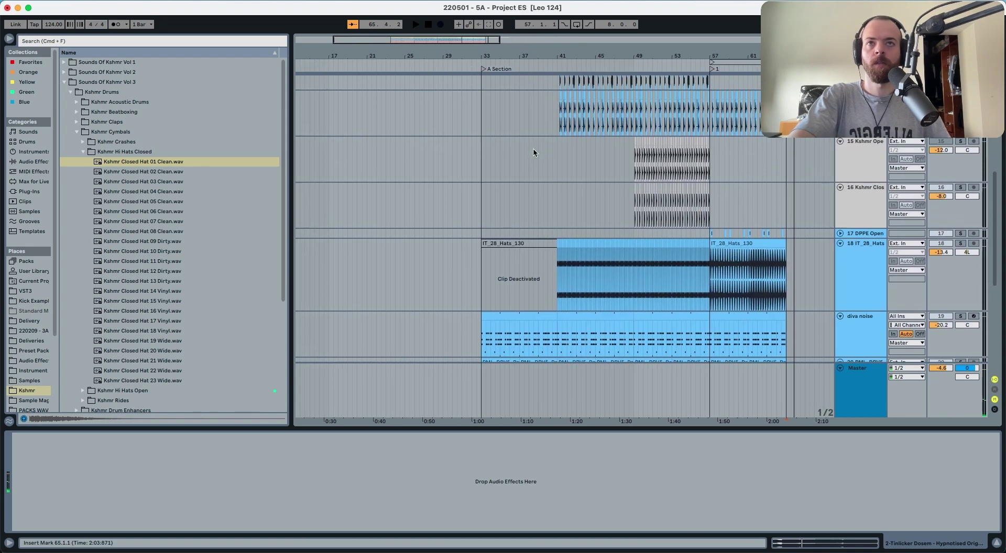
click(482, 185)
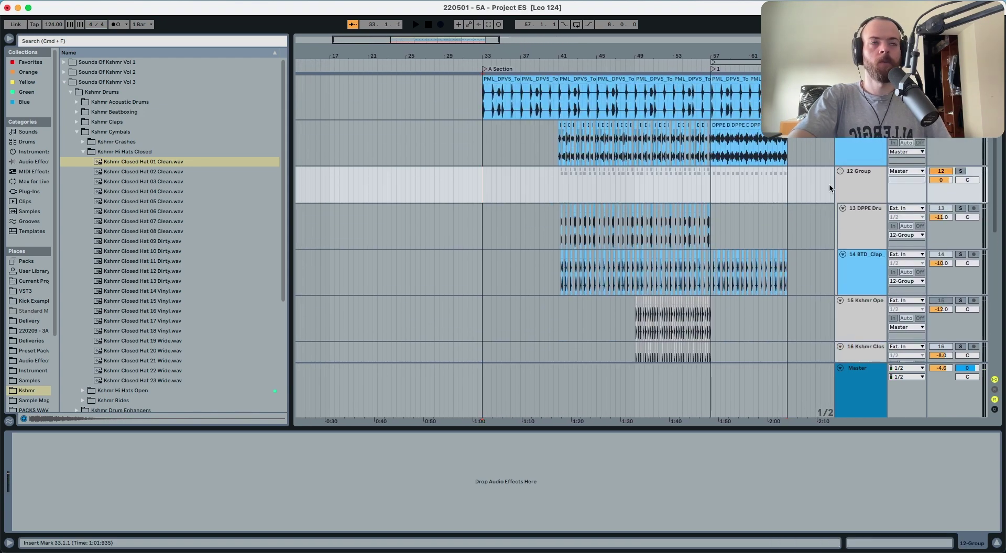
scroll(712, 183, up, 5)
scroll(712, 184, right, 2)
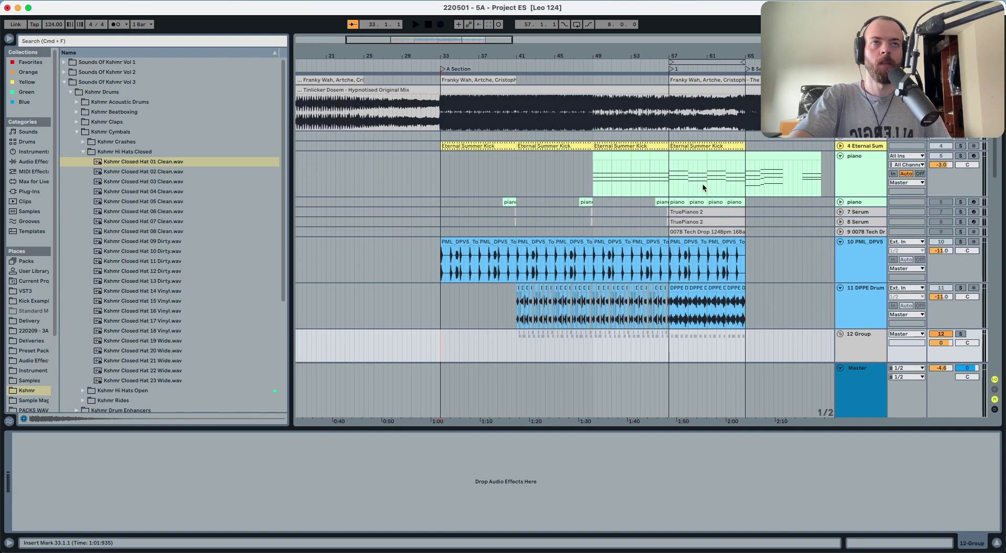
click(674, 148)
click(675, 147)
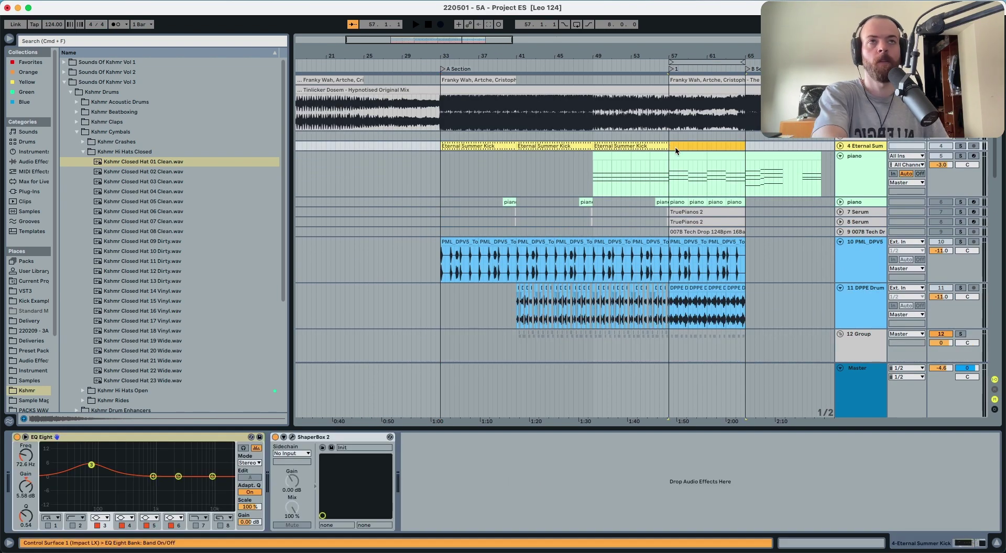
click(613, 61)
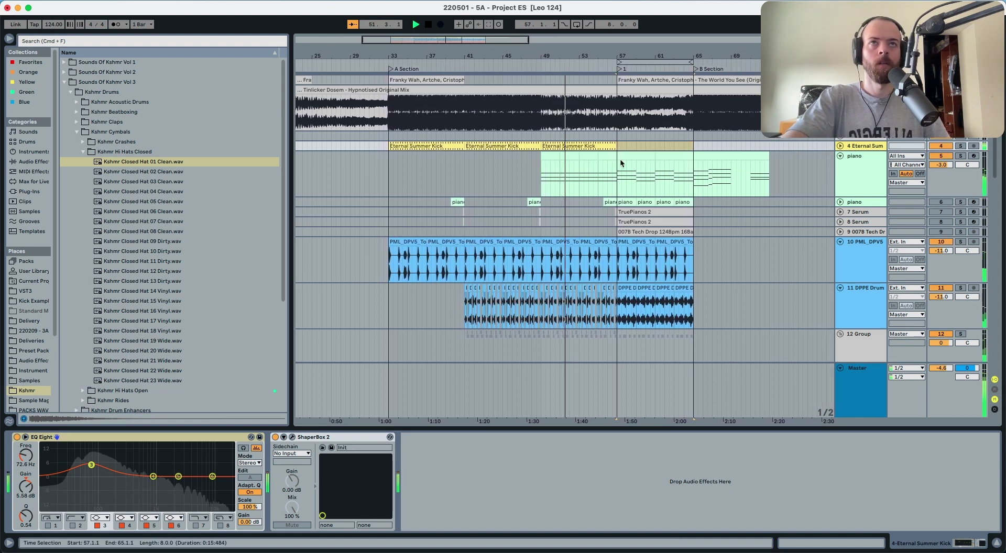
Duplicate the bar 49 to 57 sections of the IT_28_Hats loop and the closed hat tracks onto bars 57 to 65.
scroll(586, 178, down, 15)
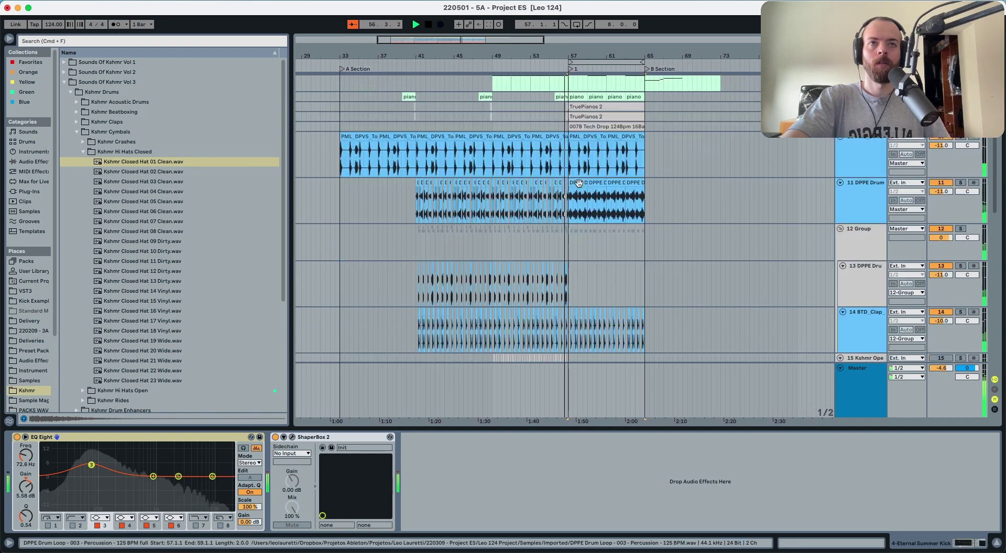
scroll(578, 182, down, 10)
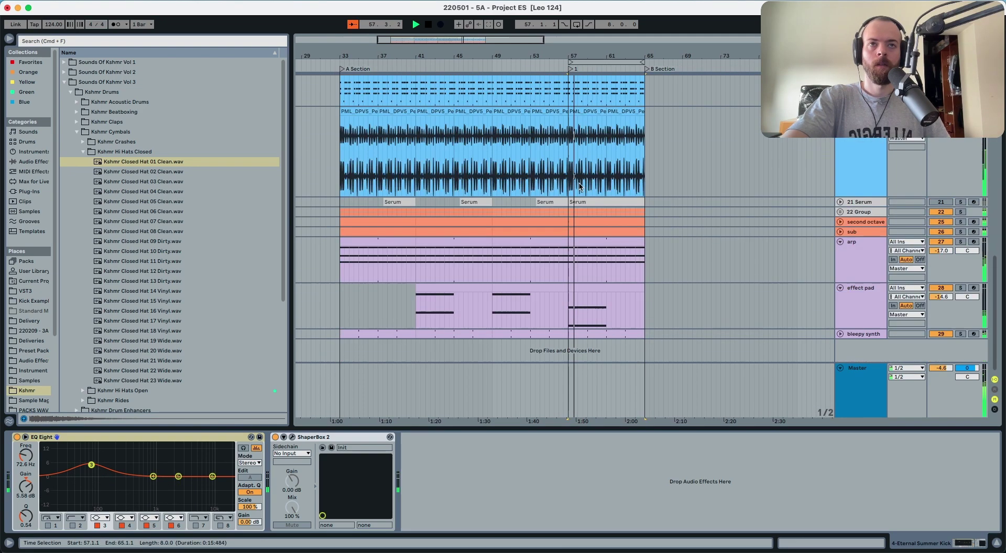
scroll(578, 182, up, 10)
scroll(579, 183, down, 1)
drag(568, 251, 481, 238)
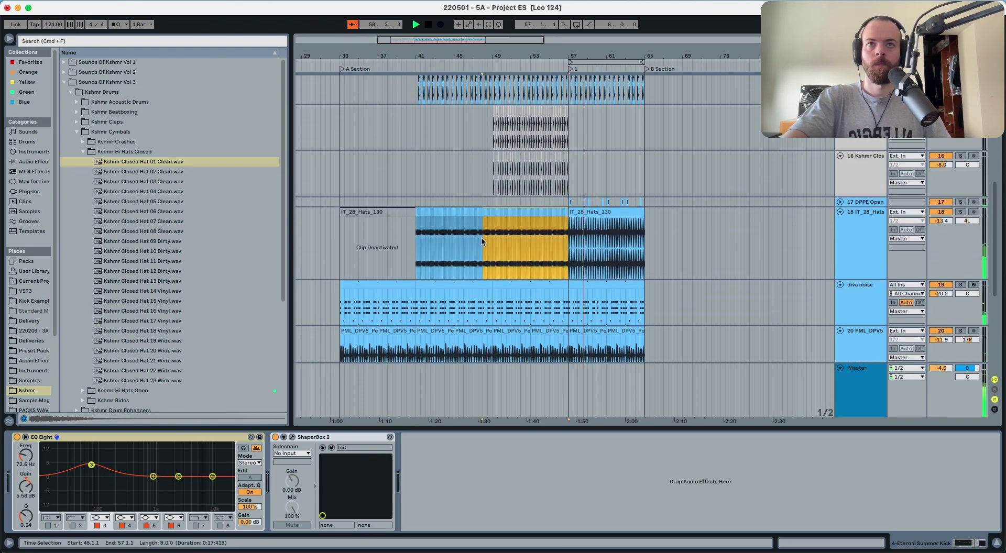
key(super+d)
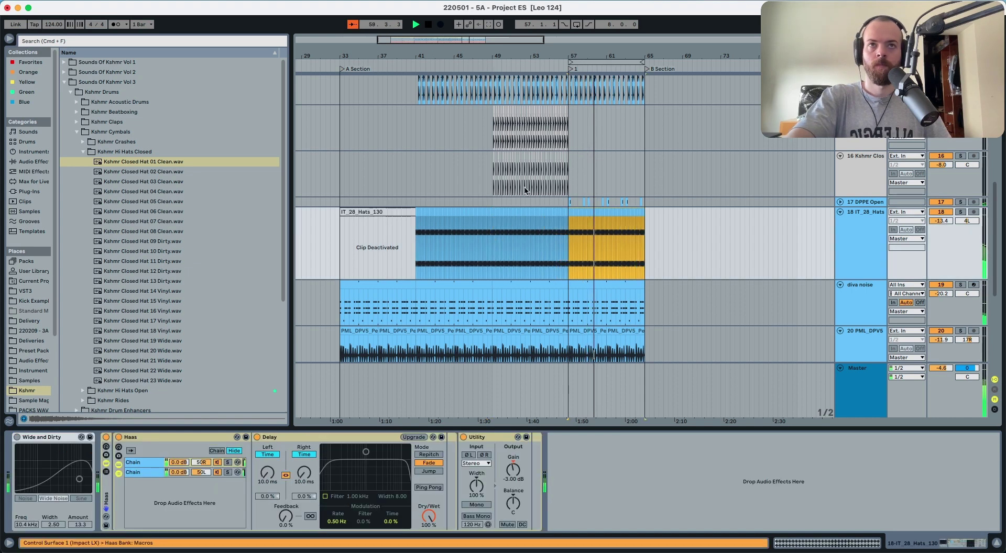
drag(493, 175, 567, 166)
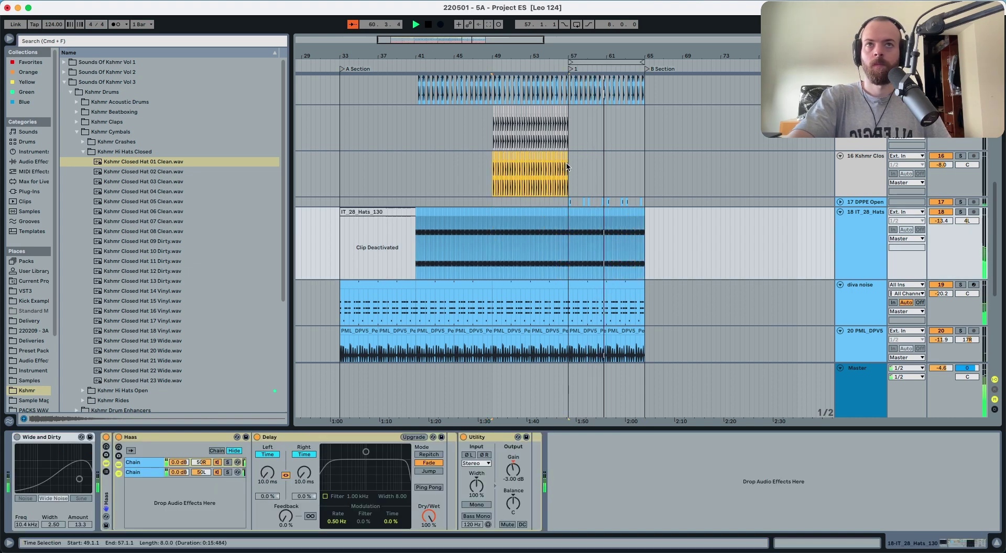
key(super+d)
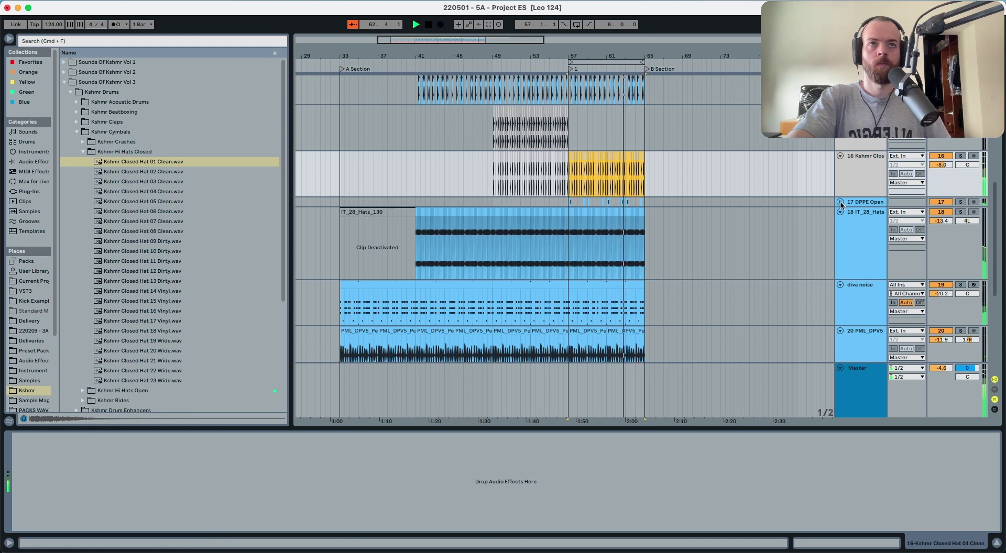
Restart playback from bar 41 to listen to the drums building up with the extended hats.
scroll(561, 190, up, 5)
scroll(561, 189, left, 5)
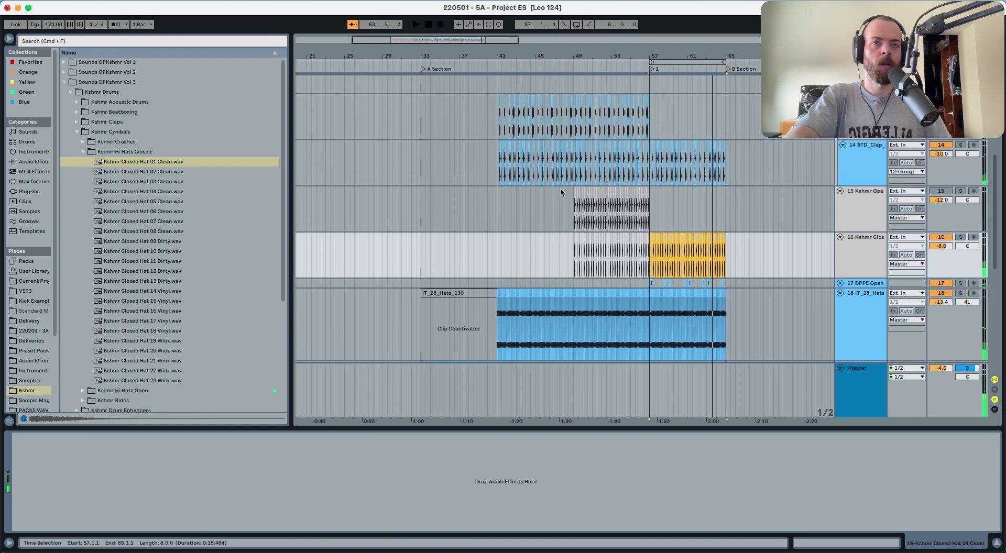
click(494, 211)
scroll(497, 204, up, 3)
key(space)
scroll(608, 212, left, 3)
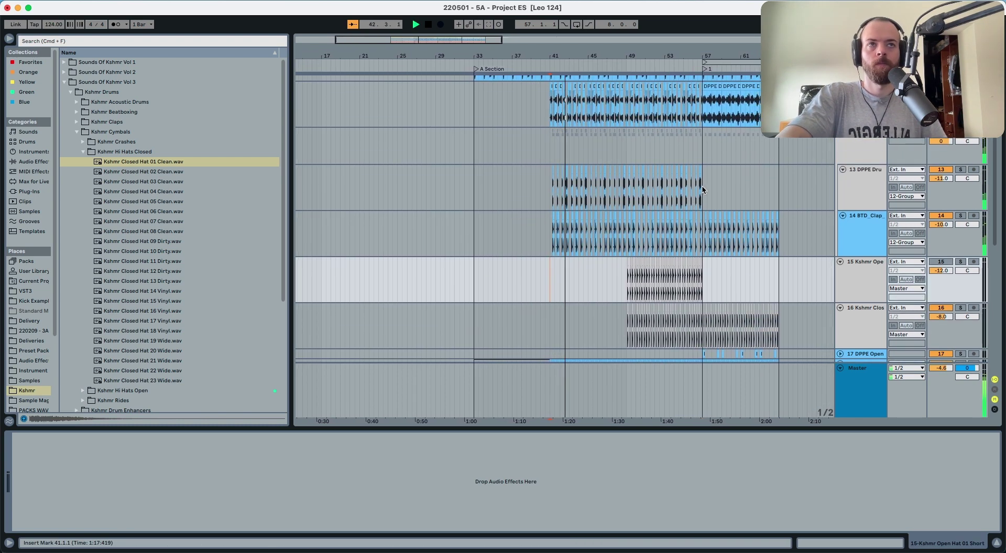
Delete the DPPE drum loop clips between bars 57 and 65 on track 11.
scroll(681, 171, up, 3)
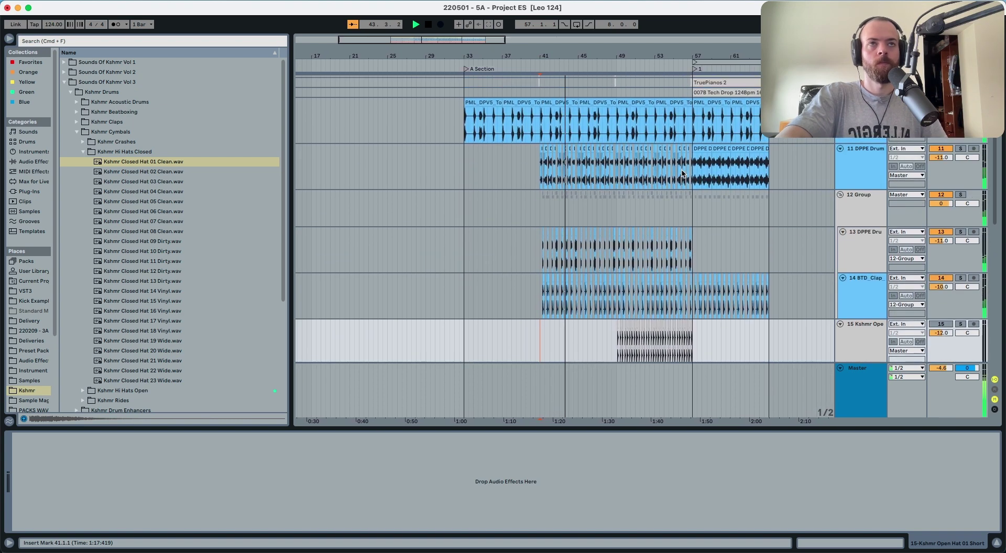
drag(689, 165, 767, 168)
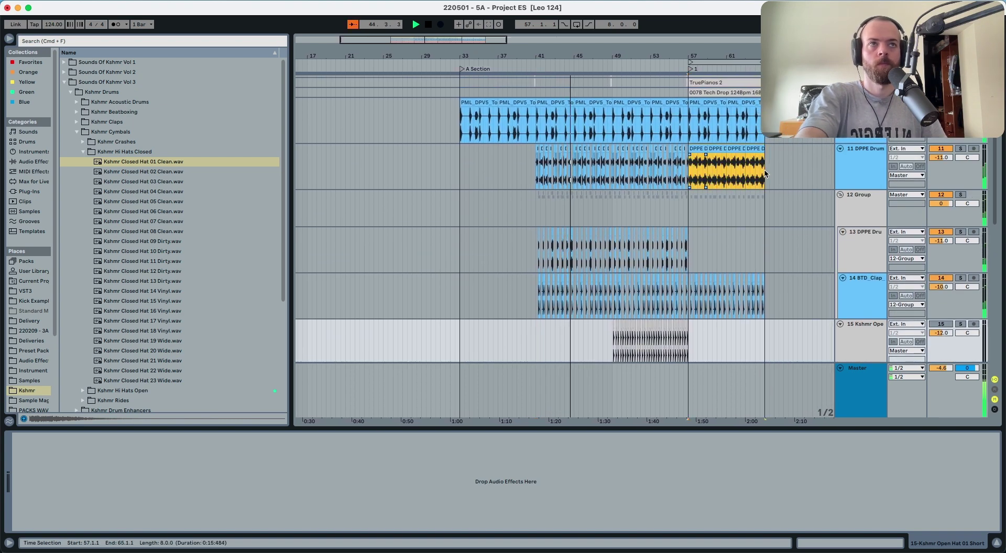
key(Delete)
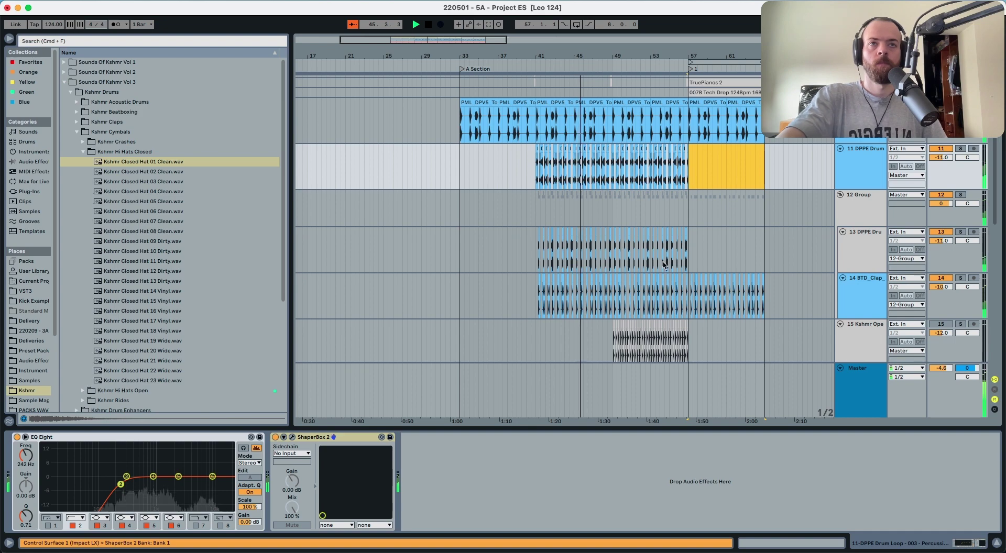
Duplicate bars 49 to 57 of the DPPE drum loop and the grouped drum and clap tracks onto bars 57 to 65.
drag(601, 56, 602, 86)
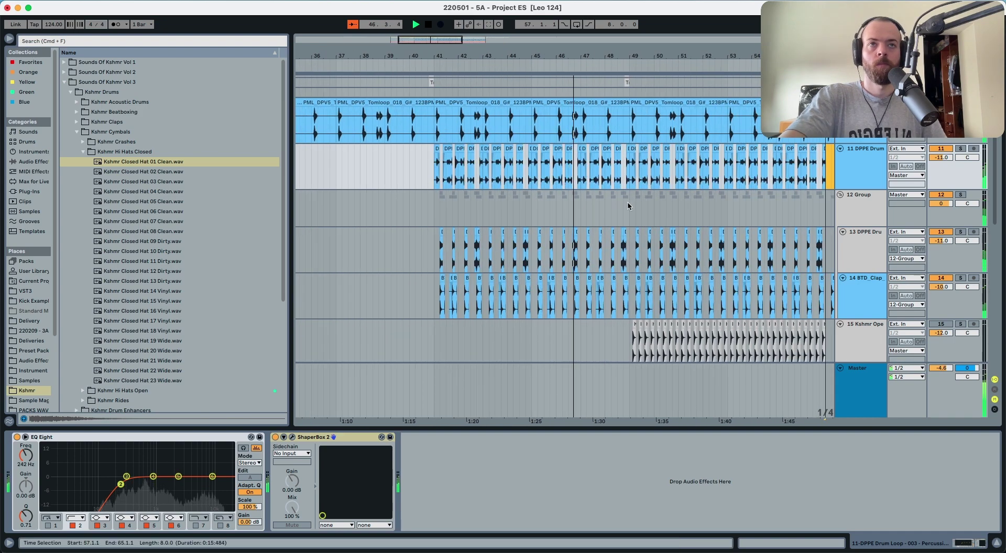
scroll(627, 202, right, 6)
drag(680, 170, 487, 293)
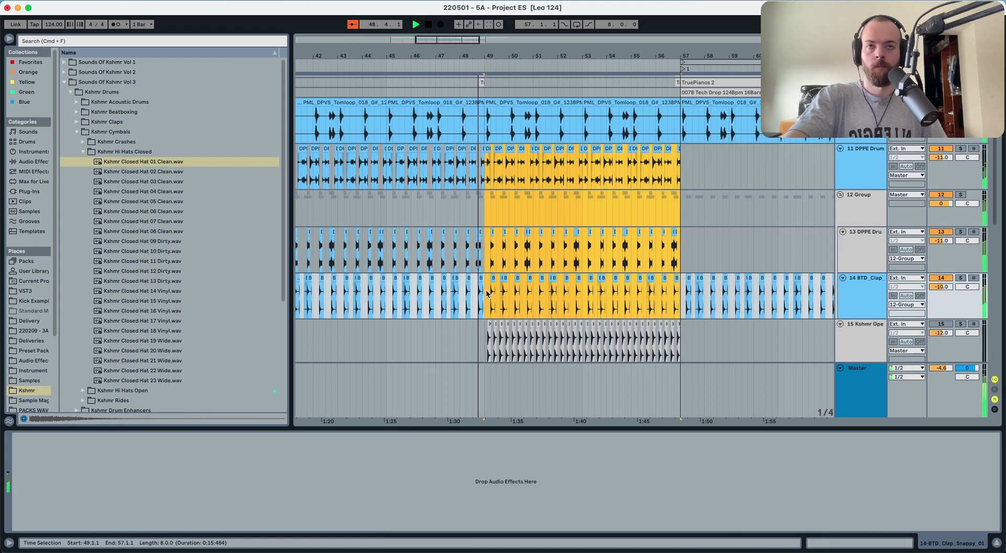
key(super+d)
drag(422, 56, 520, 45)
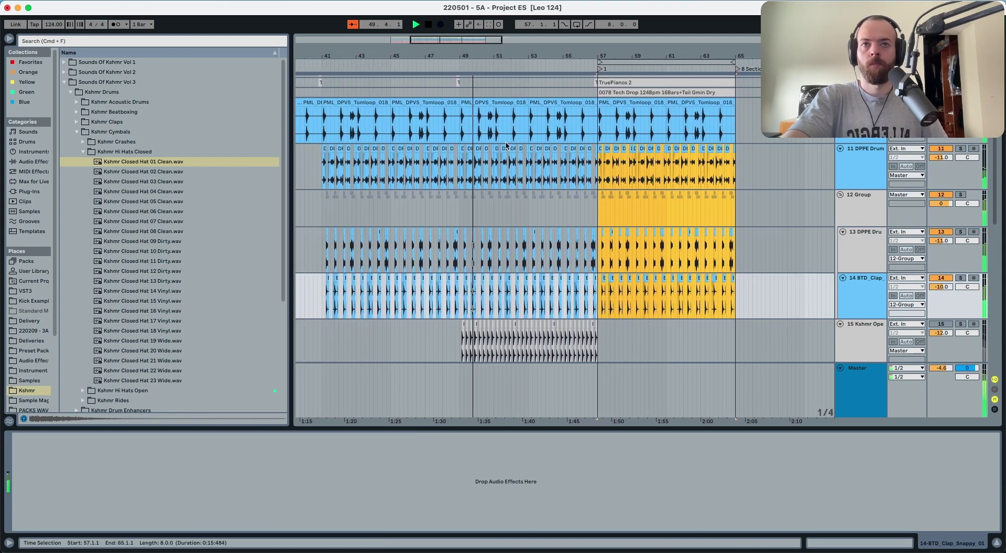
Play from bar 49 and set the Kshmr Open Hat track's volume to -11.0 dB.
scroll(565, 220, down, 6)
scroll(564, 220, left, 3)
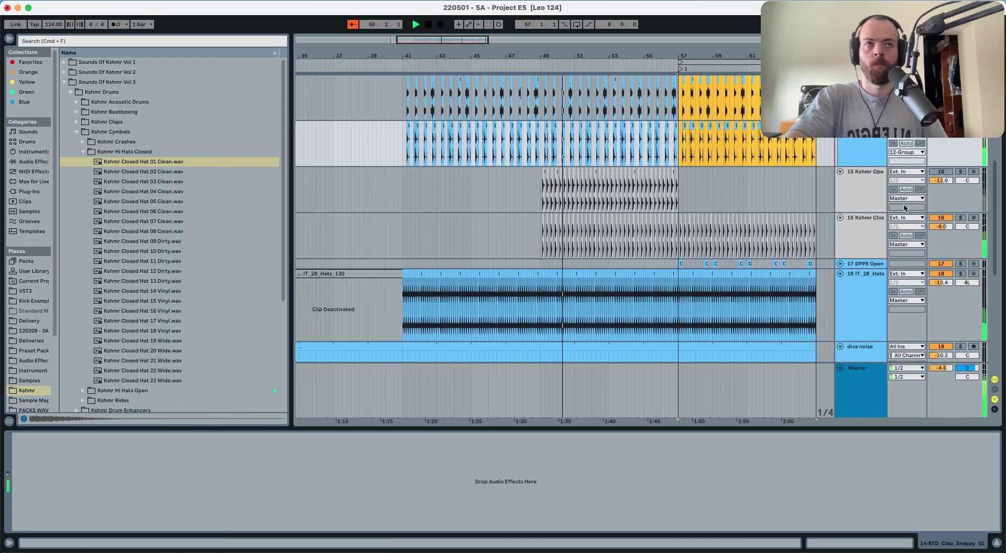
key(space)
click(870, 231)
click(870, 198)
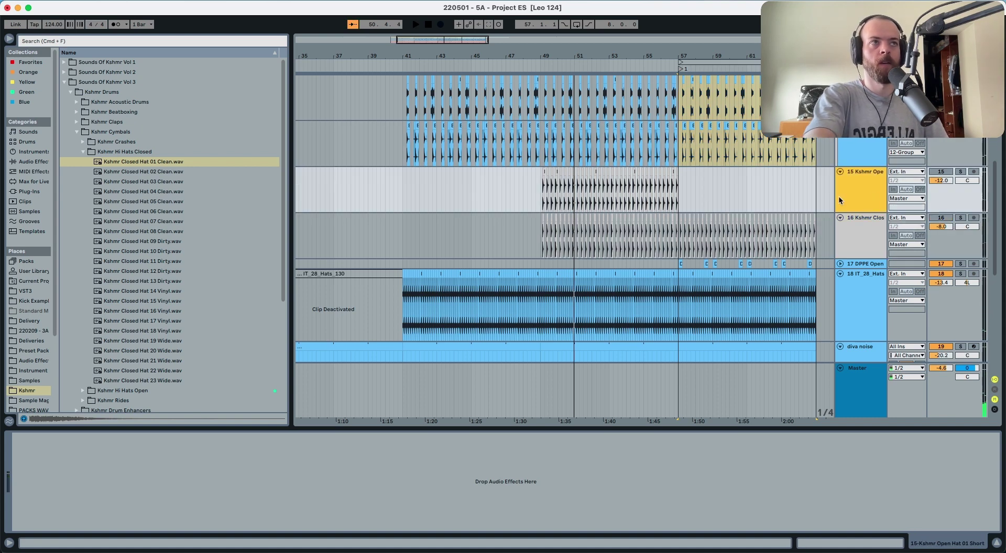
click(541, 194)
key(space)
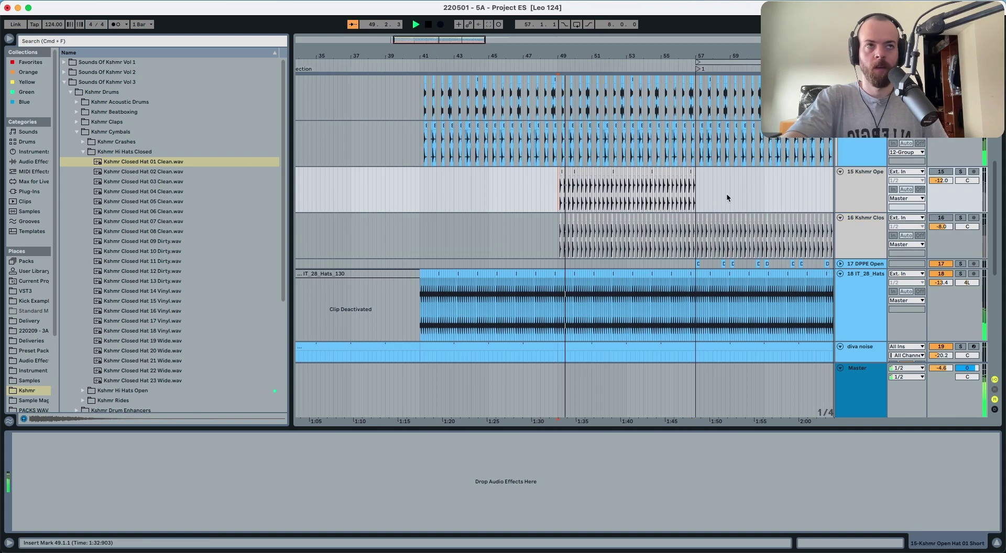
click(854, 193)
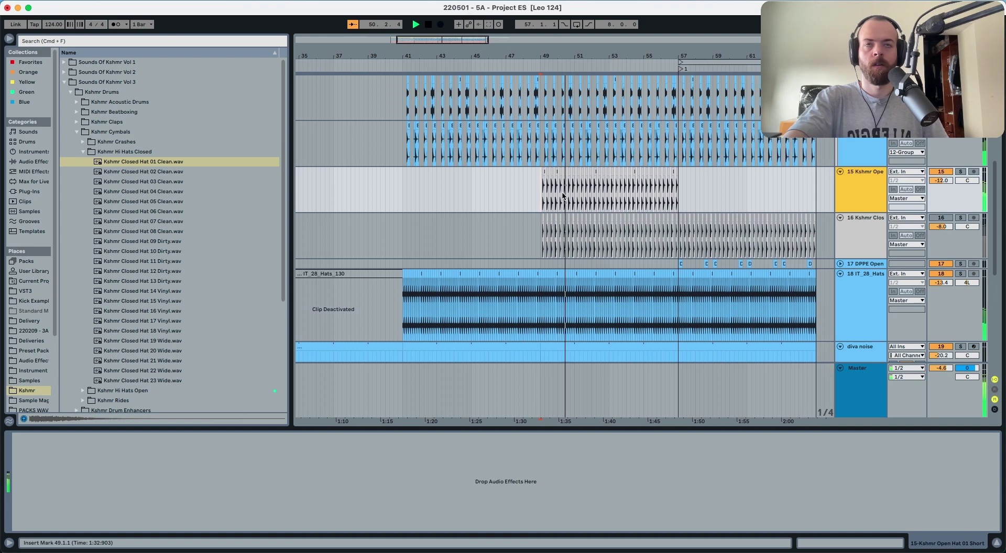
click(936, 181)
key(Up)
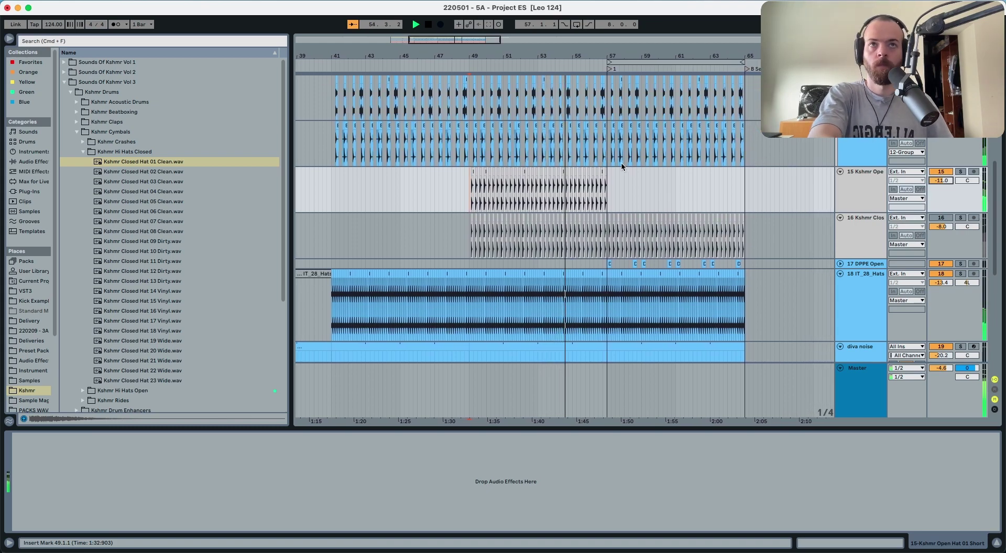
Review the tracks around bar 57 during playback and insert a new audio track below the bleepy synth track.
drag(503, 56, 603, 43)
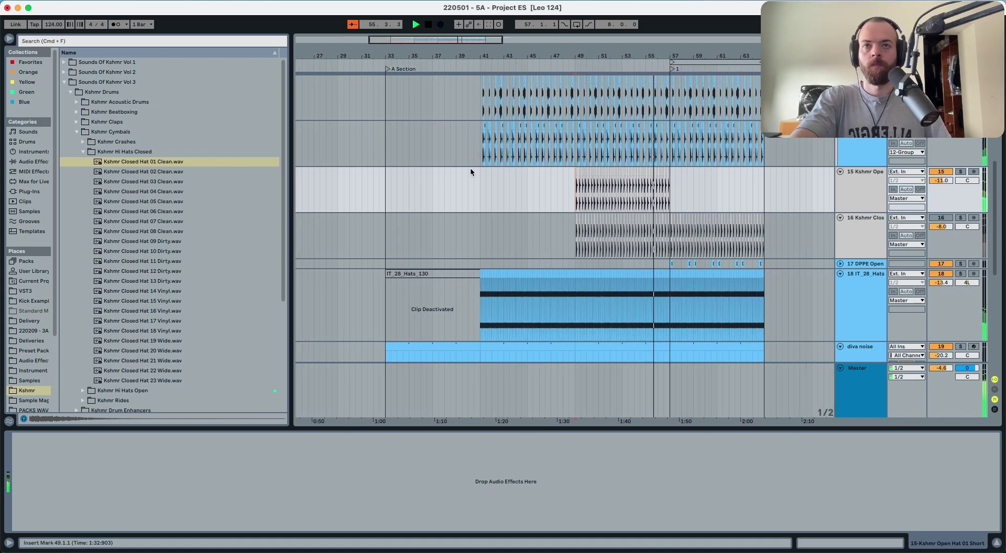
scroll(471, 169, down, 6)
scroll(471, 169, up, 12)
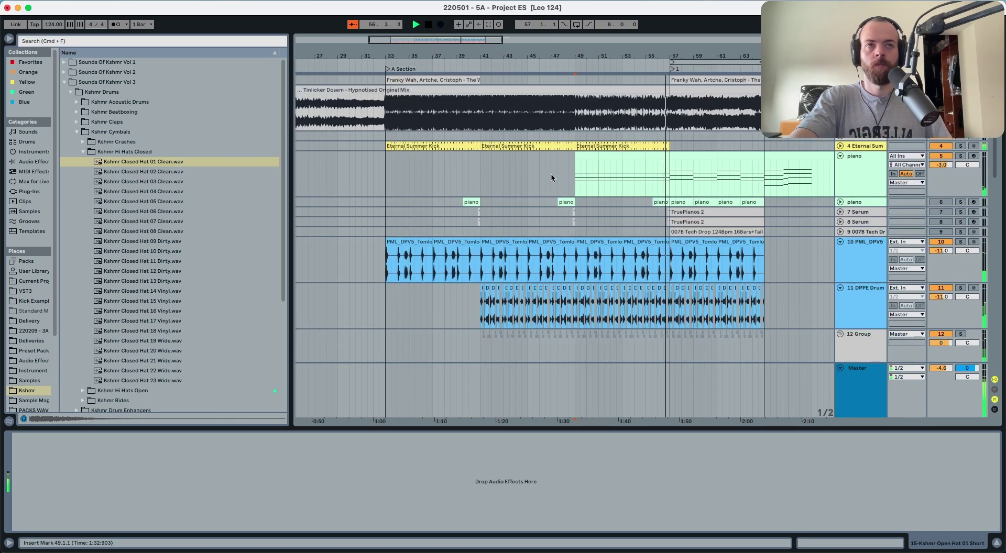
scroll(553, 177, down, 4)
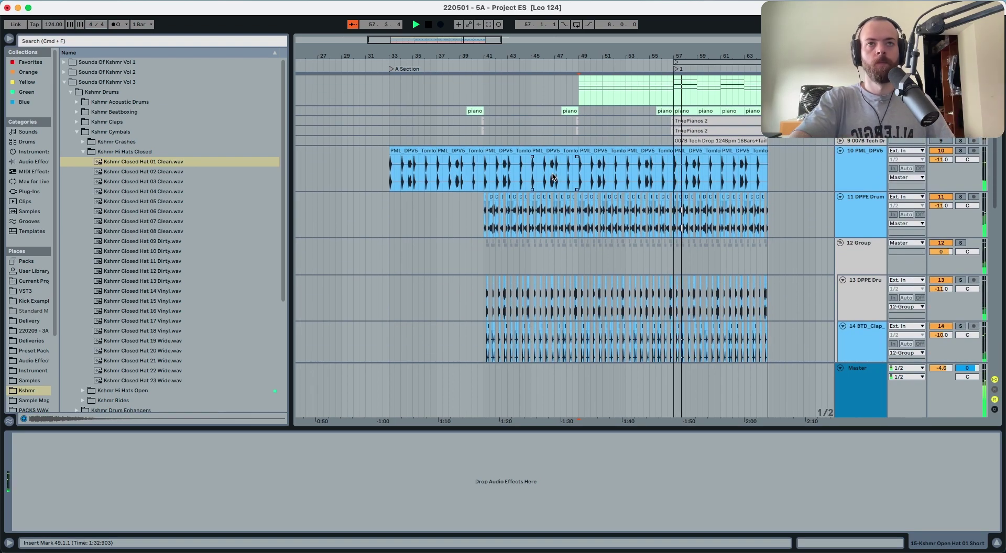
scroll(554, 188, down, 8)
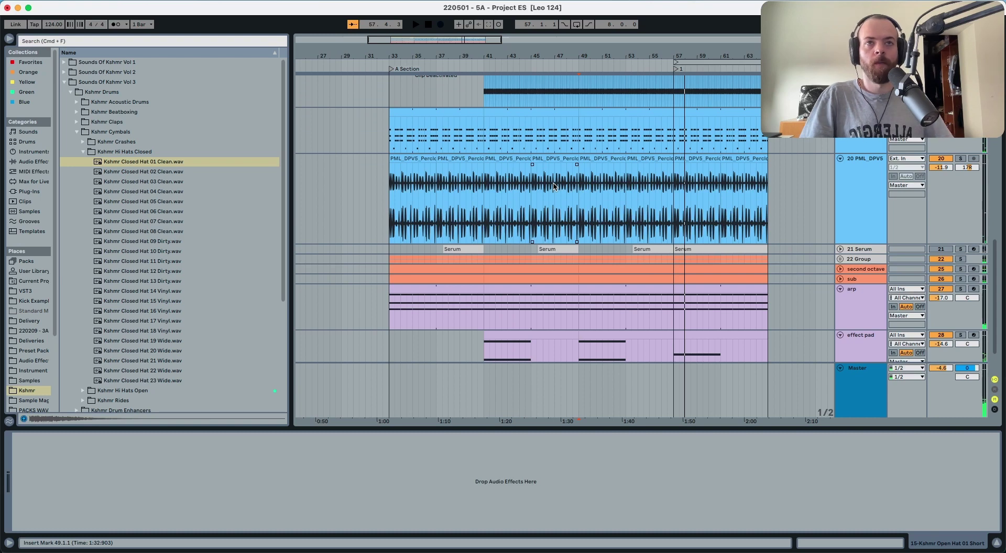
scroll(554, 186, down, 2)
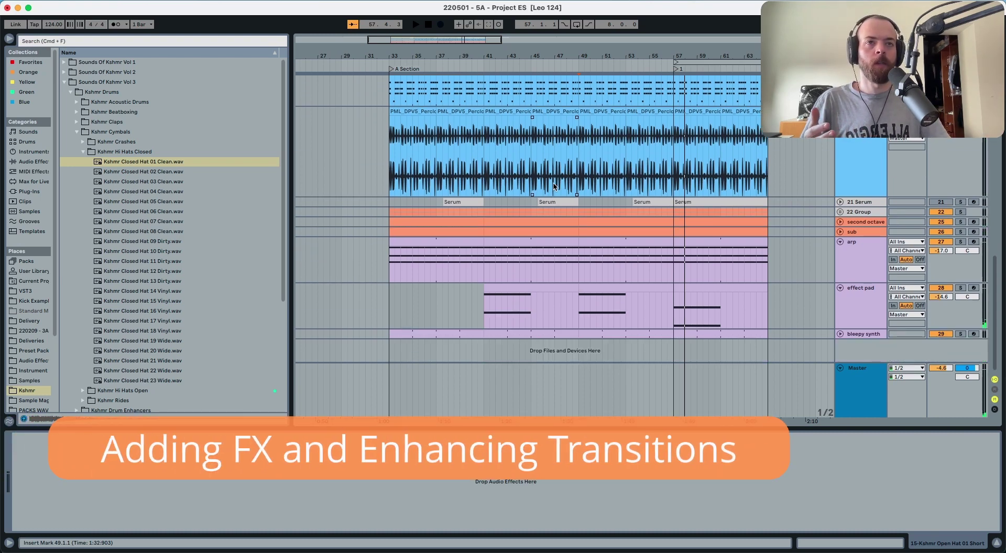
click(863, 334)
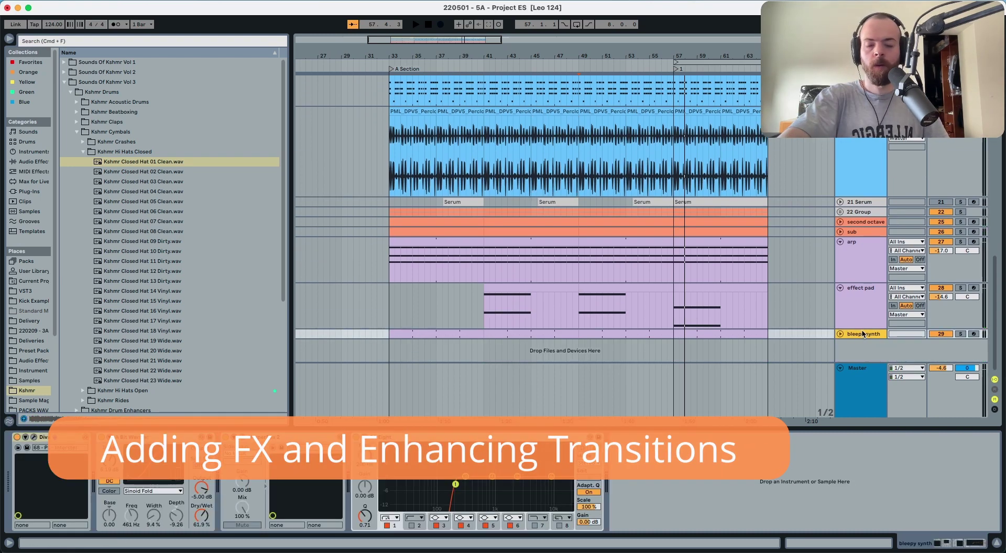
key(super+t)
Collapse the open Kshmr sample folders in the browser up to Sounds Of Kshmr Vol 3.
click(189, 203)
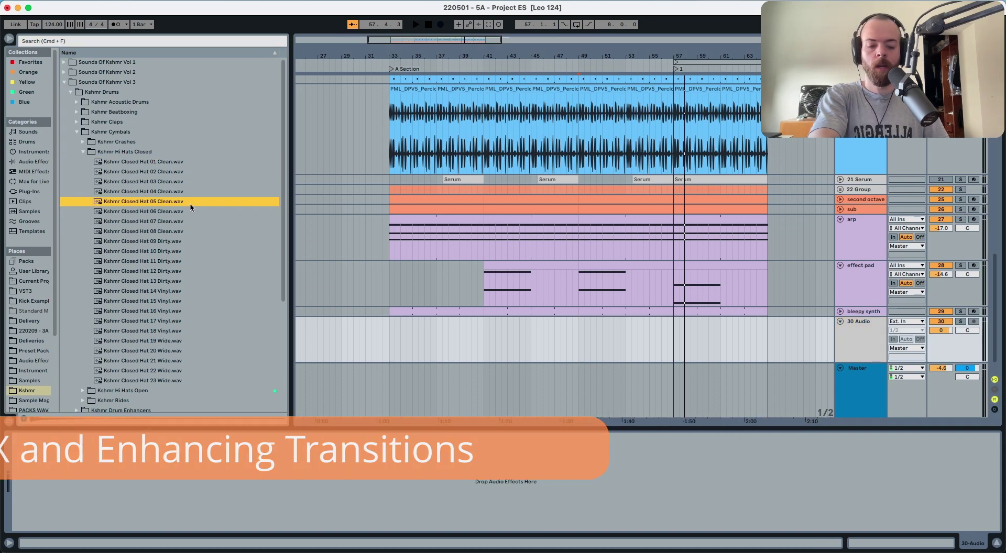
key(Left)
key(Left)
key(Left)
key(Left)
key(Left)
key(Left)
key(Left)
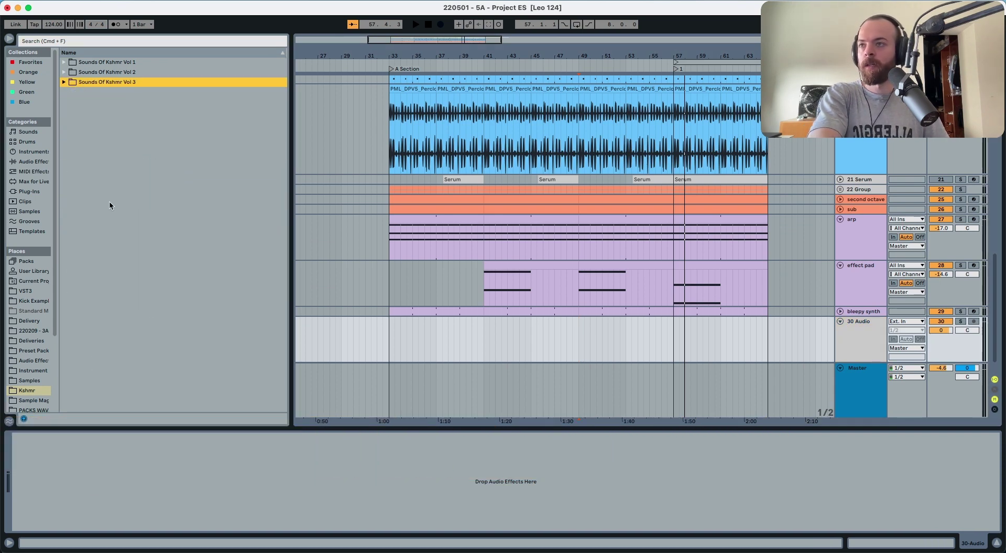
Search the Samples folder for "aa best" and place the Aa-Best Ever cymbal at bar 33 on the new audio track.
scroll(33, 354, down, 5)
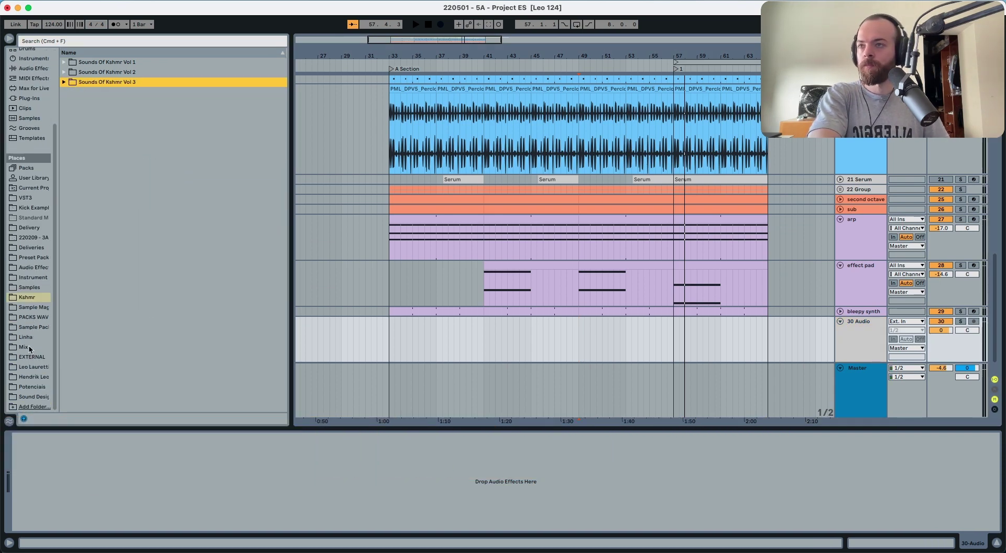
click(29, 288)
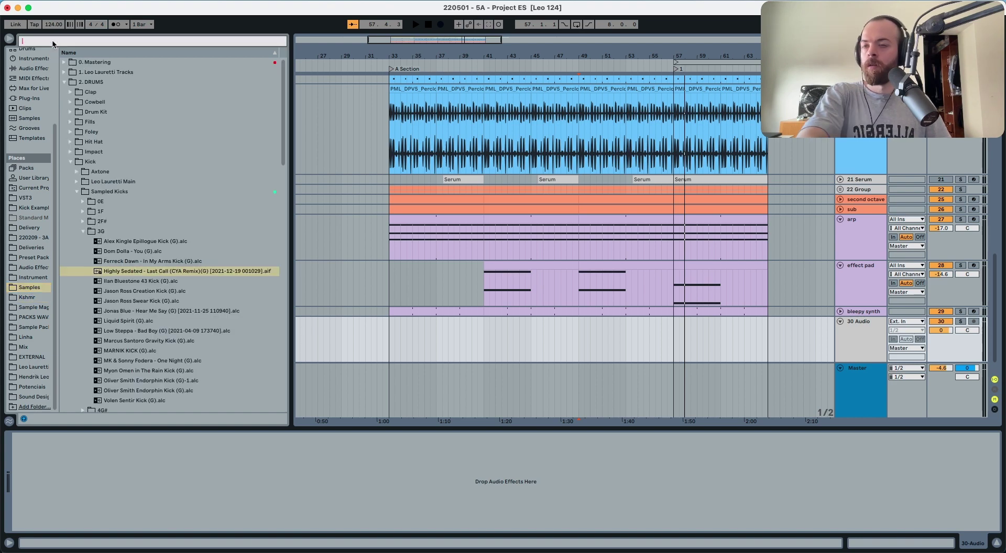
click(52, 41)
text(aa best)
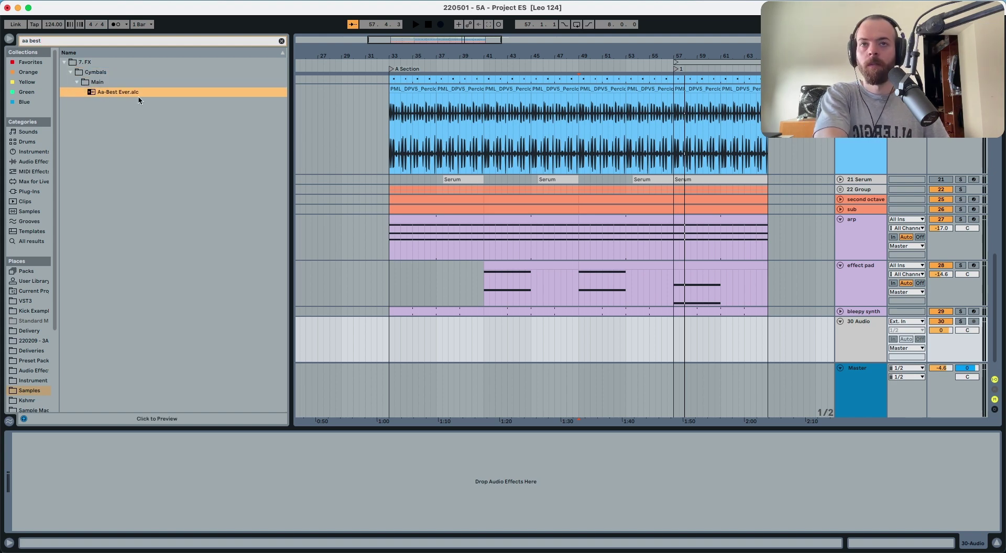
drag(139, 99, 389, 325)
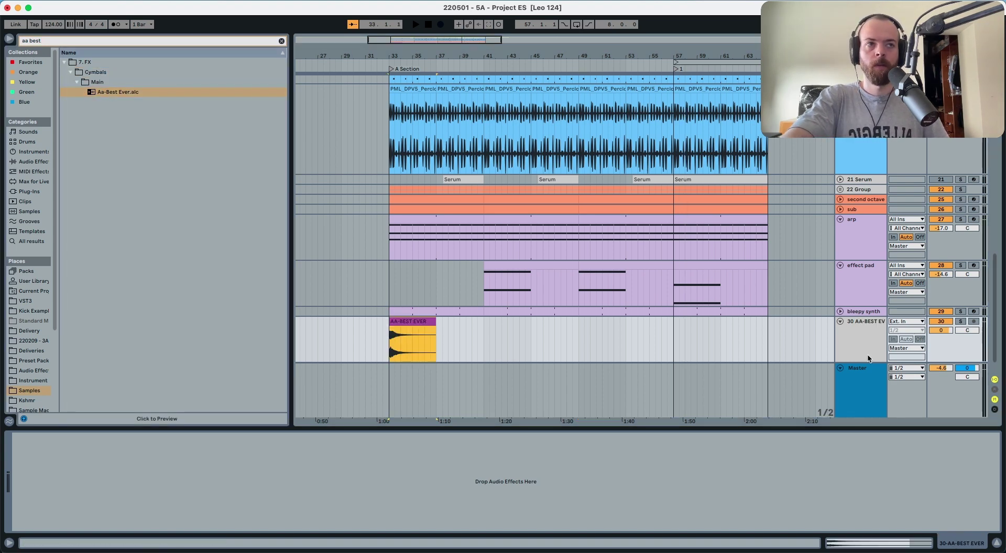
Add another audio track, search for "impact 34" and place Ves2 Fx Impact 34.wav on it at bar 33.
key(super+t)
double_click(61, 44)
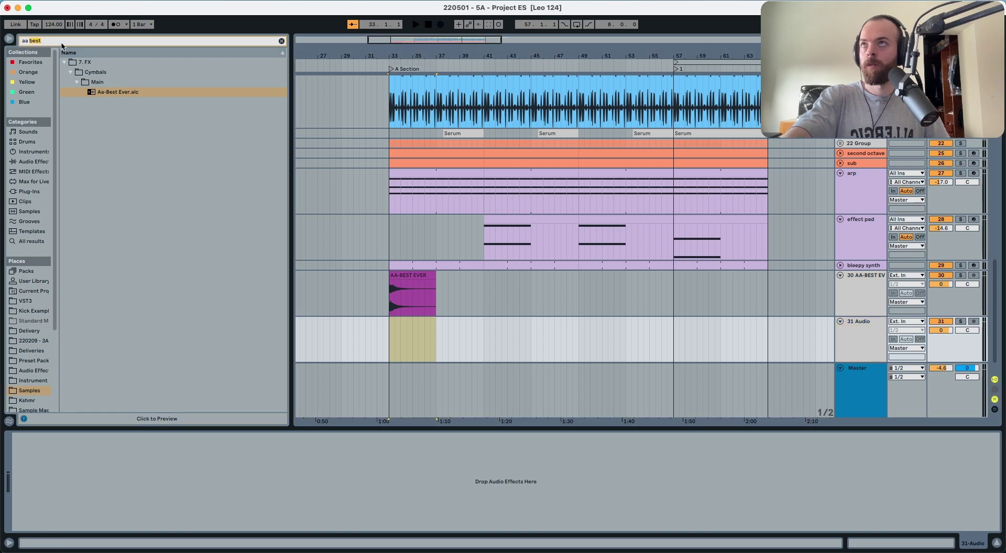
text(impact 34)
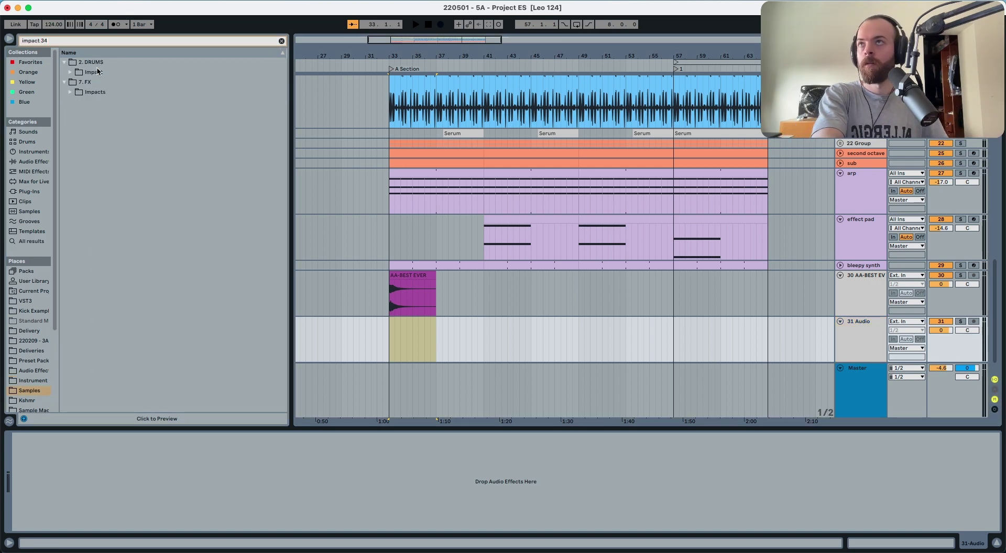
click(97, 72)
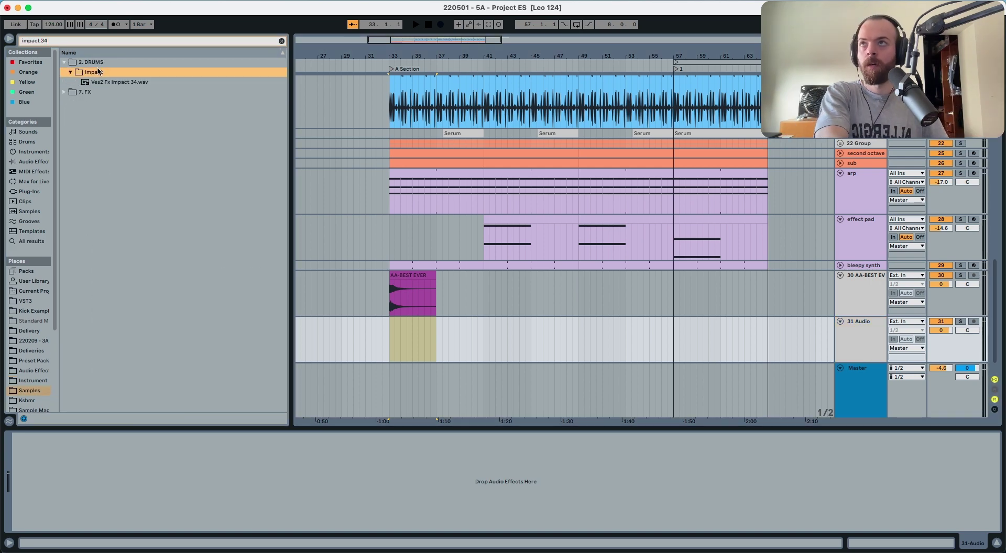
drag(426, 337, 392, 337)
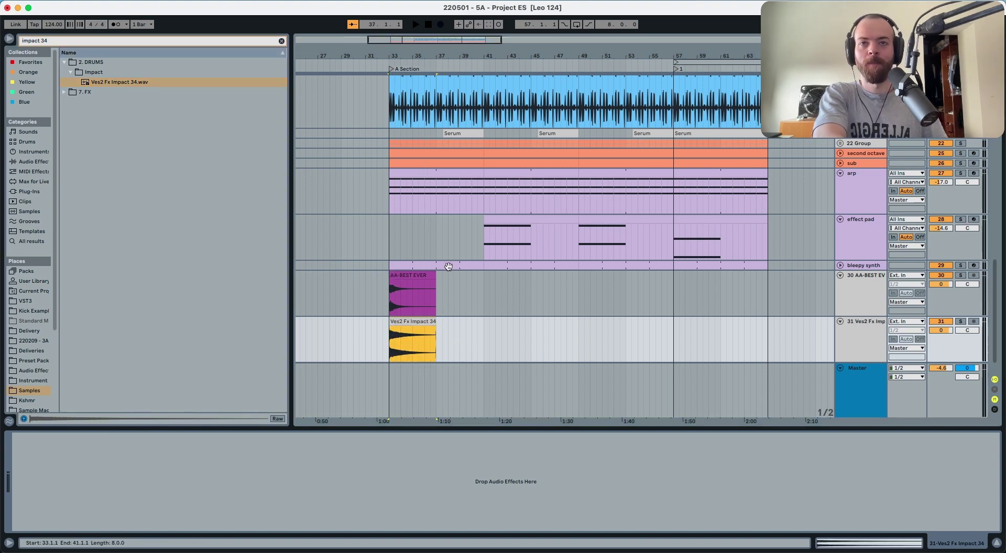
Set the Ves2 Fx Impact 34 track to -24.4 dB and the AA-BEST EVER track to -11.4 dB while playing from bar 33.
click(874, 336)
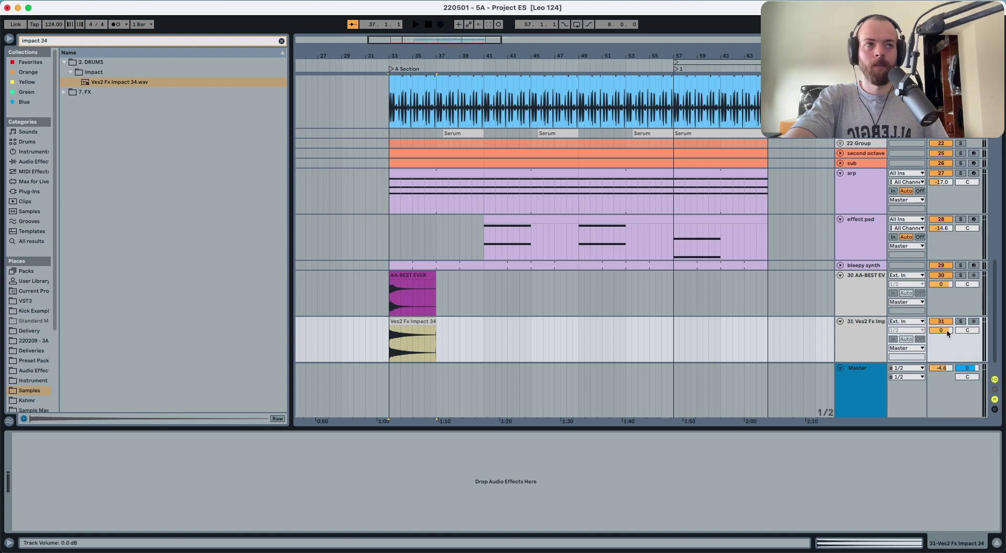
mouse_move(949, 333)
mouse_down()
mouse_move(948, 345)
mouse_move(941, 340)
mouse_up()
key(space)
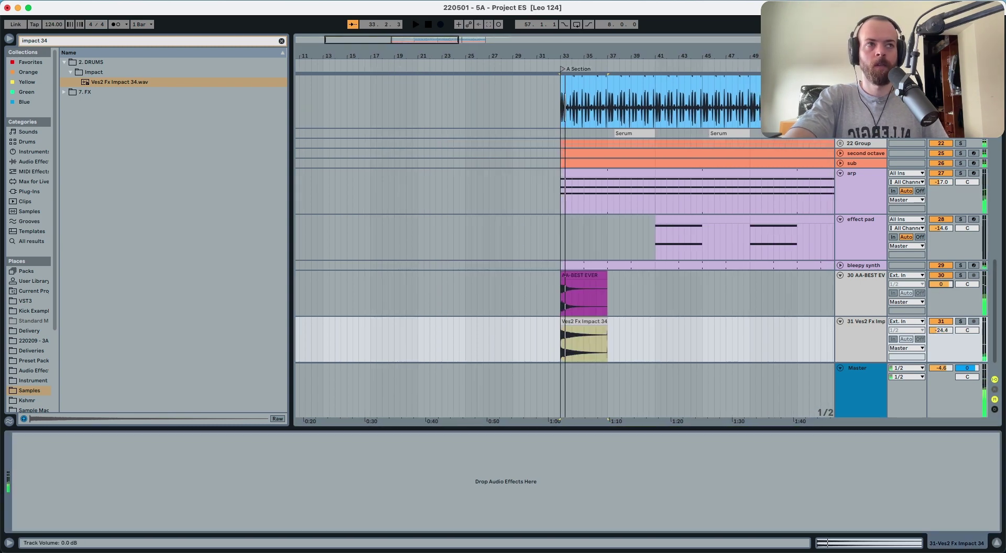
drag(941, 284, 941, 300)
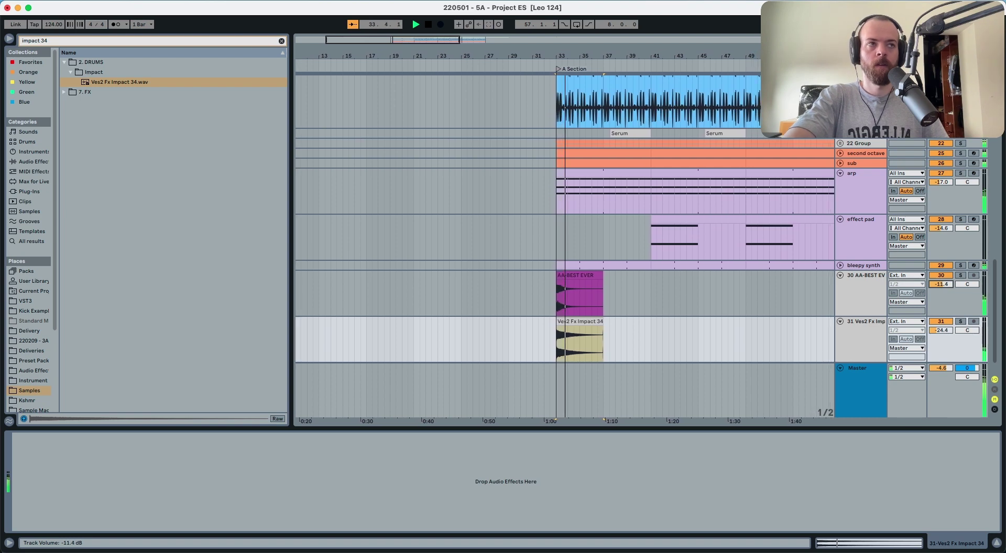
Select both effect clips at bar 33, lower the AA-BEST EVER track to -16.7 dB and replay the A Section opening.
click(569, 322)
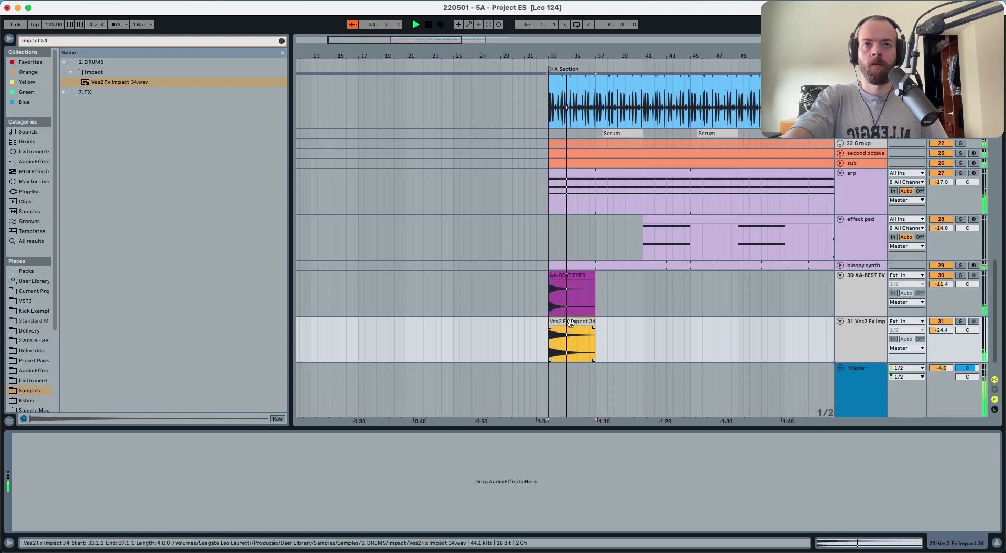
click(575, 283)
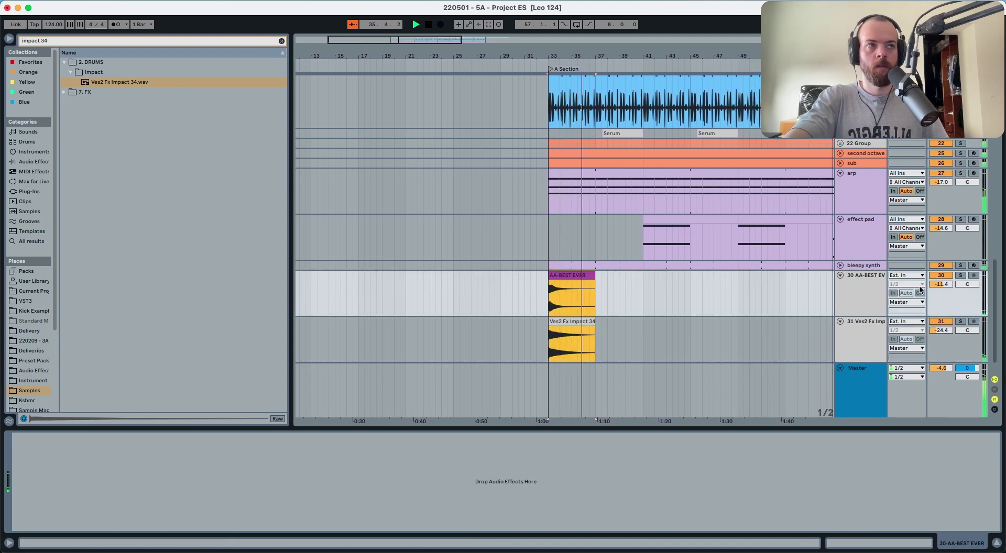
key(space)
key(space)
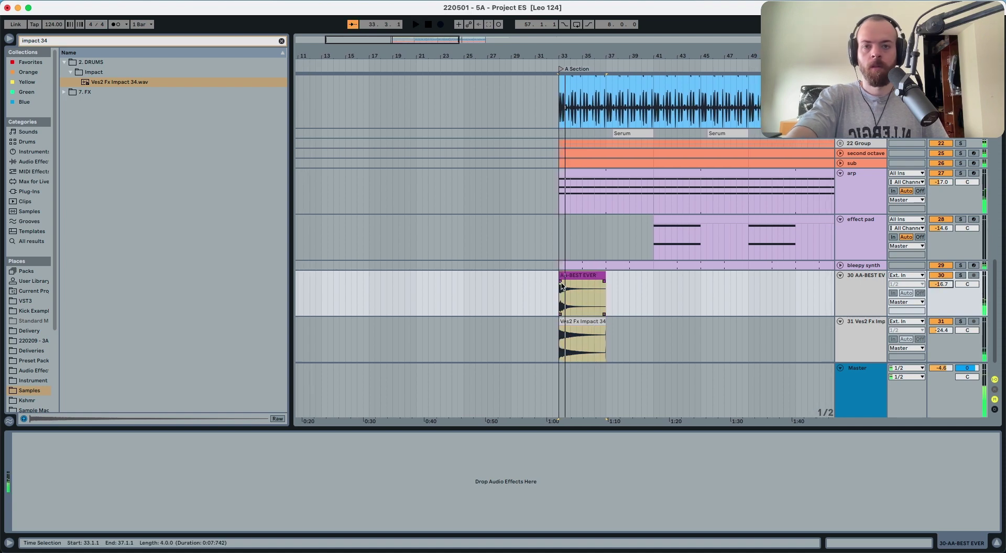
key(space)
Replay the A Section opening from bar 33, comparing it with the Tinlicker Dosem - Hypnotised reference track.
text(1)
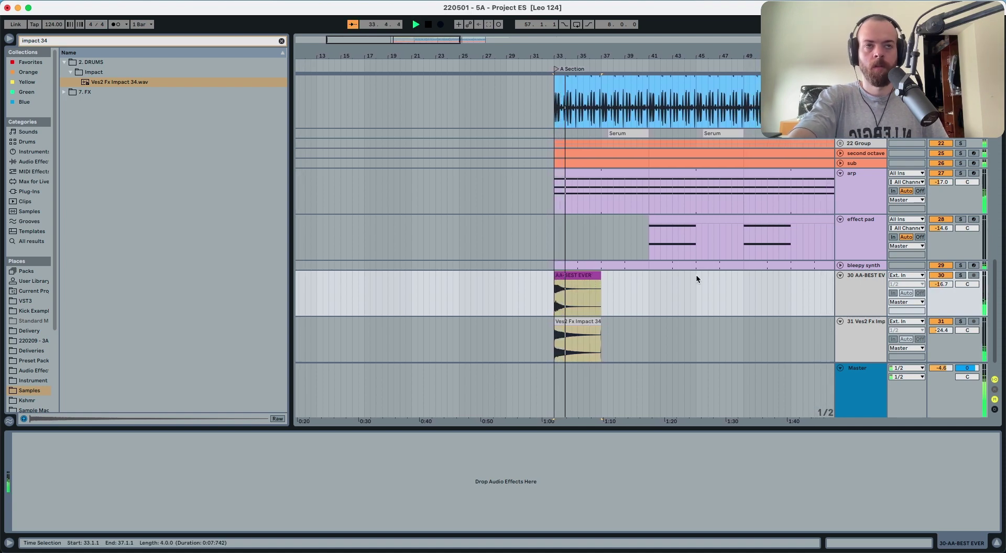
scroll(696, 278, up, 10)
key(super+k)
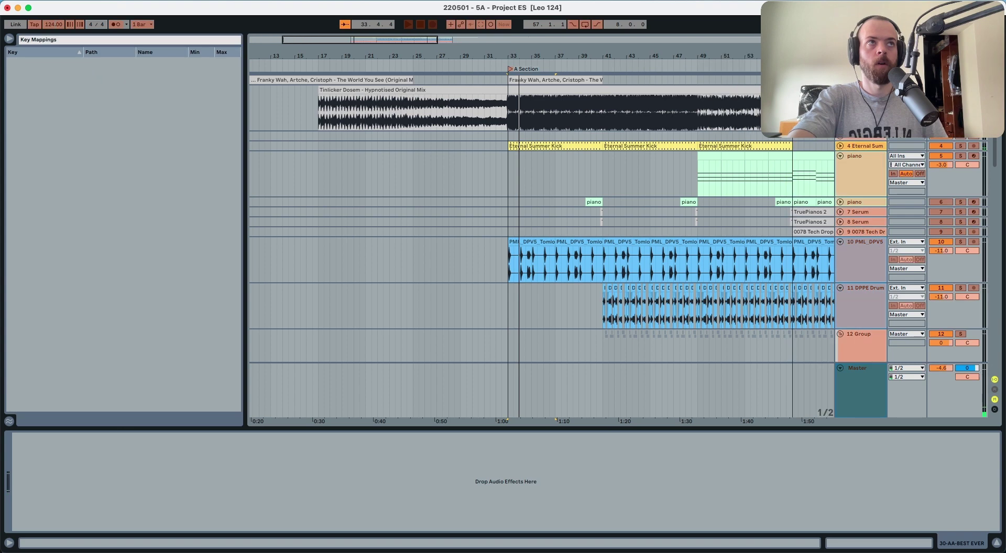
key(super+k)
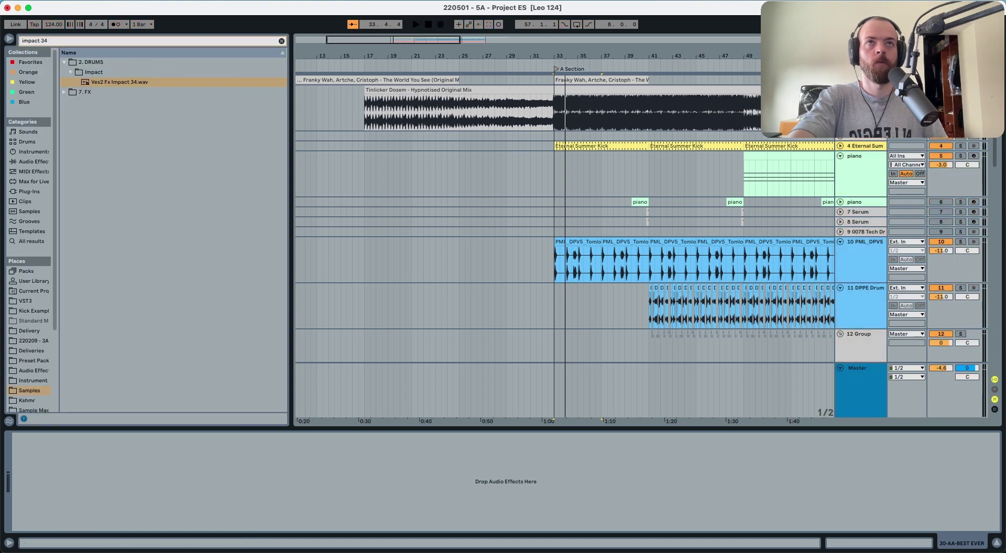
key(space)
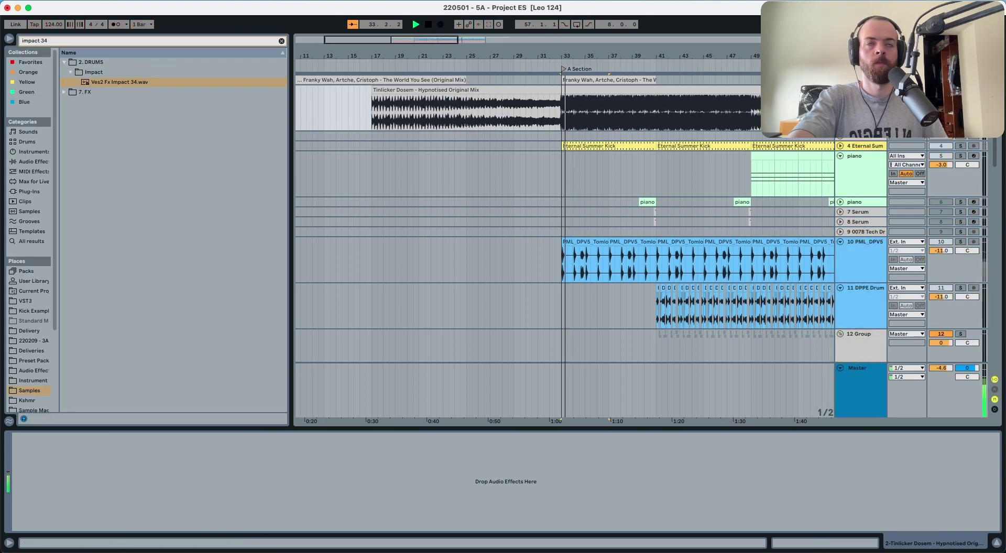
scroll(577, 236, down, 10)
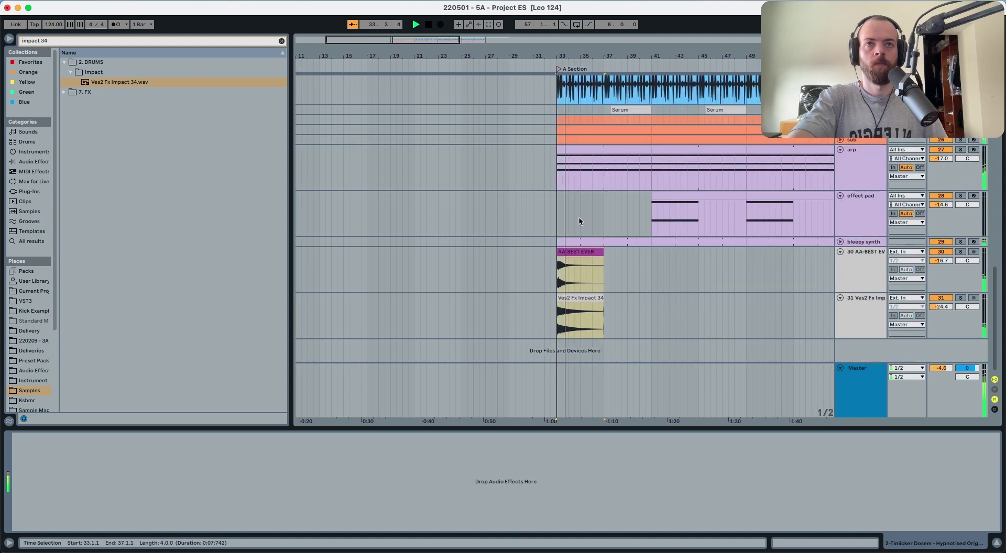
Duplicate the AA-BEST EVER and Ves2 Fx Impact 34 clips to bars 37 to 41, reverse the copies and select both pairs.
click(567, 298)
shift+click(571, 253)
key(super+d)
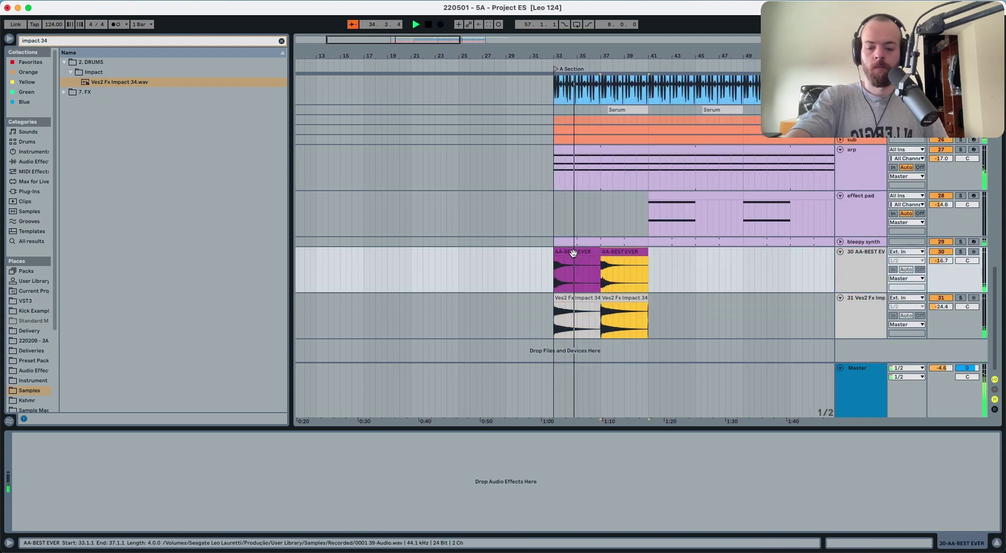
key(r)
shift+click(576, 252)
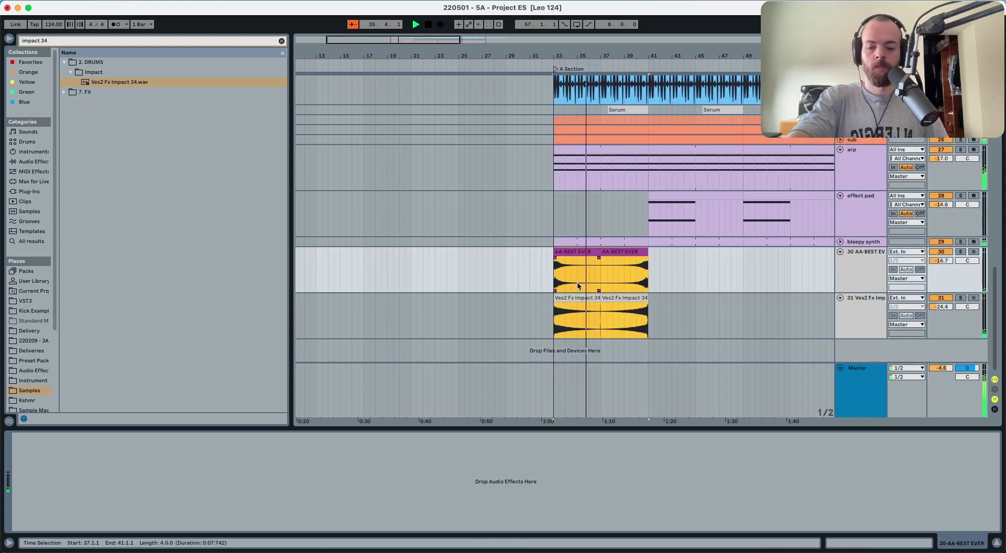
Repeat the forward-and-reversed effect clips three times up to bar 65, with AA-BEST EVER at -18.9 dB and Ves2 Fx Impact 34 at -19.4 dB.
key(super+d)
key(super+d)
key(super+d)
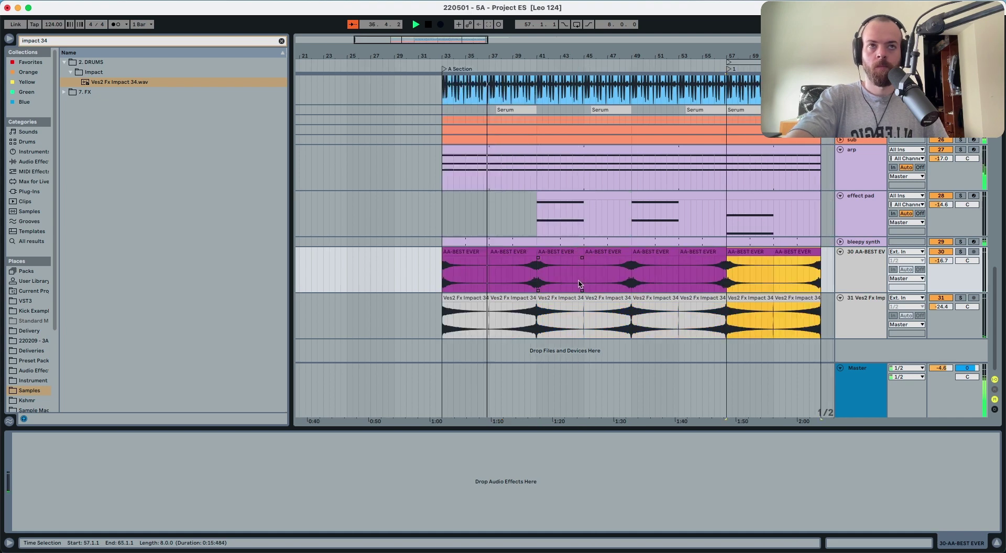
click(868, 272)
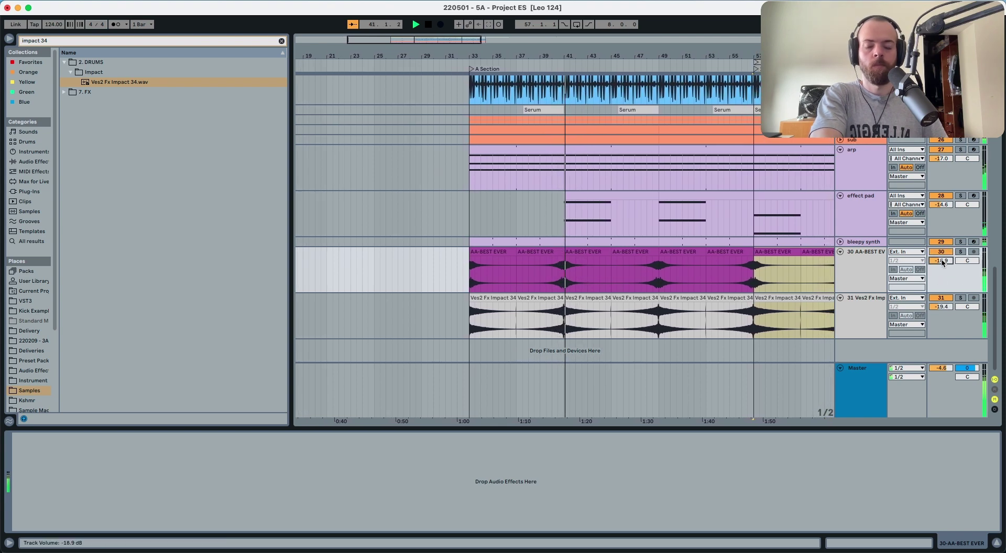
Examine the arrangement between bars 33 and 65 during playback, with the lower piano track unfolded to see its clips.
scroll(570, 211, up, 15)
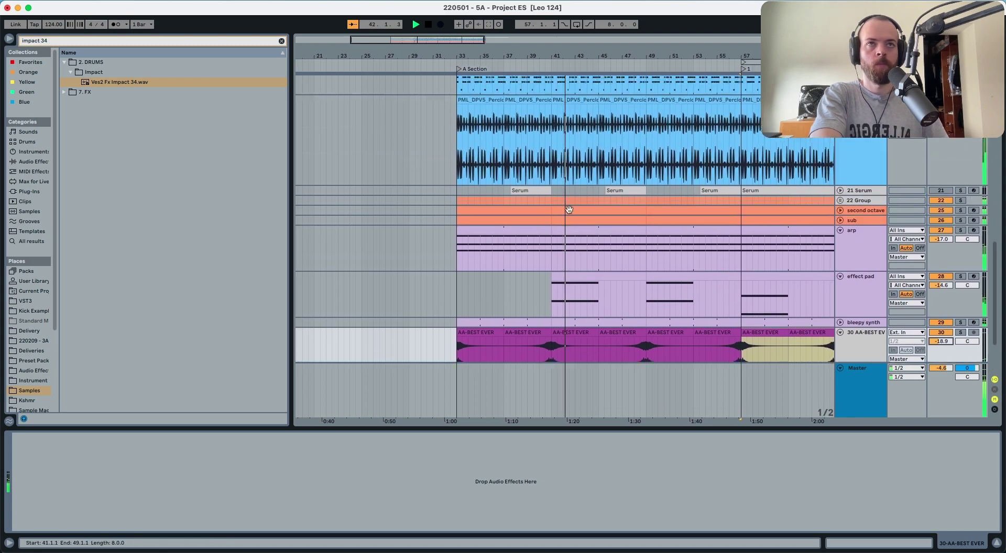
scroll(571, 213, up, 1)
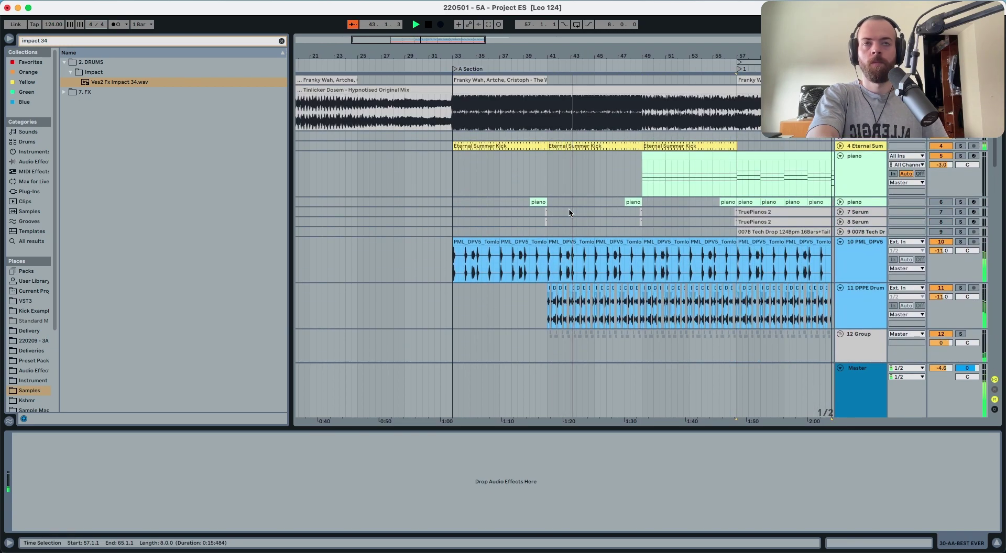
scroll(570, 214, down, 1)
scroll(570, 214, left, 1)
scroll(570, 214, up, 1)
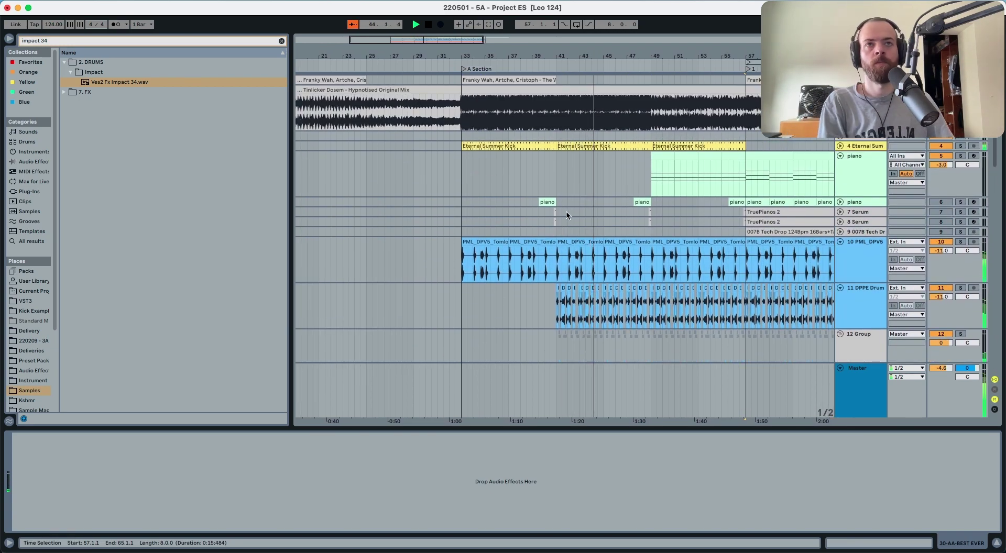
click(840, 202)
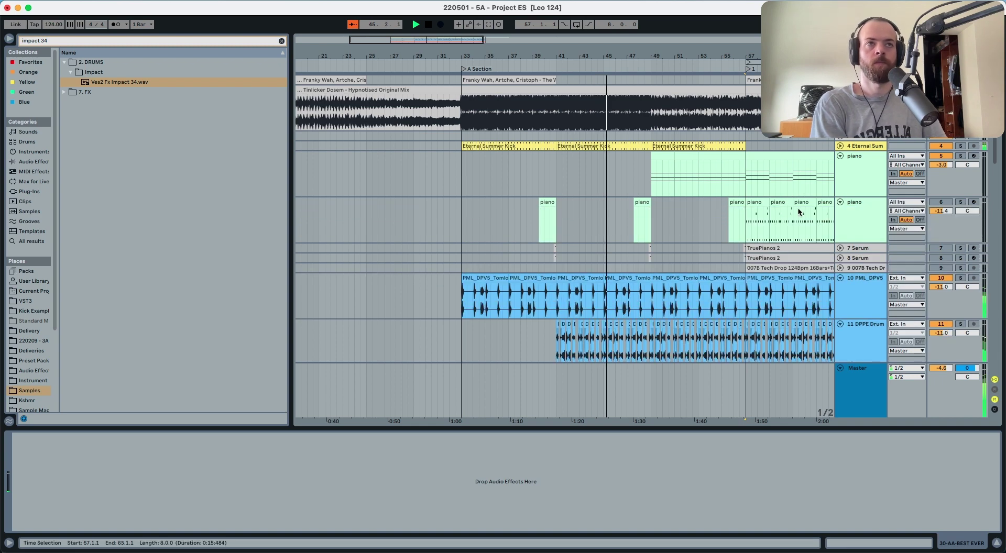
scroll(752, 213, right, 3)
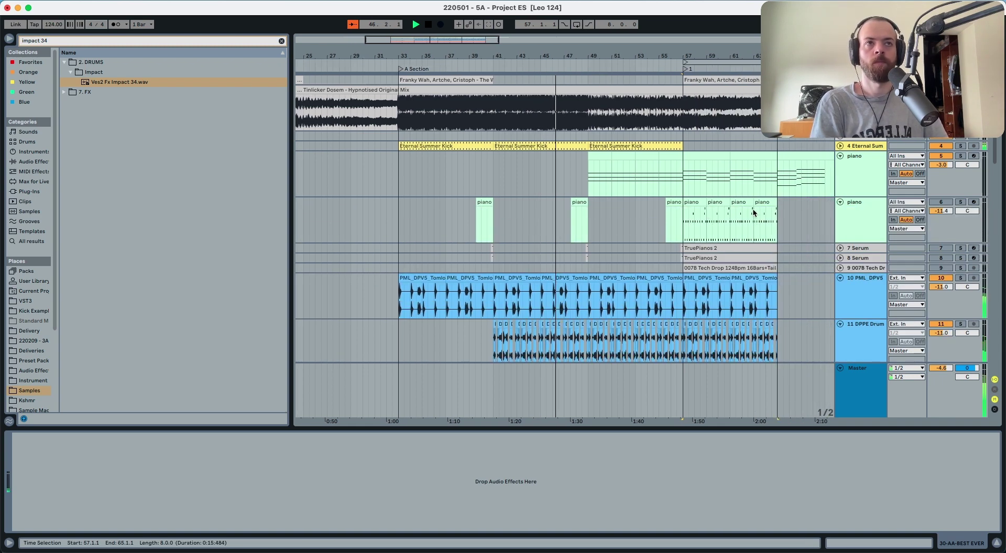
scroll(753, 212, left, 2)
scroll(752, 213, right, 3)
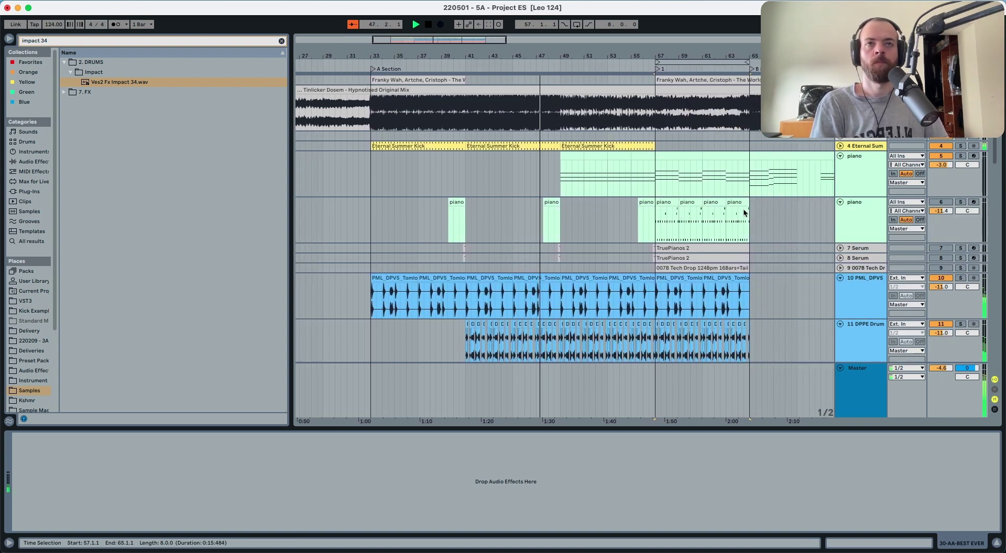
scroll(743, 209, left, 5)
scroll(661, 186, right, 3)
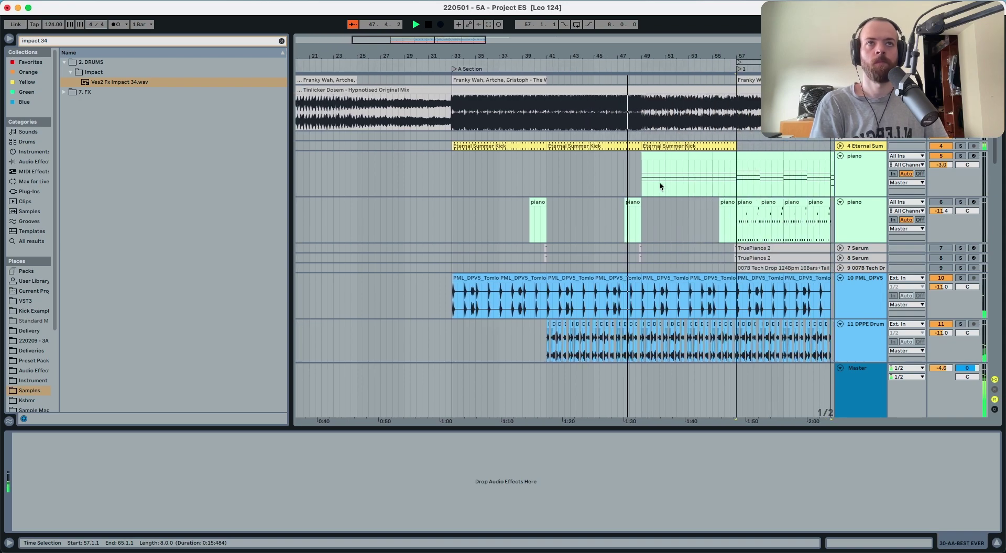
Shorten the first Eternal Summer Kick clip to end at 40.4.1 and the second to end at 48.3.1.
click(840, 147)
scroll(547, 139, up, 5)
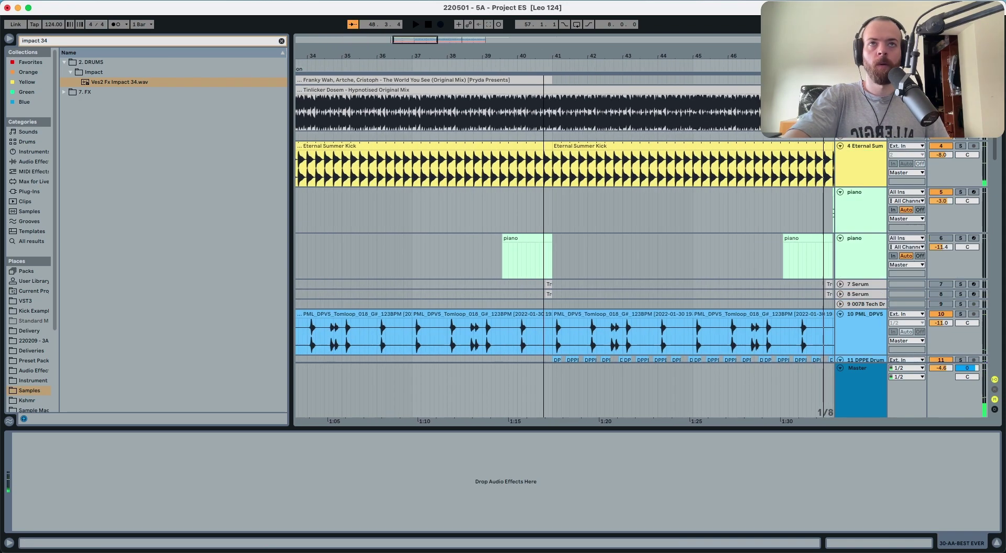
drag(551, 147, 542, 147)
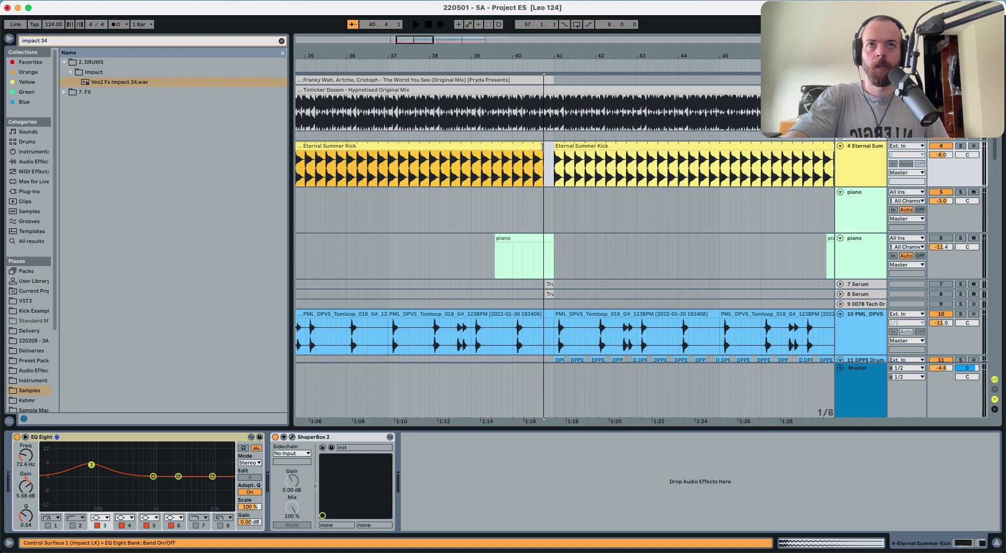
click(542, 153)
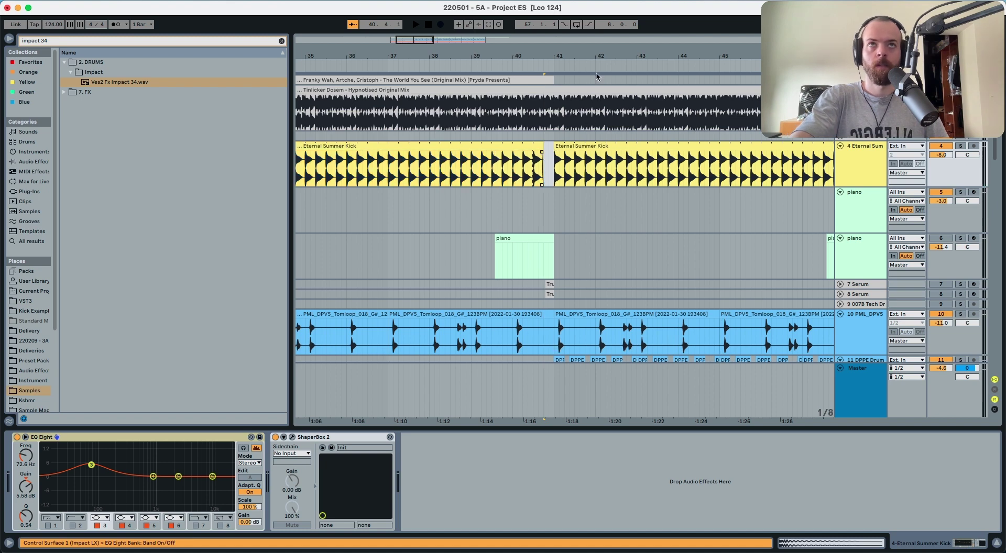
drag(595, 57, 493, 50)
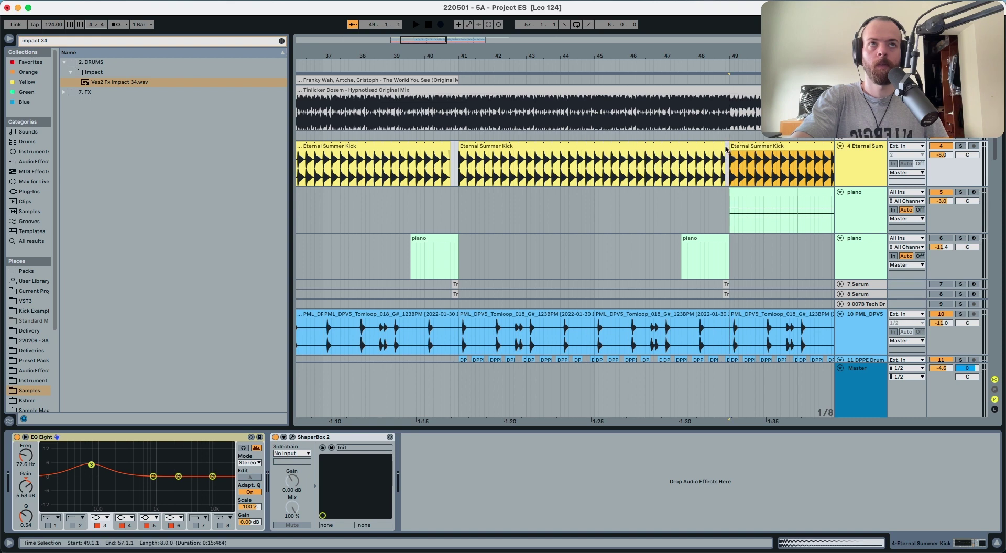
drag(726, 150, 711, 154)
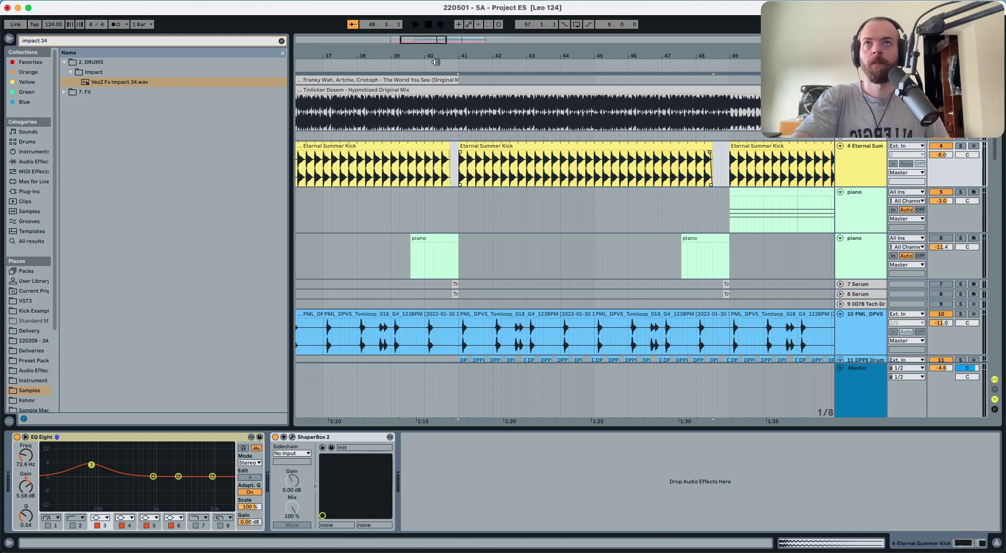
Play from bar 33 and through the transitions into bars 41 and 49 to check the kick gaps.
drag(435, 59, 448, 46)
key(space)
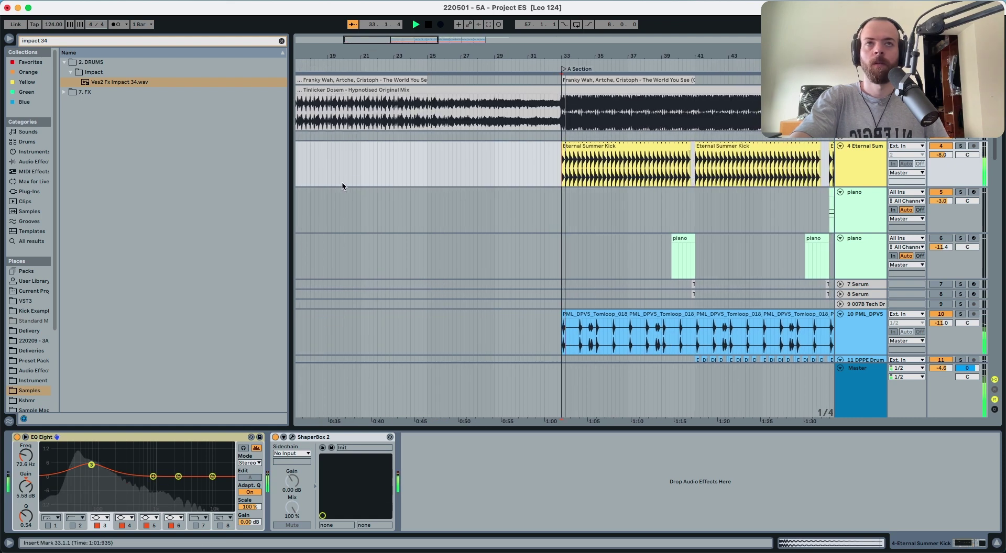
click(668, 67)
key(space)
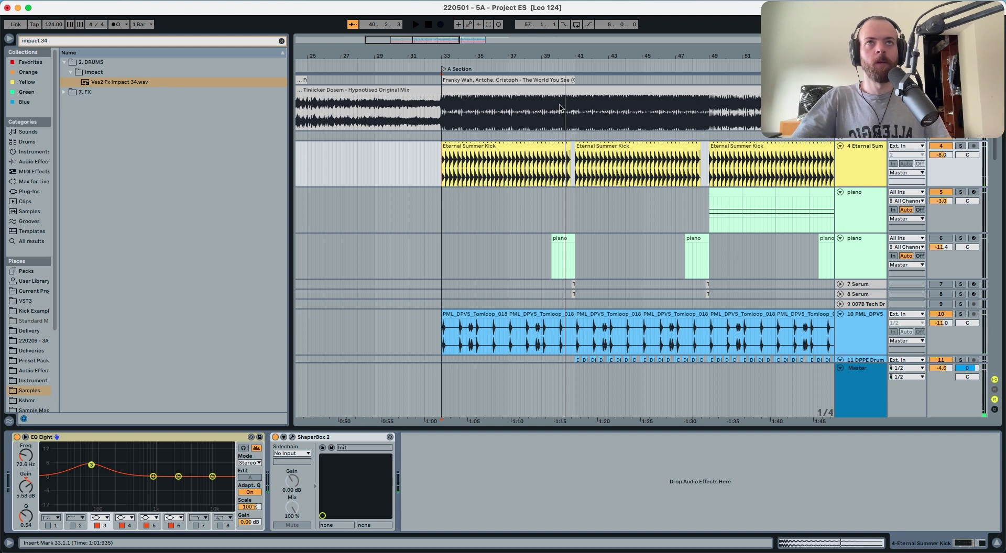
click(561, 67)
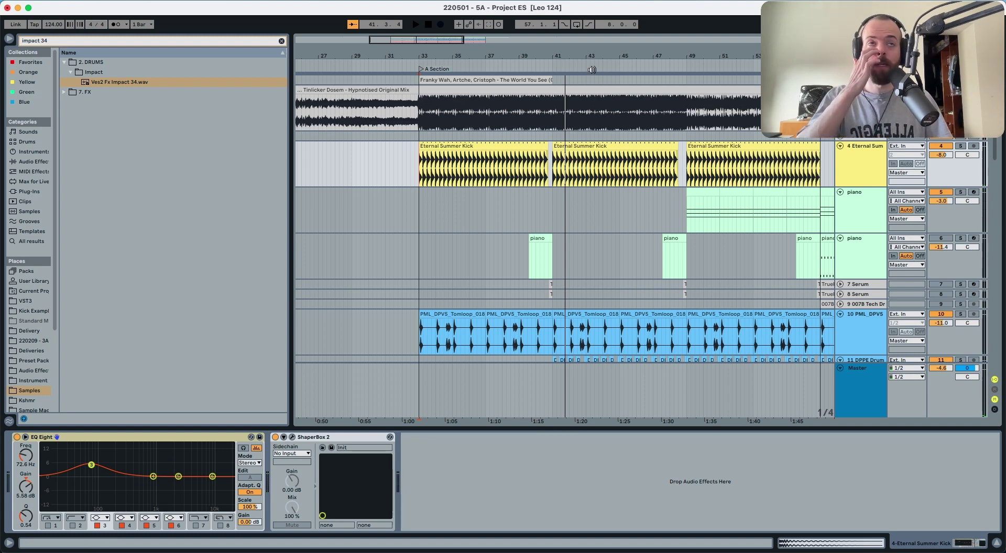
click(670, 68)
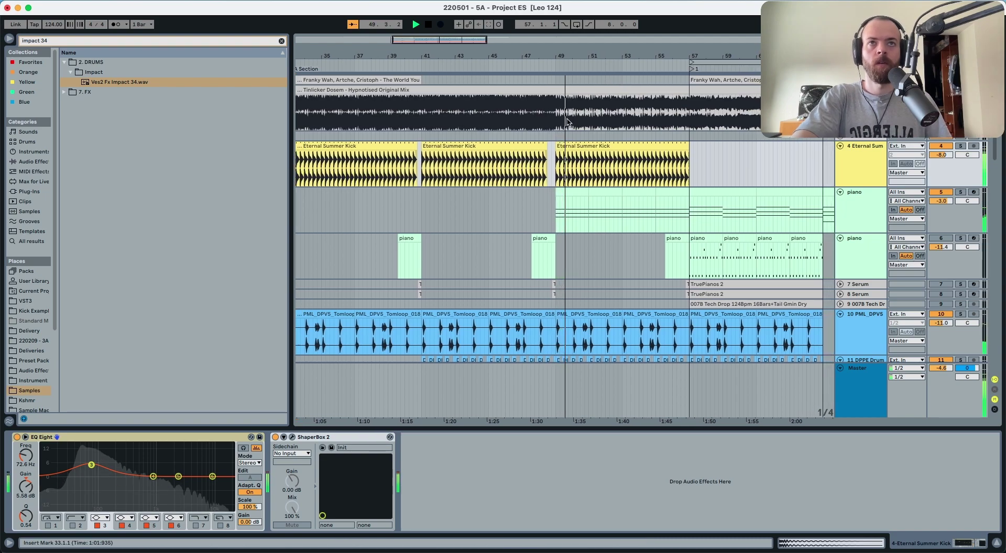
scroll(549, 138, down, 10)
scroll(549, 138, up, 8)
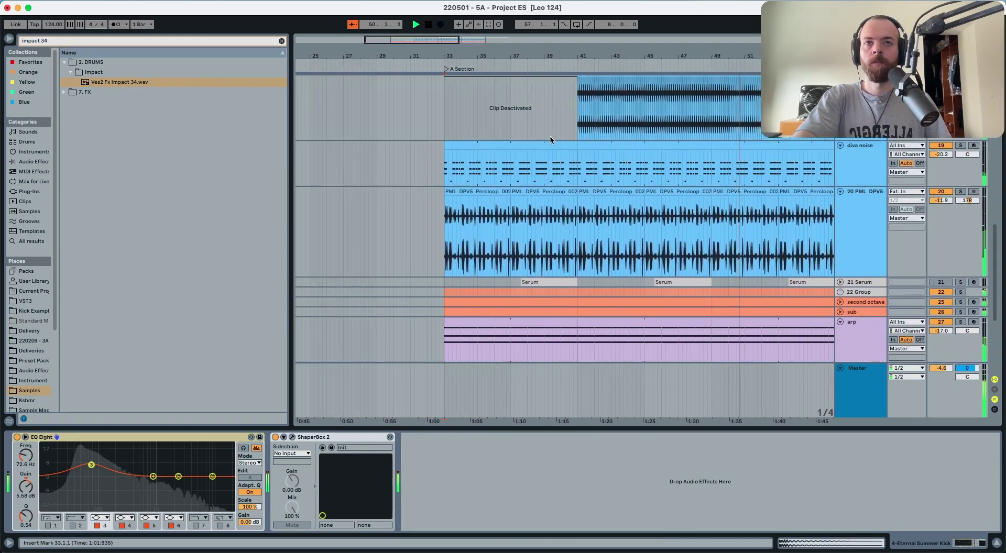
Show the A Section with all tracks collapsed to fit the arrangement's height.
key(w)
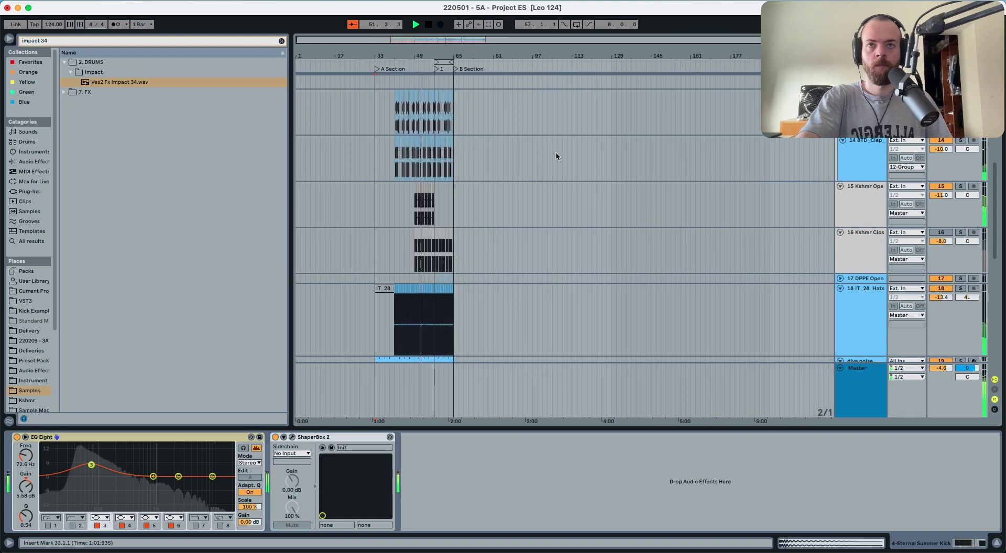
scroll(556, 152, down, 3)
scroll(409, 88, up, 1)
click(391, 60)
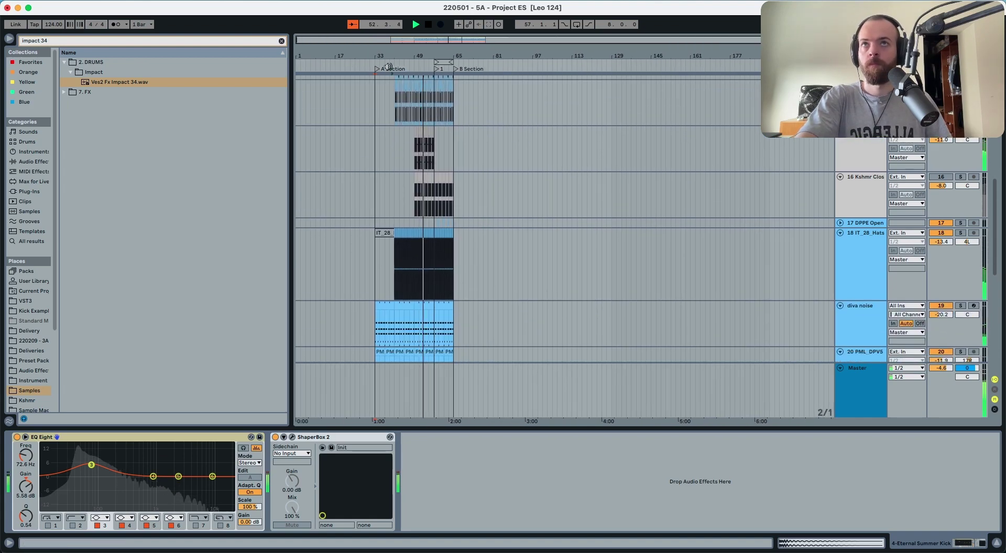
drag(391, 56, 398, 146)
scroll(458, 152, up, 10)
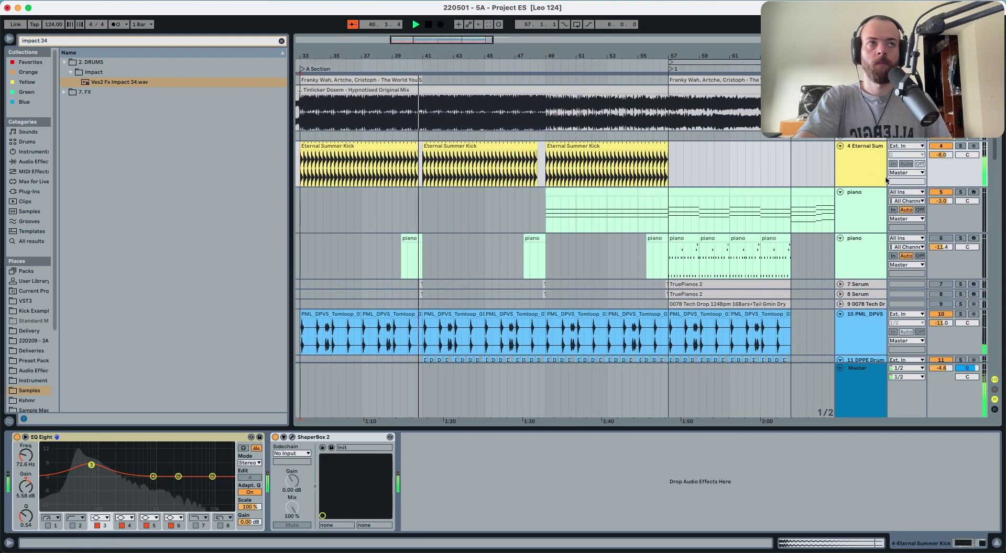
click(867, 190)
key(h)
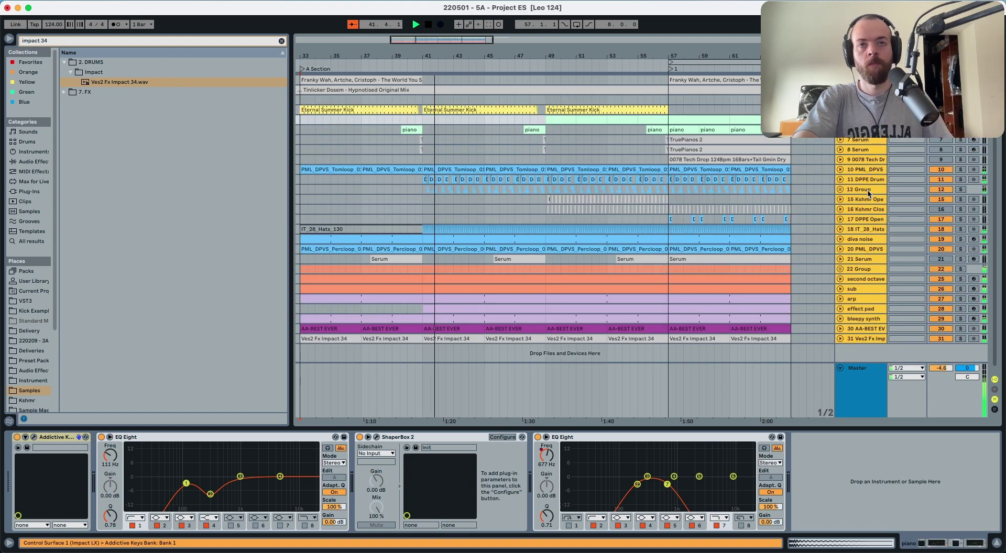
scroll(549, 198, left, 3)
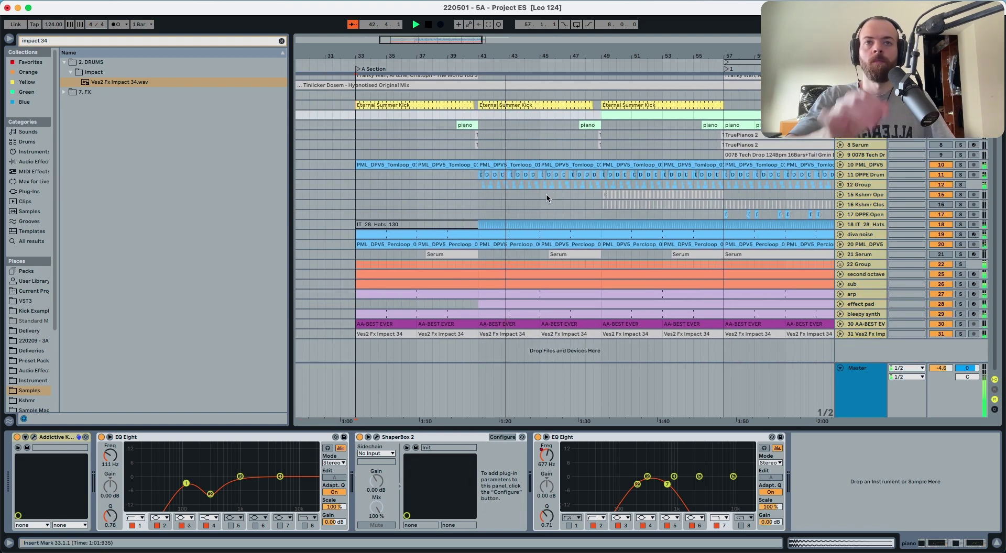
Unfold the arp and effect pad tracks to see their notes in the A Section.
click(863, 331)
click(862, 325)
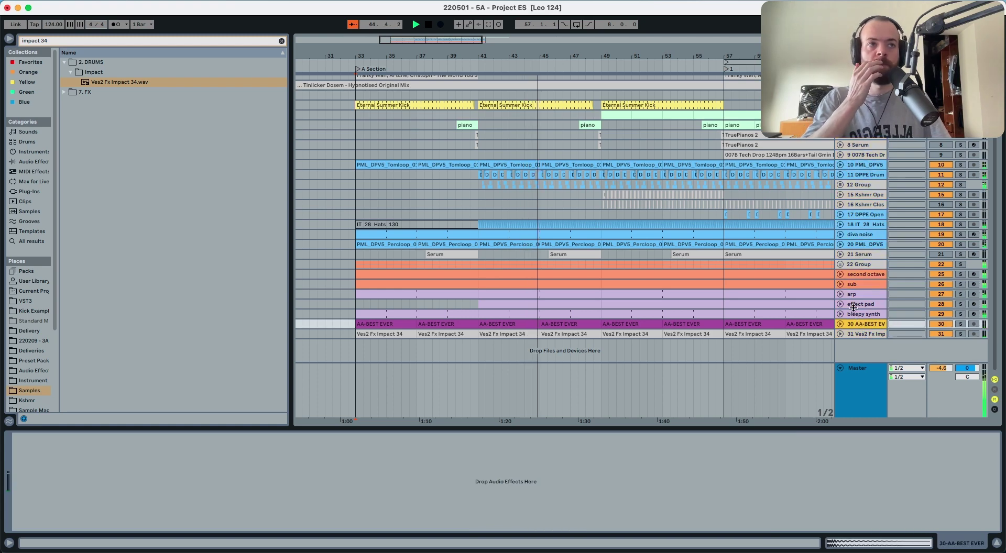
click(857, 297)
drag(858, 298, 835, 337)
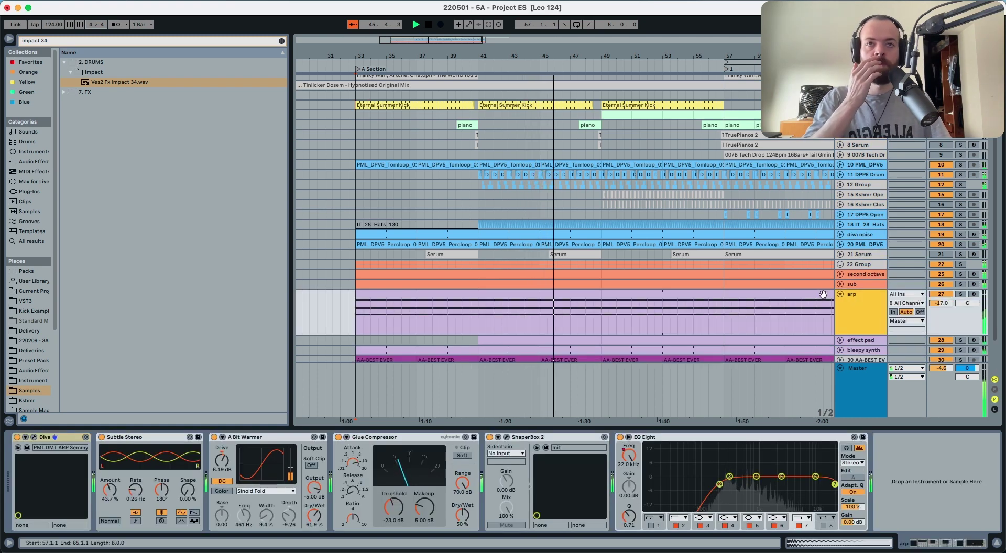
click(840, 340)
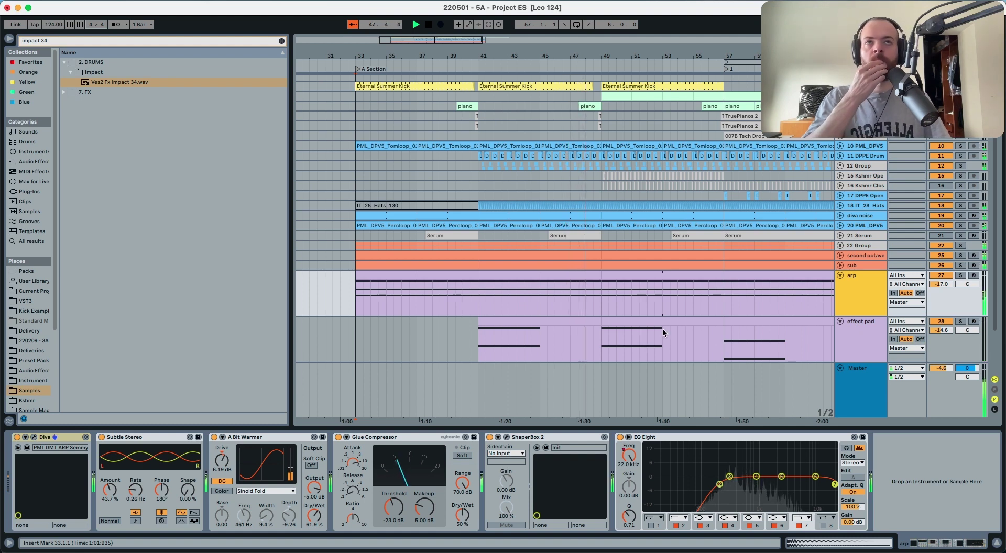
Play the arrangement from bar 41 to hear the second part of the A Section.
scroll(663, 328, up, 2)
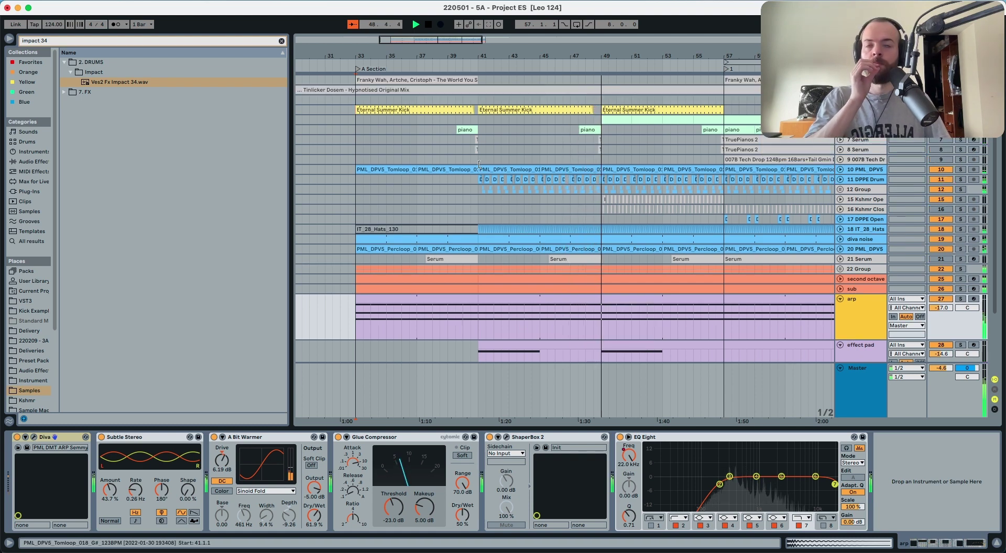
click(476, 200)
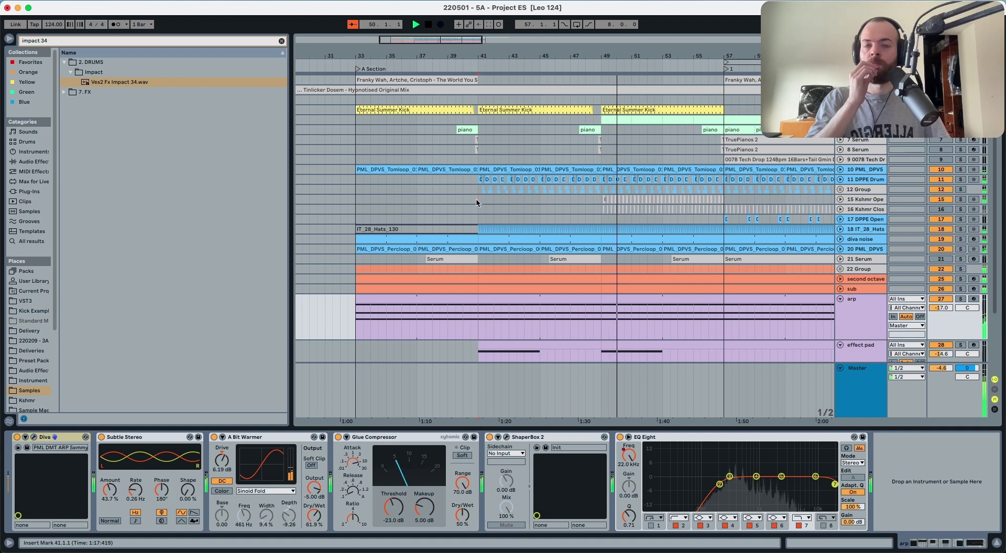
key(space)
key(space)
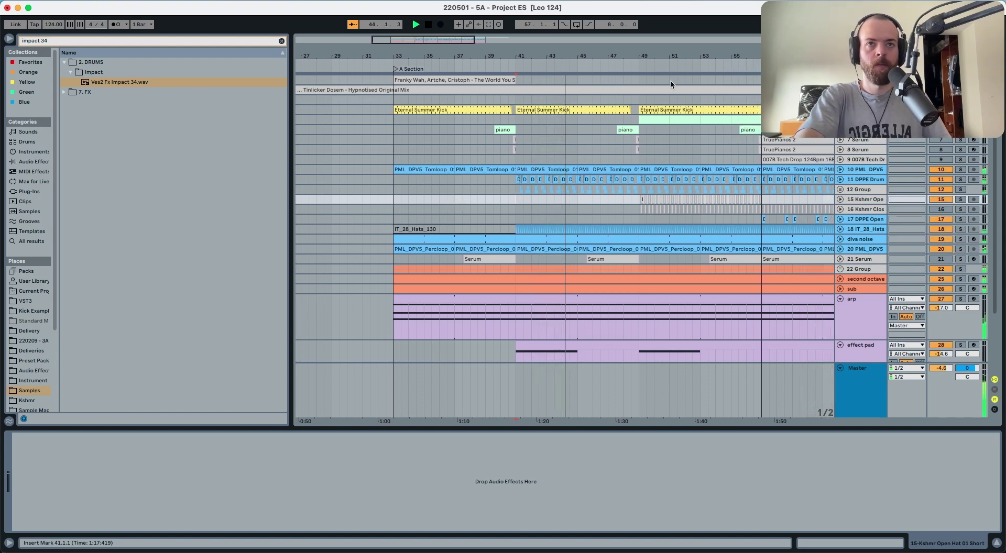
Unfold the sub and second octave tracks and the bass group with its two mid bass tracks, and stop playback.
click(841, 289)
click(840, 279)
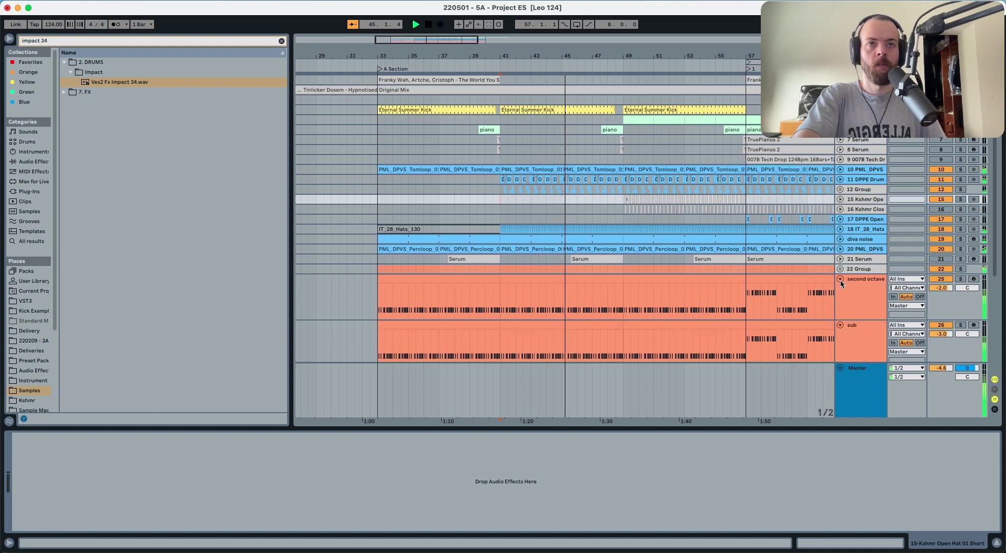
click(843, 269)
click(840, 269)
key(space)
scroll(455, 283, down, 2)
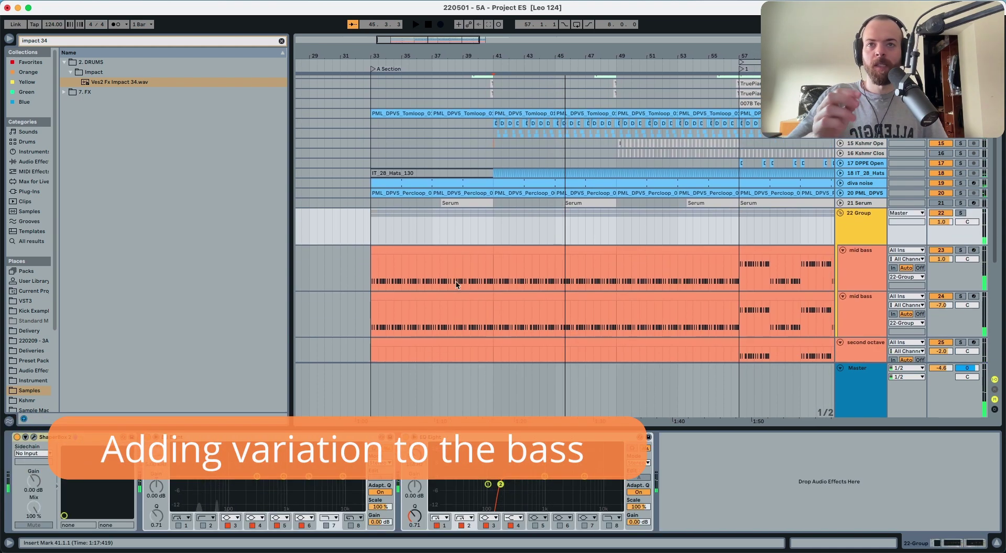
Add a C4 sixteenth note at 1.2.4 in the first mid bass track's clip at bar 33, and play it back.
click(414, 249)
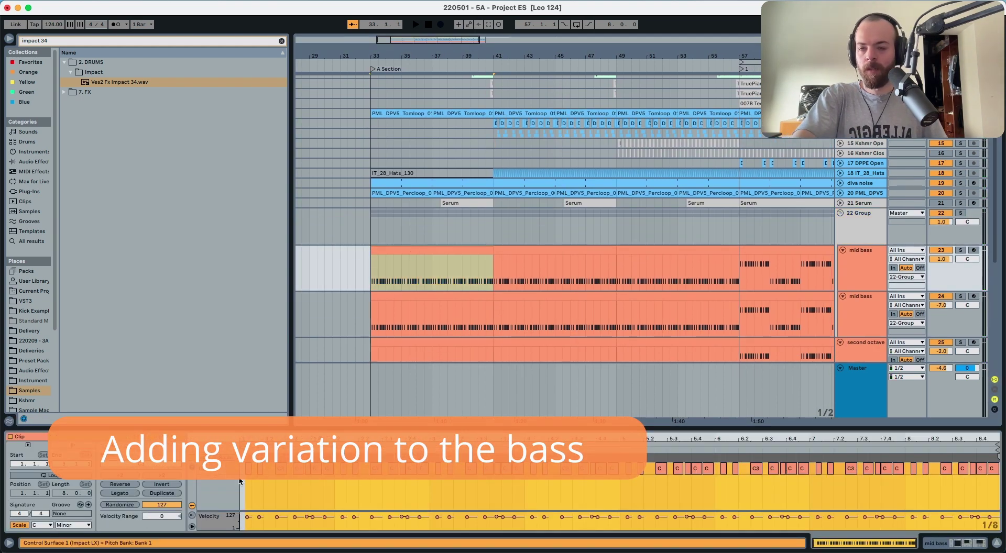
scroll(304, 479, up, 1)
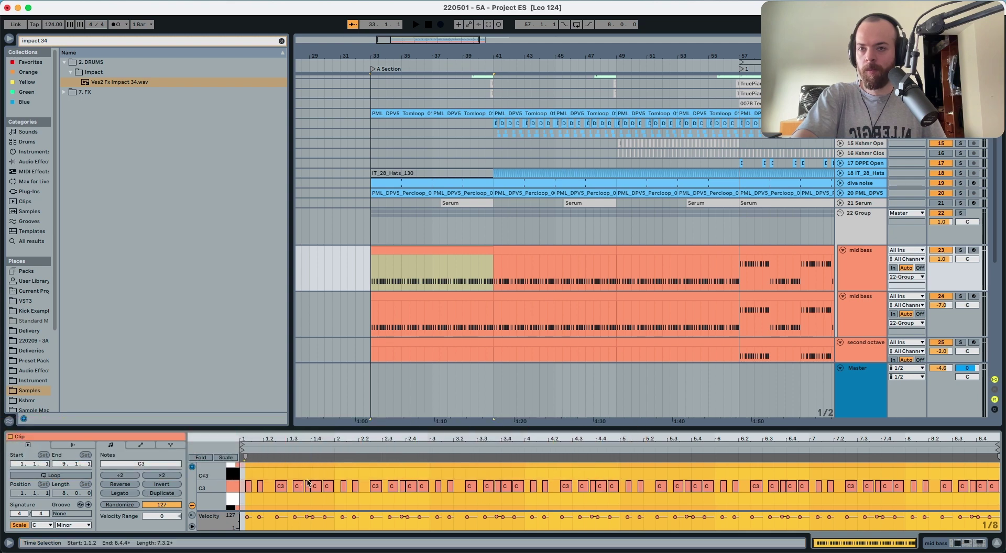
scroll(303, 479, up, 1)
double_click(285, 477)
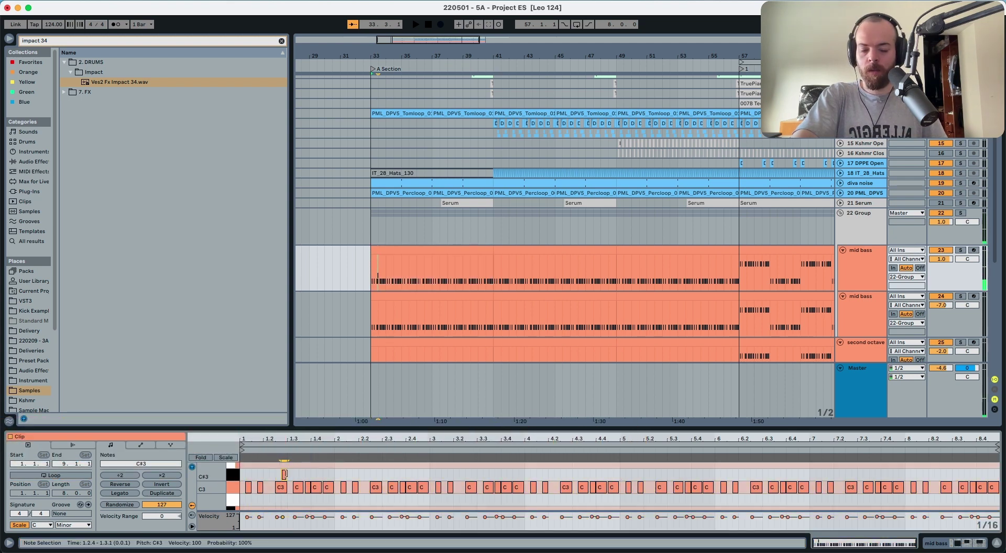
key(shift+Up)
key(space)
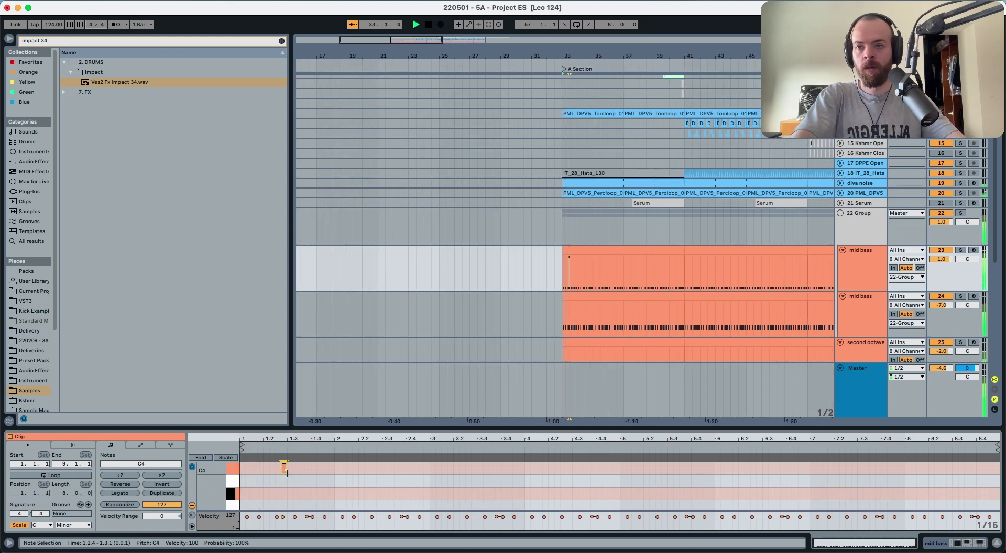
Duplicate the first two bars of the edited mid bass clip three times to fill bars 33 to 41.
click(570, 251)
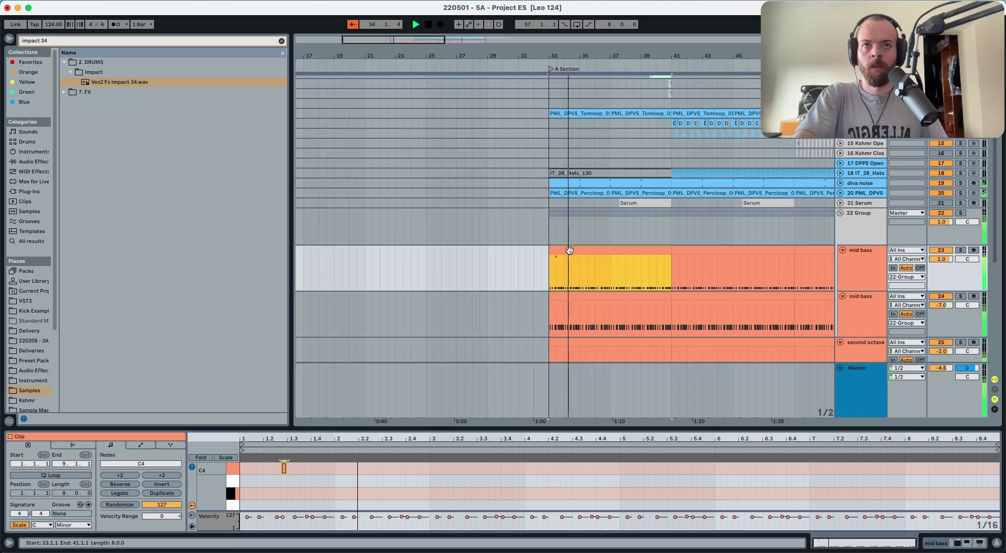
drag(581, 278, 551, 280)
key(super+d)
key(super+d)
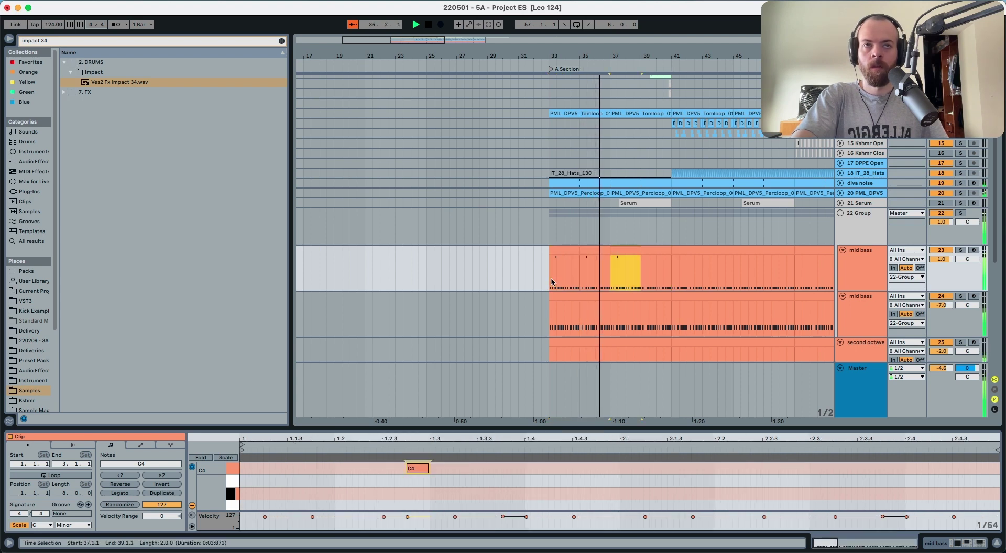
key(super+d)
Copy the two-bar clips in bars 33 to 41 to the second mid bass track and consolidate them into one clip.
click(556, 249)
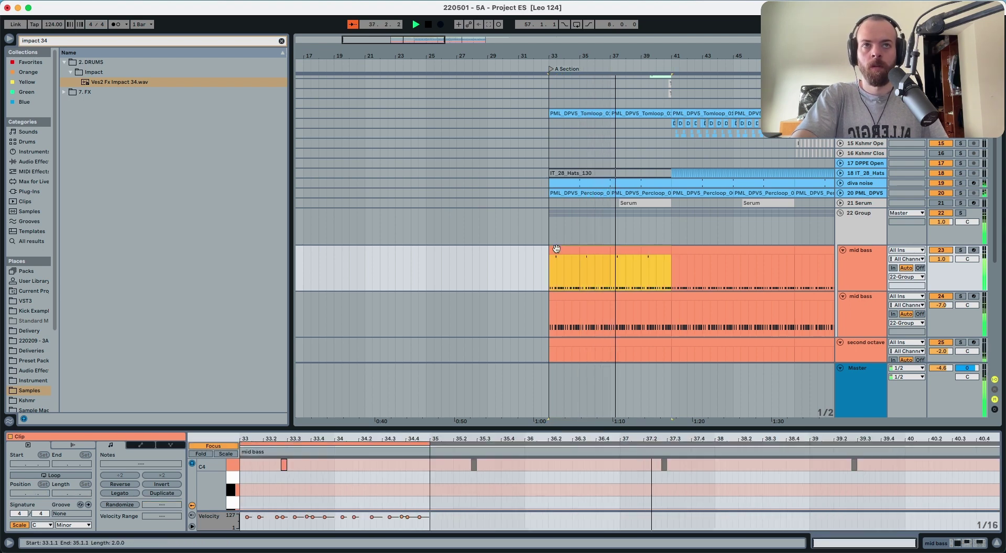
key(Down)
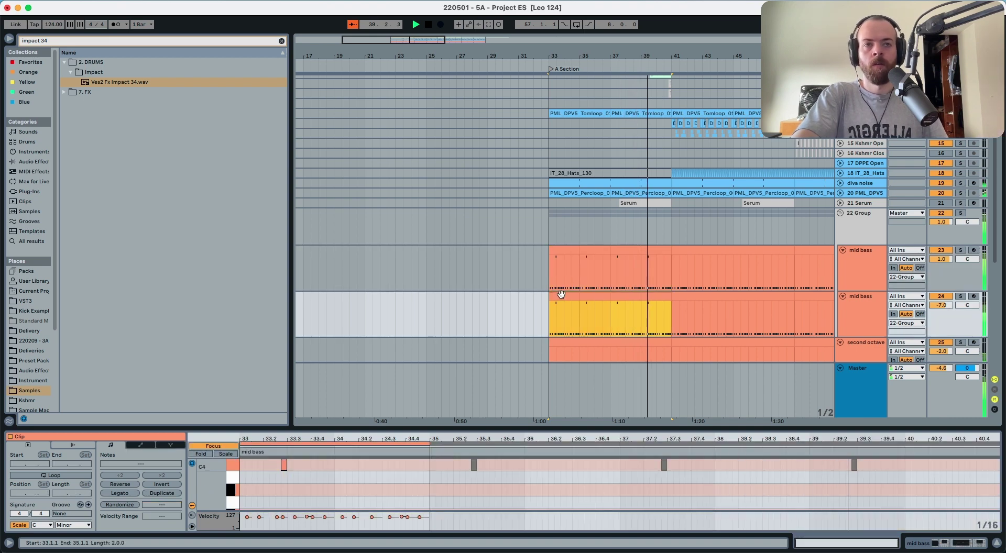
click(570, 296)
click(619, 294)
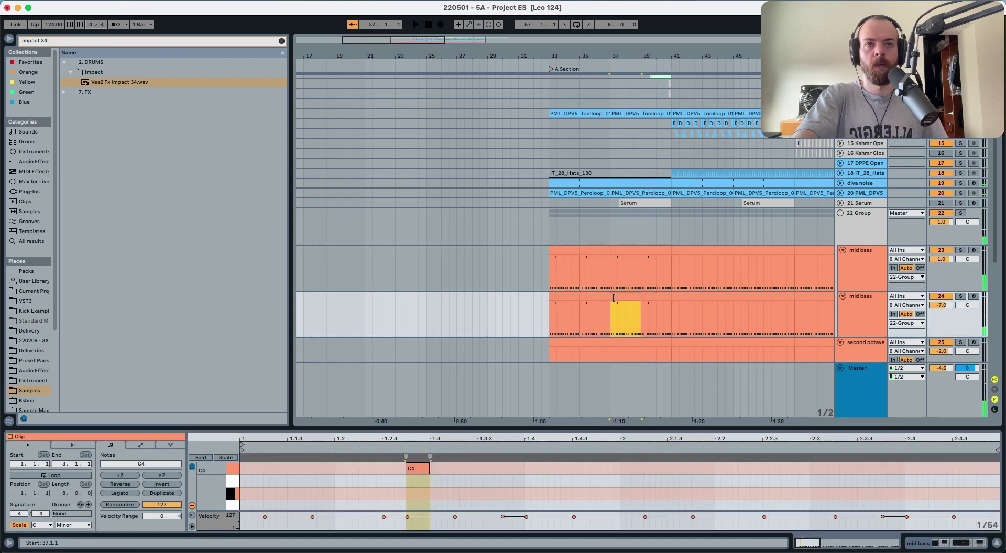
click(649, 297)
shift+click(556, 294)
key(super+j)
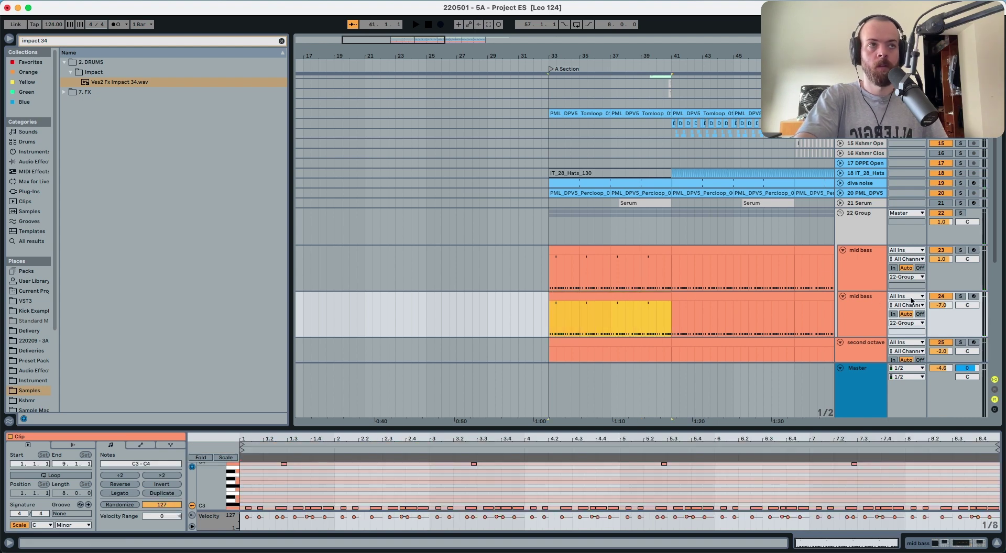
Solo the second mid bass track, apply Legato to all notes in its consolidated clip, and play the result.
click(961, 296)
key(space)
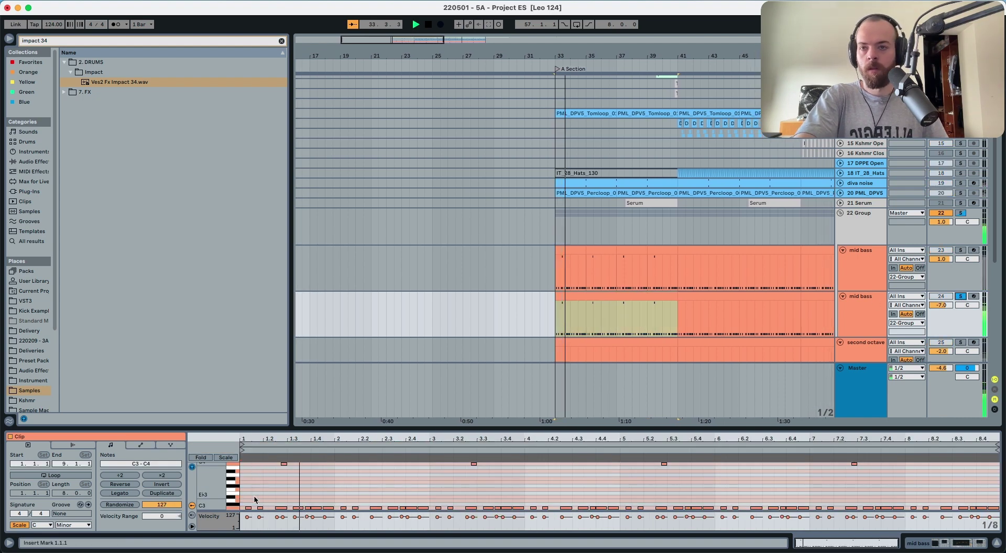
click(270, 502)
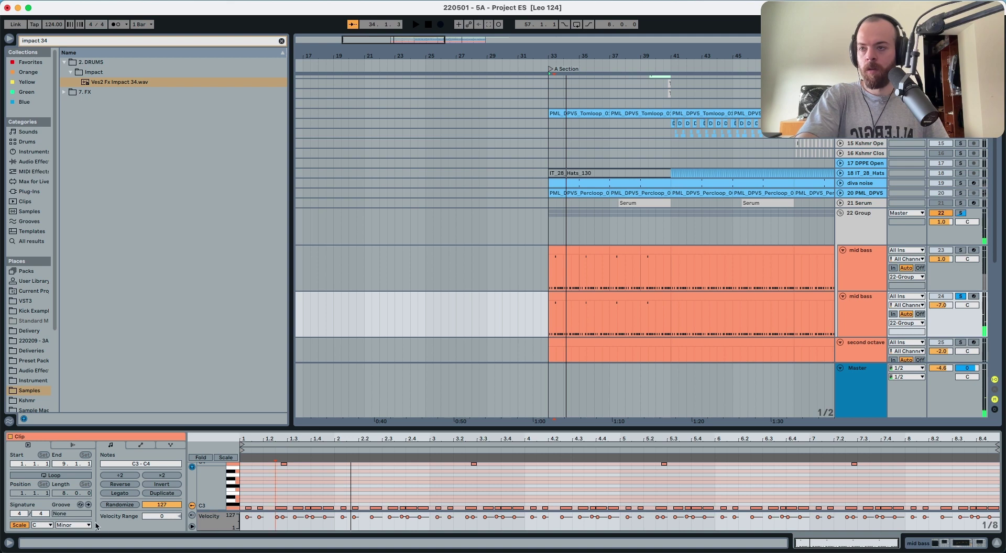
key(super+a)
key(space)
key(space)
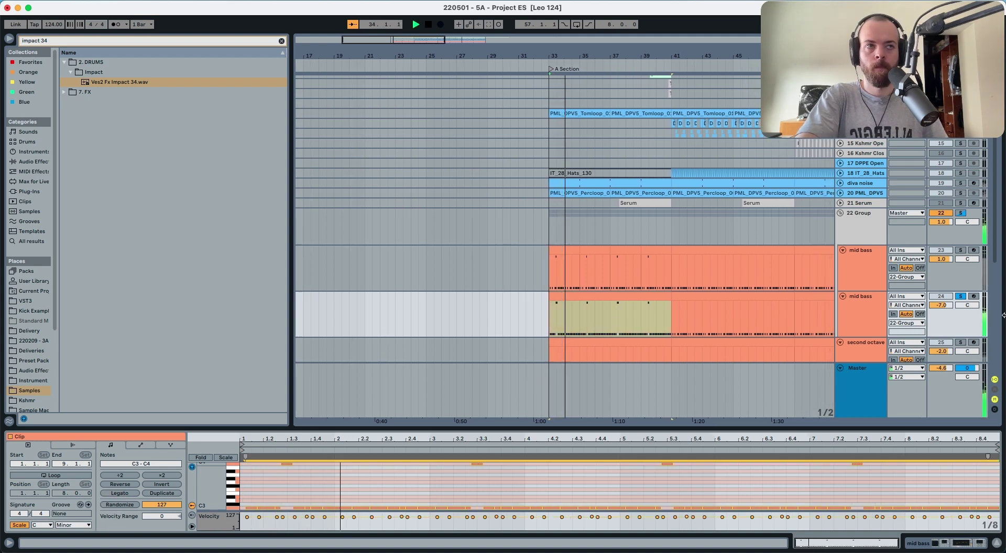
Unsolo the second mid bass track and replay the A Section from bar 33 with all tracks.
click(961, 297)
key(space)
key(space)
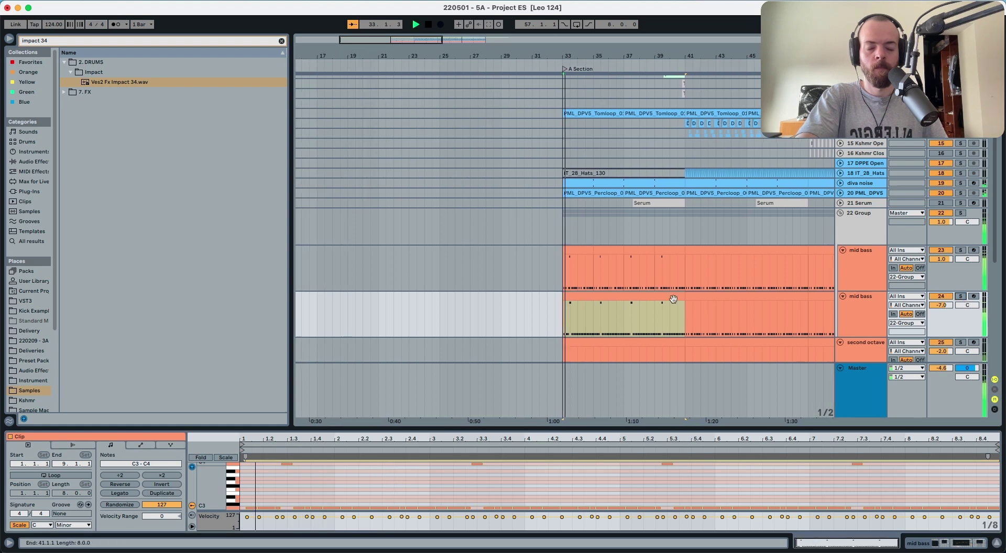
Try the legato bass clip on the first mid bass track and on the second octave track, and undo both copies.
click(597, 297)
click(581, 251)
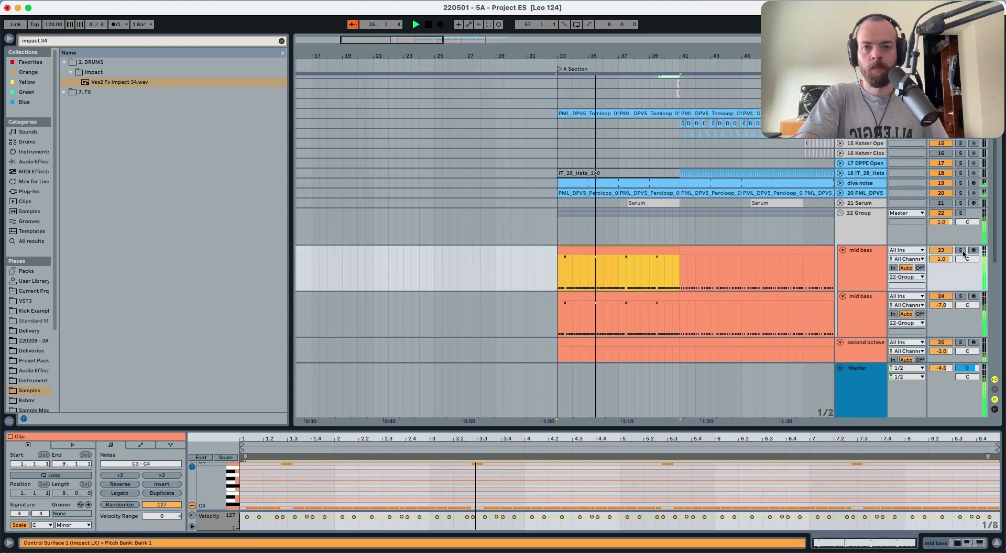
key(super+z)
scroll(712, 261, down, 3)
click(721, 282)
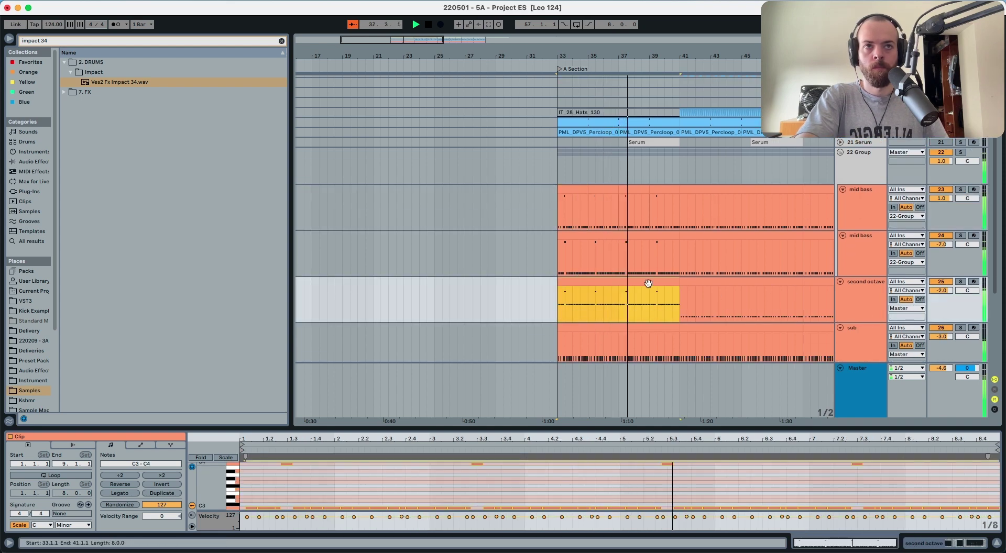
key(super+z)
key(super+z)
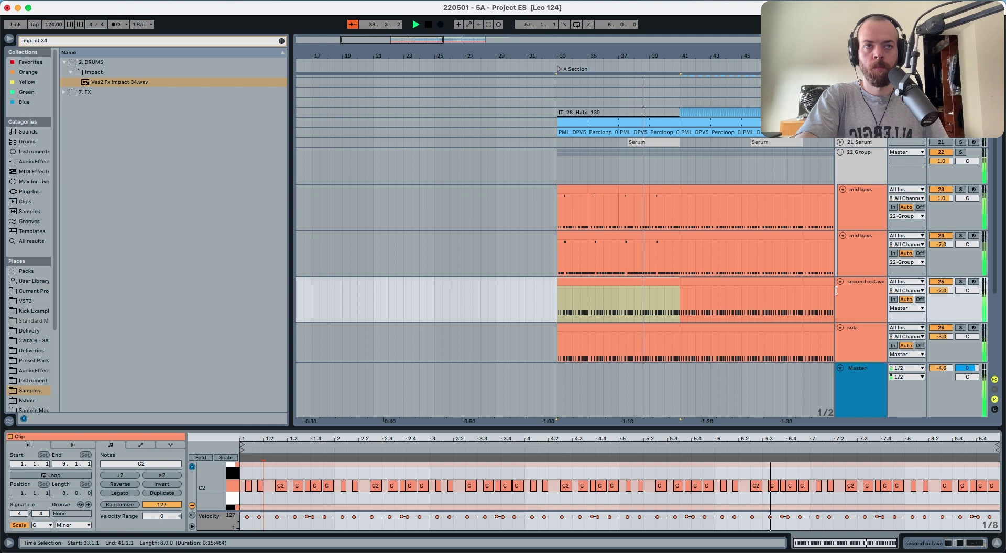
Solo the second octave track and show its device chain.
click(862, 292)
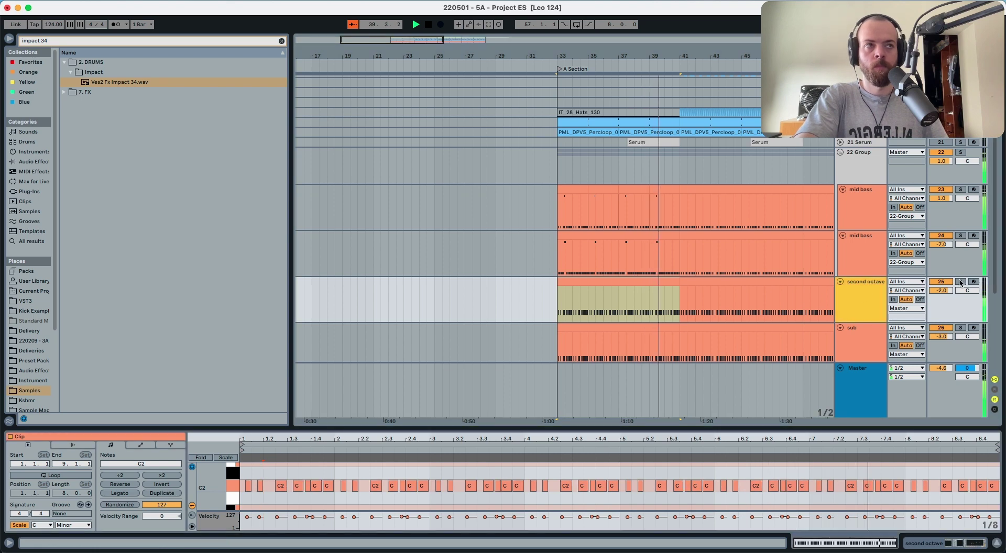
click(961, 283)
click(857, 307)
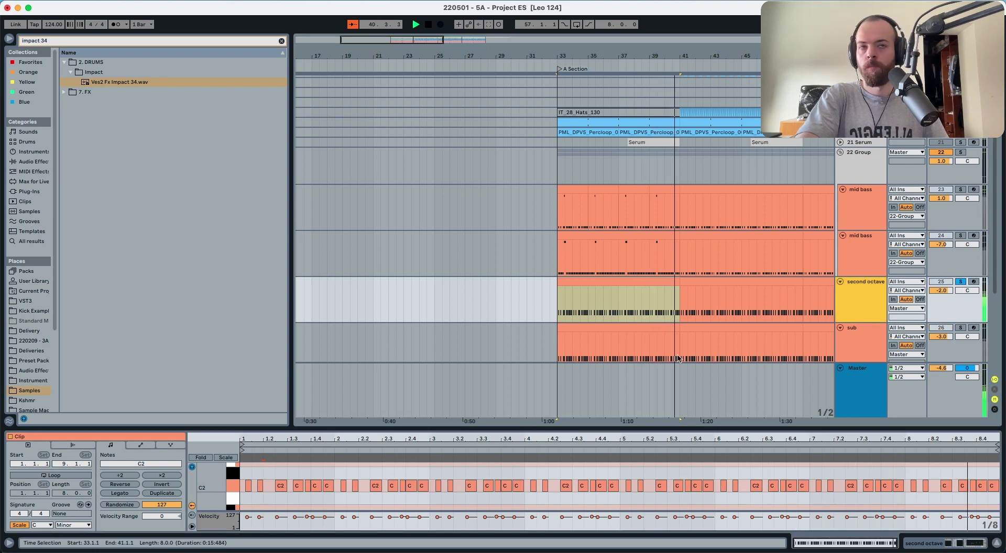
key(shift+Tab)
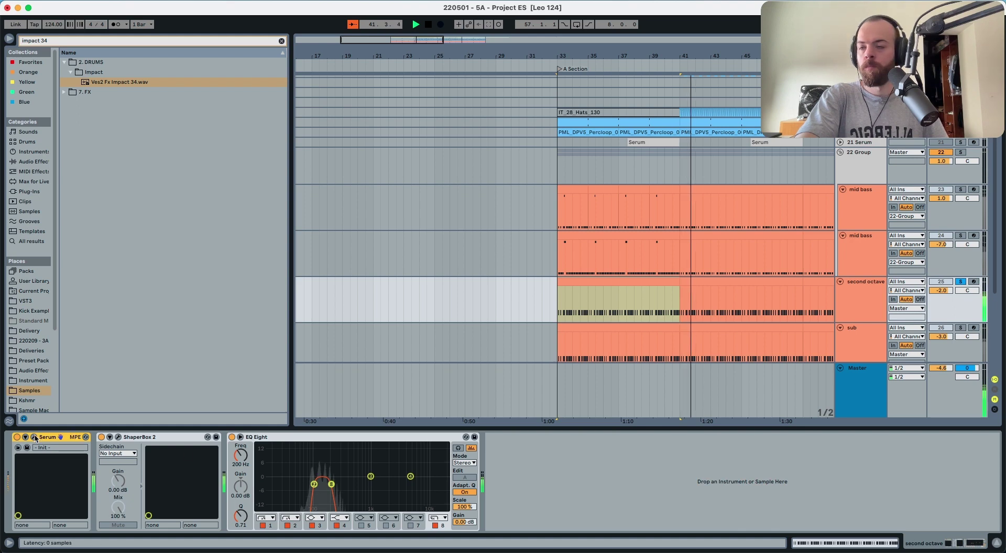
Open the second octave track's Serum, set Env 1 to 937 ms decay and -∞ dB sustain, and play it.
key(space)
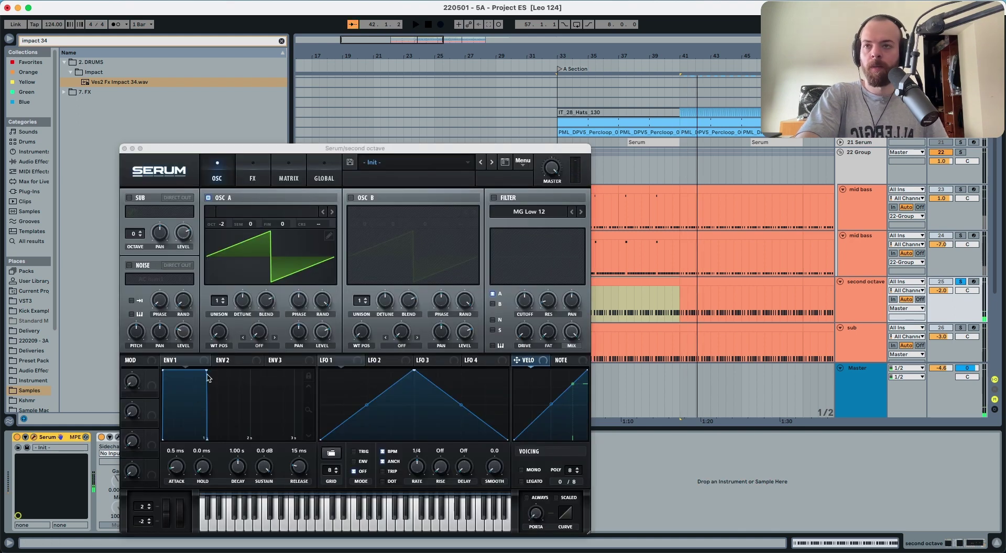
drag(206, 370, 205, 372)
key(space)
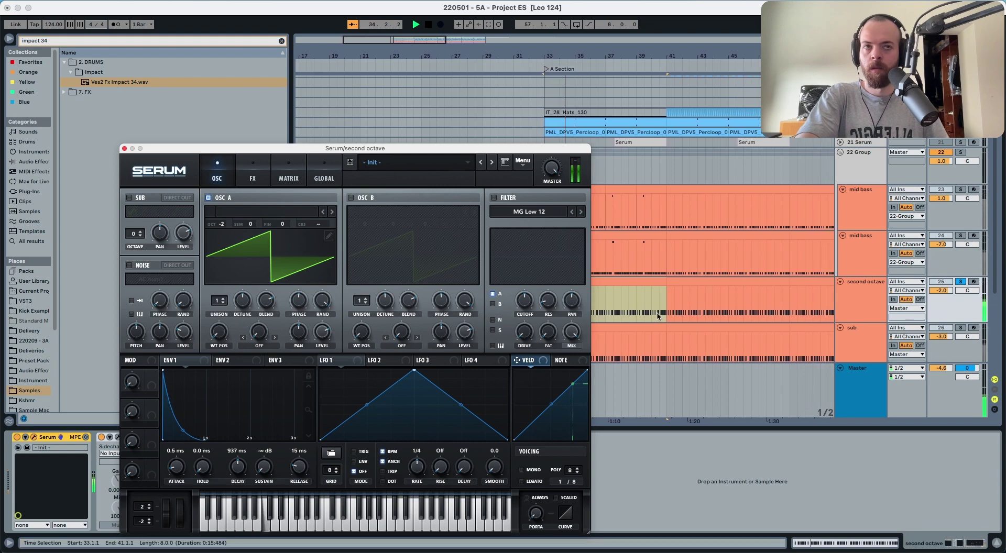
Unsolo the second octave track and replay the A Section from bar 33 with the full mix.
click(962, 282)
key(space)
key(space)
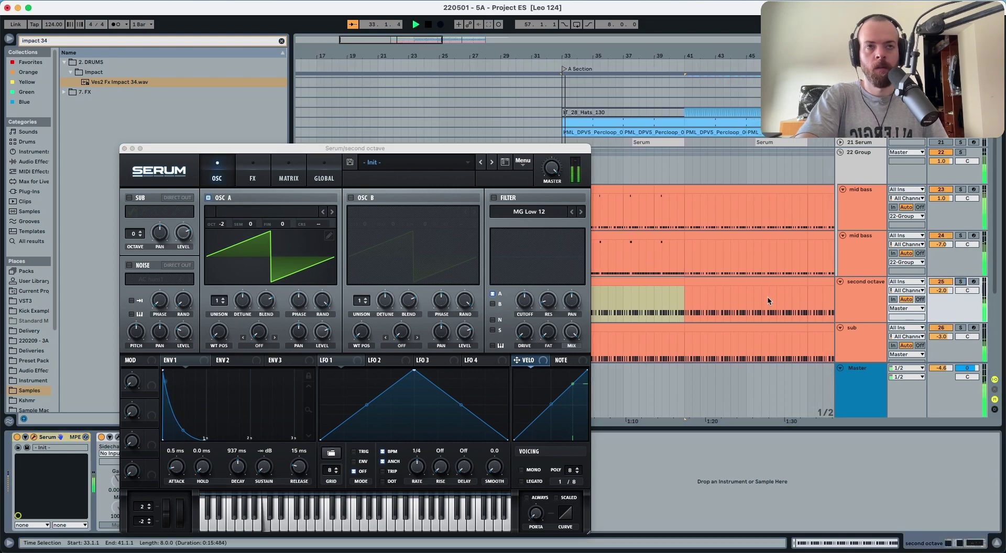
click(897, 328)
click(866, 333)
click(864, 332)
click(863, 305)
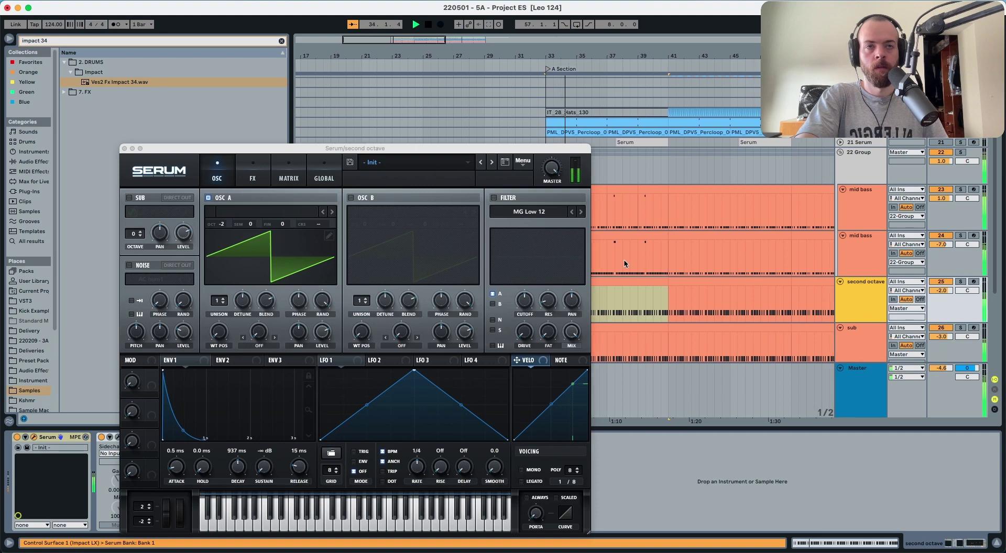
Solo the second octave track and try raising the Env 1 sustain to -4.8 dB in the second mid bass track's Serum.
click(610, 240)
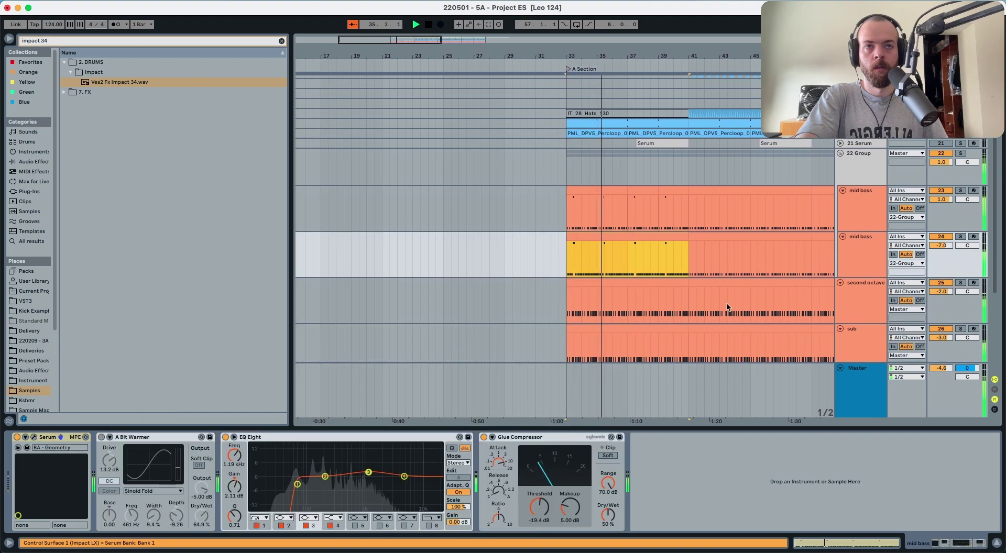
click(961, 283)
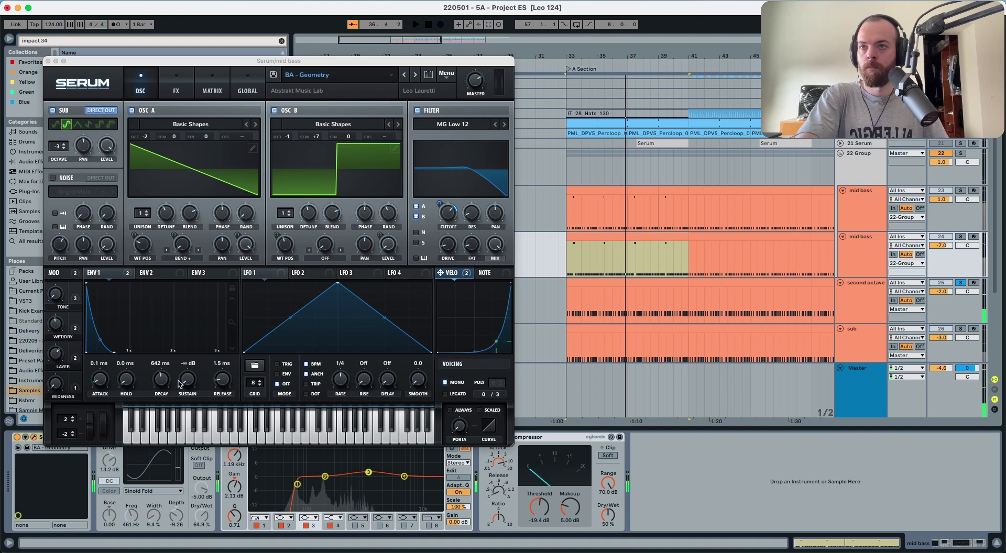
key(space)
drag(185, 381, 202, 245)
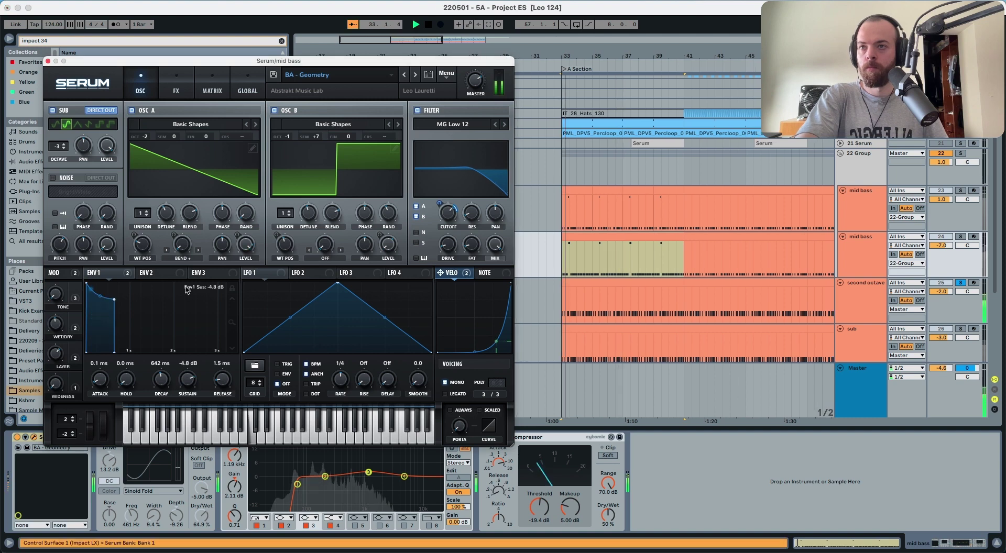
key(space)
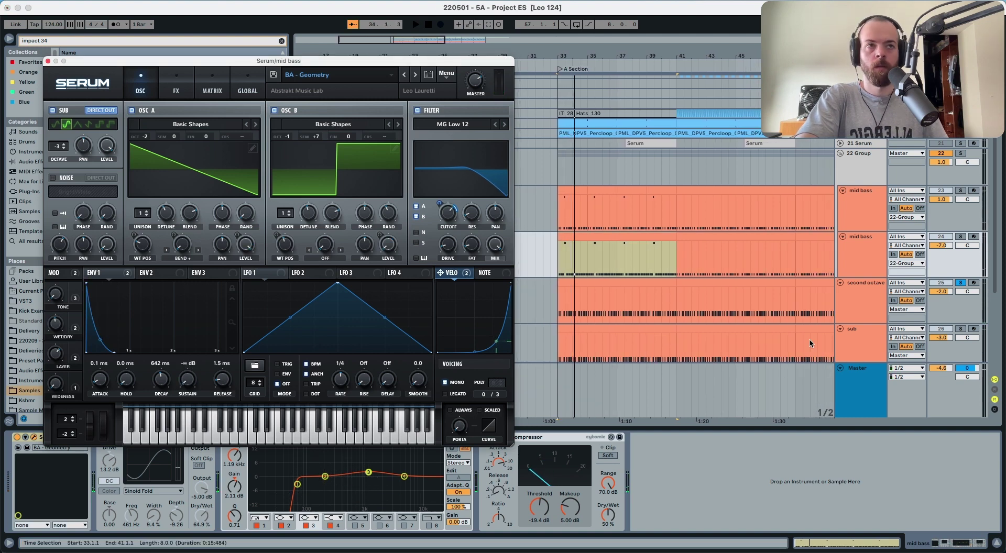
Set the Env 1 sustain to 0.0 dB in the second octave track's Serum and play the track on its own.
click(864, 288)
key(space)
drag(265, 467, 269, 361)
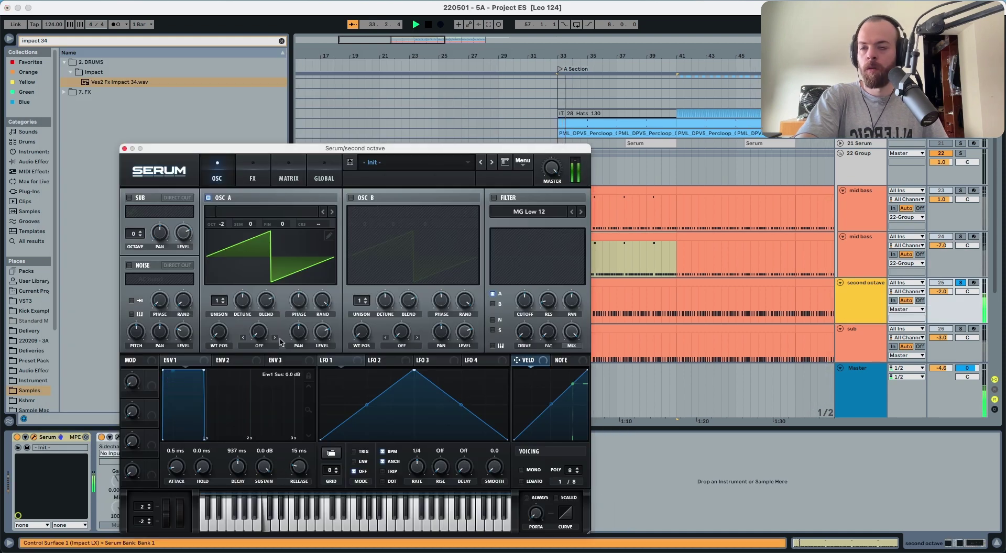
key(space)
Unsolo the second octave track, close its Serum window and listen to the A Section with all tracks.
click(961, 283)
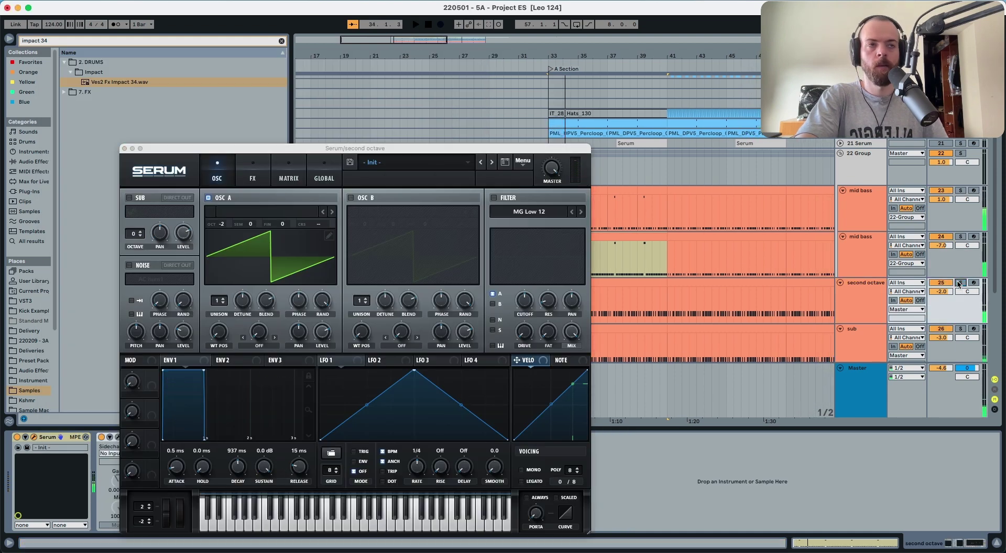
key(space)
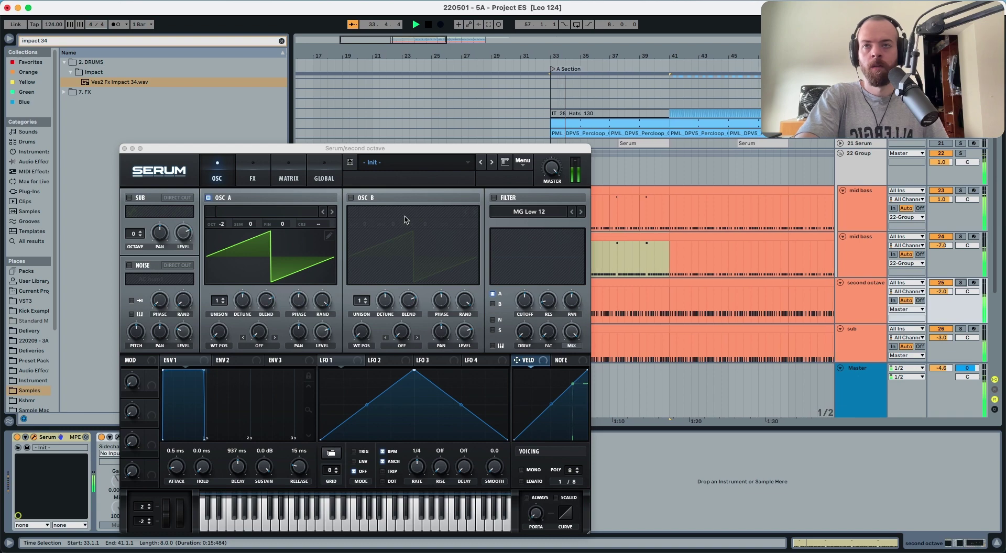
click(125, 148)
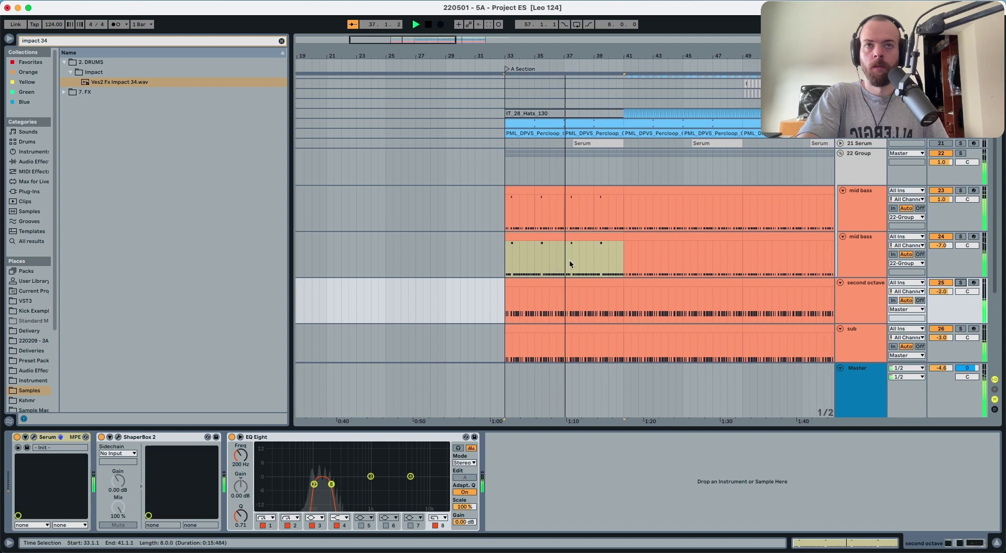
key(space)
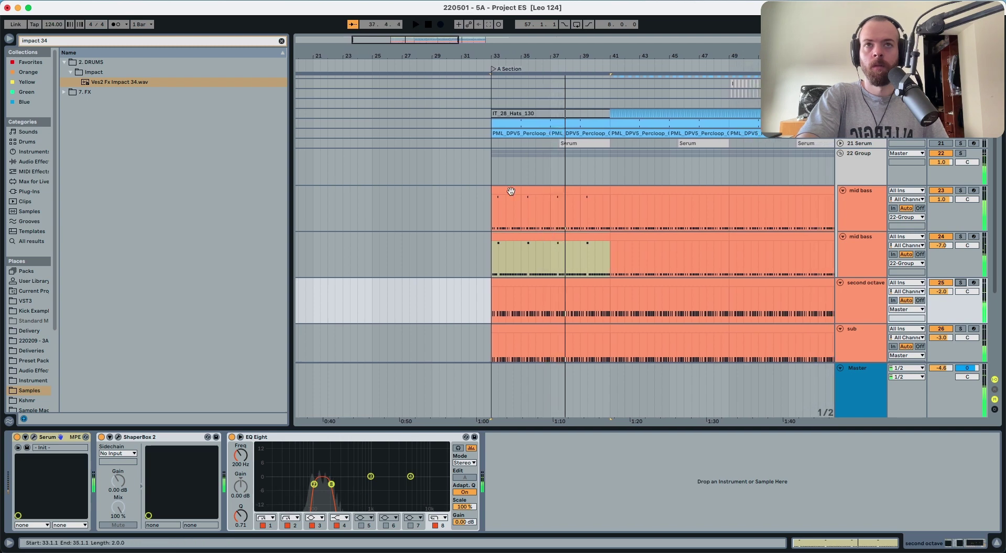
Copy the first mid bass track's clips from bars 33 to 41 over the second mid bass track's clip and play them.
click(513, 191)
shift+click(585, 193)
click(583, 193)
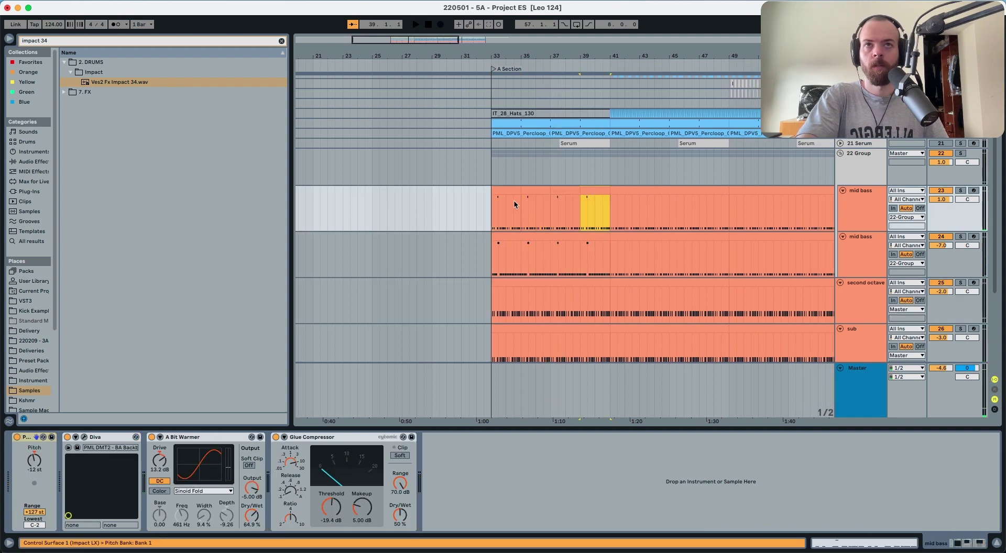
shift+click(506, 188)
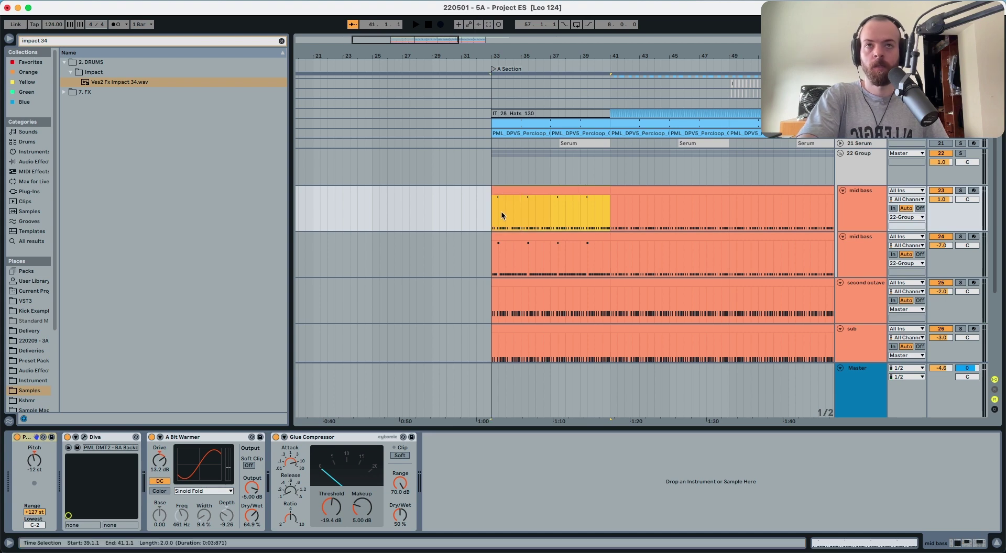
click(499, 234)
key(space)
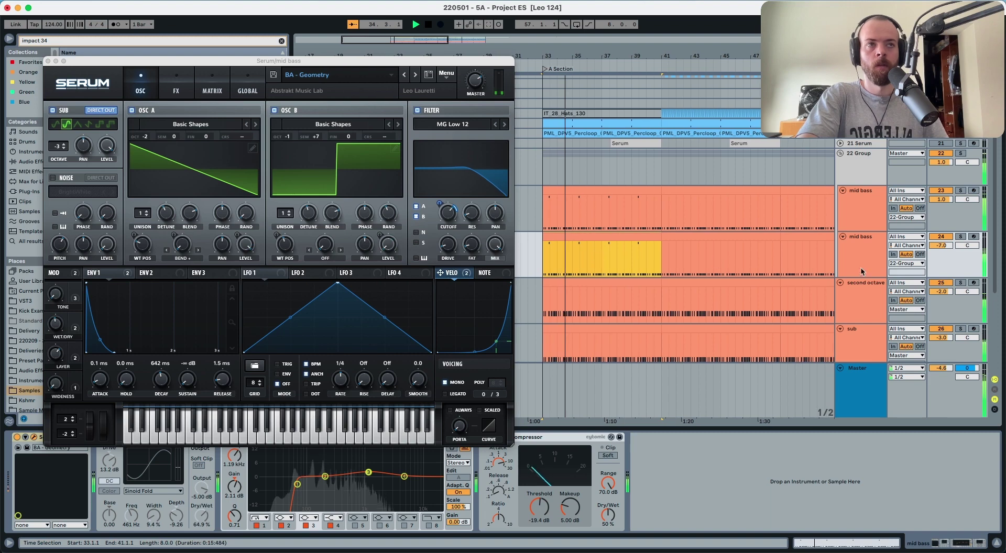
Set Env 1 to 998 ms decay and 0.0 dB sustain in the second octave track's Serum and close its window.
click(873, 291)
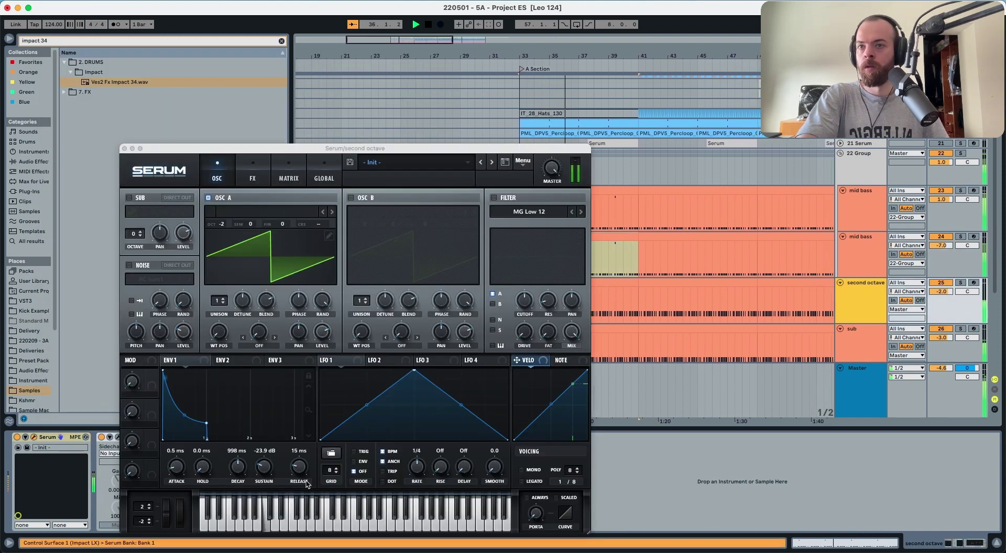
double_click(263, 468)
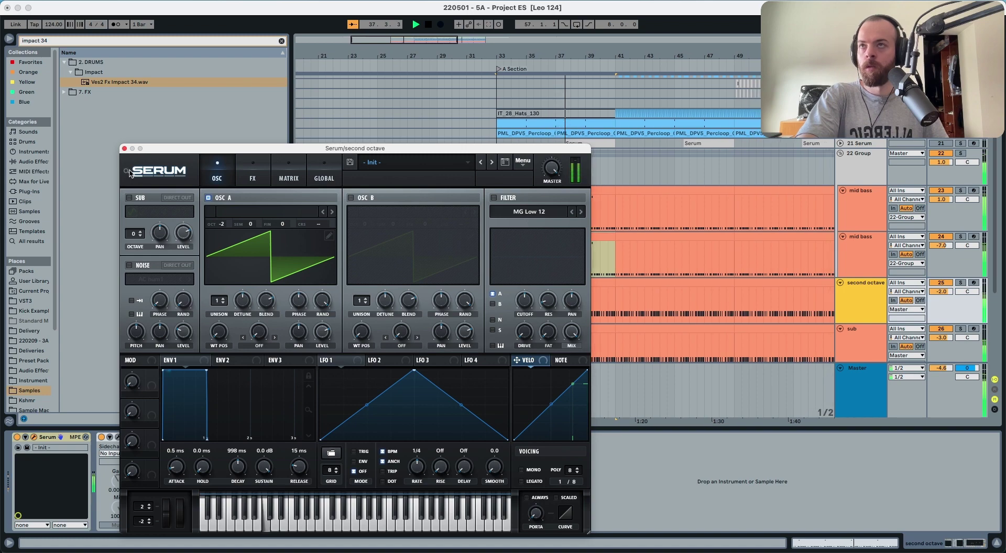
click(125, 148)
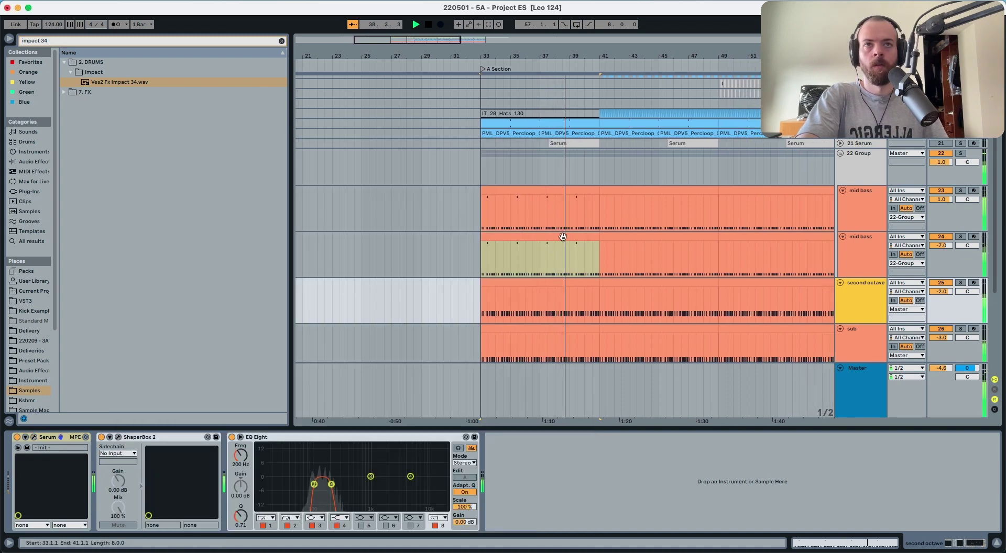
Duplicate bars 33 to 41 of both mid bass tracks into bars 41 to 49 and listen through to bar 50.
shift+click(565, 192)
key(super+d)
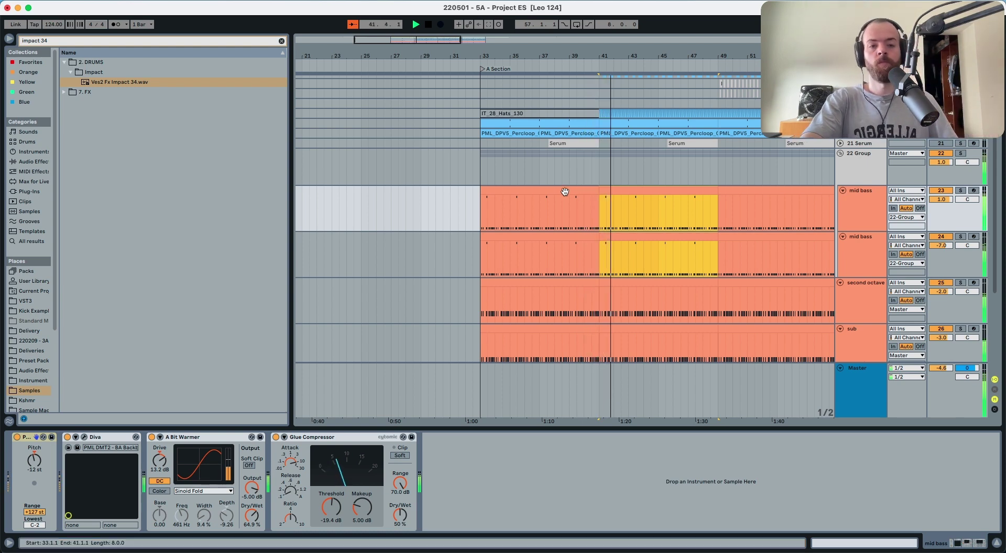
scroll(566, 190, up, 5)
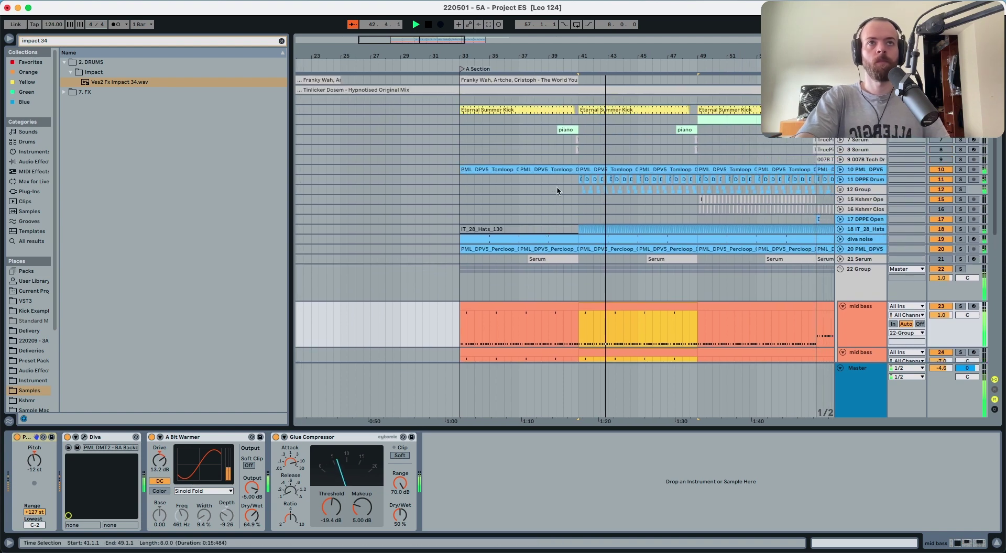
scroll(557, 187, right, 3)
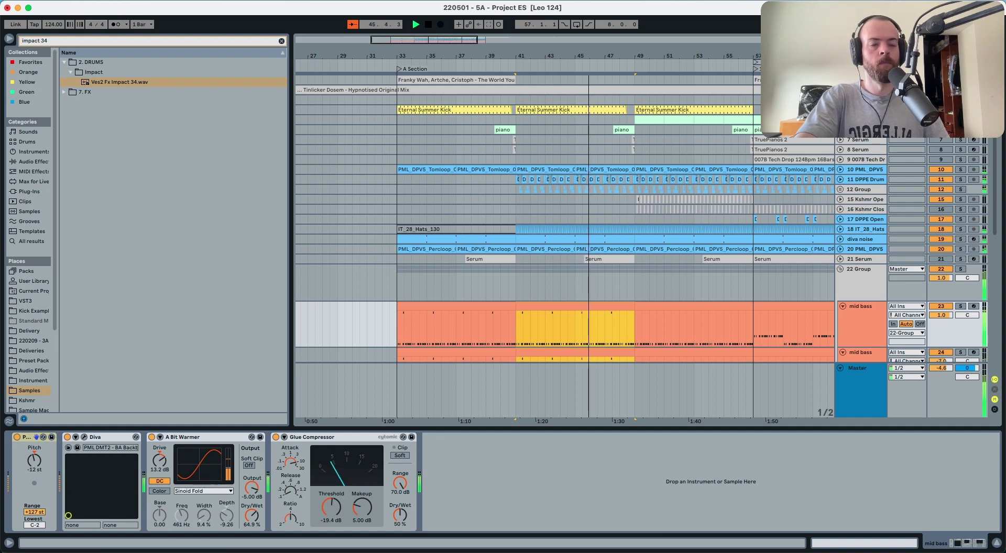
scroll(849, 271, down, 3)
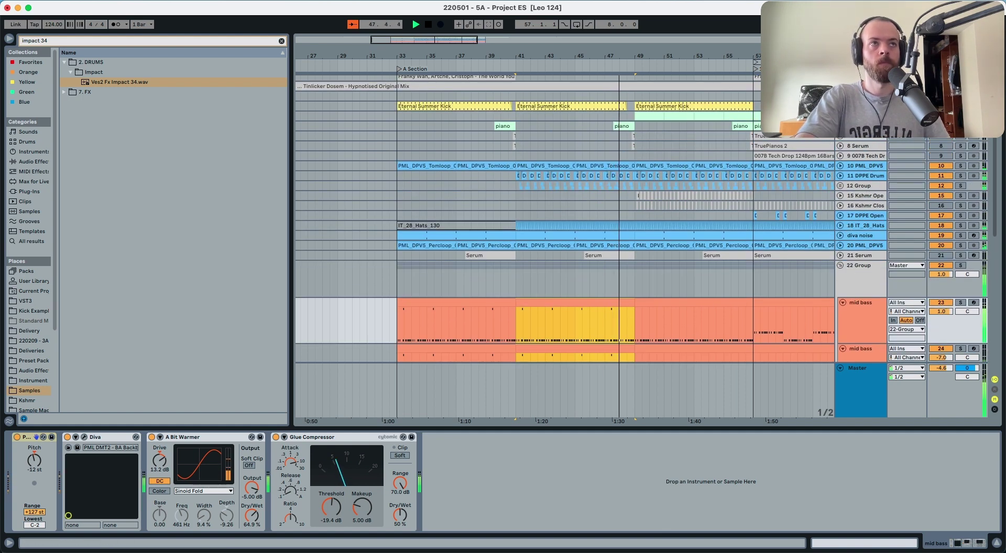
scroll(732, 142, right, 3)
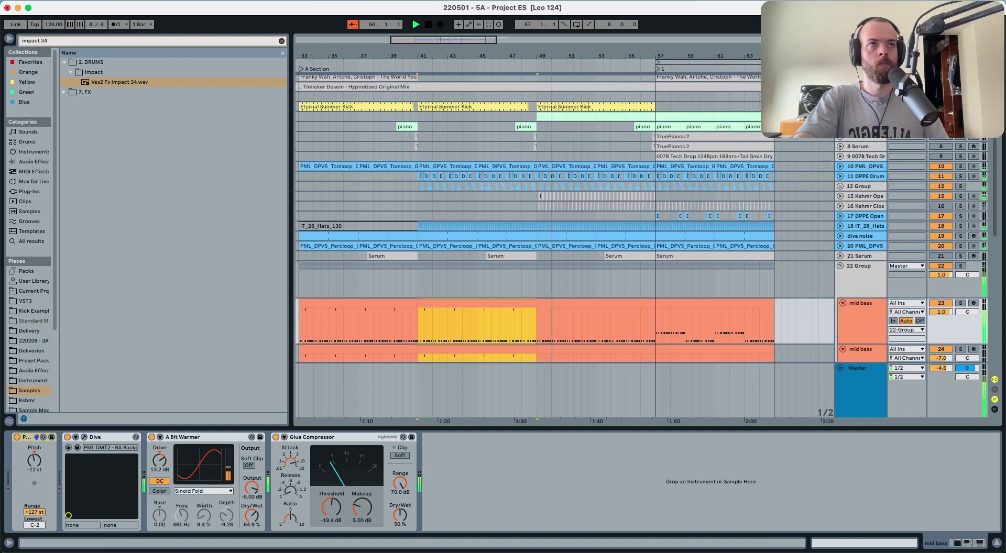
Inspect the ShaperBox 2 sidechain on the piano track and on the mid bass group.
click(862, 116)
click(377, 438)
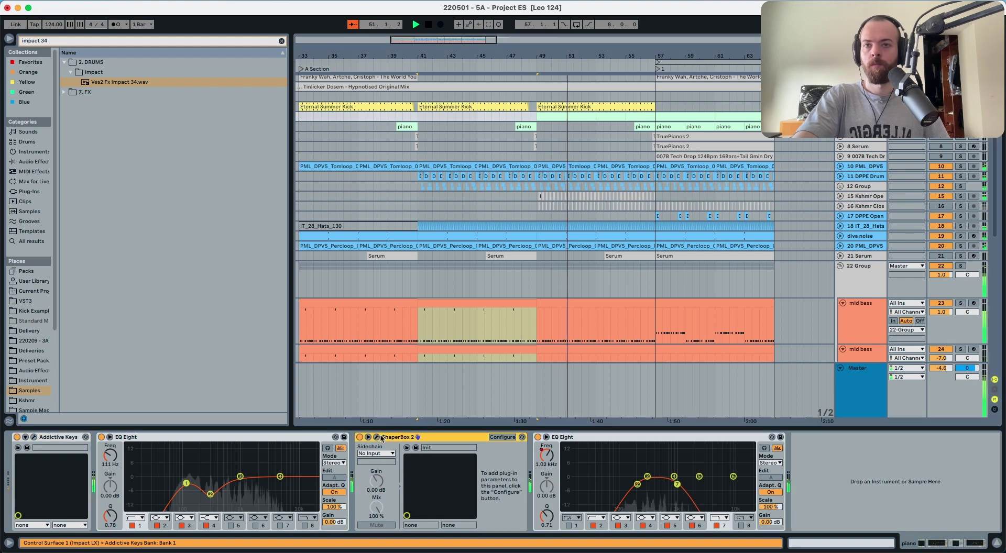
click(377, 438)
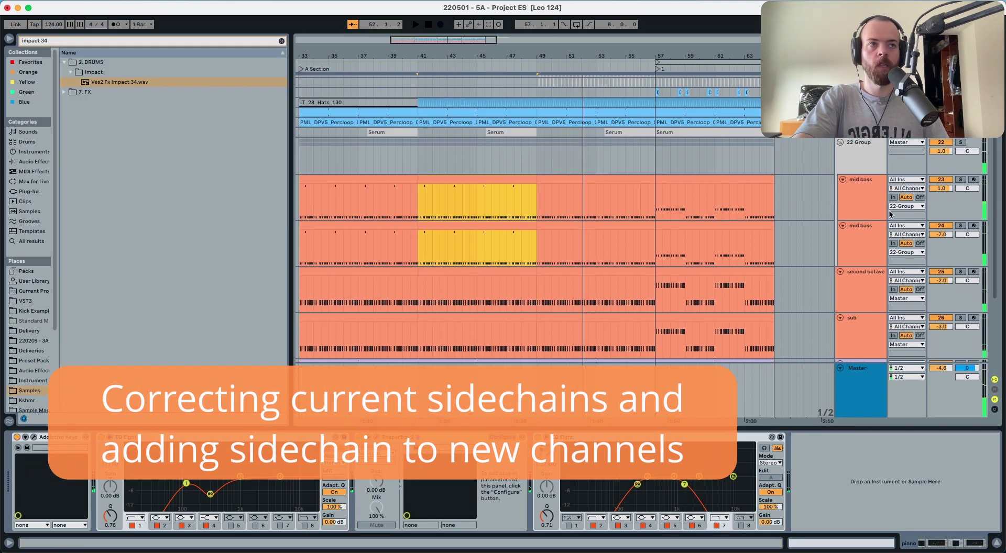
click(865, 165)
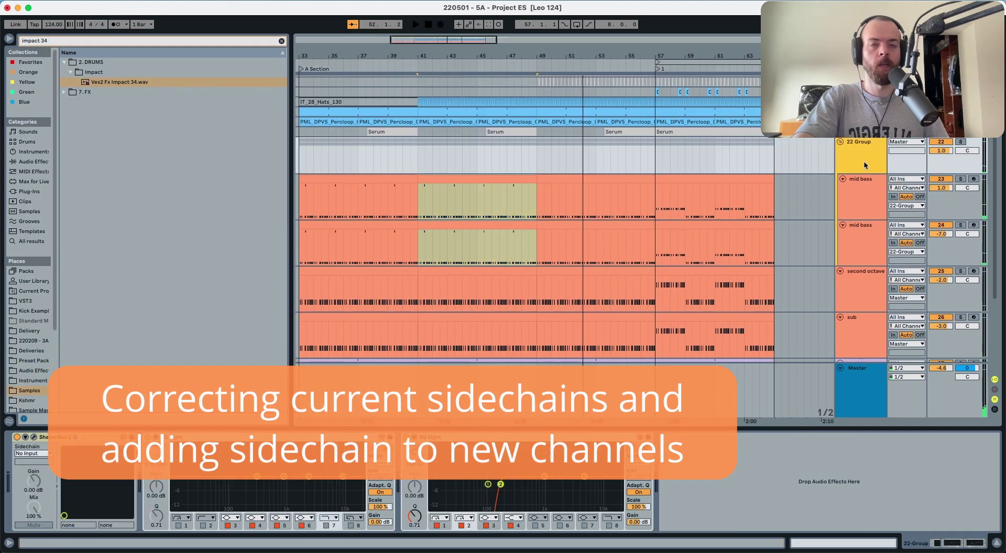
click(104, 440)
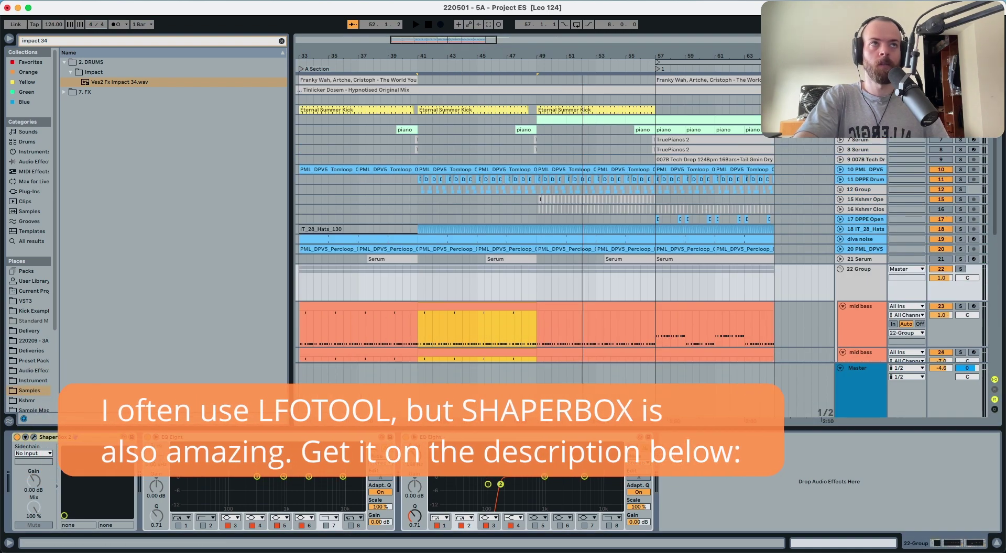
Open the piano track's ShaperBox 2 and examine the sidechain curves of its Mid and High bands.
click(862, 120)
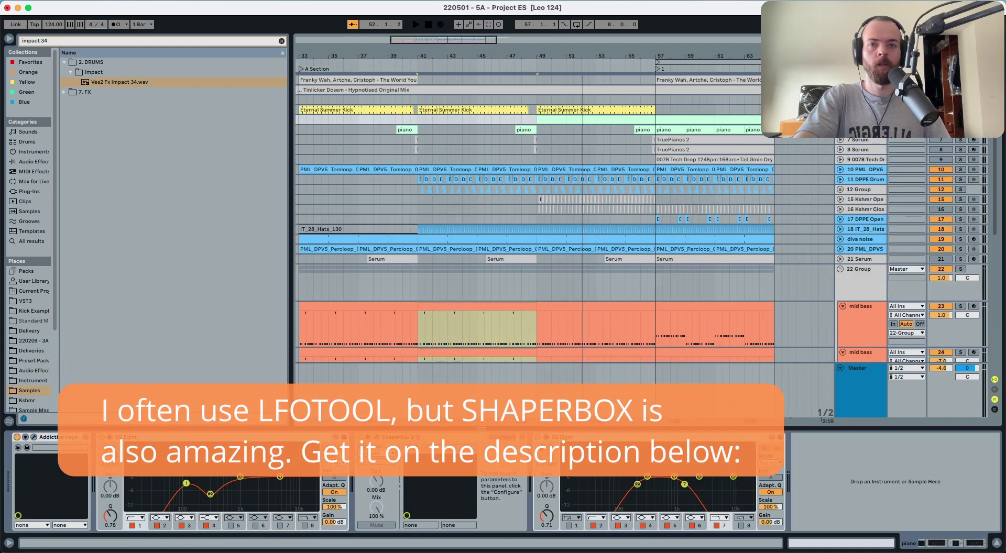
click(376, 437)
click(102, 78)
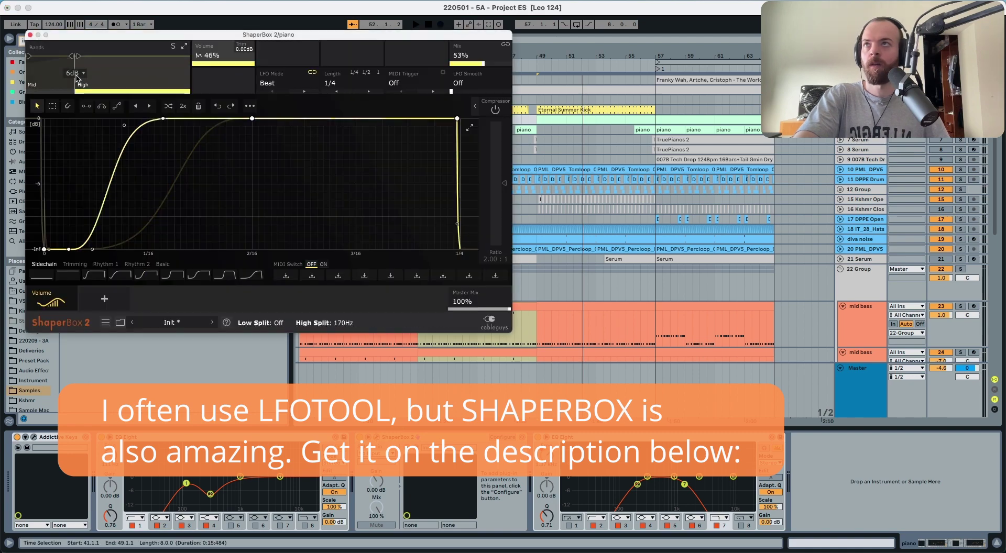
click(60, 80)
click(100, 80)
click(59, 80)
click(98, 79)
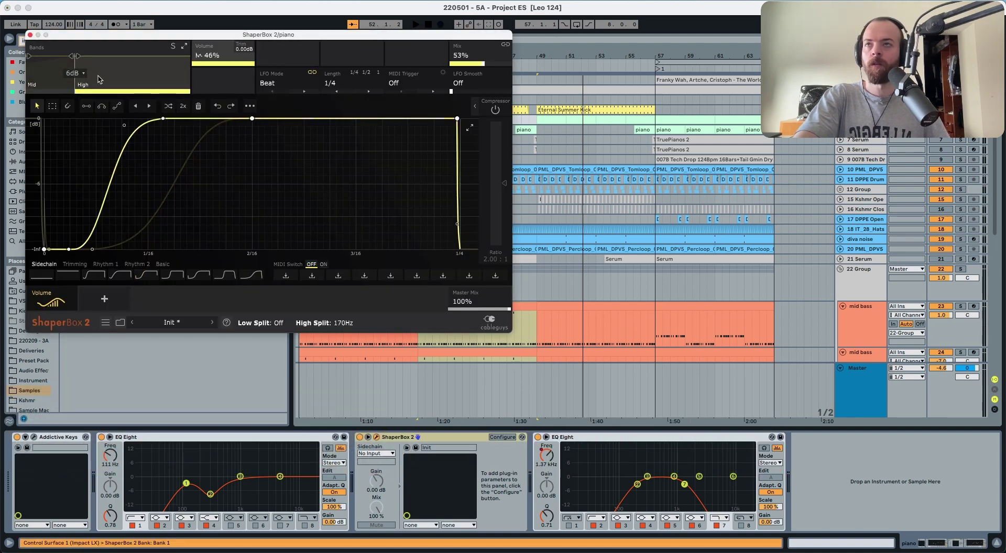
Replace the piano track's existing ShaperBox 2 with a pasted ShaperBox 2 before the last EQ Eight, and open the new one.
click(589, 442)
key(super+v)
click(451, 434)
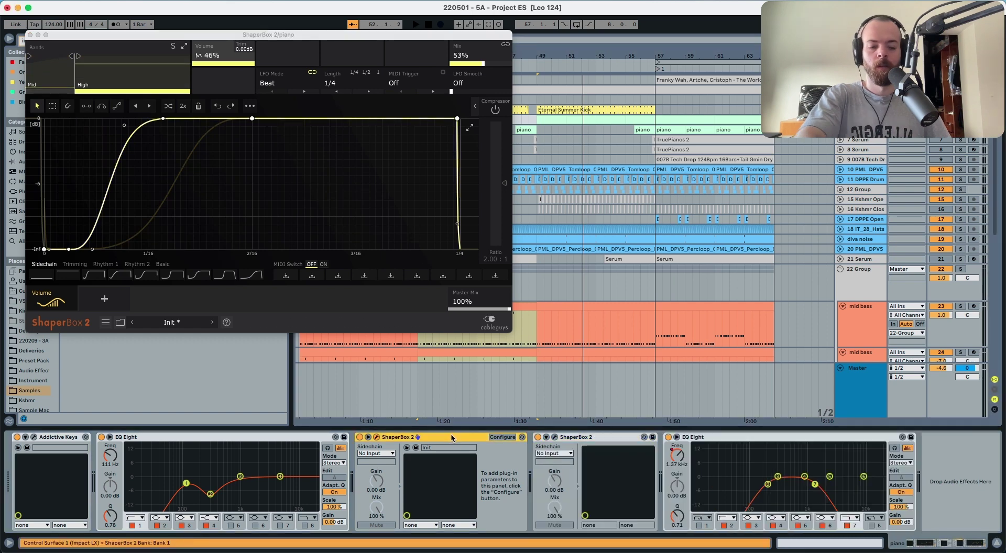
key(Delete)
click(376, 438)
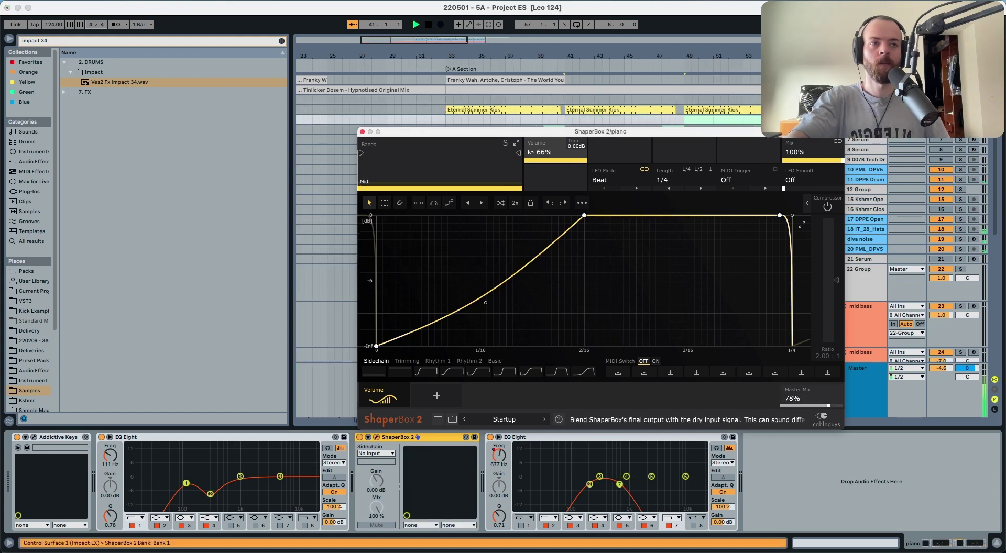
Set the Master Mix of the piano's new ShaperBox 2 to 67% during playback and close its window.
key(space)
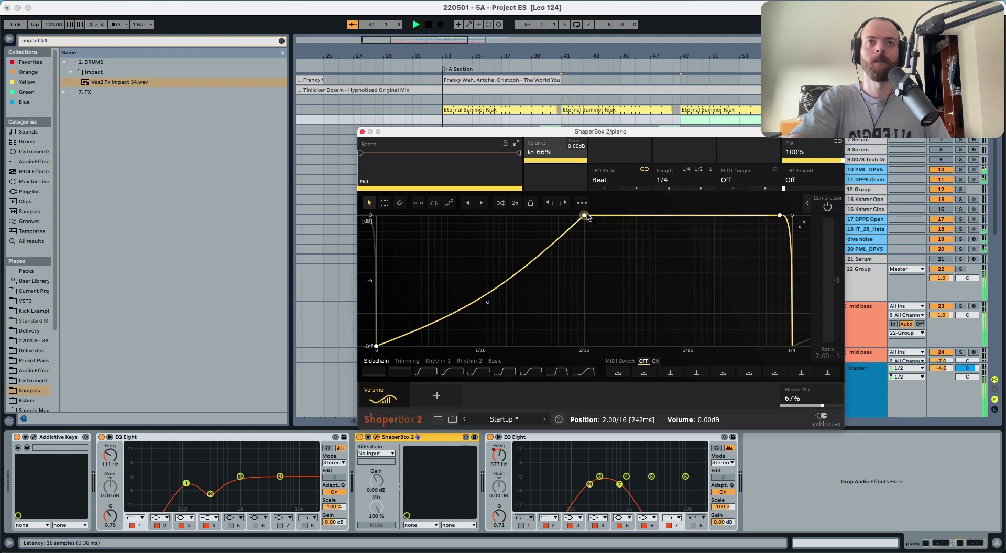
drag(607, 134, 593, 207)
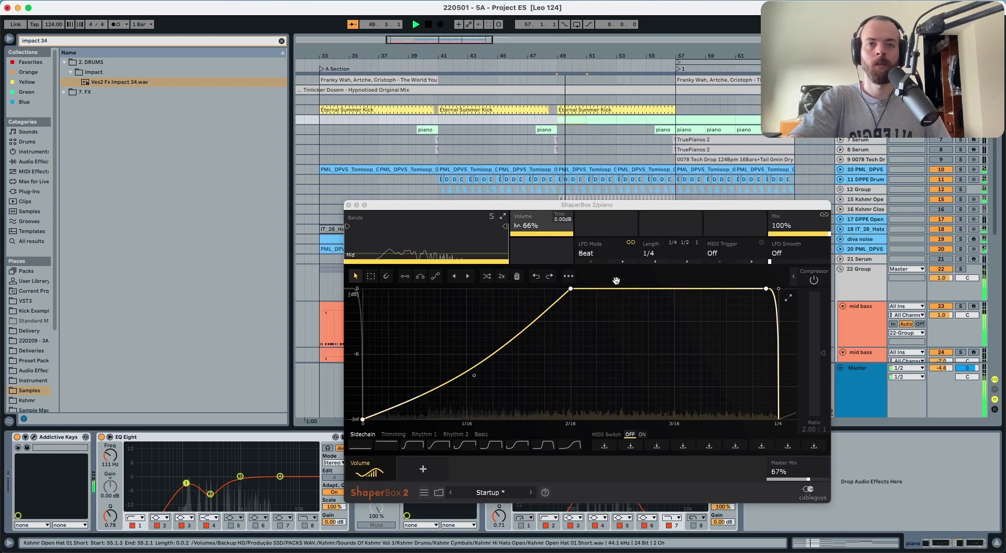
click(348, 204)
click(439, 439)
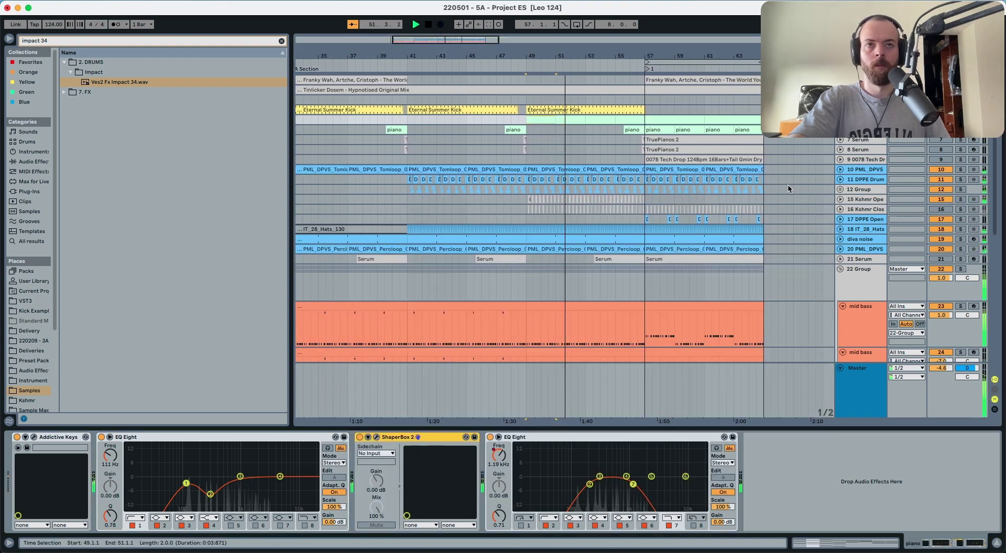
Check the arp track's existing ShaperBox 2, replace it with the pasted ShaperBox 2, and start playback.
scroll(871, 292, down, 5)
click(863, 248)
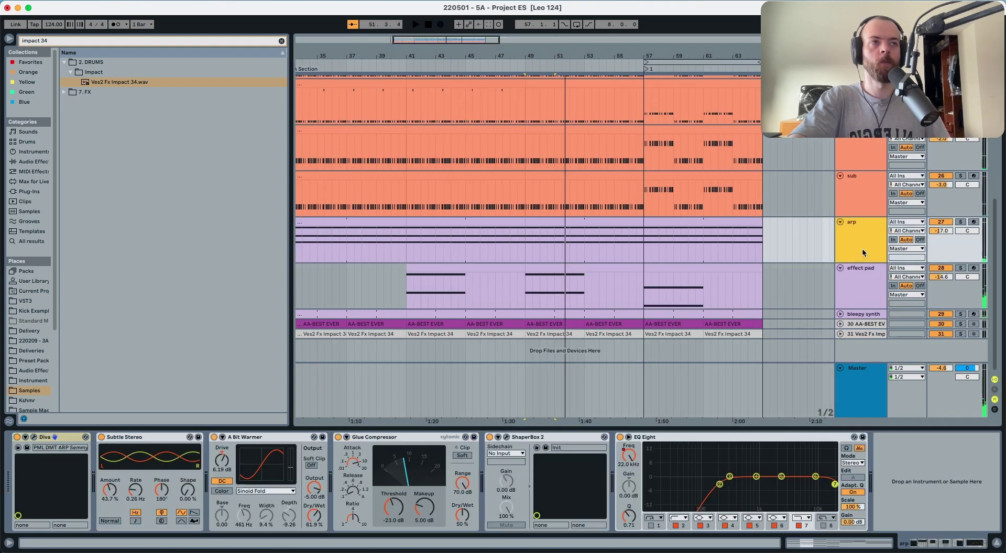
click(508, 438)
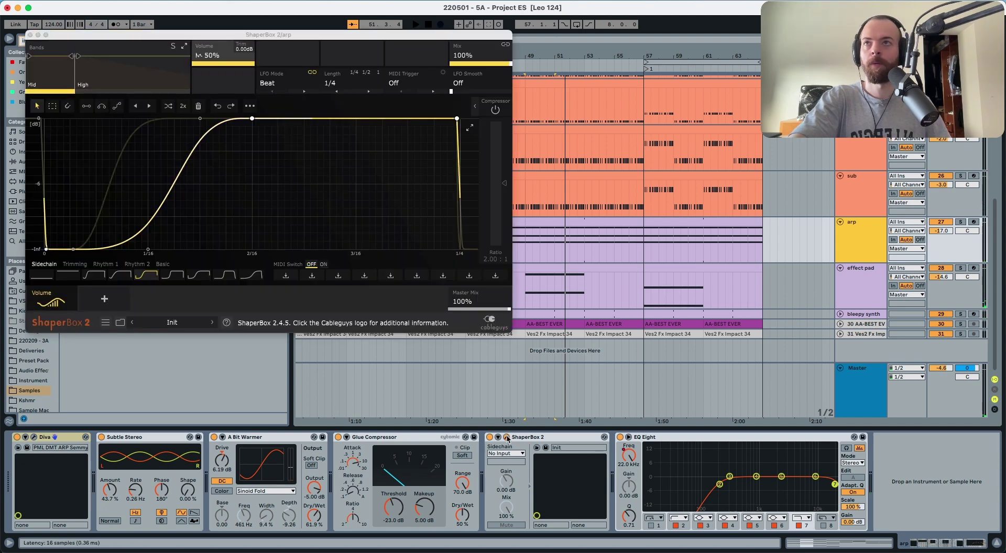
click(508, 437)
click(567, 435)
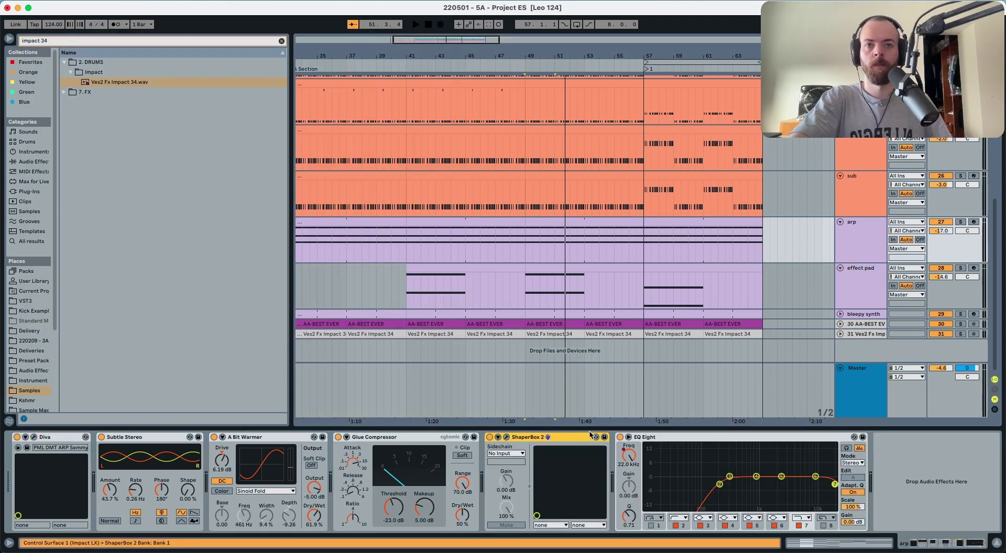
key(space)
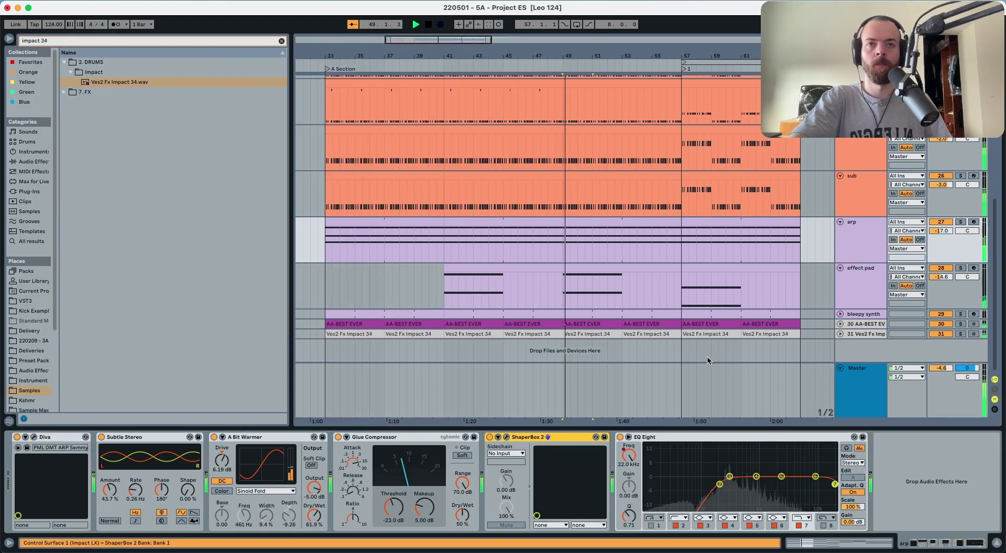
Solo the arp, set its new ShaperBox 2's Master Mix to 73%, and turn the solo off.
click(958, 222)
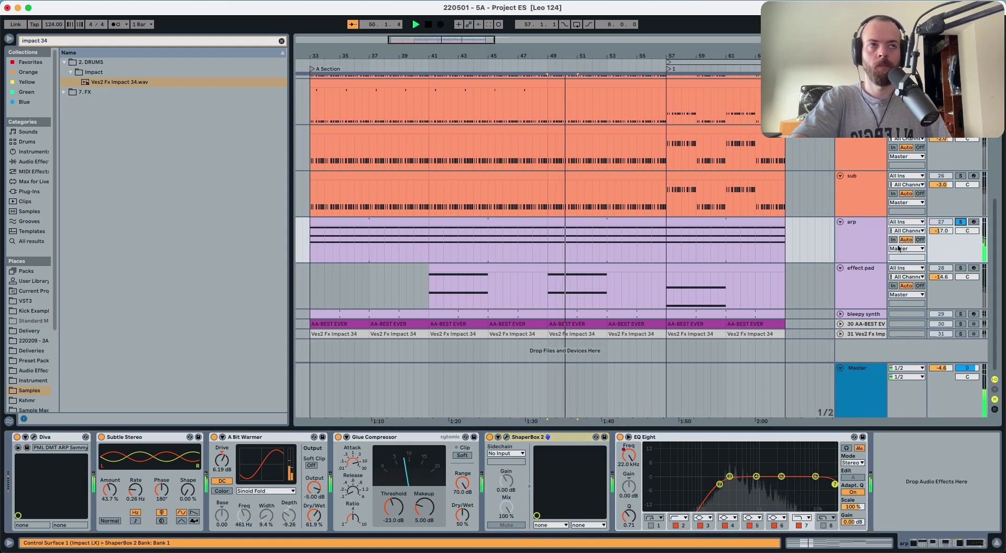
click(507, 438)
drag(781, 471, 781, 468)
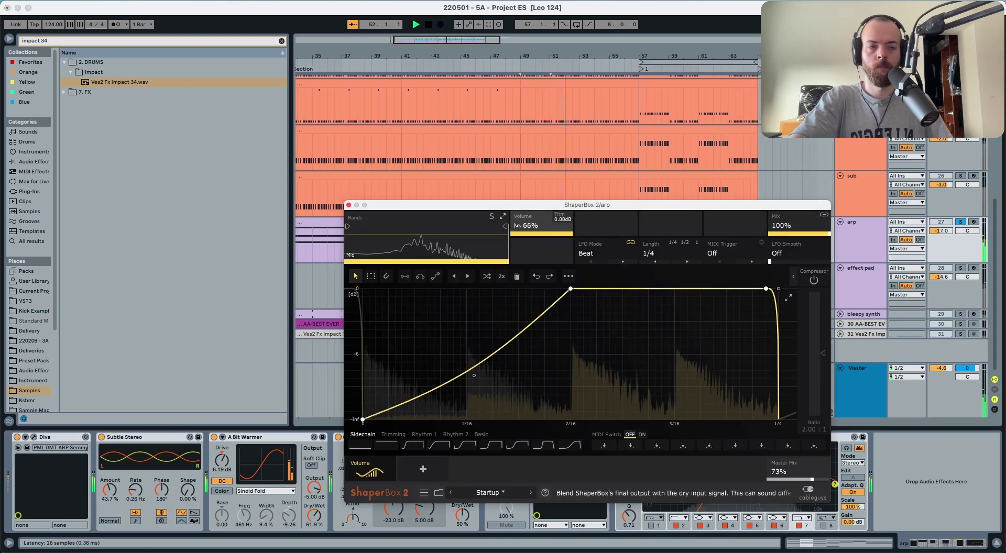
click(960, 222)
Solo the effect pad, paste the new ShaperBox 2 before its EQ Eight, and delete the old ShaperBox 2.
click(941, 269)
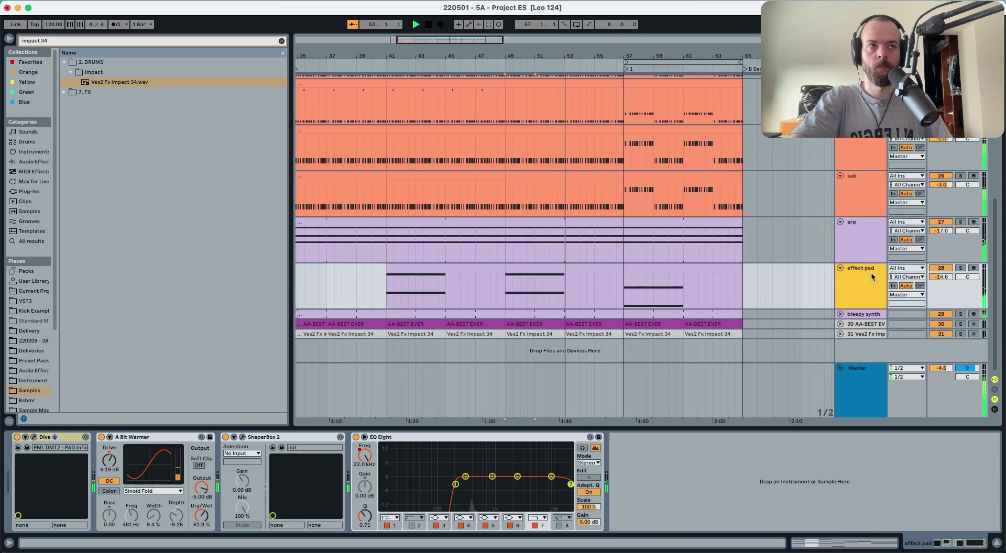
click(961, 268)
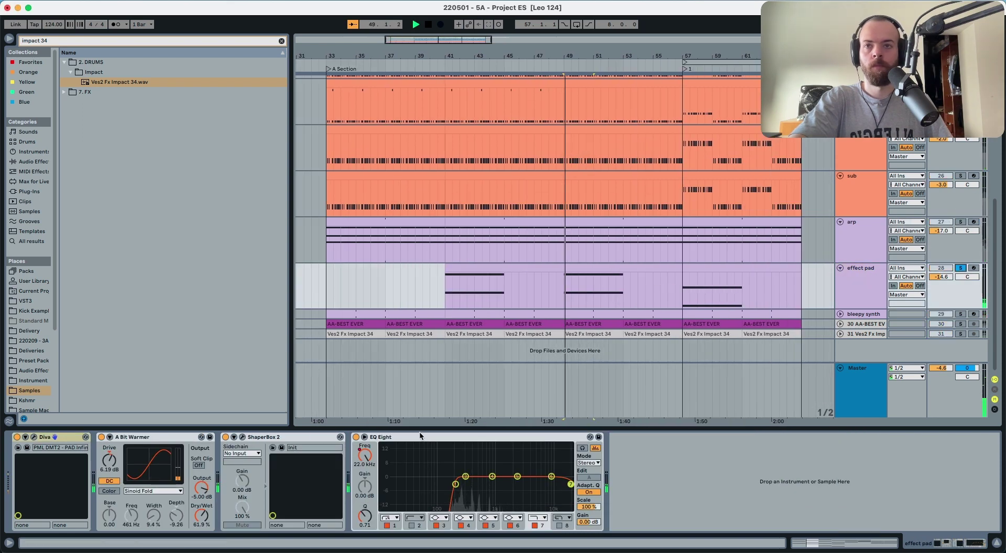
click(364, 437)
key(super+v)
click(242, 437)
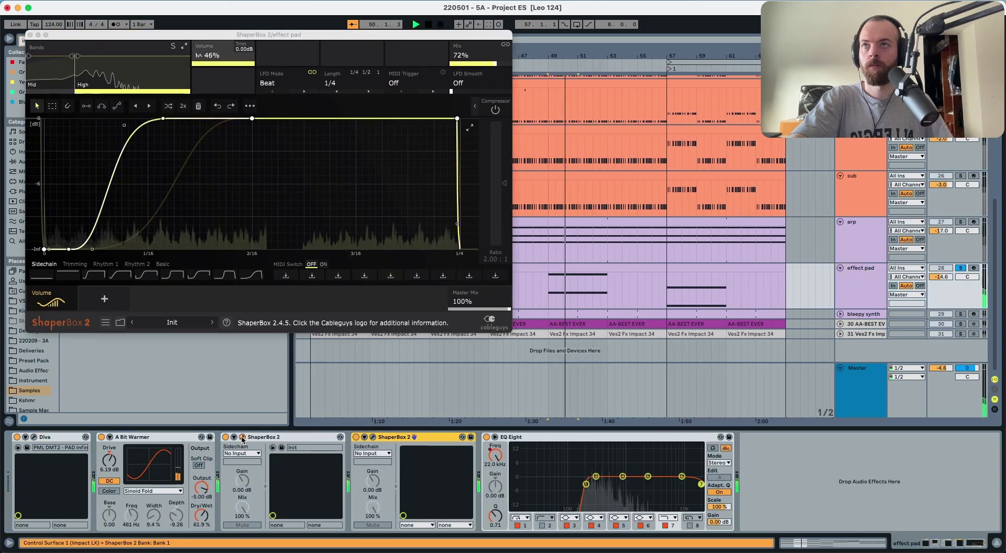
click(242, 437)
click(267, 438)
key(Delete)
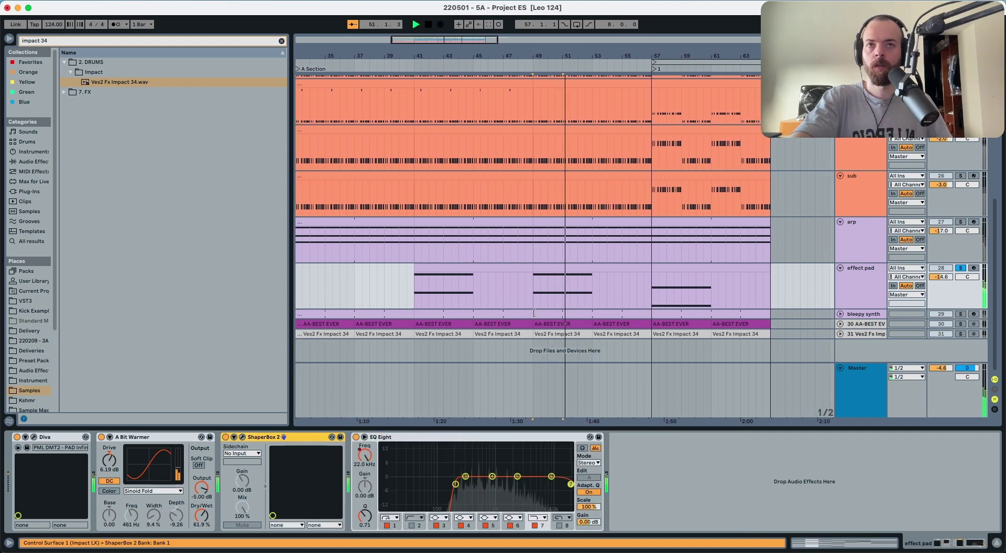
Solo the bleepy synth, replace its old ShaperBox 2 with the pasted one, check its curve, and stop playback.
click(961, 314)
click(887, 315)
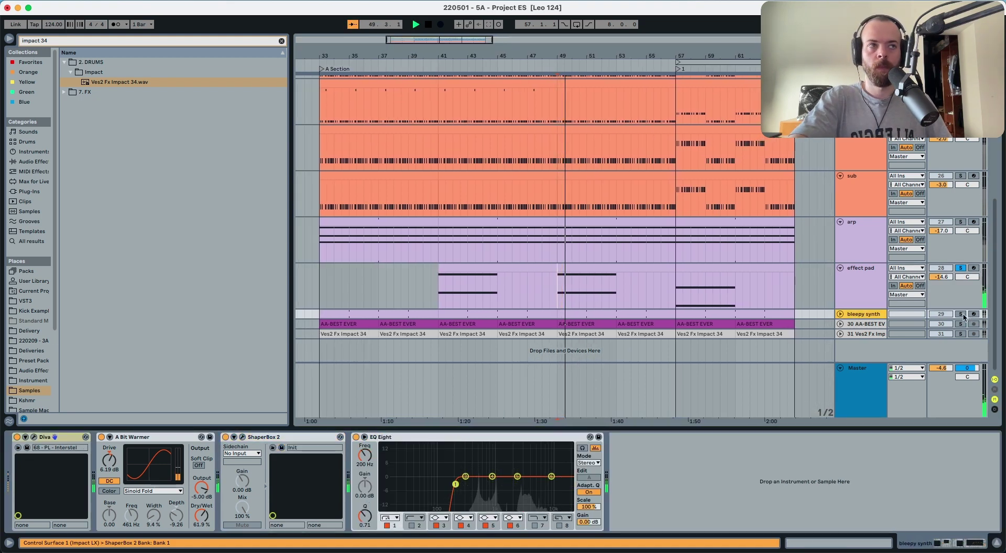
click(868, 315)
key(space)
key(space)
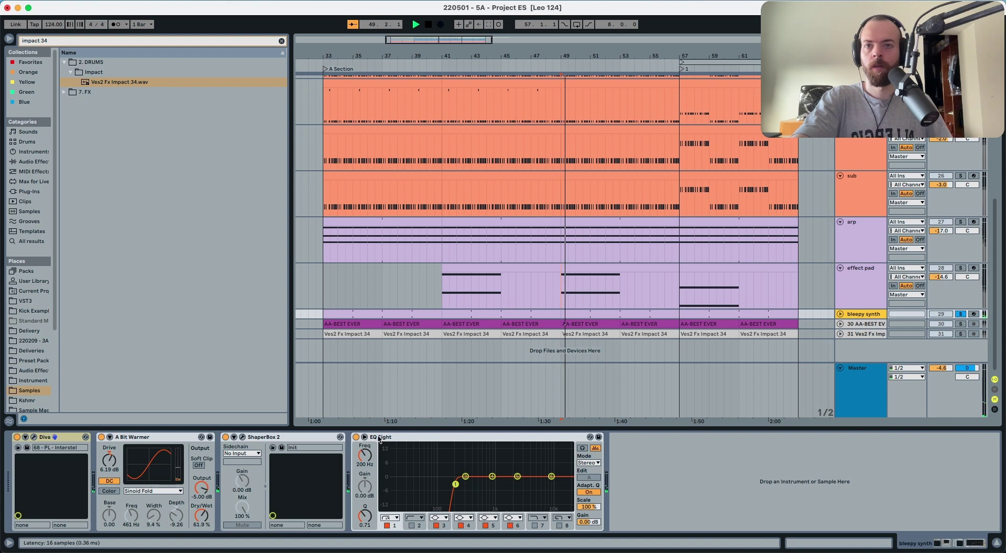
click(379, 438)
click(244, 439)
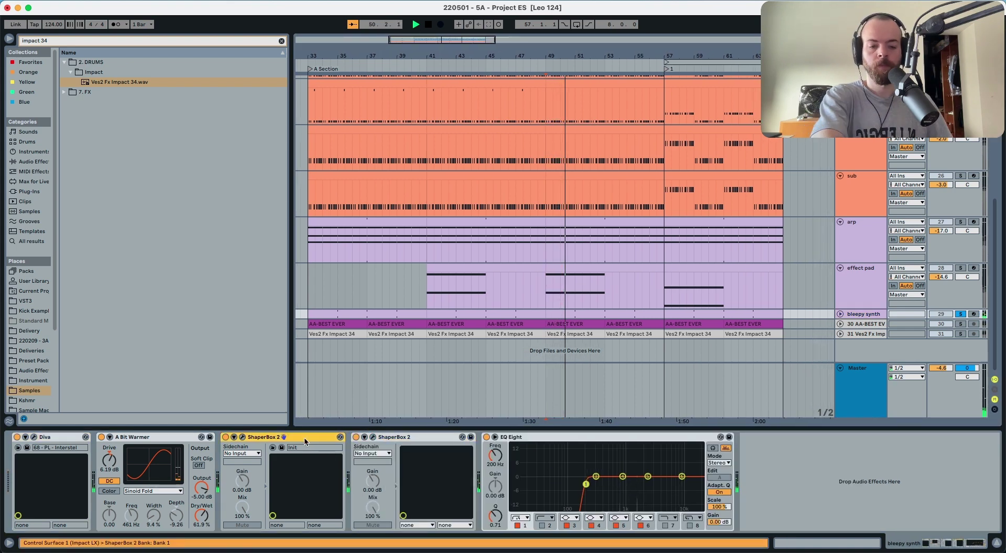
click(243, 438)
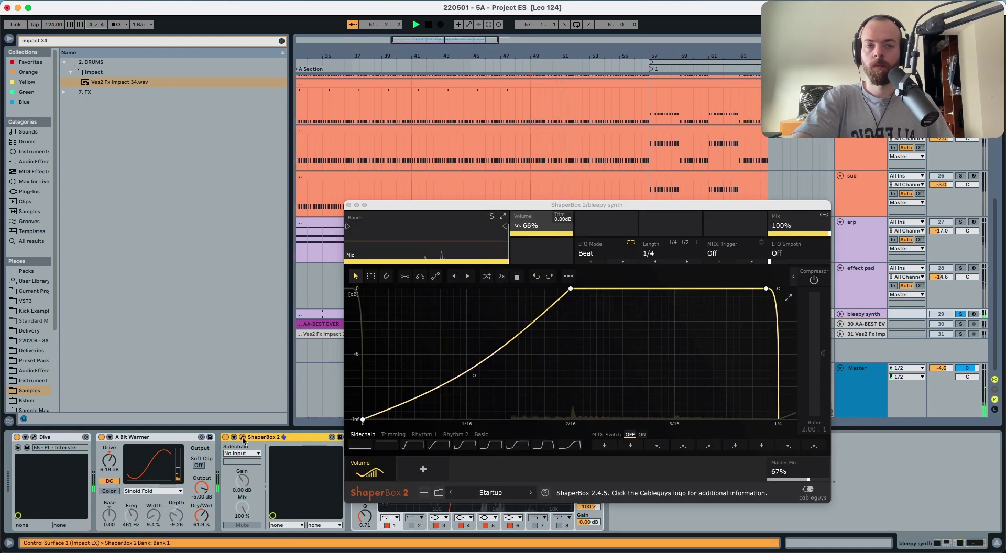
click(242, 438)
key(space)
Solo the PML_DPVS percussion loop on track 20 and paste the ShaperBox 2 after its EQ Eight during playback.
scroll(705, 162, up, 10)
scroll(711, 162, down, 3)
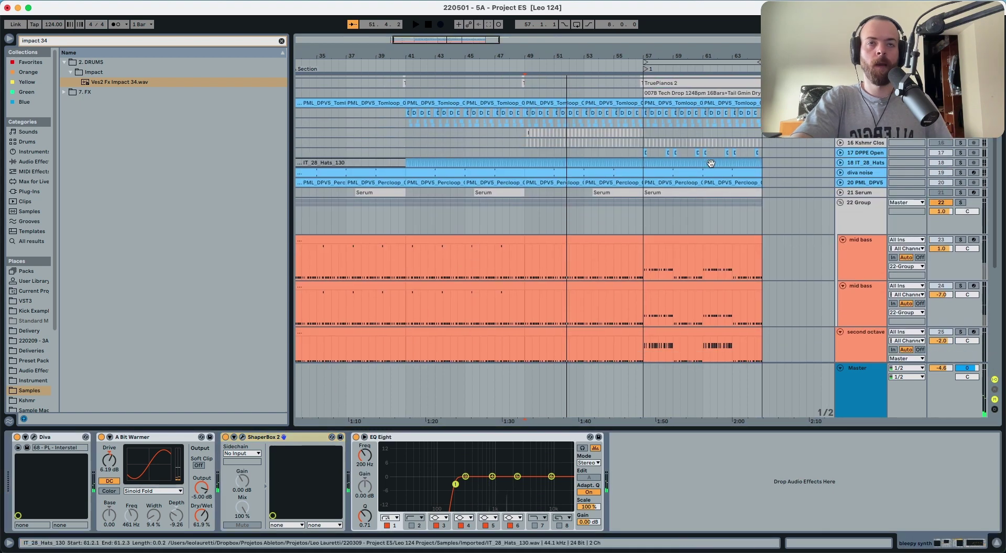
click(855, 183)
scroll(855, 184, up, 4)
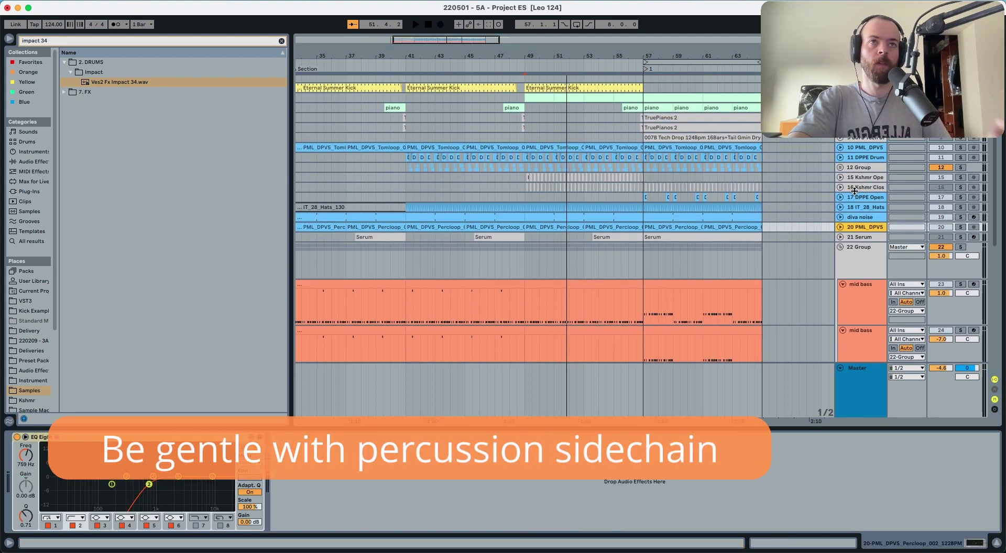
click(961, 227)
key(space)
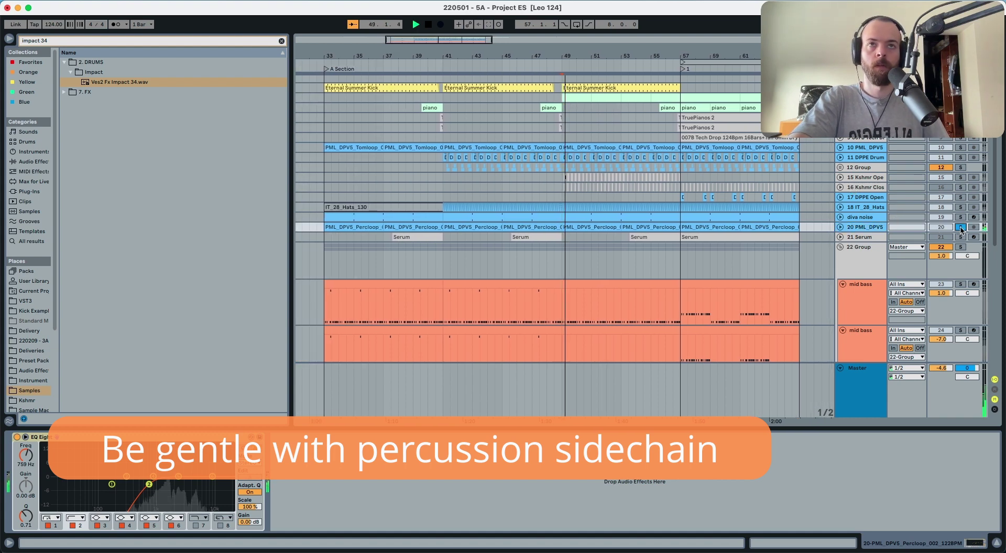
click(455, 460)
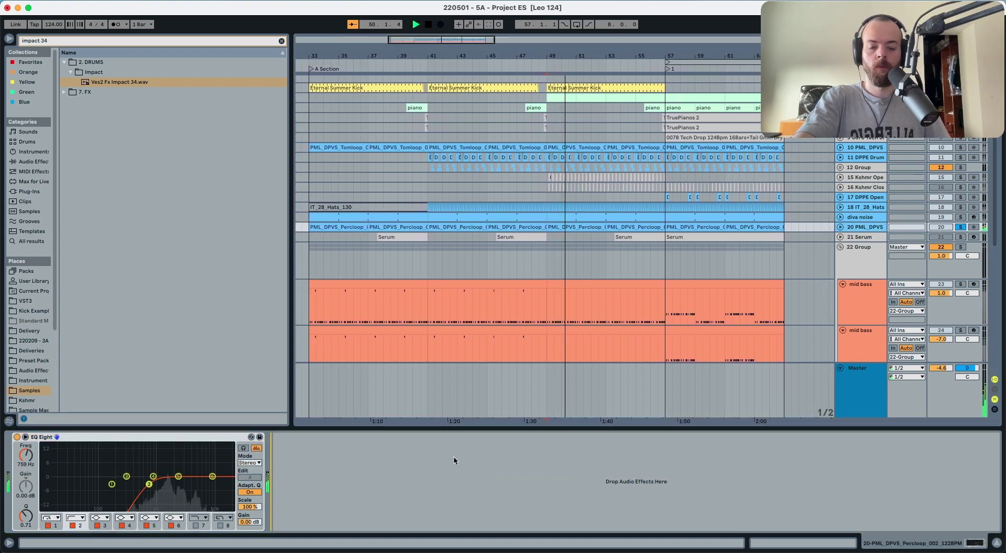
key(super+v)
Set the percussion loop's ShaperBox 2 Master Mix to 57% and turn off the track's solo.
click(293, 438)
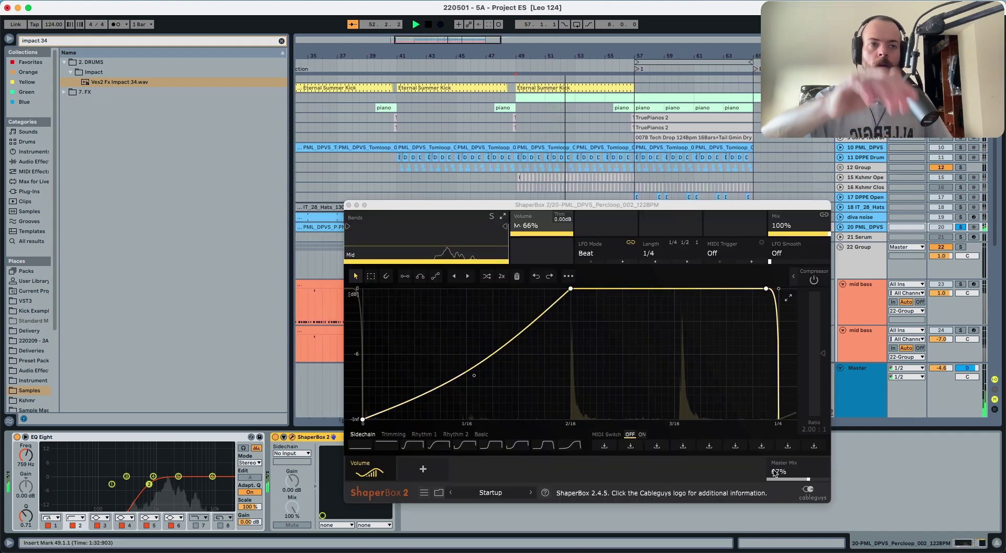
drag(791, 473, 791, 483)
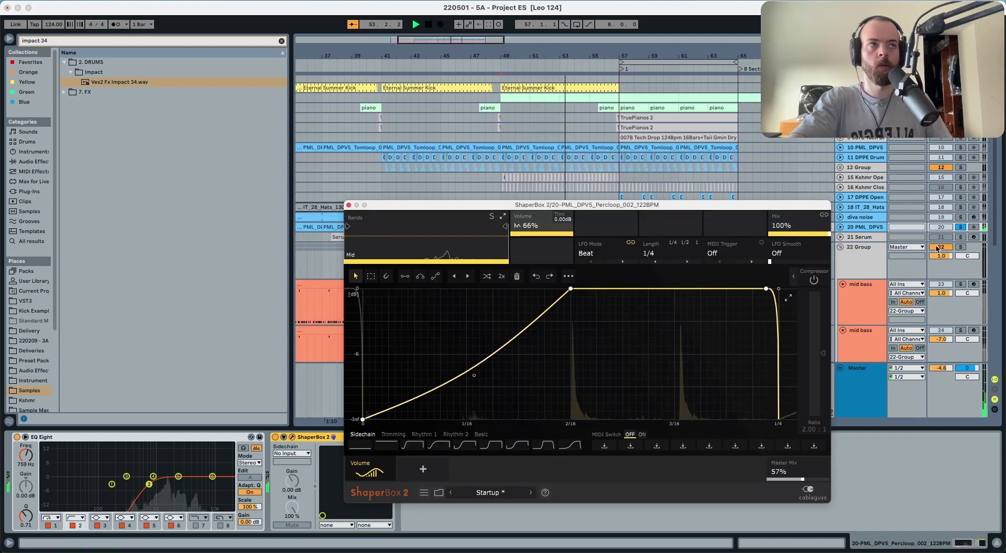
click(960, 227)
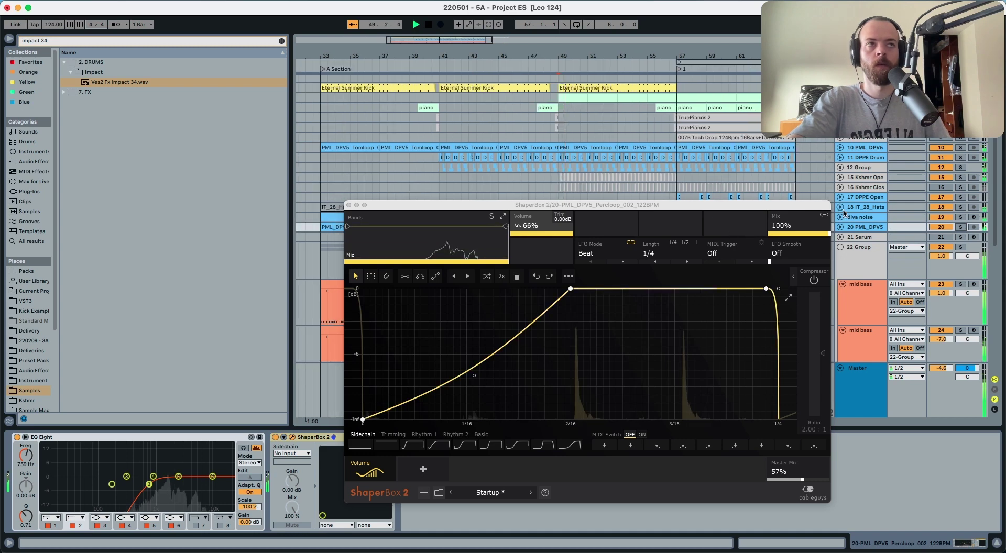
Solo the diva noise track, replace its old ShaperBox 2 with the pasted one, check its curve, and stop playback.
click(862, 218)
click(961, 217)
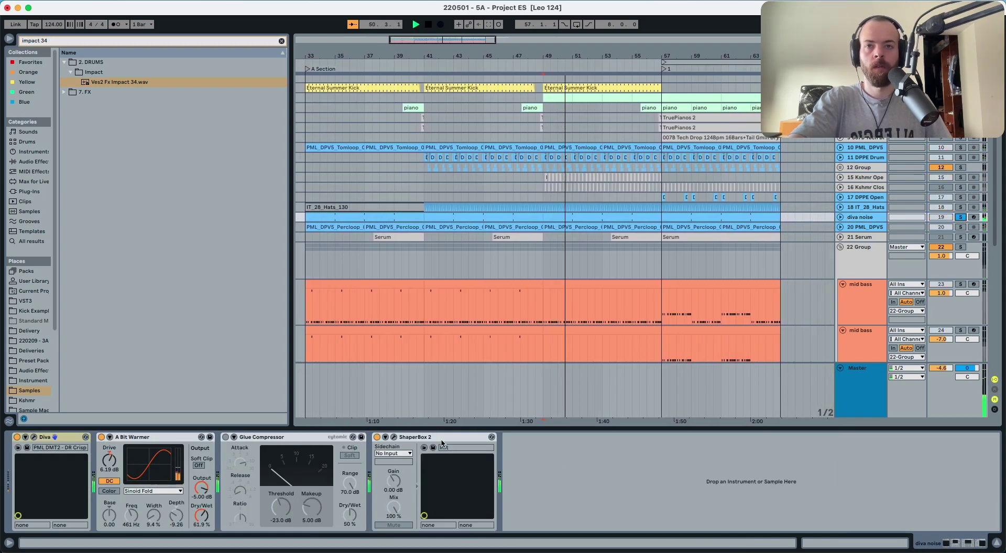
click(394, 437)
click(574, 465)
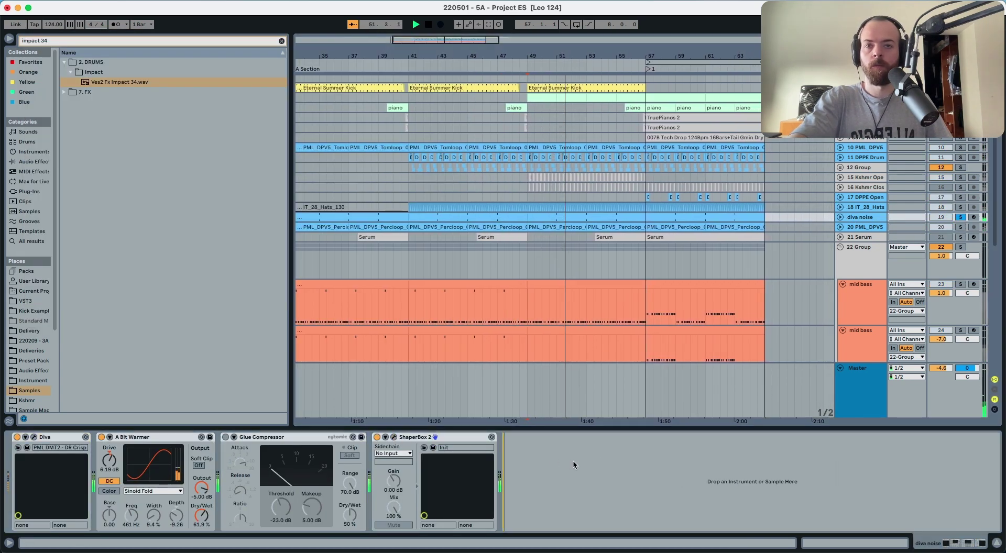
click(414, 439)
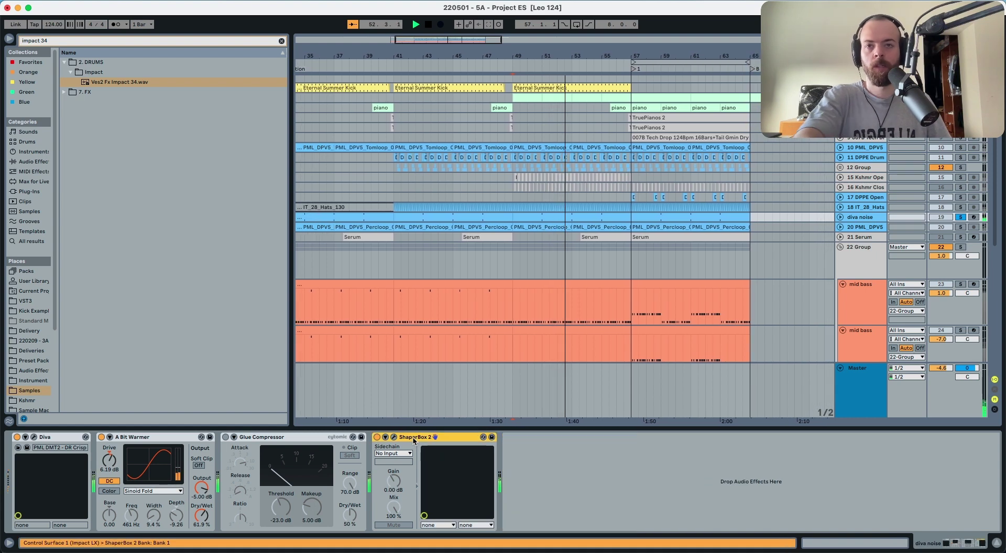
click(394, 437)
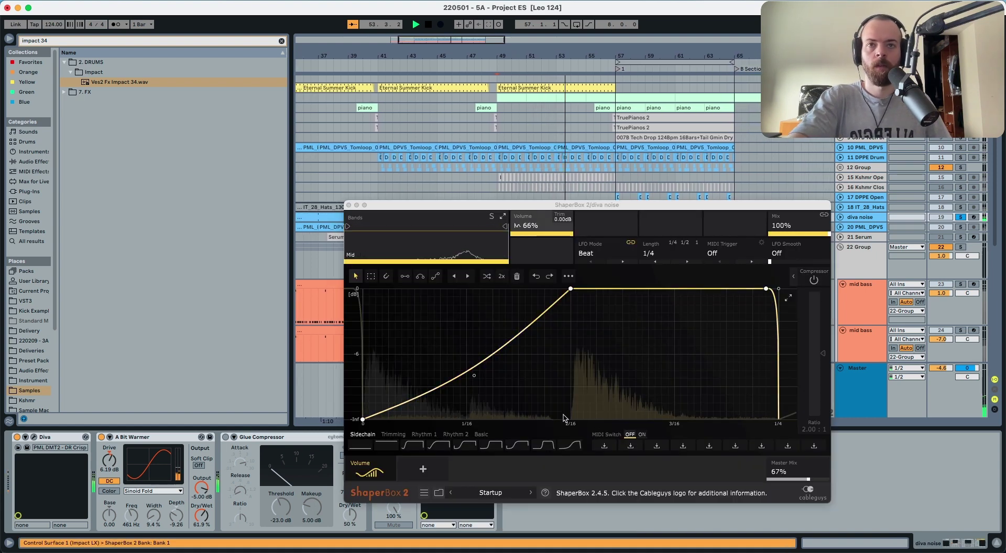
click(349, 205)
key(space)
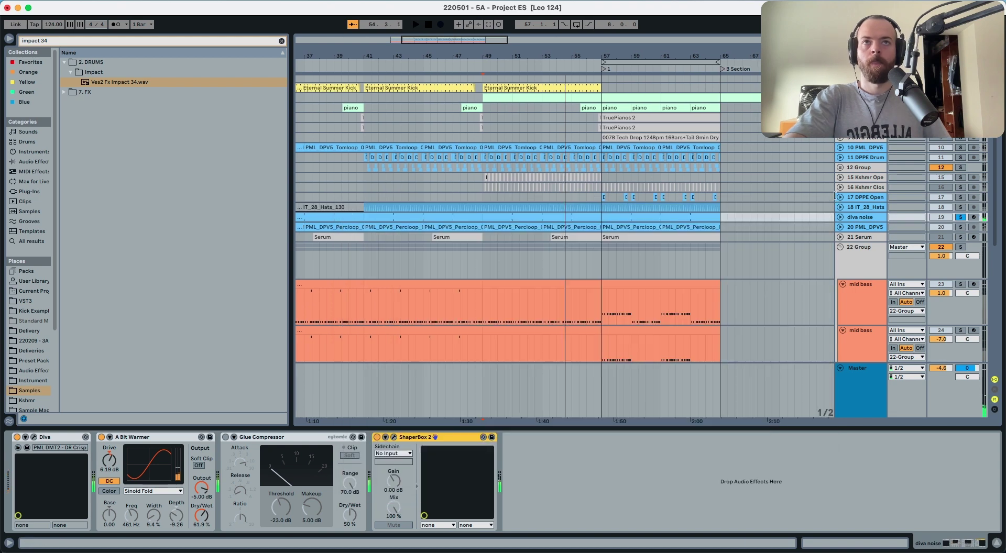
Solo the IT_28_Hats track during playback and paste the ShaperBox 2 after its Utility.
click(859, 198)
click(858, 207)
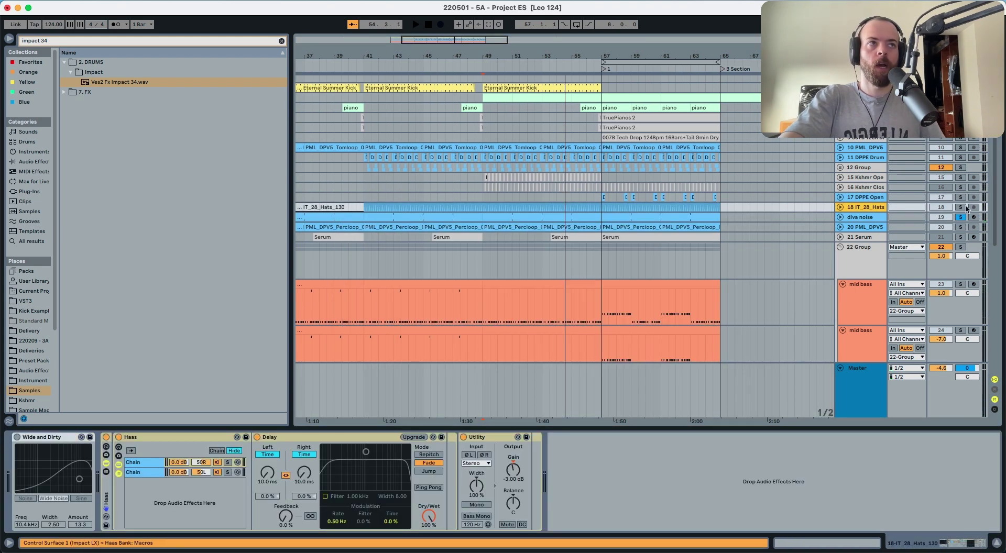
click(962, 207)
key(space)
click(577, 460)
key(super+v)
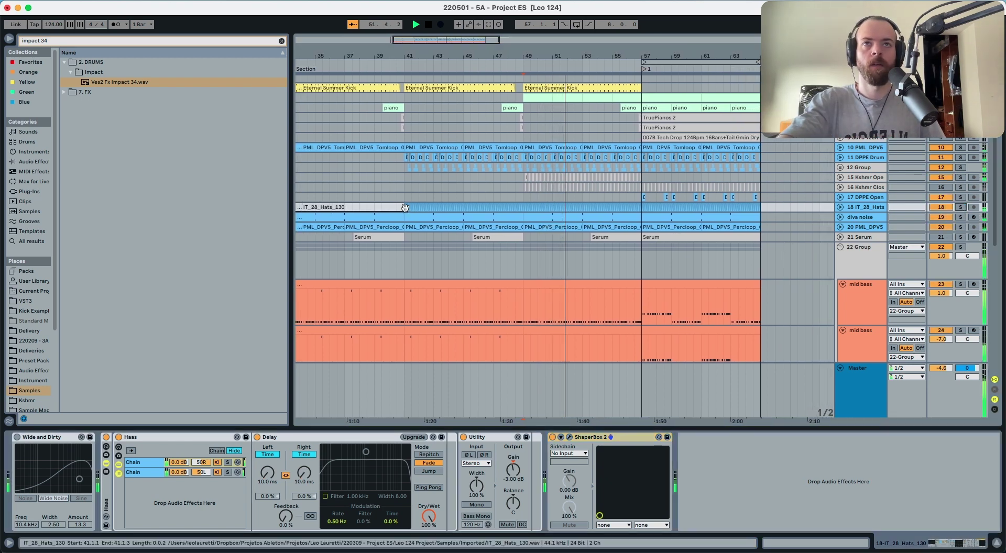
Solo the DPPE drum loop on track 11 and paste a single ShaperBox 2 after its EQ Eight.
click(967, 149)
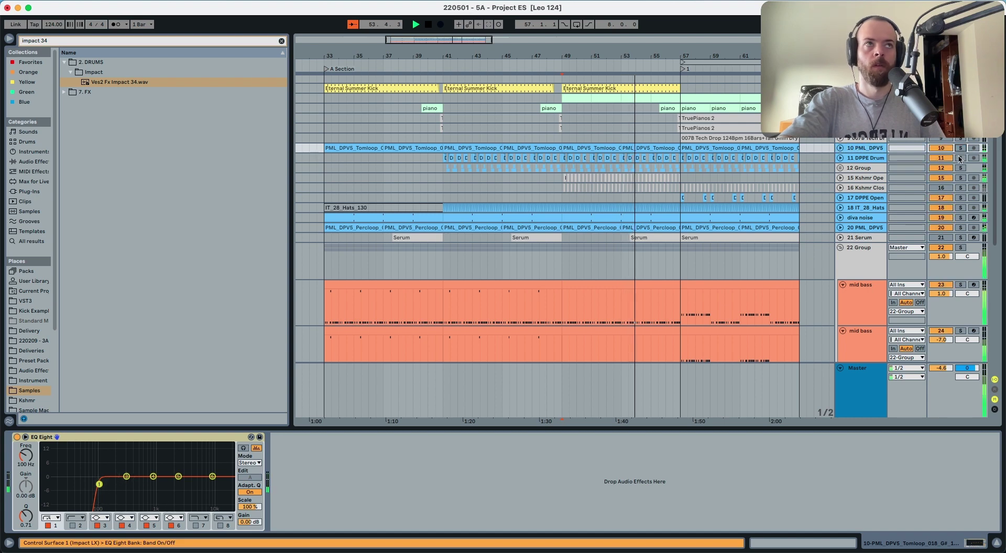
click(872, 158)
click(456, 460)
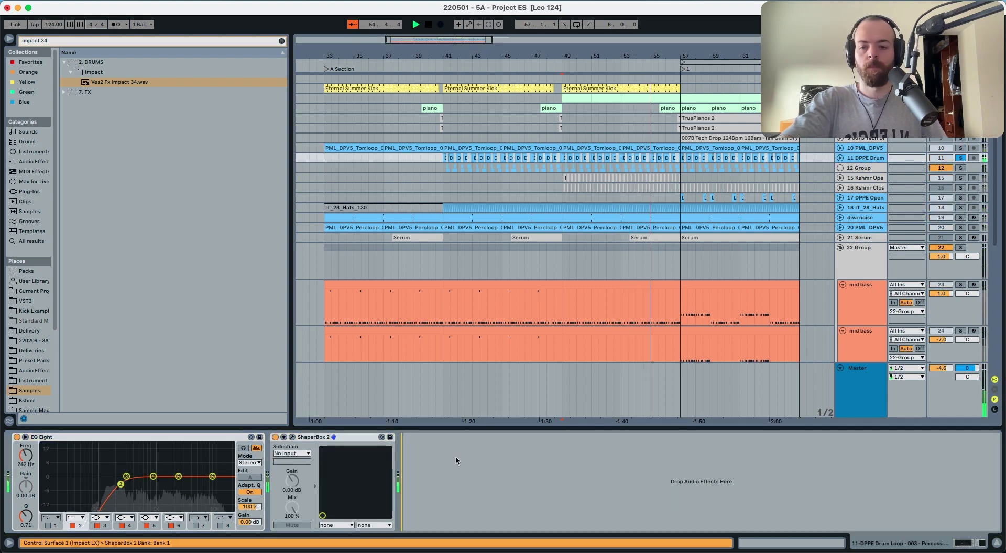
click(319, 439)
key(super+d)
key(super+z)
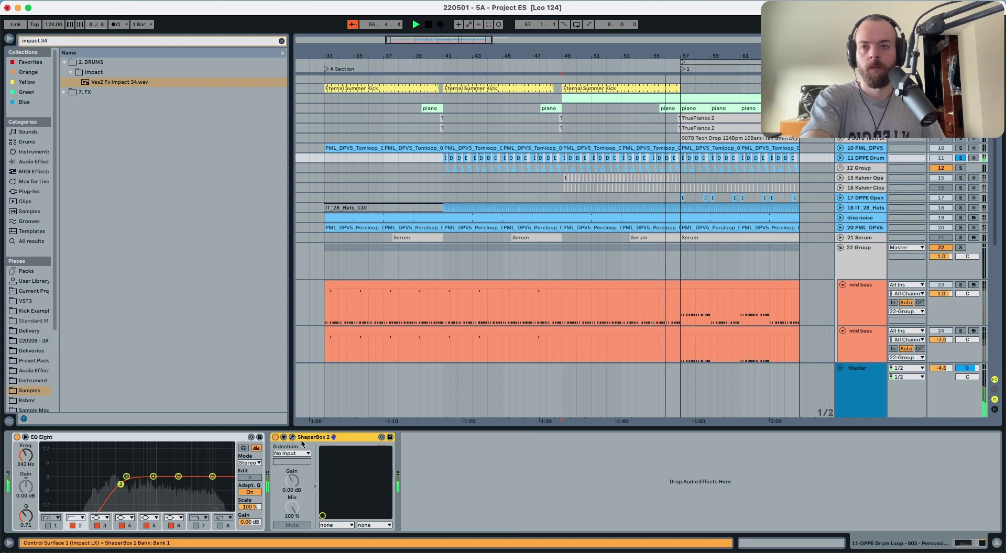
Set the Master Mix of the DPPE drum loop's ShaperBox 2 to 68%, and select the 22 Group track.
click(293, 438)
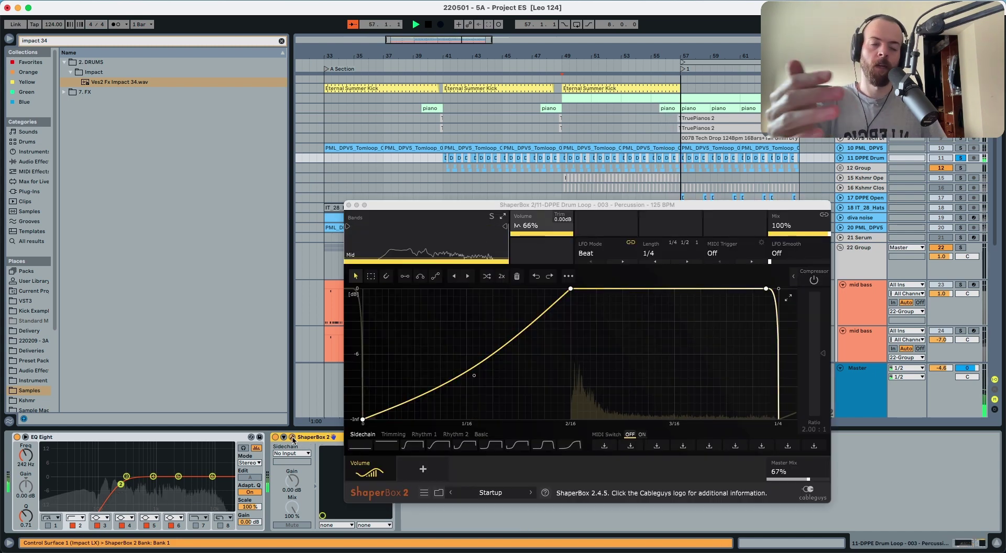
click(349, 204)
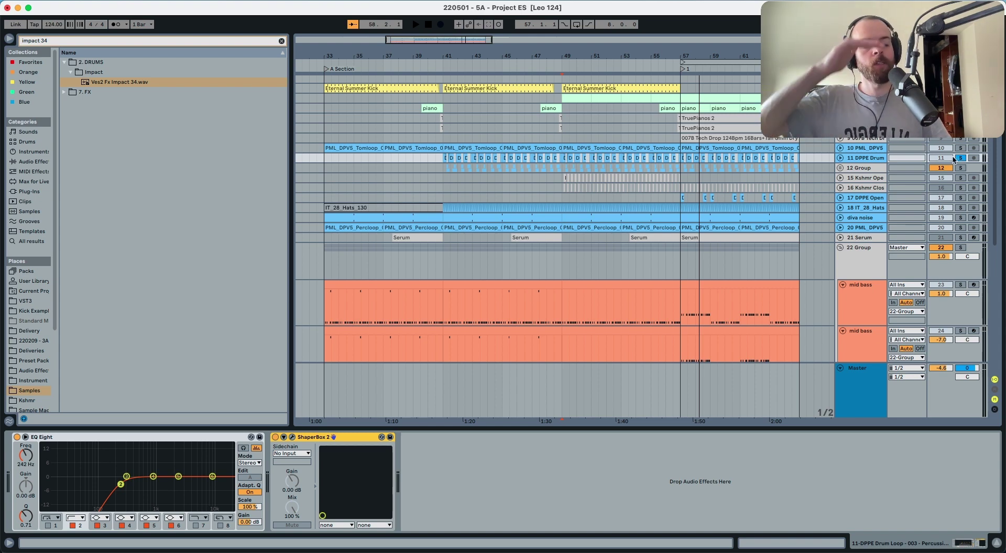
click(292, 437)
drag(776, 468, 776, 451)
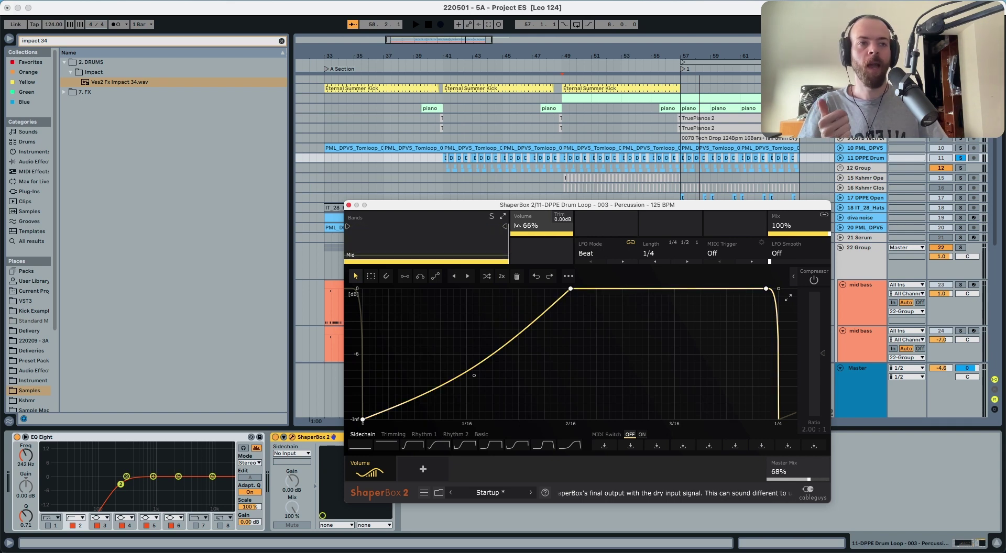
click(847, 271)
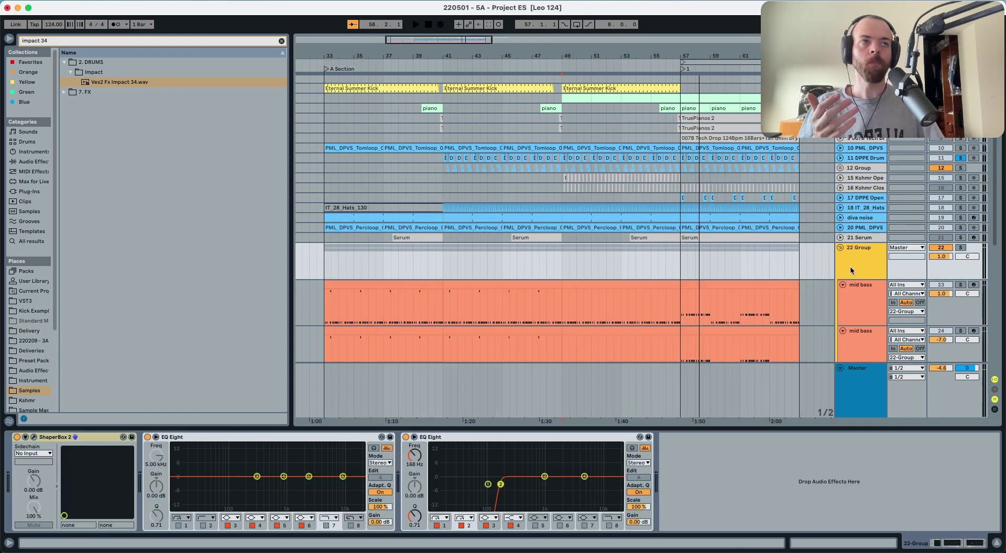
Unsolo the DPPE drum loop on track 11 and play the full mix from bar 49.
scroll(849, 271, down, 5)
scroll(851, 271, up, 1)
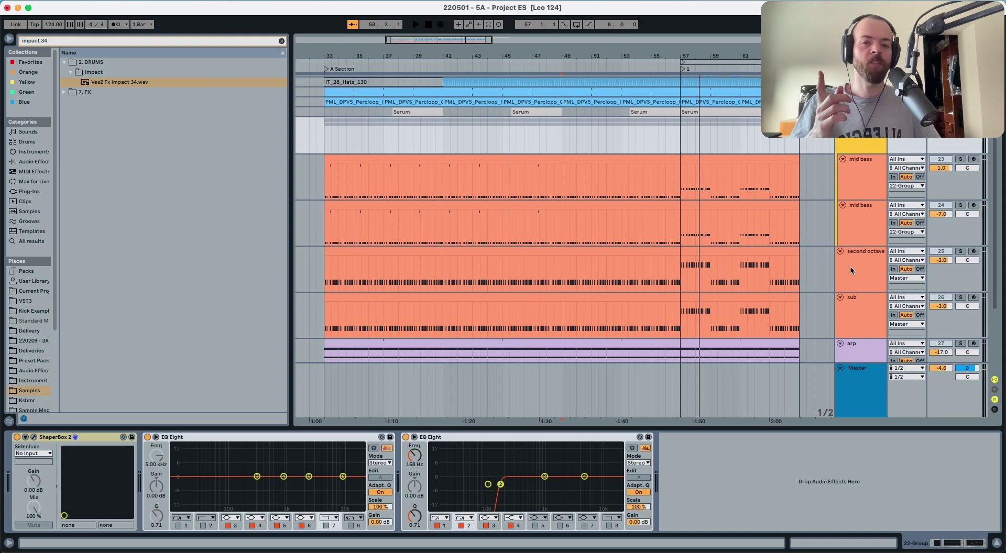
scroll(851, 271, up, 5)
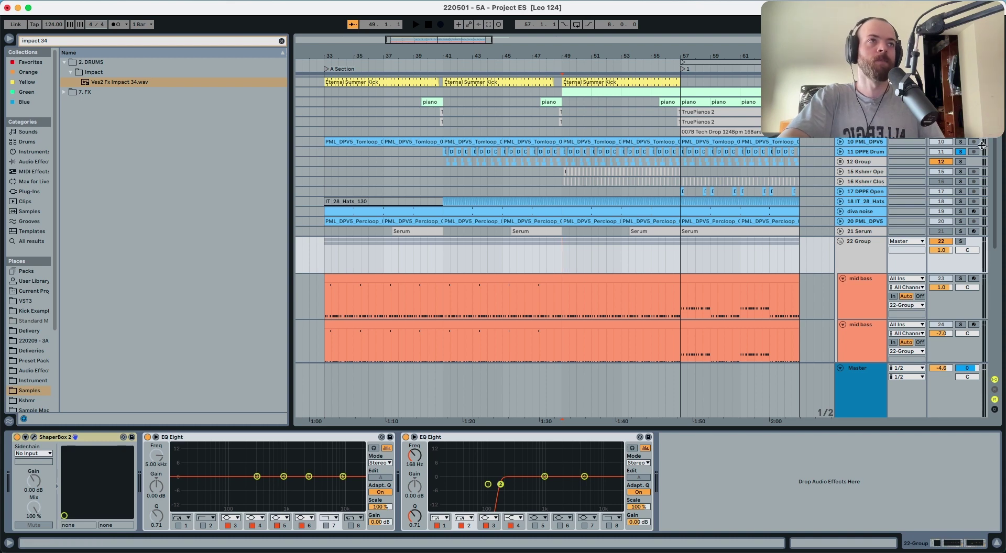
click(962, 151)
key(space)
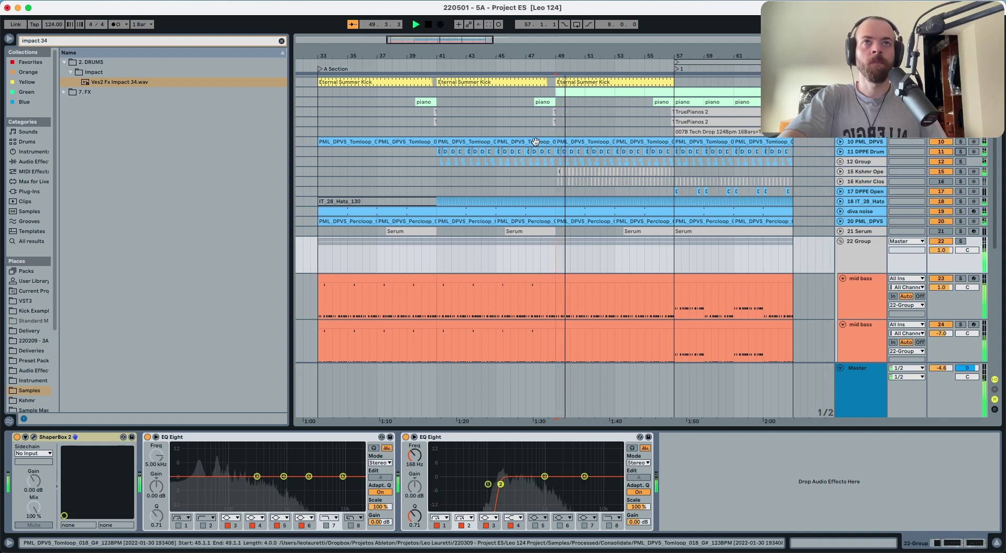
Unfold the Kshmr open hat track and duplicate its clips from bars 49–57 into bars 57–65.
click(858, 172)
key(u)
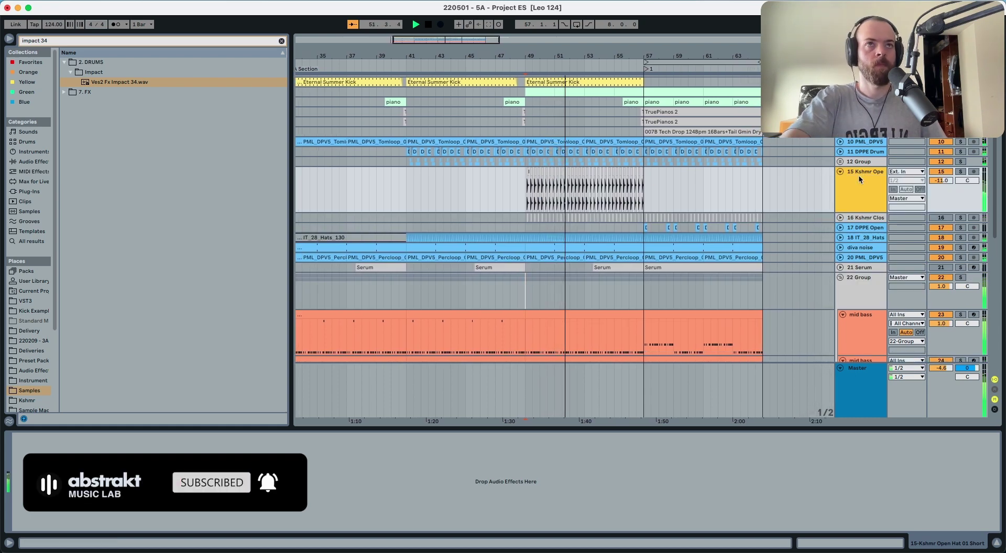
click(517, 196)
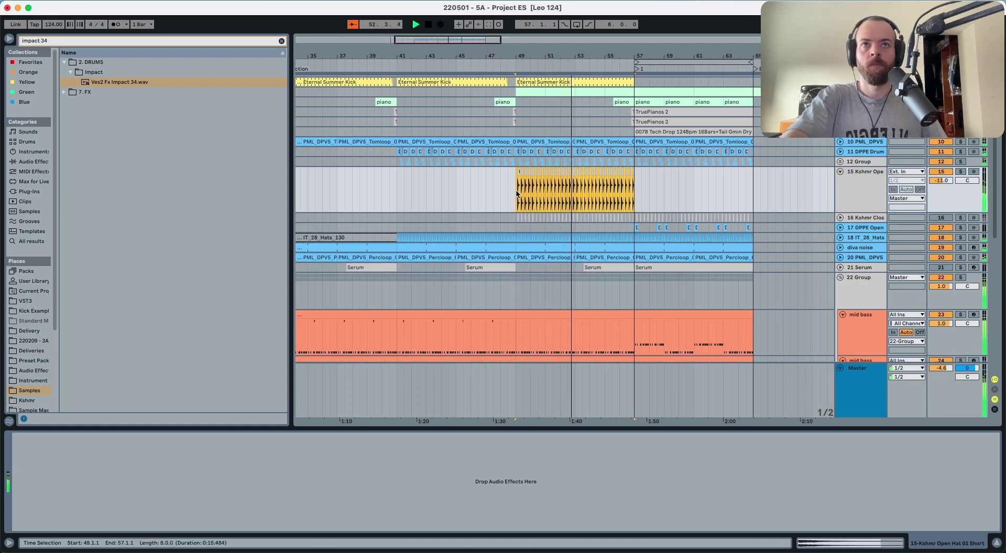
key(super+d)
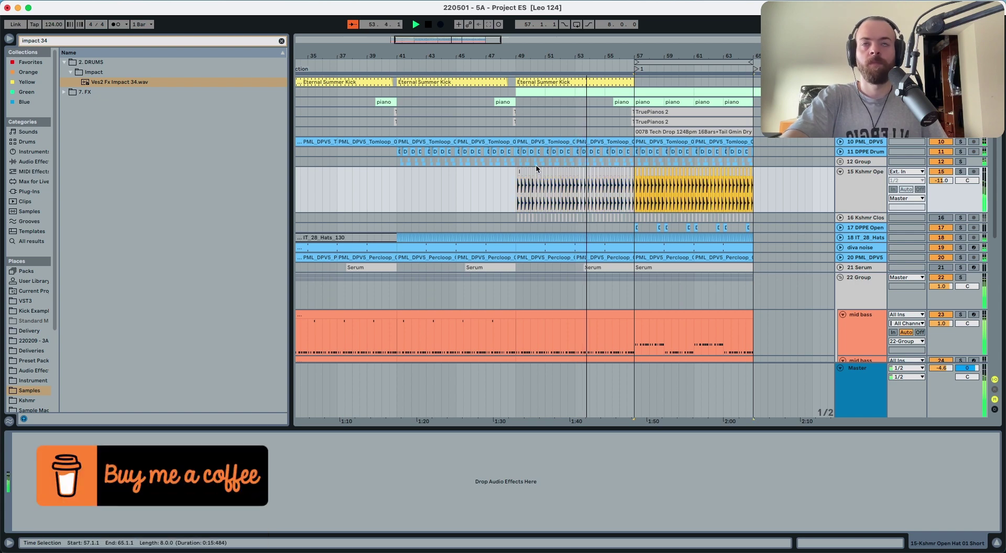
drag(492, 58, 519, 57)
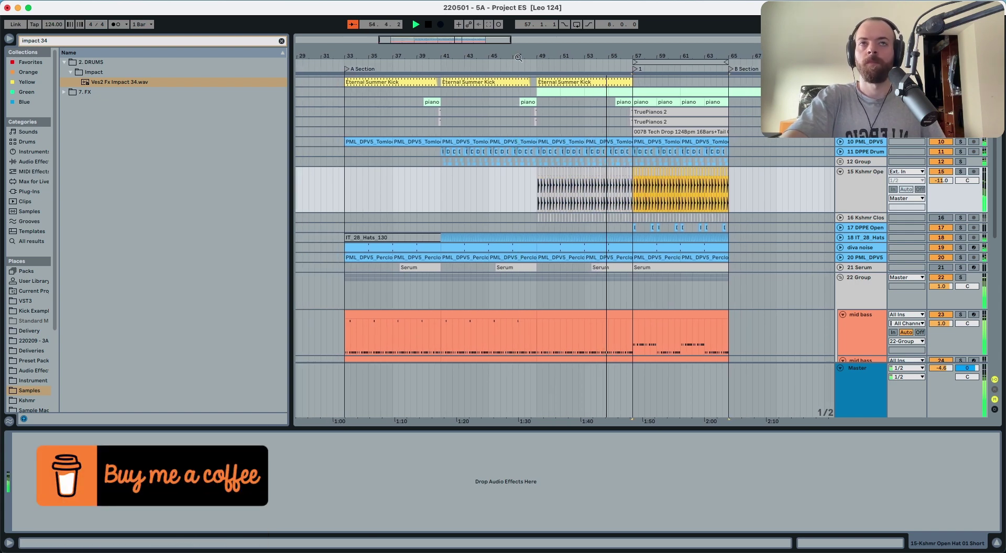
Select the AA-BEST EVER and Ves2 Fx Impact 34 tracks and listen to the transition into bar 57.
scroll(550, 106, up, 3)
click(541, 114)
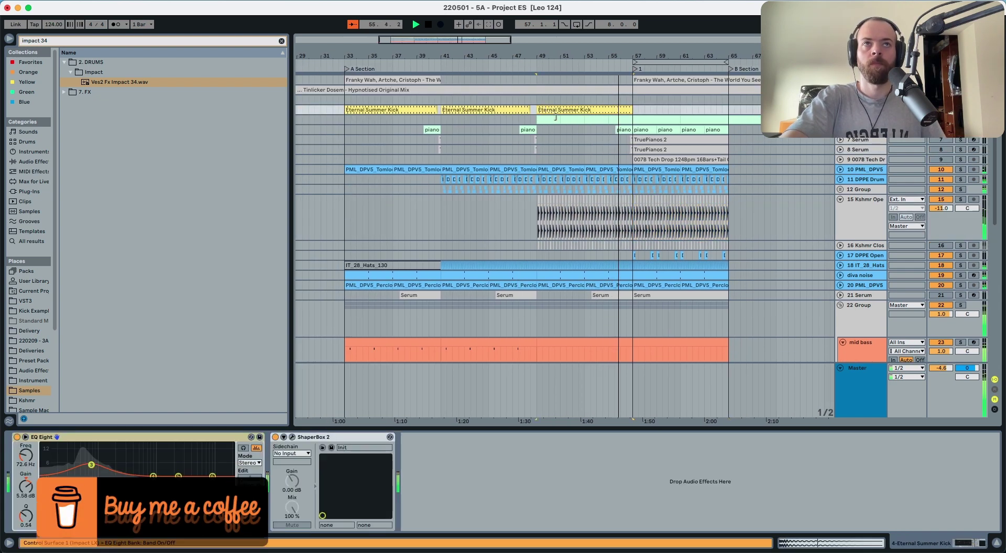
scroll(628, 153, down, 10)
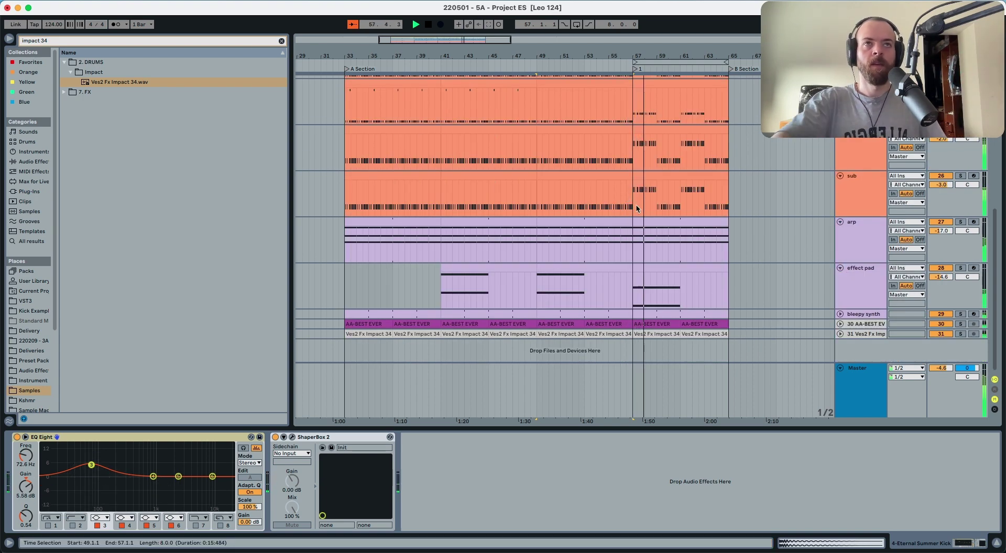
click(860, 335)
shift+click(861, 326)
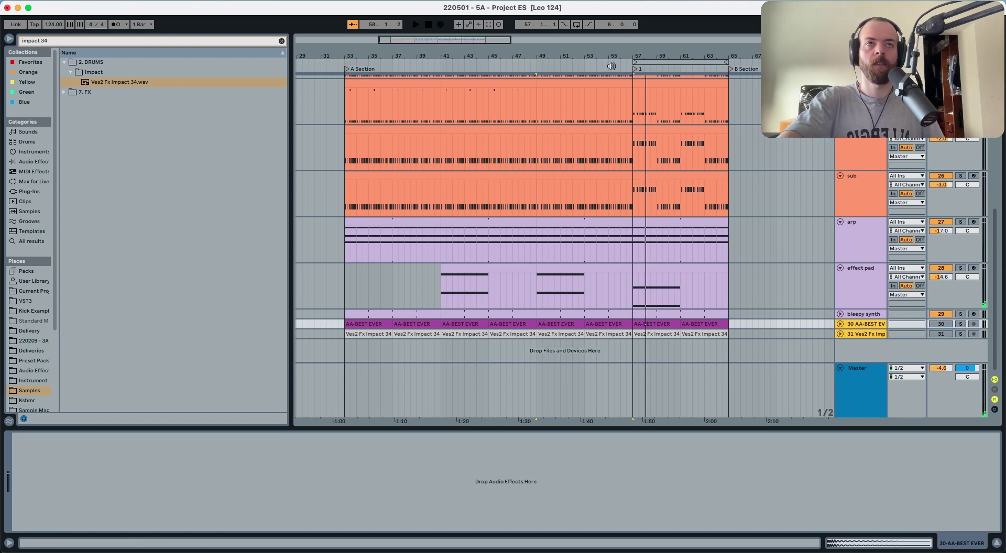
click(611, 66)
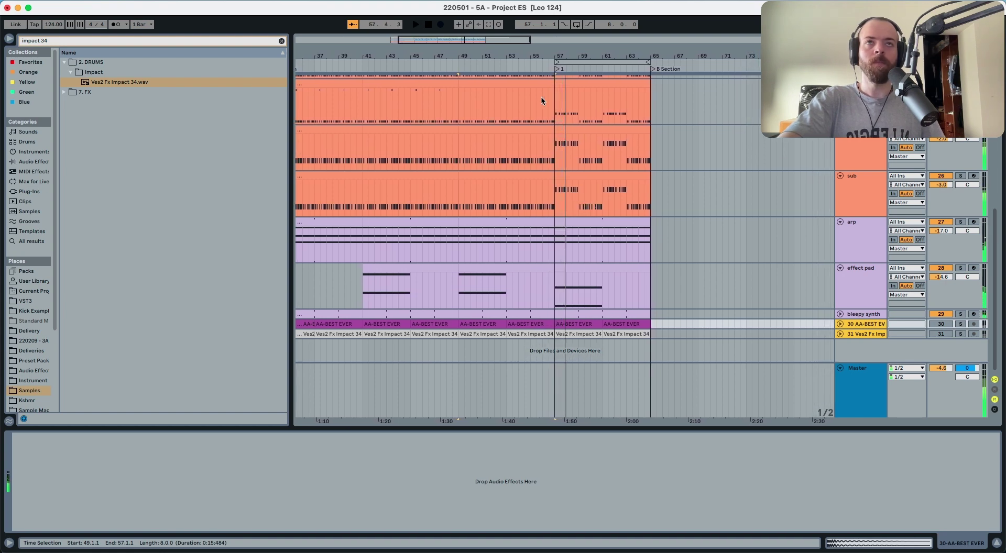
click(537, 74)
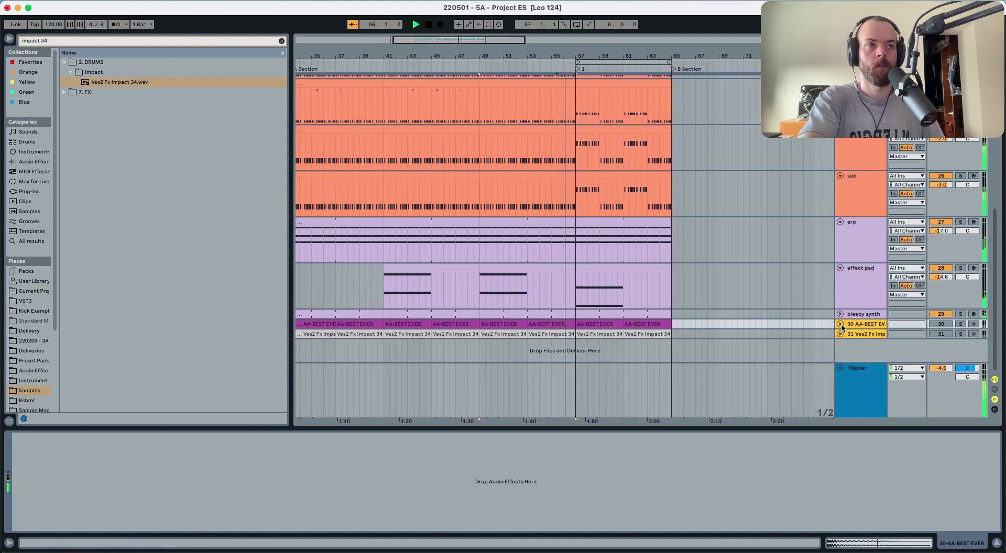
click(862, 334)
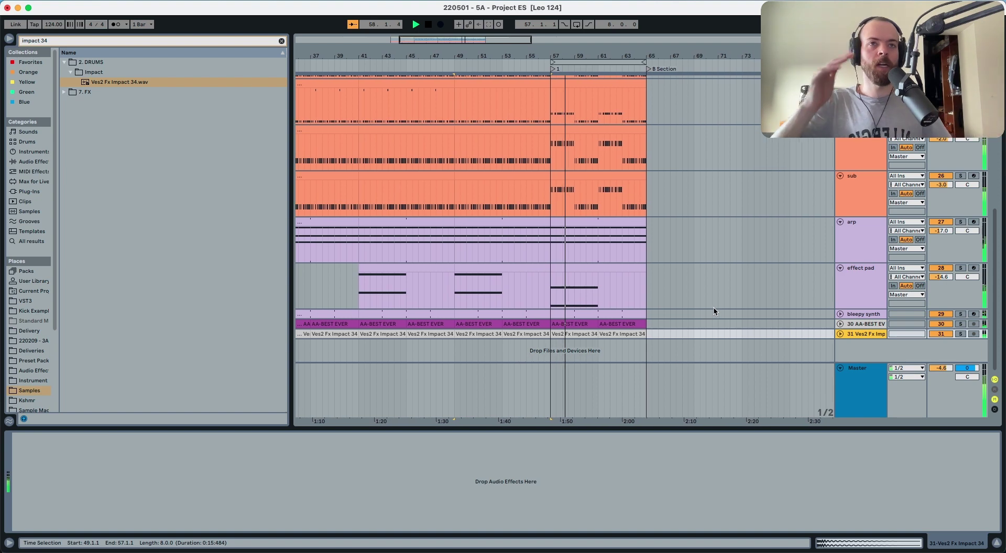
Copy bars 49–57 of all tracks from the Eternal Summer Kick down to the Ves2 Fx Impact 34 and paste them at bar 65.
scroll(542, 161, up, 10)
scroll(506, 129, left, 3)
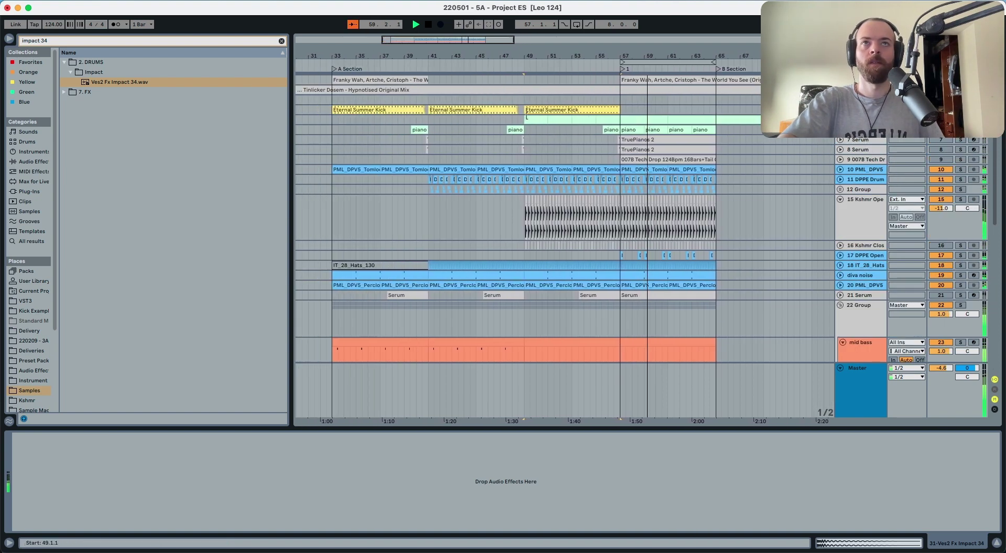
click(528, 111)
scroll(569, 188, down, 10)
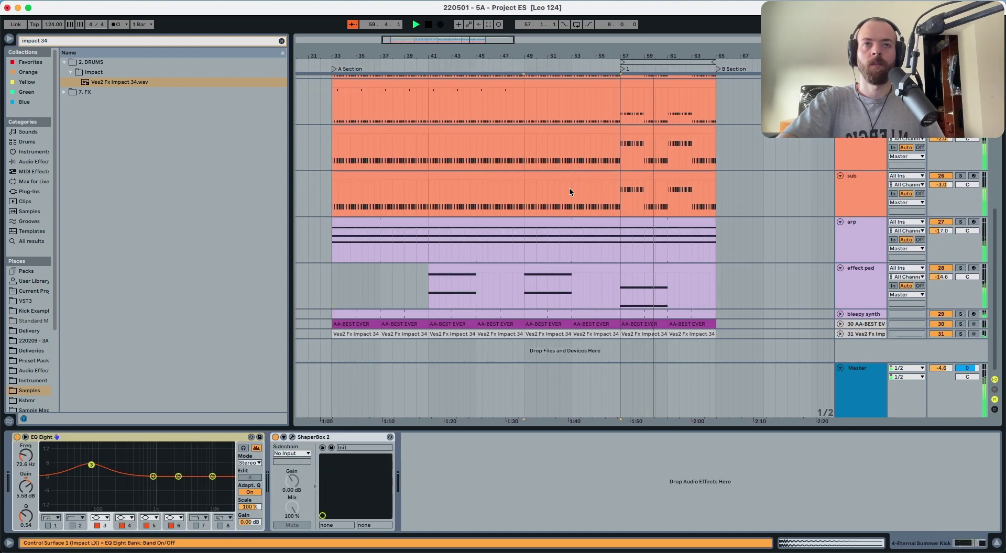
click(621, 341)
key(a)
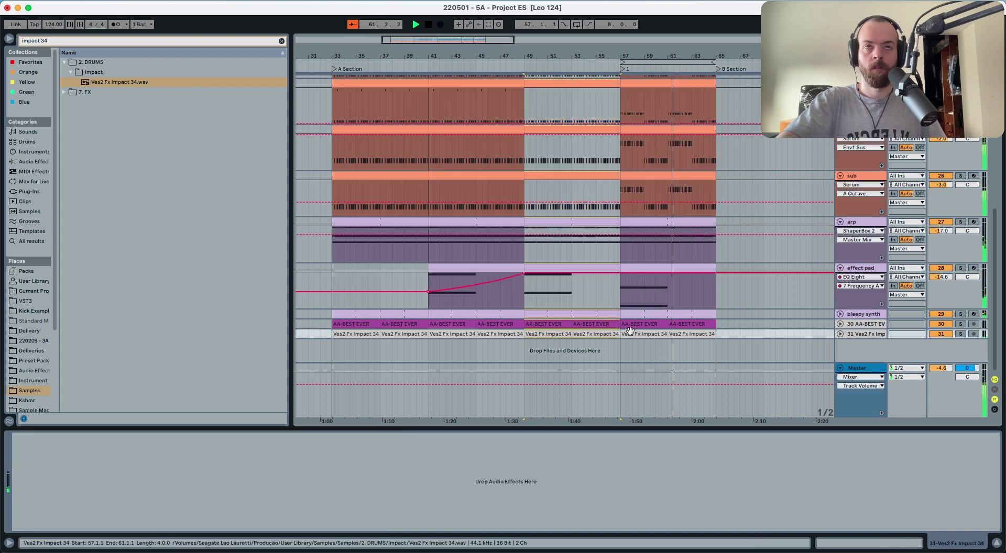
key(a)
scroll(731, 165, up, 10)
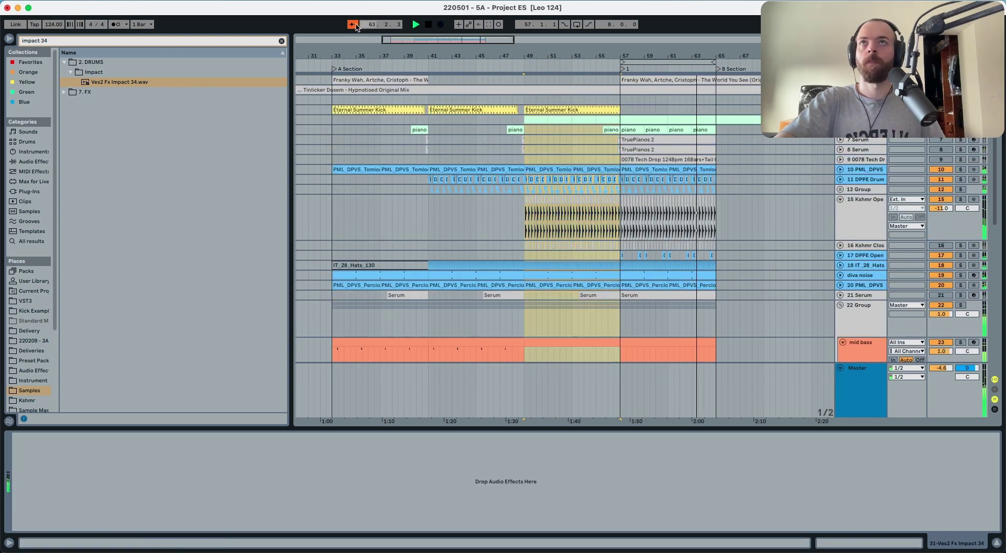
click(573, 110)
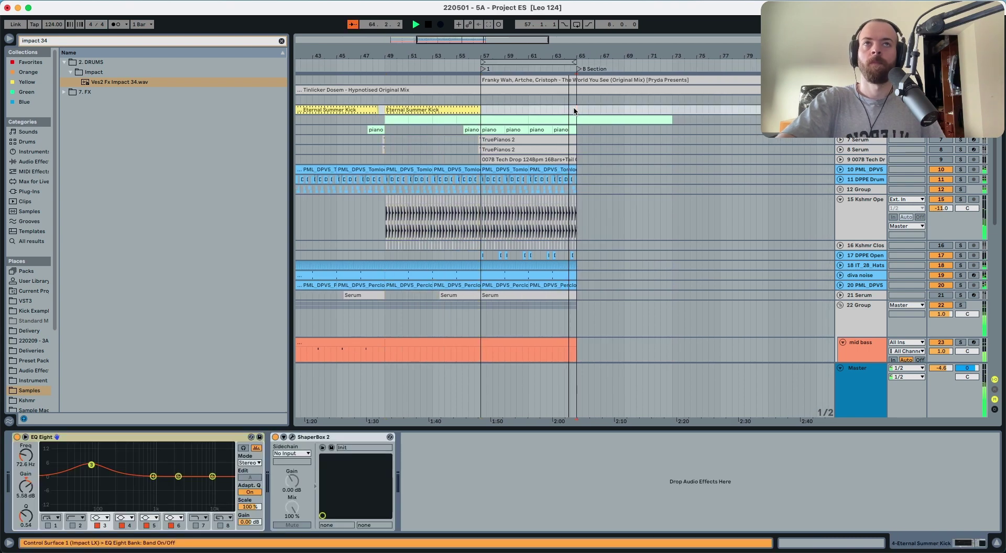
key(ctrl+v)
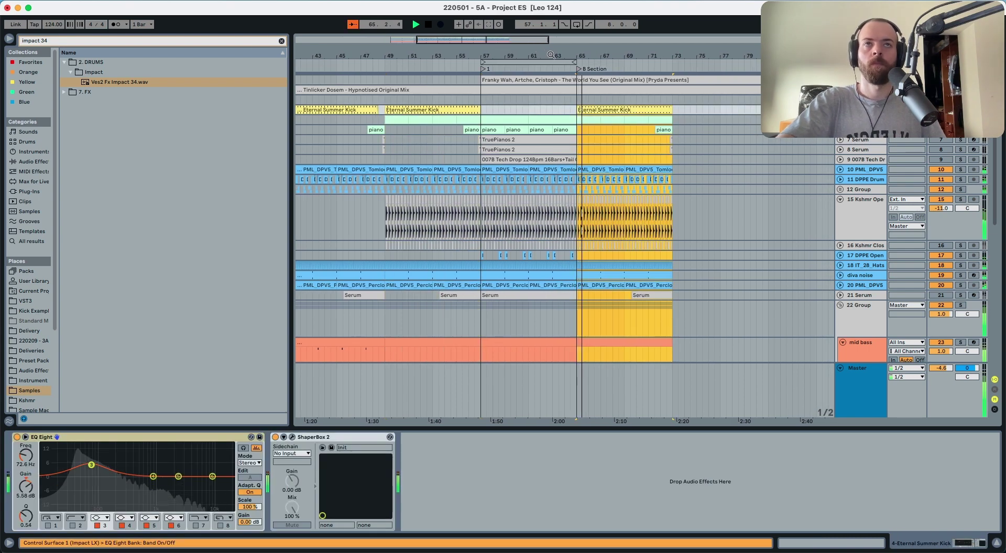
drag(551, 55, 557, 41)
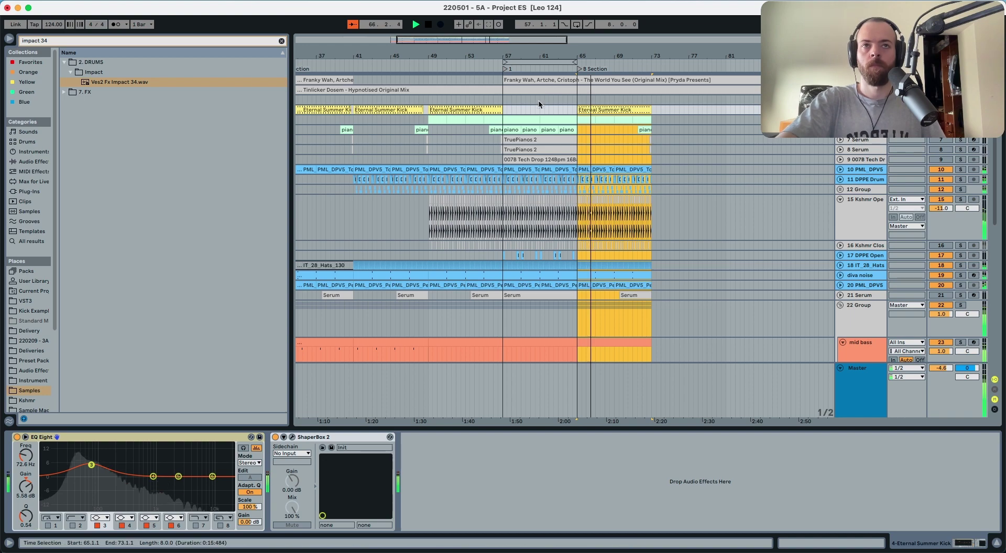
Listen to the pasted section at bars 65–73 and look over the arrangement from bar 33 onwards.
scroll(538, 103, down, 3)
scroll(539, 103, up, 3)
scroll(538, 104, left, 3)
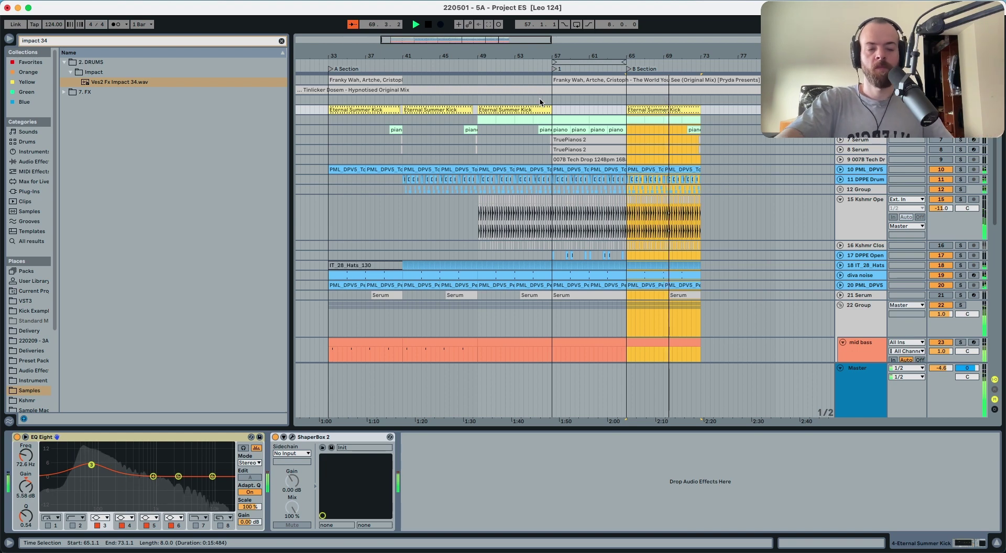
scroll(553, 101, right, 1)
scroll(563, 113, down, 1)
scroll(566, 115, left, 1)
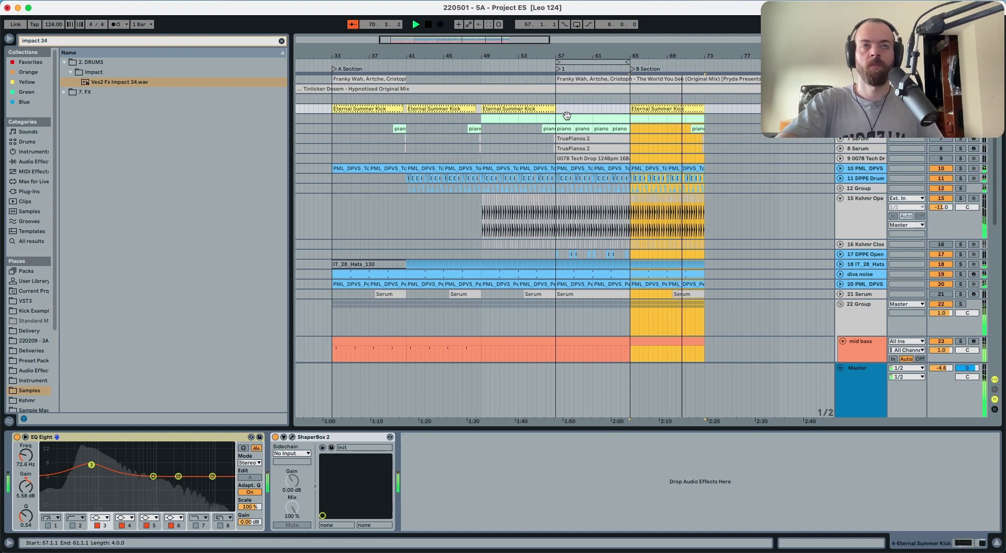
click(566, 116)
scroll(566, 115, left, 1)
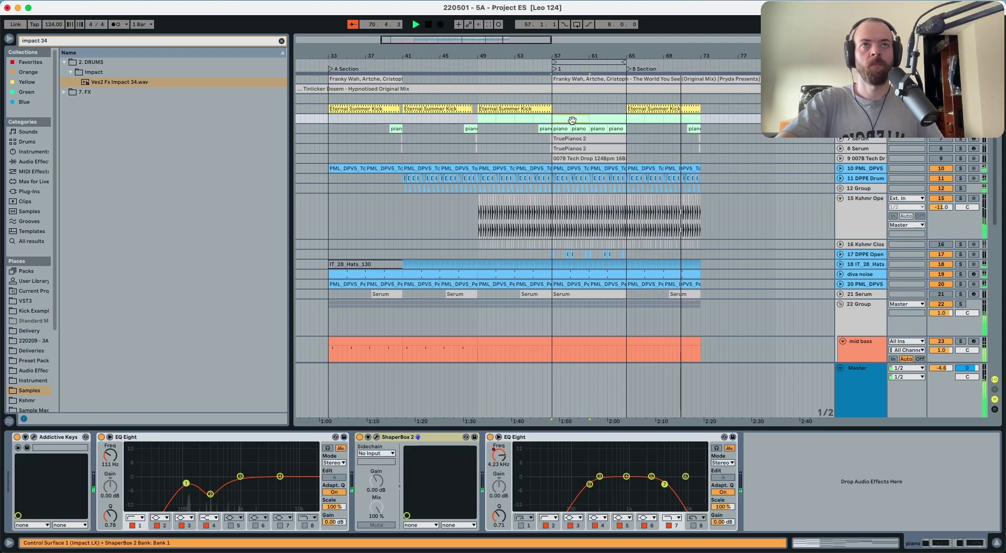
Stop playback, unfold Serum track 7, and solo it to play its TruePianos 2 clip from bar 57.
click(599, 149)
click(596, 139)
key(space)
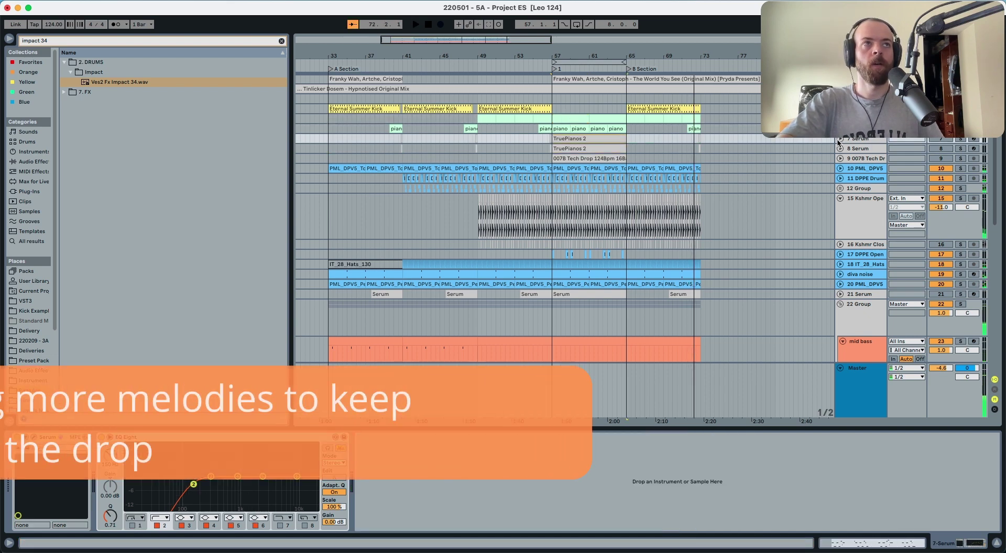
click(841, 140)
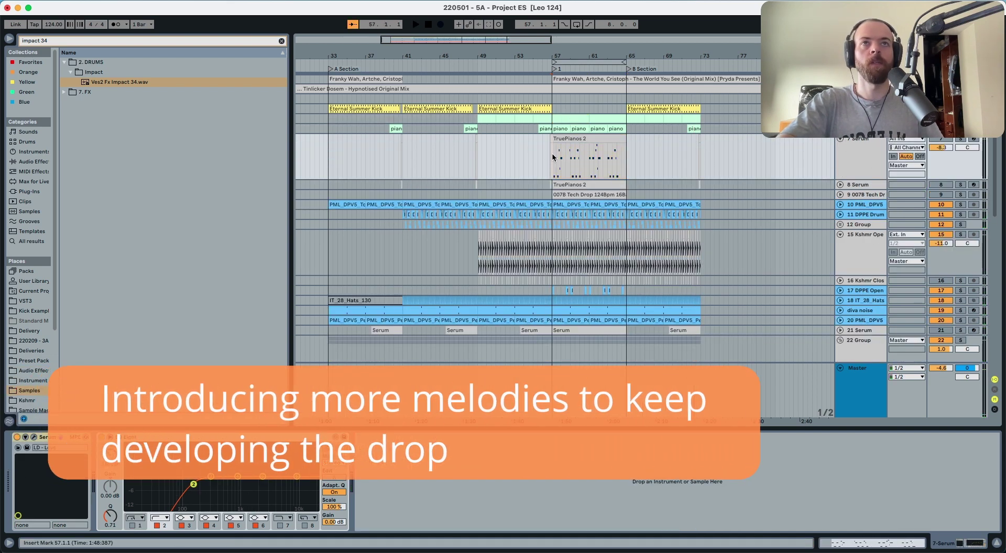
click(962, 140)
key(space)
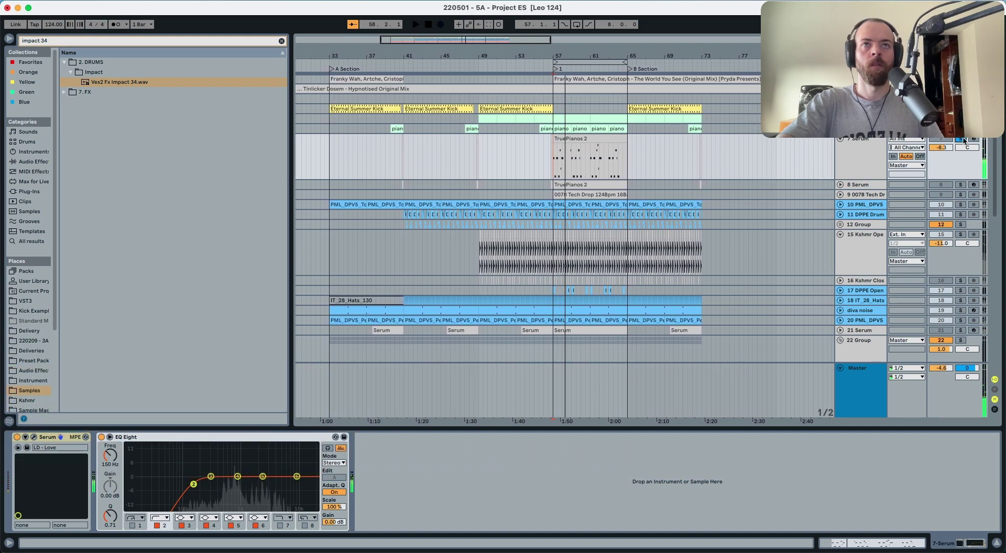
Cut the TruePianos 2 clip on track 7 down to four short phrases across bars 57–65 and lower the track volume to -10.9 dB.
drag(560, 53, 551, 182)
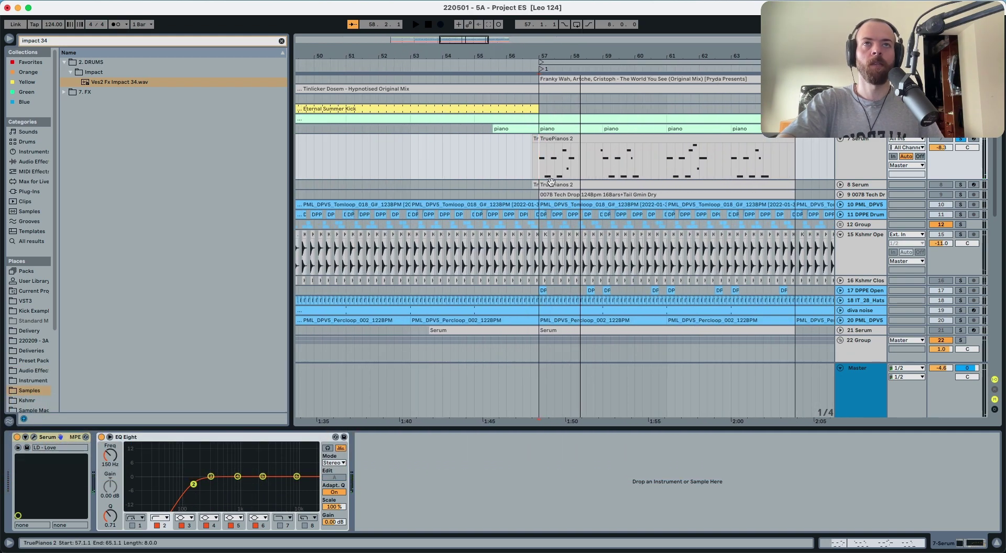
key(Delete)
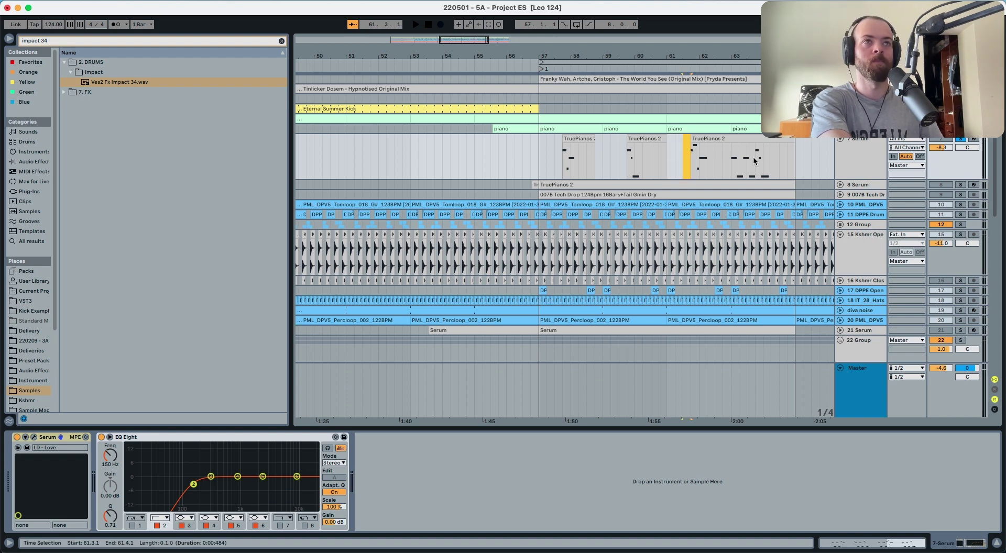
click(554, 158)
key(space)
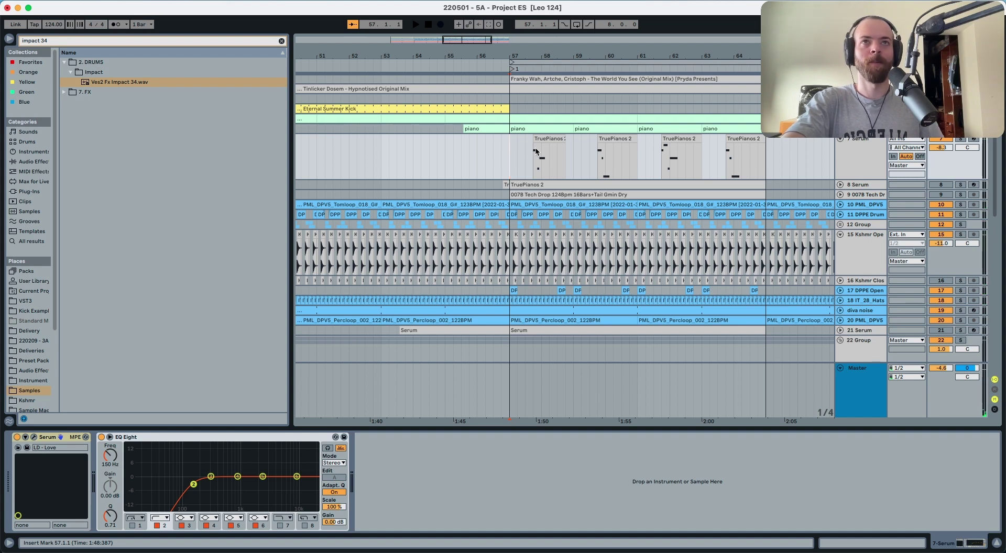
key(space)
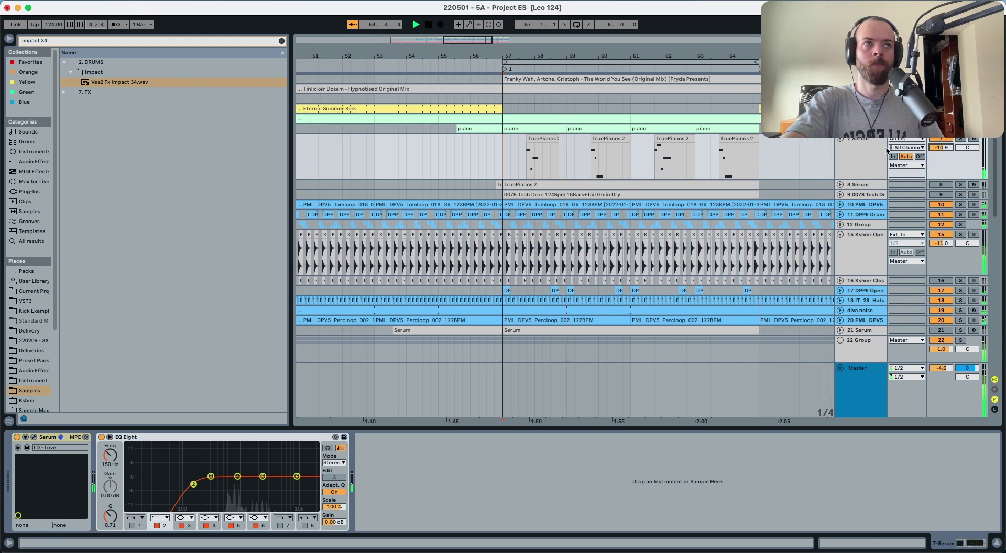
Examine the delay and reverb mix settings in the FX section of track 7's Serum while playing the TruePianos 2 phrases.
click(34, 437)
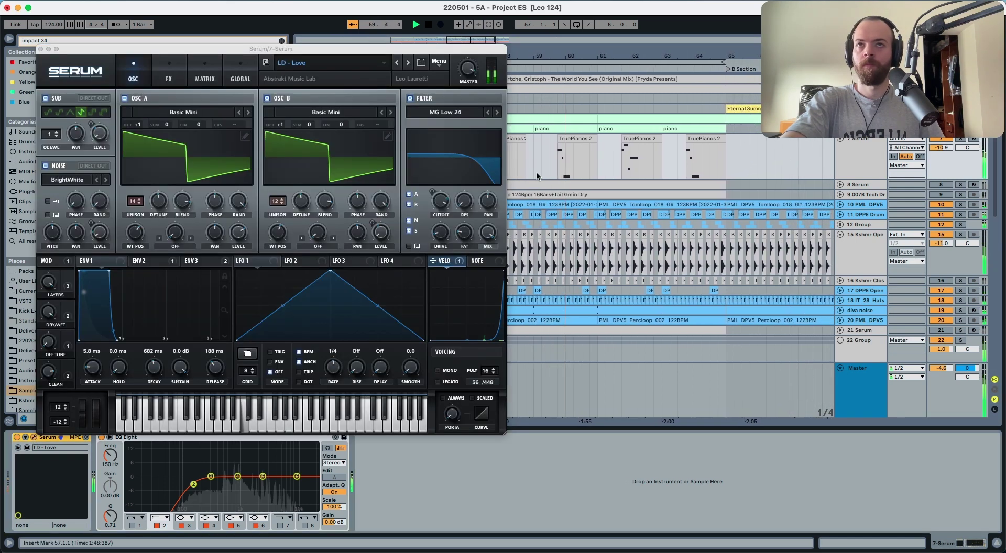
click(169, 73)
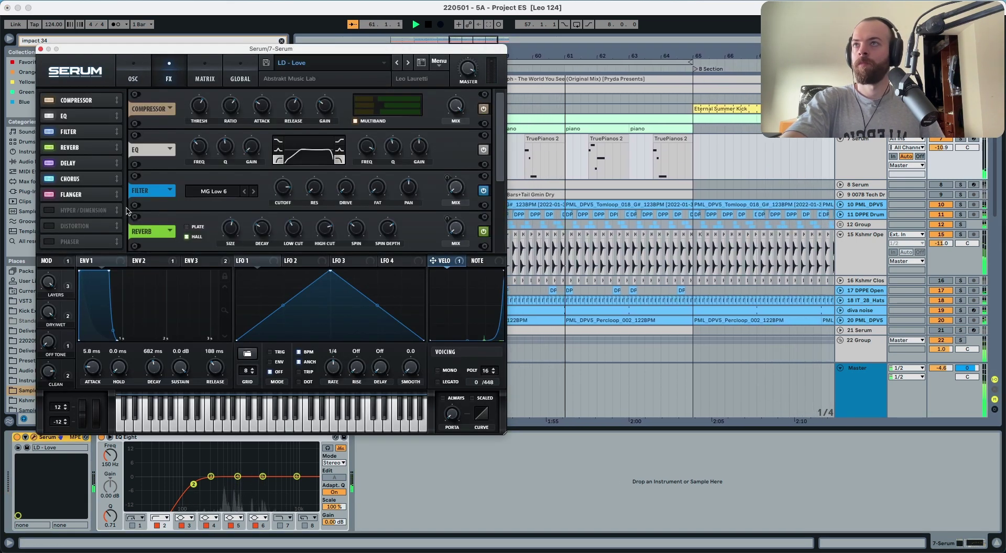
scroll(467, 208, down, 3)
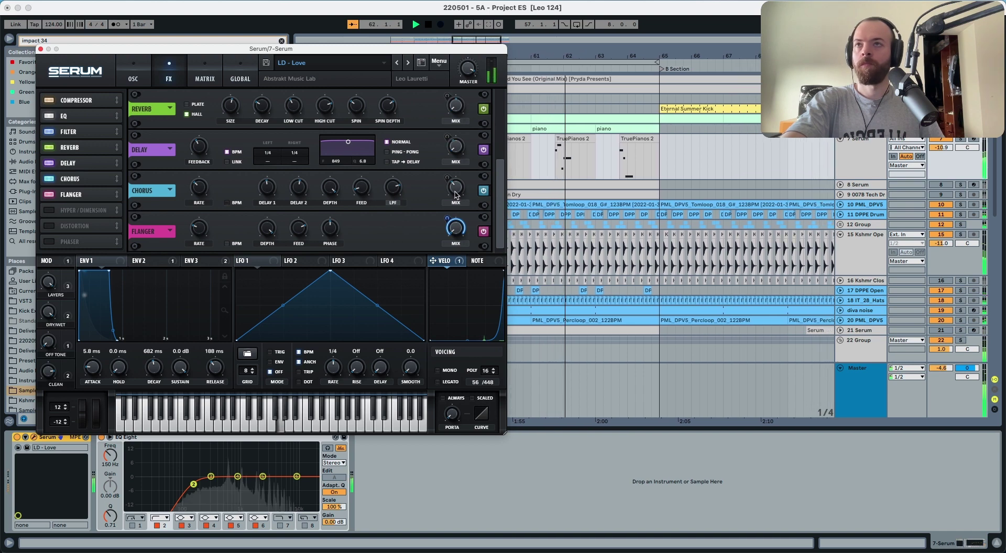
click(540, 142)
key(space)
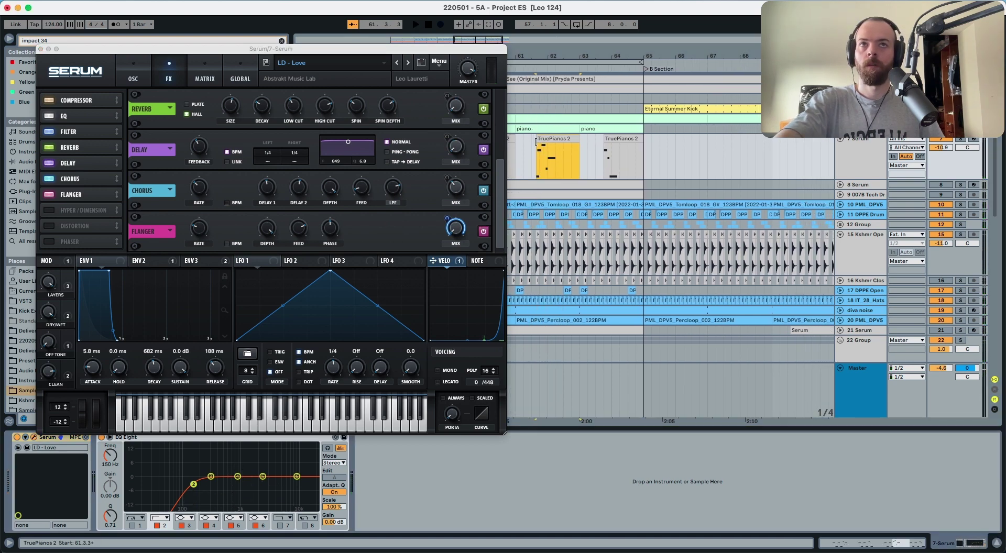
key(space)
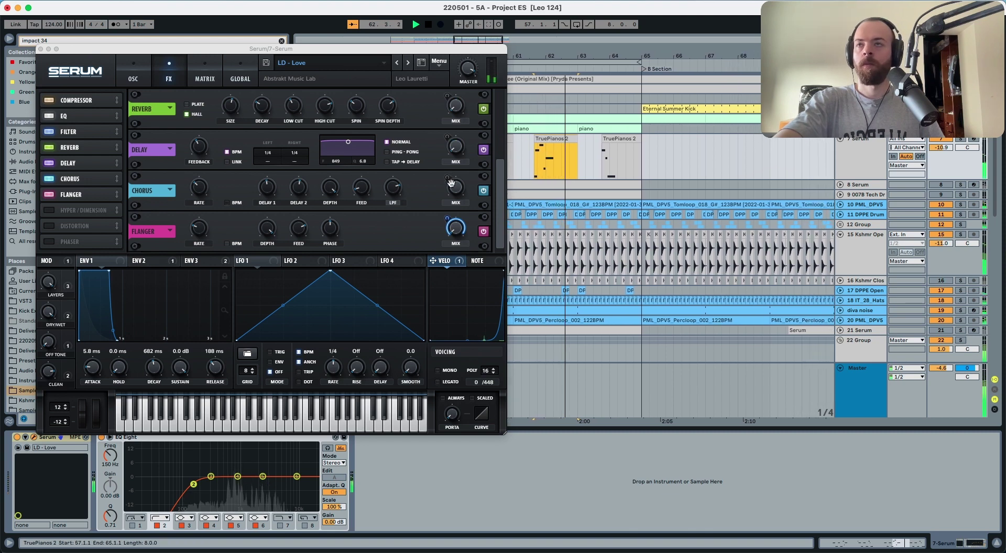
click(455, 150)
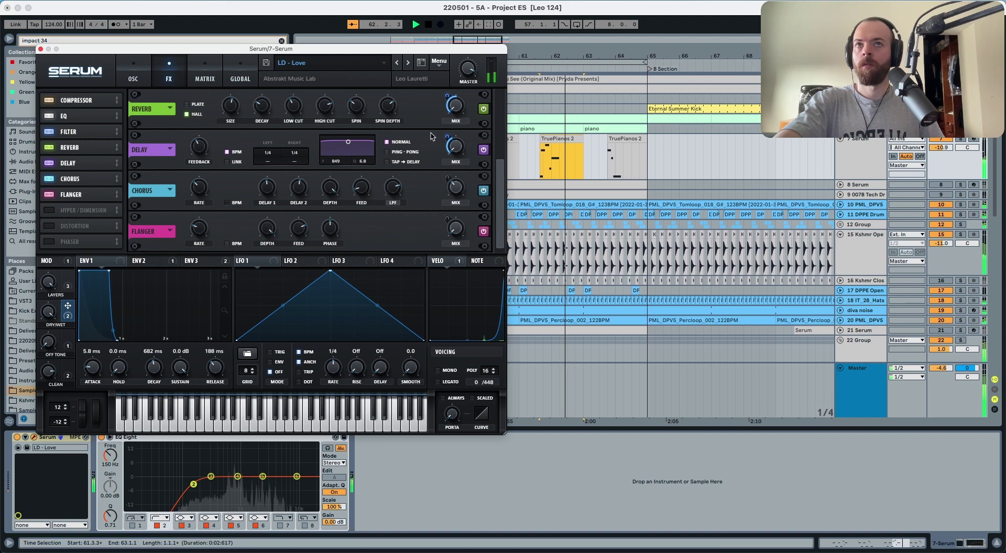
mouse_move(448, 135)
key(space)
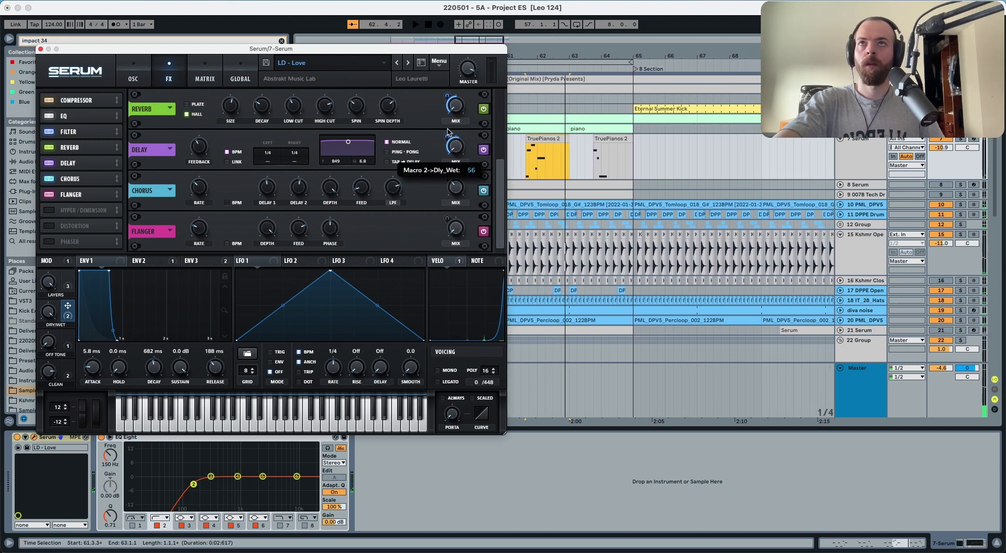
key(space)
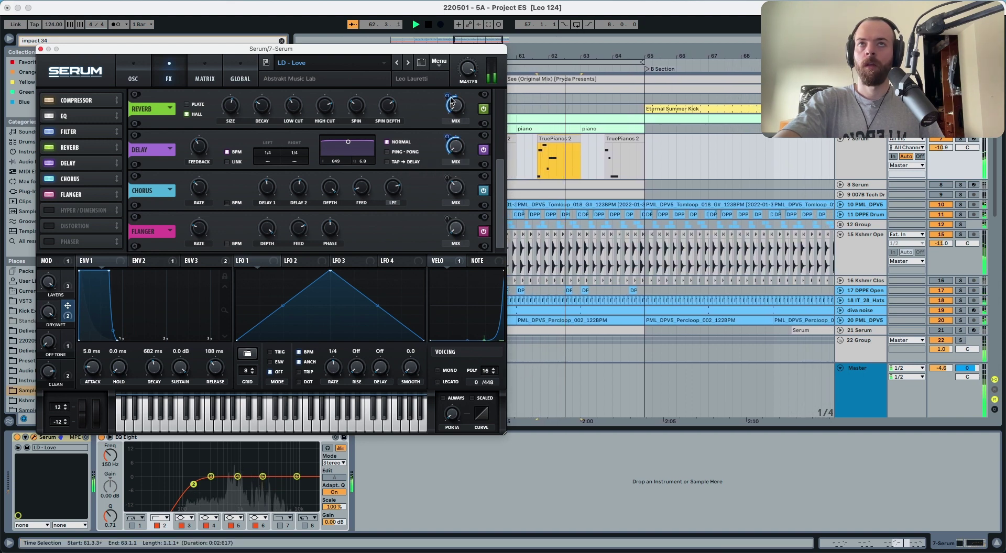
click(40, 49)
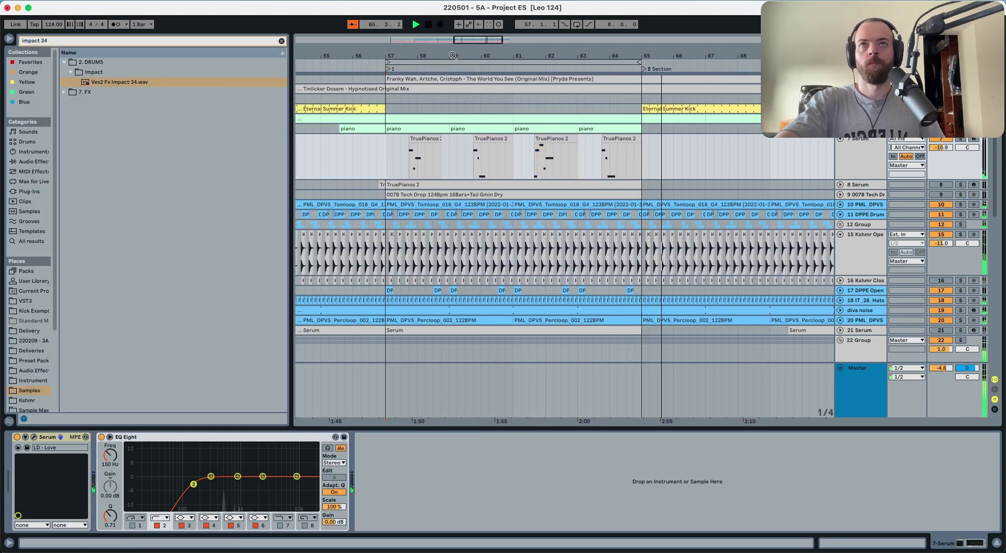
Stop playback, solo the 0078 Tech Drop track, and play it from bar 57.
drag(439, 55, 535, 26)
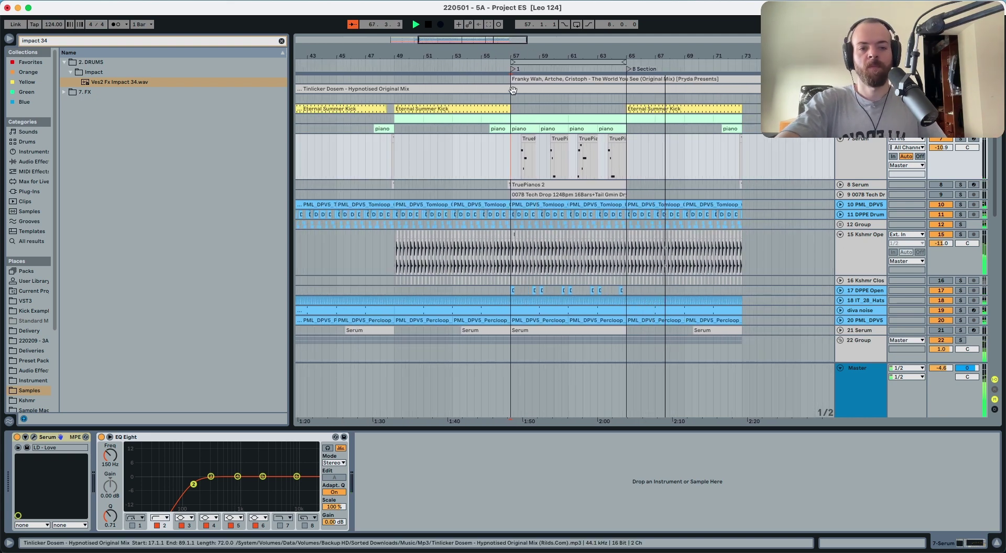
mouse_move(495, 56)
mouse_down()
mouse_move(496, 46)
mouse_move(503, 58)
mouse_up()
scroll(525, 152, down, 5)
scroll(525, 150, up, 5)
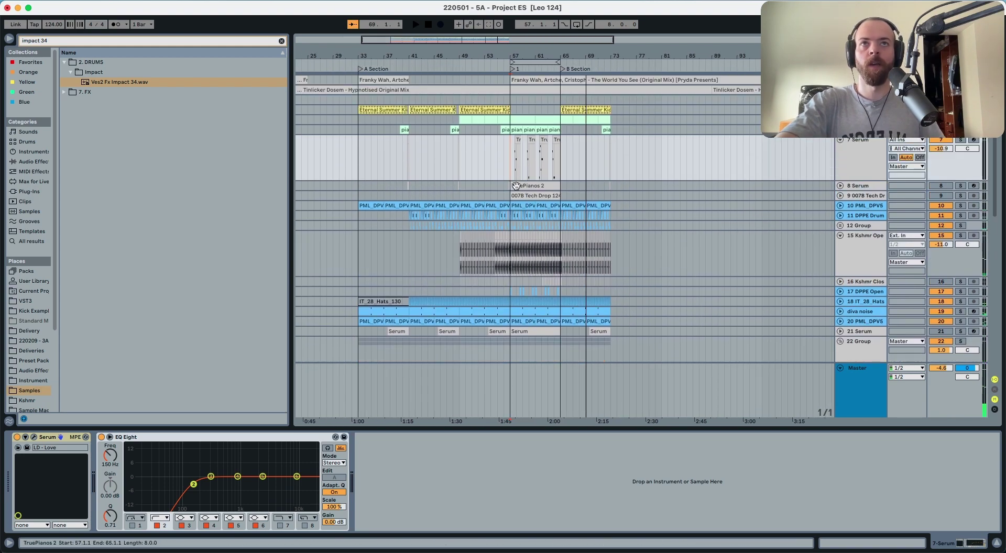
click(513, 195)
click(960, 196)
key(space)
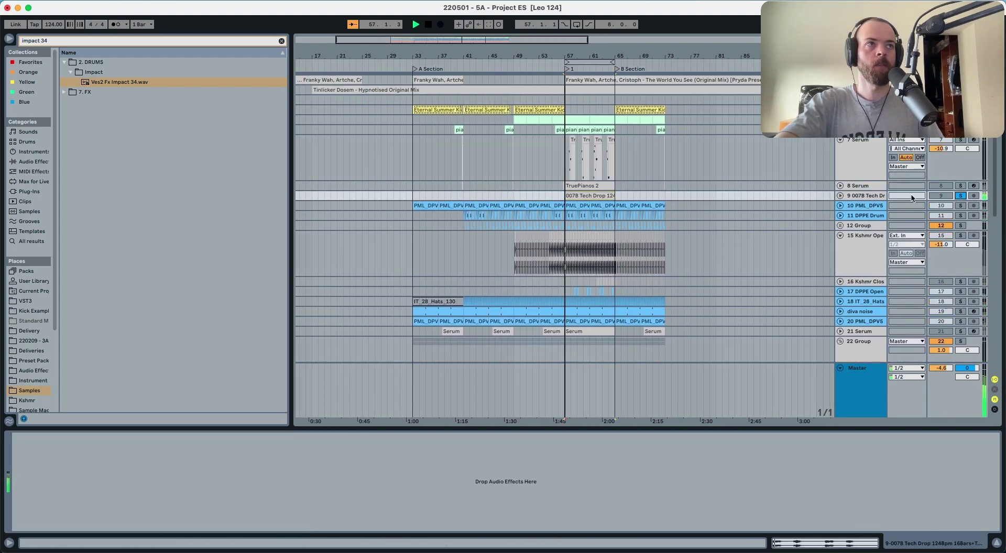
Unfold tracks 9 and 8 and briefly solo Serum track 8 to audition its TruePianos 2 clip from bar 57.
key(space)
click(840, 196)
click(841, 186)
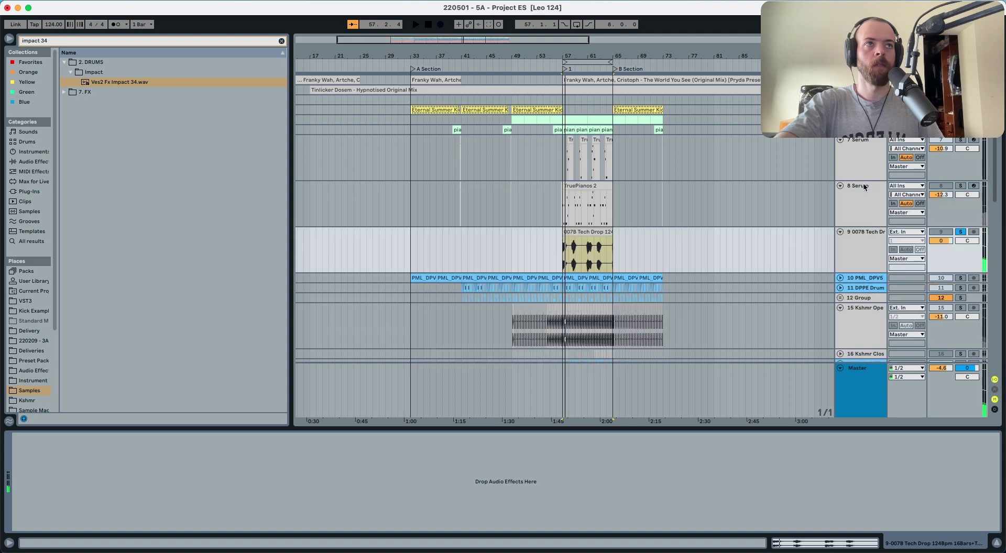
click(961, 186)
key(space)
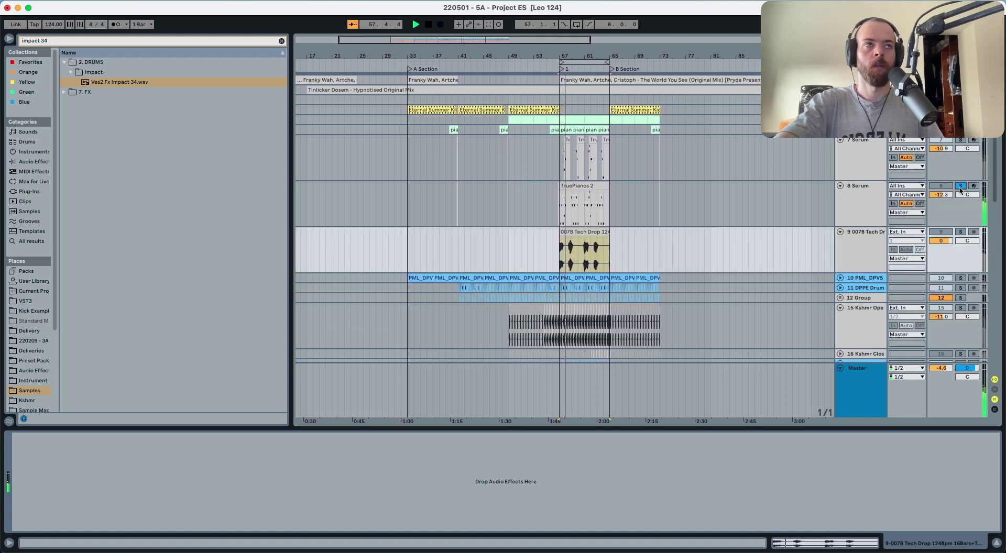
click(960, 187)
key(space)
Replace the TruePianos 2 clip on Serum track 8 with a copy of track 7's four short phrases across bars 57–65.
scroll(557, 183, up, 5)
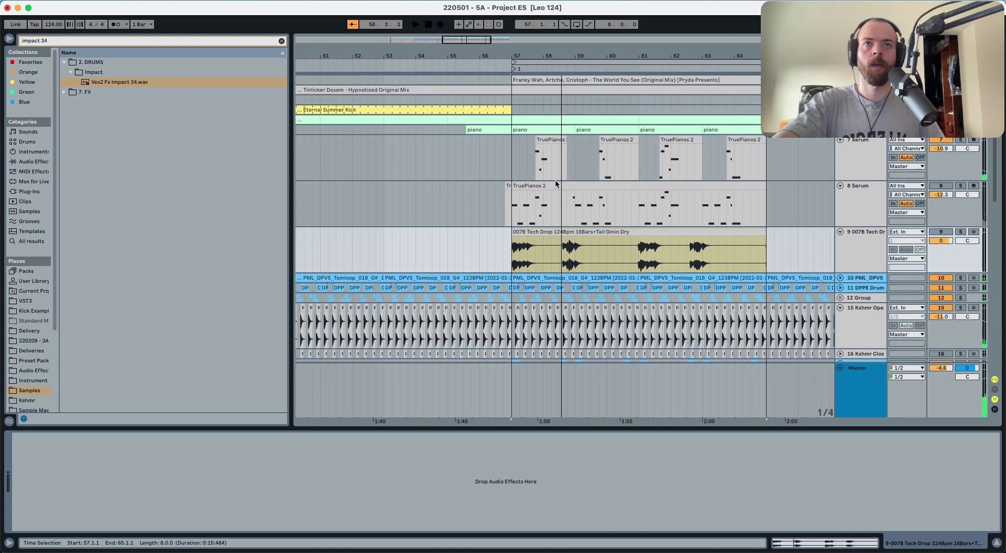
click(513, 210)
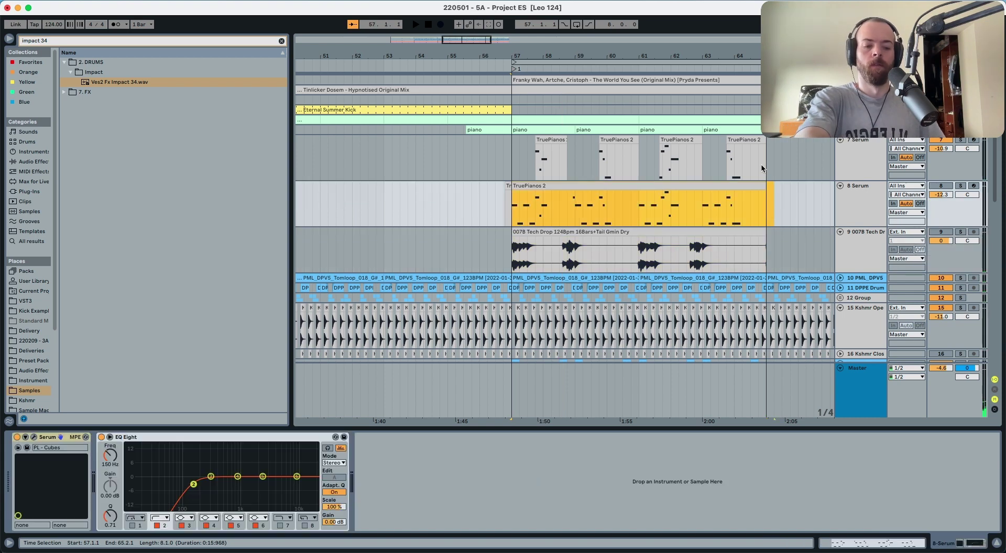
drag(764, 165, 508, 164)
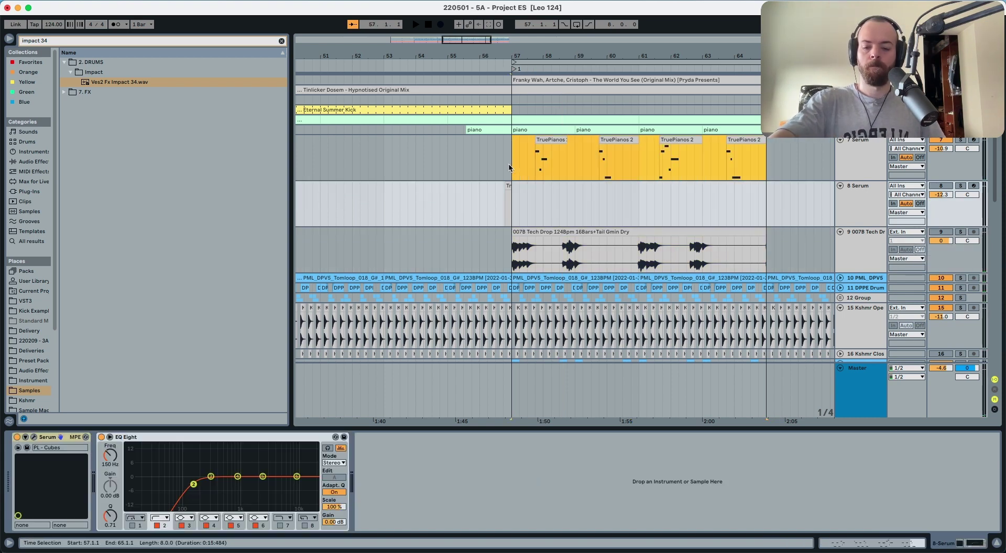
key(super+c)
click(513, 198)
key(super+v)
Play from bar 57, lower Serum track 8's volume to -14.3 dB, and group it with Serum track 7.
key(space)
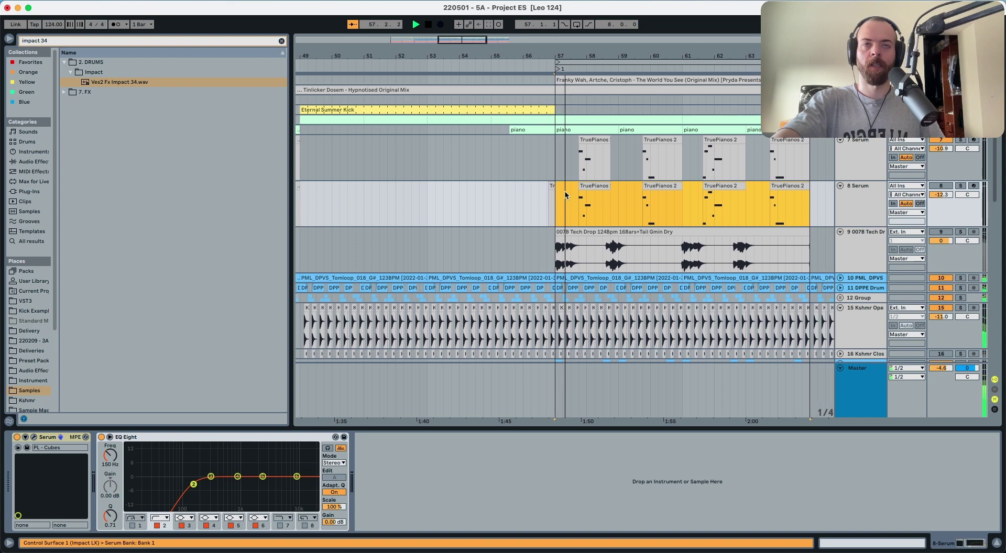
drag(939, 195, 936, 197)
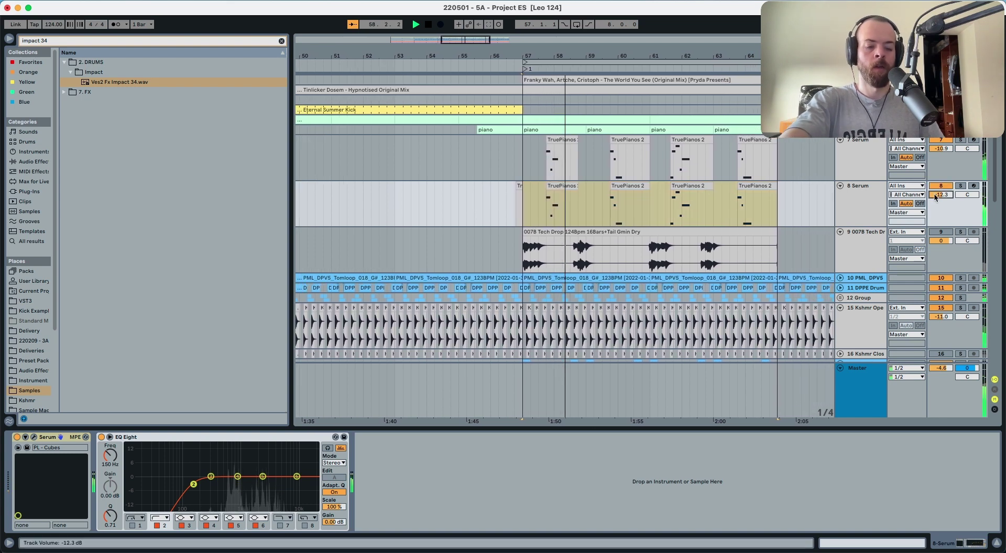
shift+click(869, 158)
key(super+g)
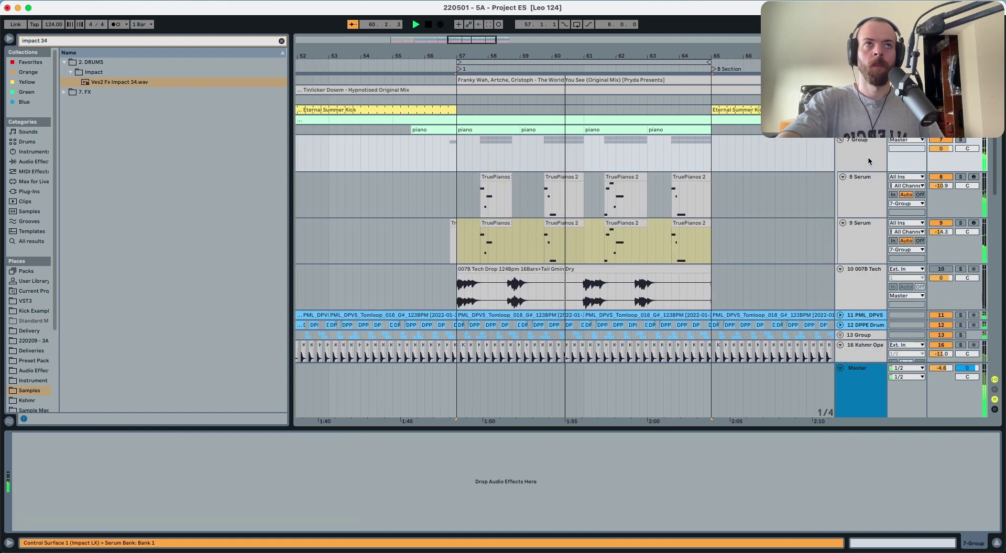
Shorten the Eternal Summer Kick clip from bar 49 so it ends at bar 56.
scroll(628, 111, down, 2)
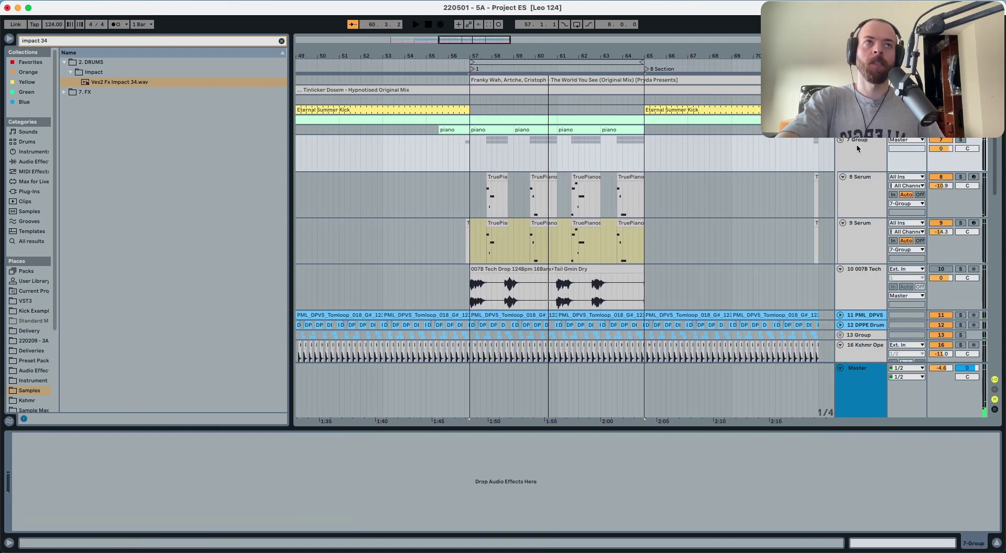
click(864, 316)
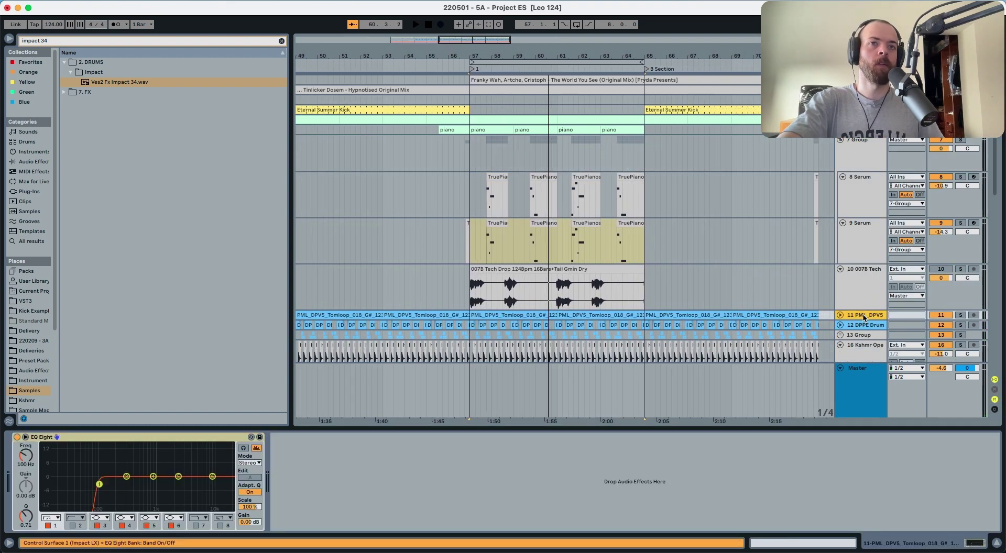
scroll(392, 162, left, 5)
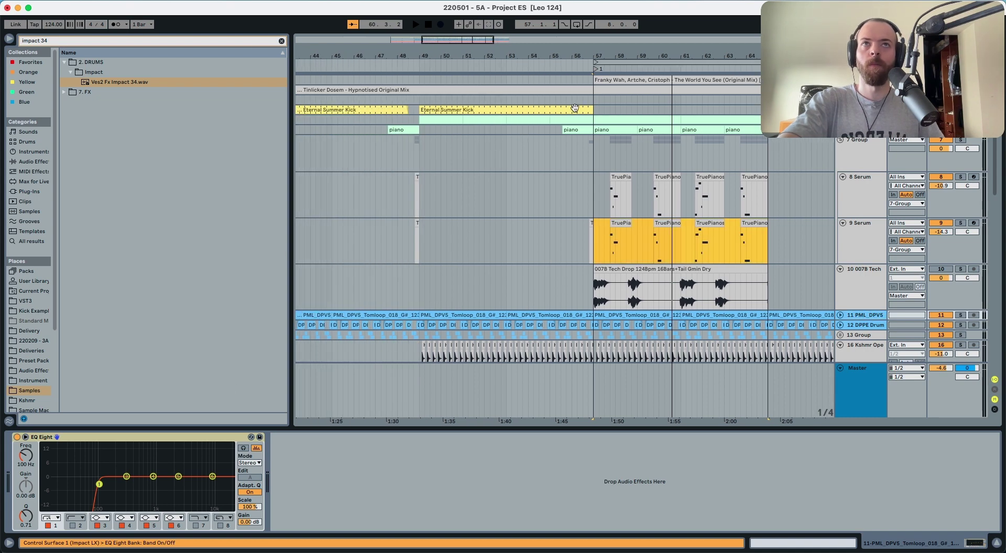
drag(589, 108, 571, 108)
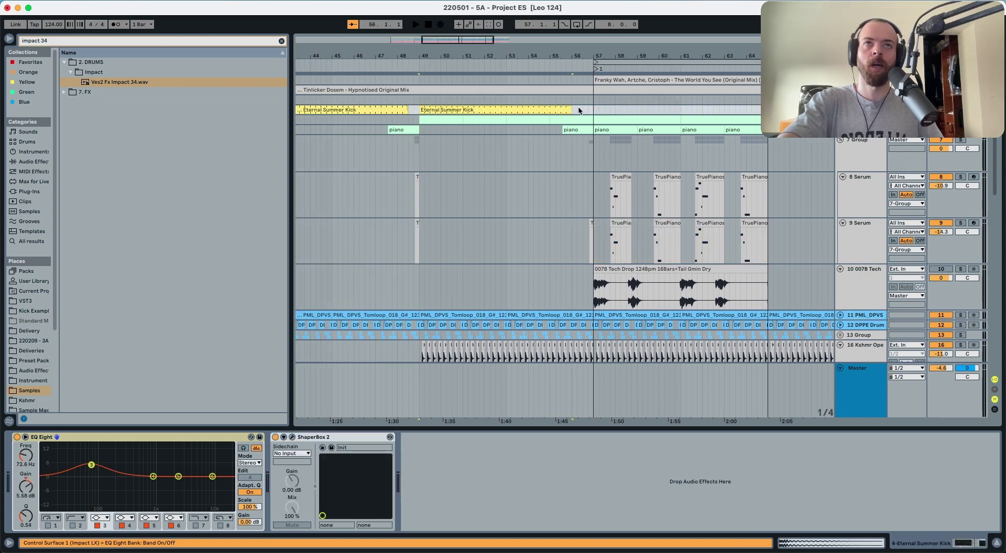
drag(668, 112, 779, 110)
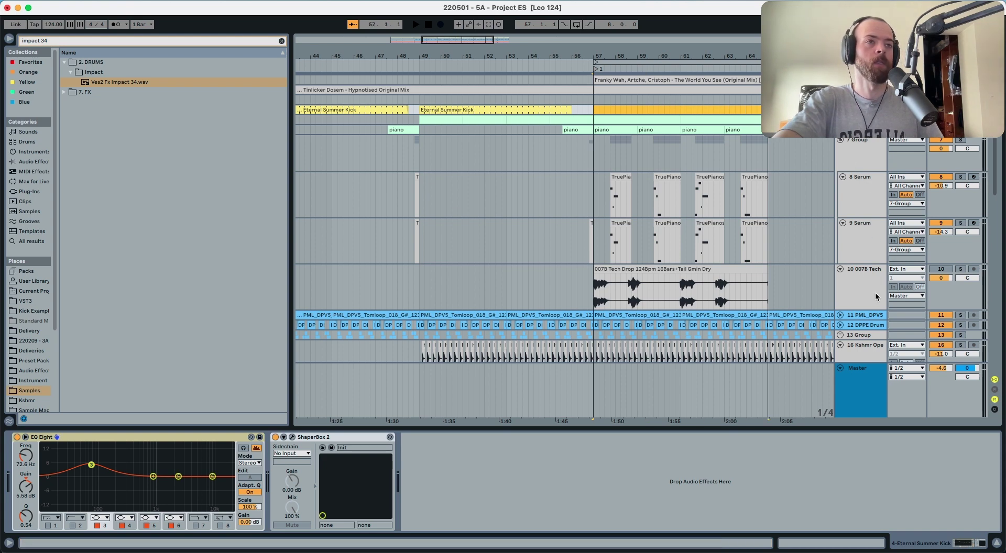
Copy the ShaperBox 2 device from 23 Group and paste it onto 7 Group, which holds the two Serum tracks.
scroll(876, 296, down, 5)
click(866, 312)
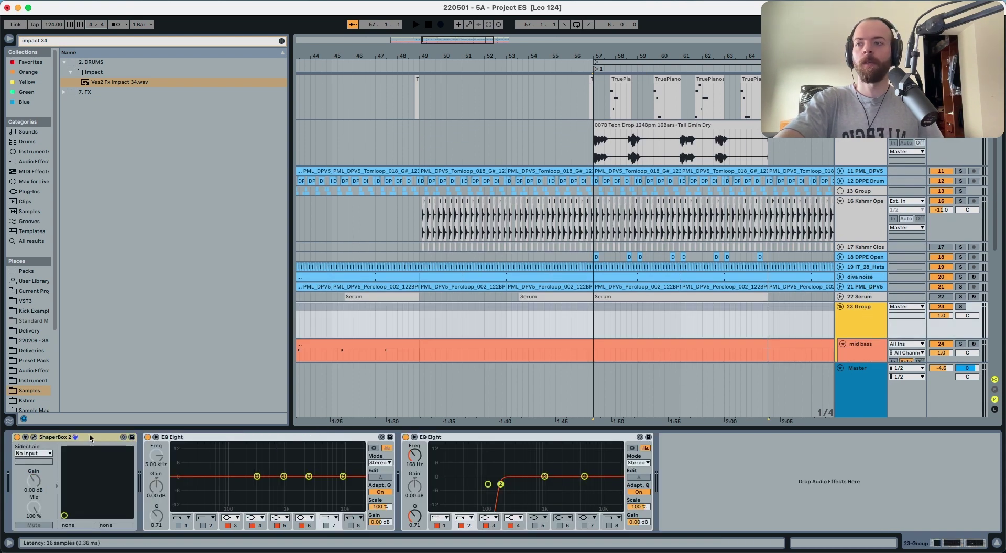
scroll(844, 152, up, 5)
click(856, 143)
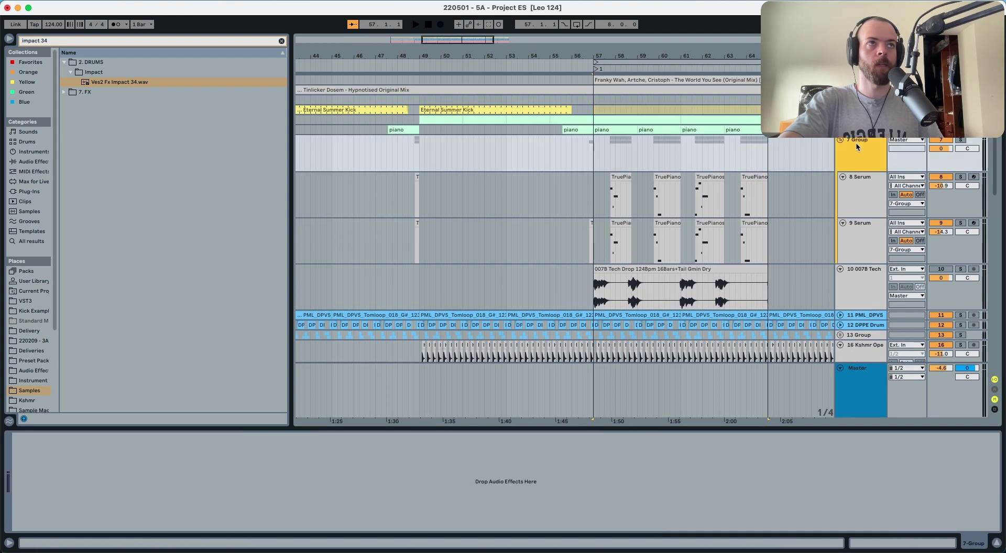
click(405, 465)
key(super+v)
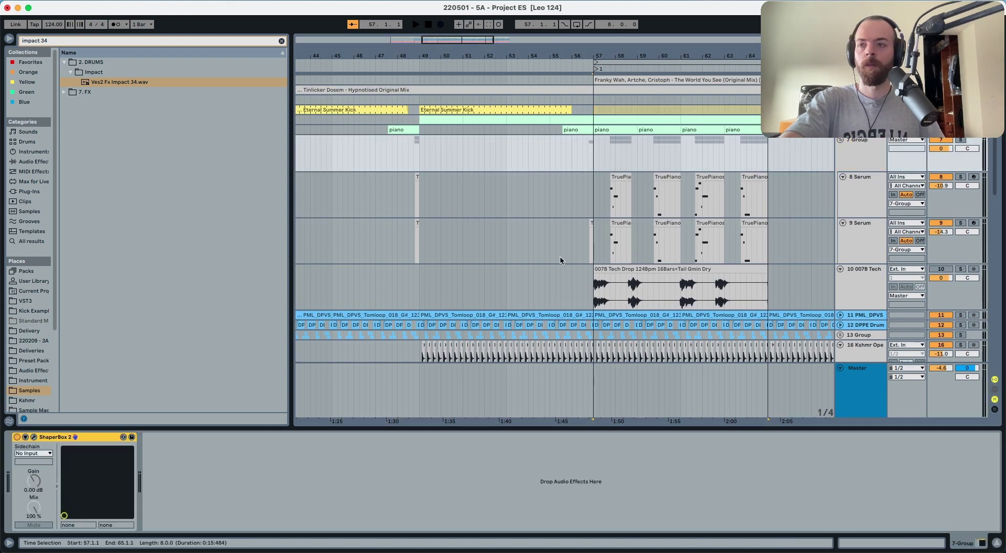
click(594, 153)
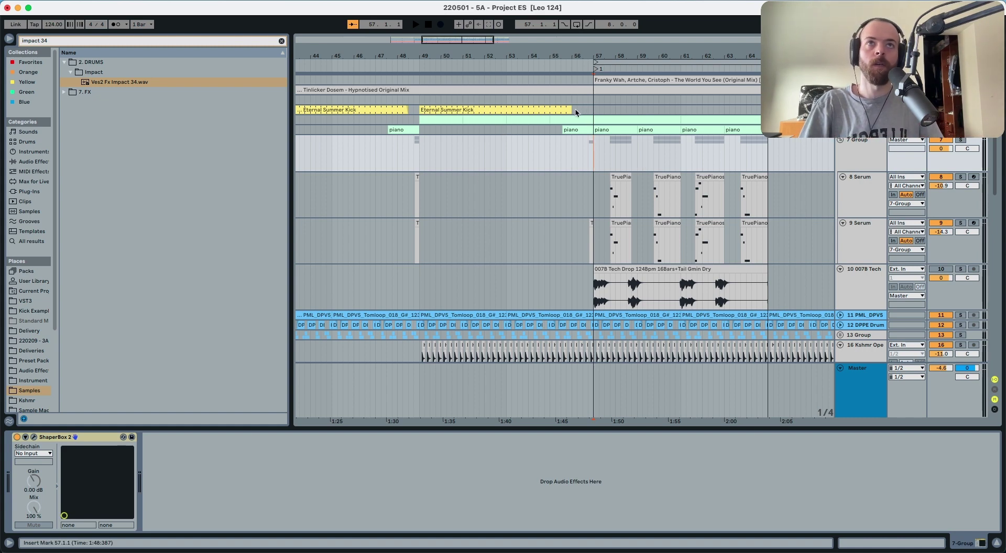
Mark the empty kick bar 56–57, select bars 33–73 on the piano track, and play the arrangement from bar 33.
drag(575, 111, 592, 111)
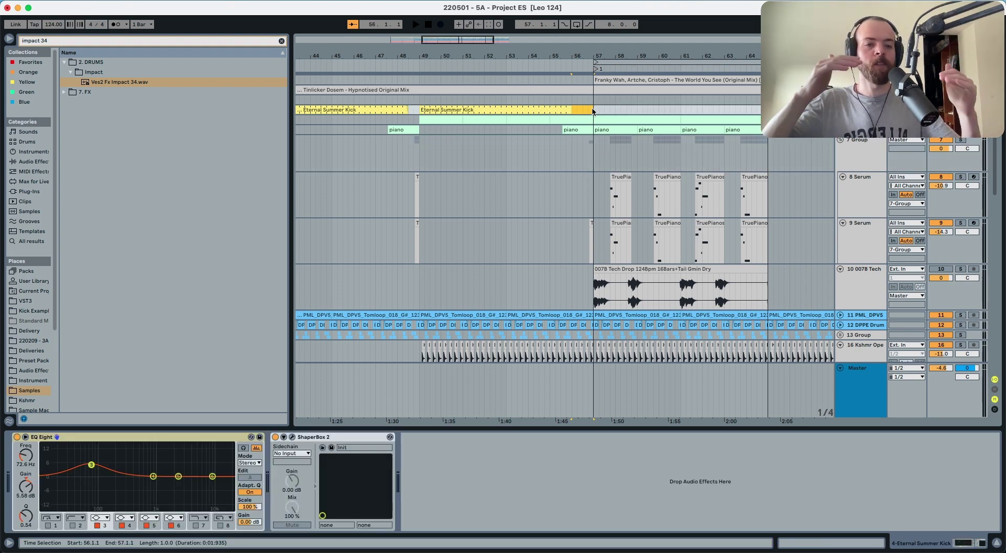
scroll(538, 113, down, 5)
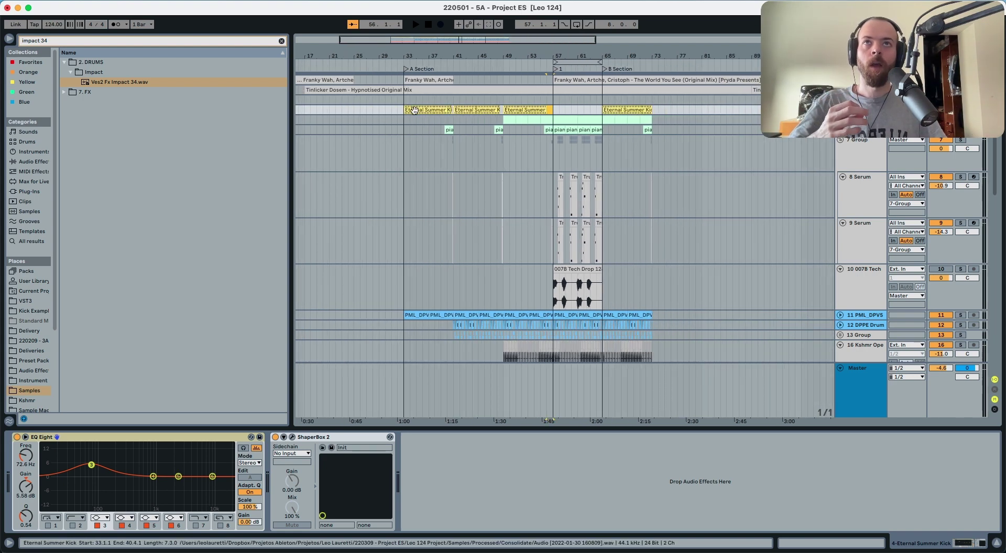
drag(403, 131, 653, 130)
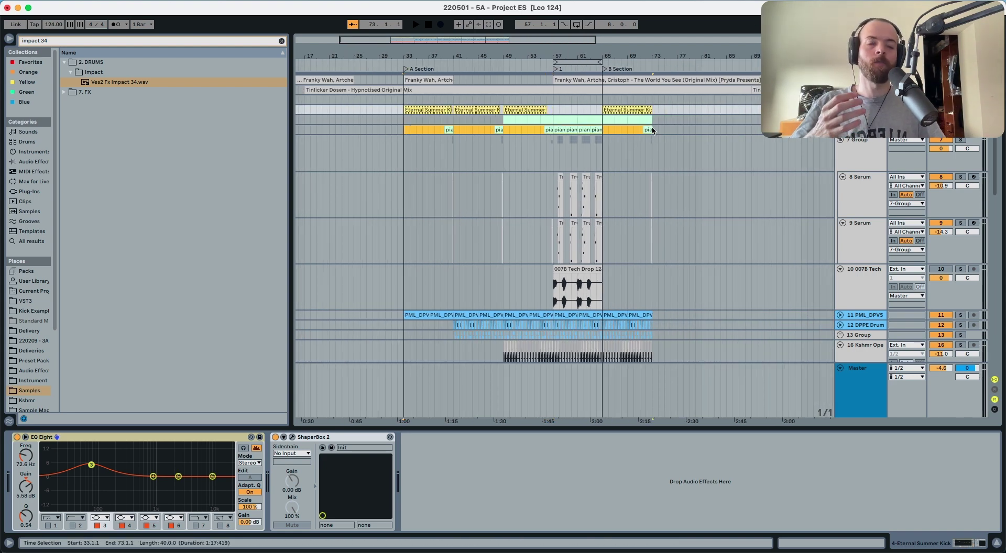
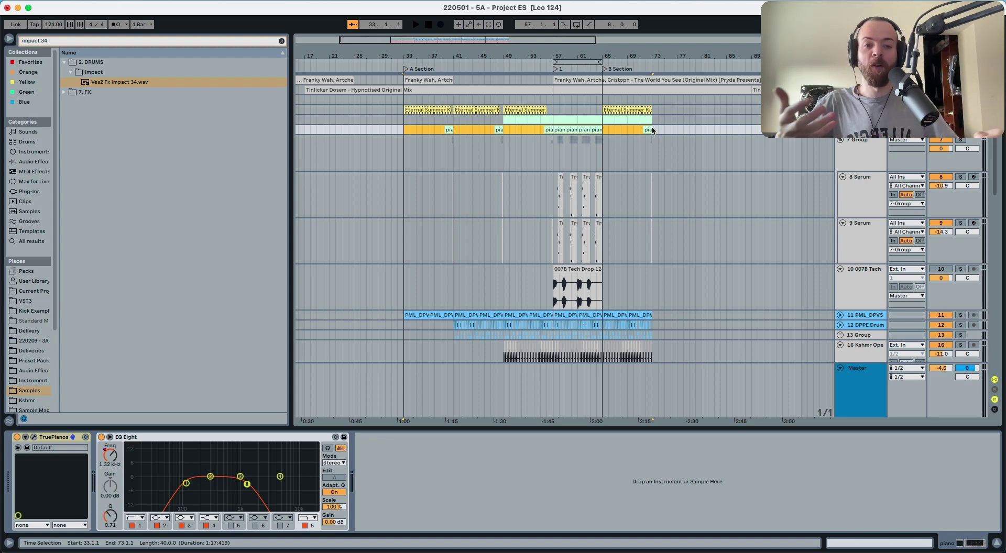
key(space)
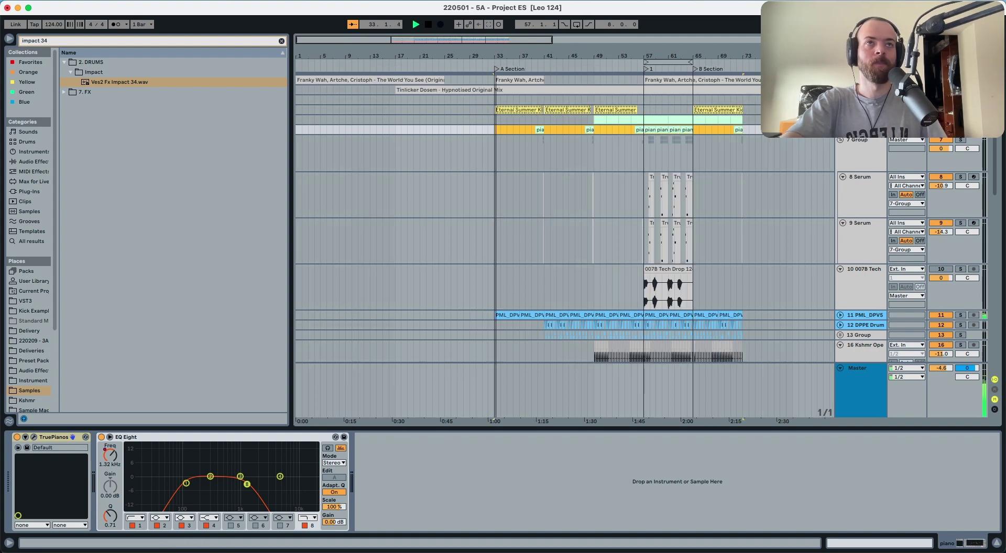
scroll(573, 126, down, 10)
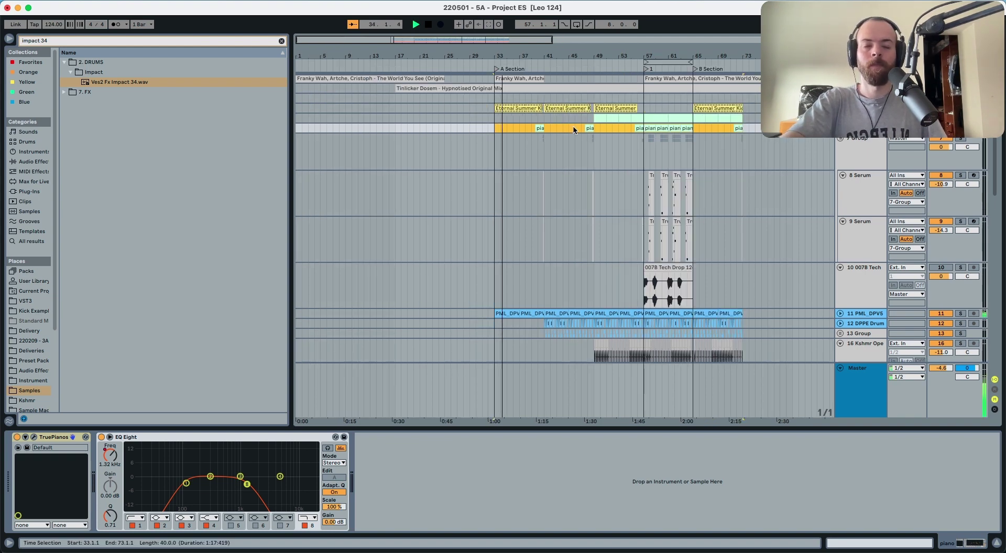
Examine 23 Group's effects chain and the two Serum tracks' clips in bars 57–61 during playback from bar 33.
scroll(573, 130, down, 9)
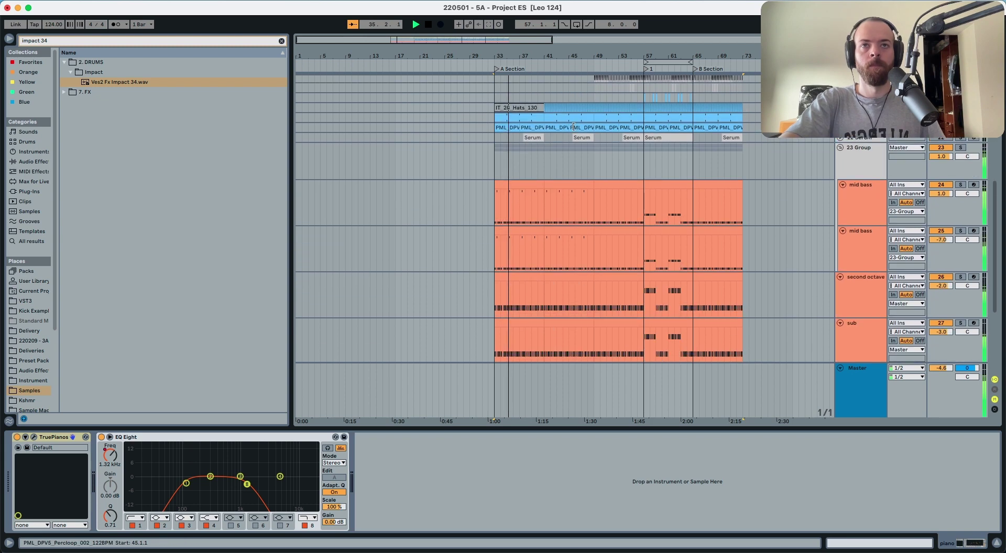
click(858, 150)
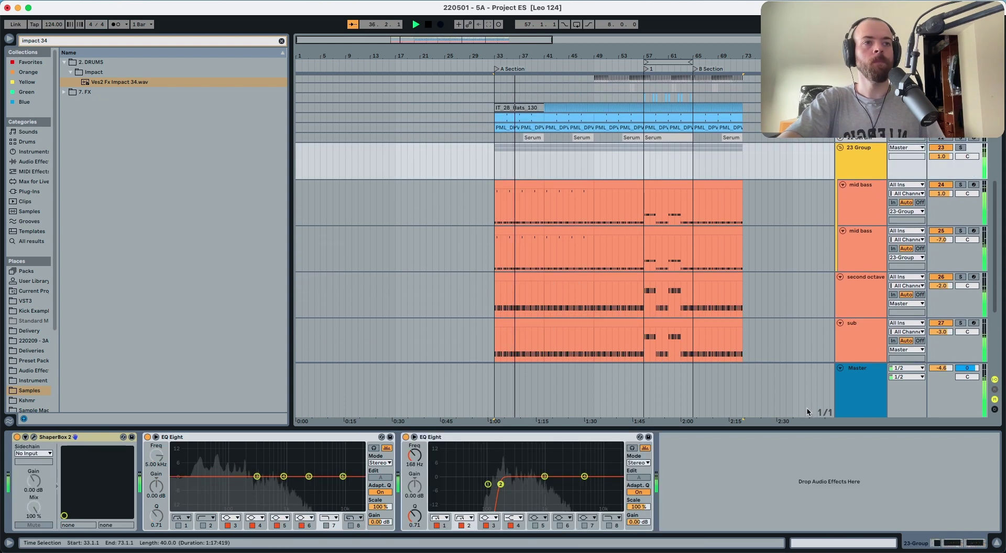
scroll(857, 391, up, 13)
scroll(858, 390, up, 6)
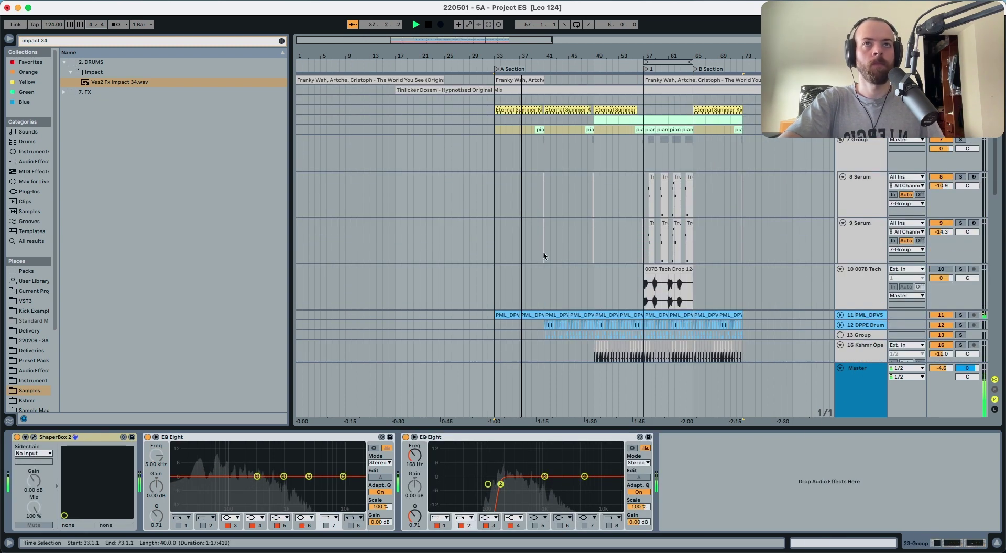
drag(521, 193, 655, 203)
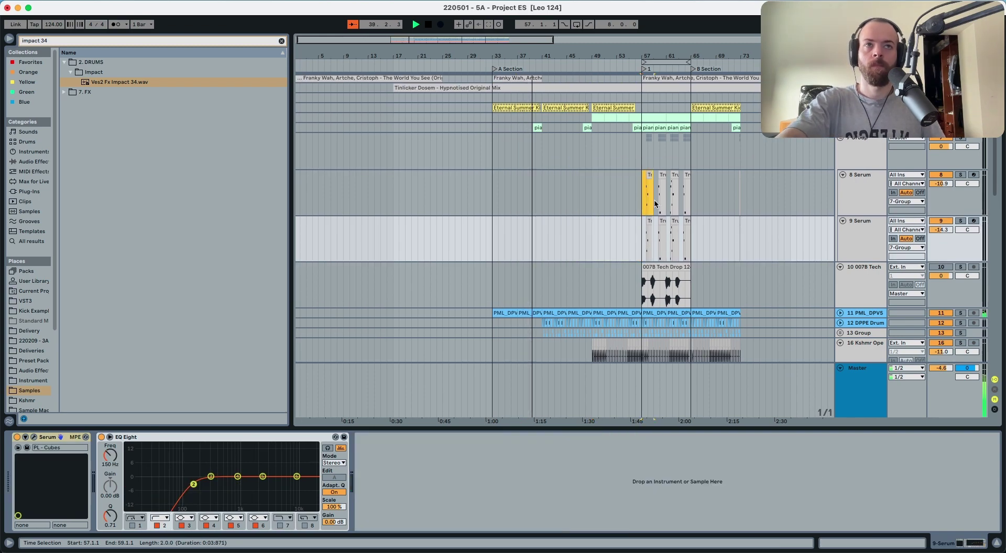
scroll(665, 228, down, 4)
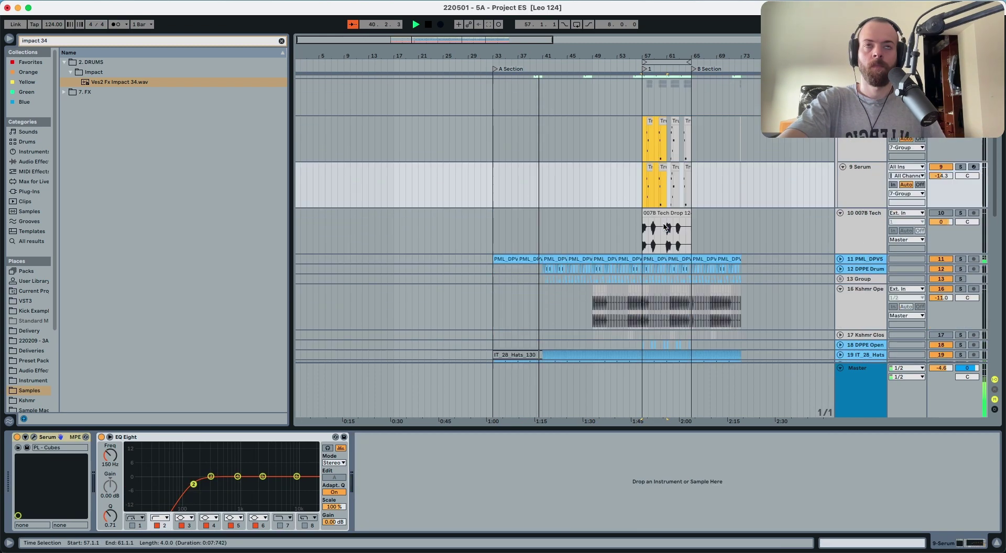
scroll(605, 138, up, 4)
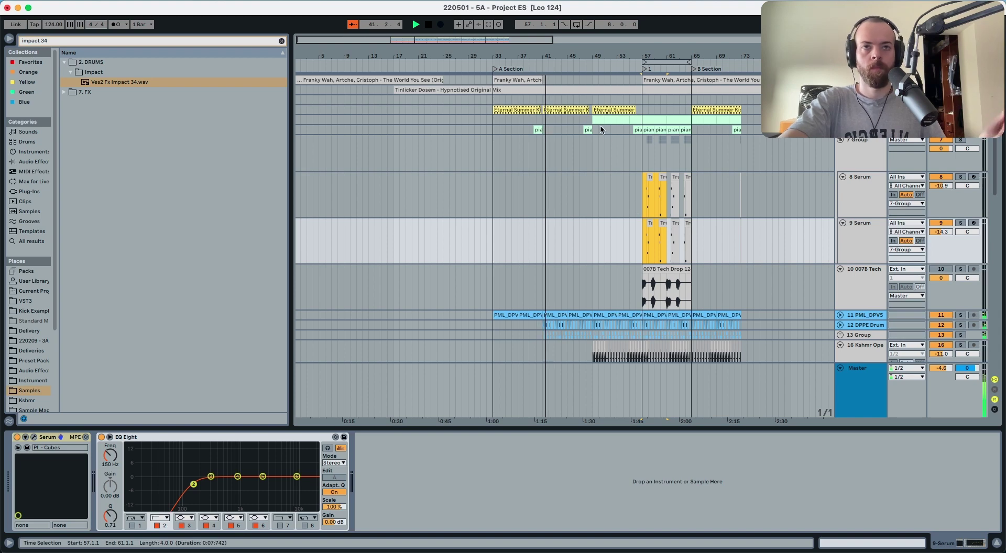
scroll(592, 144, down, 15)
scroll(552, 193, up, 1)
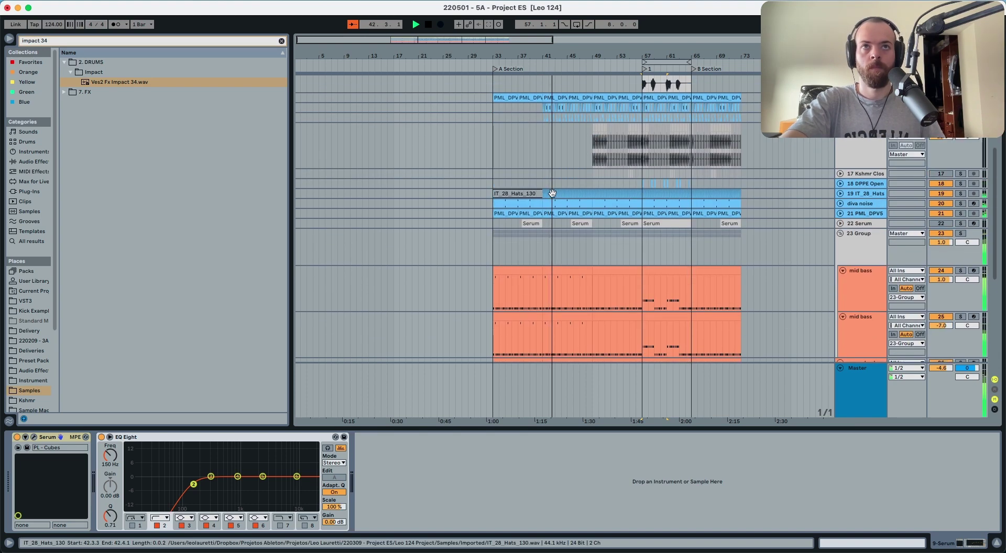
Remove IT_28_Hats from bars 41–49, copy the track 16 Kshmr open hats from bars 49–57 to bar 41, and play from there.
click(595, 195)
drag(592, 166, 643, 160)
key(super+c)
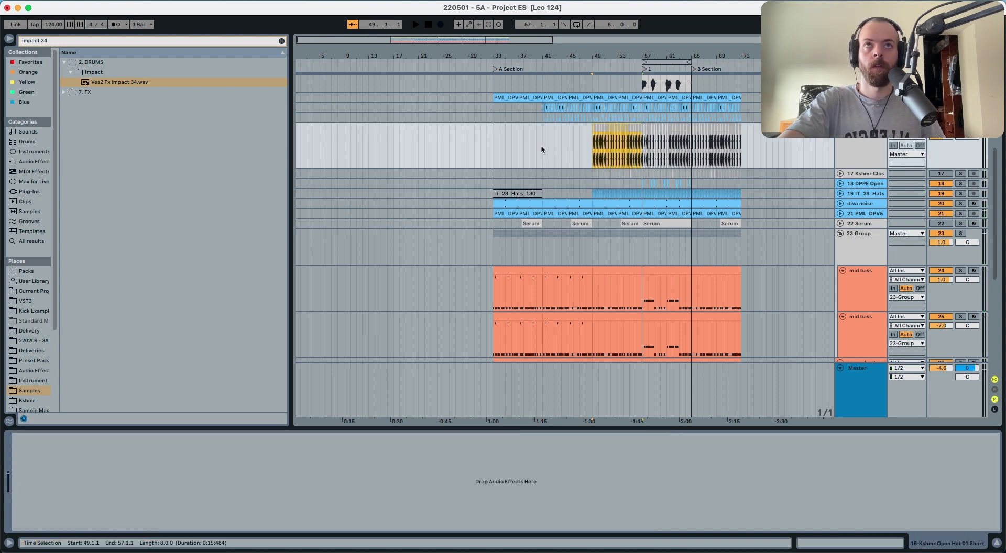
click(542, 145)
key(super+v)
key(space)
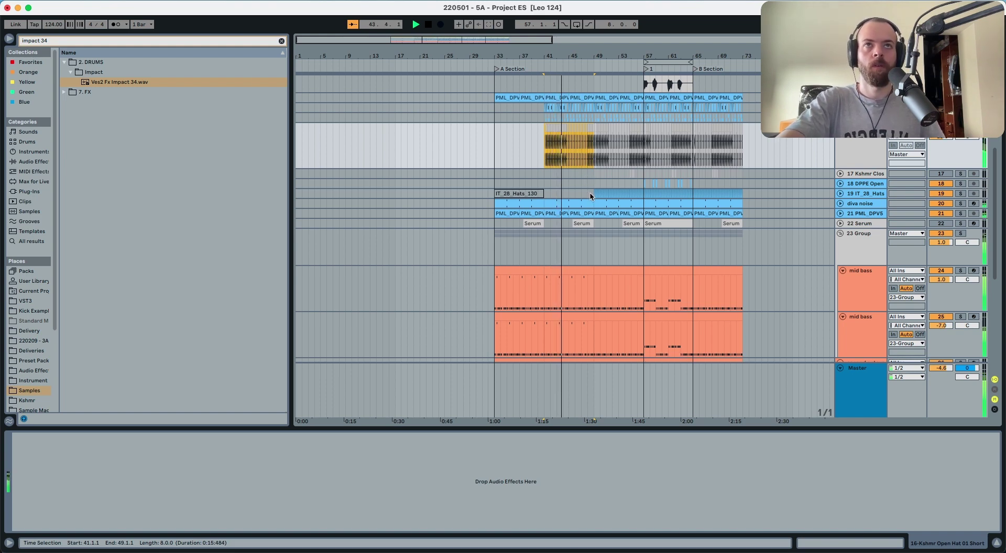
Unfold the IT_28_Hats track, stop playback, and insert a new audio track below the track 16 Kshmr open hats.
scroll(554, 145, right, 1)
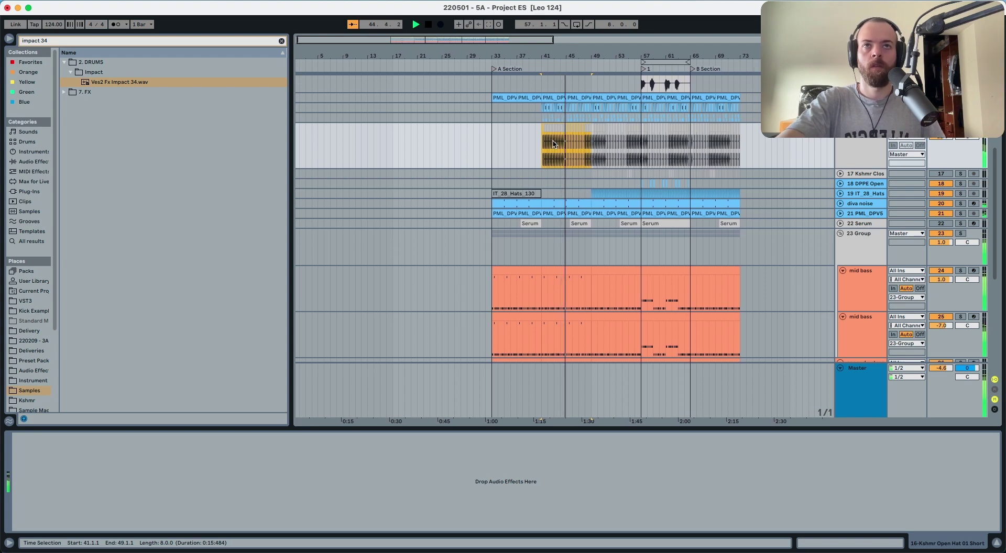
scroll(553, 141, up, 5)
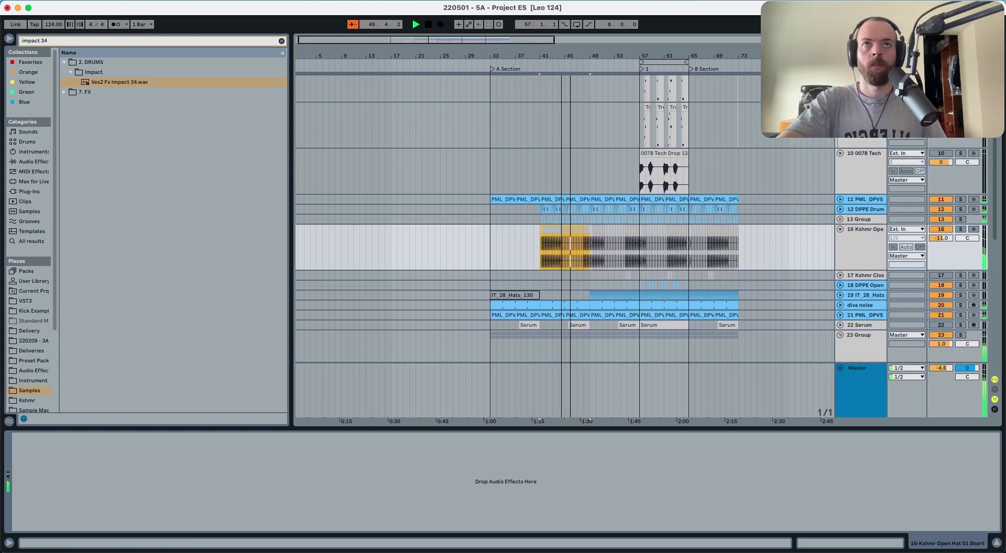
drag(561, 56, 562, 89)
scroll(587, 165, down, 3)
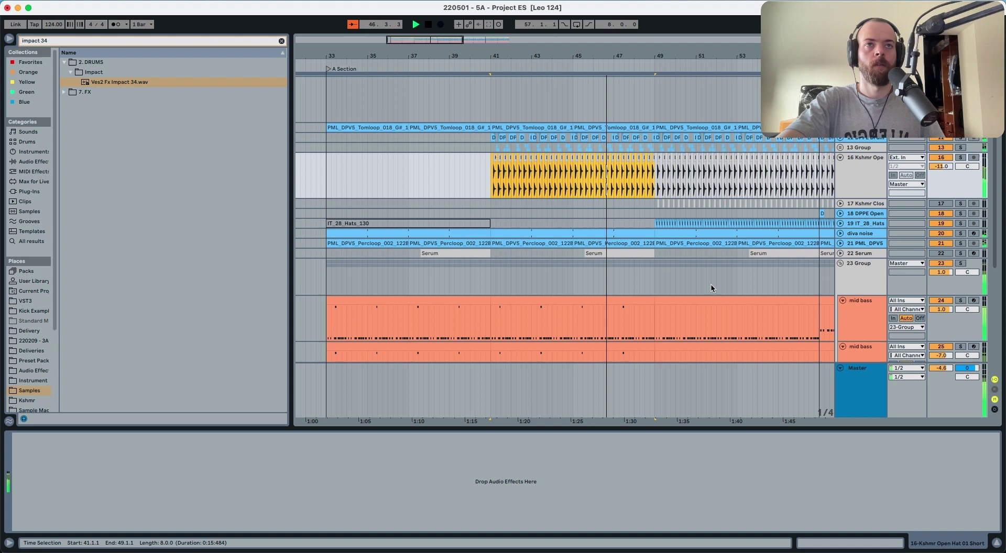
click(655, 224)
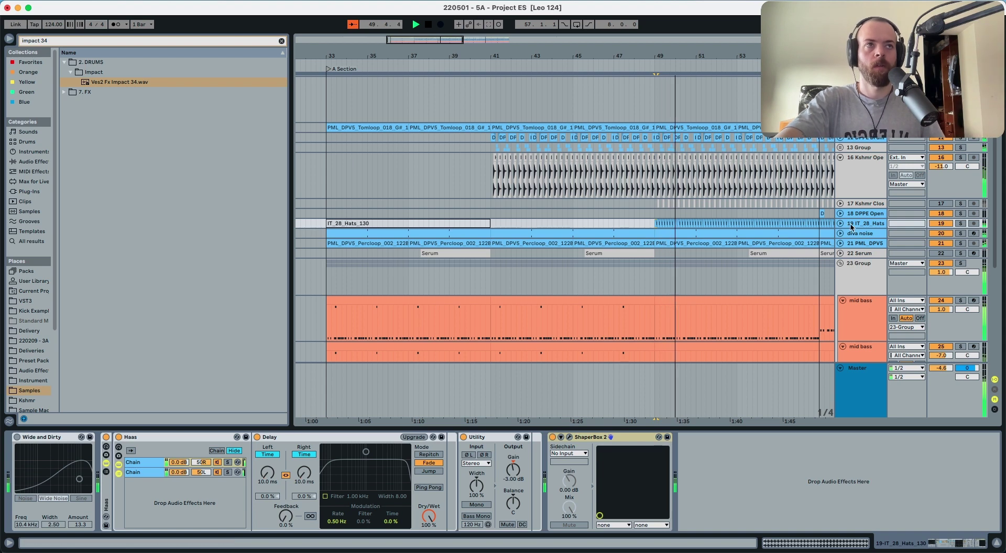
double_click(869, 224)
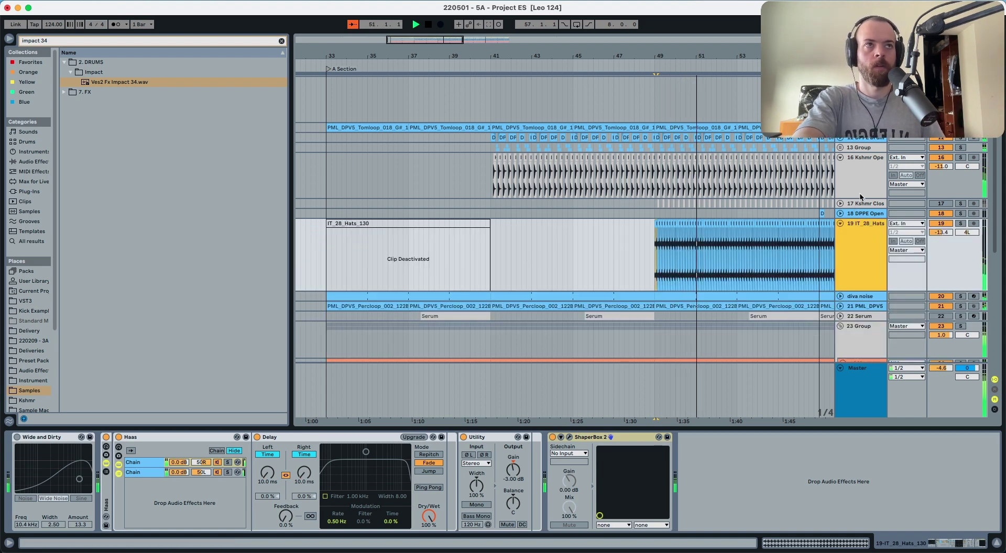
key(space)
key(super+t)
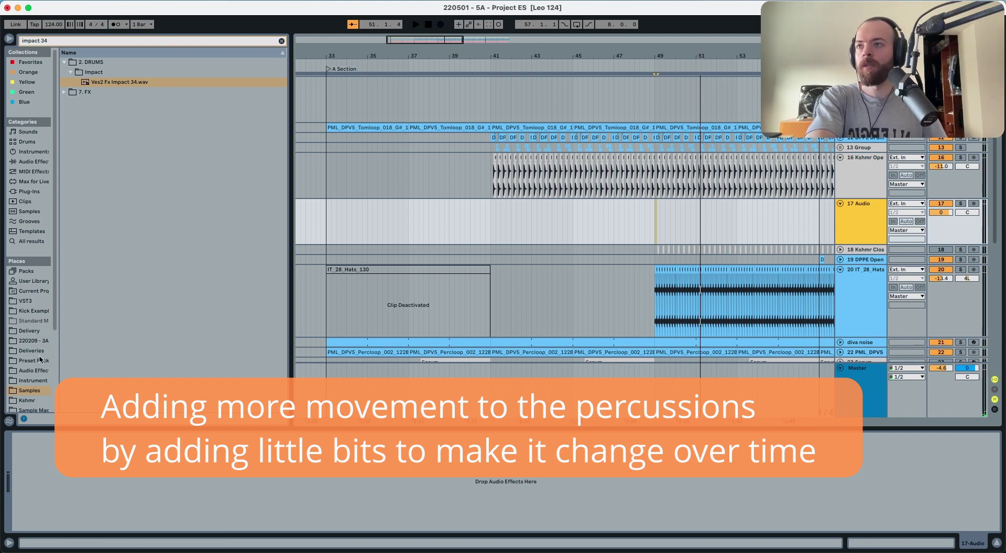
Clear the sample search and browse Kshmr's Sounds Of Kshmr Vol 3 to Kshmr Drums, Kshmr Cymbals, Kshmr Hi Hats Open.
click(33, 399)
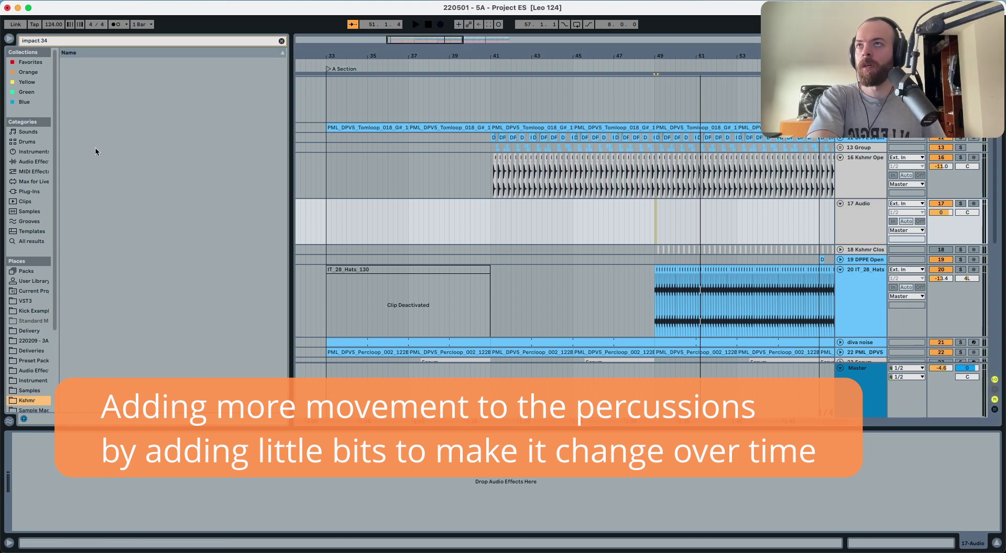
click(282, 41)
click(121, 72)
key(Left)
key(Down)
key(Right)
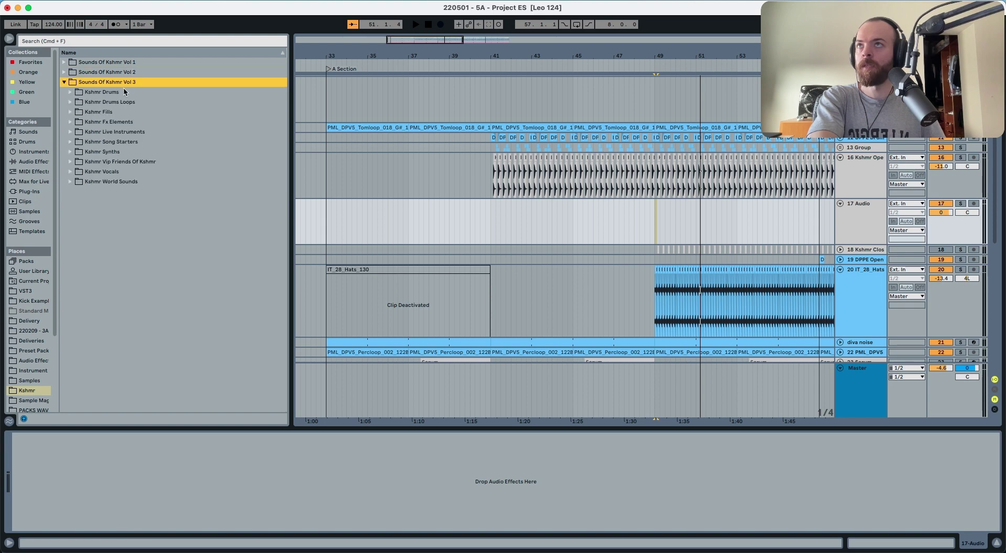
key(Down)
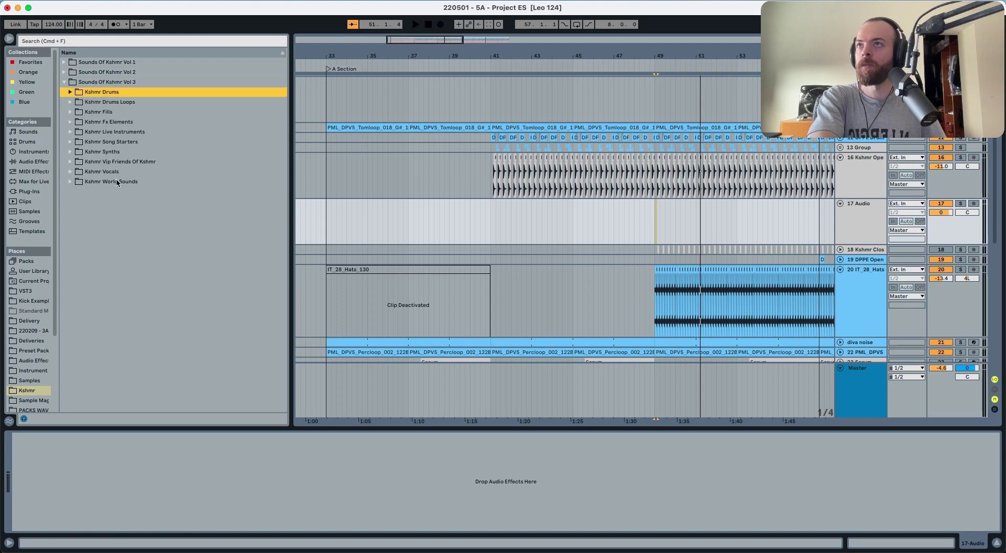
click(109, 95)
click(118, 133)
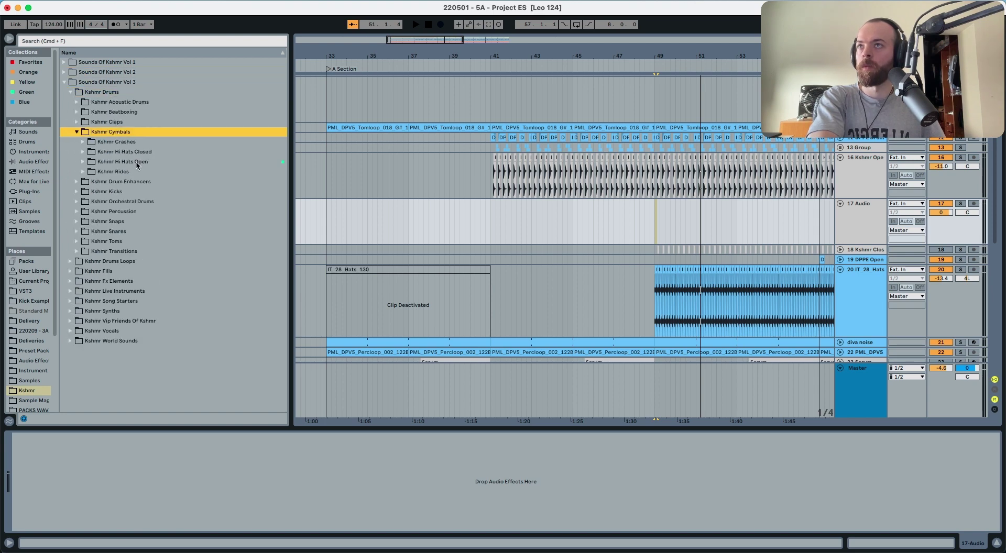
click(132, 162)
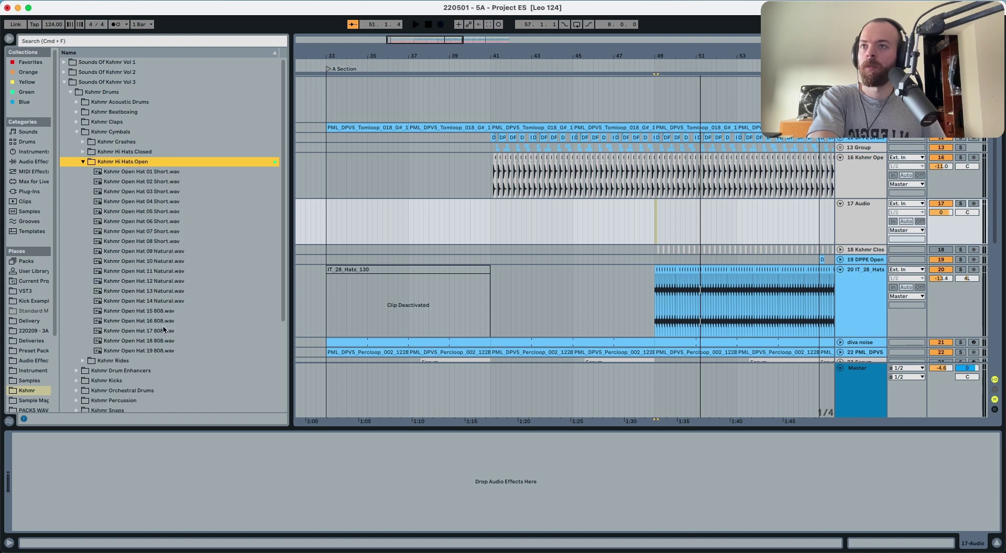
Preview the 808 open hats and place a short Kshmr Open Hat 16 808.wav hit on the new track just before bar 50.
click(164, 332)
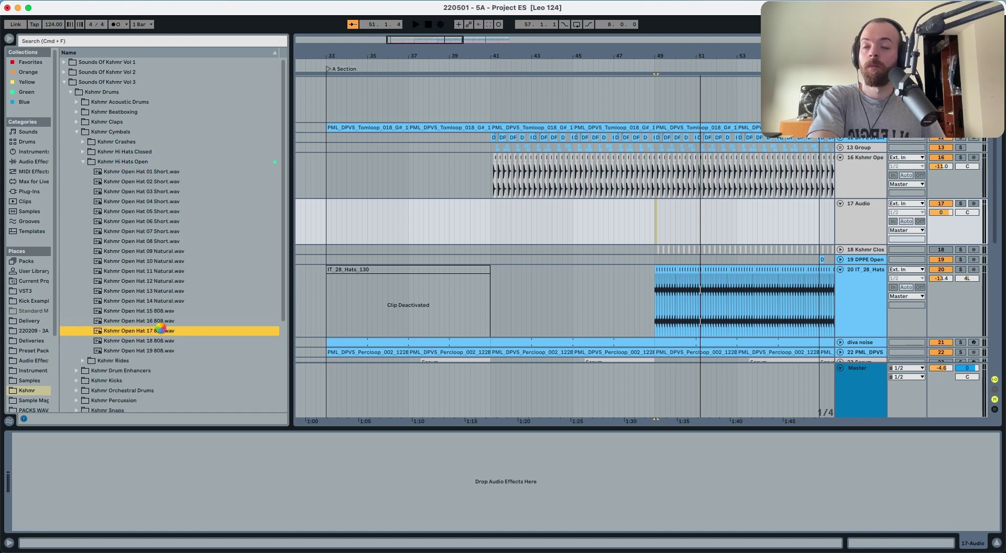
click(168, 321)
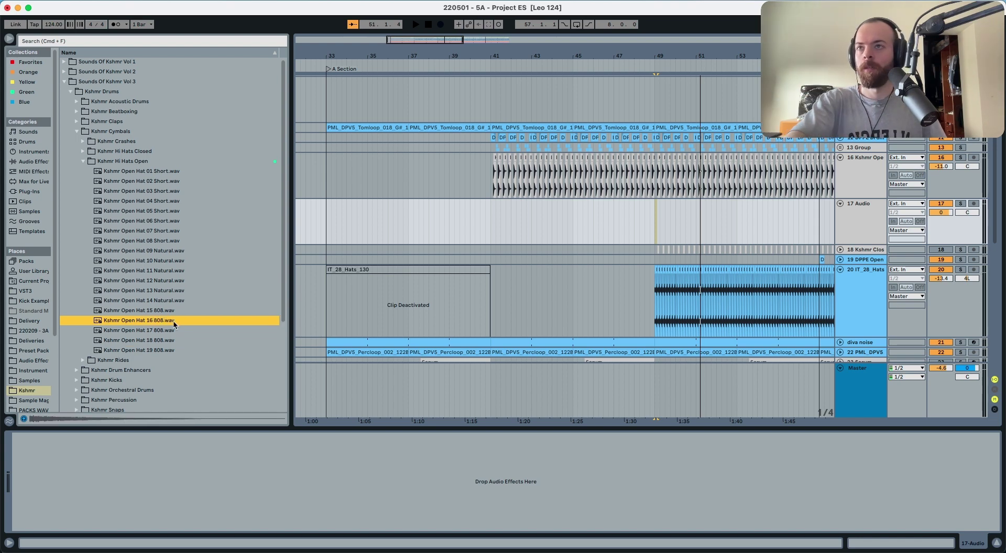
scroll(170, 319, down, 1)
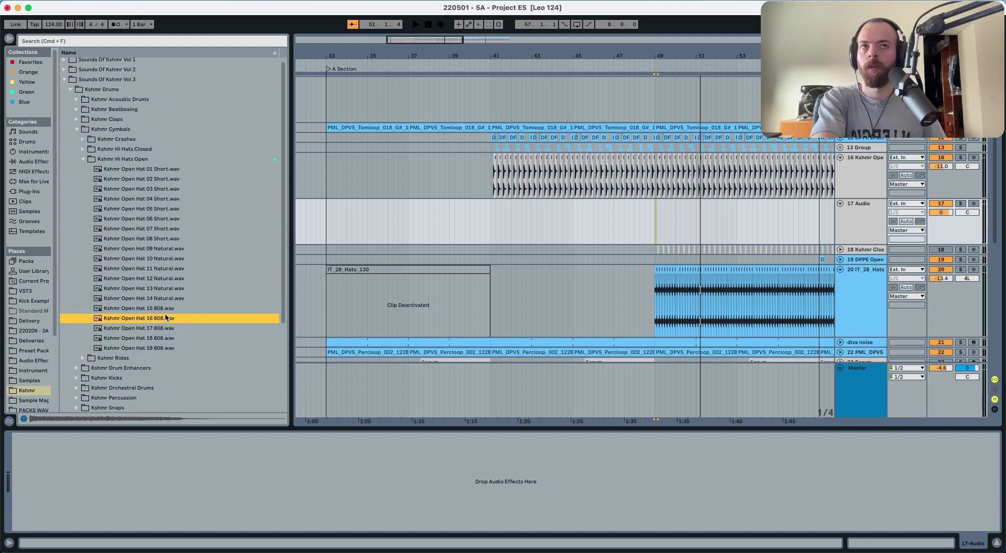
drag(665, 217, 665, 218)
drag(700, 57, 595, 121)
drag(516, 210, 529, 224)
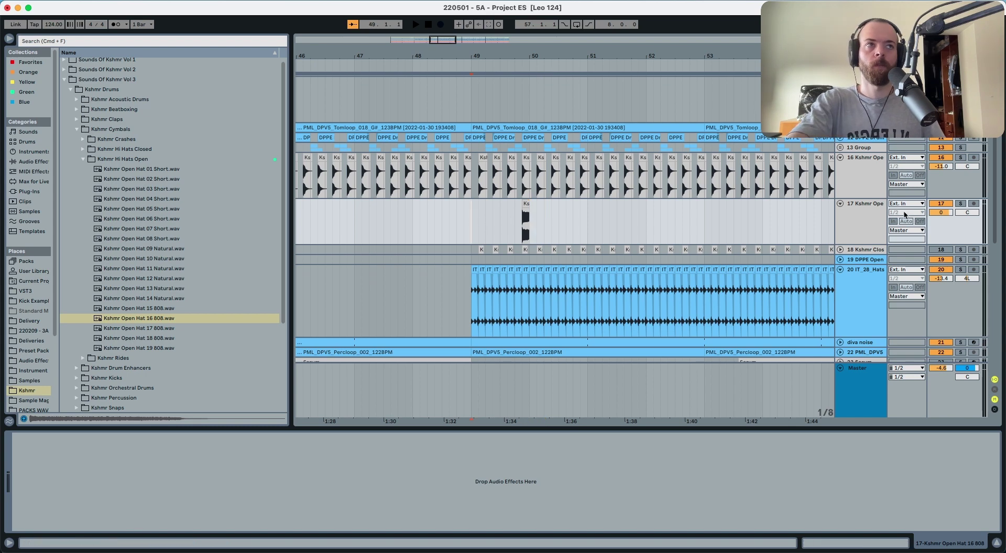
Play the new open hat from bar 49, lower its track volume to -10.5 dB, and turn off arrangement Follow.
key(space)
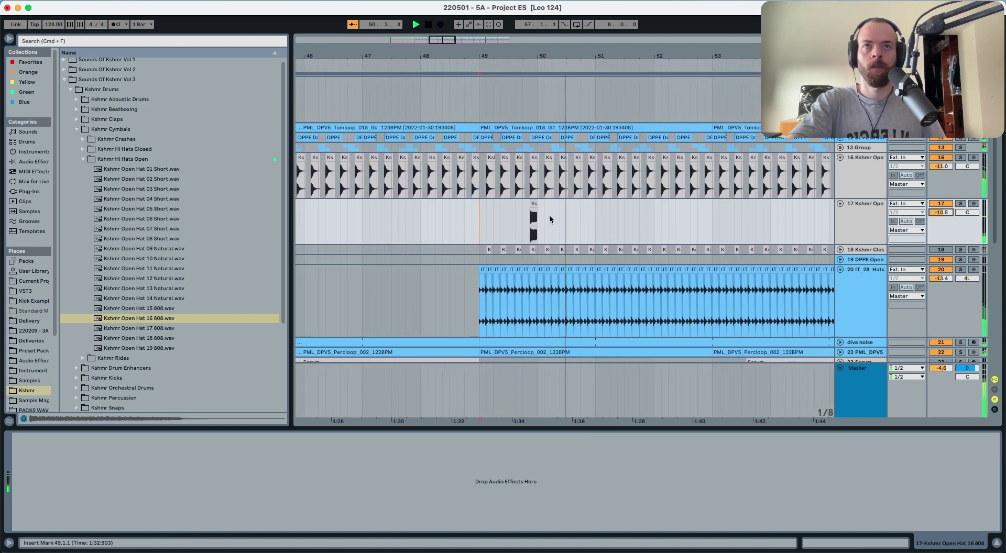
key(space)
key(space)
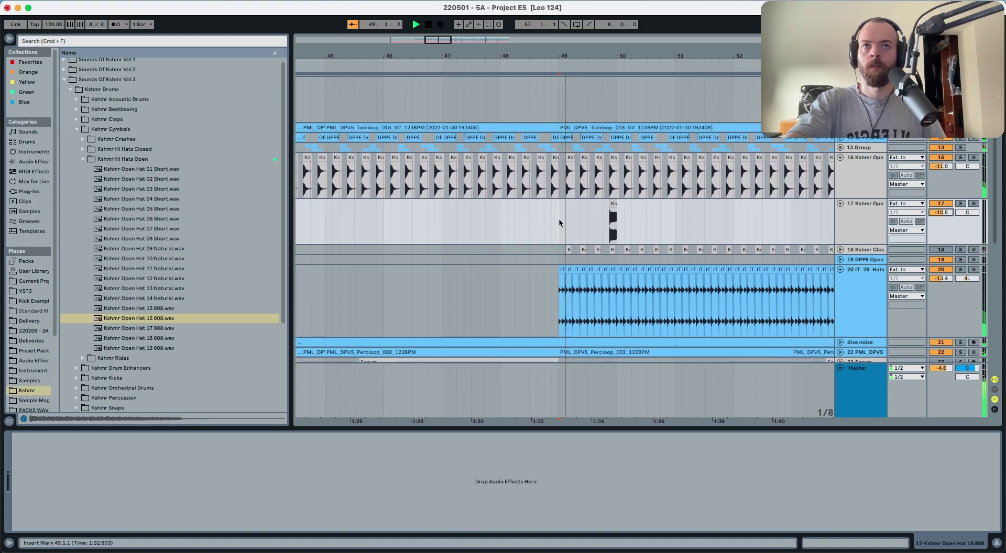
key(space)
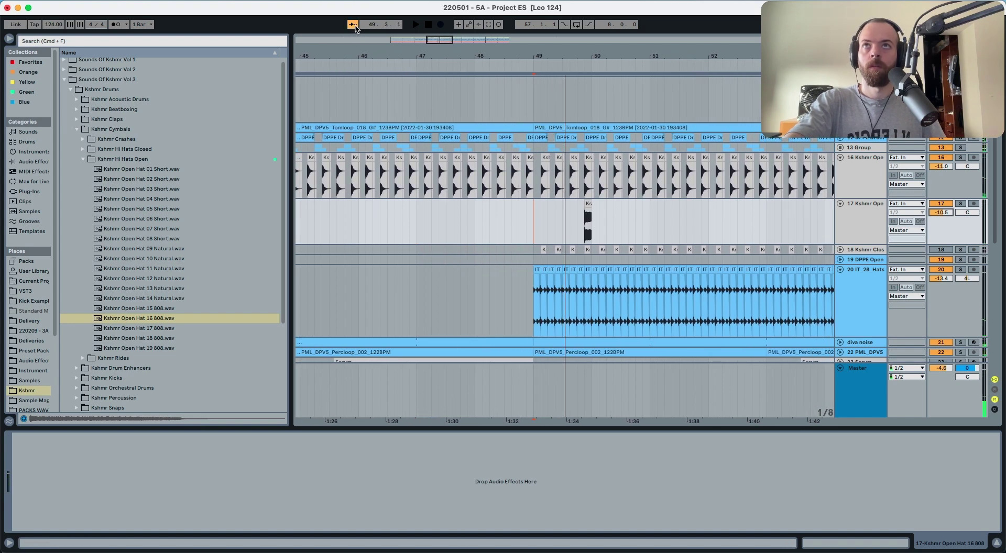
key(space)
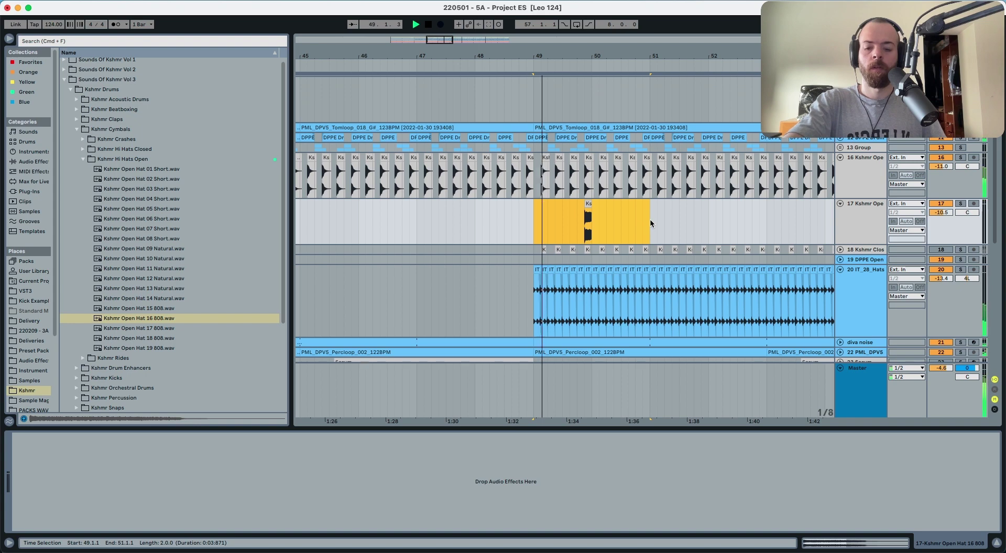
Duplicate the two-bar open hat pattern from bar 49 through bar 57 and set track 17's volume to -12.5 dB.
key(super+d)
shift+click(533, 217)
key(super+d)
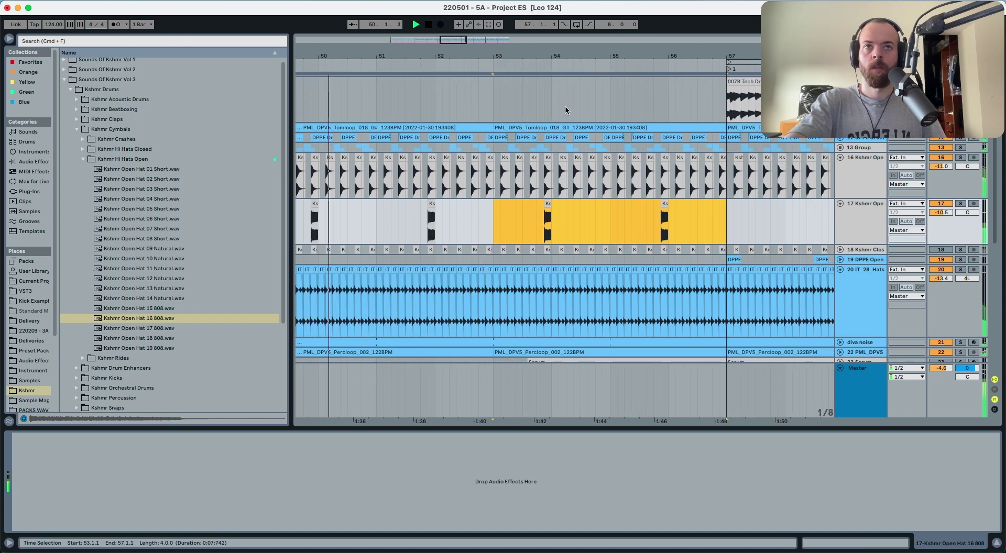
click(941, 212)
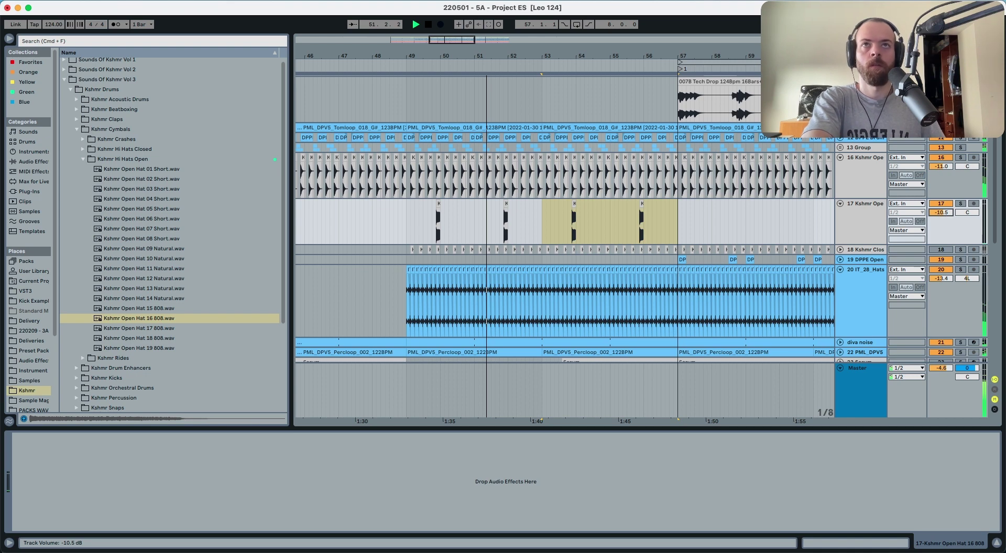
drag(941, 212, 941, 219)
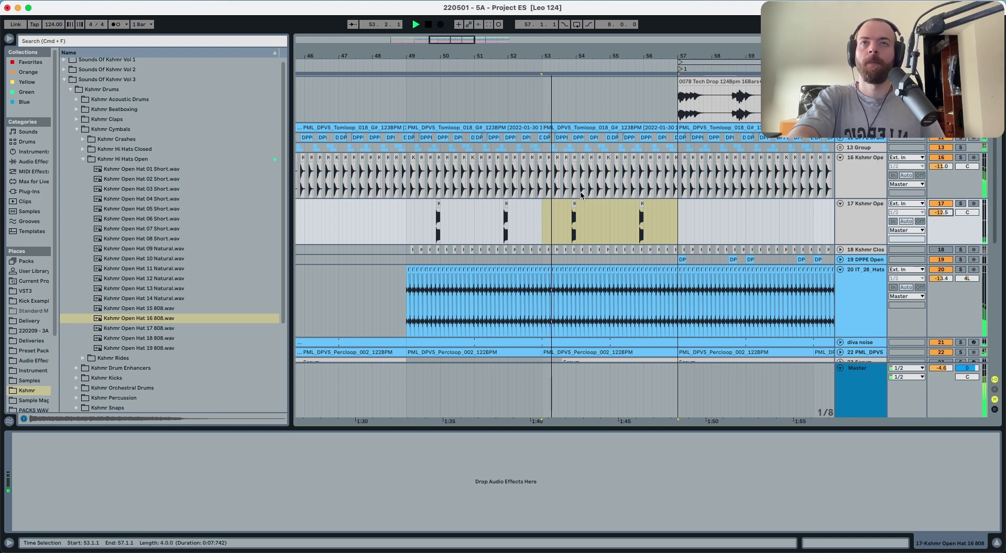
Unfold group 13 and play its percussion and clap tracks from just before bar 49.
scroll(859, 167, down, 3)
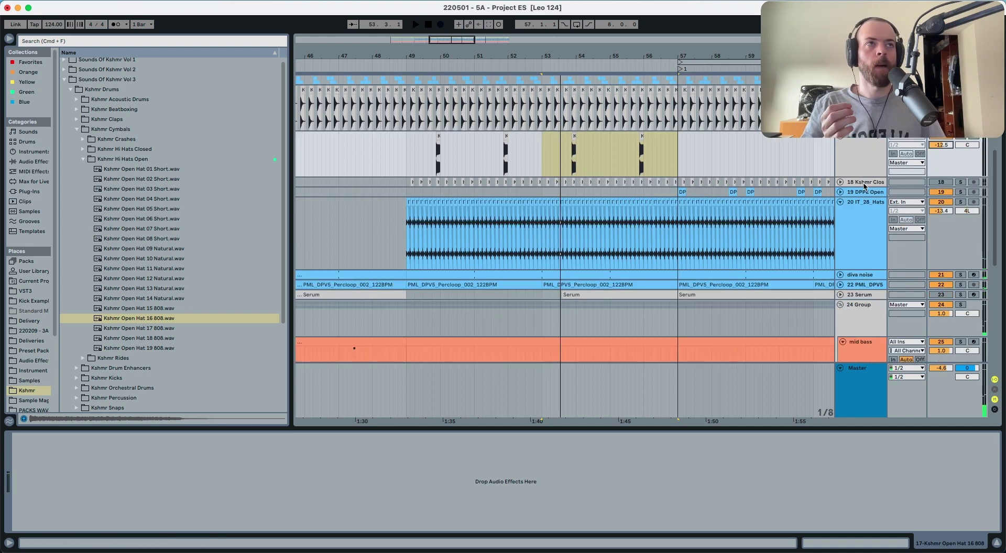
scroll(859, 220, down, 3)
scroll(857, 231, up, 6)
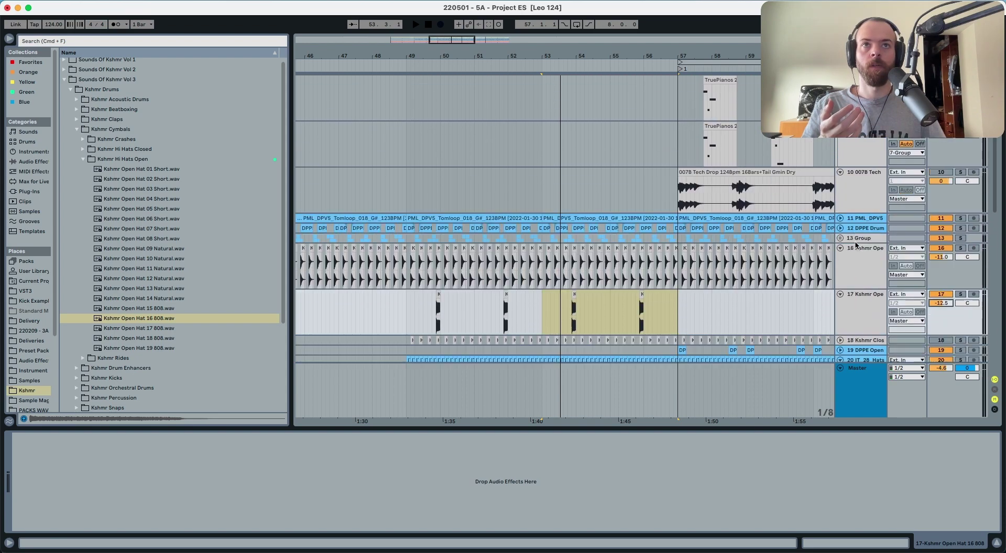
scroll(856, 245, up, 2)
click(841, 192)
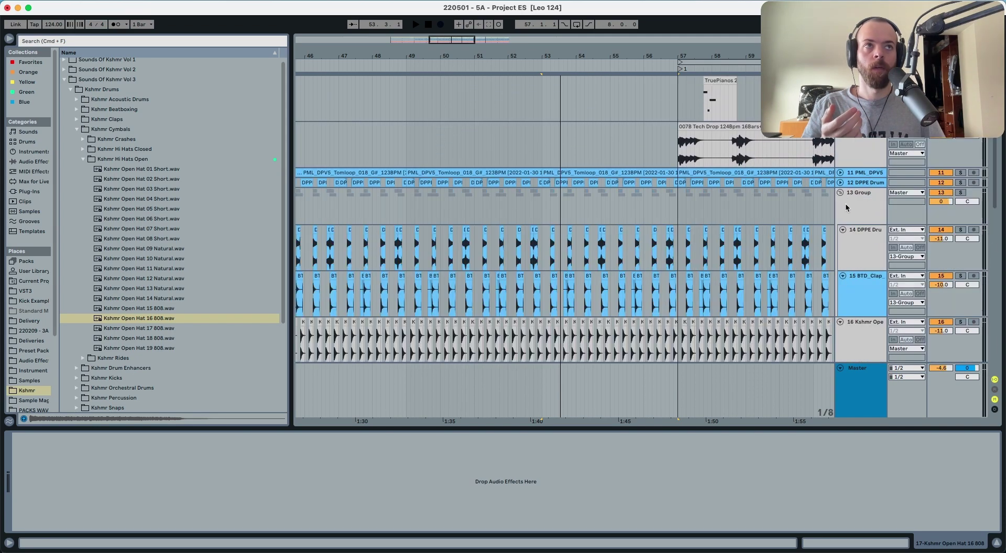
click(403, 204)
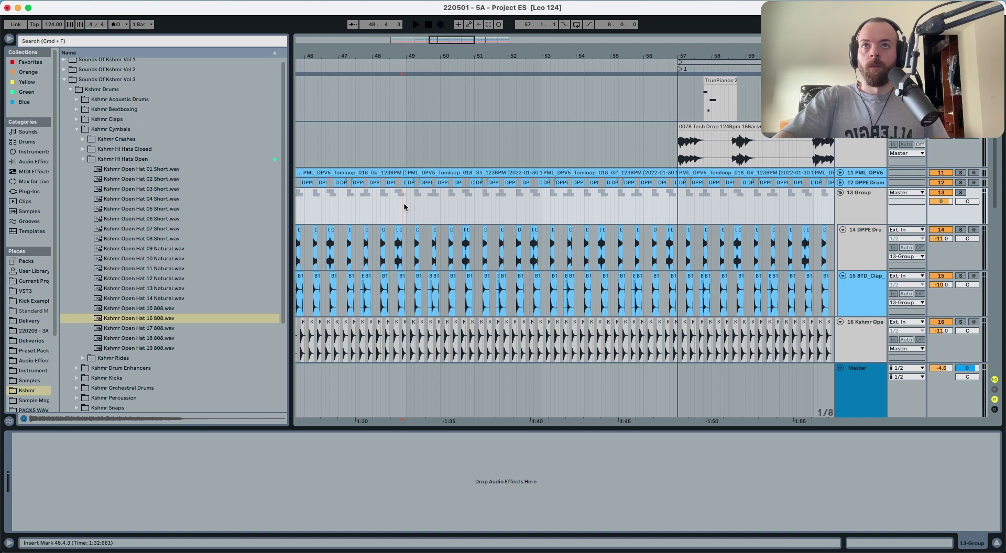
key(space)
Duplicate the short percussion and clap slice on tracks 14 and 15 to 50.4.4 and play from 49.4.4.
drag(464, 55, 474, 203)
drag(475, 272, 488, 254)
key(space)
key(super+d)
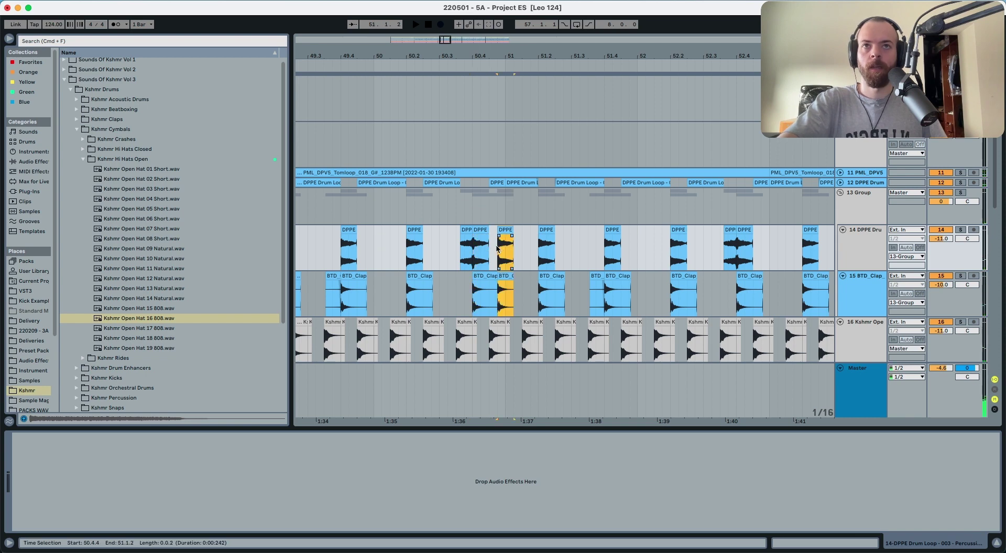
click(366, 248)
key(space)
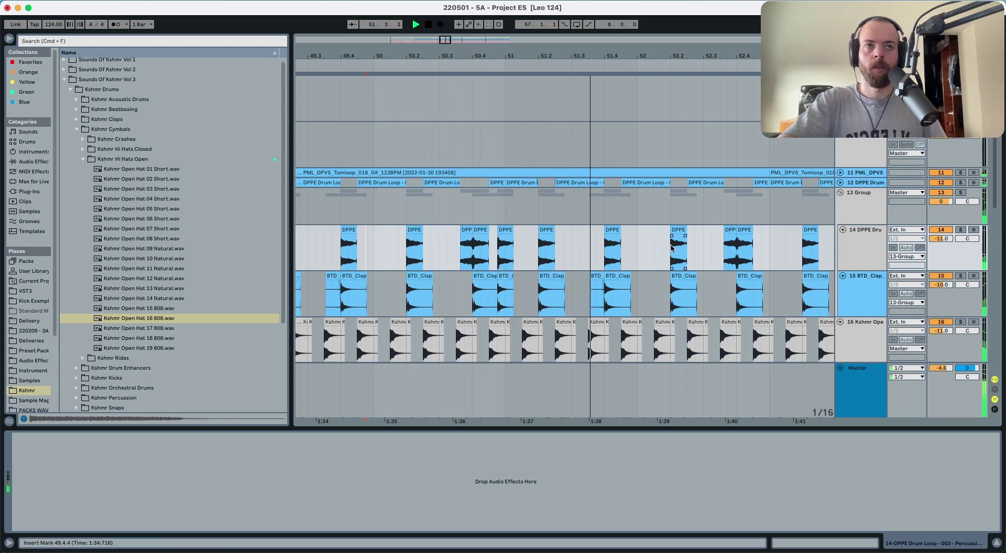
Copy a short slice of the snappy clap at 52.4.1 to just before it at 52.3.4 and solo the clap track.
drag(650, 296, 668, 295)
key(super+c)
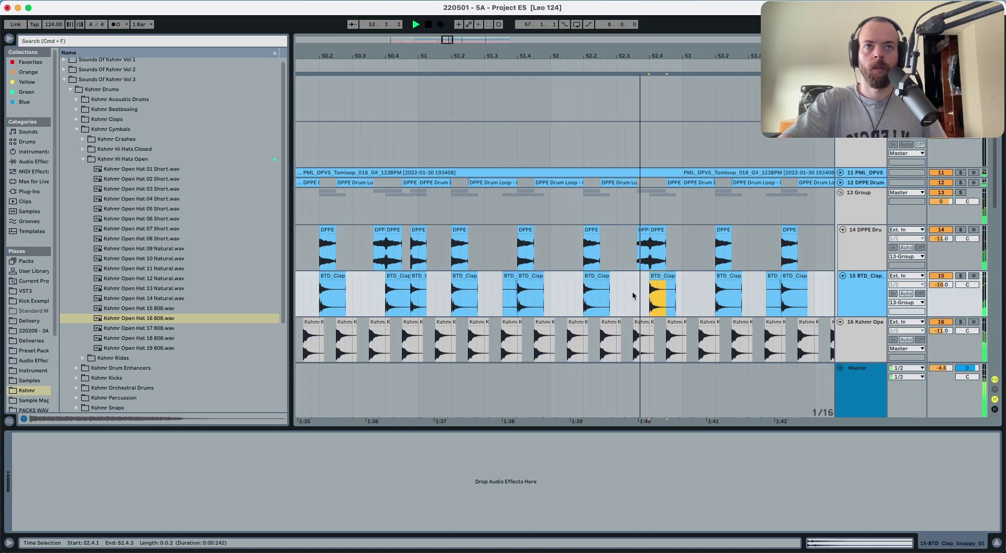
click(633, 295)
key(super+v)
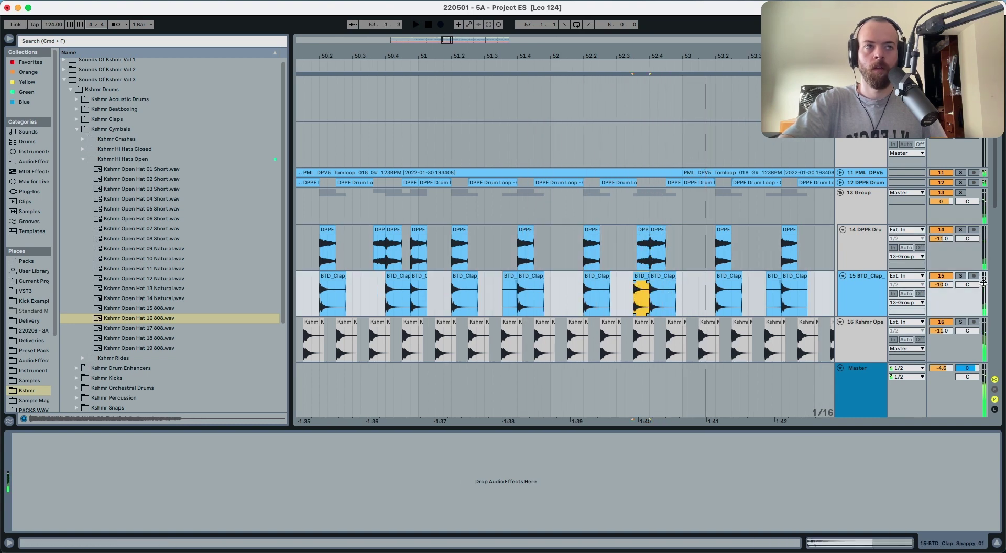
click(962, 276)
key(space)
key(space)
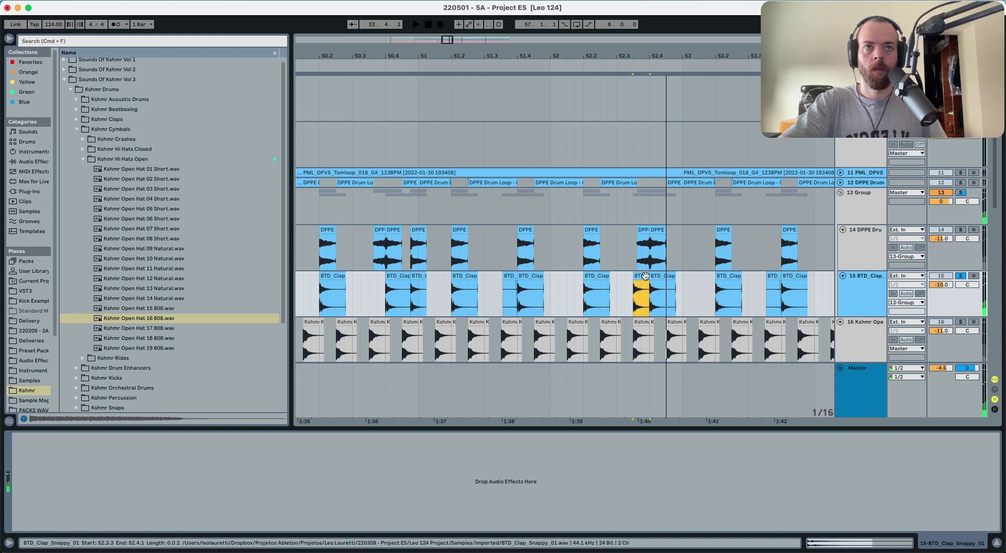
click(649, 257)
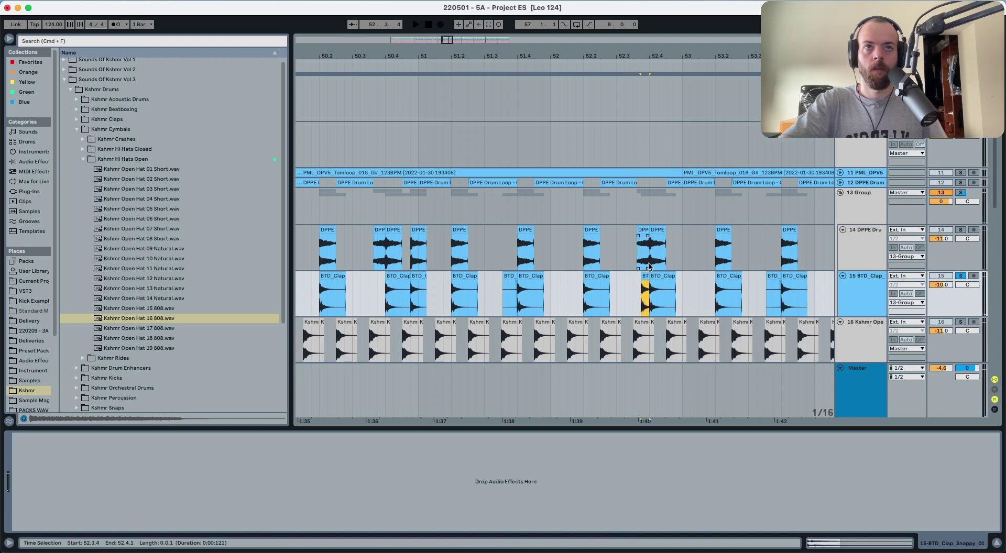
Insert a new audio track directly below percussion track 14 inside group 13.
drag(656, 254, 658, 254)
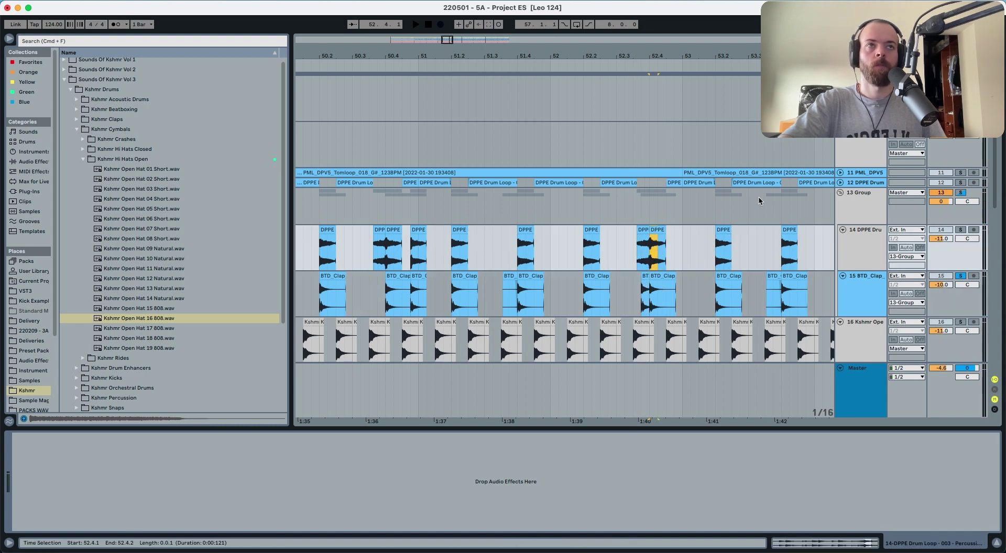
click(859, 246)
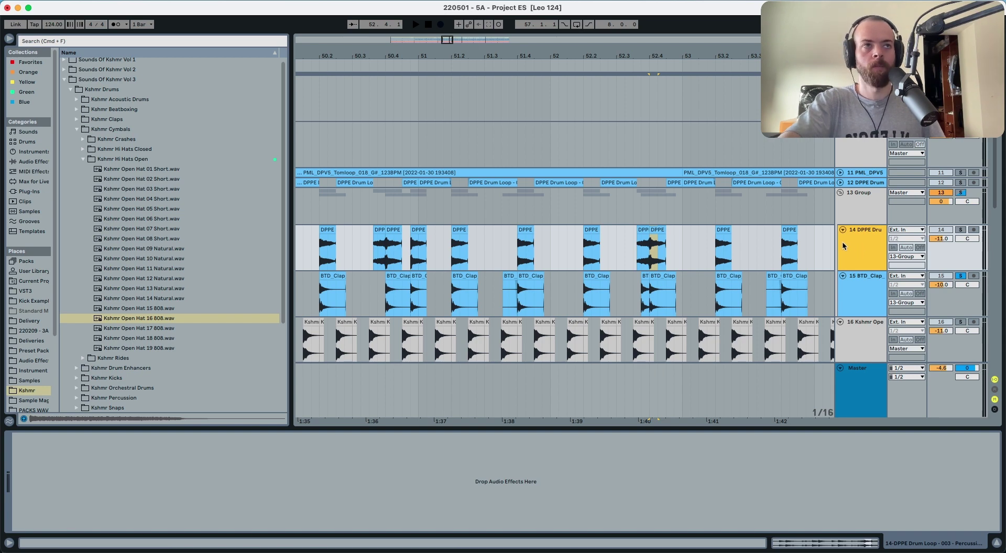
key(super+t)
key(minus)
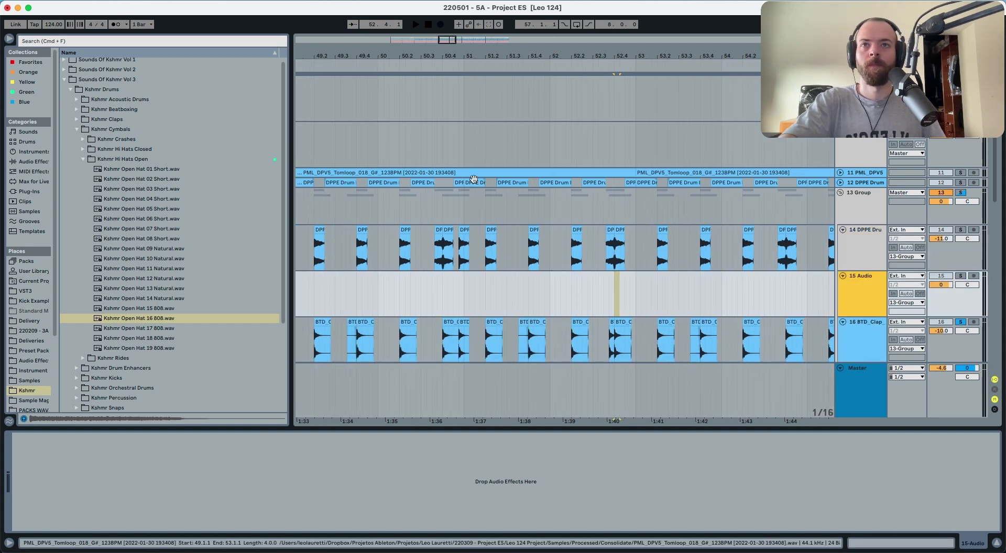
Move the percussion hit at 42.3.3 from track 14 onto the new audio track 15.
drag(476, 57, 476, 36)
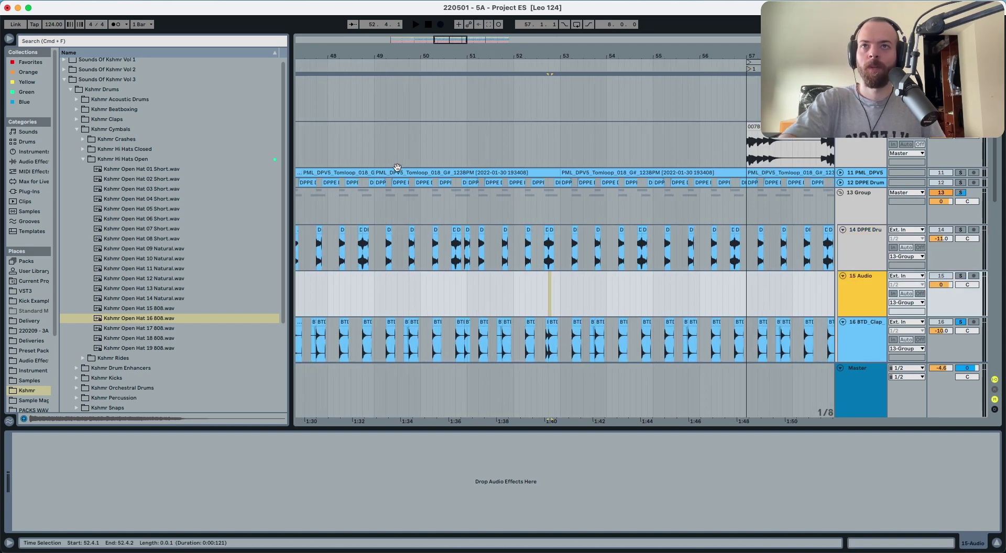
scroll(400, 178, left, 6)
scroll(402, 204, left, 5)
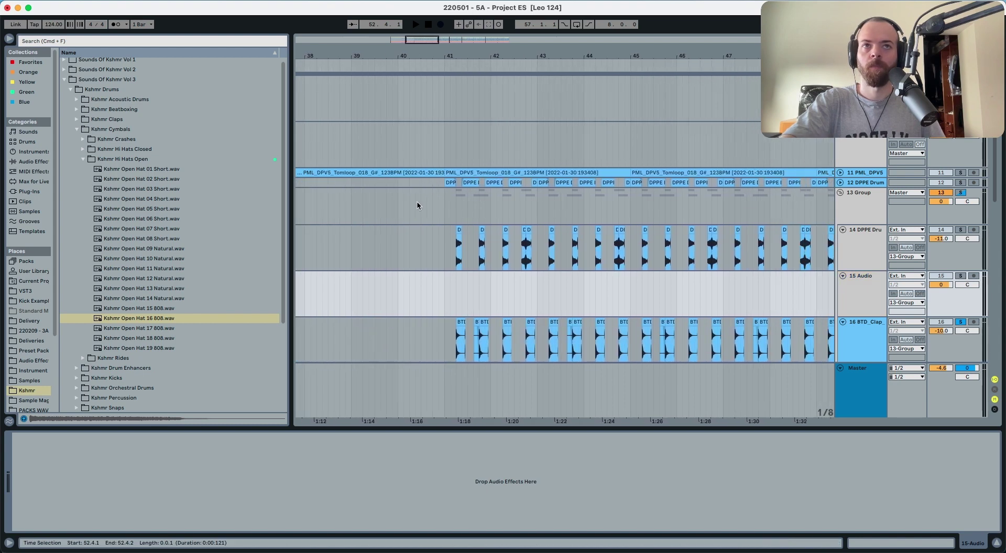
click(485, 229)
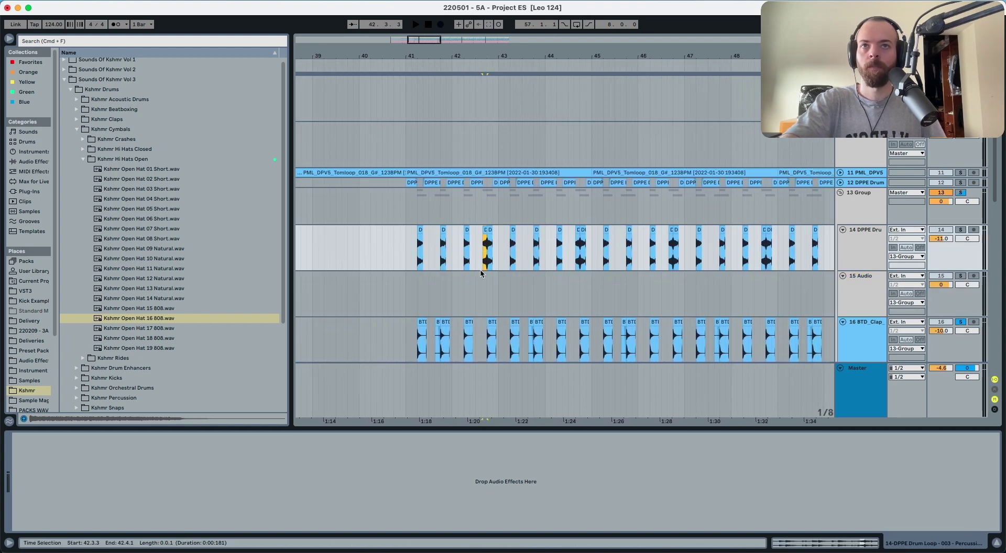
drag(487, 285, 407, 288)
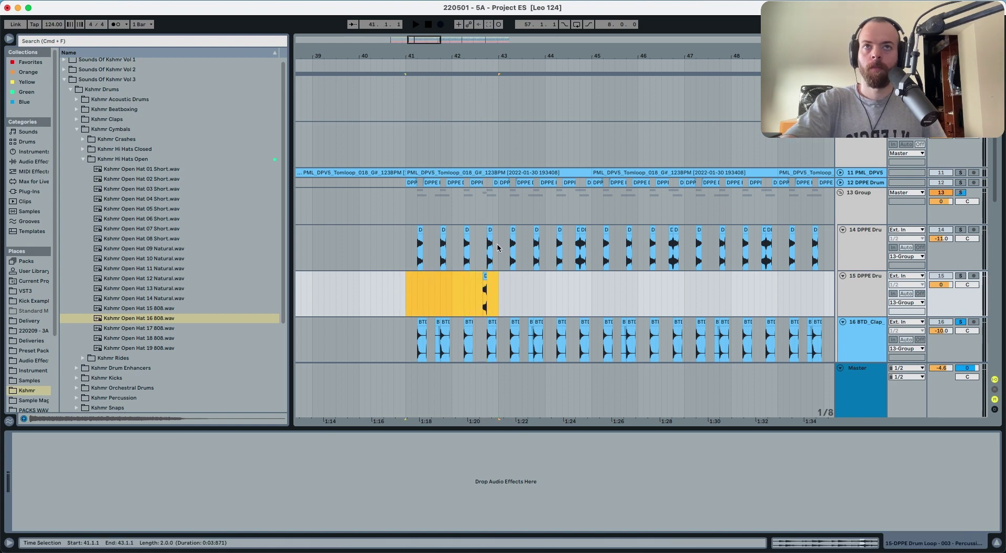
Duplicate bars 41 to 43 of percussion tracks 14 and 15 three times, filling up to bar 49.
drag(500, 248, 575, 296)
drag(555, 52, 498, 270)
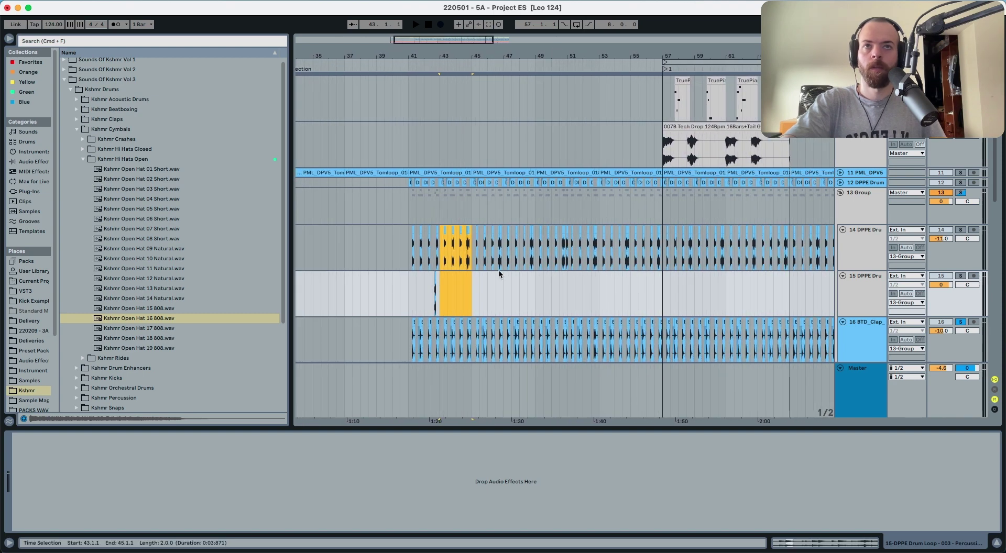
shift+click(531, 292)
drag(439, 294, 408, 247)
key(super+d)
key(super+d)
key(super+d)
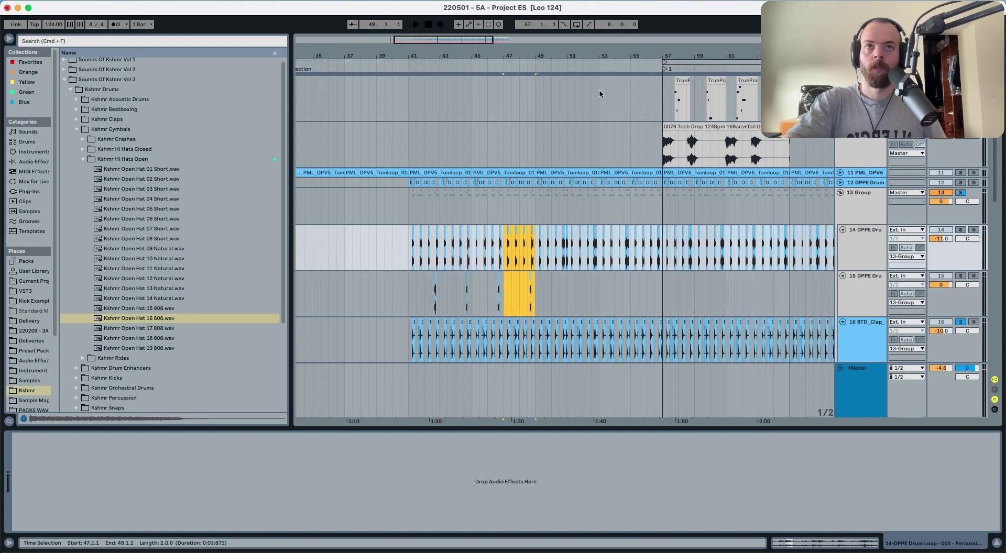
Try repeating the two-bar pattern of tracks 14 and 15 from bar 49 to bar 57, and undo the extra copies.
key(super+d)
key(super+d)
key(super+d)
key(super+d)
key(super+z)
key(super+z)
key(super+z)
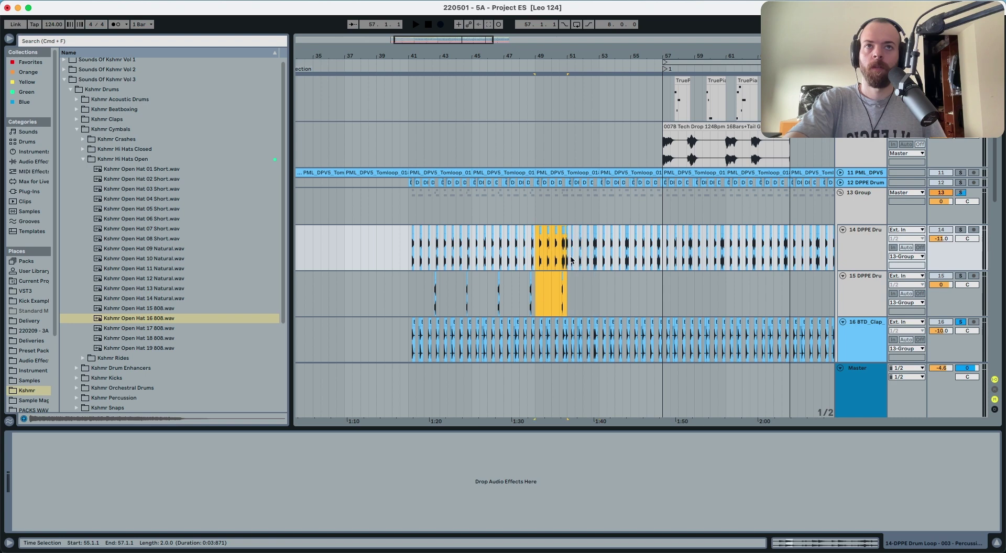
key(super+z)
Delete the percussion hit at 50.3.3 on track 14.
scroll(562, 200, up, 5)
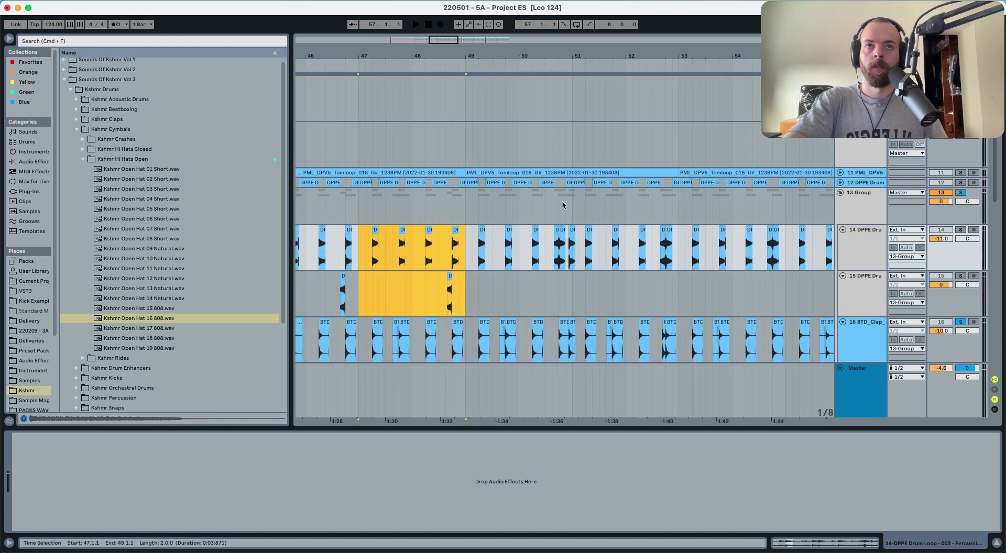
click(556, 246)
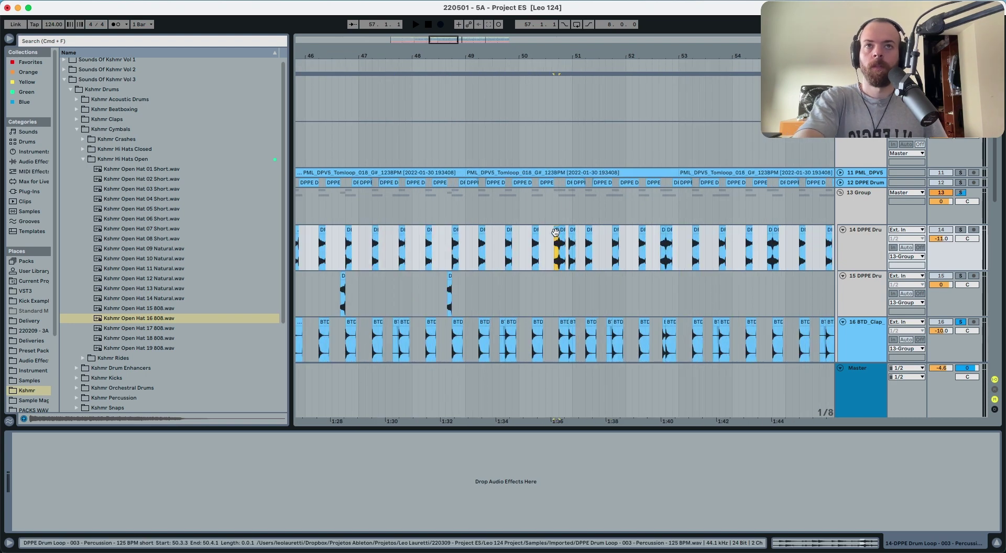
Try duplicating bars 47 to 49 of percussion tracks 14 and 15 onto bars 49 to 51.
click(463, 266)
shift+click(360, 287)
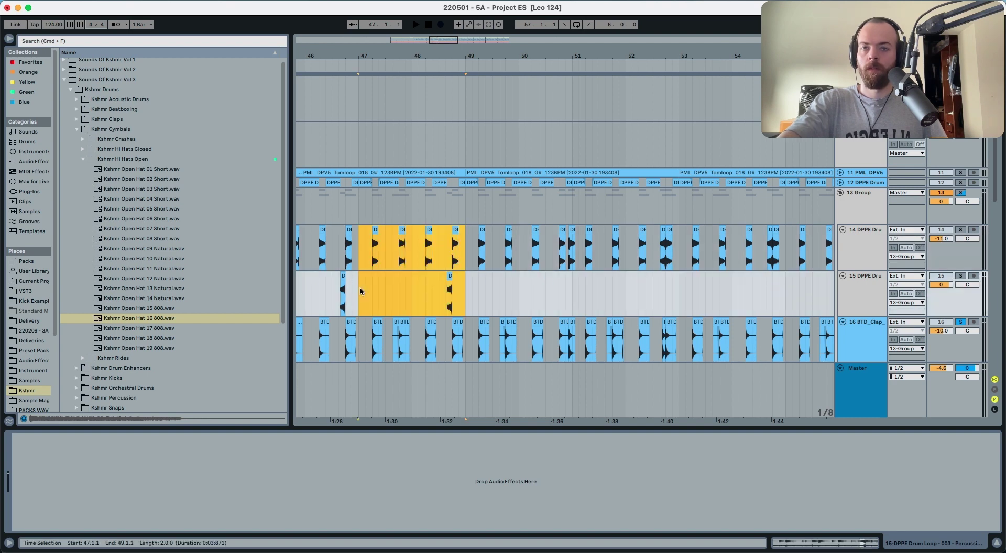
key(super+d)
drag(447, 62, 493, 37)
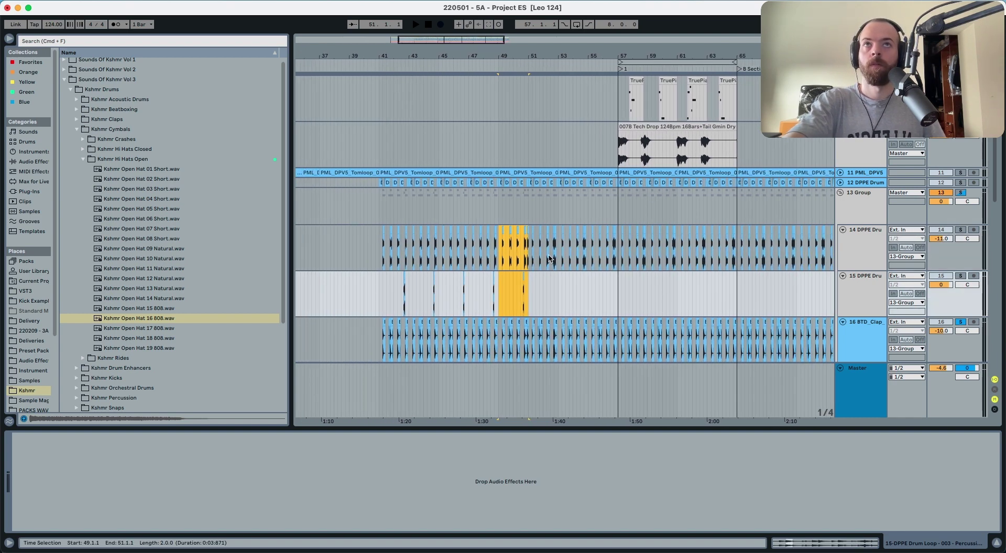
key(super+z)
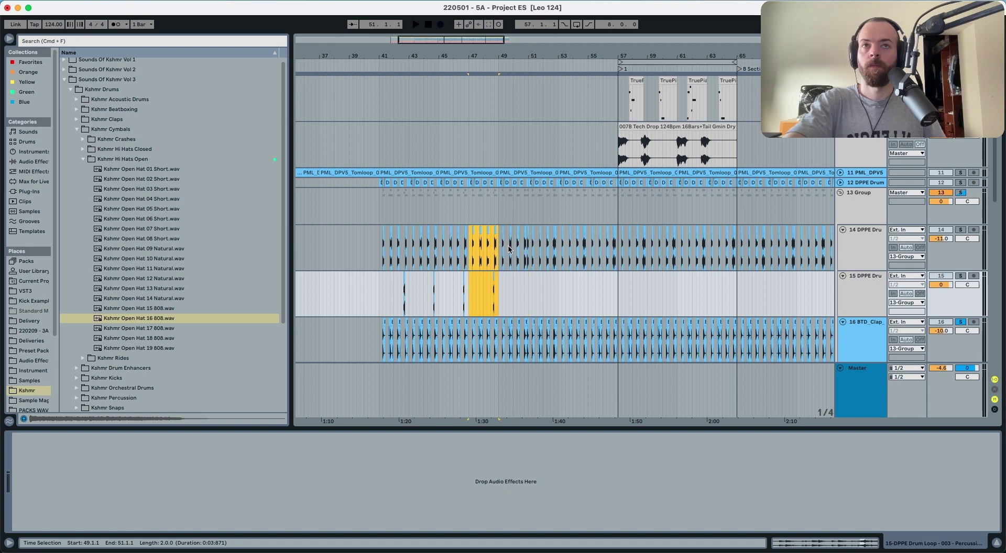
Try copying bars 49 to 51 of percussion track 14 onto bar 47.
drag(500, 256, 528, 257)
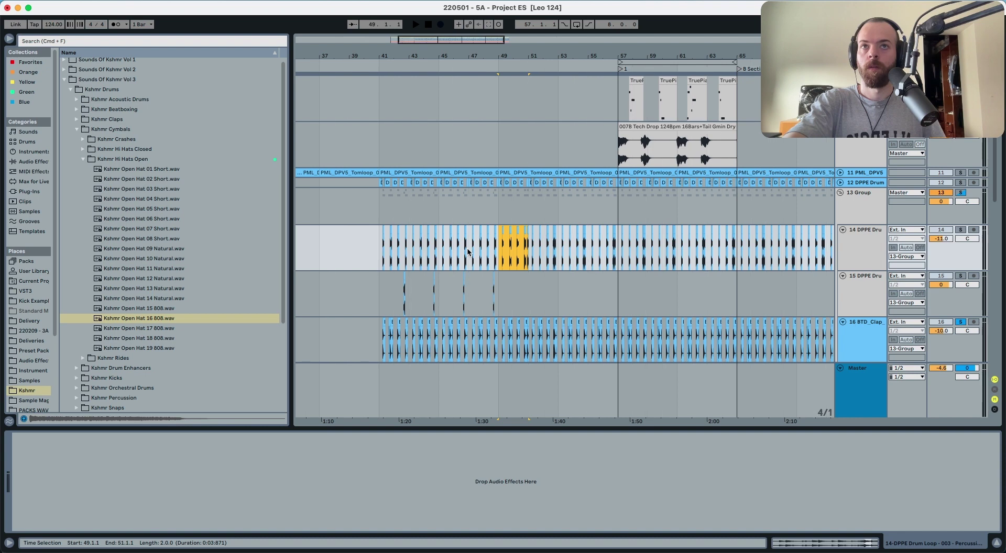
click(468, 252)
key(super+v)
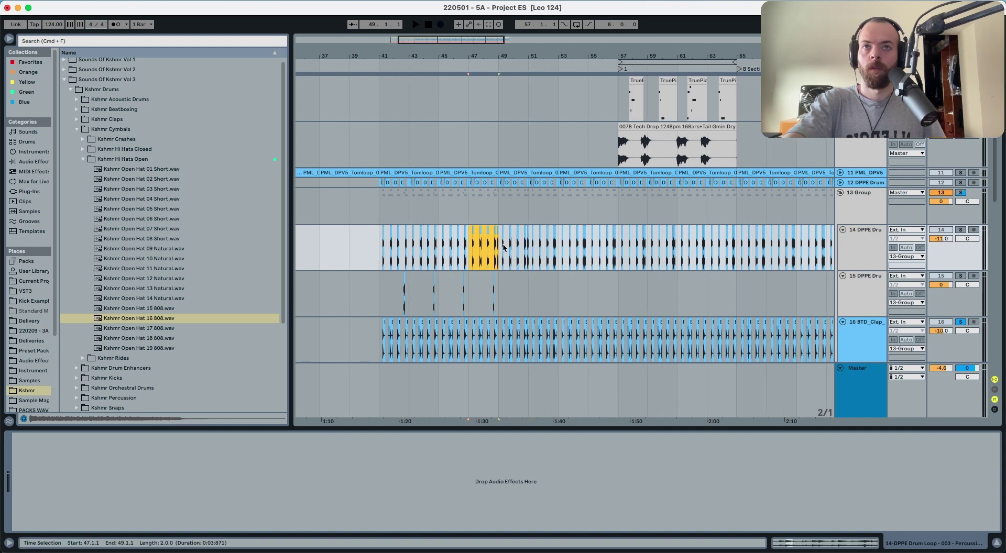
Try copying bars 49 to 53 of tracks 14, 15 and 16 to bar 45, and undo the paste.
drag(466, 53, 464, 87)
click(709, 309)
drag(722, 257, 537, 322)
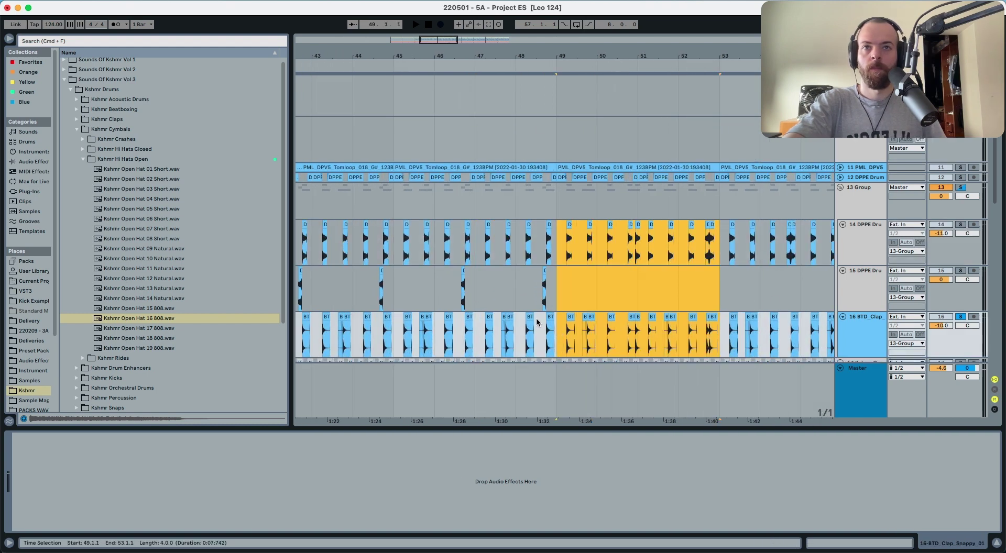
click(394, 256)
key(super+v)
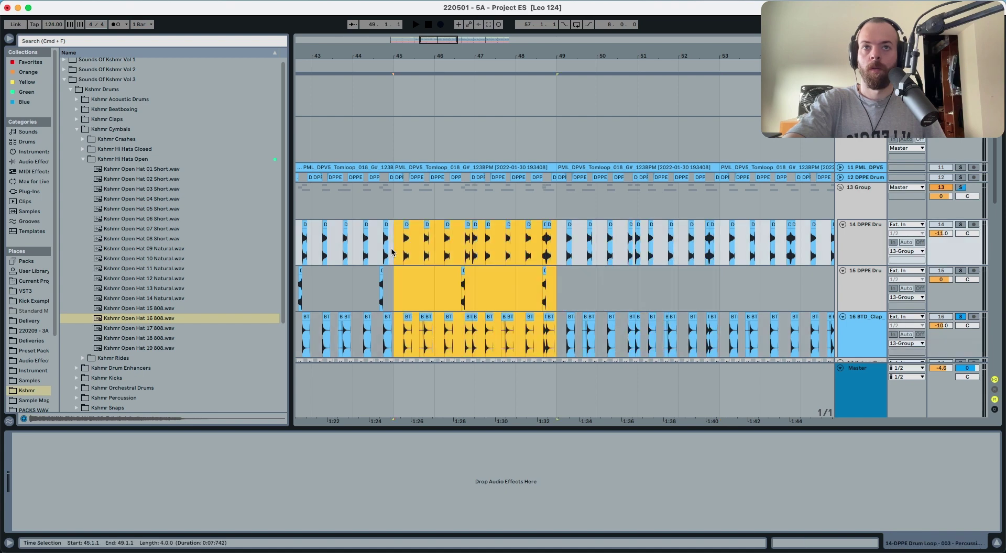
click(486, 253)
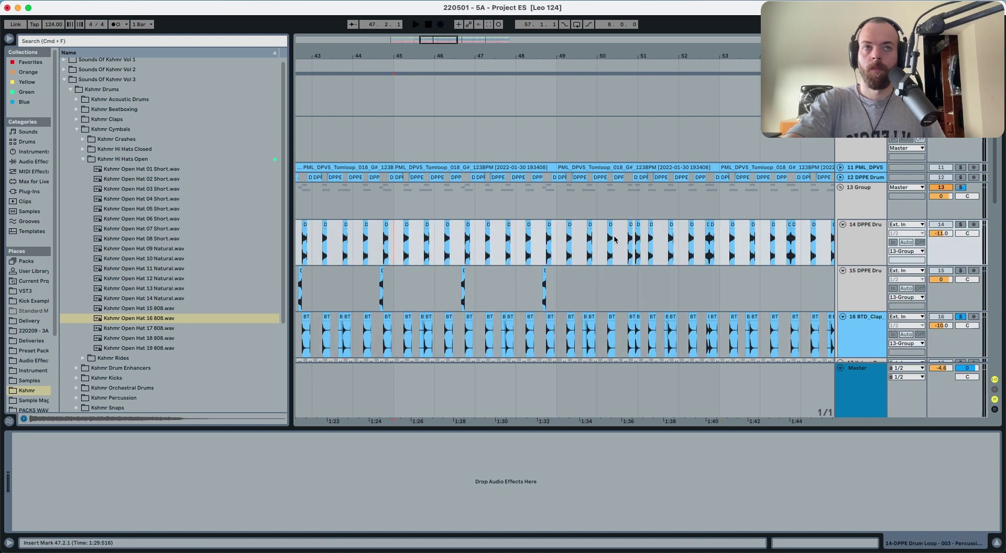
key(super+z)
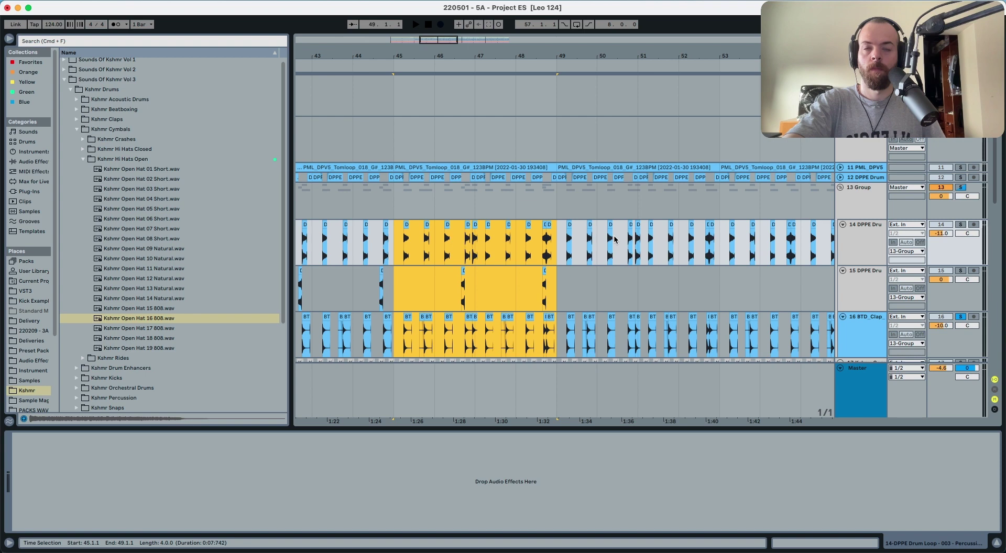
key(super+z)
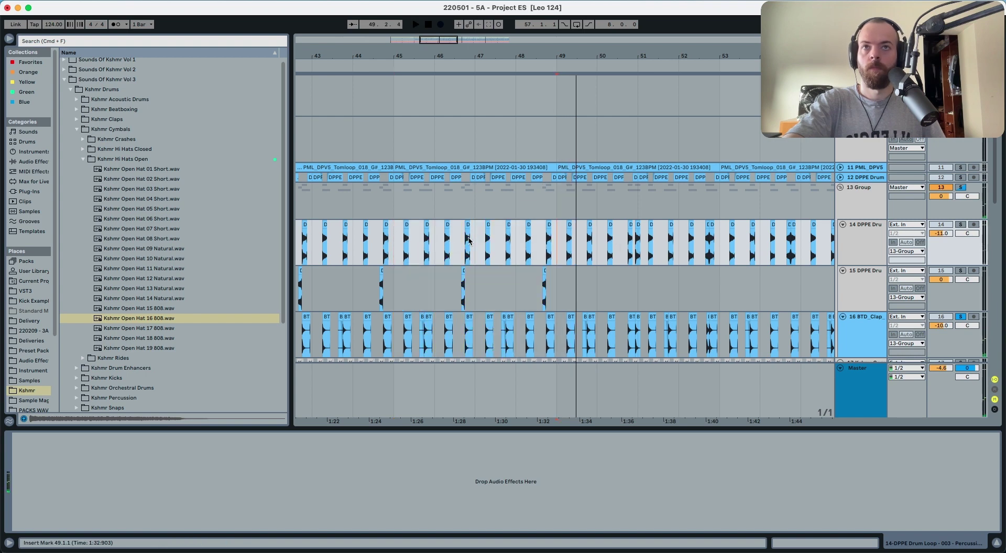
Try pasting the copied four-bar percussion and clap section at bar 47, and undo it.
key(super+v)
key(super+z)
click(474, 239)
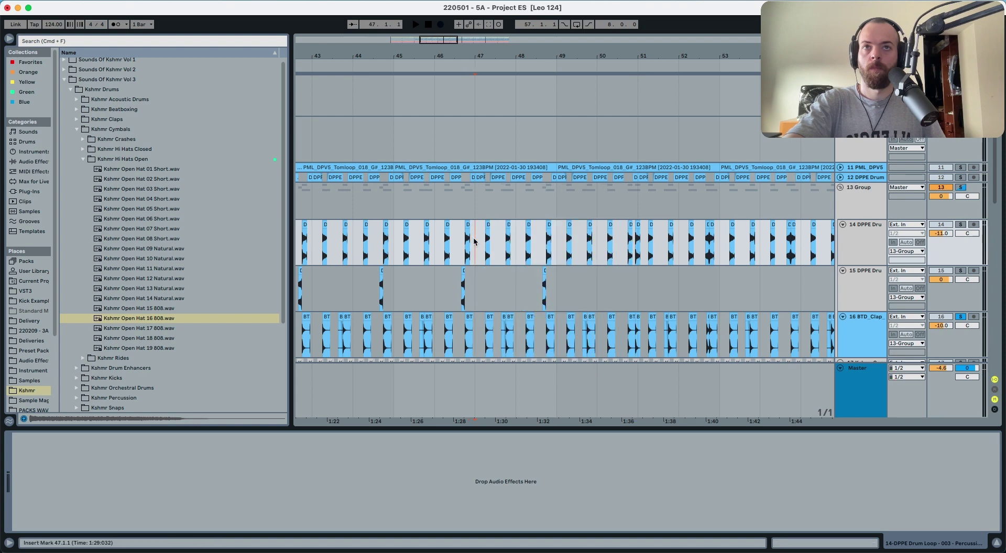
key(super+v)
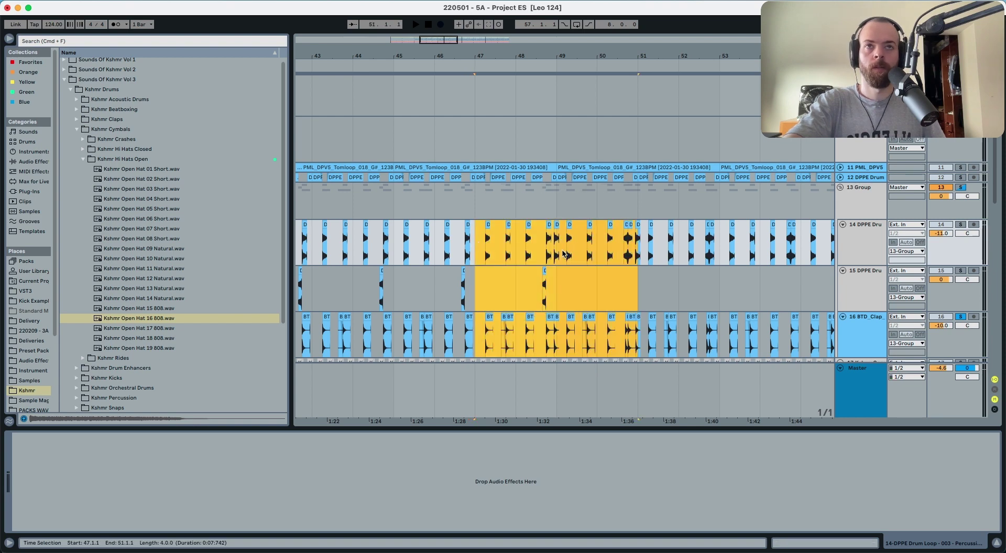
key(super+z)
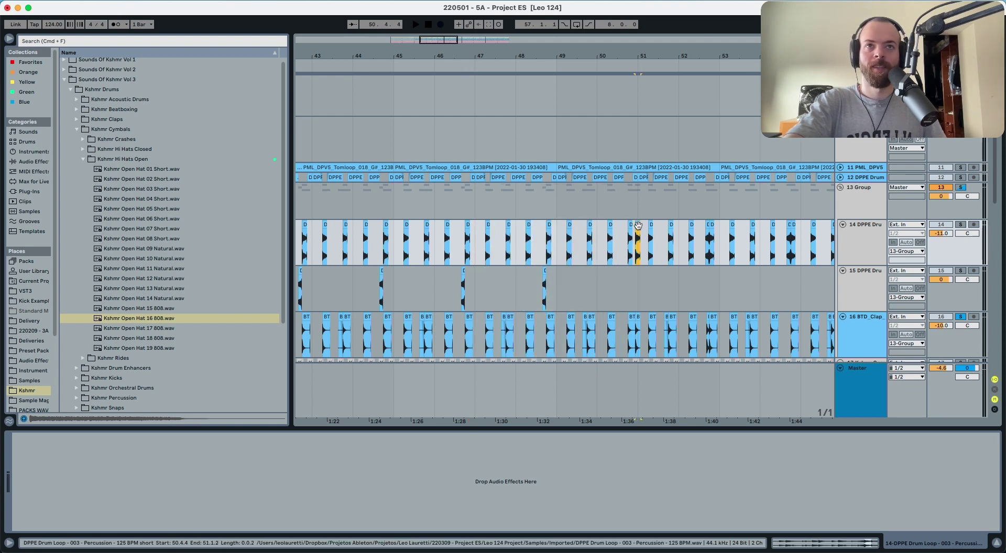
Copy bars 49 to 51 of percussion track 14 and clap track 16 onto bar 47, and delete both tracks' short hits at 50.4.4.
drag(557, 248, 633, 248)
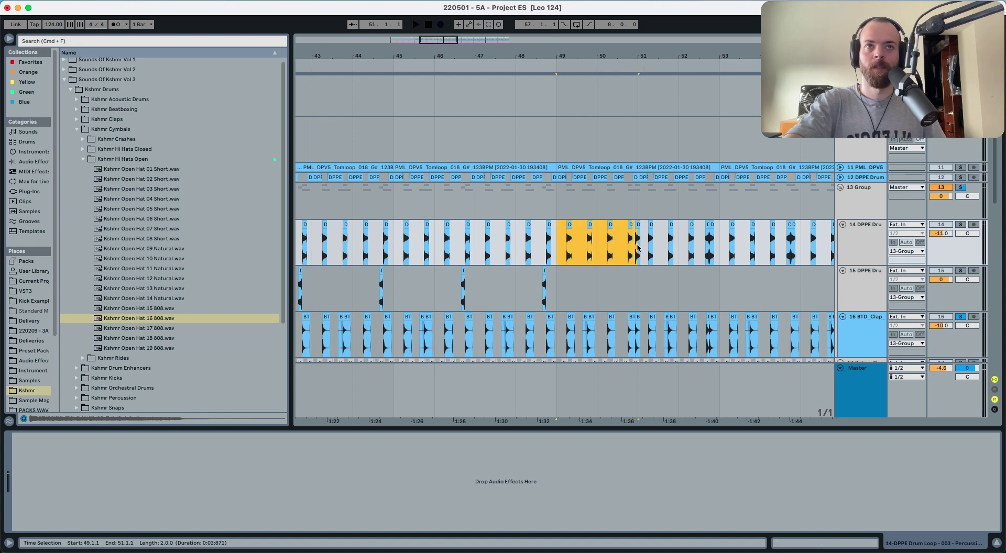
click(475, 249)
key(super+v)
click(638, 225)
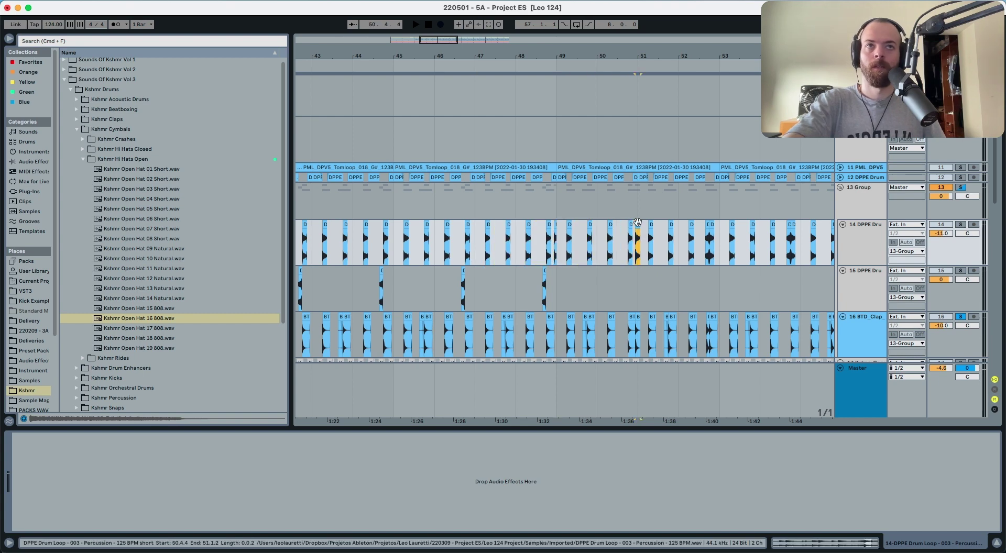
key(Delete)
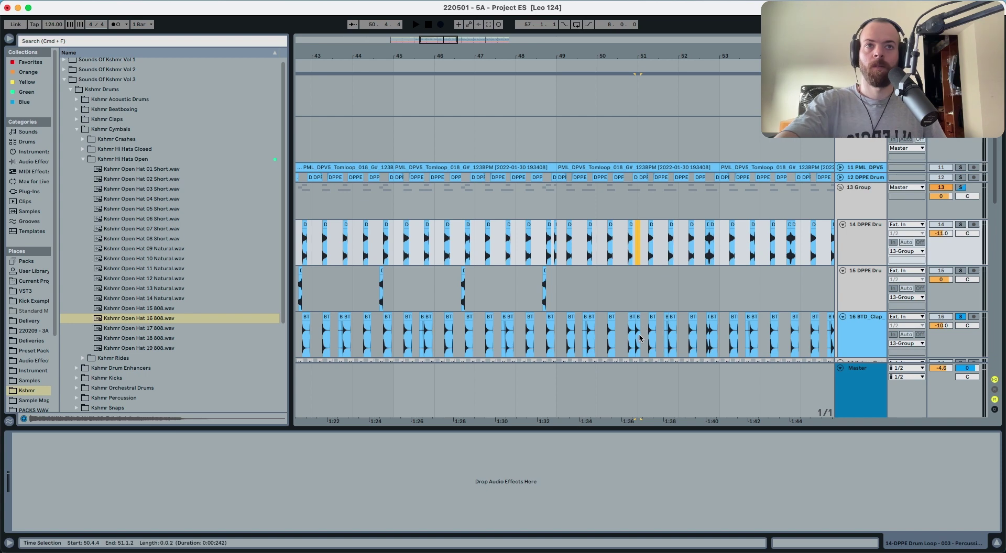
drag(637, 335, 560, 335)
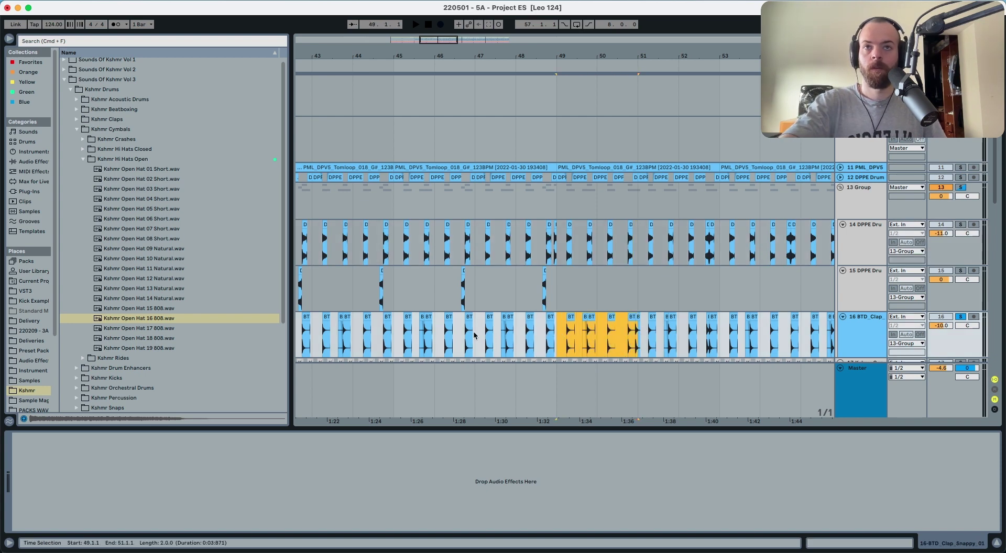
click(637, 320)
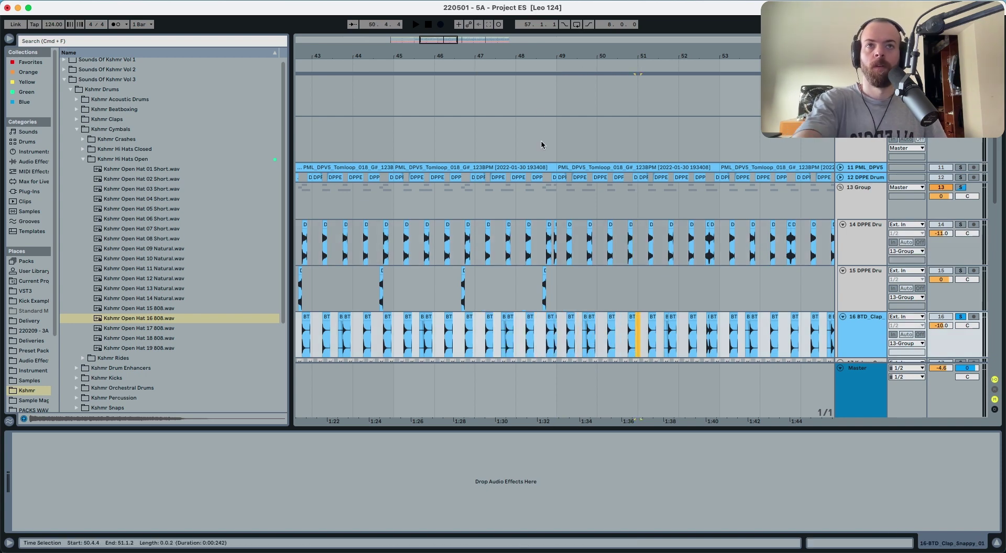
Clear percussion tracks 14 and 15 from bar 49 onward.
drag(544, 57, 544, 31)
scroll(538, 246, right, 3)
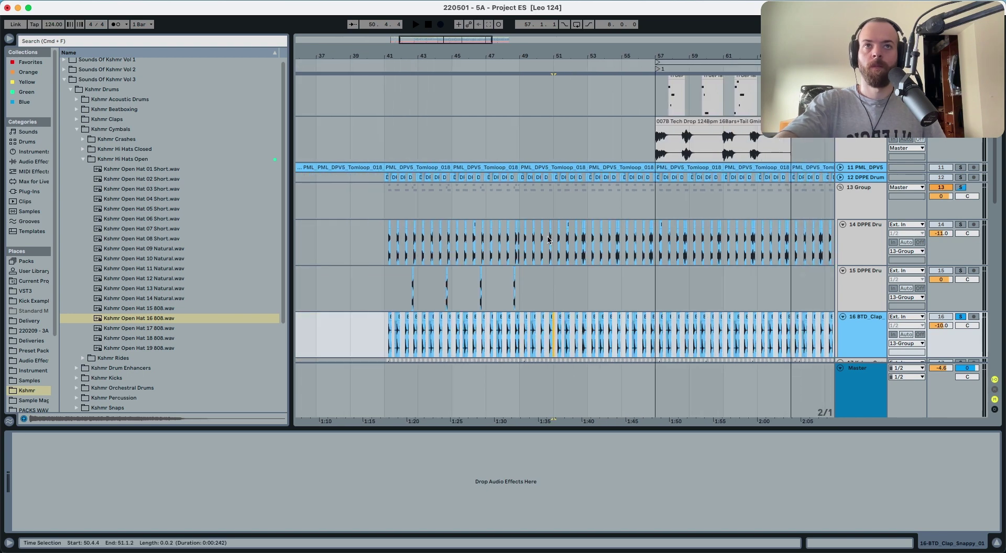
drag(480, 247, 857, 271)
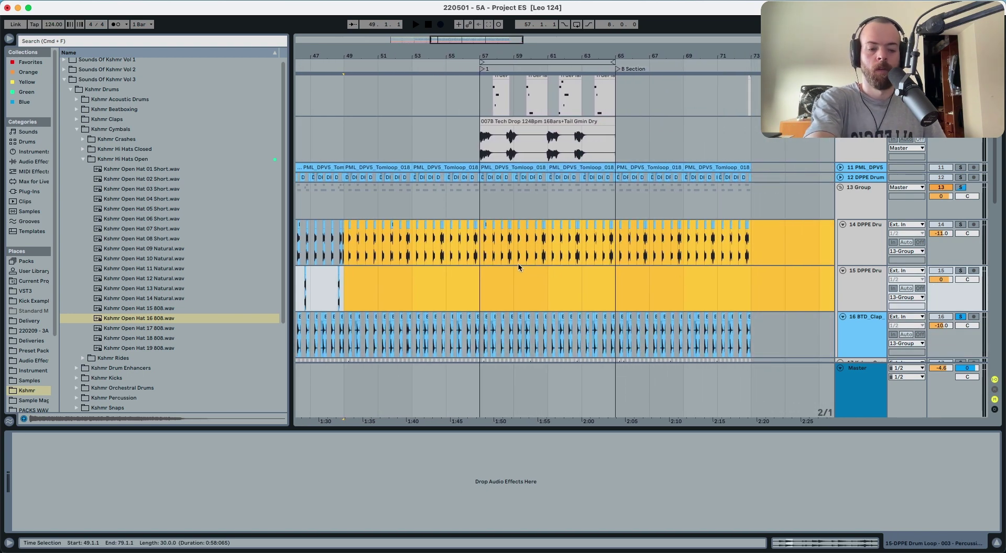
Repeat bars 41 to 49 of percussion tracks 14 and 15 up to bar 73, undoing the extra copy beyond it.
scroll(516, 263, left, 5)
drag(347, 293, 478, 257)
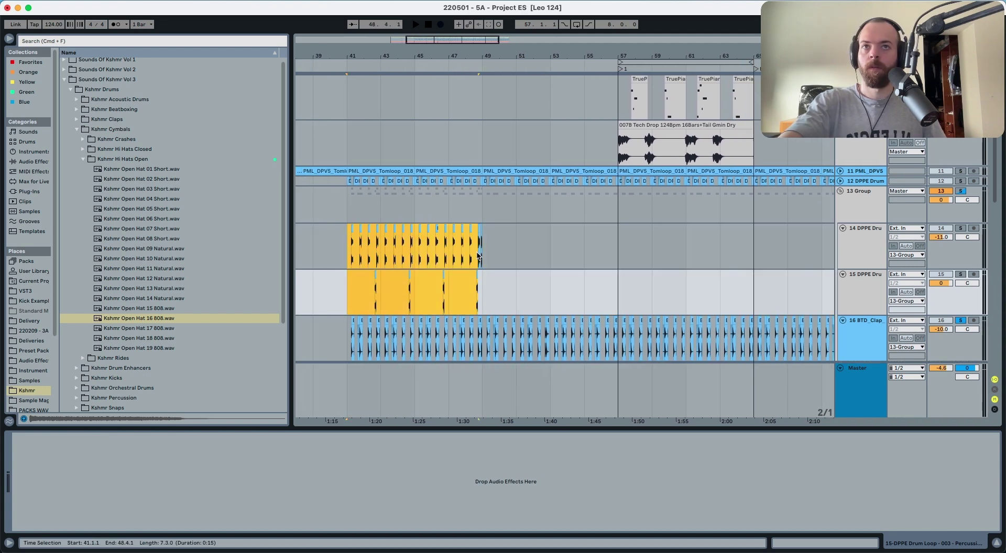
key(super+d)
key(super+d)
key(super+d)
key(super+d)
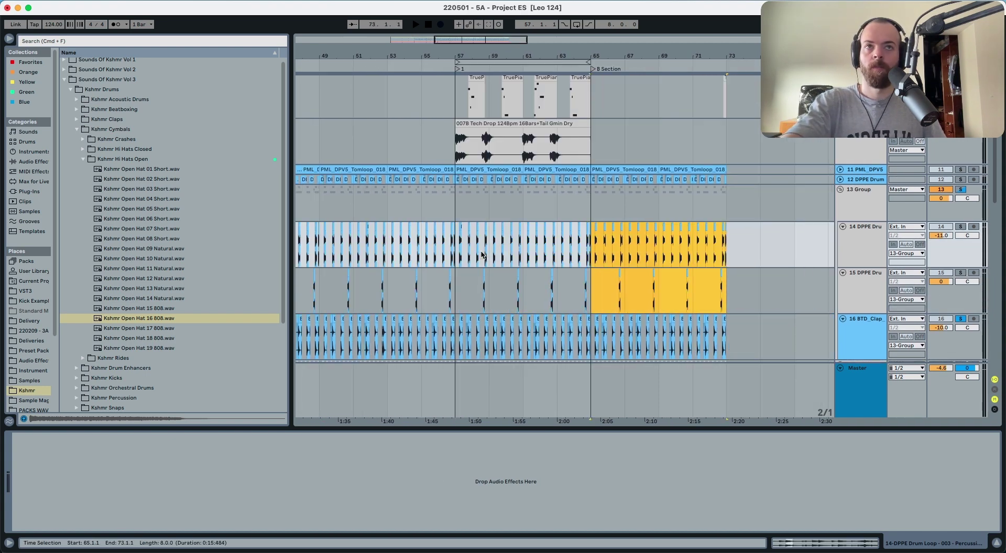
key(super+z)
scroll(478, 257, left, 10)
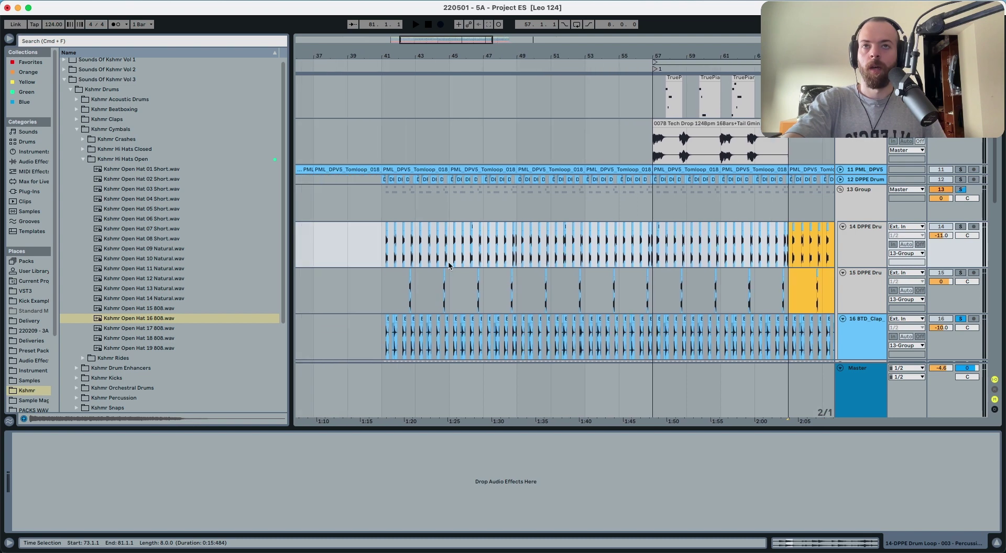
Set percussion track 15's volume to -11.0 and turn off the active track solos.
click(471, 280)
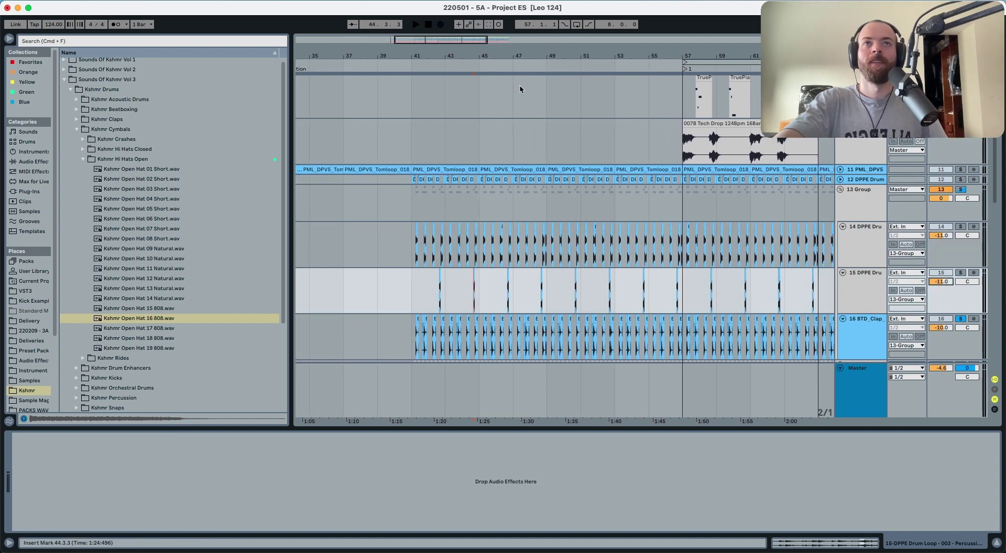
click(960, 273)
click(961, 273)
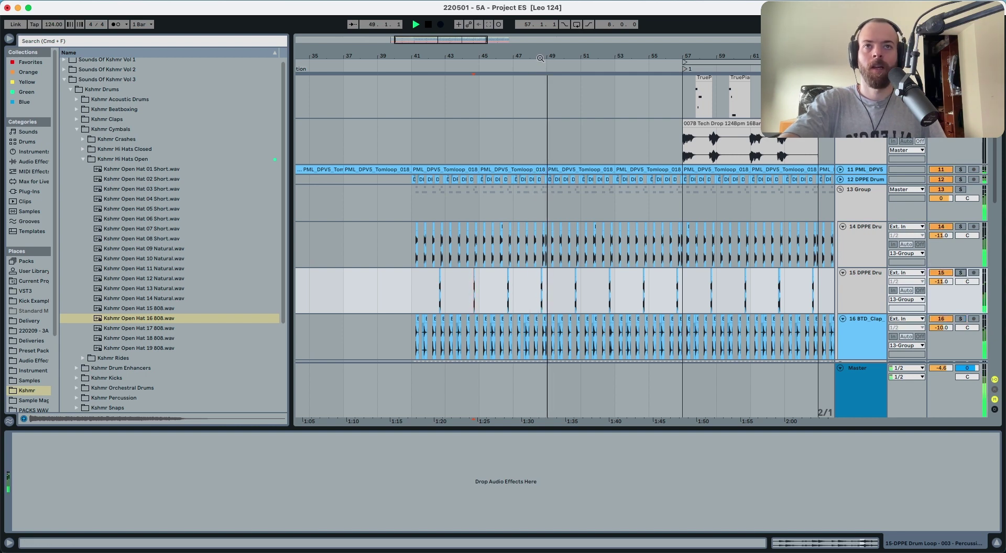
Play bars 48 to 53 and check how the percussion hits on tracks 14 and 15 work with the track 16 claps.
drag(540, 58, 581, 122)
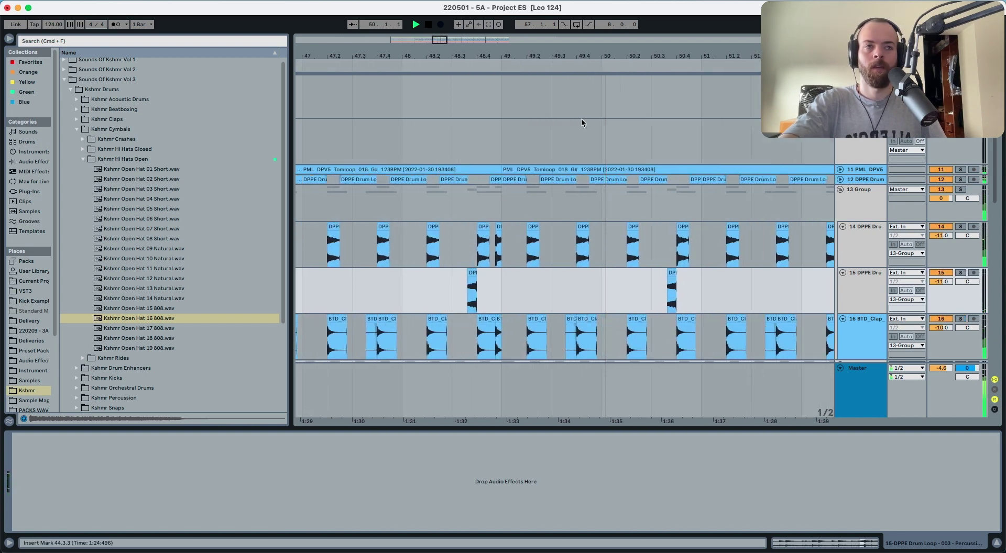
scroll(581, 123, right, 4)
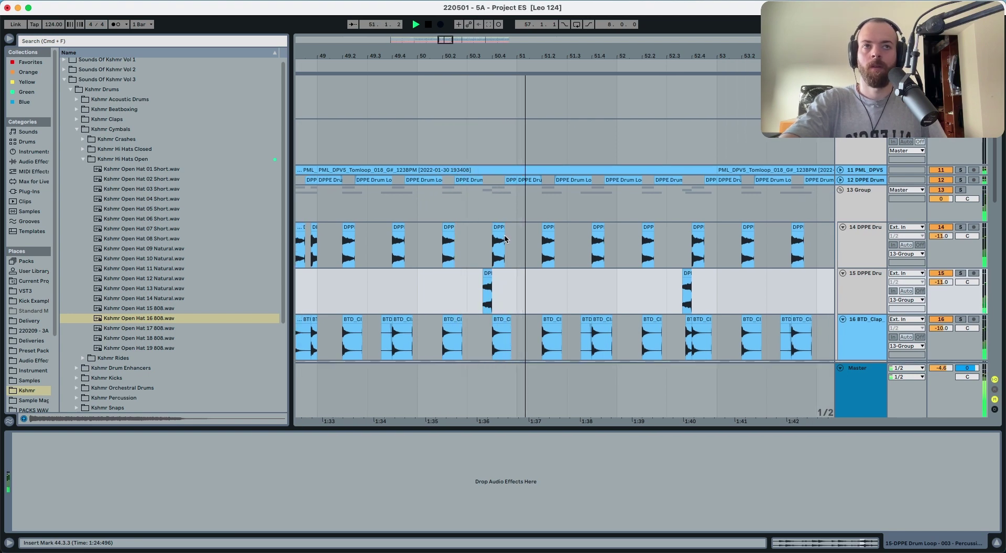
click(708, 310)
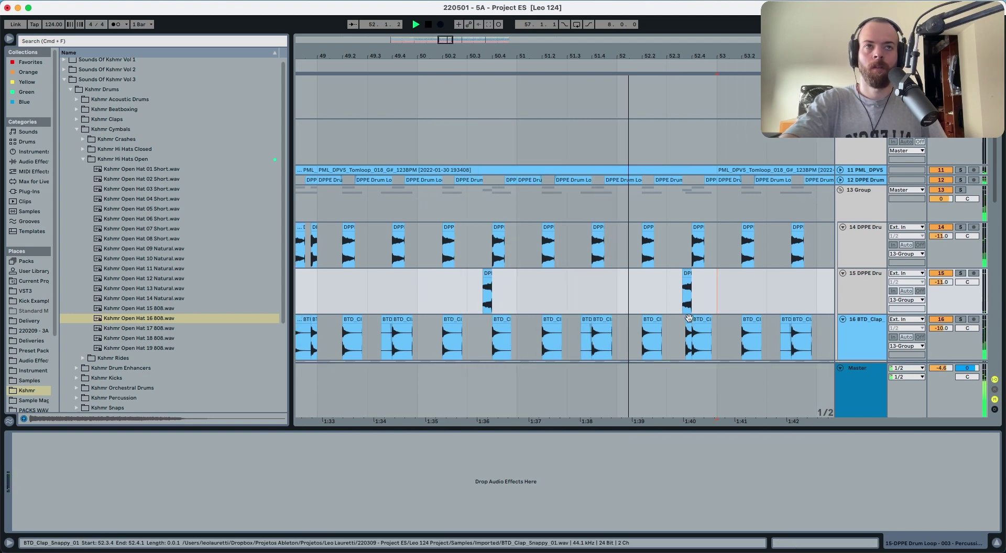
click(698, 246)
click(682, 326)
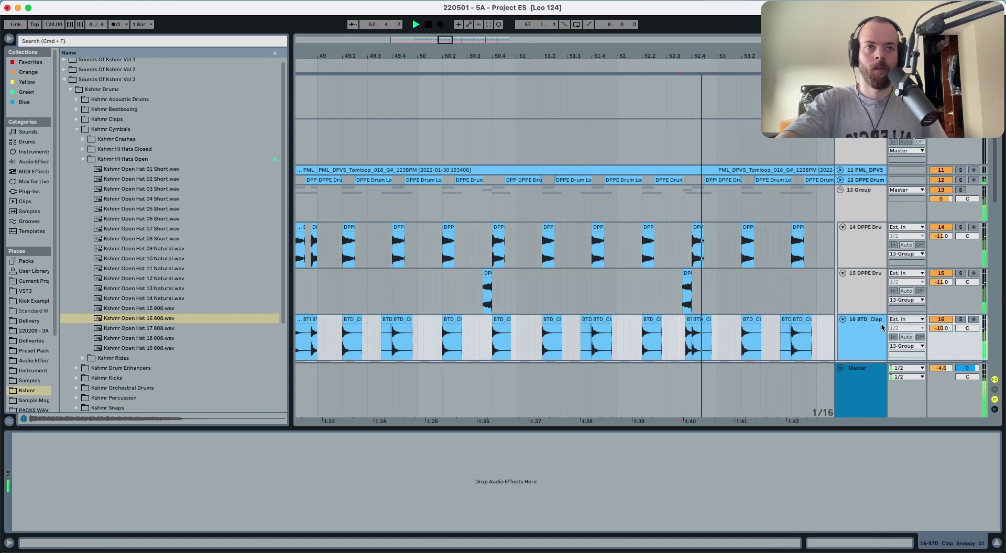
key(space)
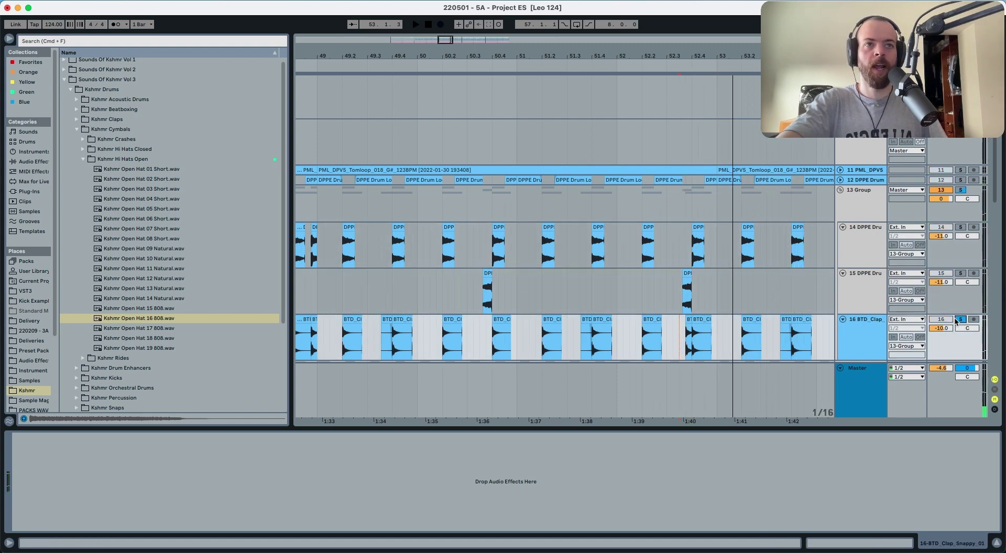
click(960, 319)
key(space)
key(space)
key(space)
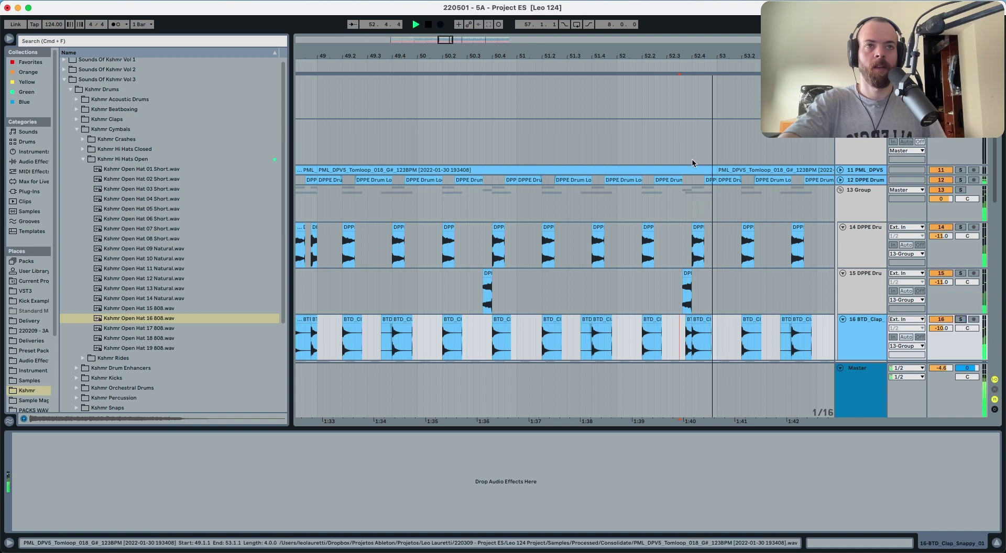
drag(680, 58, 681, 42)
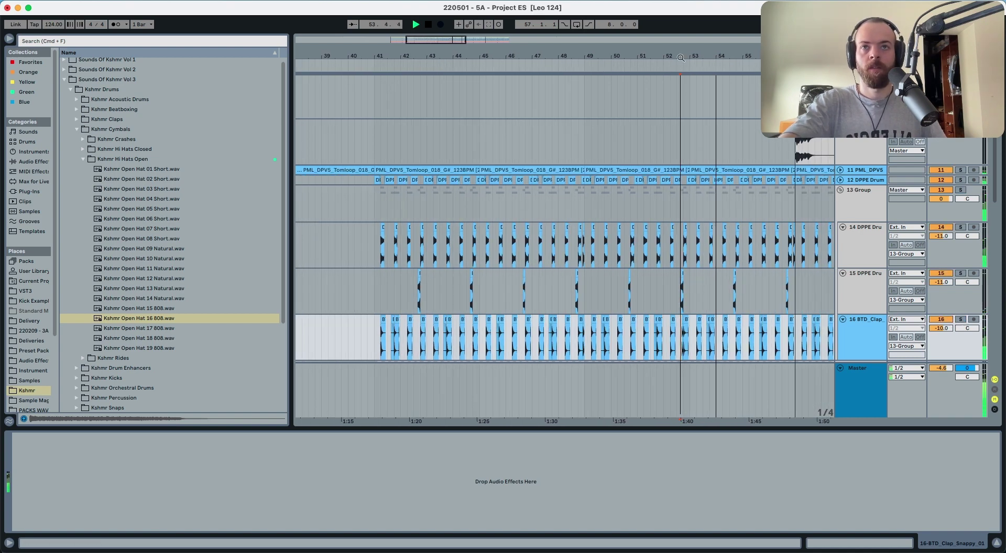
key(space)
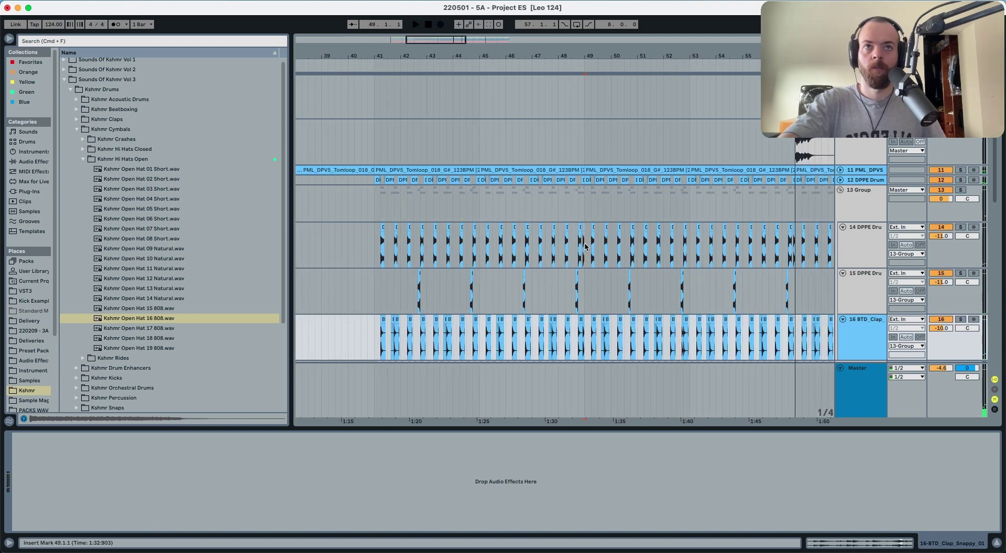
Duplicate bars 45 to 49 of tracks 14, 15 and 16 twice to fill bars 49 to 57.
drag(584, 246, 485, 331)
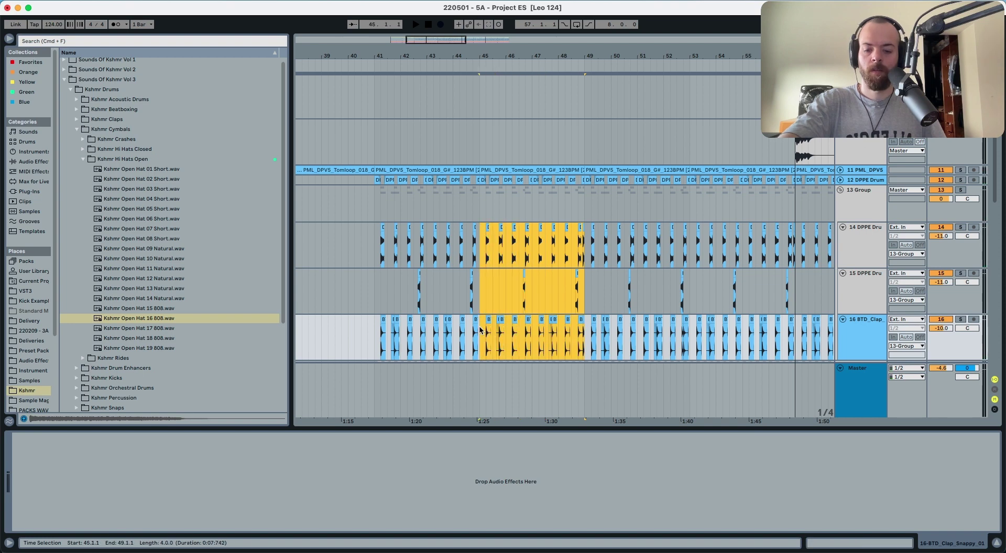
key(super+d)
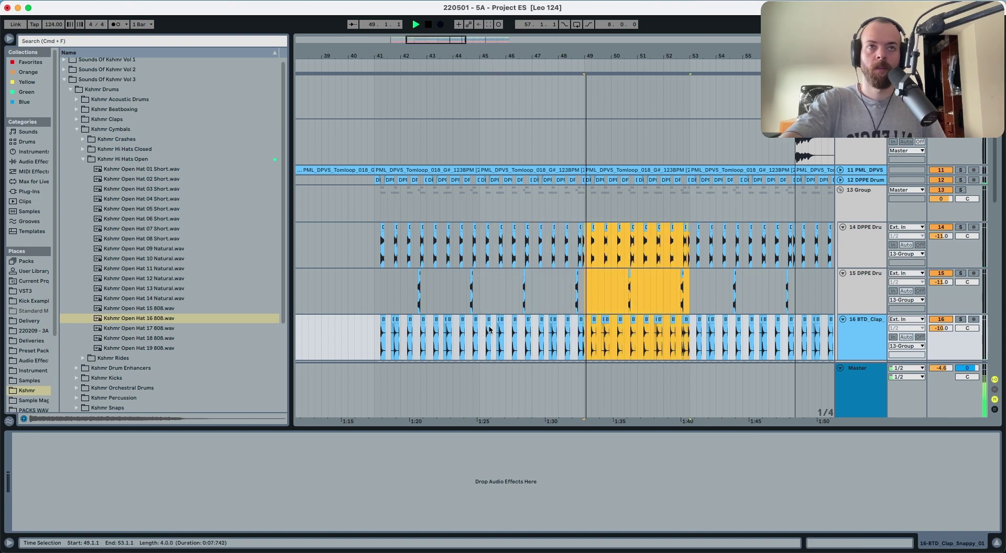
key(super+d)
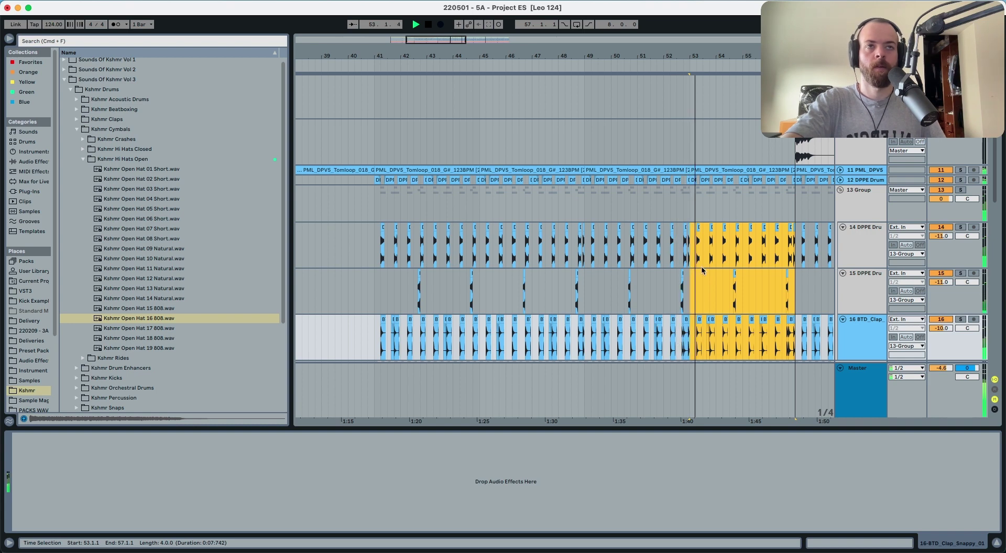
Duplicate bars 49 to 57 of tracks 14, 15 and 16 twice to fill bars 57 to 73.
shift+click(586, 299)
shift+click(583, 262)
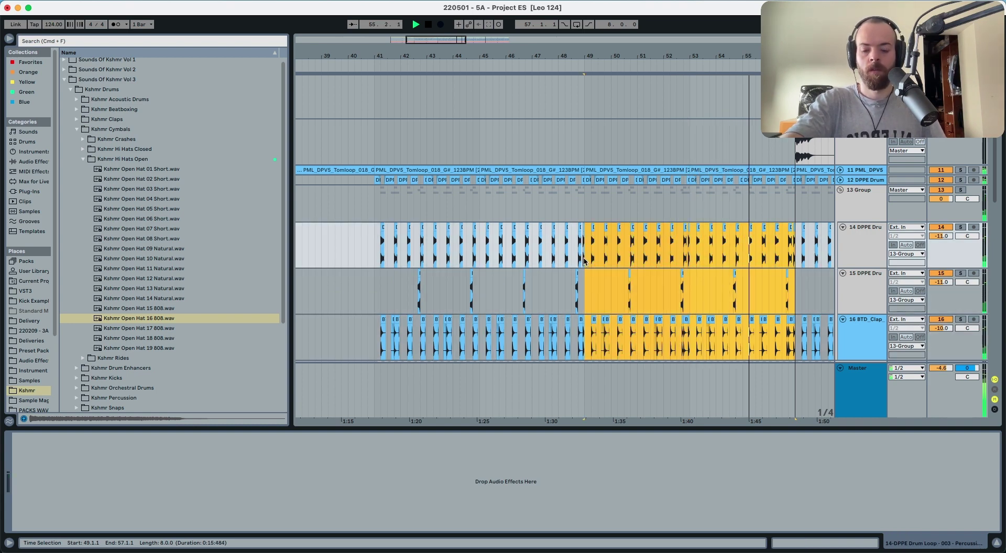
key(super+d)
key(super+d)
Add an EQ Eight after ShaperBox 2 on the 7 Group track and enable its band 7 high cut at 1.17 kHz.
scroll(586, 261, left, 10)
scroll(583, 262, up, 5)
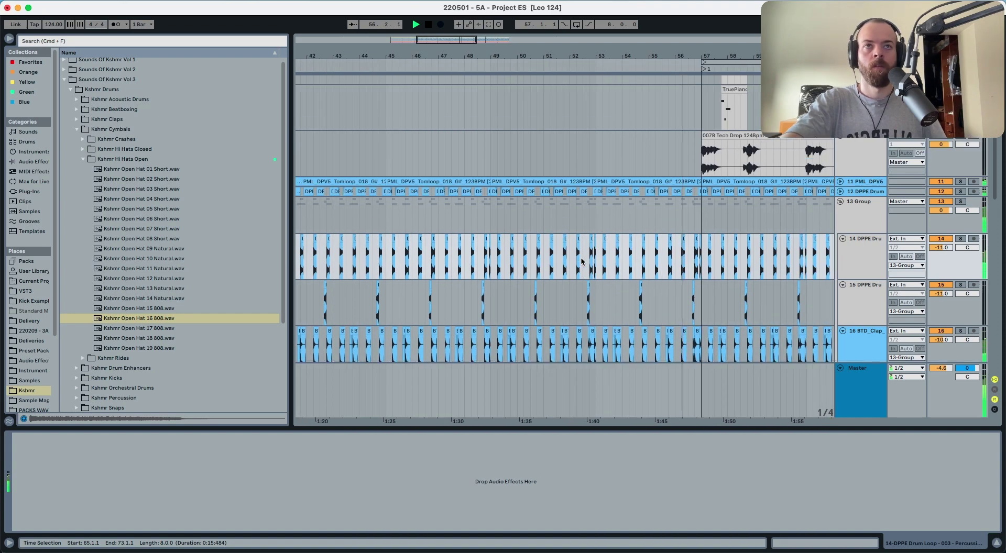
scroll(581, 260, up, 2)
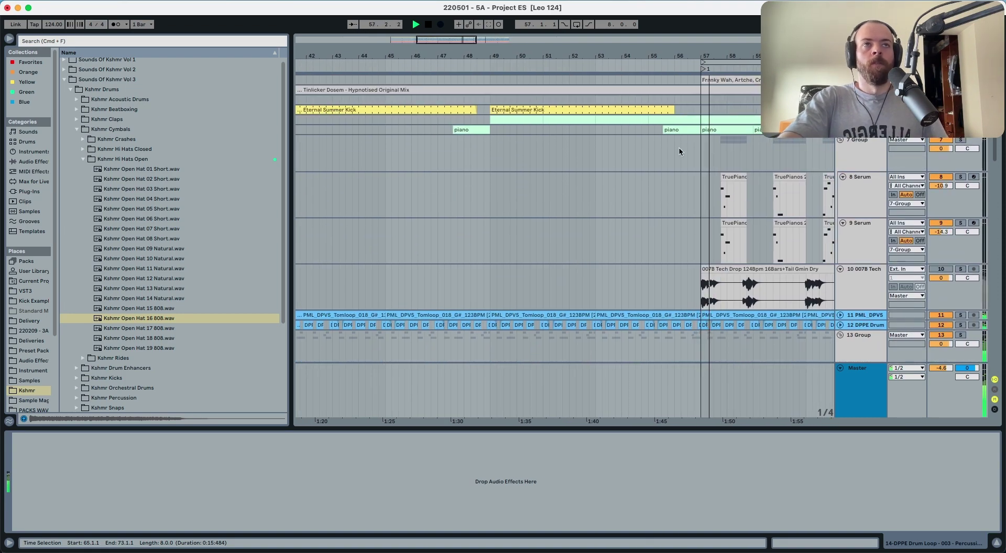
click(855, 148)
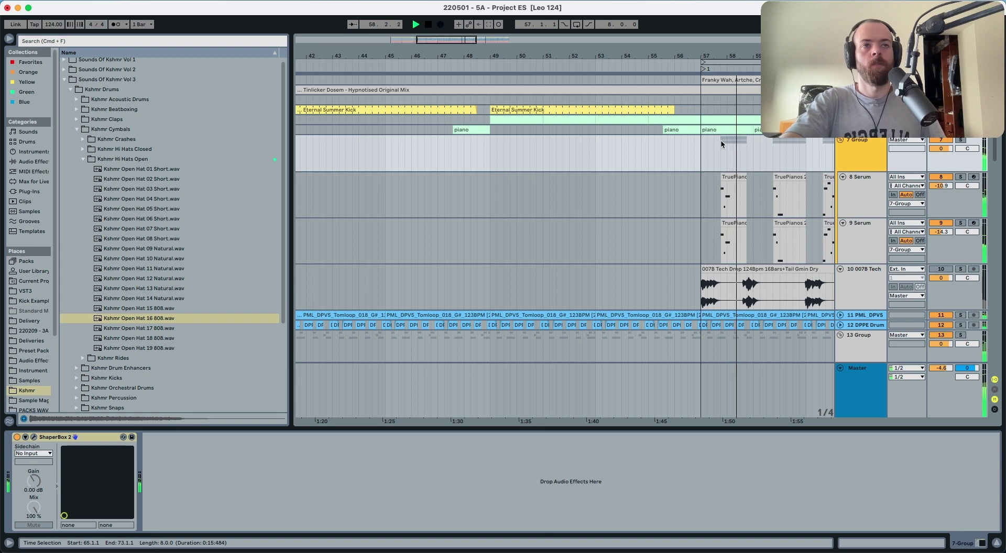
scroll(723, 185, right, 2)
click(204, 472)
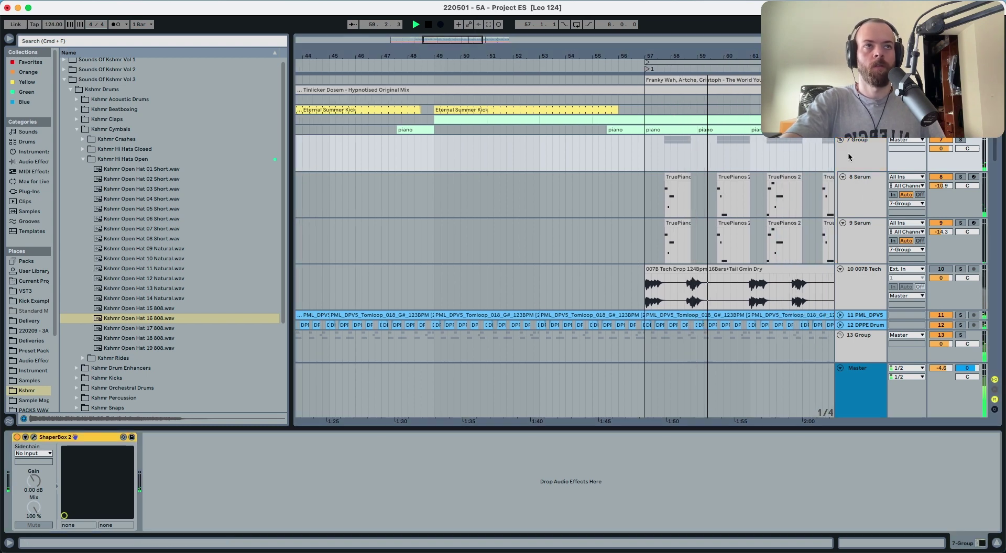
key(super+v)
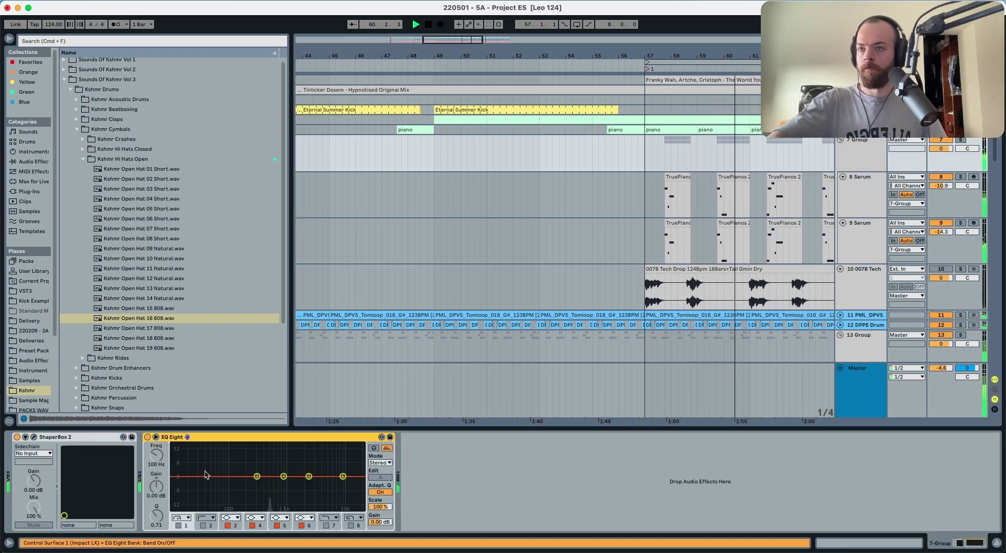
click(325, 525)
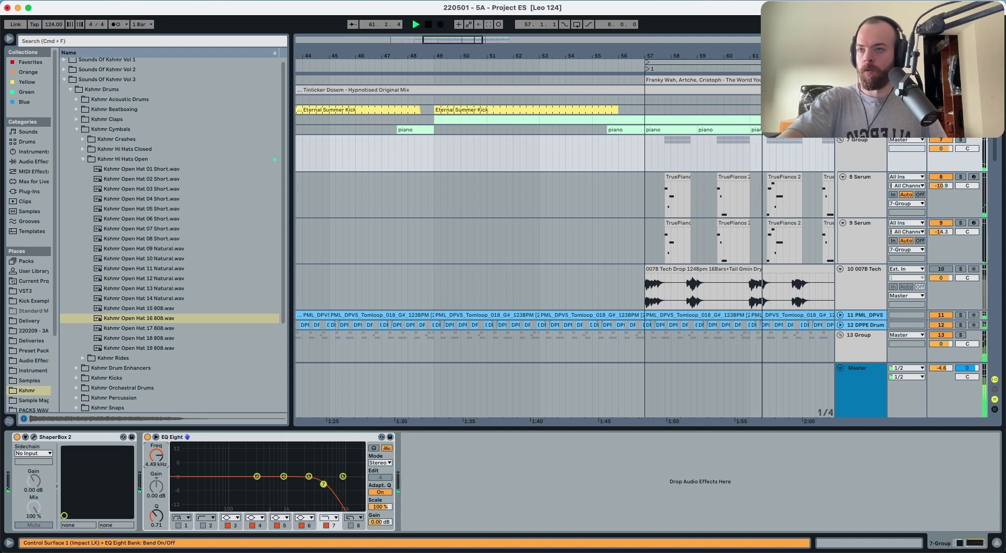
mouse_move(156, 455)
mouse_down()
mouse_move(156, 484)
mouse_move(157, 474)
mouse_up()
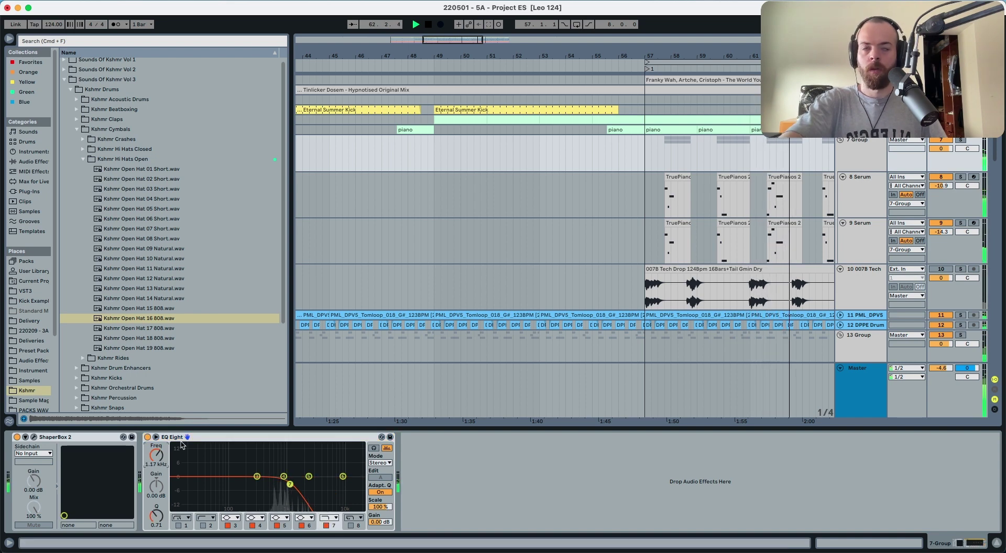
Automate the 7 Group's EQ Eight band 7 frequency to rise gradually from bar 57 to bar 65.
key(a)
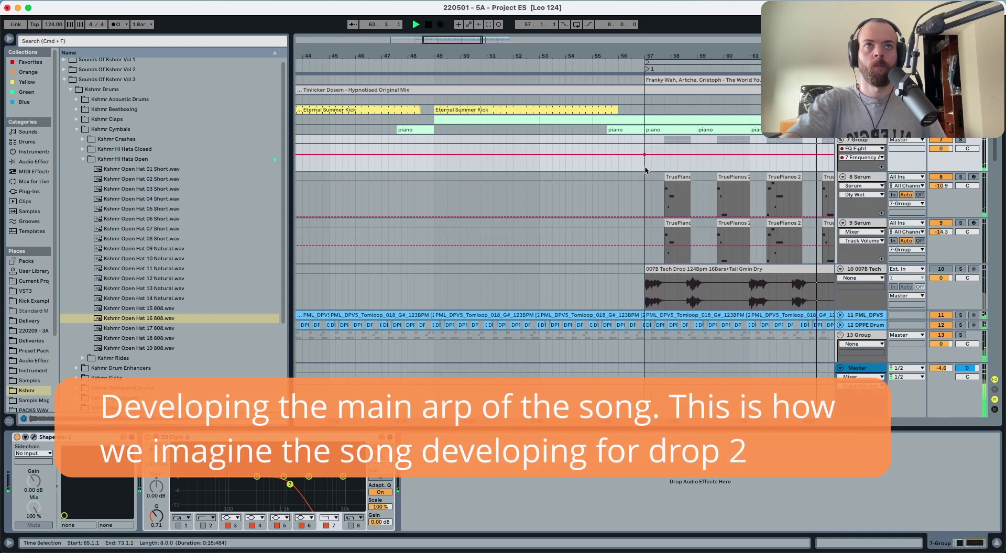
drag(706, 153, 708, 145)
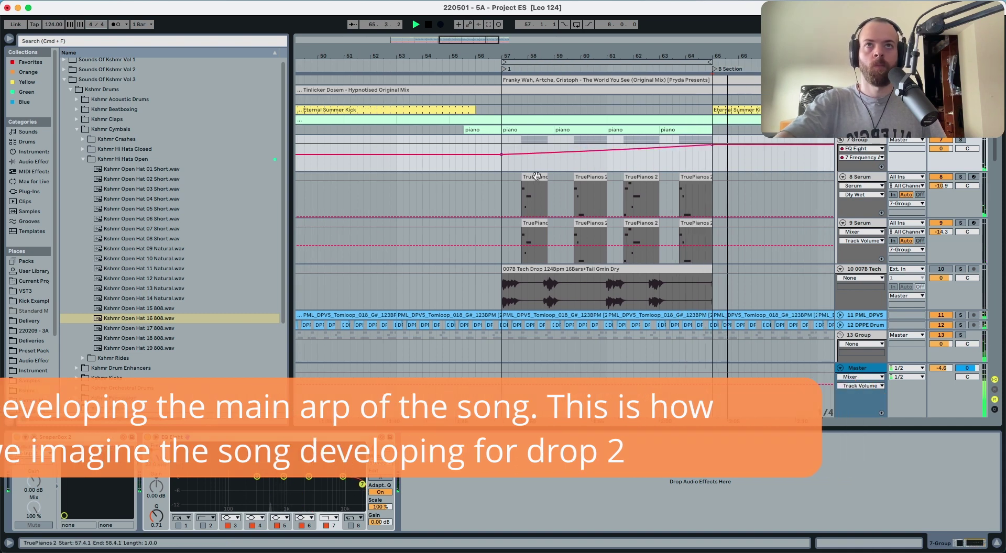
Try to duplicate the Serum clips of tracks 8 and 9 from bars 57 to 65 into bars 65 to 73.
drag(502, 160, 707, 178)
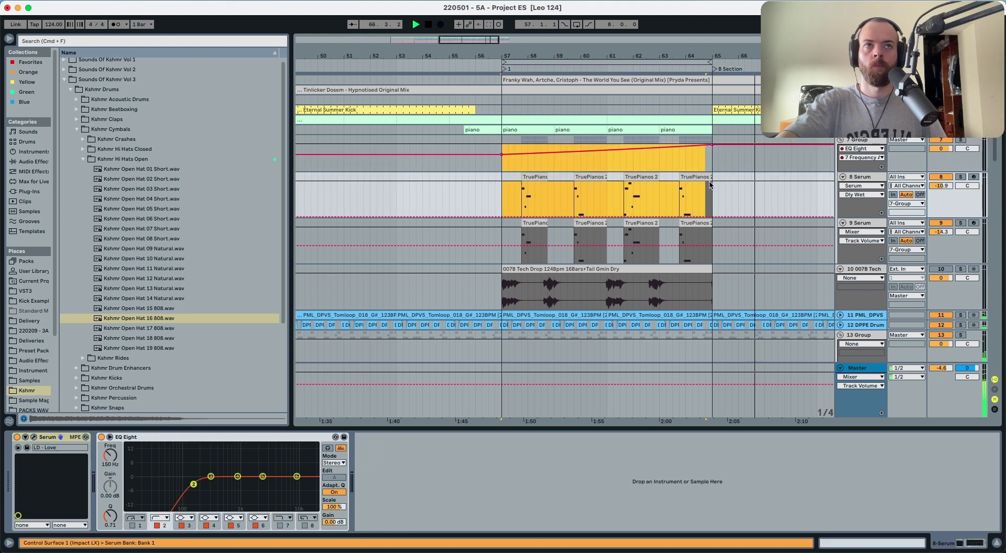
click(703, 177)
shift+click(504, 227)
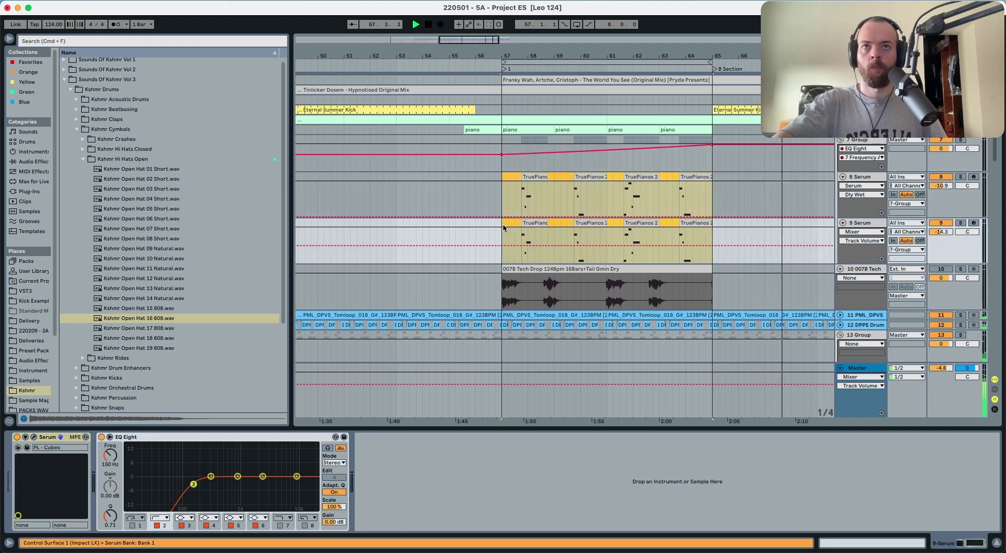
key(super+d)
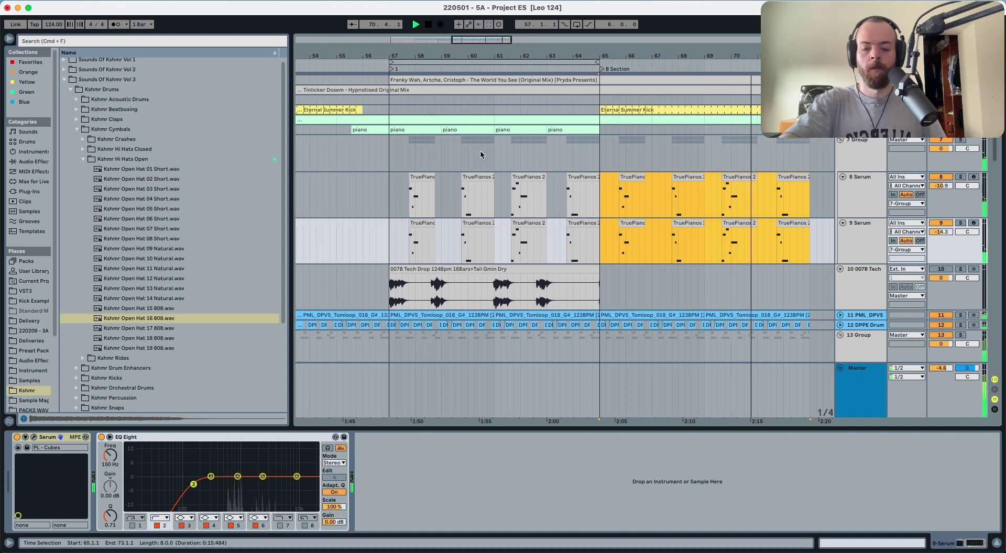
key(space)
scroll(480, 152, down, 3)
key(super+z)
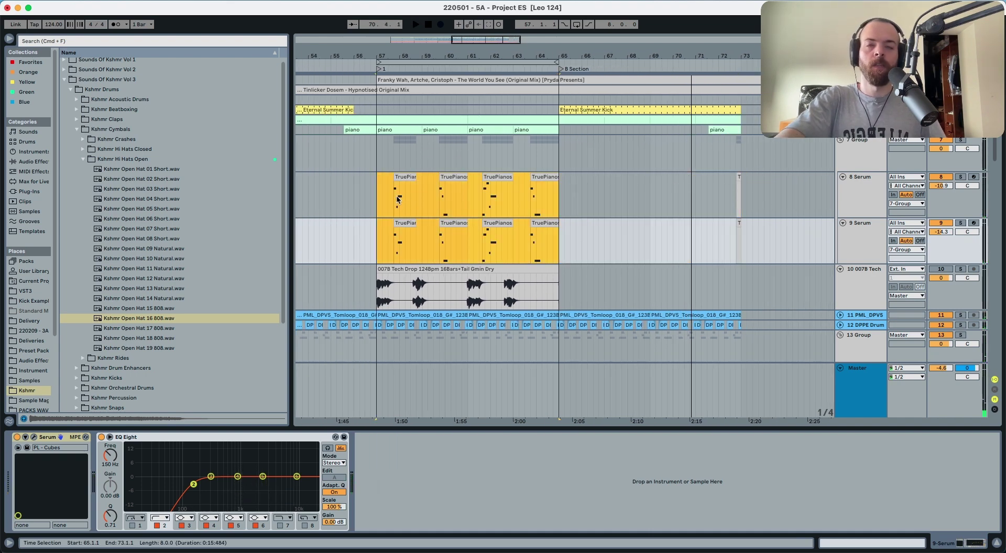
Try a copy of the last Serum phrase (bars 63 to 65, tracks 8 and 9) at bars 55 to 57, and delete it.
scroll(397, 199, left, 3)
drag(567, 200, 596, 228)
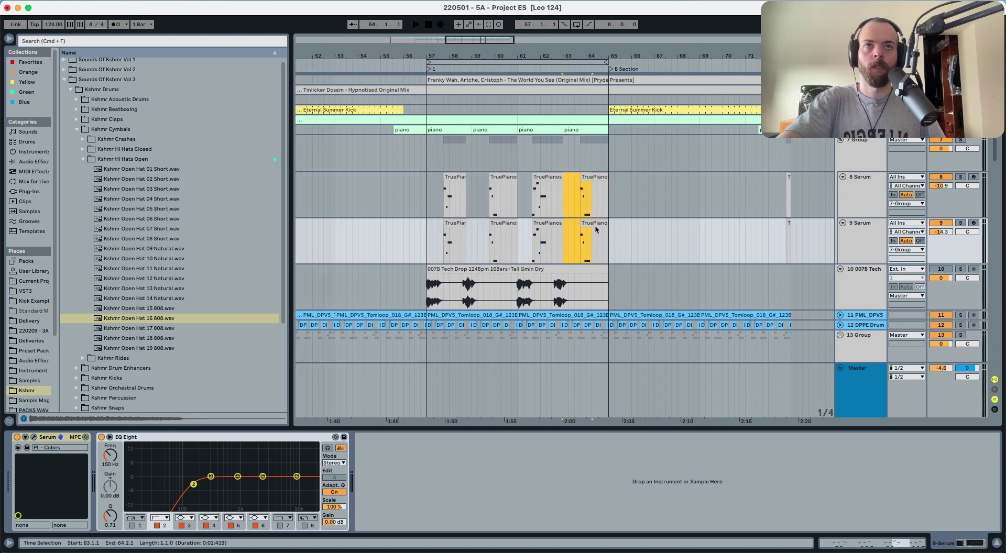
scroll(428, 215, left, 3)
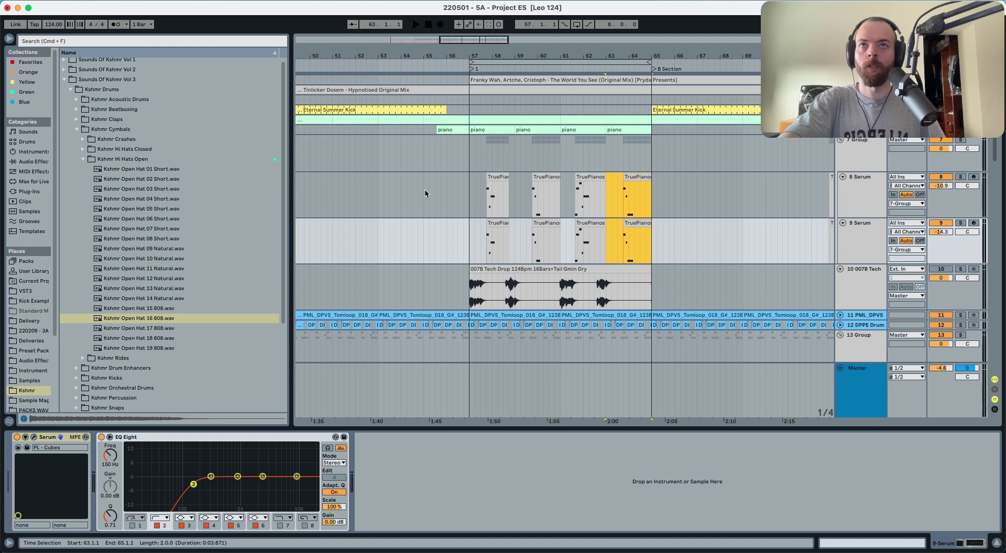
drag(425, 193, 469, 230)
key(space)
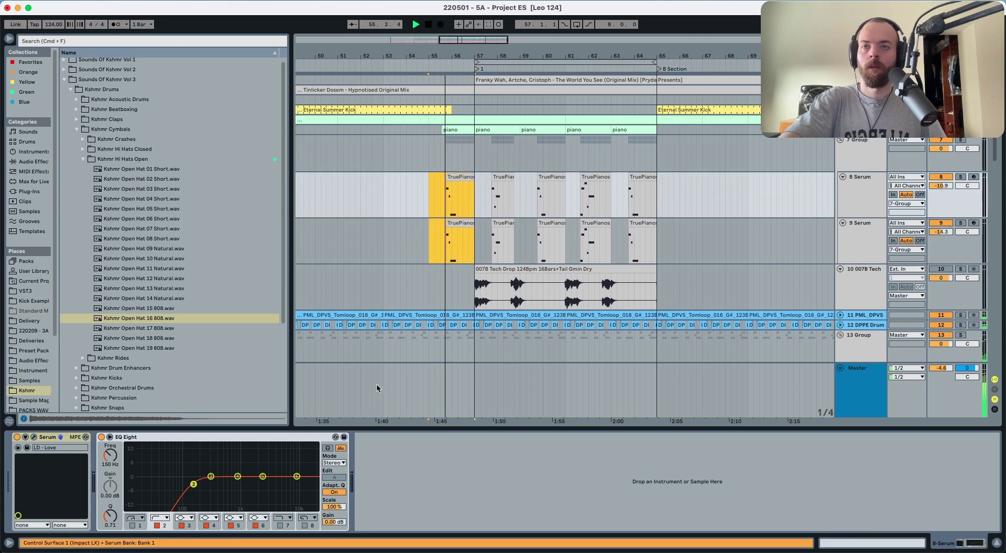
scroll(486, 245, left, 1)
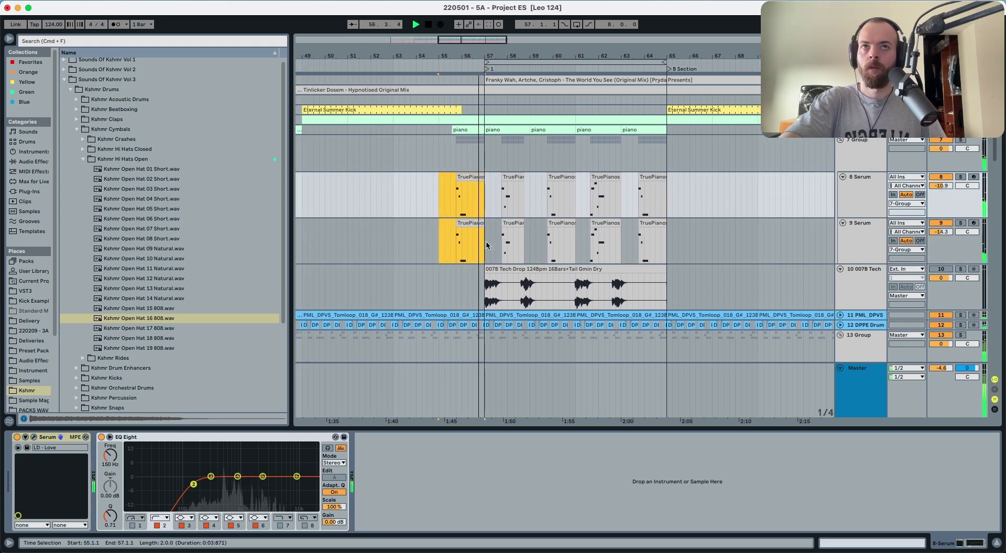
scroll(486, 246, left, 15)
key(Delete)
scroll(667, 212, right, 10)
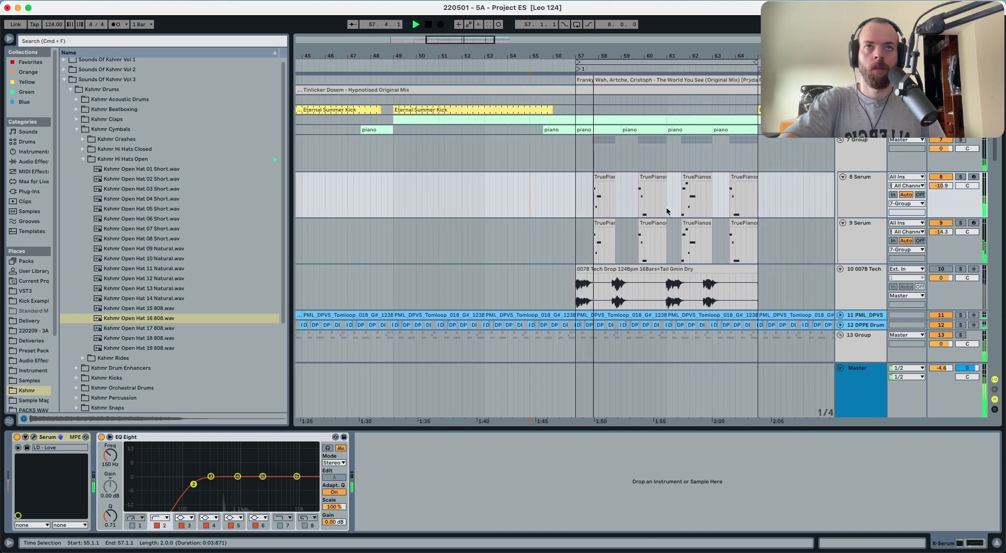
Unfold the piano track and audition it in solo around bars 55 to 57, then with the full mix.
scroll(667, 211, right, 9)
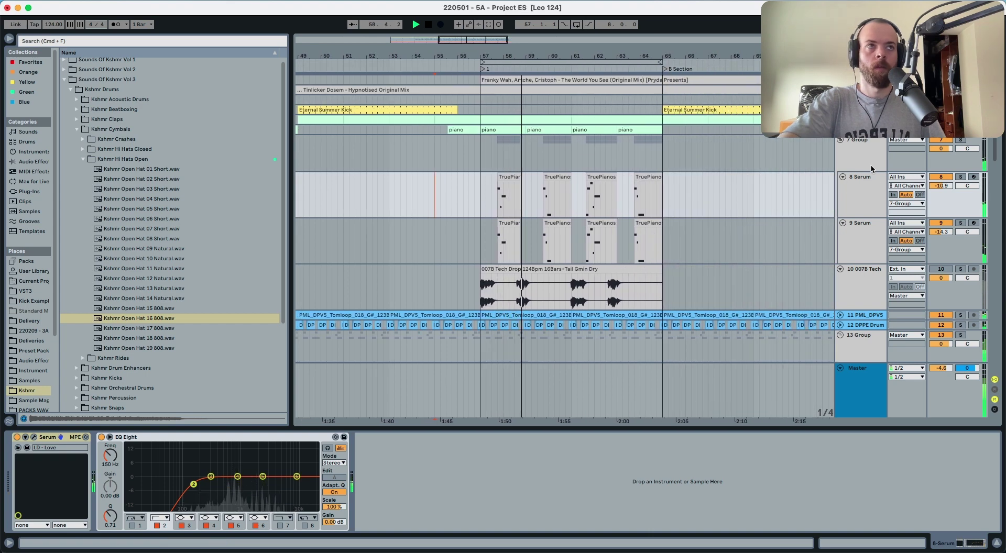
click(869, 164)
key(space)
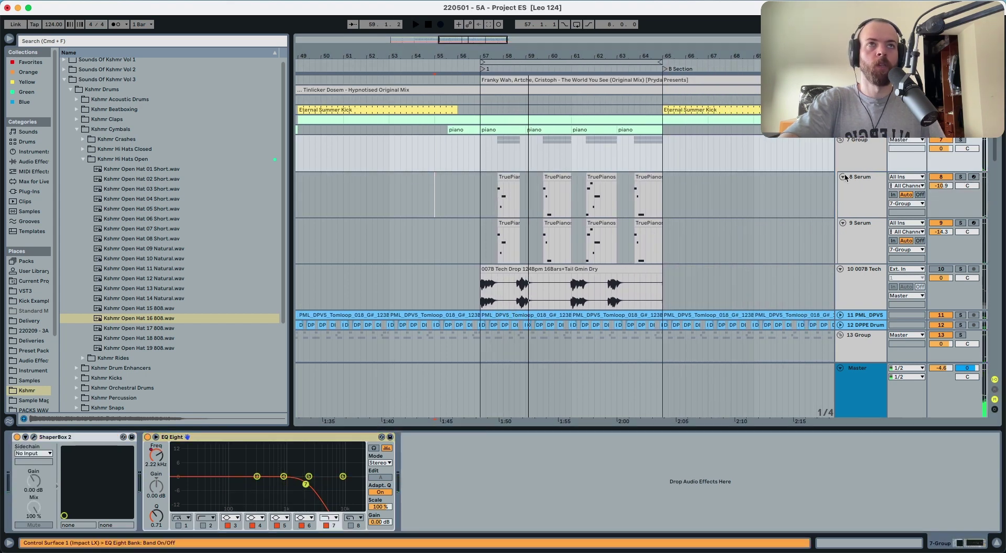
click(840, 131)
click(863, 137)
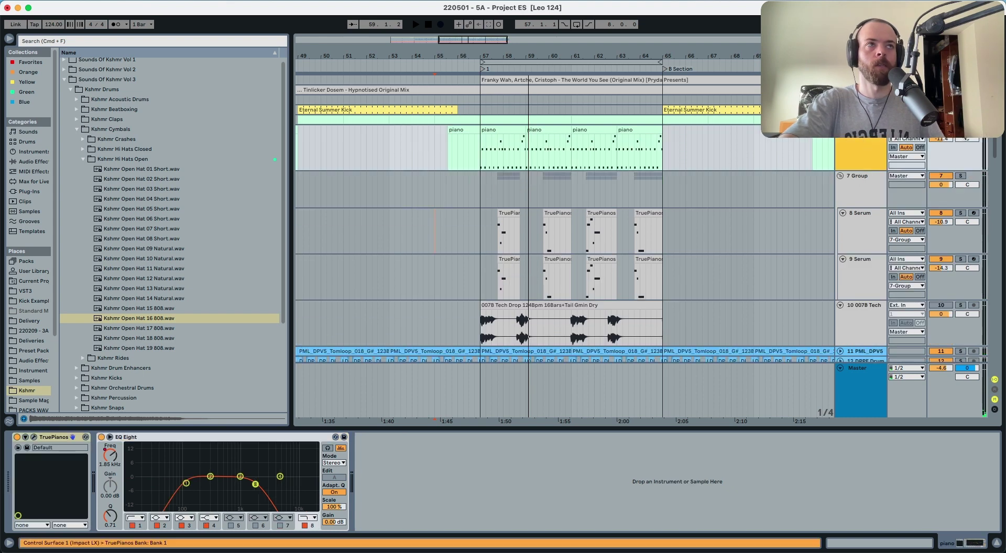
click(962, 131)
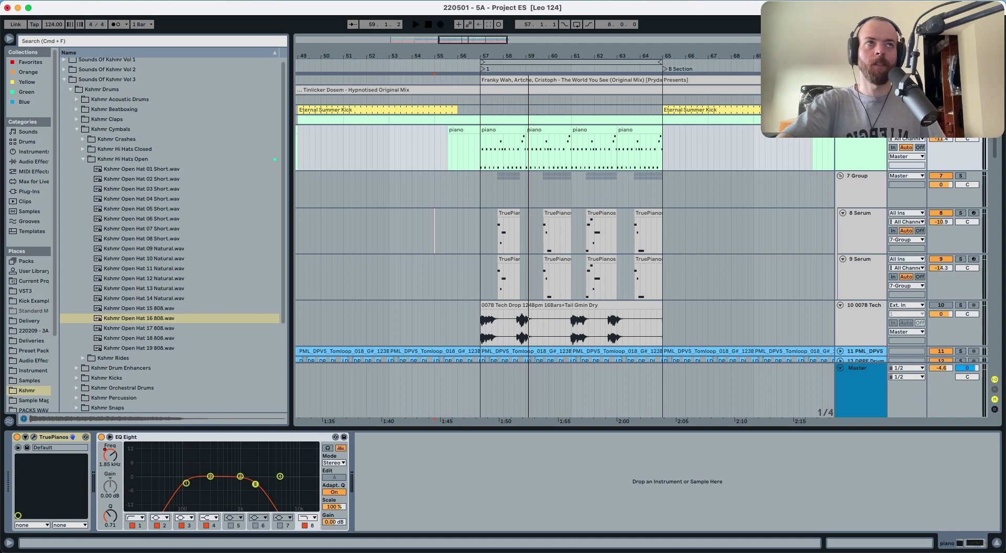
click(961, 130)
key(space)
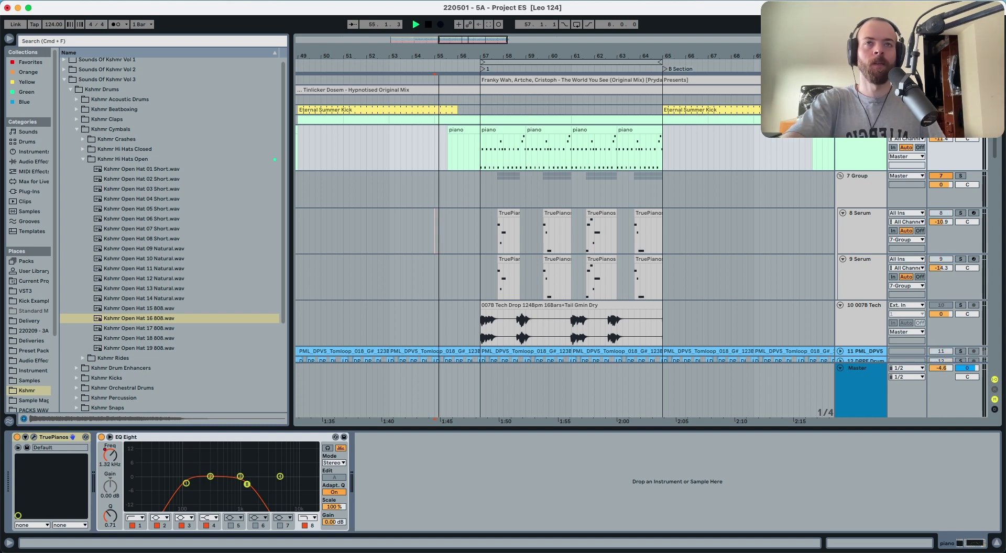
click(481, 158)
key(space)
key(space)
click(961, 130)
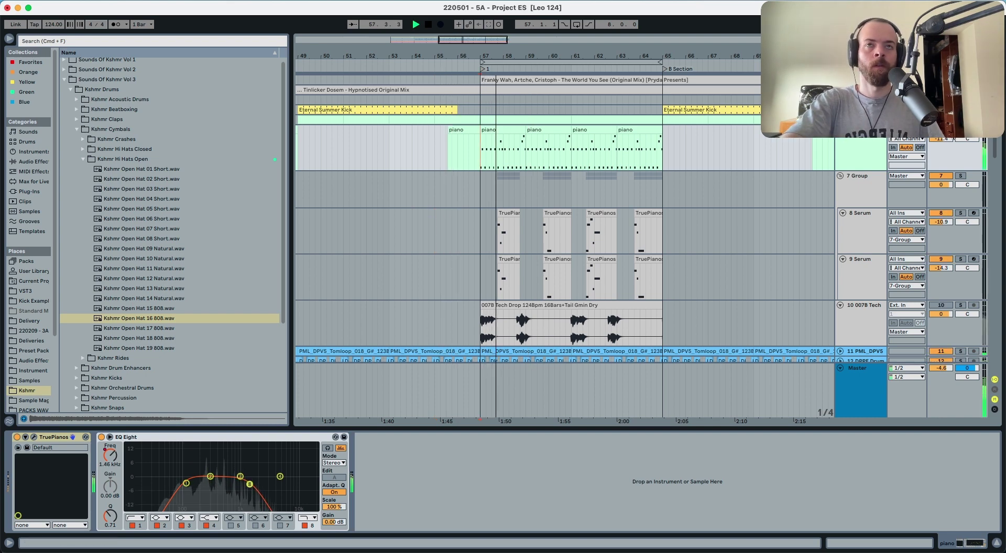
Duplicate the piano clips from bars 57 to 65 into bars 65 to 73 and copy the 7 Group's EQ Eight onto the piano track.
drag(660, 142, 482, 143)
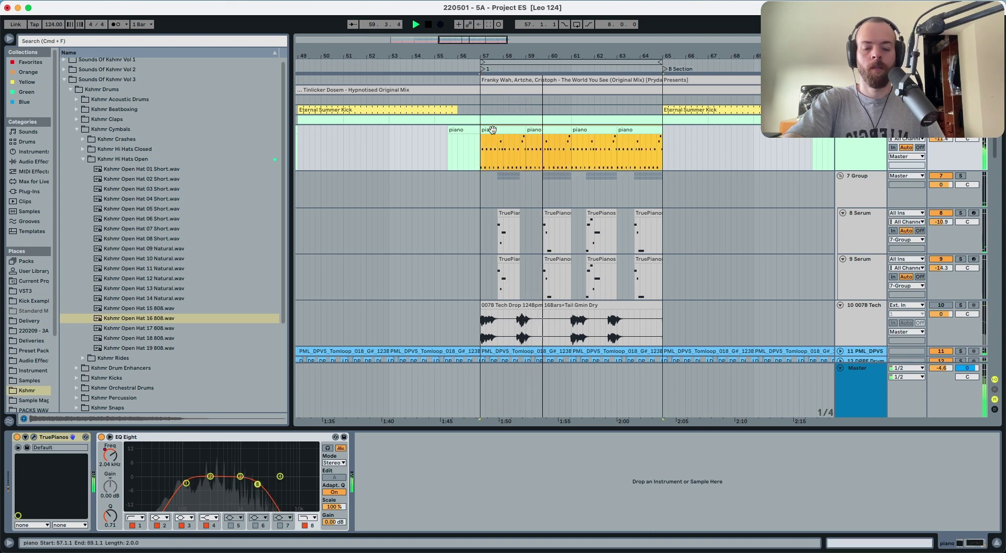
key(ctrl+d)
click(823, 187)
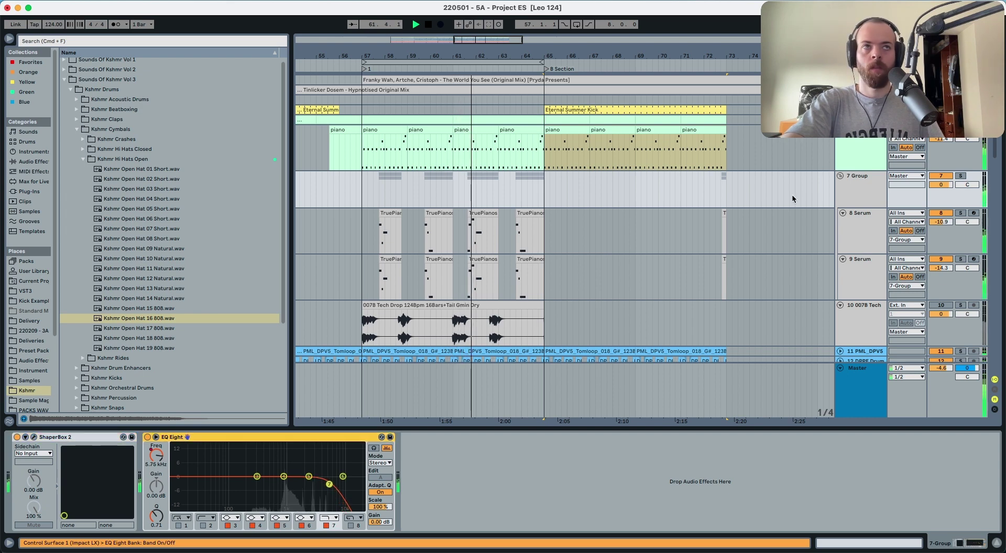
click(846, 158)
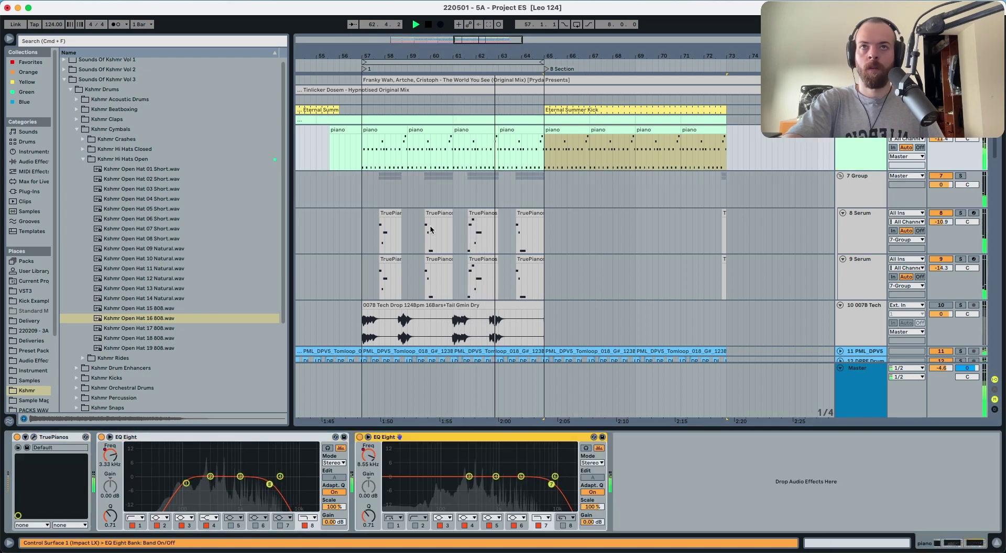
click(362, 155)
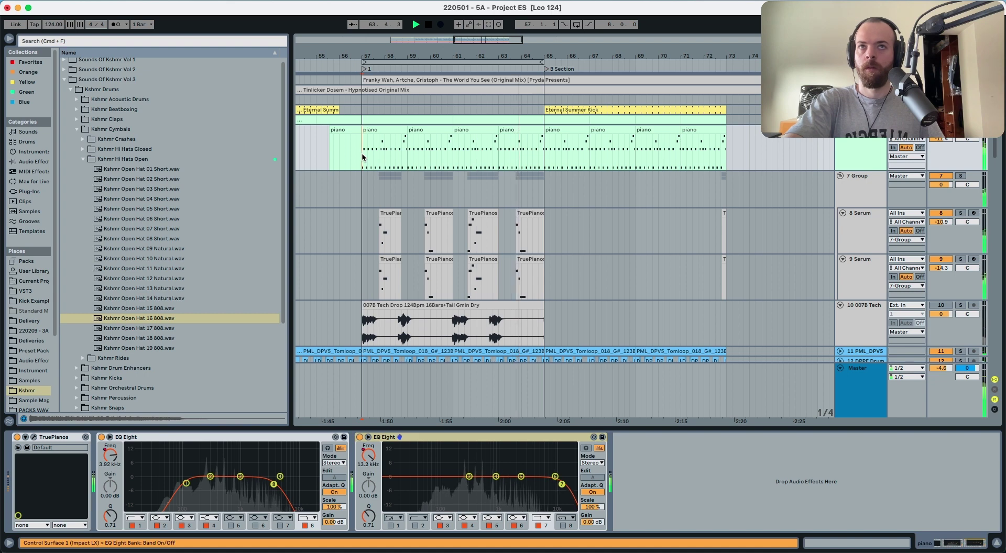
scroll(367, 154, left, 3)
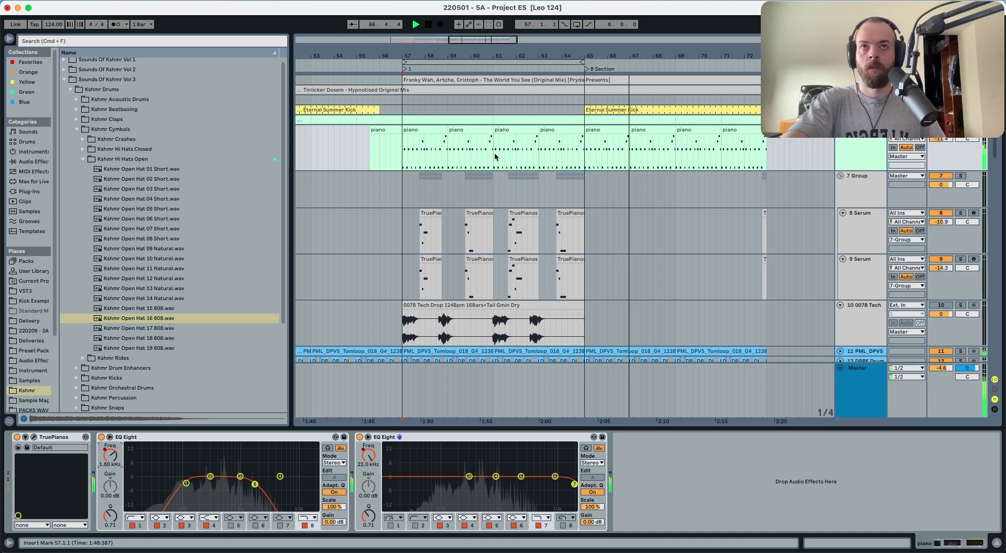
Show the automation lanes and duplicate the piano clips of bars 57 to 65, including their filter automation, over bars 65 to 73.
key(a)
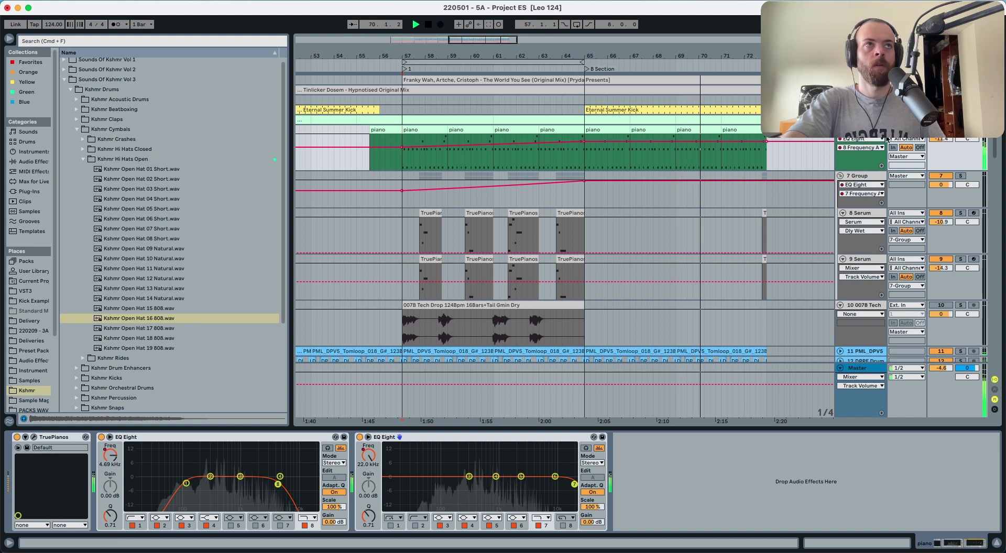
key(space)
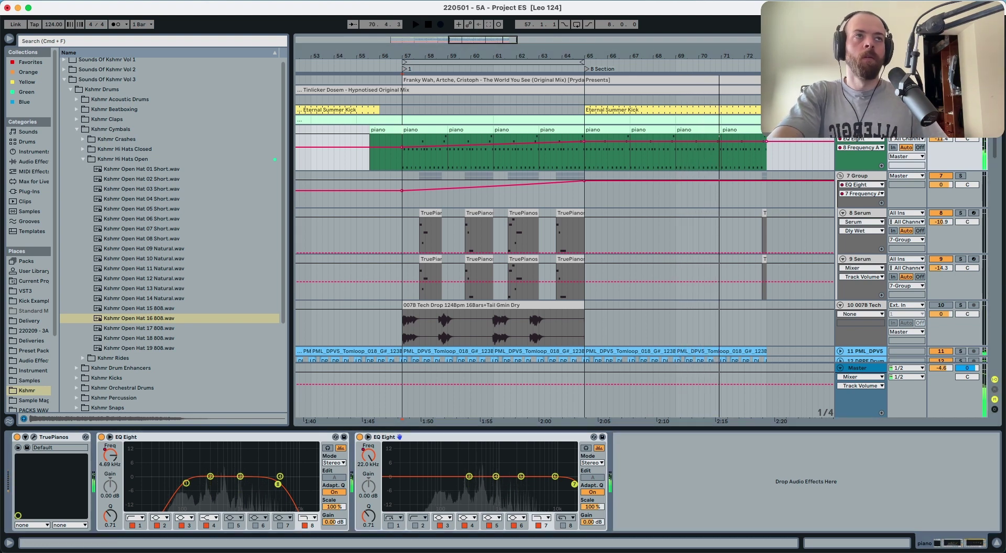
click(437, 129)
shift+click(574, 130)
key(super+d)
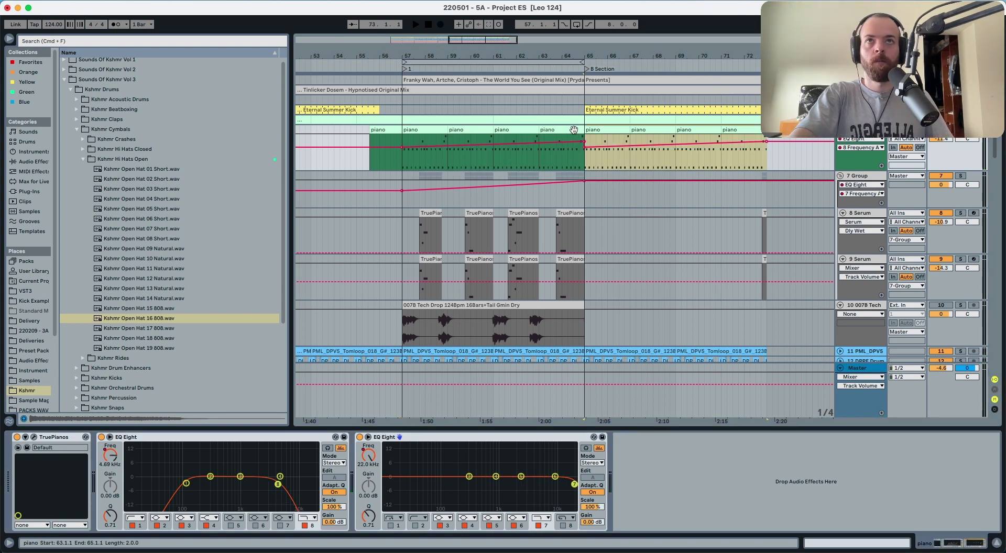
Reshape the piano EQ Eight's band 8 frequency automation to start lower at bar 57 and rise continuously to bar 73.
click(449, 132)
shift+click(547, 130)
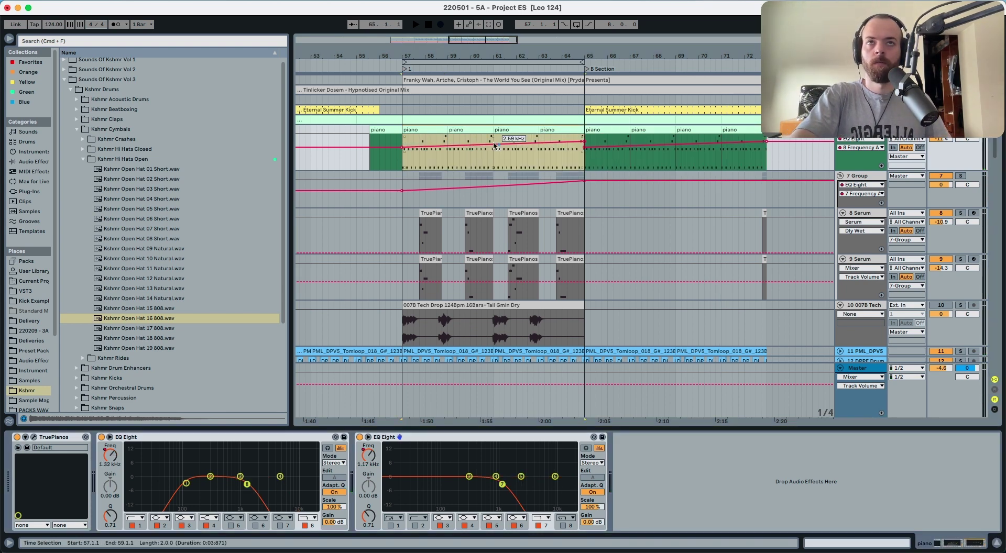
click(478, 153)
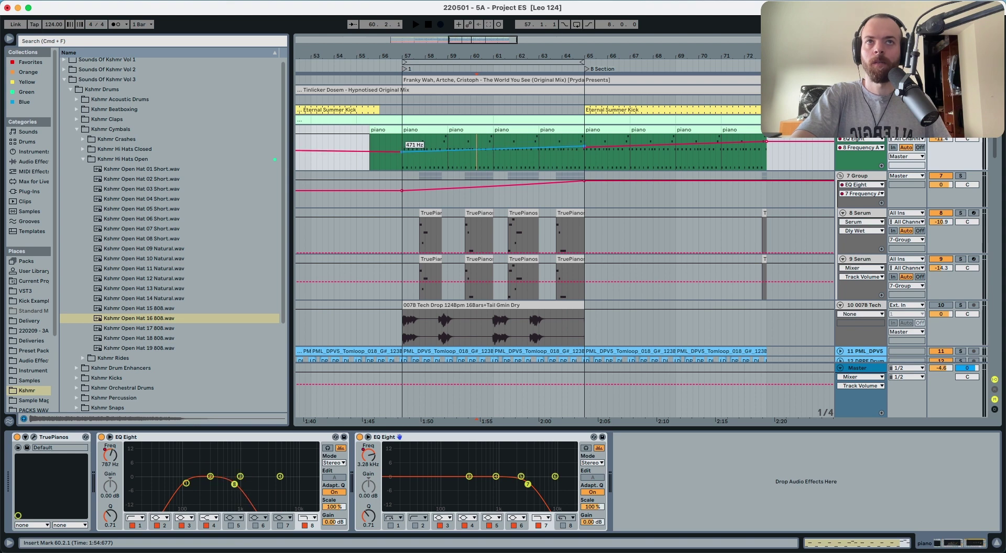
click(417, 170)
click(405, 160)
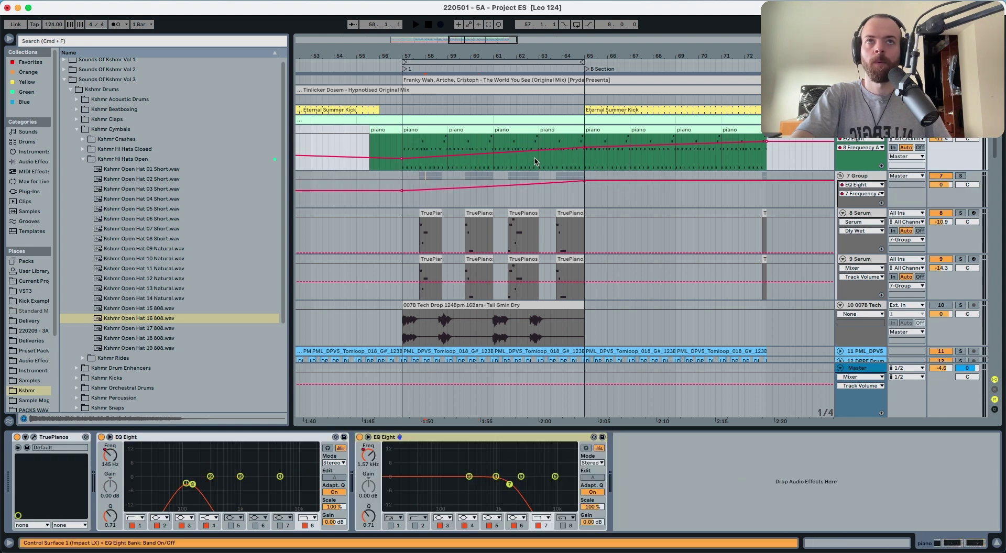
key(space)
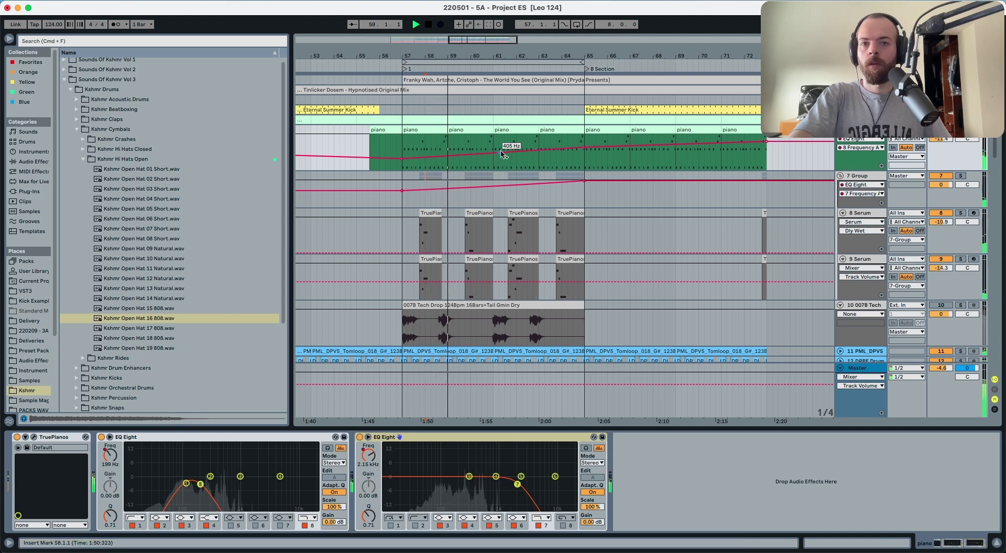
Remove the second EQ Eight from the piano track and put a copy of the 7 Group's ShaperBox 2 in its place.
click(452, 437)
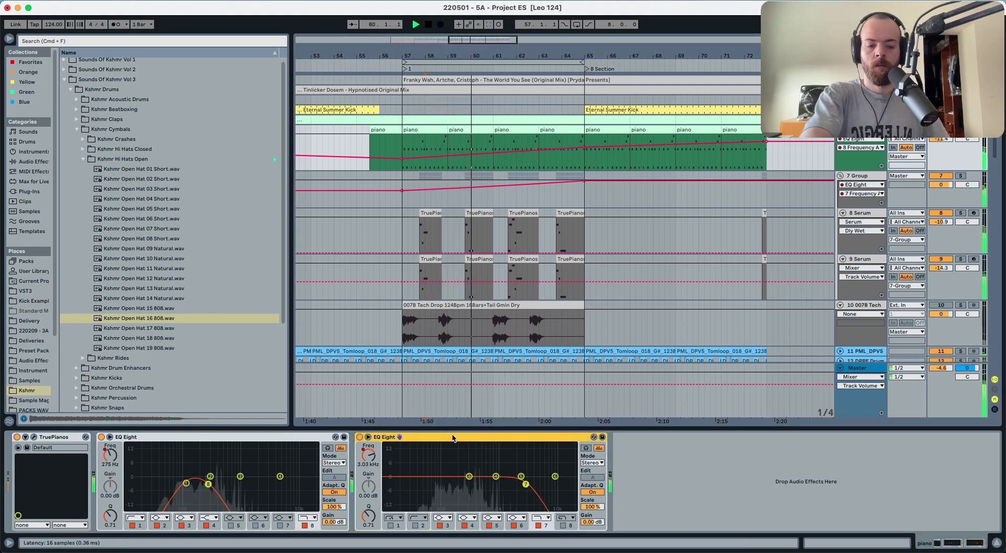
key(Delete)
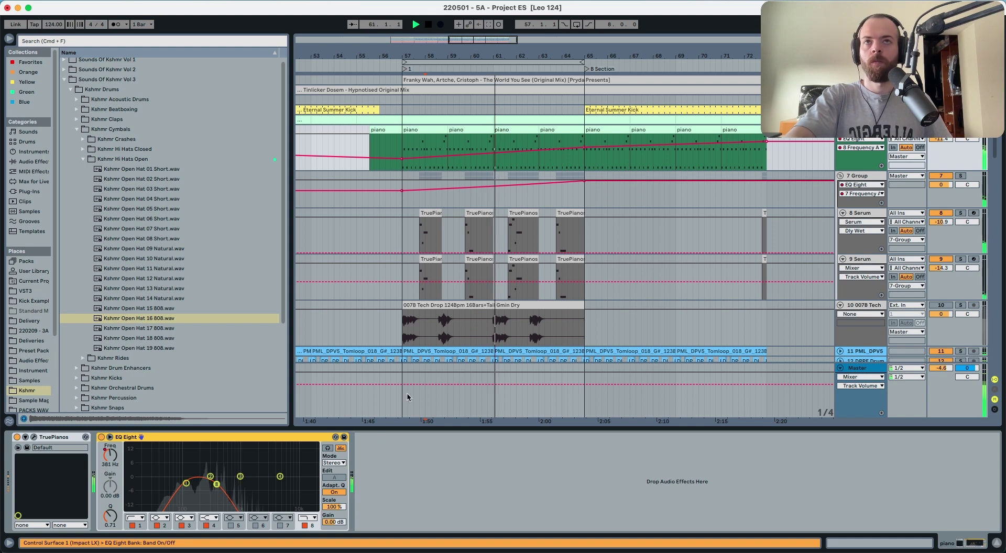
click(864, 175)
click(94, 437)
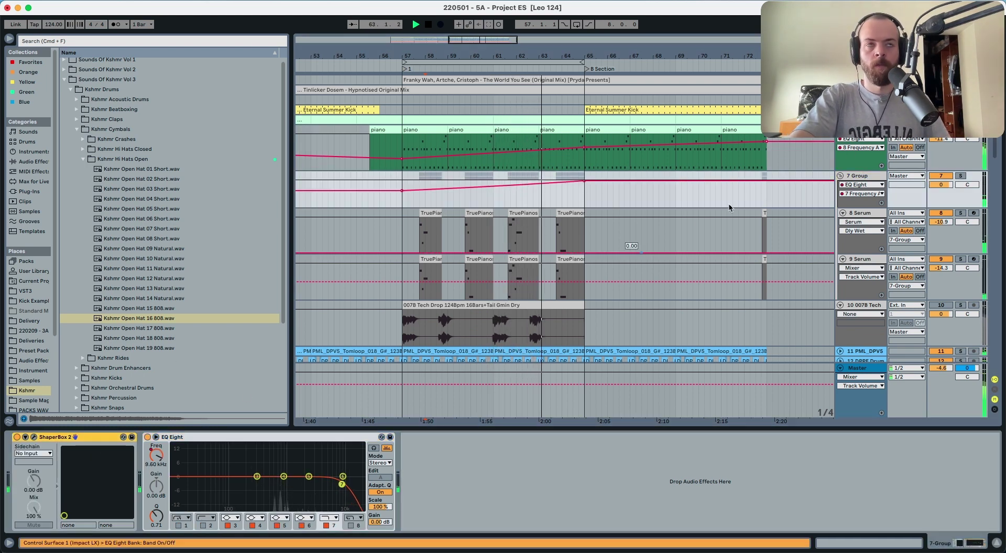
click(860, 159)
click(452, 516)
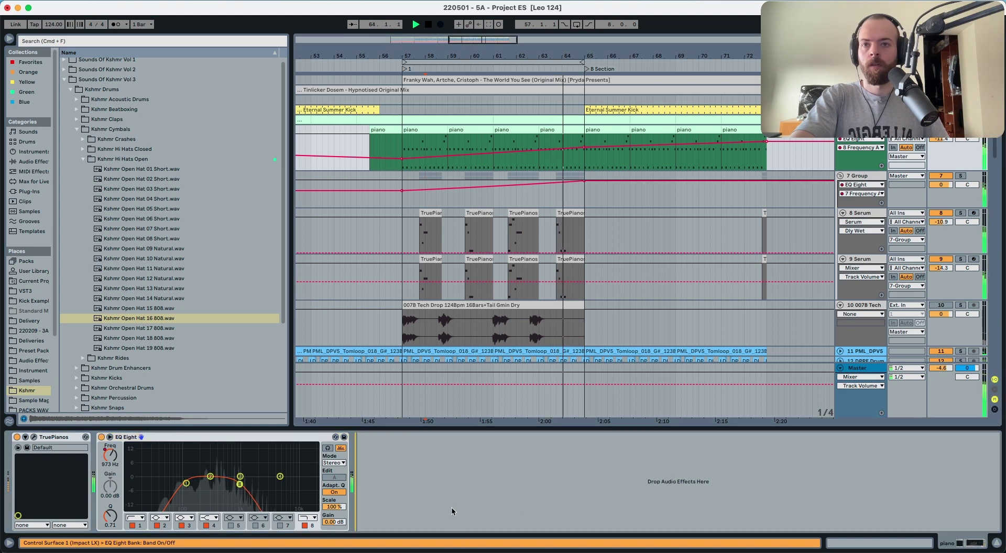
key(super+v)
Set the piano track's ShaperBox 2 Master Mix to 72%, close its window and stop playback.
click(377, 438)
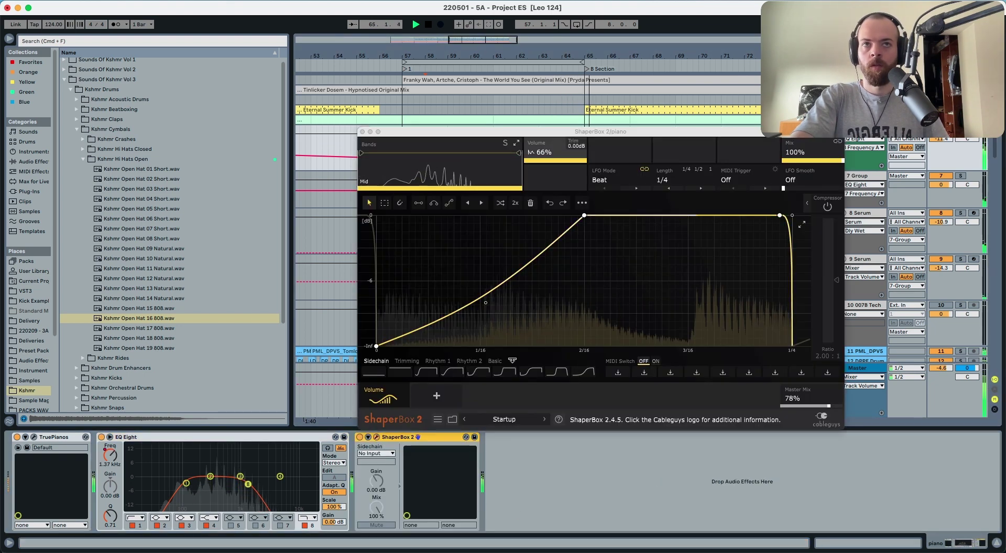
drag(796, 399, 796, 401)
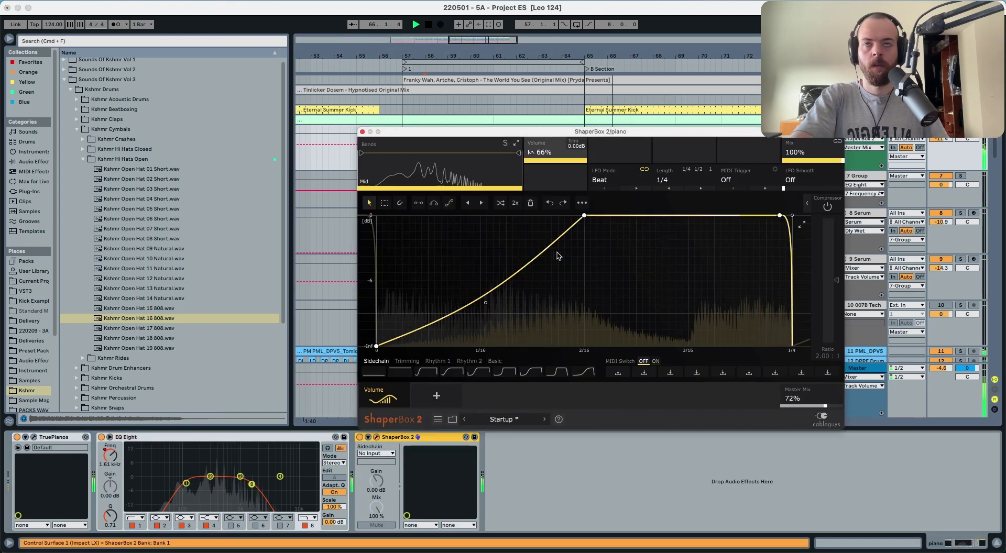
click(363, 132)
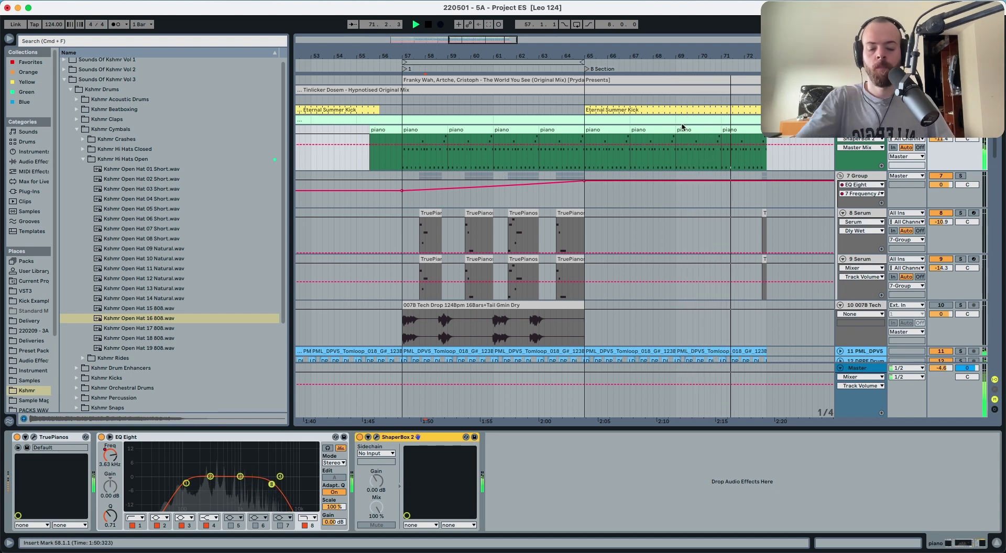
key(space)
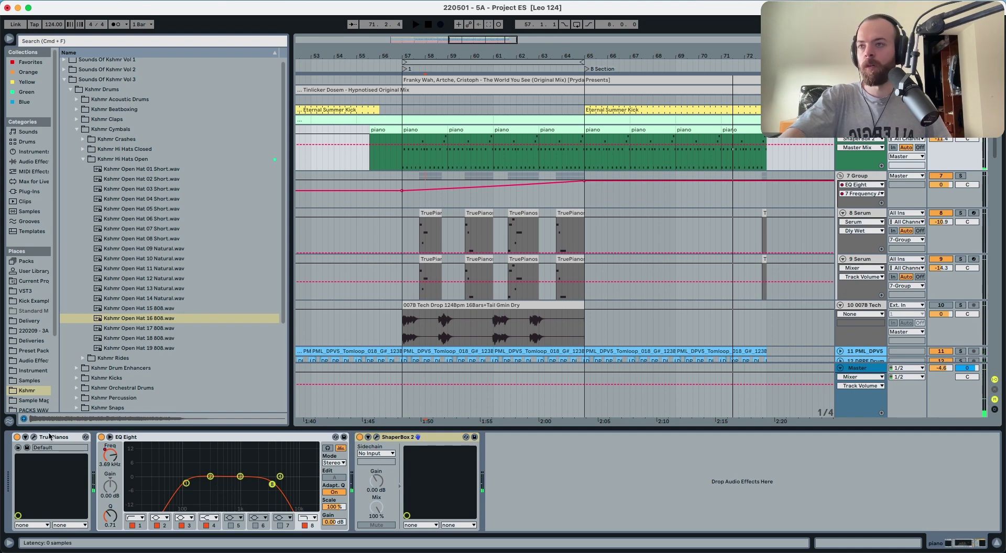
Review the arrangement's tracks across the A and B Sections, from the drums up to the piano.
scroll(567, 153, down, 10)
scroll(524, 168, left, 3)
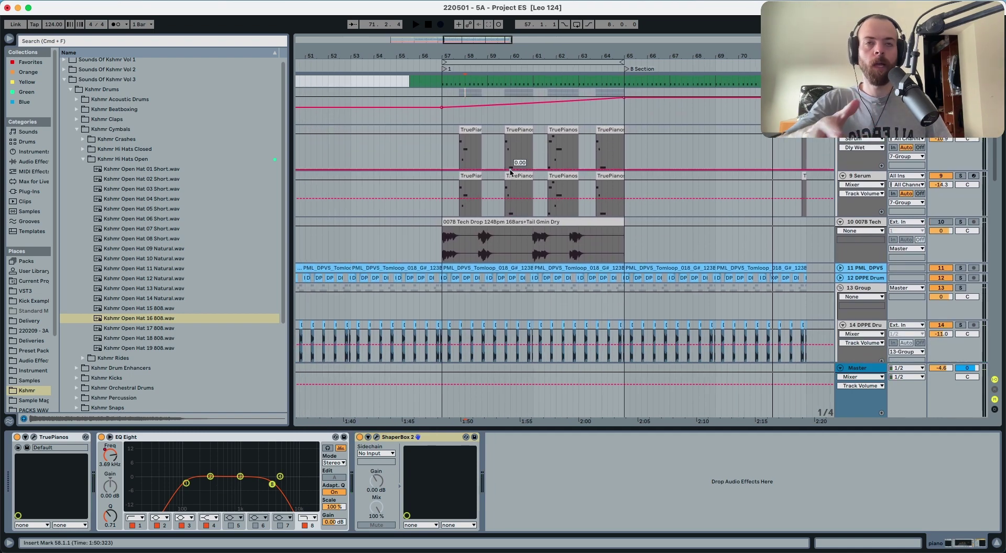
scroll(524, 165, down, 4)
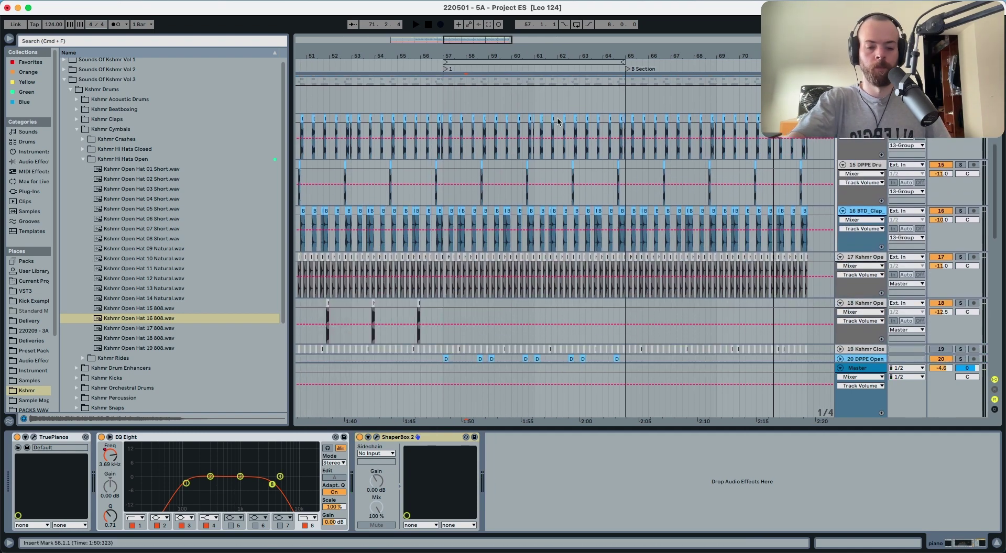
key(x)
drag(418, 59, 365, 147)
scroll(363, 149, up, 5)
scroll(364, 148, down, 1)
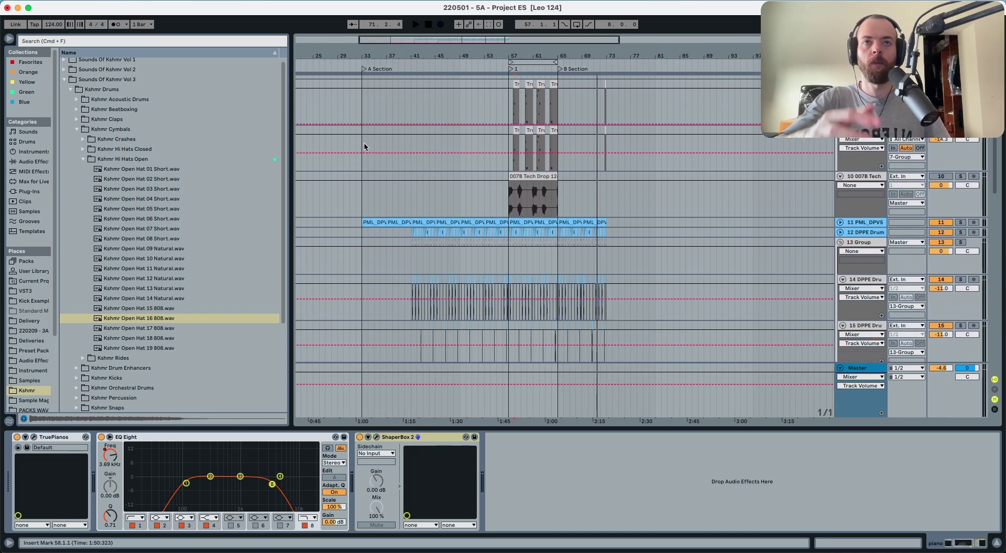
scroll(363, 142, up, 8)
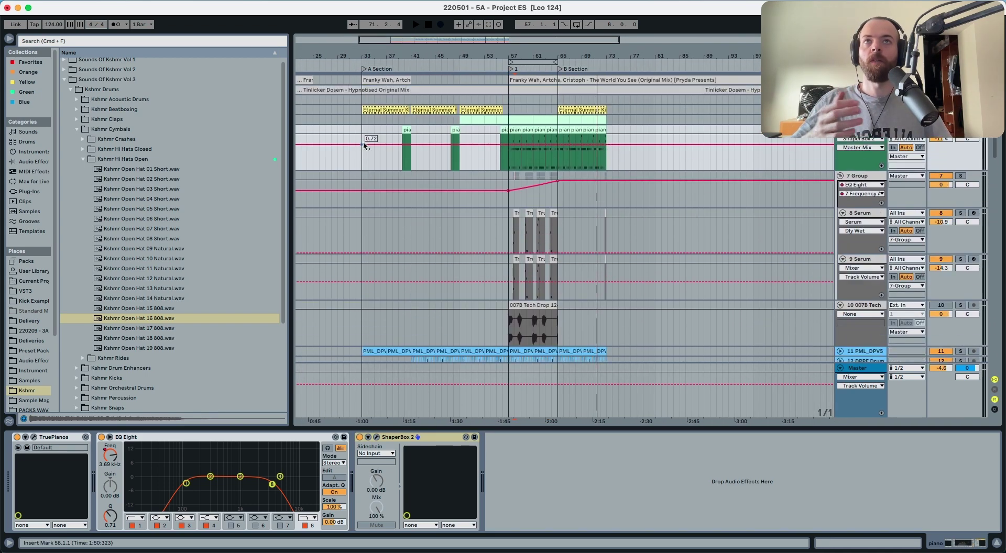
Play from bar 49 and raise the IT_28_Hats track's volume to -11.4 dB.
click(461, 176)
scroll(460, 180, down, 20)
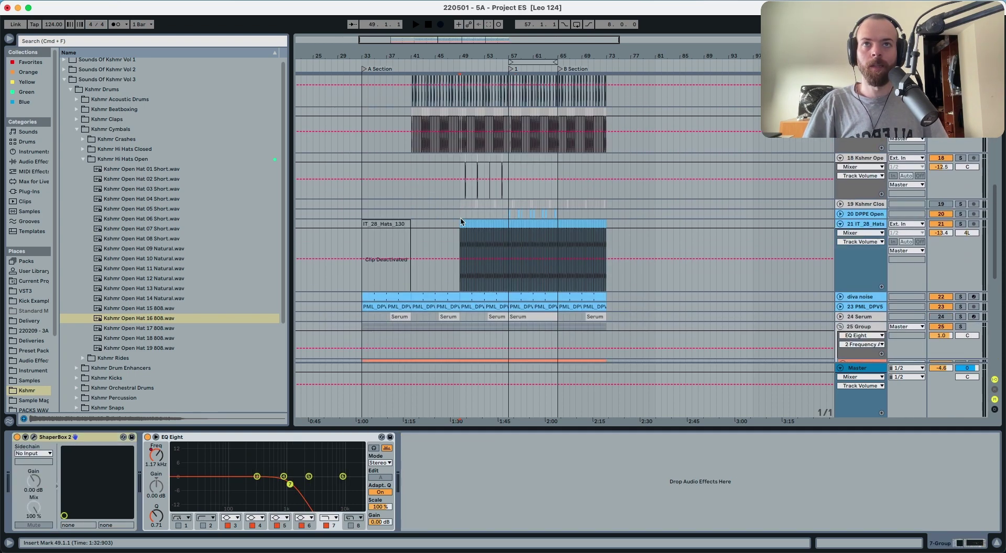
click(460, 220)
key(space)
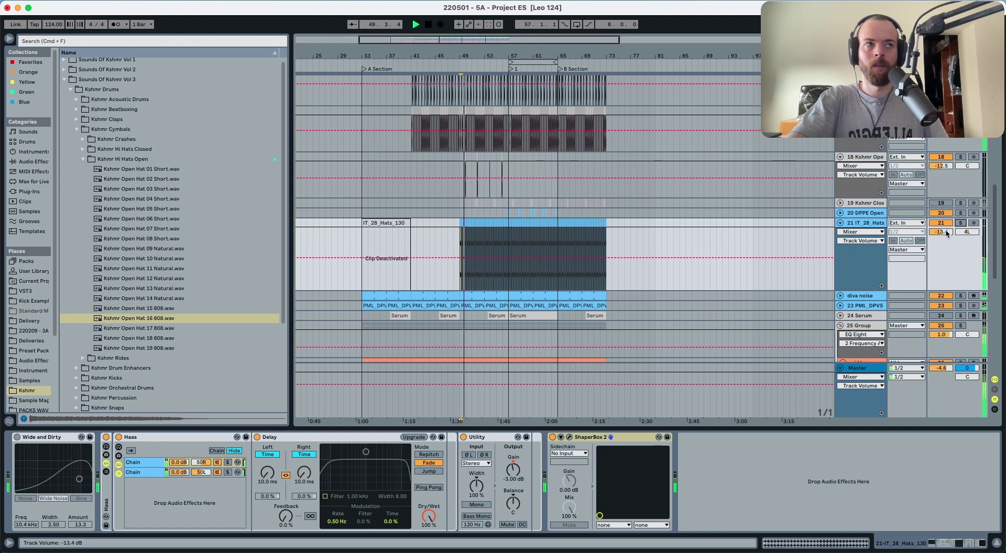
click(962, 234)
key(Delete)
click(949, 232)
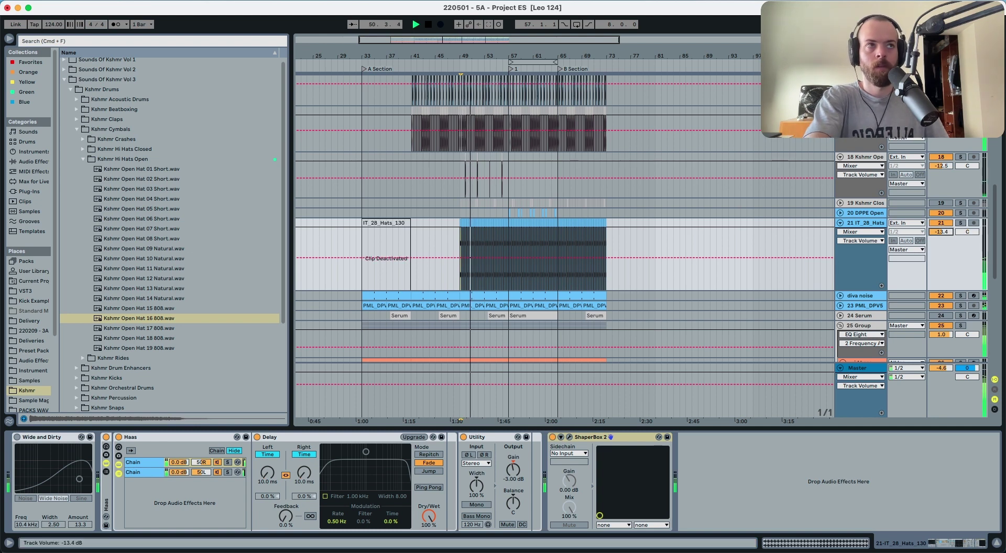
key(Up)
key(Up)
scroll(497, 228, up, 10)
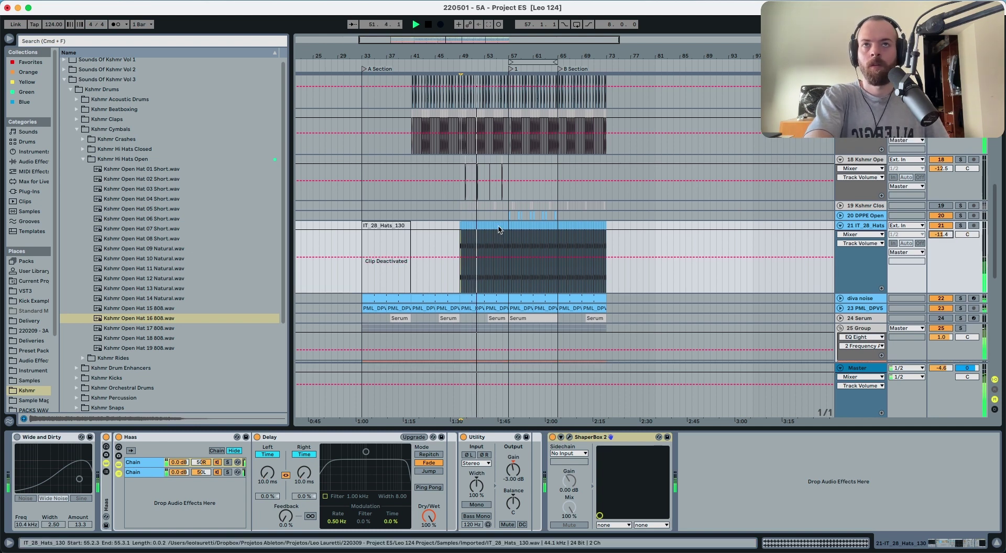
Play the arrangement from bar 33 with the automation lanes hidden and review the drum and hi-hat tracks.
scroll(703, 235, down, 4)
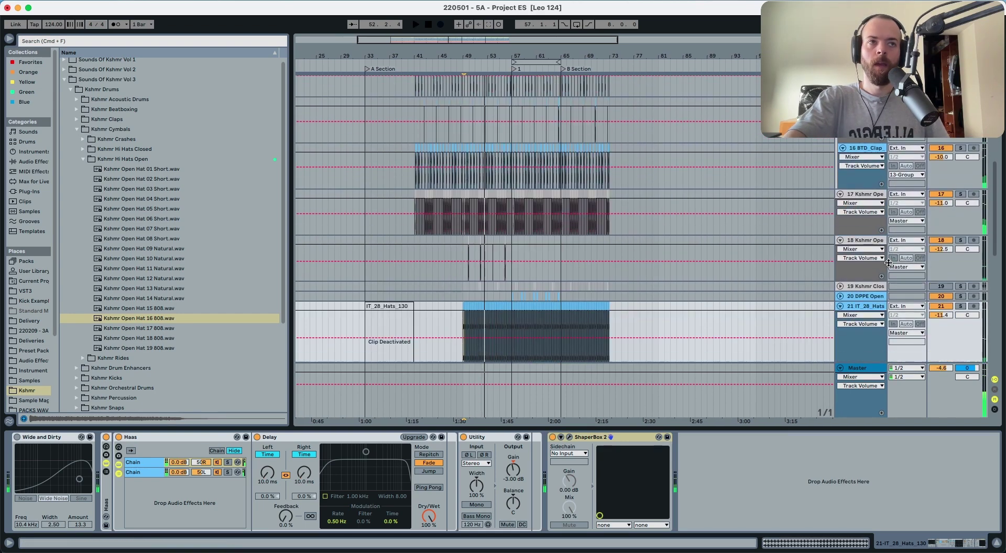
click(872, 225)
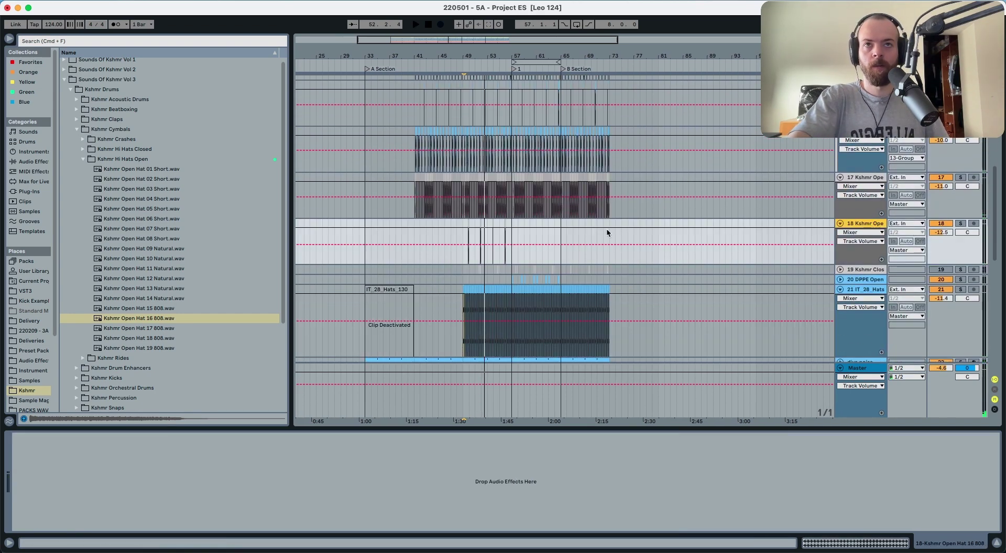
click(365, 226)
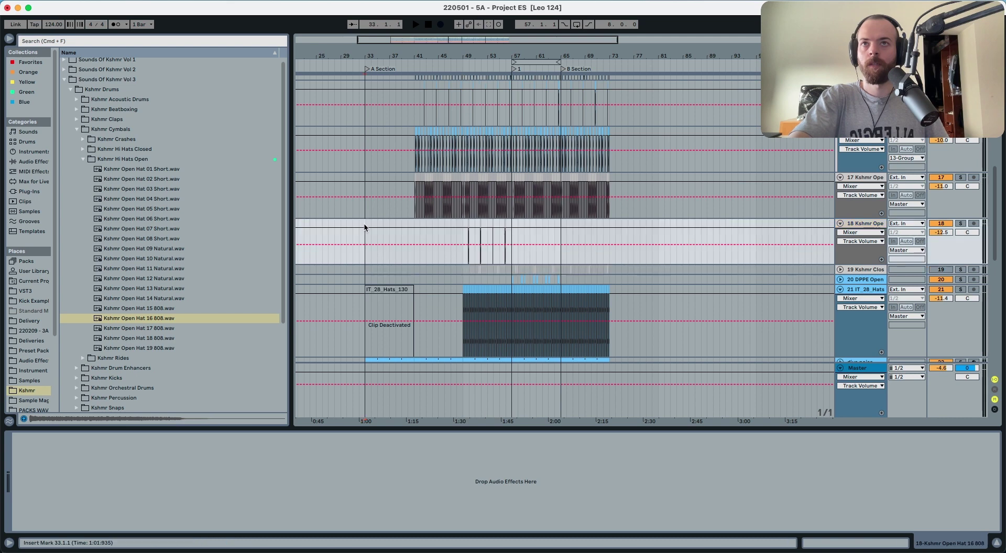
key(space)
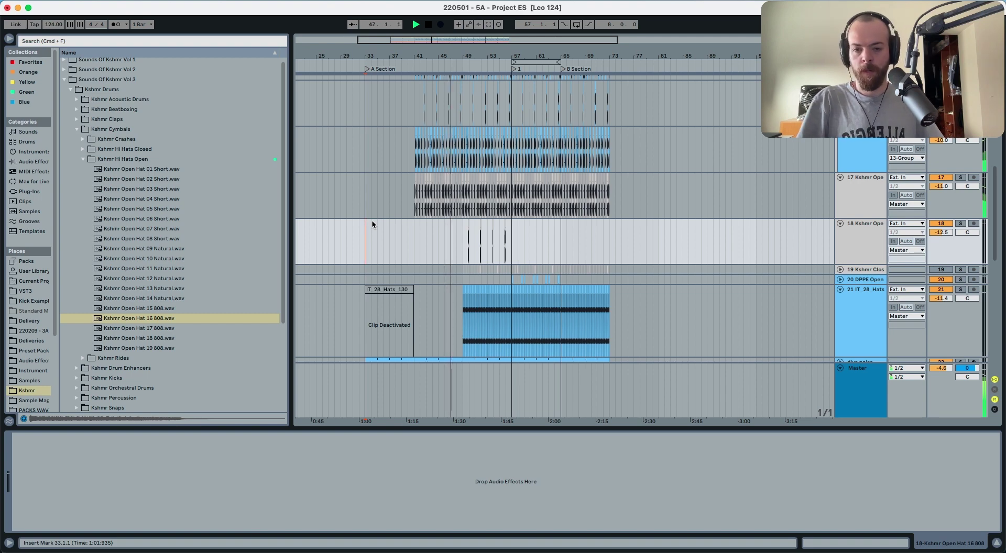
scroll(389, 209, left, 3)
scroll(389, 209, down, 2)
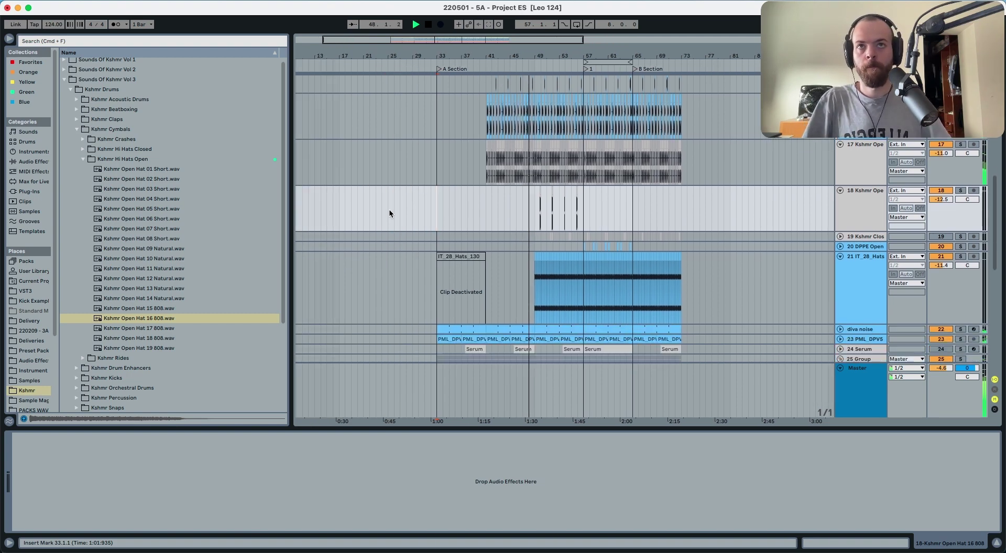
scroll(389, 213, down, 2)
scroll(554, 215, up, 4)
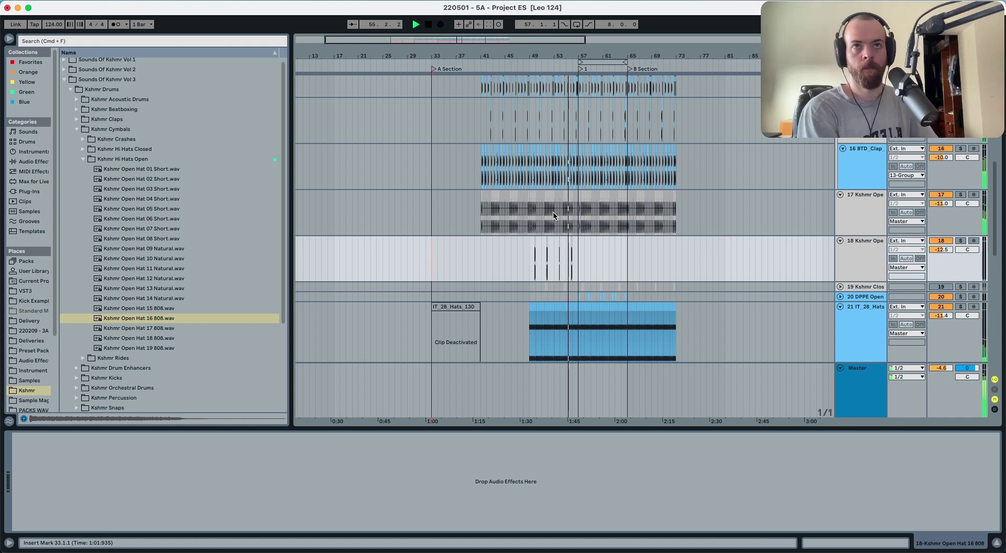
Duplicate track 18's open hat clips of bars 49 to 57 twice, up to bar 73, and lower its volume to -14.5 dB.
drag(530, 260, 577, 256)
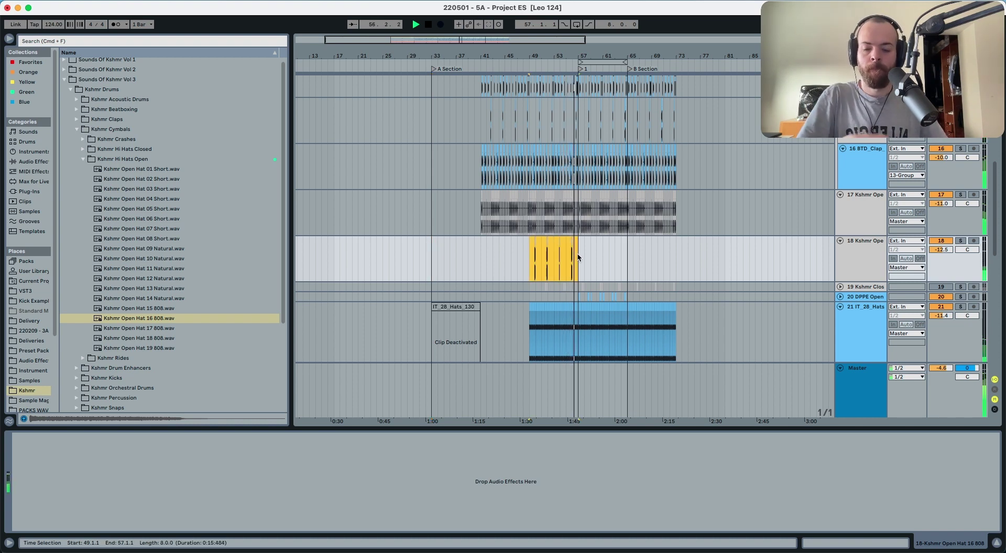
key(super+d)
key(super+d)
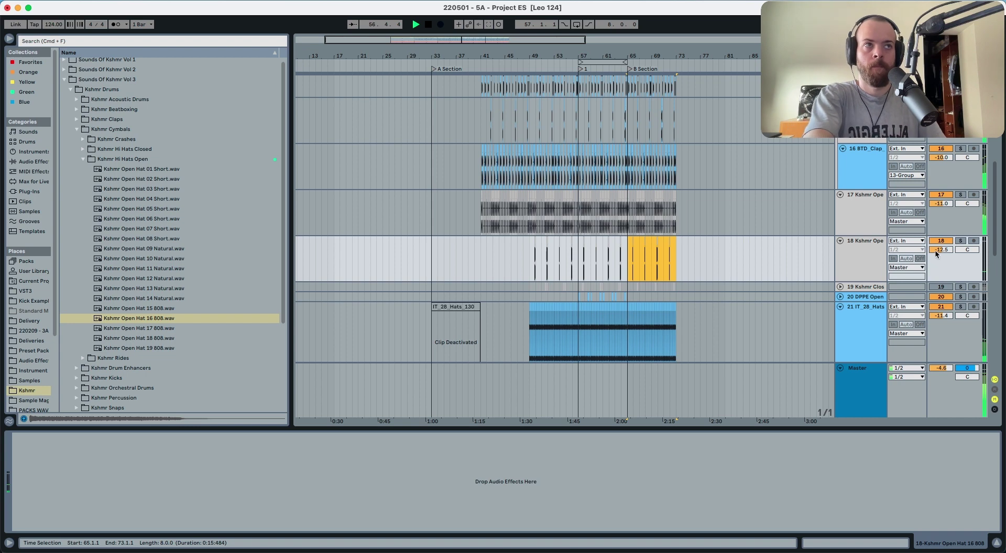
drag(938, 254, 938, 262)
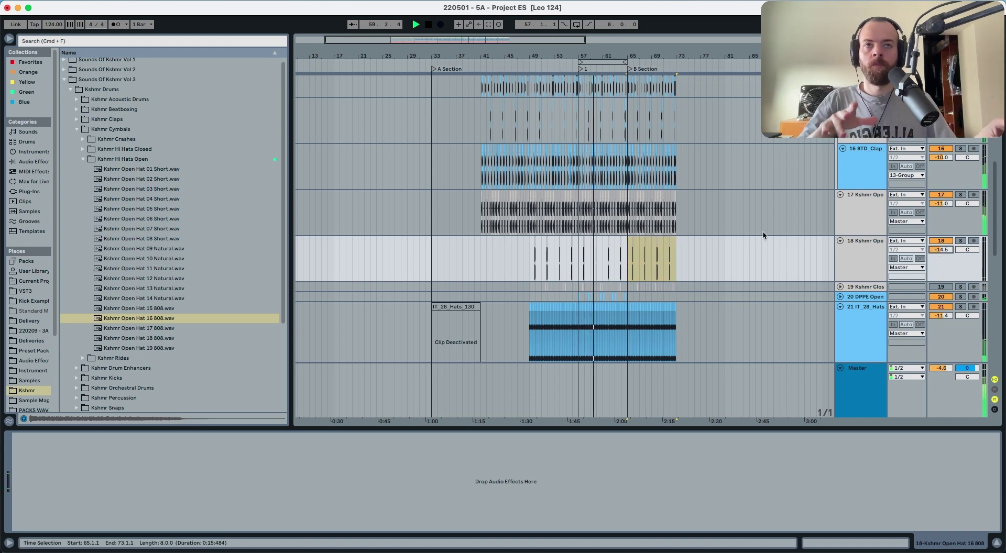
Listen through the second drop into the B Section while checking the hat, drum and piano tracks, and stop playback.
drag(572, 272, 593, 267)
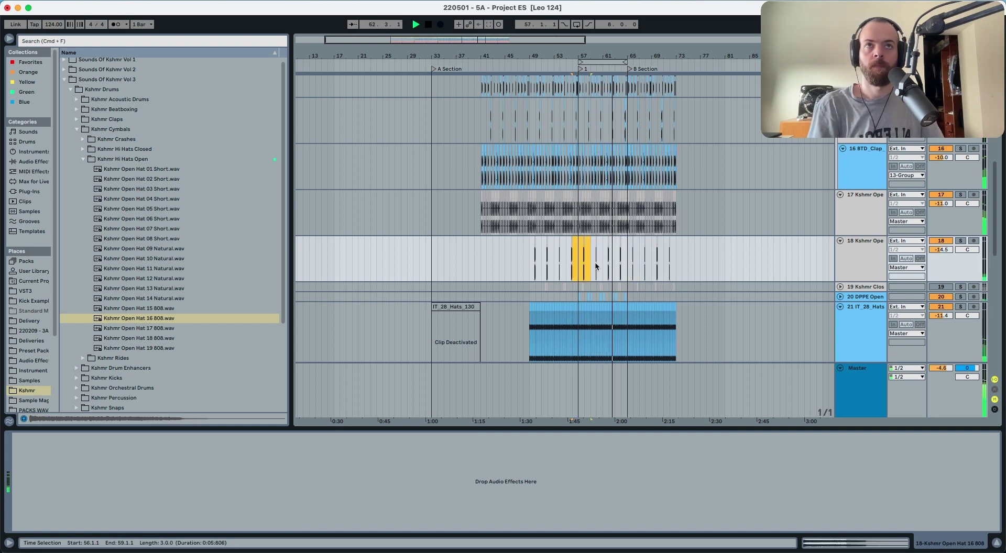
scroll(595, 264, up, 8)
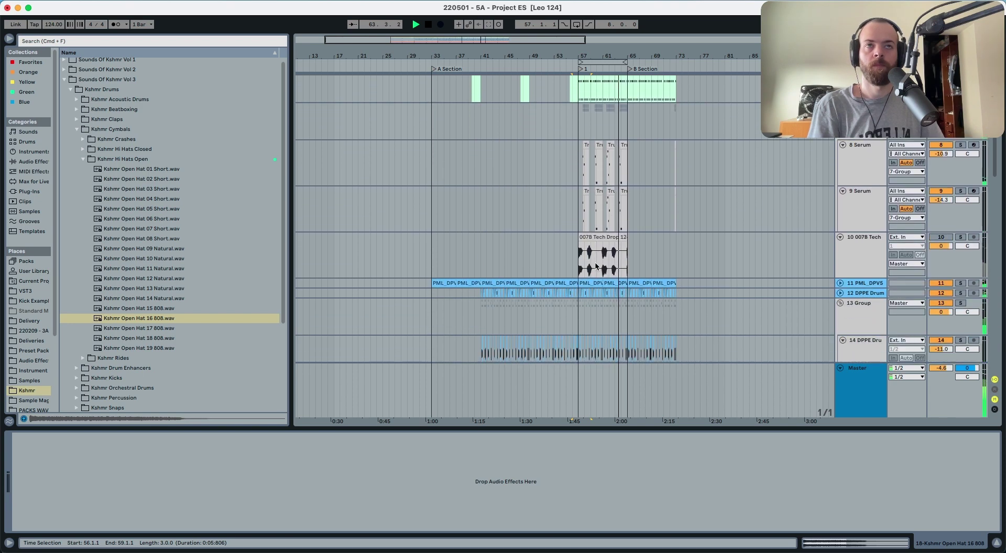
scroll(596, 266, up, 3)
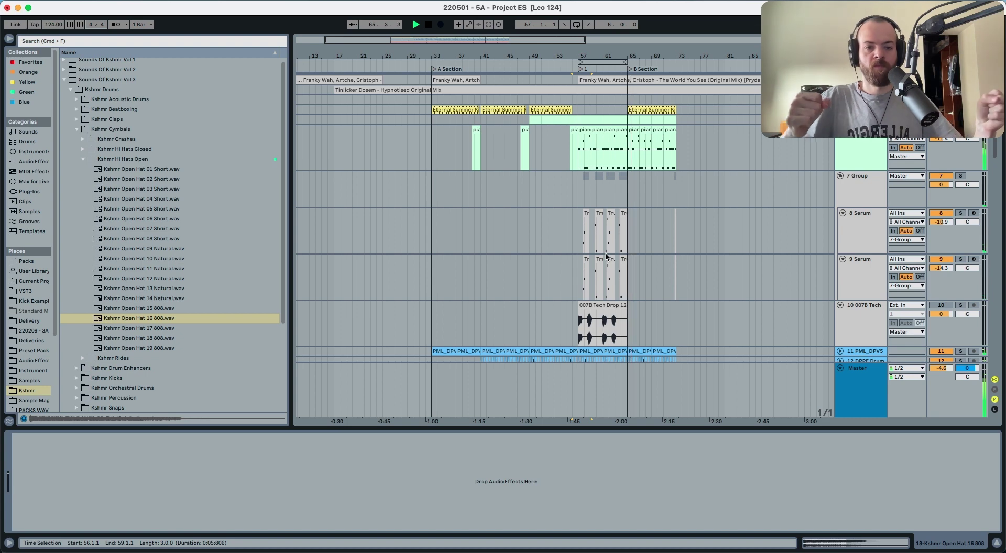
scroll(606, 213, down, 10)
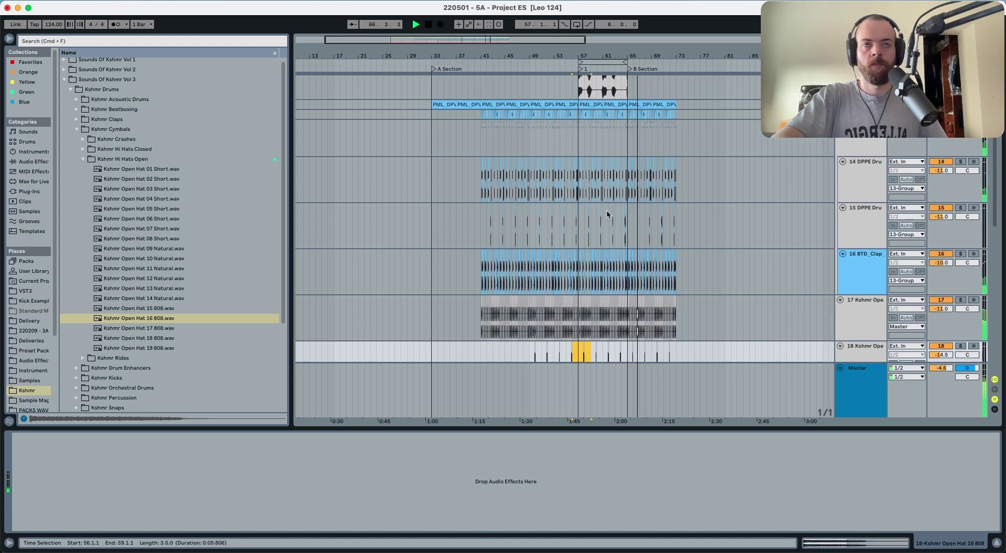
scroll(606, 210, up, 10)
key(space)
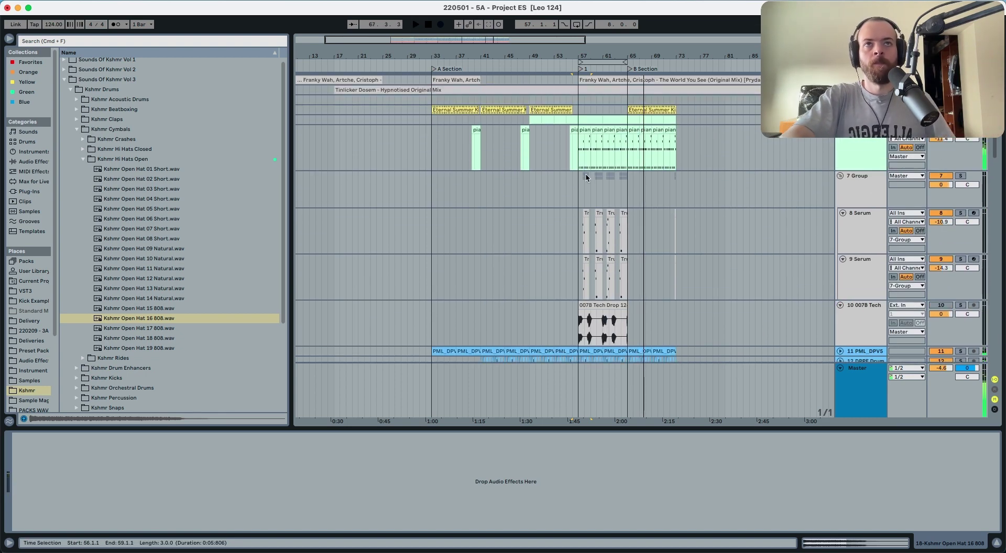
Check the piano track's bar ranges in the A and B Sections and add a locator at bar 81.
drag(577, 152, 433, 145)
drag(629, 148, 675, 144)
click(671, 141)
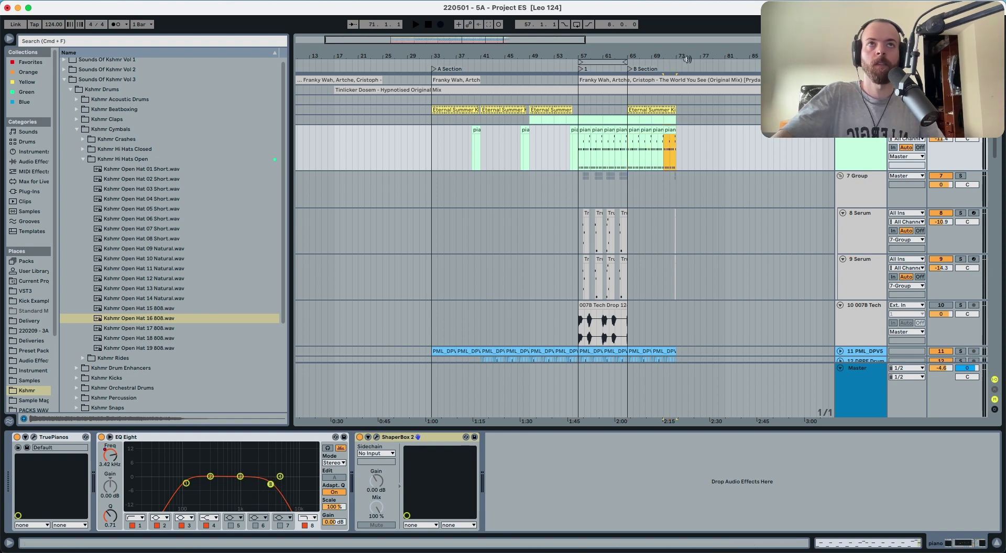
click(734, 90)
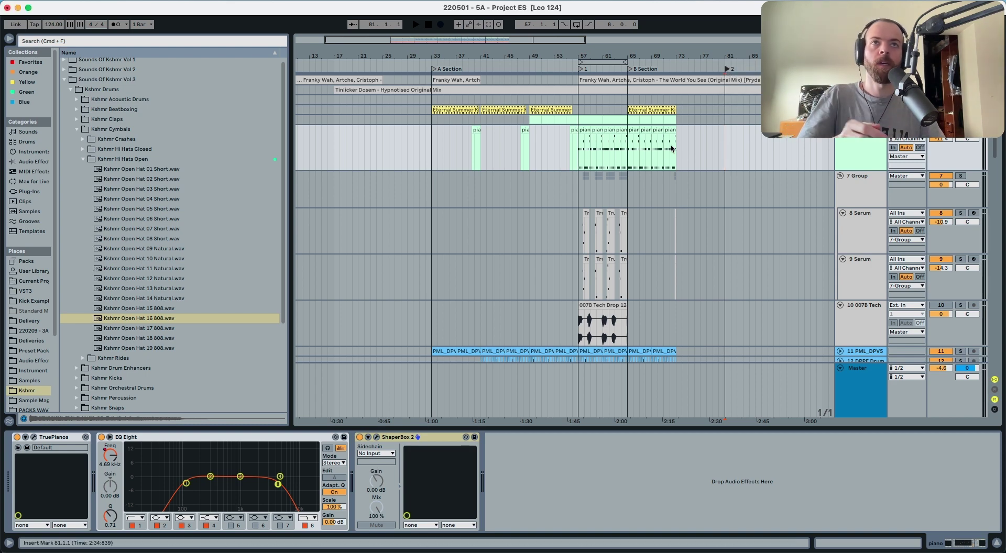
scroll(625, 152, down, 8)
scroll(625, 152, up, 5)
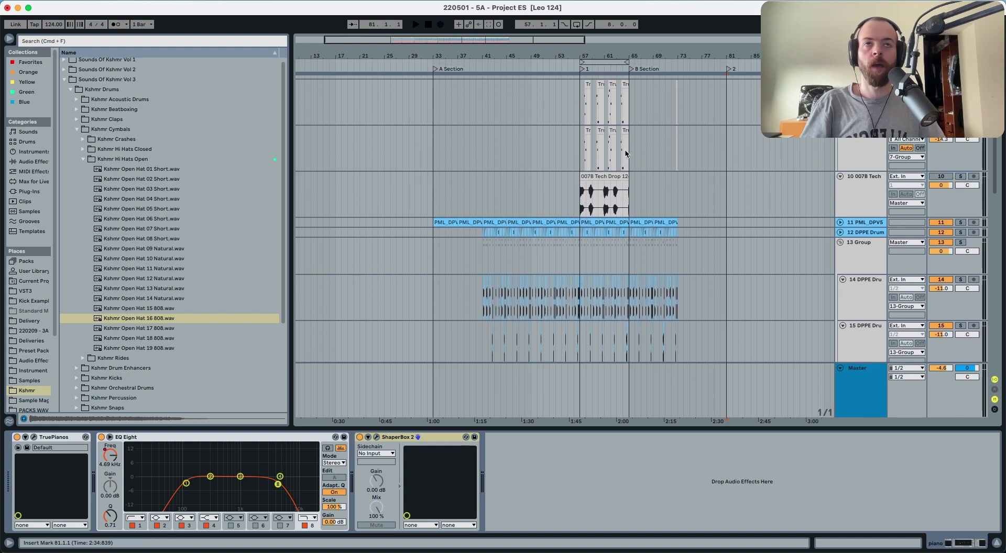
scroll(625, 152, down, 10)
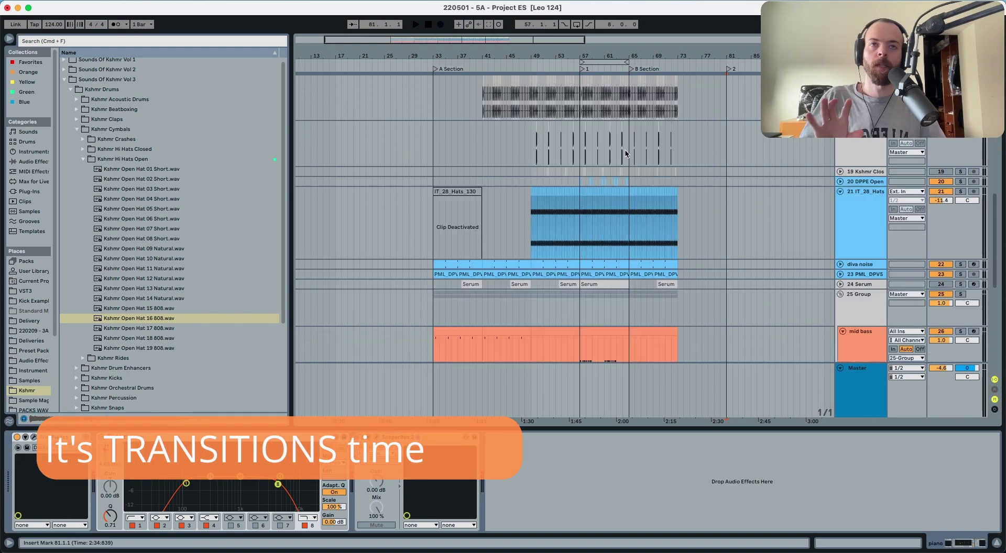
Rename the locator at bar 57, just before the B Section, as "Bridge".
scroll(591, 287, down, 10)
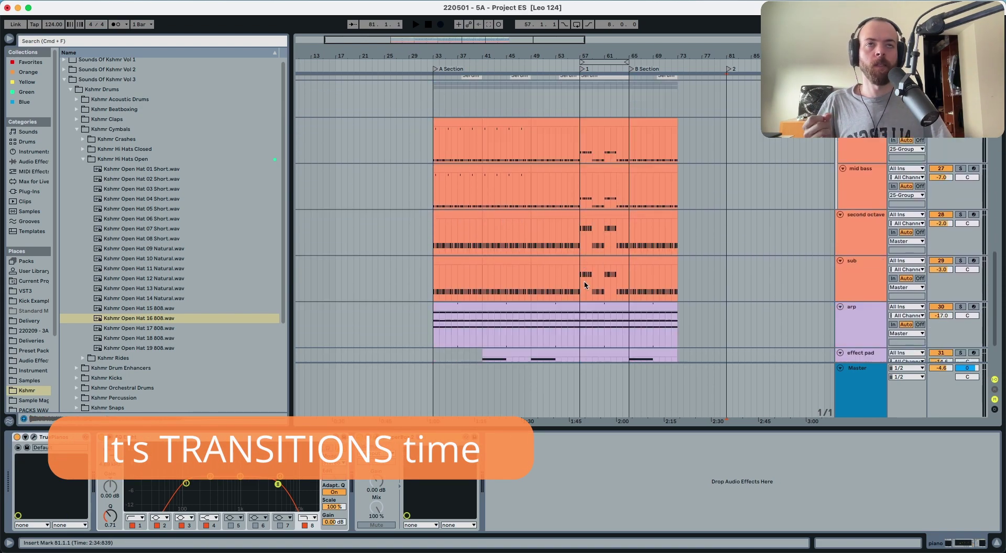
scroll(596, 261, up, 20)
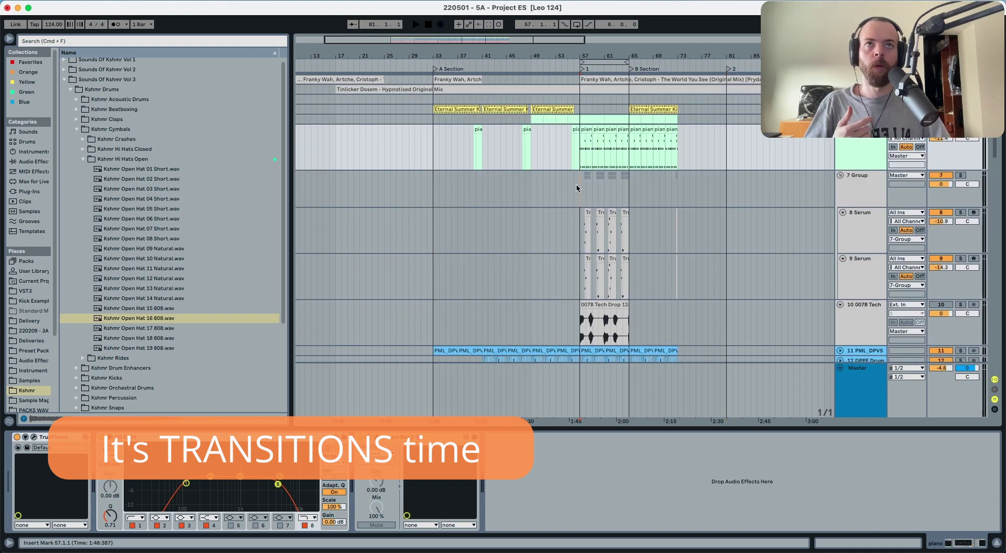
click(576, 188)
right_click(436, 70)
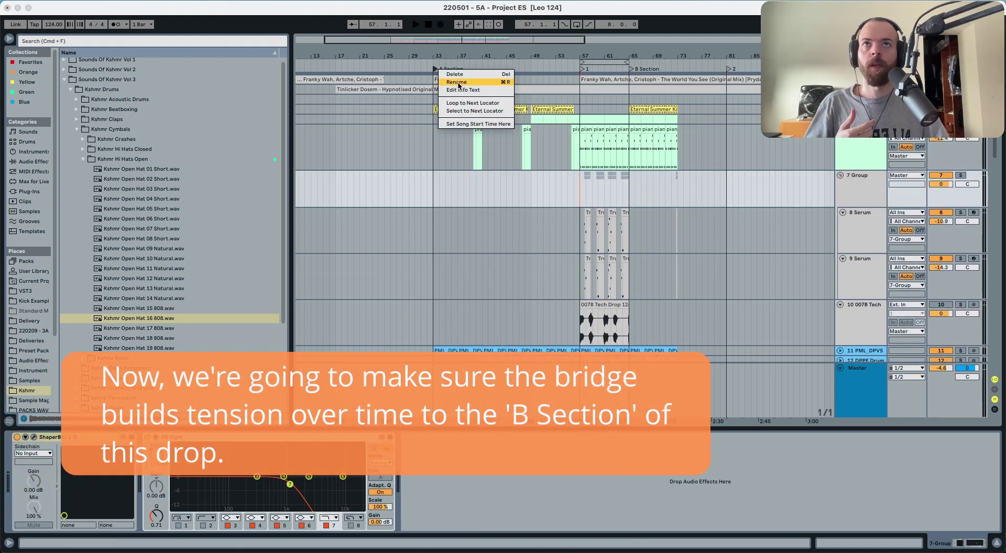
right_click(594, 71)
click(591, 83)
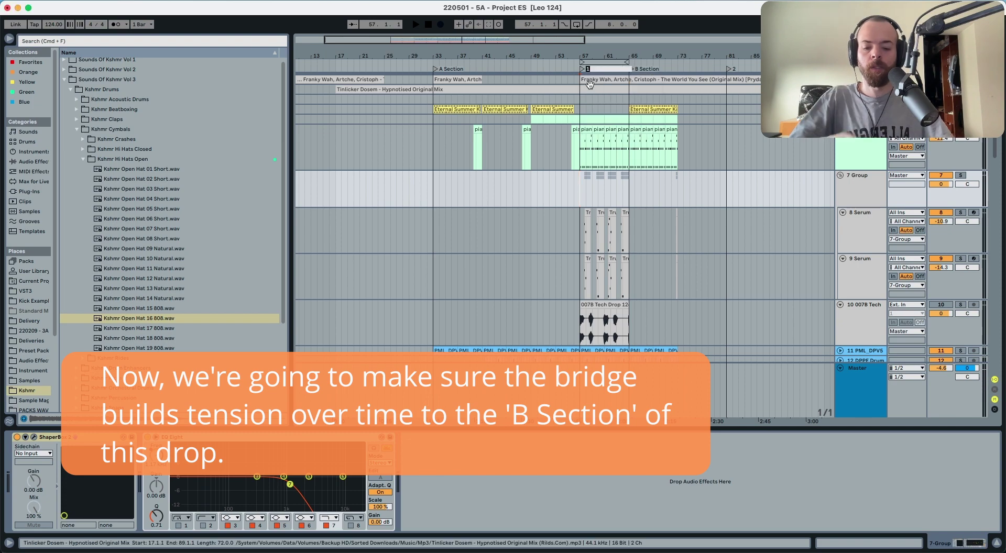
text(Bridg)
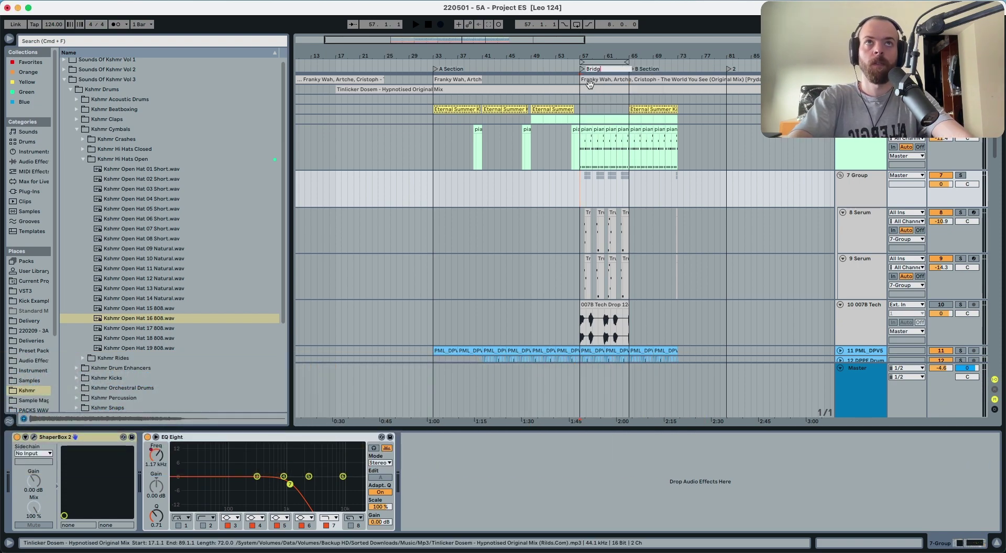
text(e)
key(Return)
Review all the tracks around the Bridge and mark bars 55 to 65 on the bass group.
scroll(595, 136, down, 10)
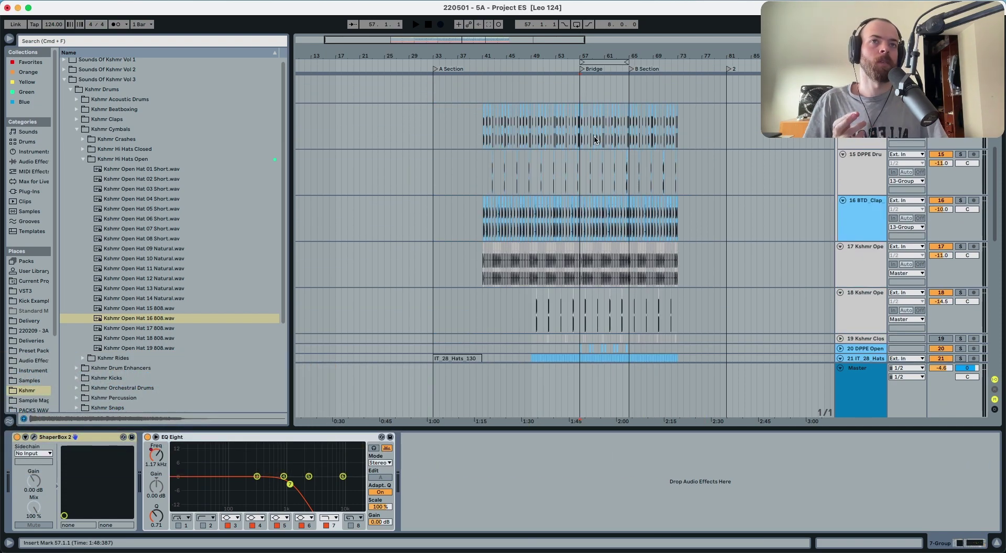
scroll(594, 139, down, 15)
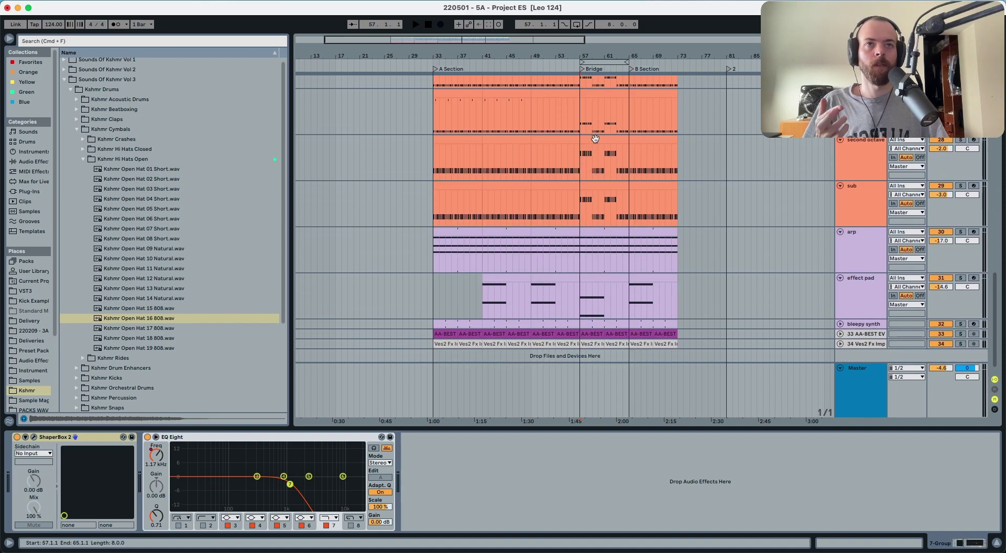
scroll(749, 232, up, 15)
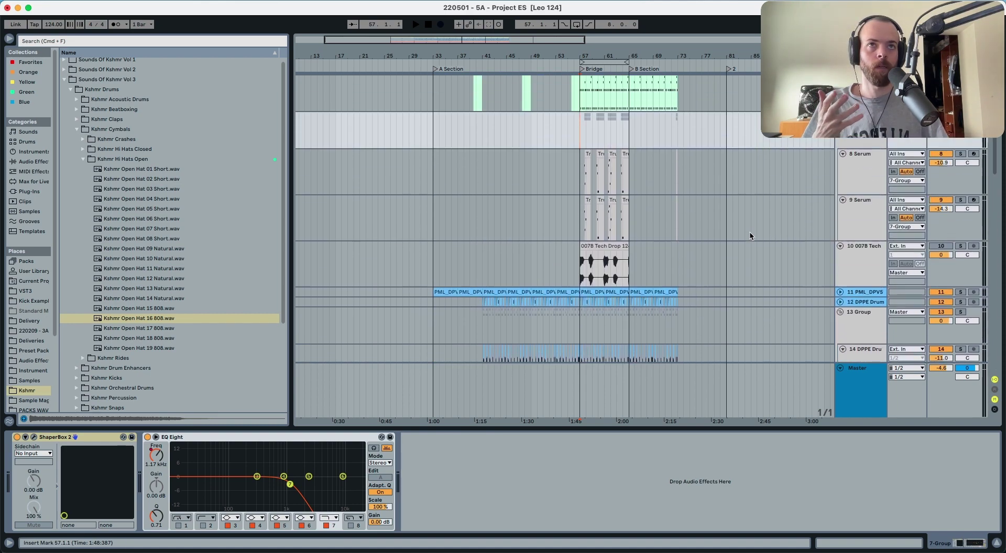
scroll(750, 231, up, 3)
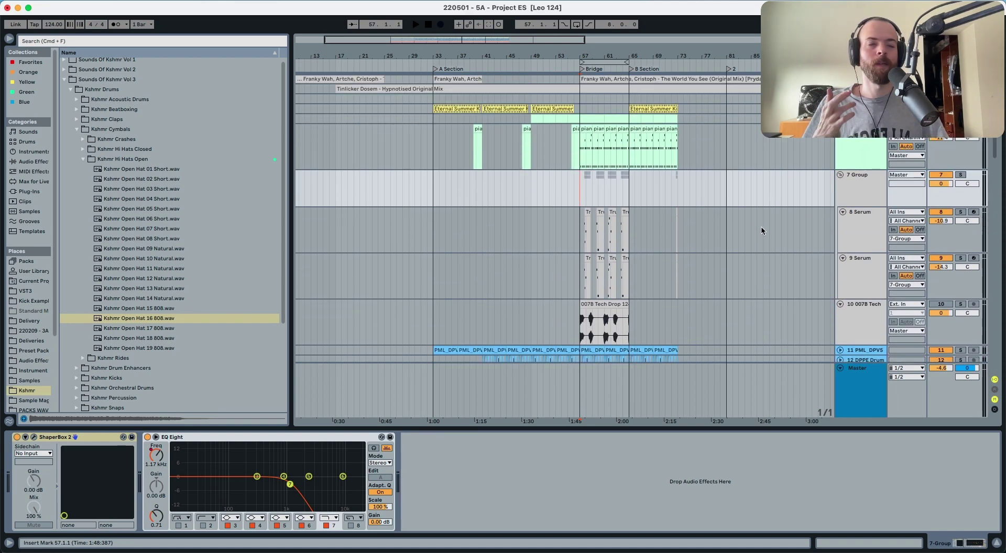
click(581, 198)
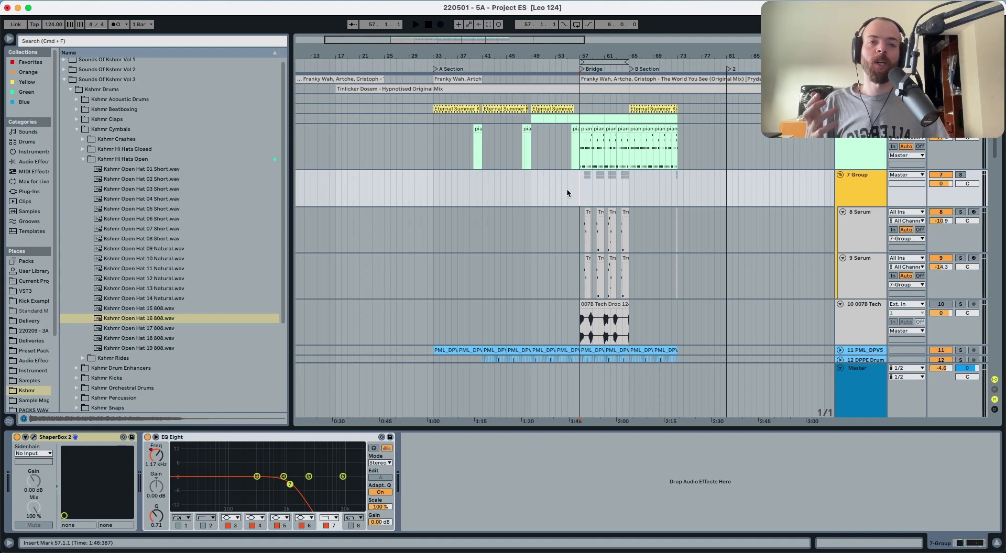
scroll(567, 190, down, 10)
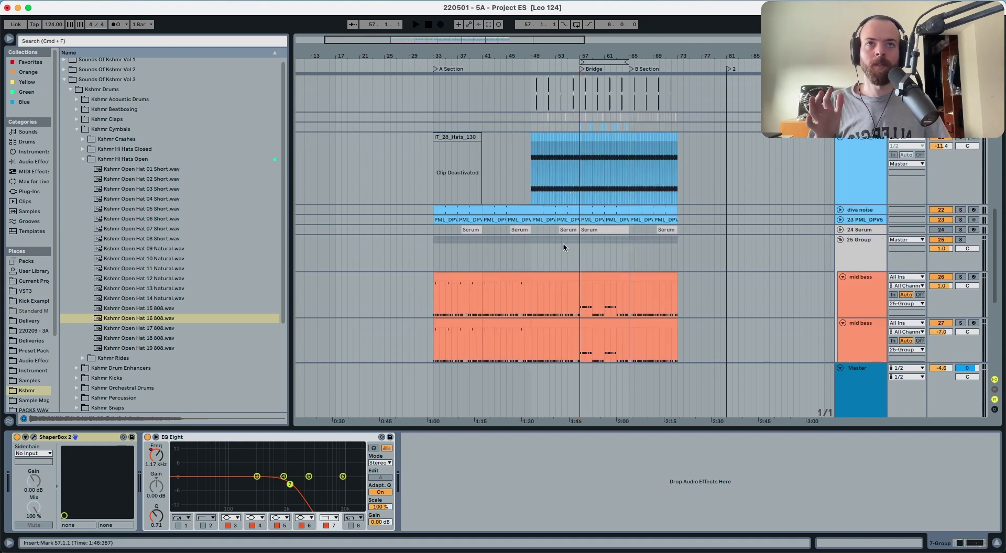
scroll(563, 246, left, 1)
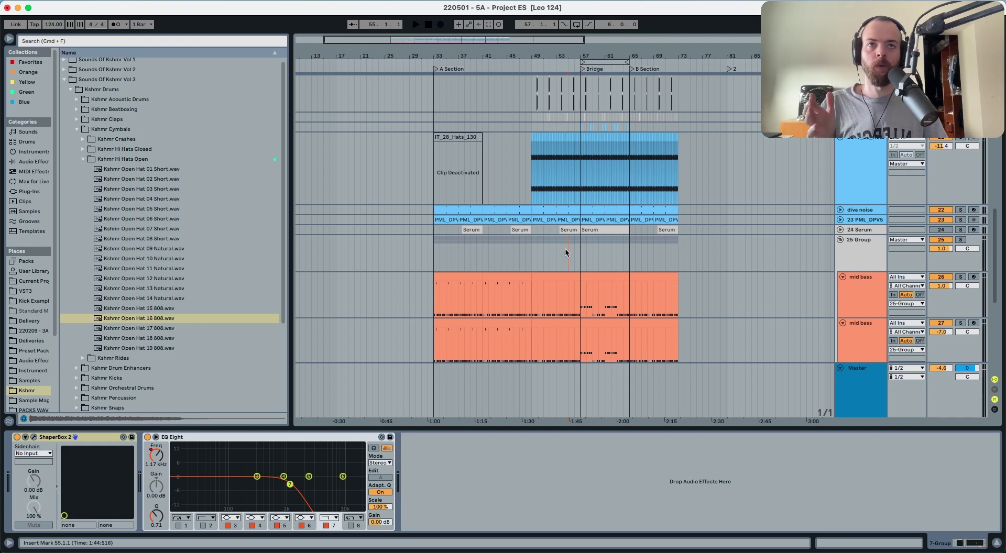
click(565, 249)
drag(567, 249, 629, 249)
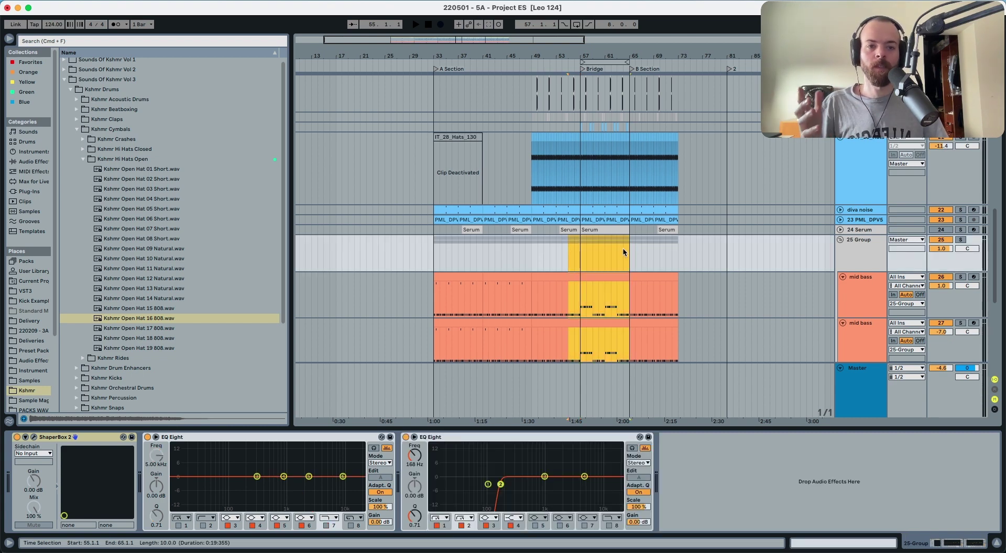
Add a new audio track below the Ves2 Fx Impact track.
scroll(845, 275, down, 8)
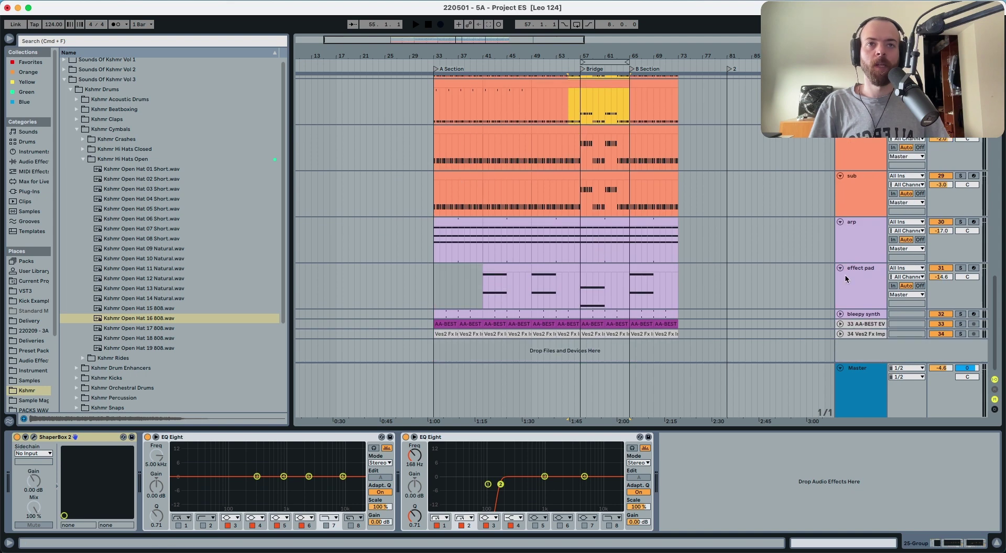
click(866, 335)
key(super+t)
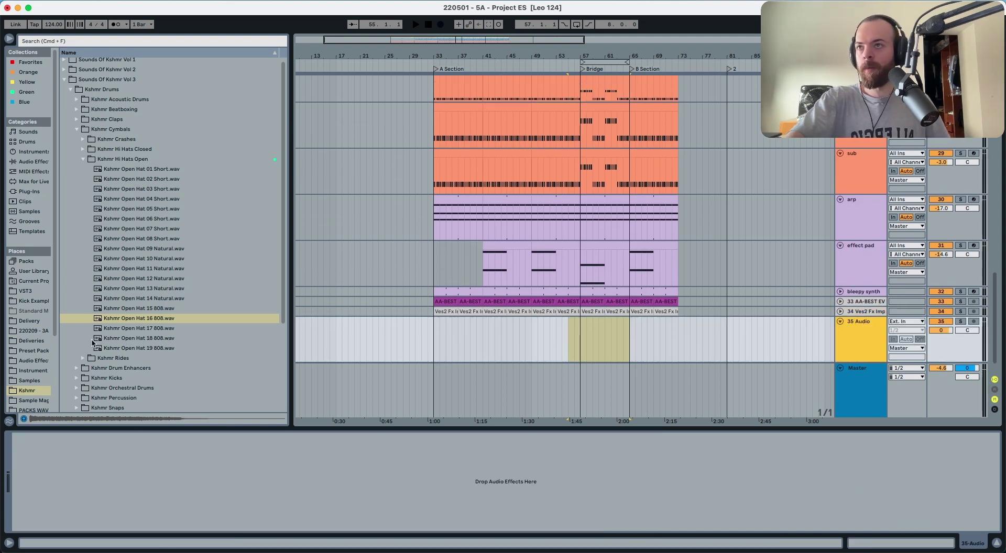
Search the Kshmr library for "sweep" and open the Kshmr Impacts 01 Main folder in Kshmr Fx Elements.
click(120, 162)
click(60, 42)
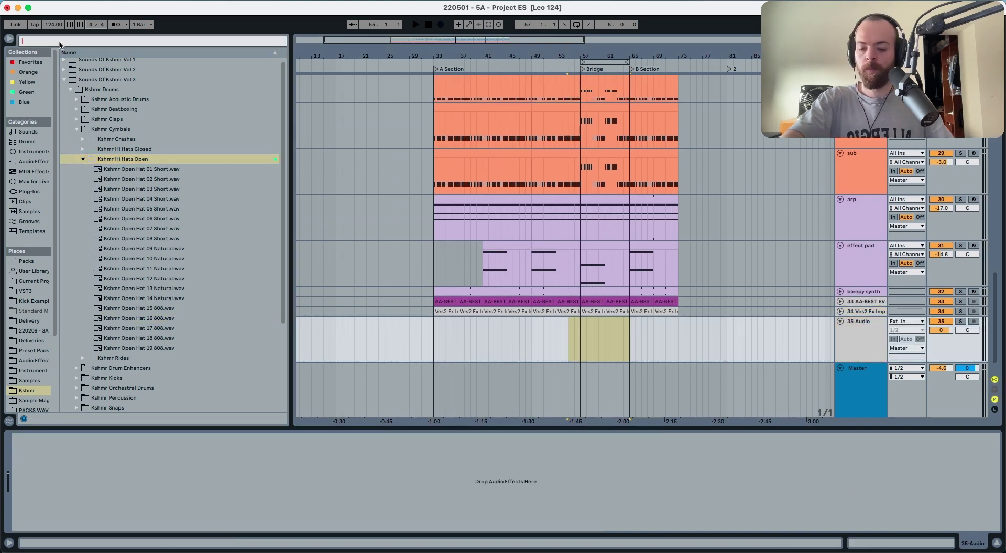
text(sweep)
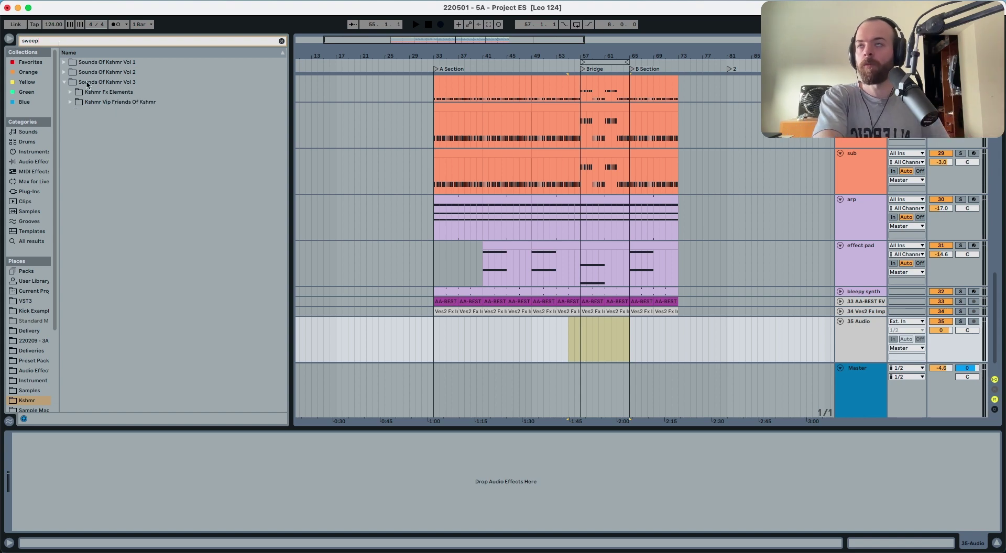
click(99, 92)
key(Right)
key(Down)
key(Down)
key(Right)
key(Down)
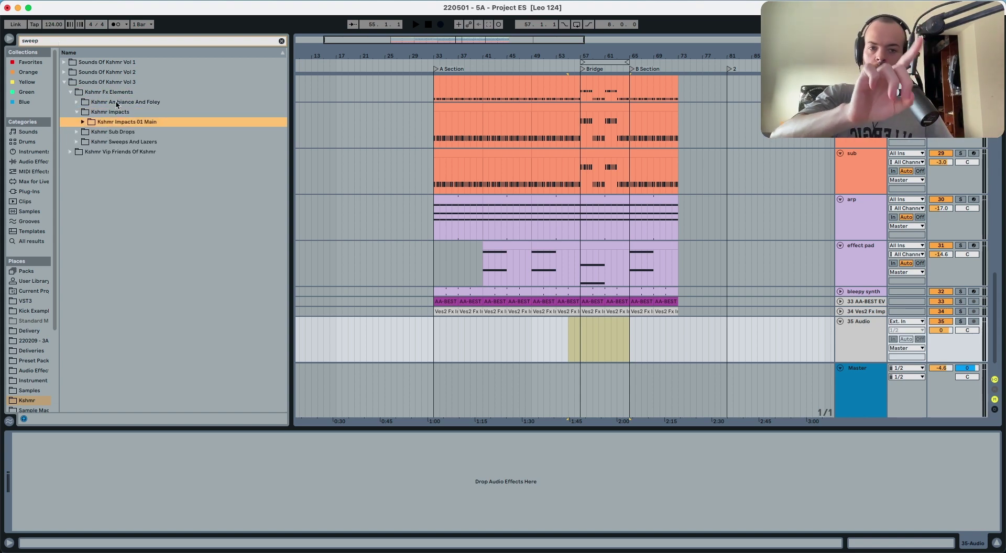
key(Right)
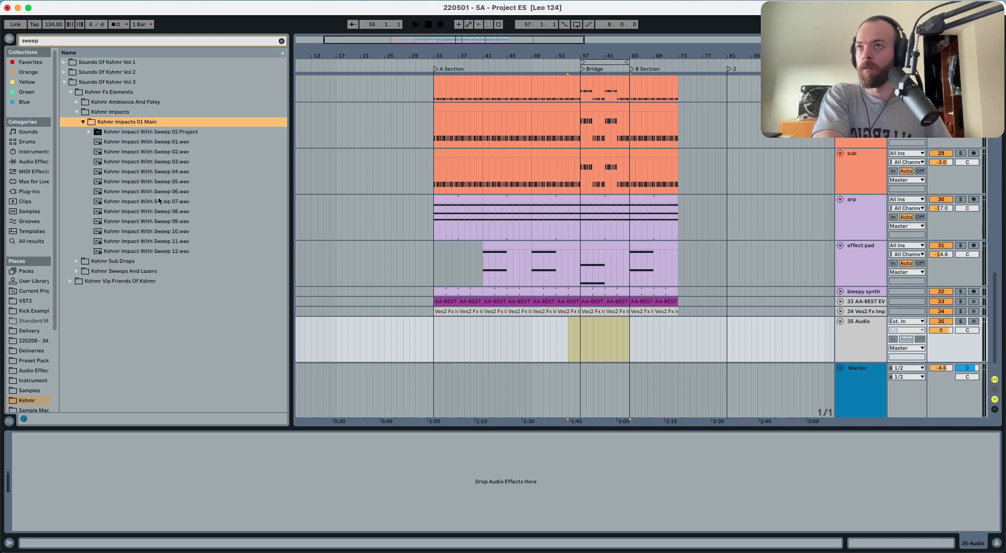
Place Kshmr Impact With Sweep 05.wav on the new audio track, shifted earlier so its peak lands on the Bridge start at bar 57.
click(151, 183)
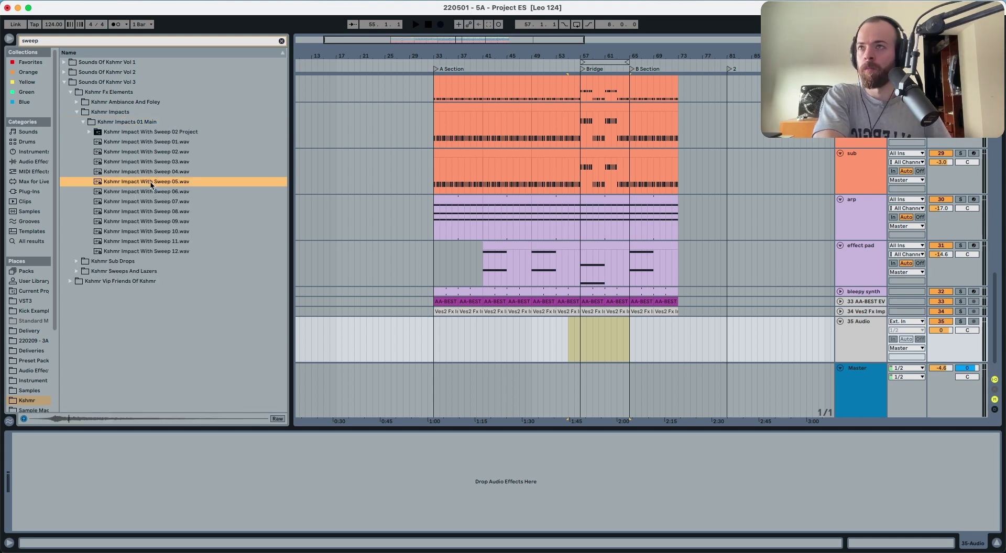
drag(150, 183, 582, 324)
drag(580, 55, 579, 60)
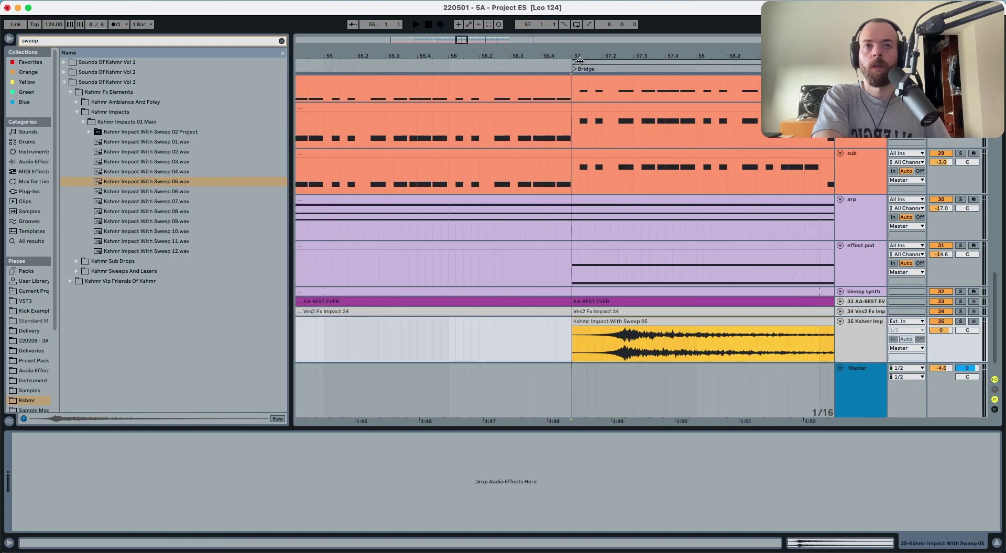
drag(633, 322, 583, 329)
Set the impact sweep track's volume to -14.8 dB during playback and replay the transition into the Bridge.
click(507, 339)
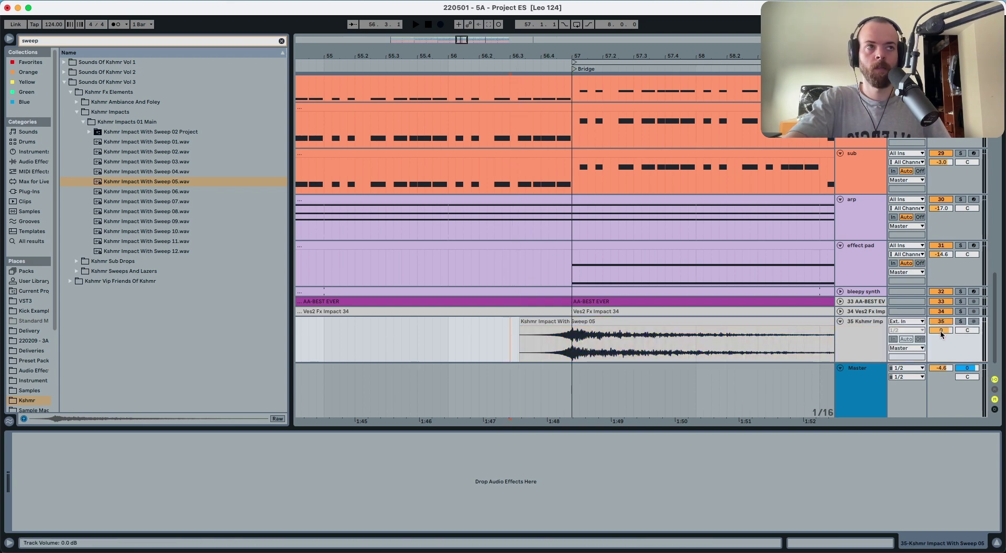
key(space)
drag(942, 334, 942, 362)
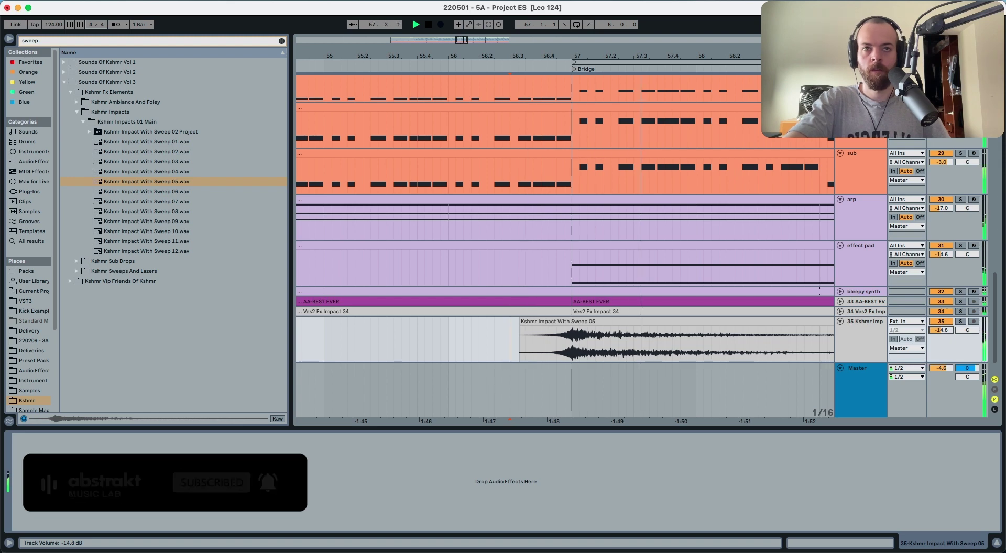
drag(538, 56, 540, 16)
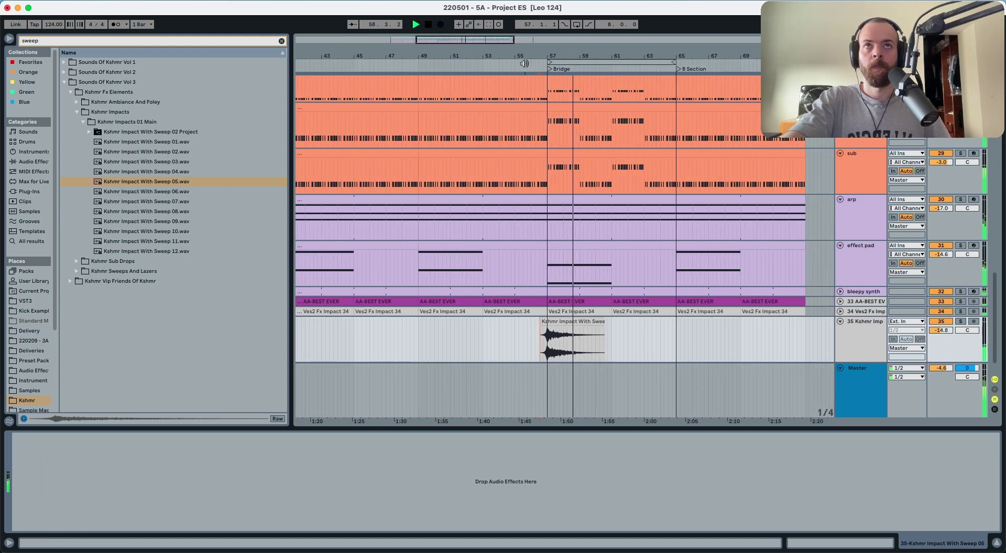
click(524, 63)
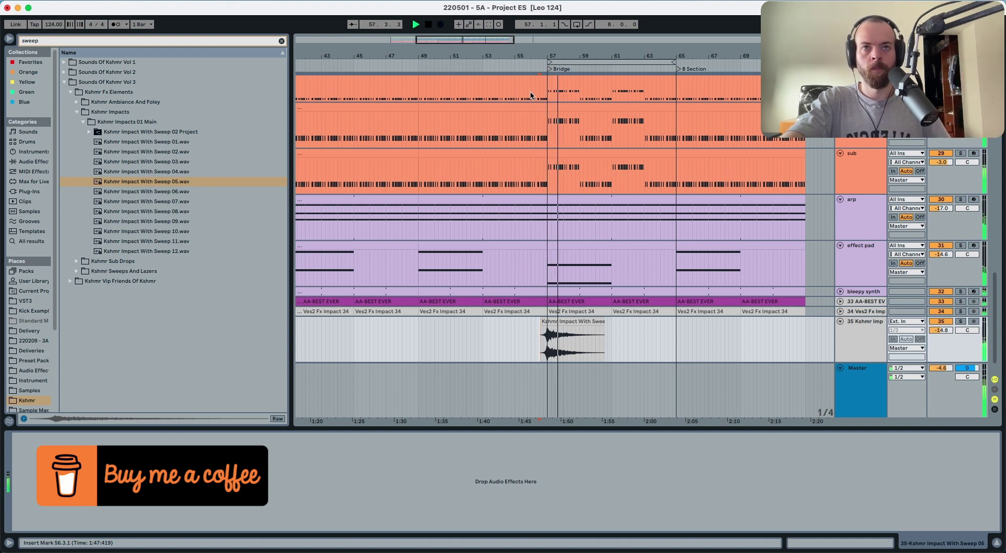
key(space)
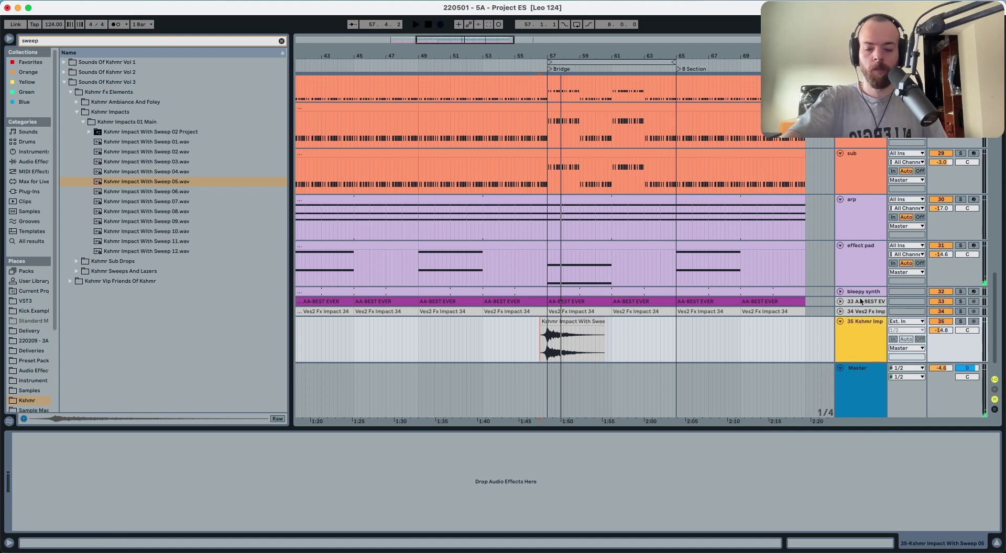
Add another audio track below the impact sweep track and search the Kshmr library for "snare".
key(super+t)
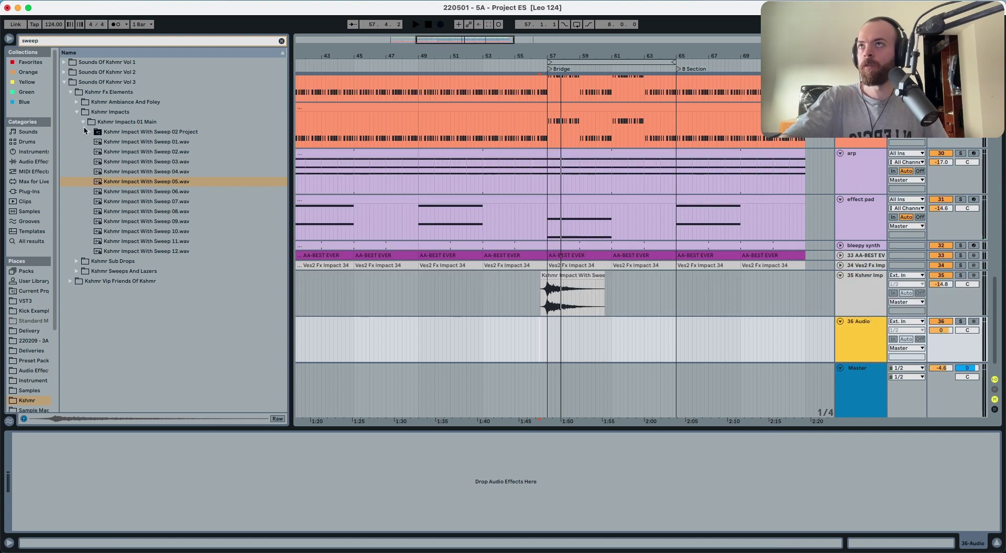
click(65, 42)
text(snare)
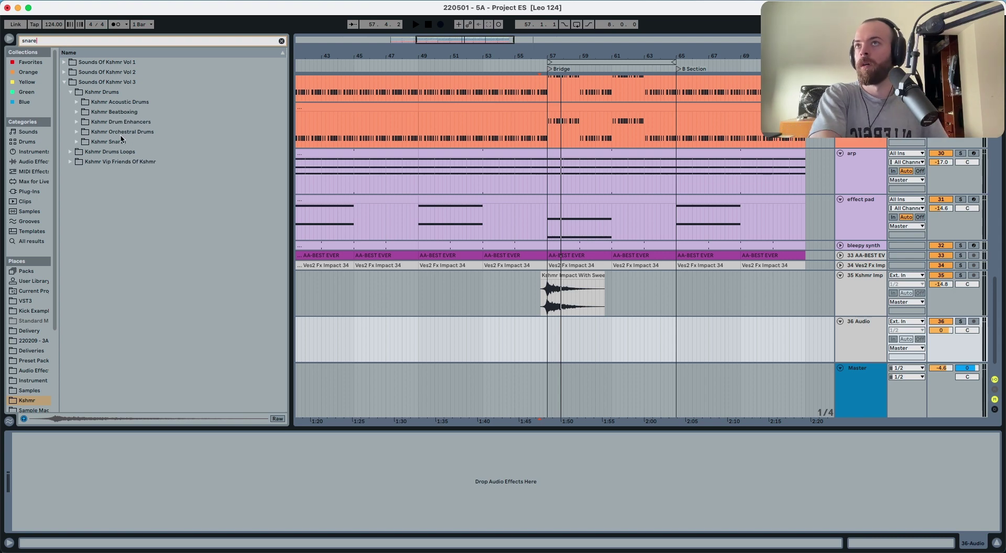
Open the Kshmr Snares folder and audition samples in its Kshmr Hard Snares subfolder.
double_click(120, 141)
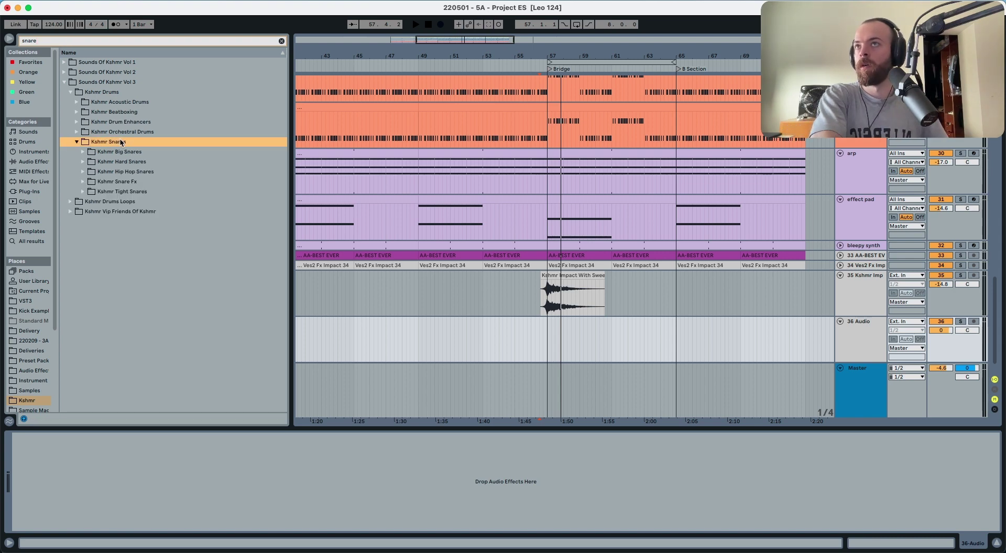
key(Down)
key(Down)
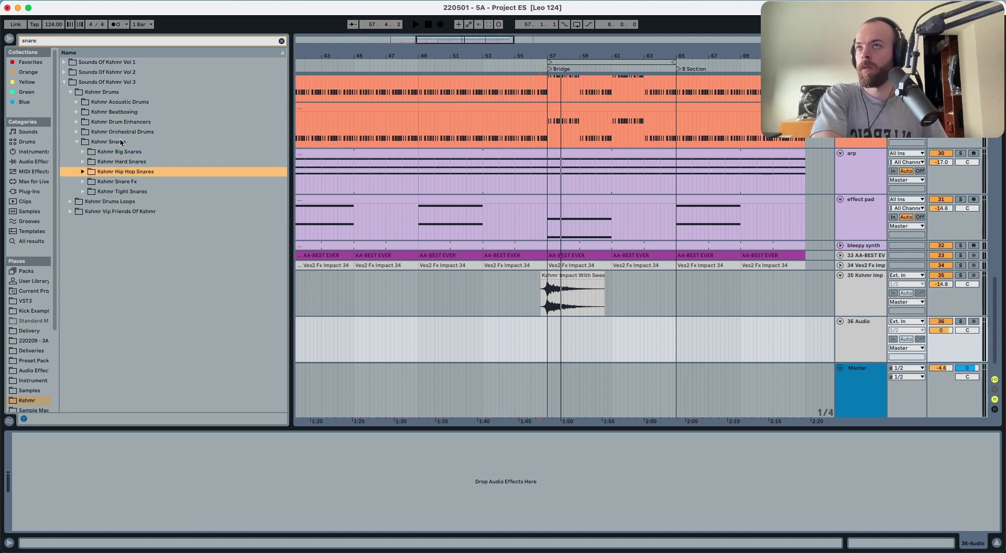
key(Right)
key(Down)
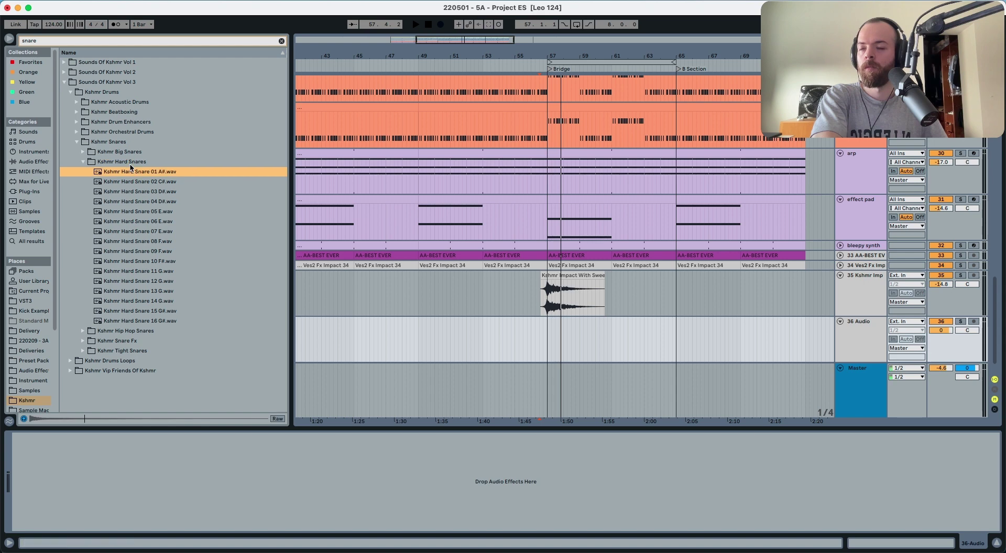
key(Down)
Open the Kshmr Tight Snares subfolder and audition its samples down to Kshmr Tight Snare 05 A.wav.
key(Left)
key(Left)
key(Down)
key(Down)
key(Down)
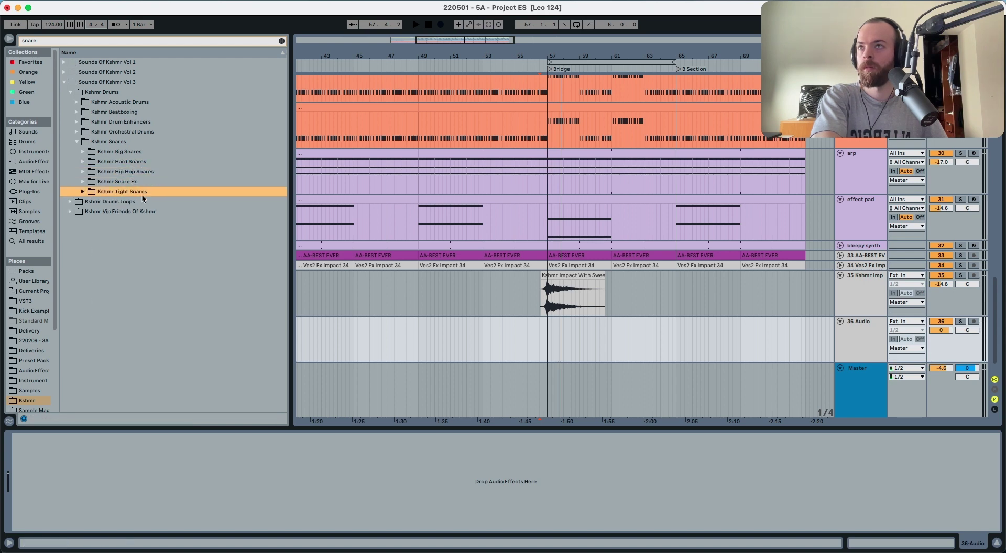
key(Right)
key(Down)
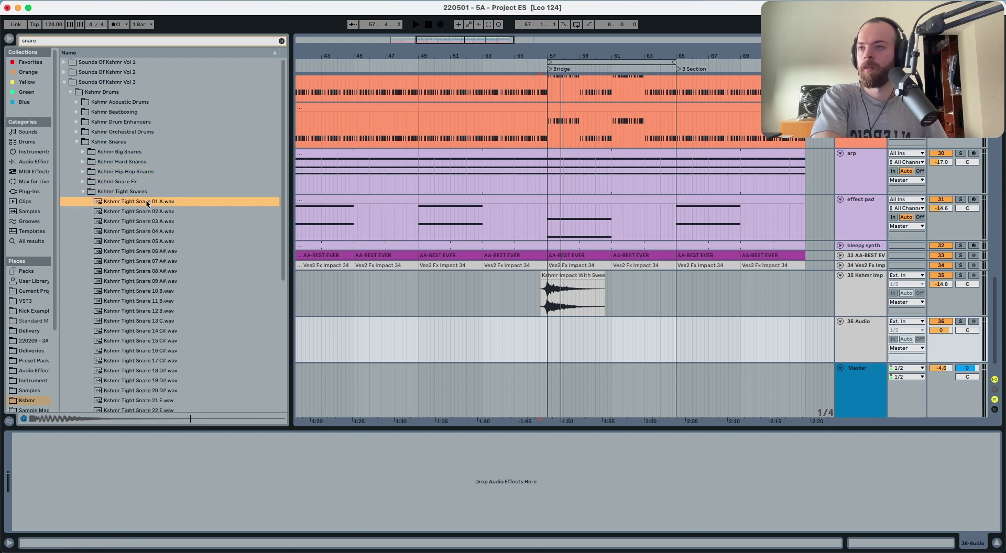
click(145, 214)
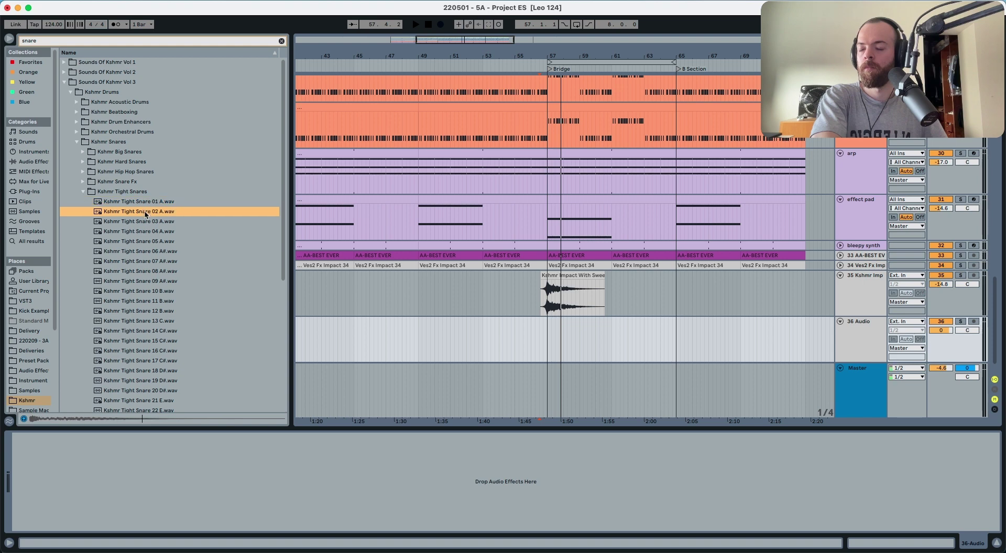
key(Down)
key(Down)
key(Down)
key(Down)
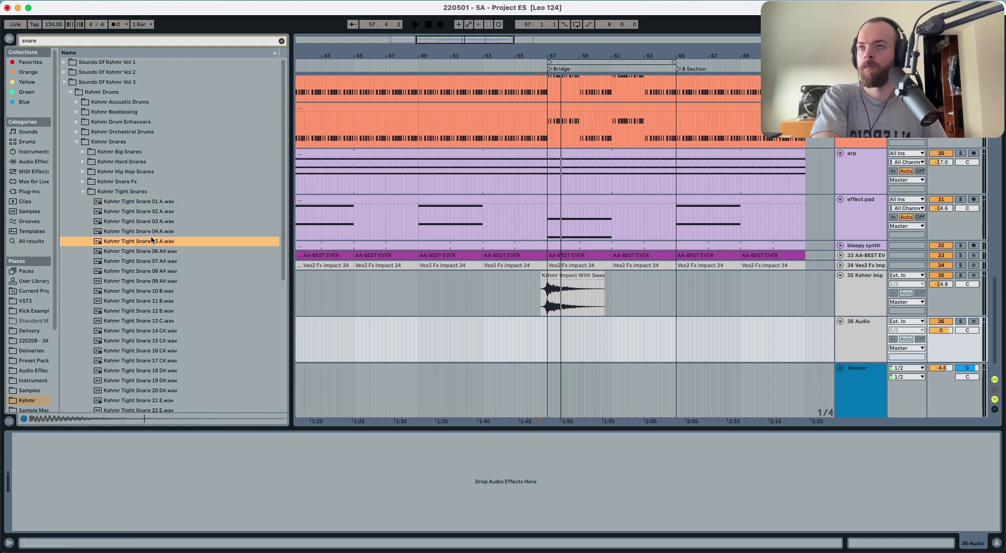
click(154, 241)
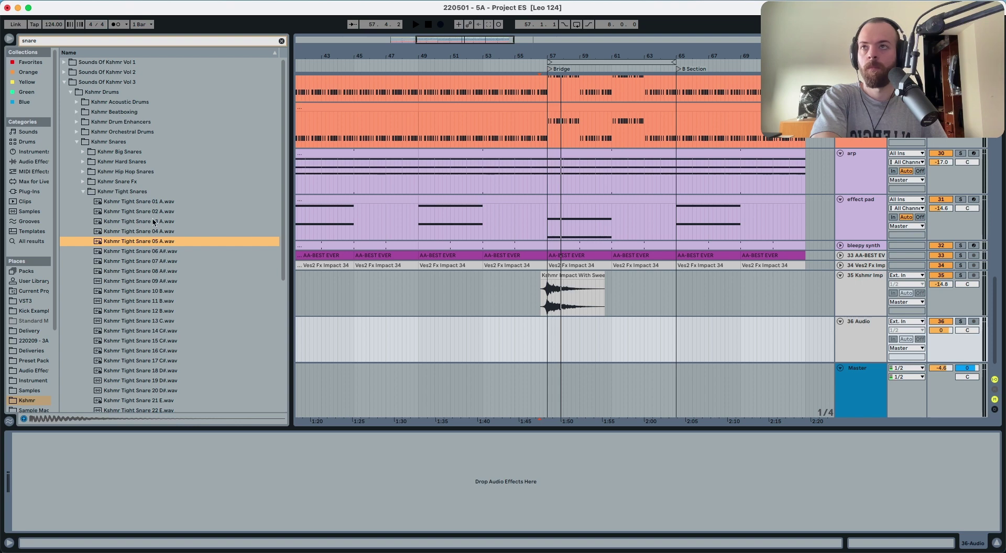
Place Kshmr Tight Snare 05 A.wav on the empty audio track at bar 57 and repeat it on eighth notes for four hits.
drag(153, 243, 547, 338)
drag(548, 56, 534, 153)
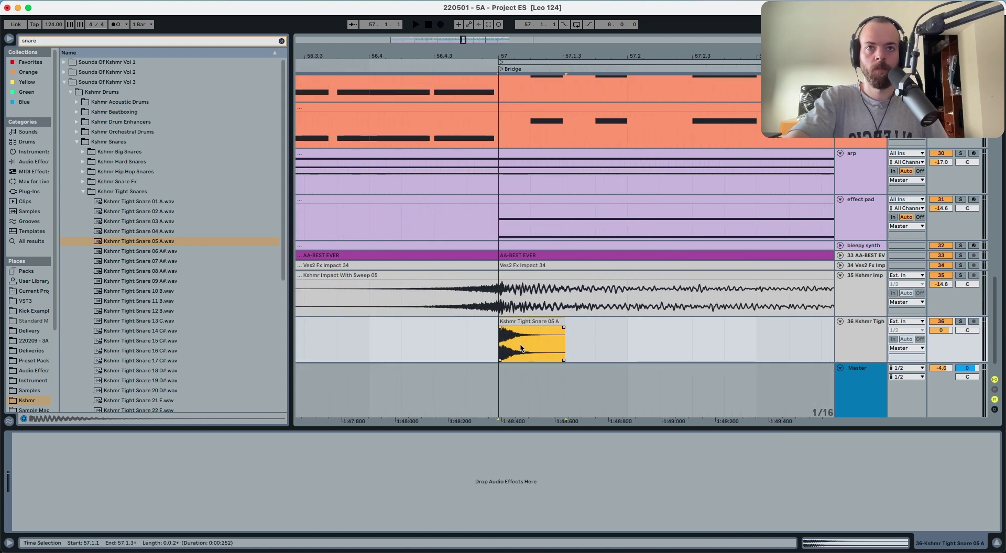
drag(506, 346, 548, 346)
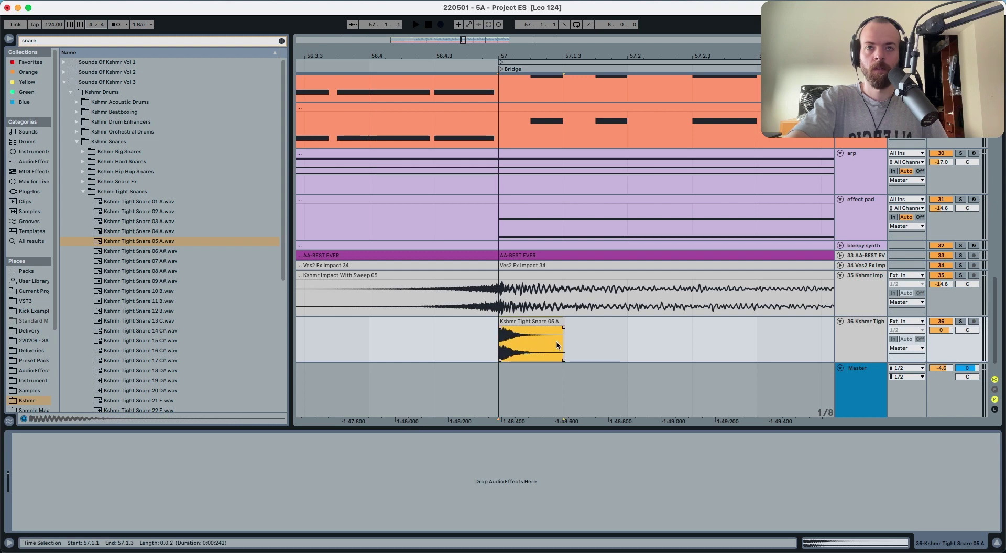
key(super+d)
key(super+d)
key(super+d)
Solo the snare track and set its volume to -24.2 dB during playback.
click(427, 338)
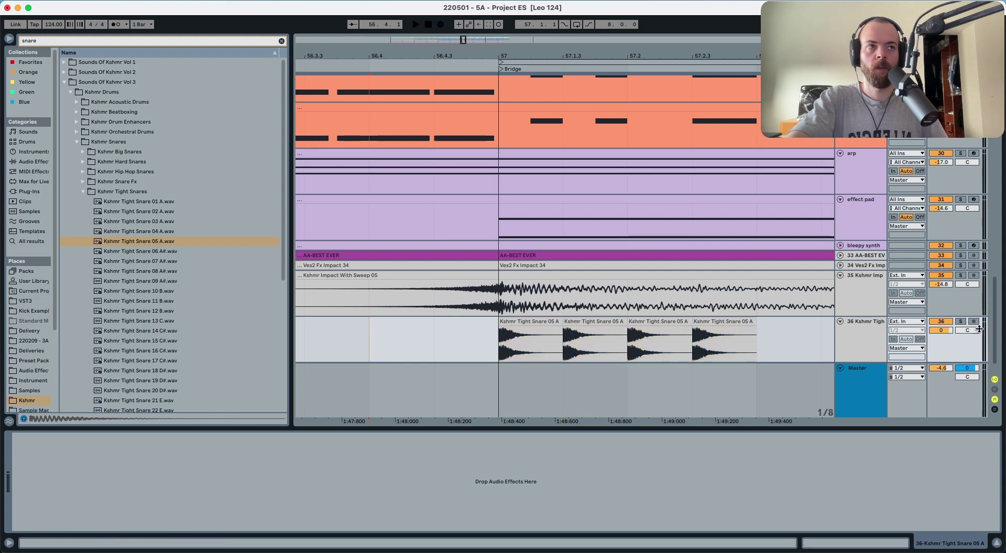
click(960, 321)
key(space)
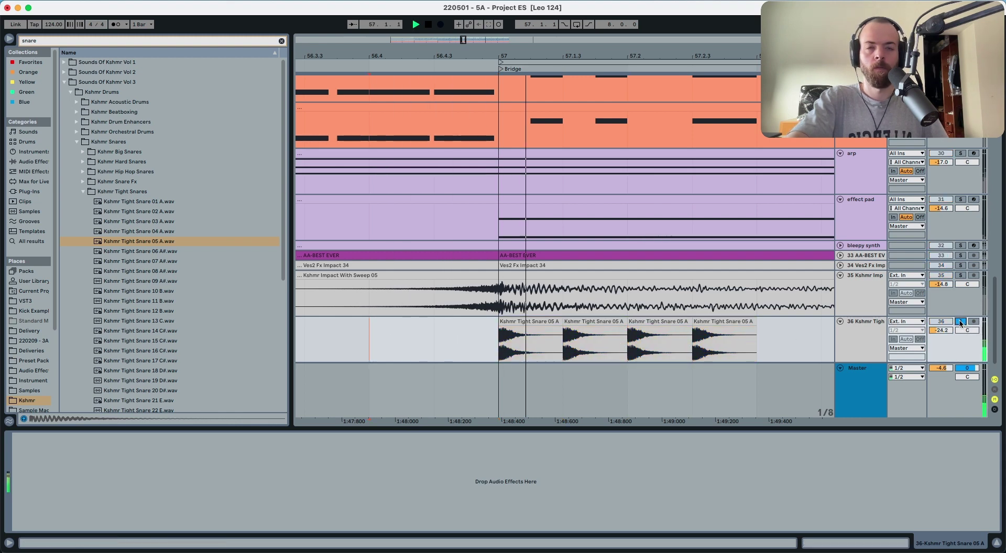
drag(530, 350, 503, 352)
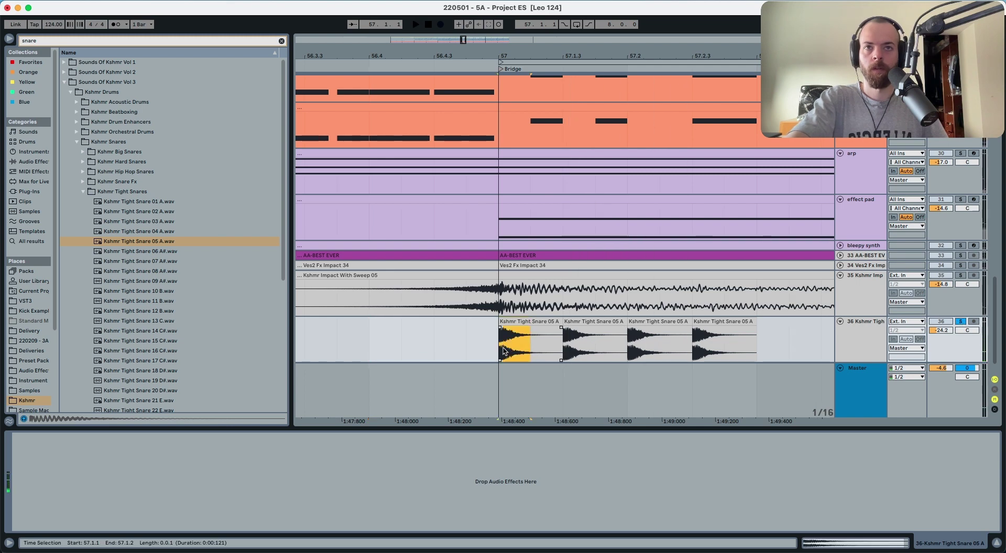
key(super+d)
key(super+d)
key(super+z)
key(super+z)
Duplicate the first sixteenth note of the snare clip into ten consecutive hits from bar 57 and play the roll.
click(528, 351)
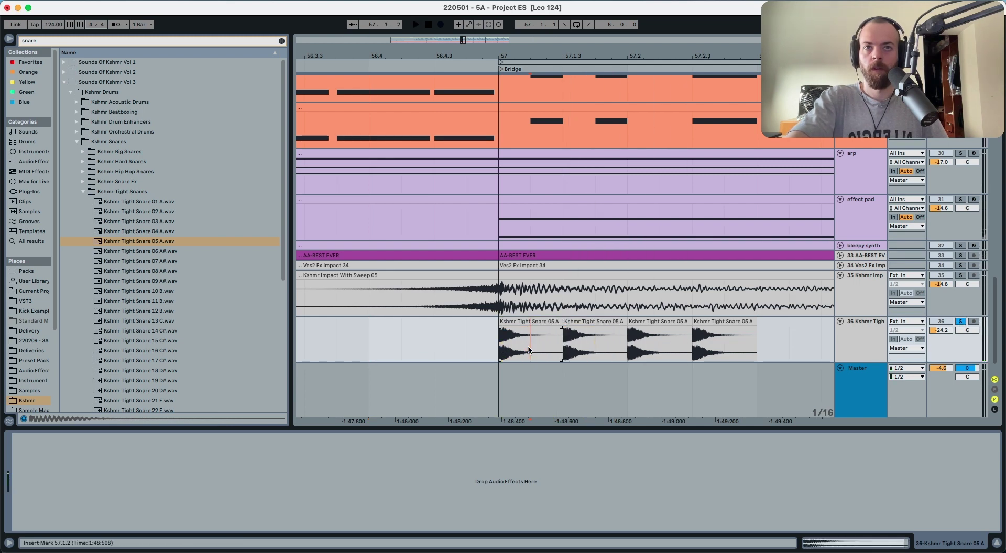
key(super+d)
key(super+d)
key(super+d)
key(super+d)
key(super+d)
key(super+d)
key(super+d)
key(super+d)
key(super+d)
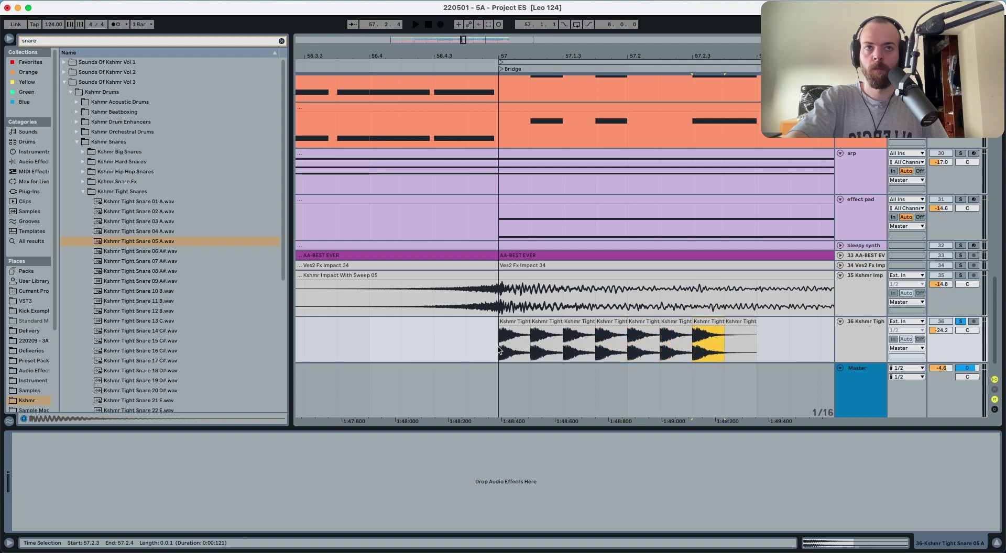
click(504, 323)
key(space)
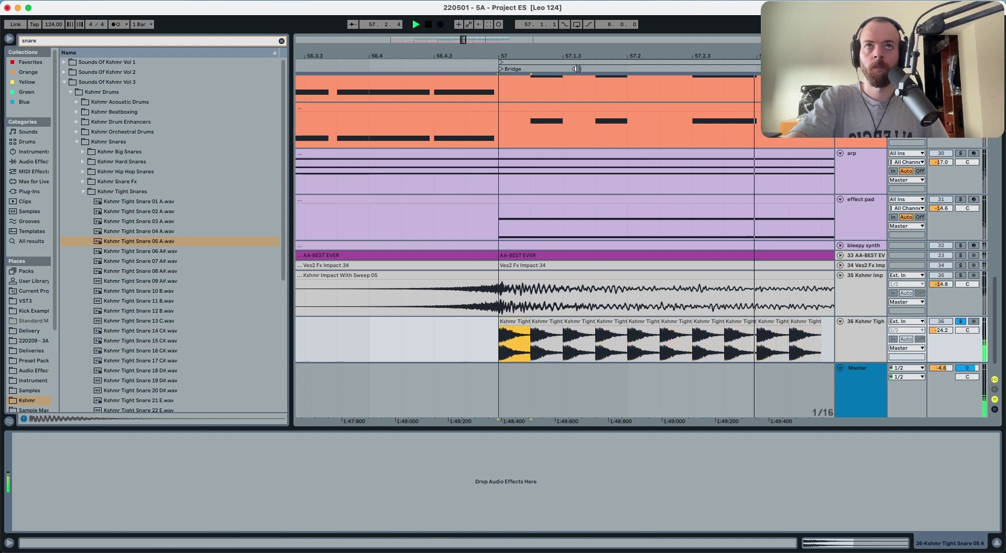
Duplicate a half-bar block of sixteenth-note snares repeatedly so the roll fills the Bridge up to bar 65.
key(minus)
key(space)
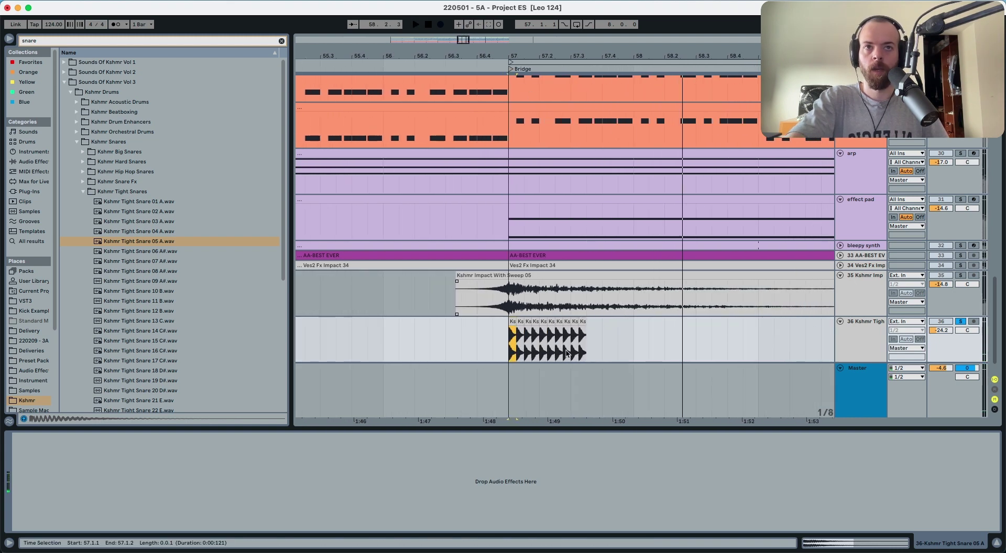
click(571, 355)
key(super+d)
key(super+d)
key(super+d)
key(super+d)
key(super+d)
key(super+d)
key(super+d)
key(super+d)
key(super+d)
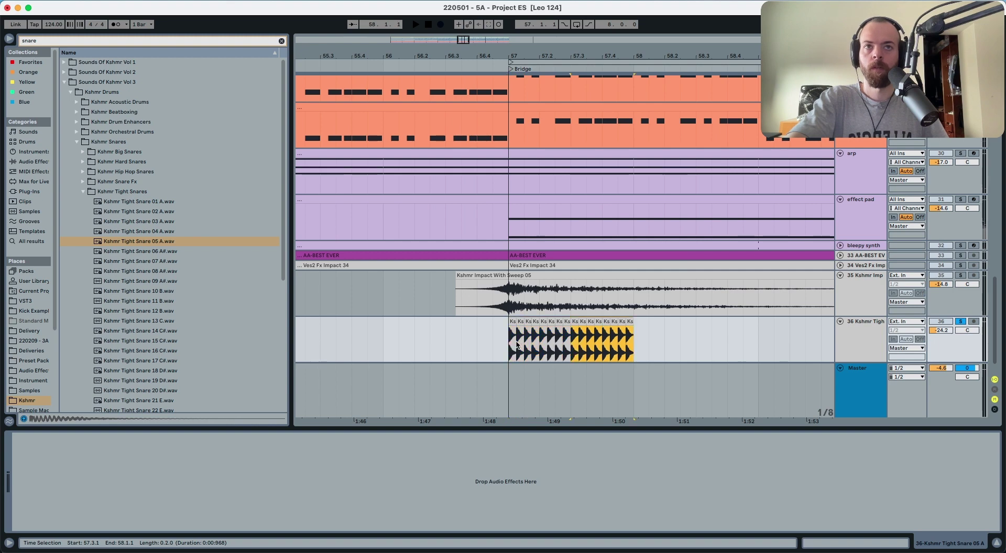
key(super+d)
key(super+d)
key(super+d)
key(super+d)
key(super+d)
key(super+d)
key(super+d)
key(super+d)
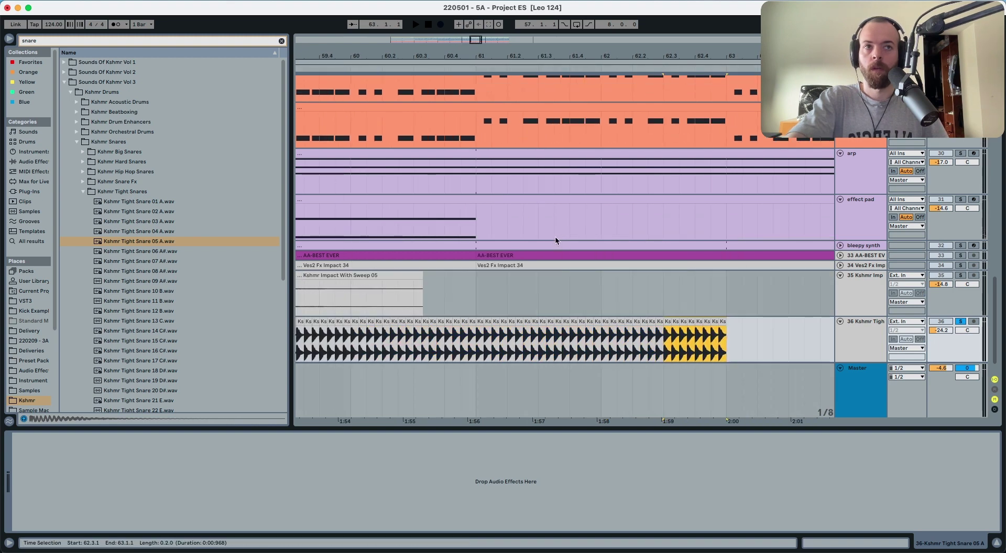
key(super+z)
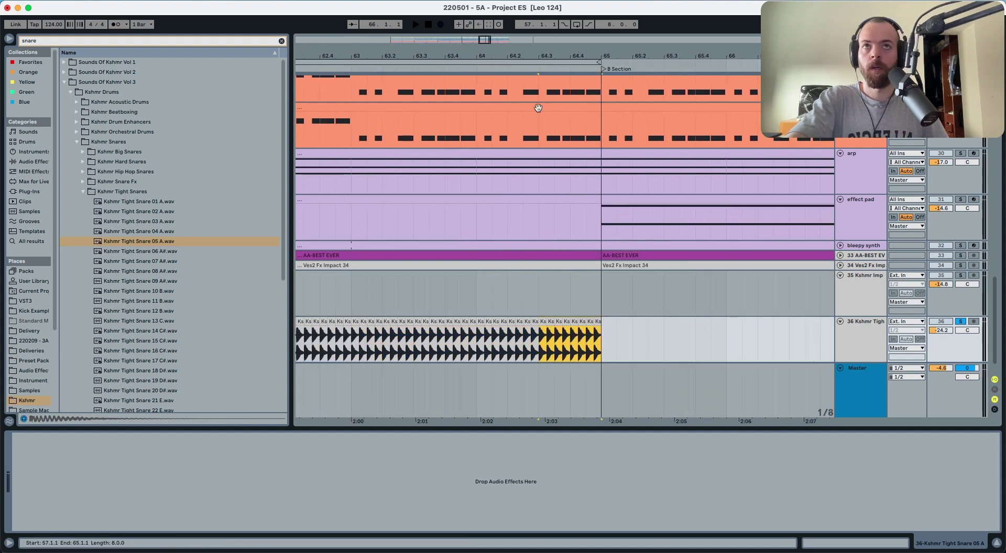
Unsolo the snare track and set its volume to -23.2 dB while playing the Bridge in the full mix.
key(minus)
key(minus)
key(minus)
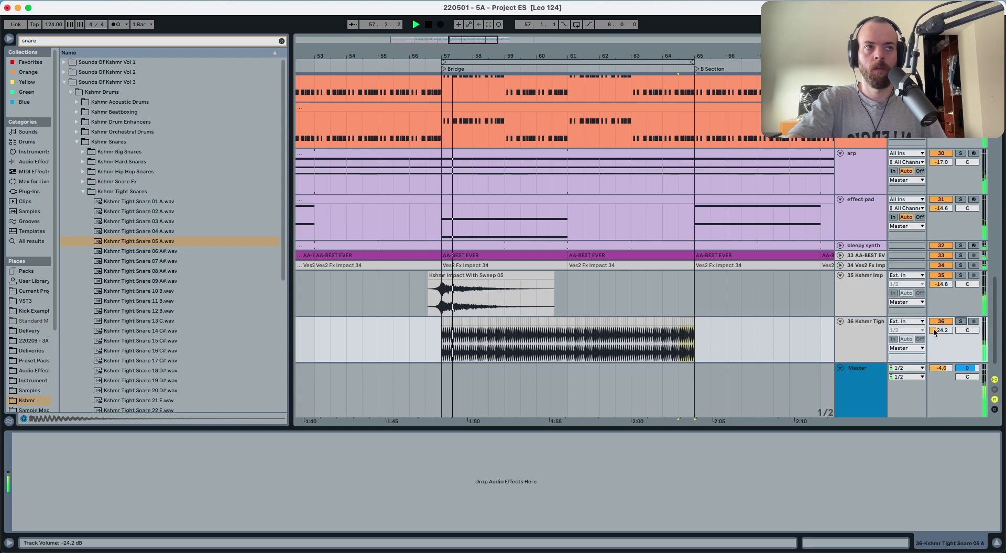
key(Down)
Add EQ Eight to the snare track with the band 1 low cut at 100 Hz and the band 7 high cut enabled.
click(867, 336)
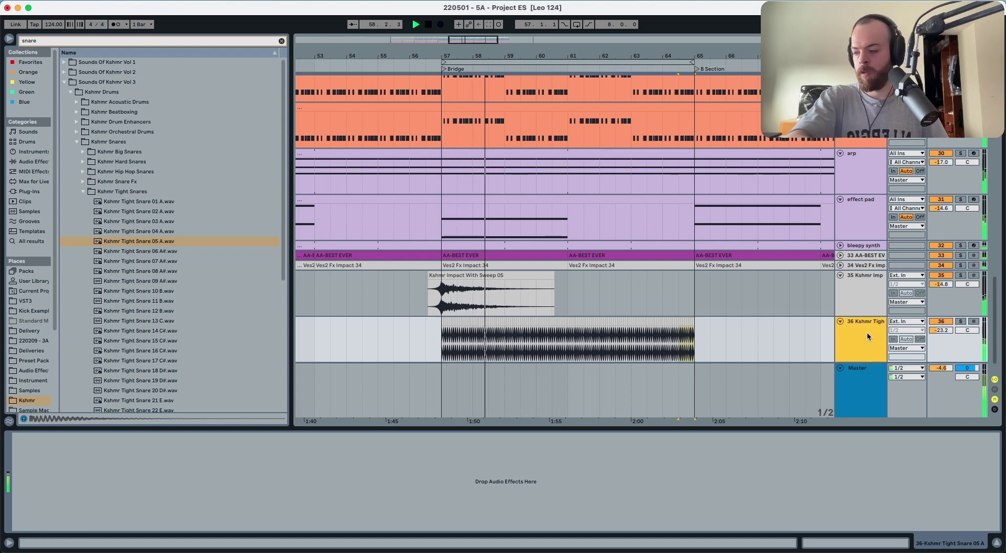
key(alt+e)
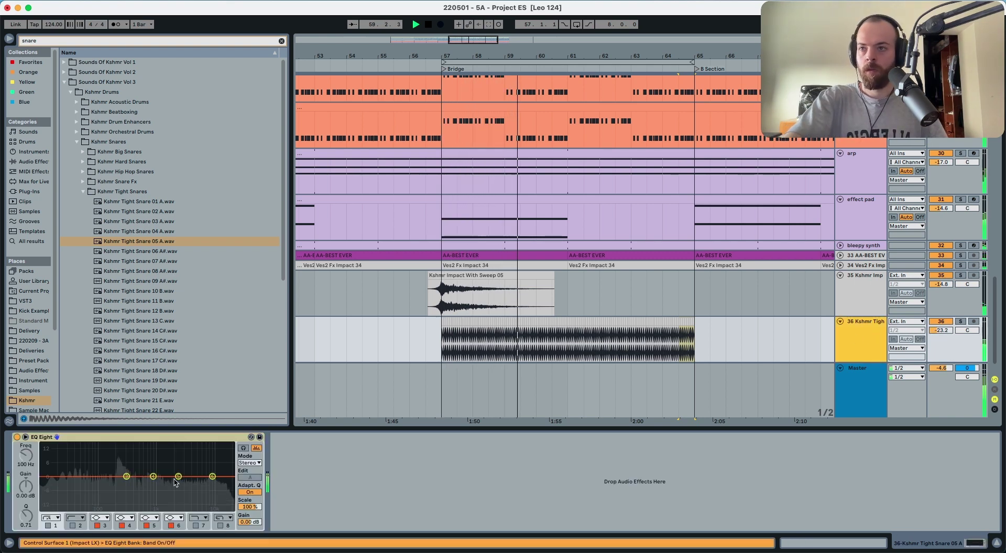
click(48, 526)
key(space)
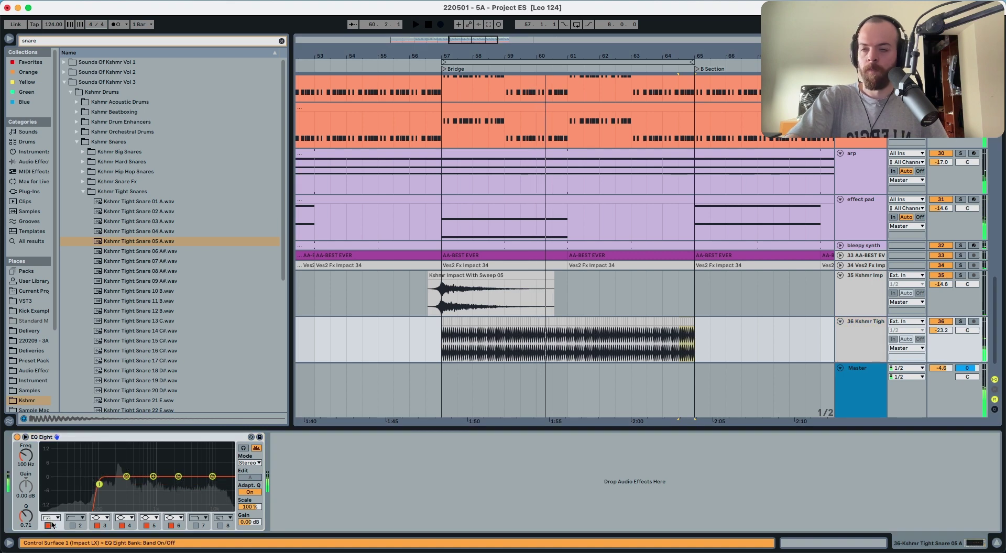
click(195, 526)
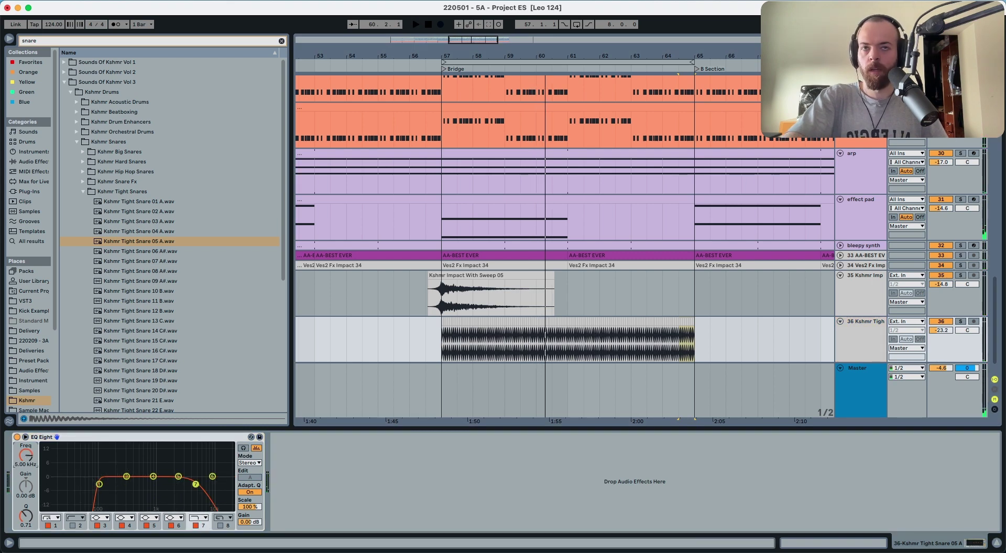
Automate the snare EQ's band 7 frequency to rise from about 658 Hz at bar 57 to 18.4 kHz at bar 65.
key(a)
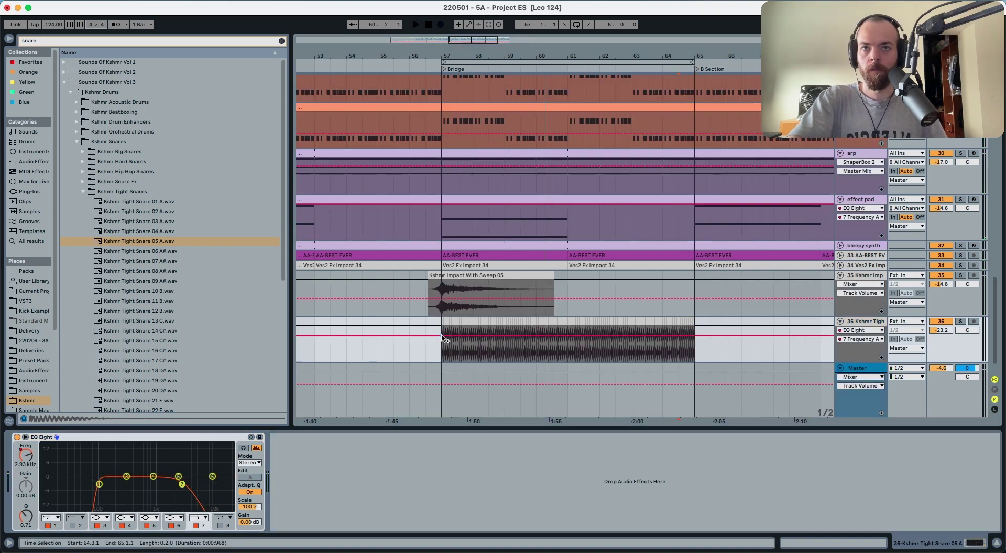
drag(450, 345, 451, 351)
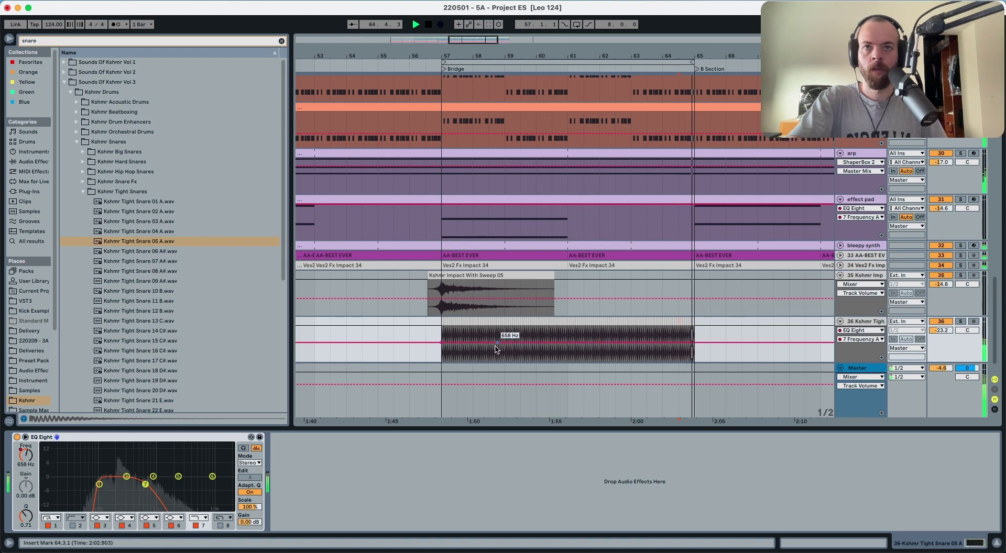
click(440, 359)
drag(681, 343, 695, 331)
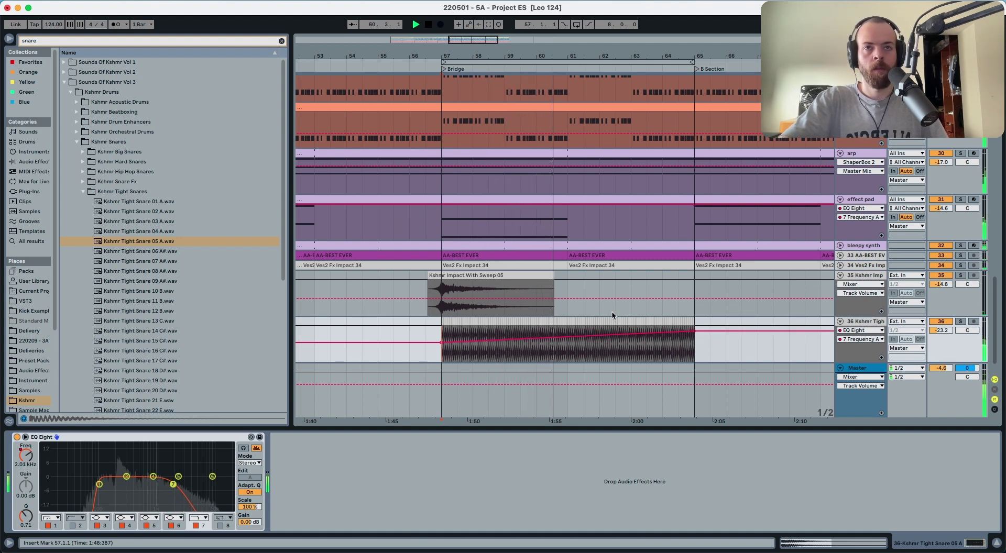
drag(747, 331, 697, 330)
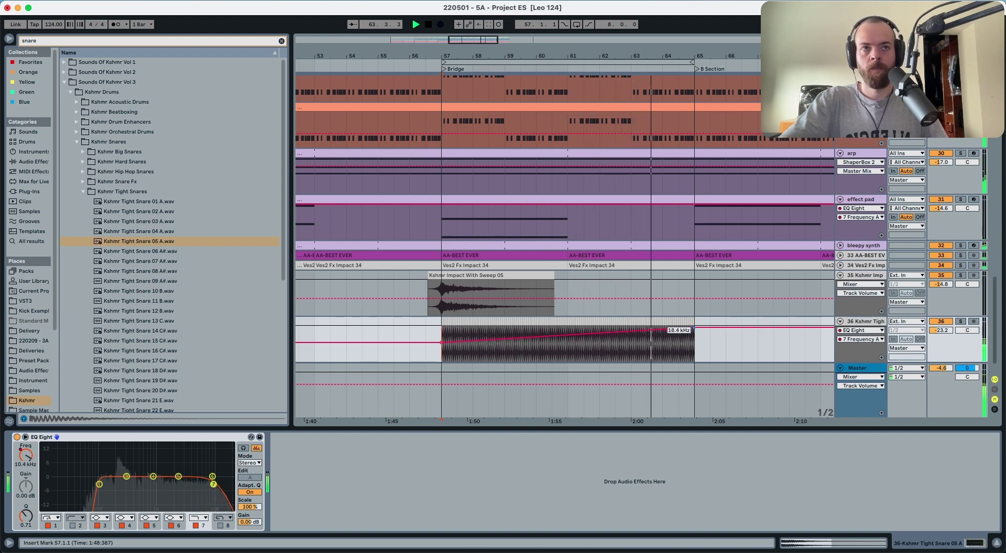
Listen to the transition into the B Section and mark bars 61 to 65 across the mid bass, second octave and sub tracks.
scroll(697, 331, up, 10)
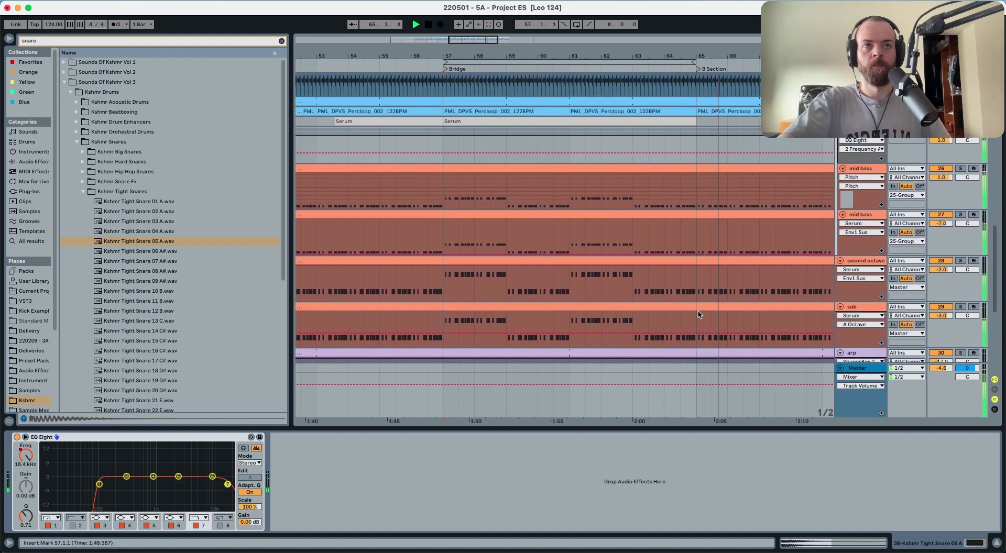
click(697, 272)
key(space)
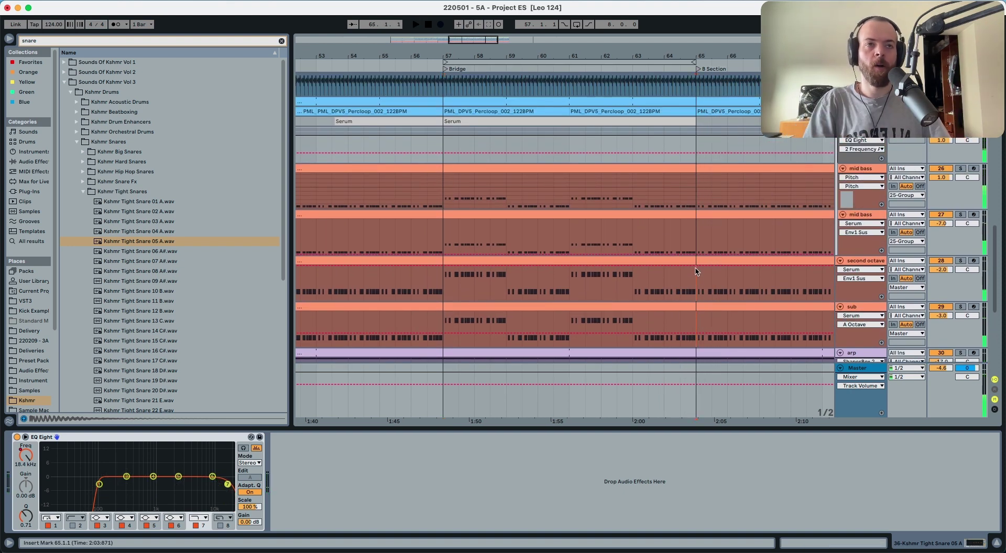
click(696, 159)
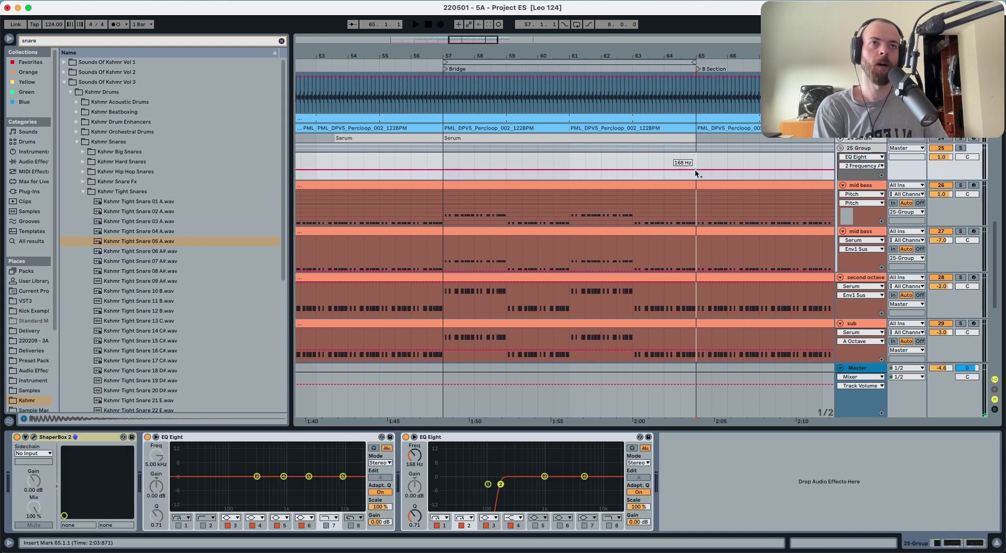
drag(692, 214, 570, 347)
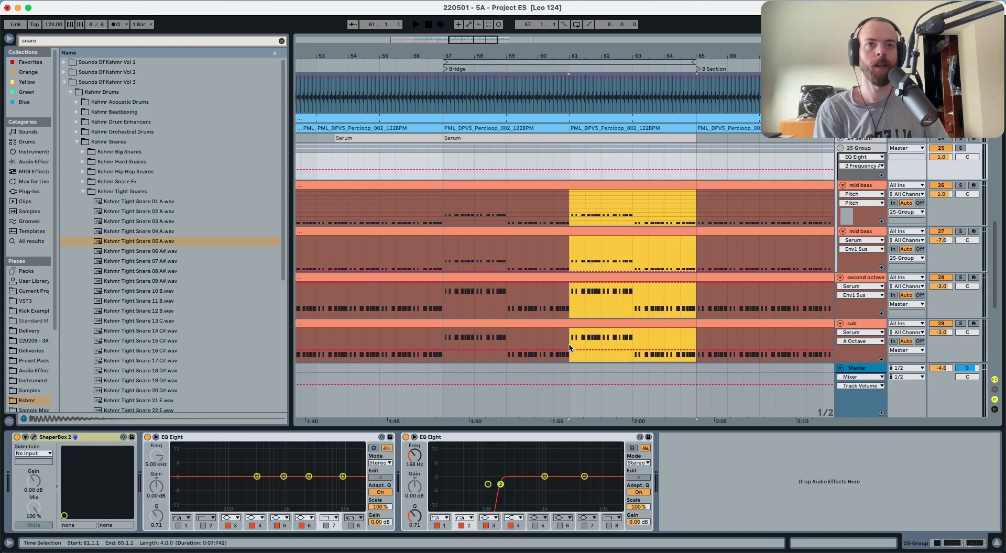
Try the Bridge without the sub clip from bar 57 to 65, play it, and undo the deletion.
scroll(516, 304, down, 2)
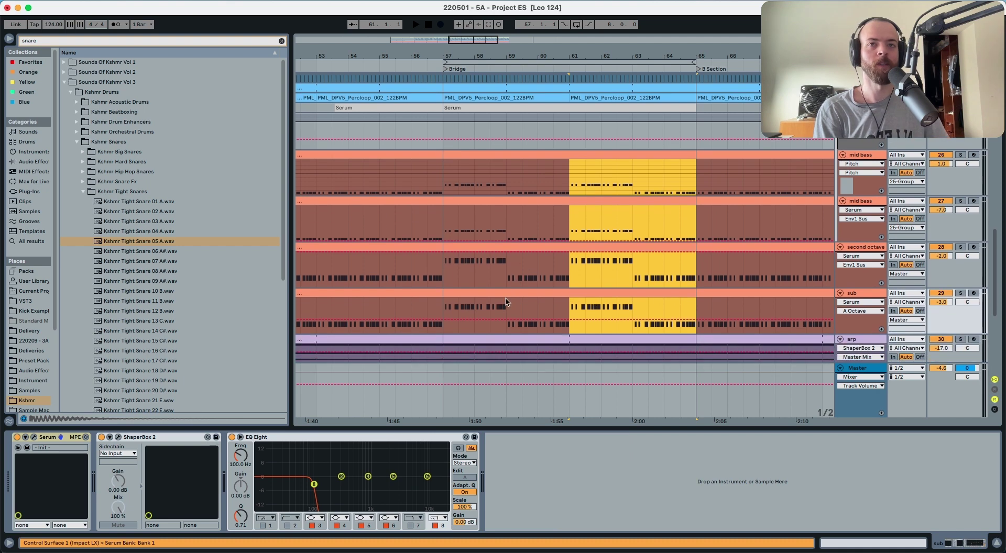
click(493, 297)
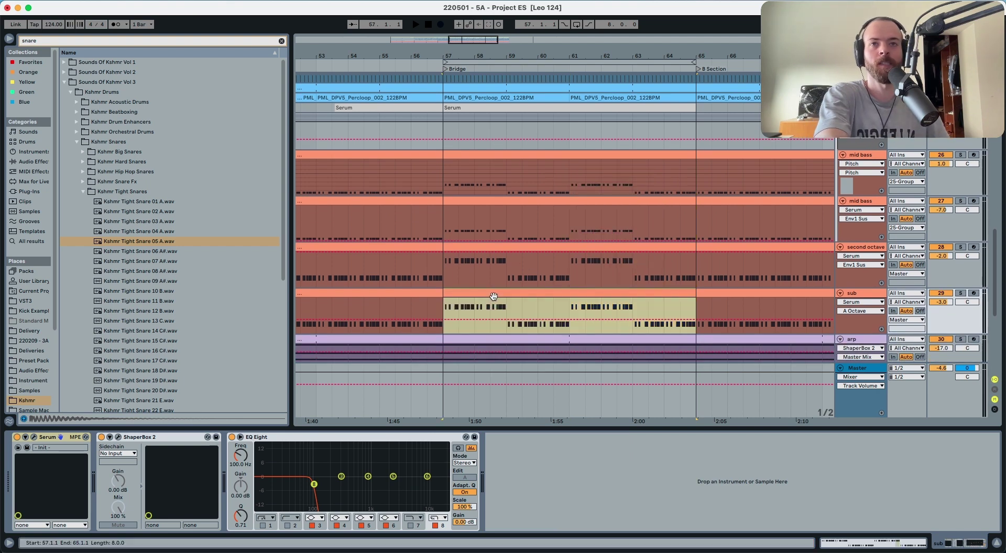
key(Delete)
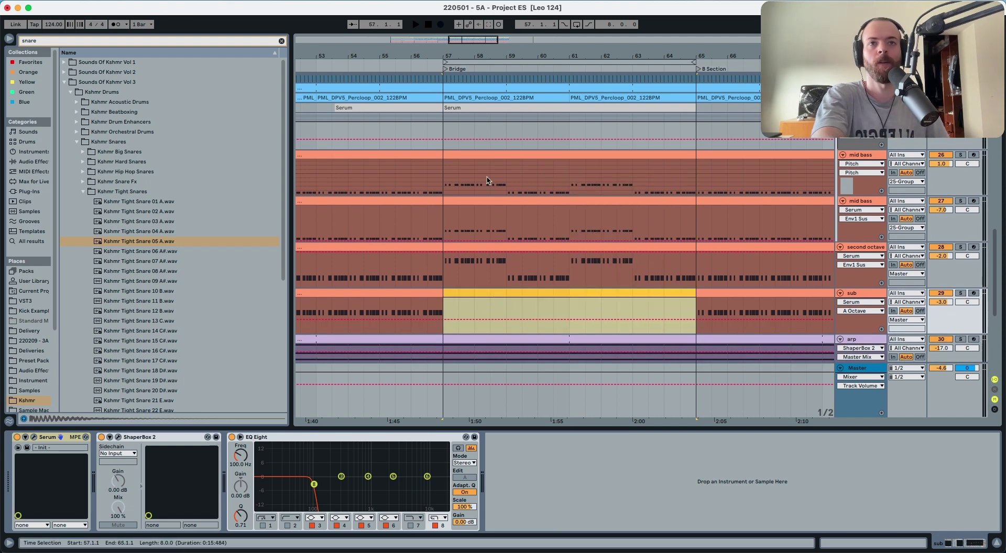
click(412, 67)
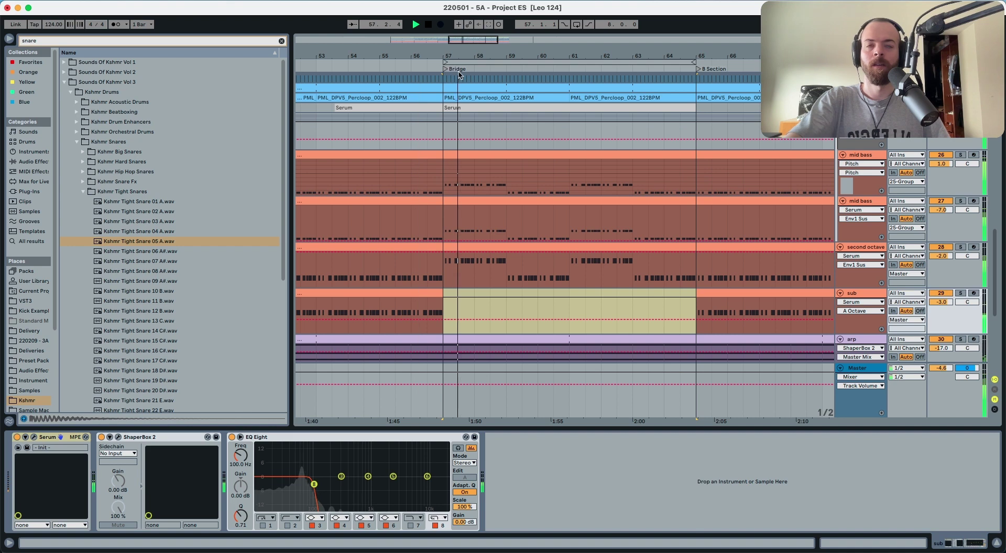
key(super+z)
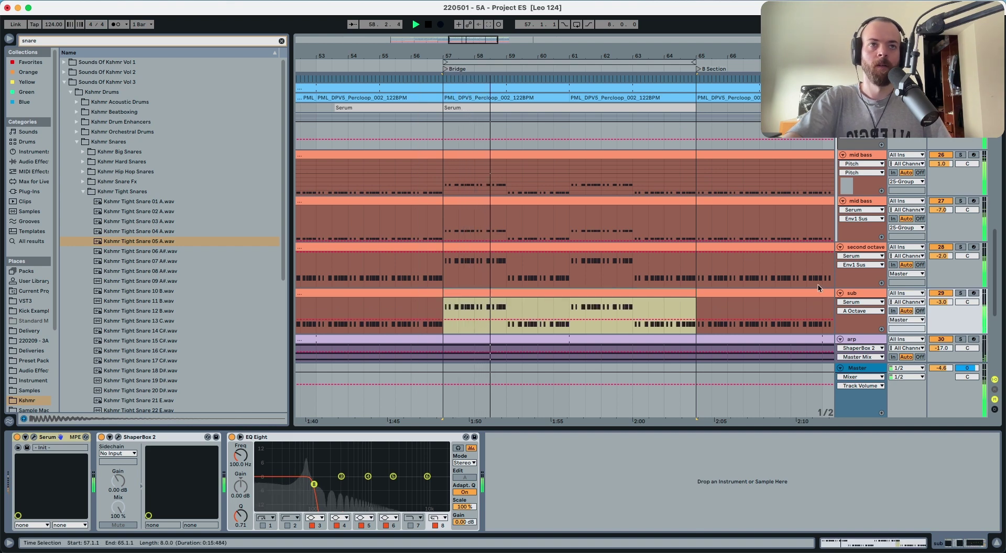
Add a second EQ Eight to the sub track with the band 2 low cut enabled and set to 10 Hz.
key(space)
click(852, 292)
click(541, 481)
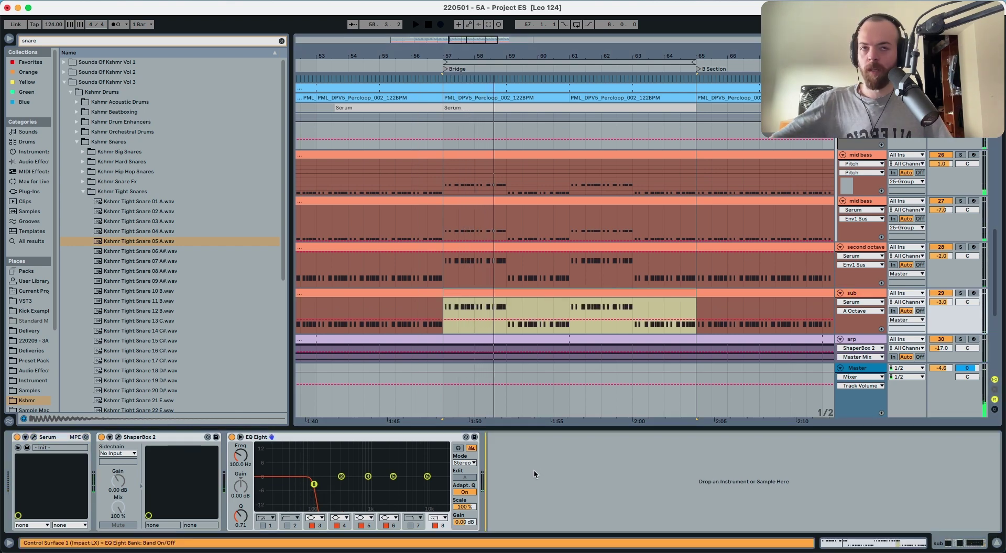
key(super+d)
click(545, 526)
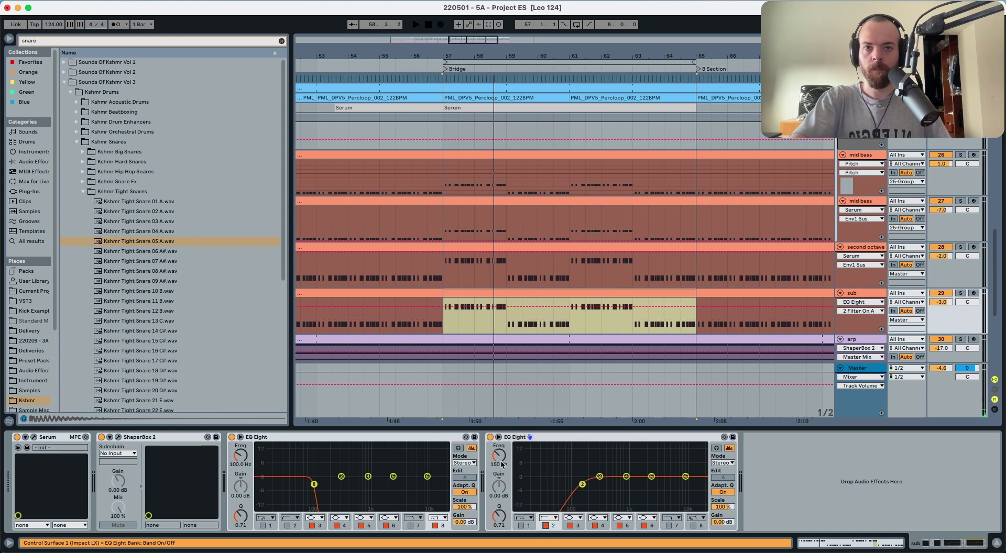
drag(500, 461, 500, 501)
Automate the sub's band 2 frequency to curve up from 10 Hz at bar 61 to about 1.57 kHz at bar 65, dropping back to 10 Hz.
key(a)
key(a)
click(571, 335)
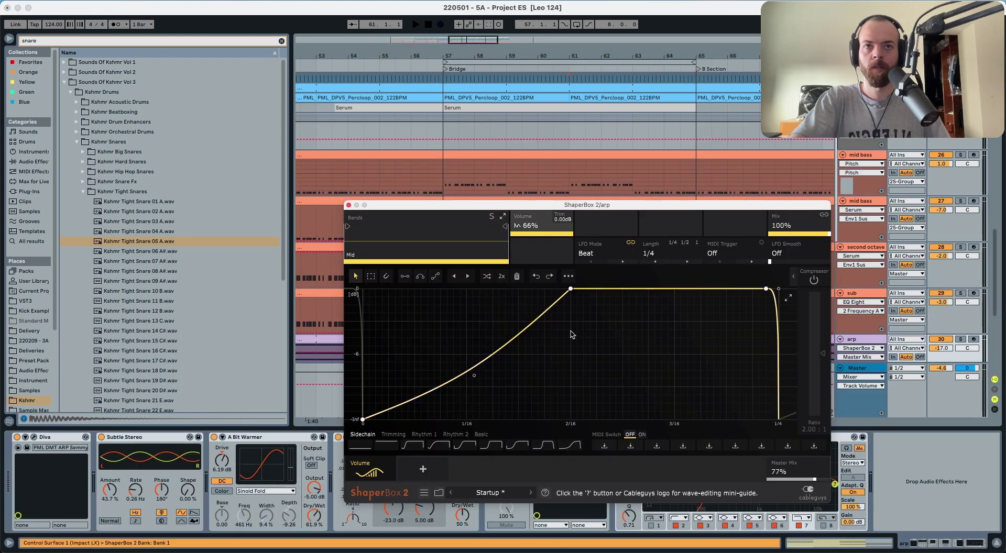
click(570, 186)
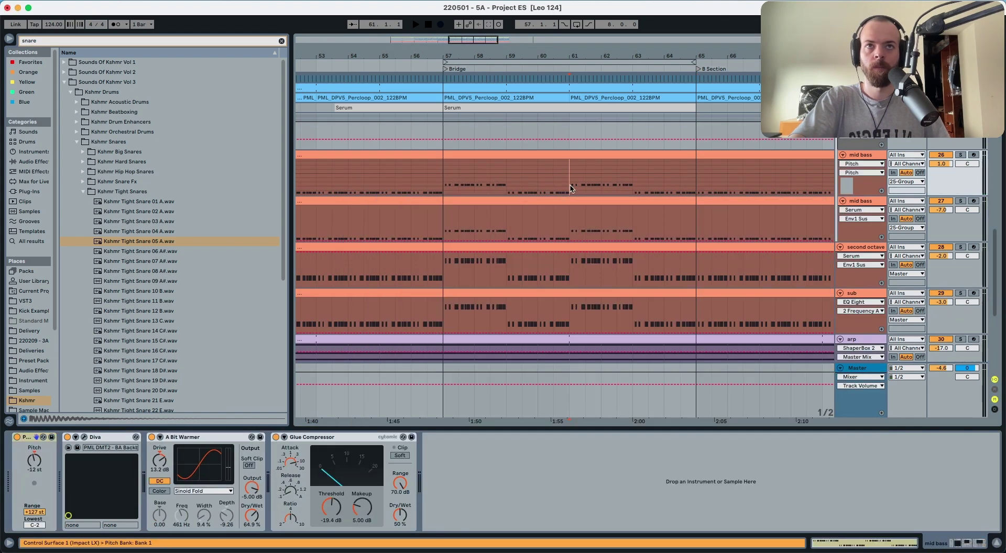
click(563, 317)
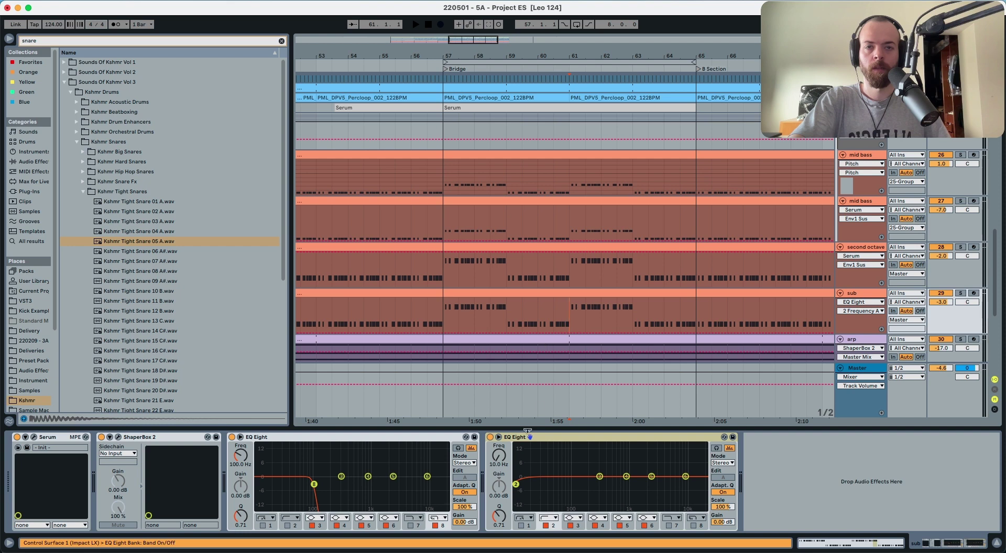
click(569, 329)
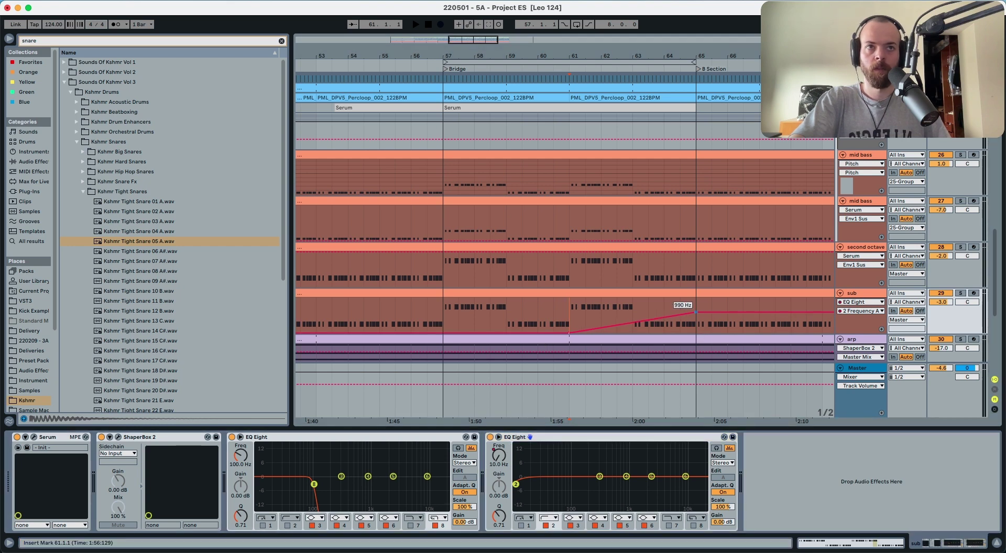
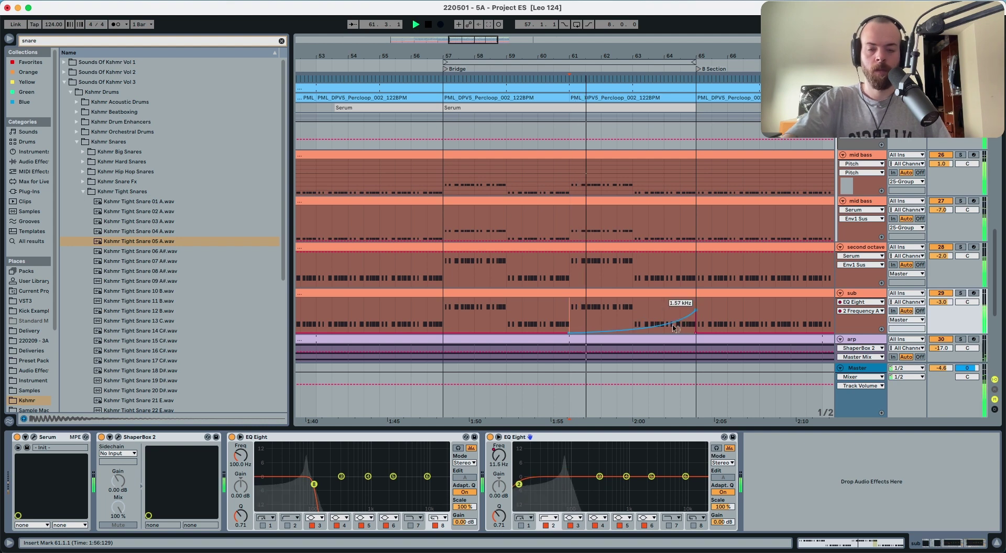
Copy the sub's automated EQ Eight onto the second octave track and the 25 Group bass group.
click(583, 432)
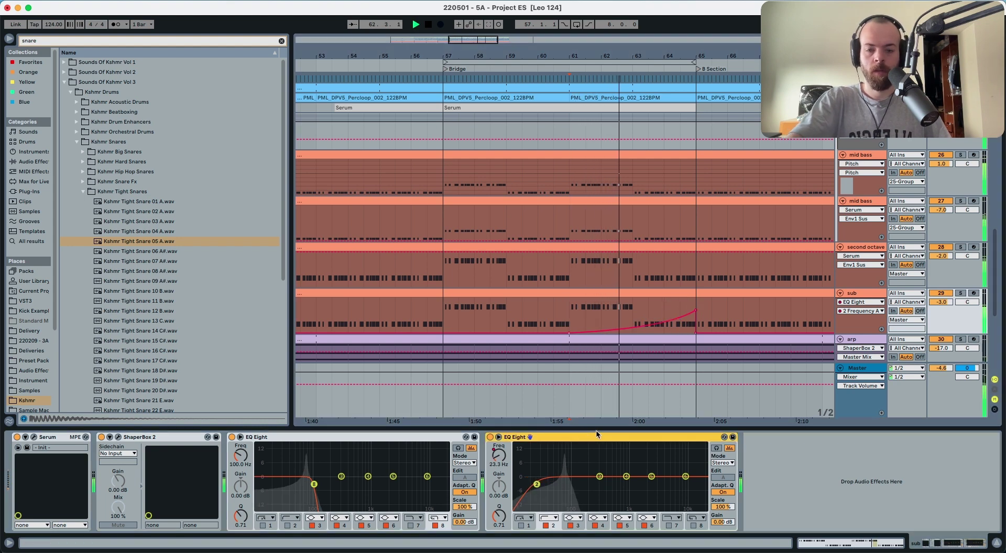
click(869, 249)
click(717, 465)
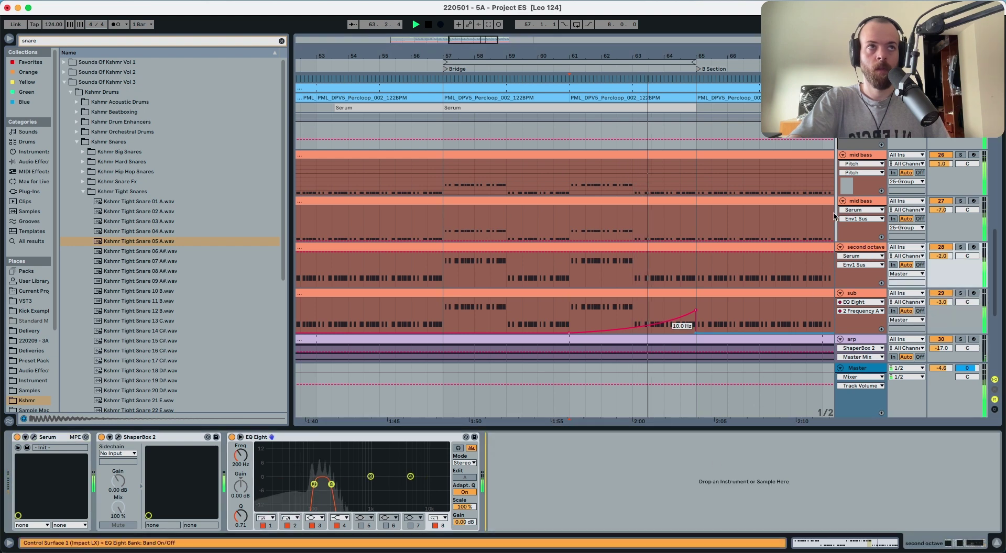
key(super+v)
click(862, 119)
click(753, 461)
key(super+v)
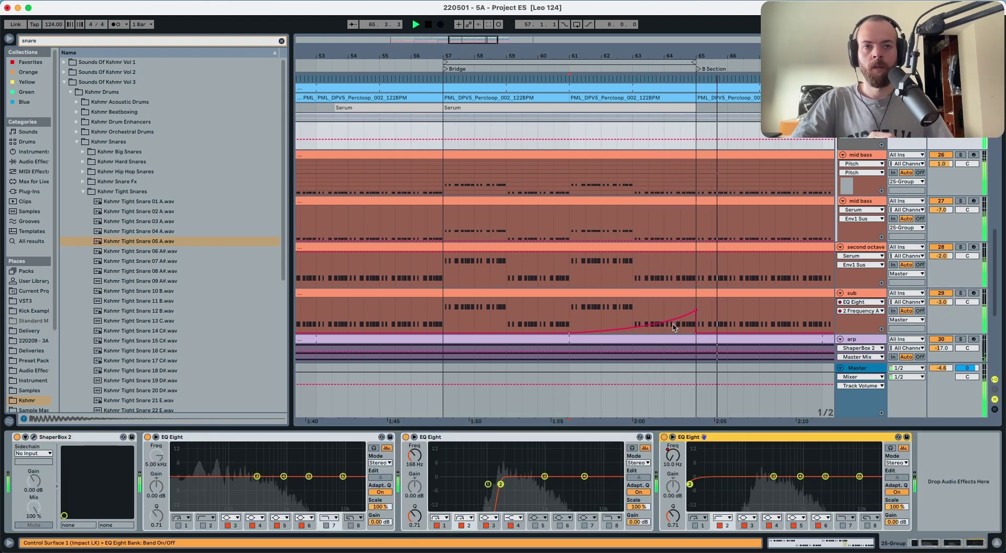
Play the build-up from bar 61 and paste the automated EQ Eight onto the Kshmr Tight Snare track.
click(557, 115)
key(space)
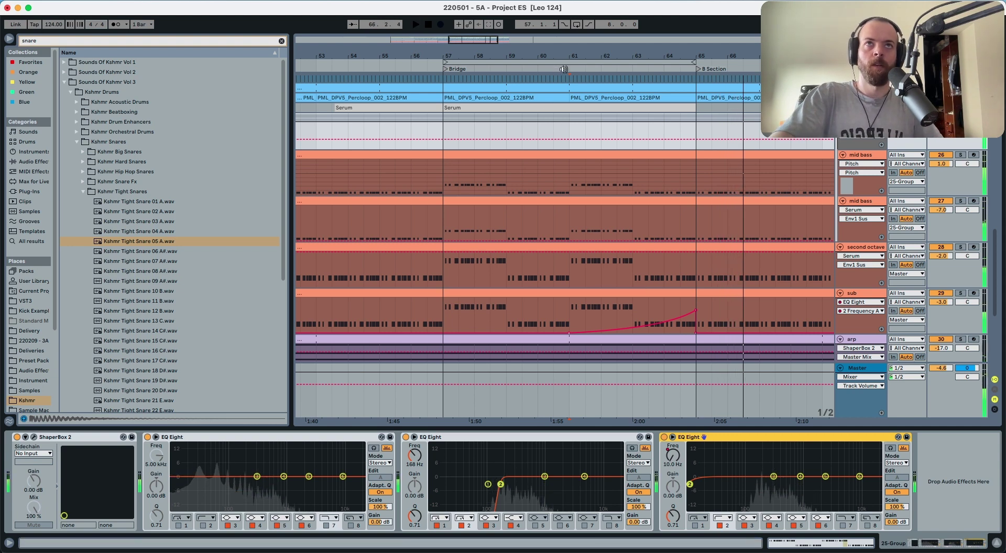
click(588, 68)
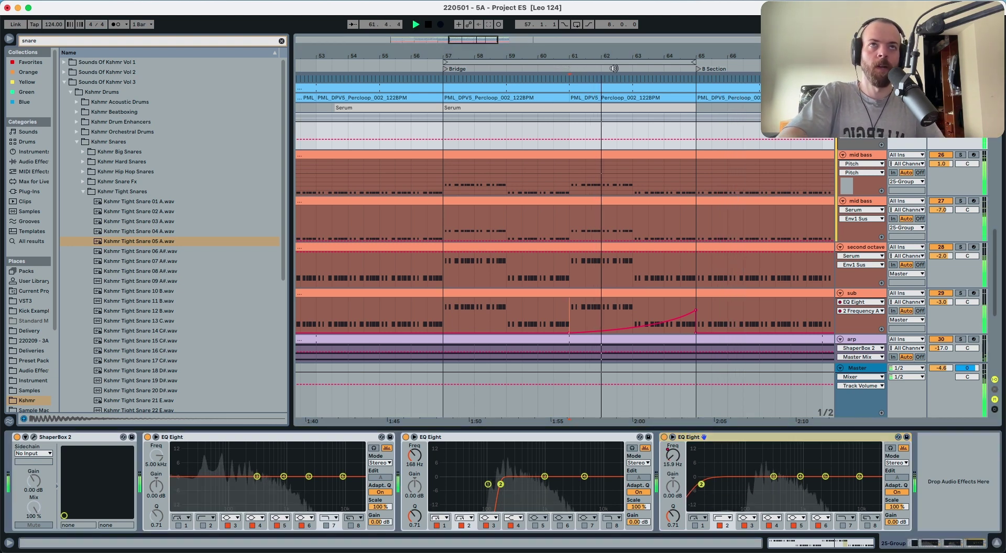
scroll(618, 202, down, 5)
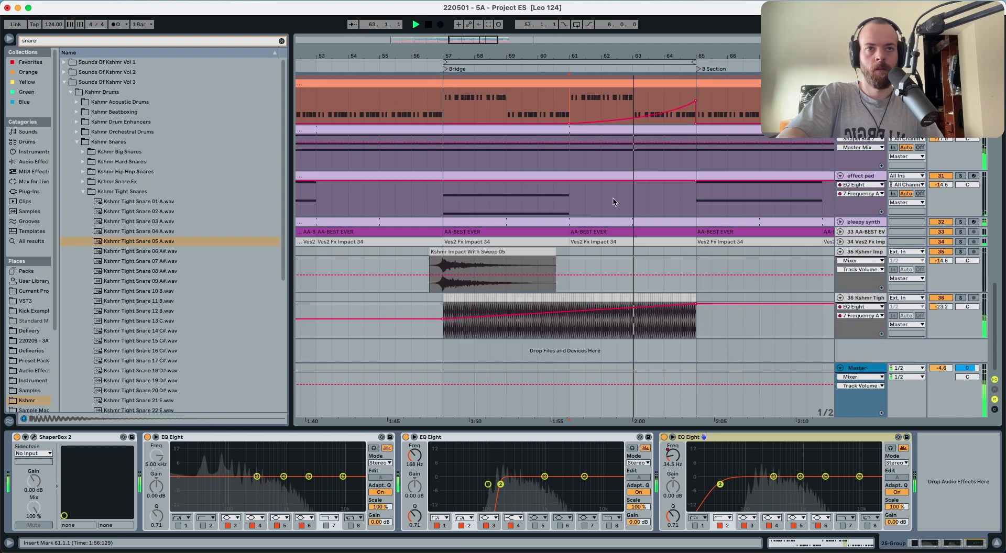
click(862, 318)
click(646, 486)
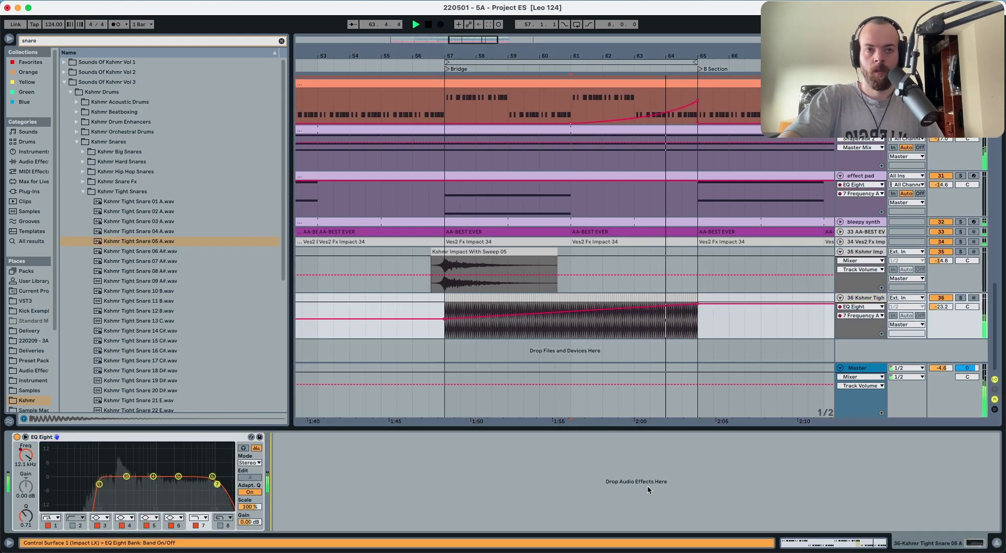
key(ctrl+v)
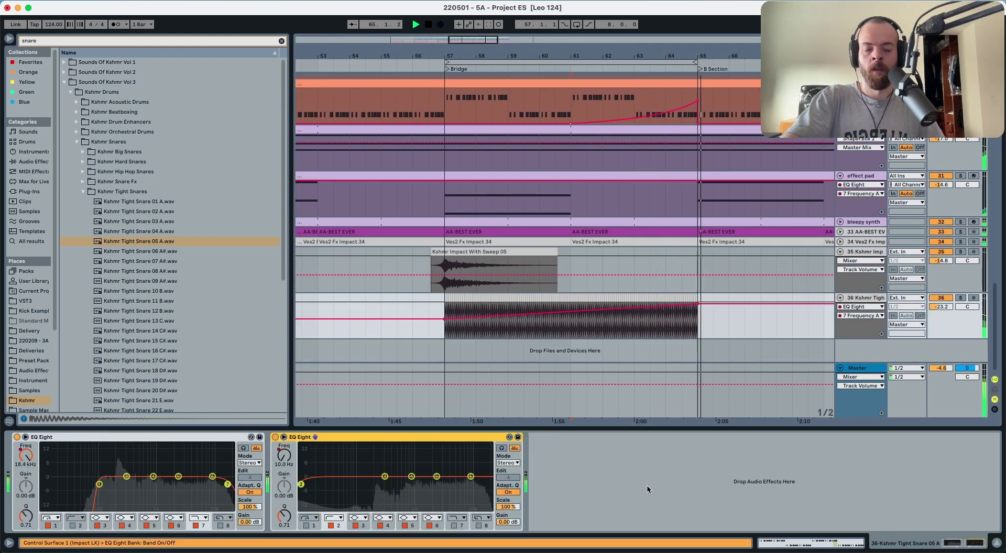
Paste the automated EQ Eight at the end of the piano track's device chain and stop playback.
scroll(719, 304, up, 10)
scroll(754, 219, up, 10)
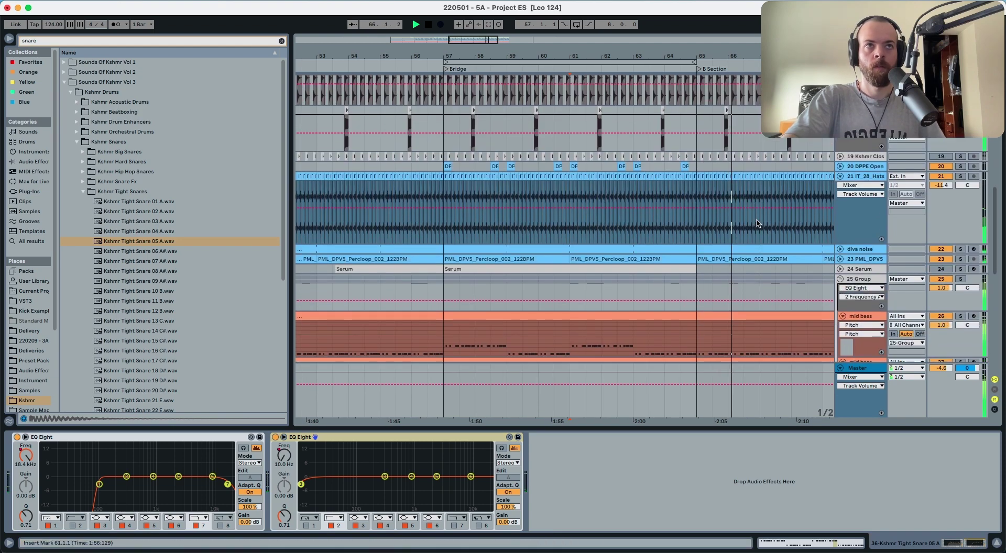
scroll(836, 165, up, 5)
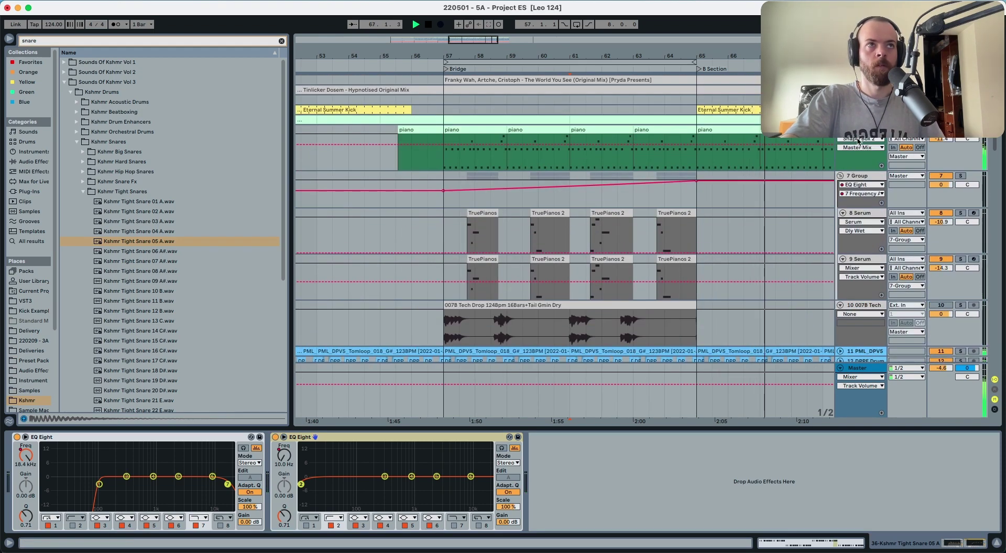
click(858, 131)
click(556, 453)
key(super+v)
key(space)
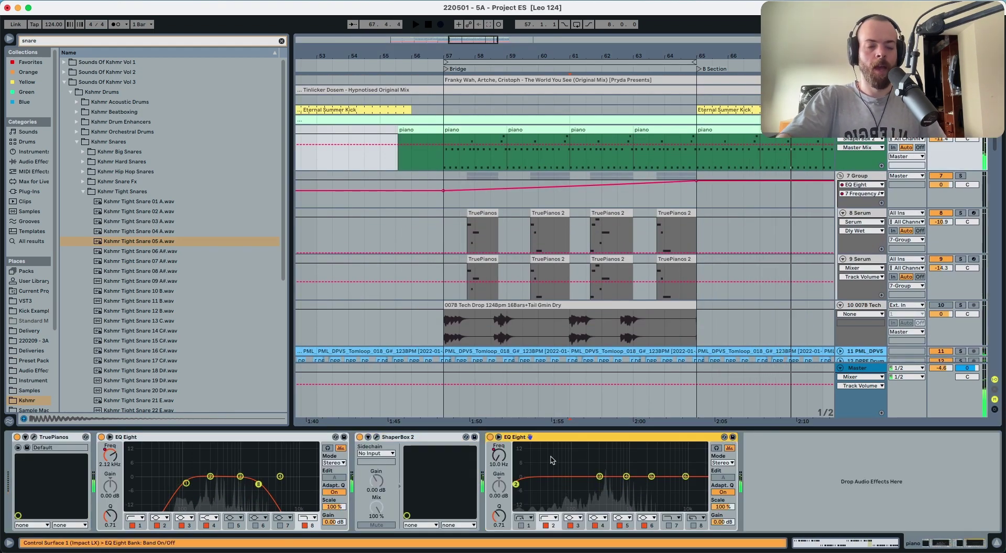
Copy the piano's ShaperBox 2 to the end of the snare track's device chain.
click(431, 441)
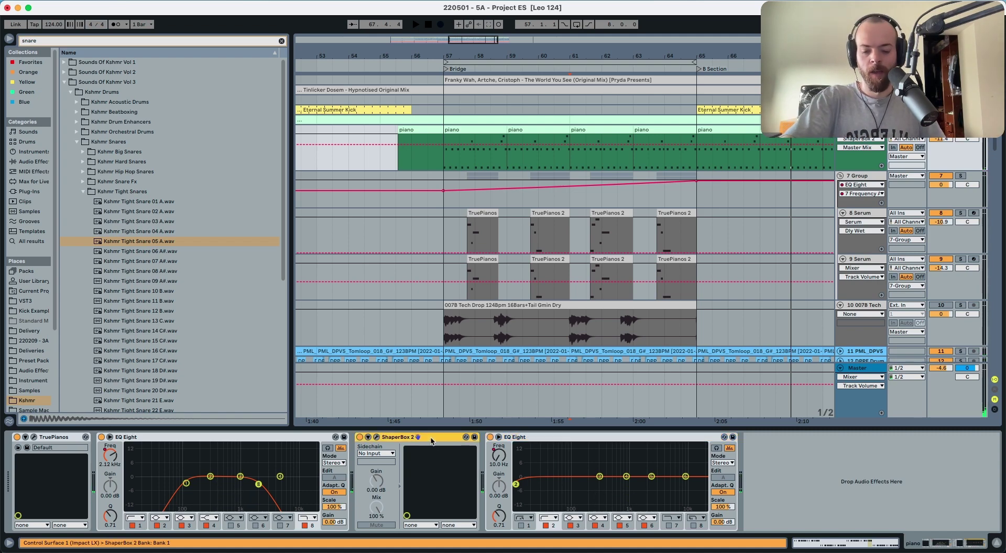
scroll(820, 320, down, 15)
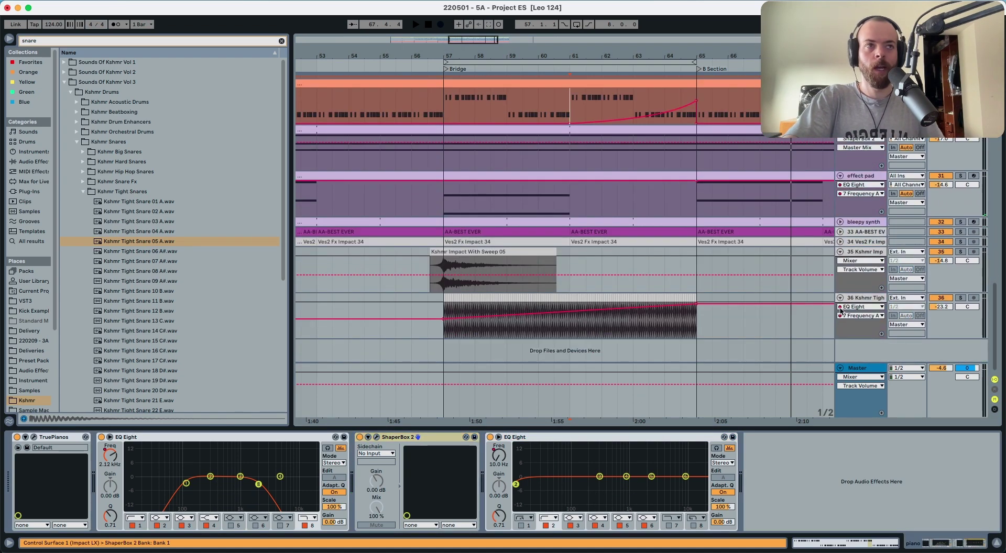
click(854, 303)
click(550, 443)
key(super+v)
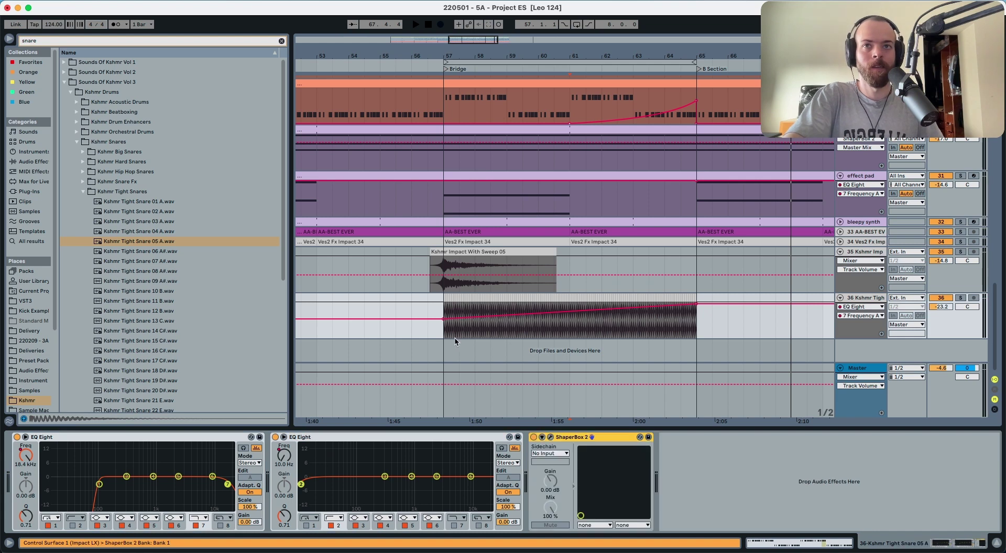
Solo the snare roll, play it from bar 57, and set its ShaperBox 2 master mix to 50%.
click(446, 336)
click(961, 298)
key(space)
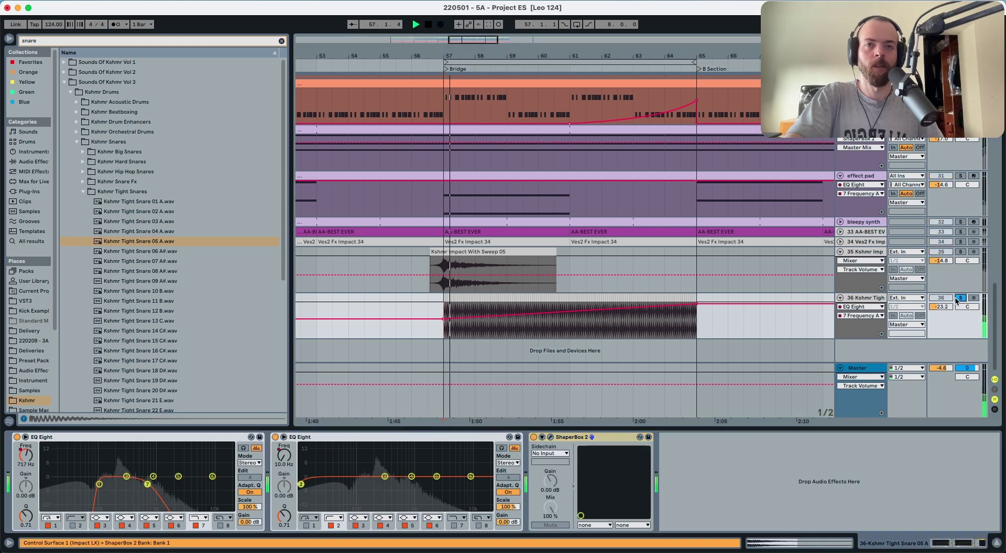
click(551, 438)
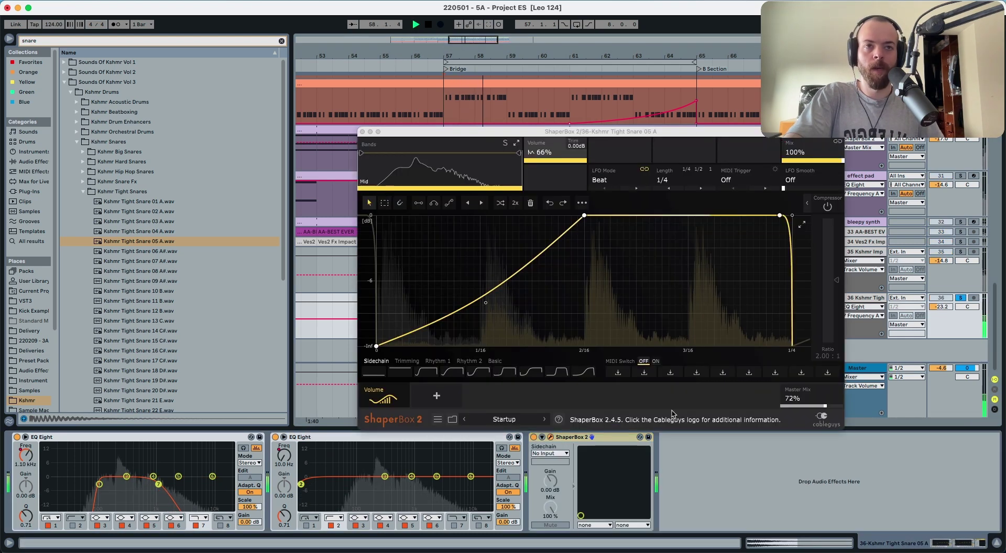
drag(813, 400, 812, 399)
Unsolo the snare track, raise its volume to -18.2 dB, and close the ShaperBox 2 window.
click(959, 298)
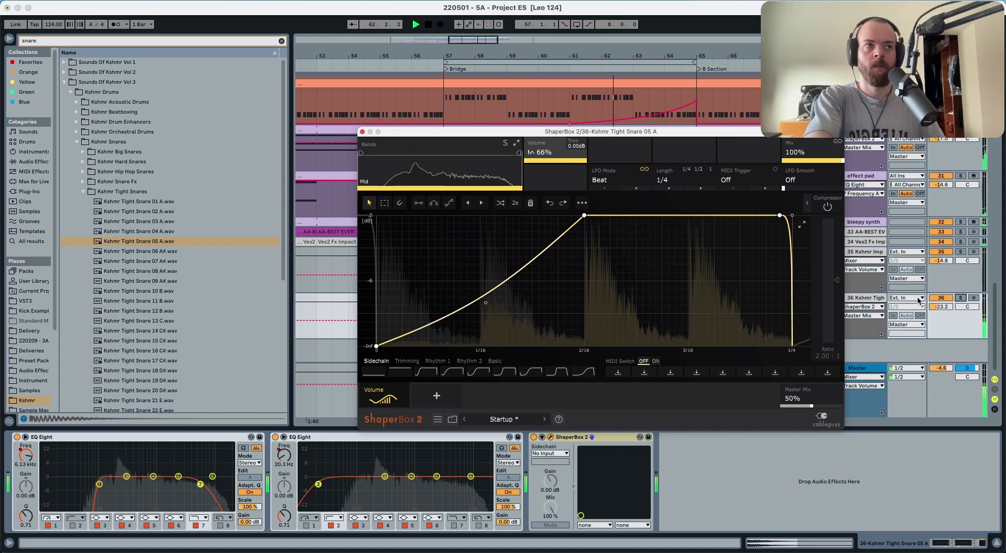
drag(941, 307, 939, 310)
click(362, 132)
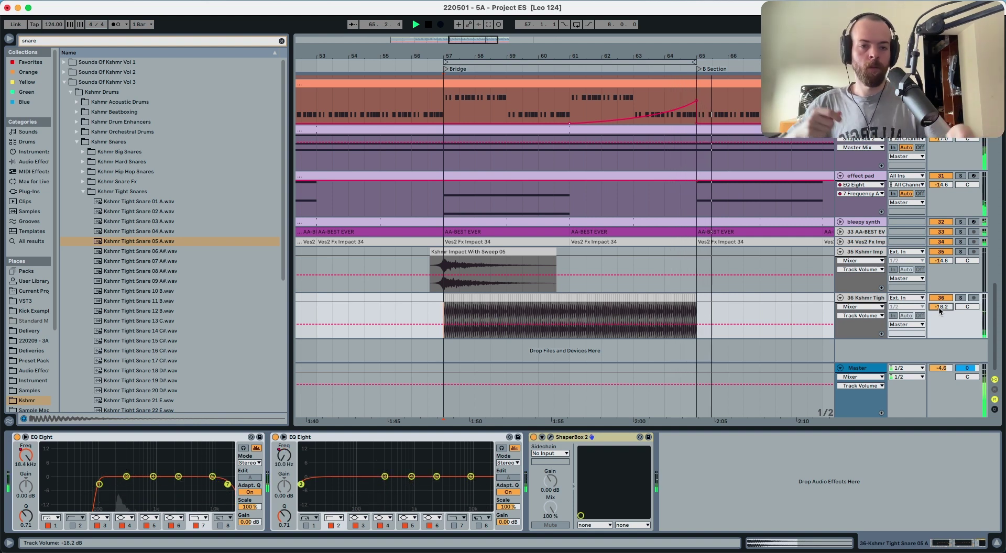
Delete the snare roll's last half bar, from 64.3 to 65.1.
click(681, 314)
key(a)
drag(685, 316, 695, 315)
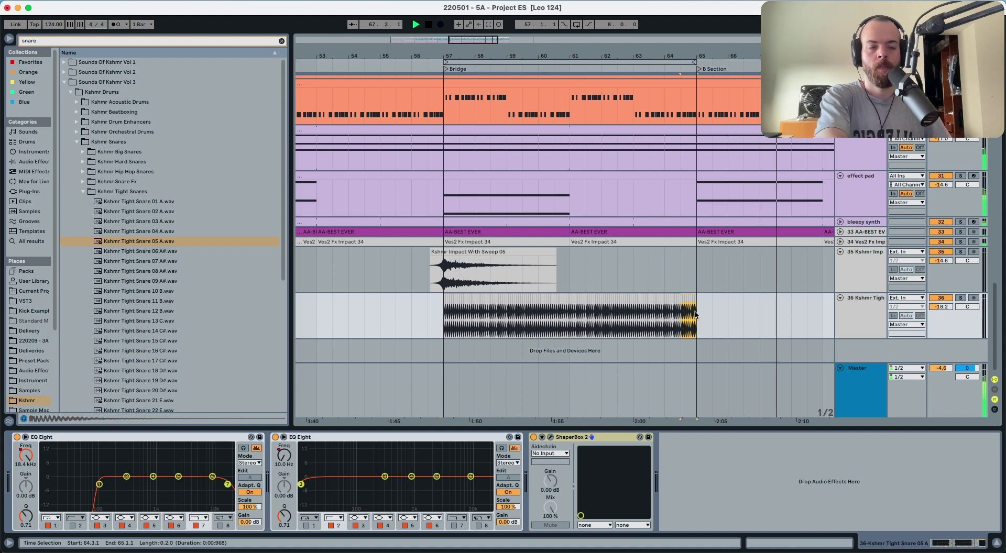
key(Delete)
scroll(598, 156, up, 4)
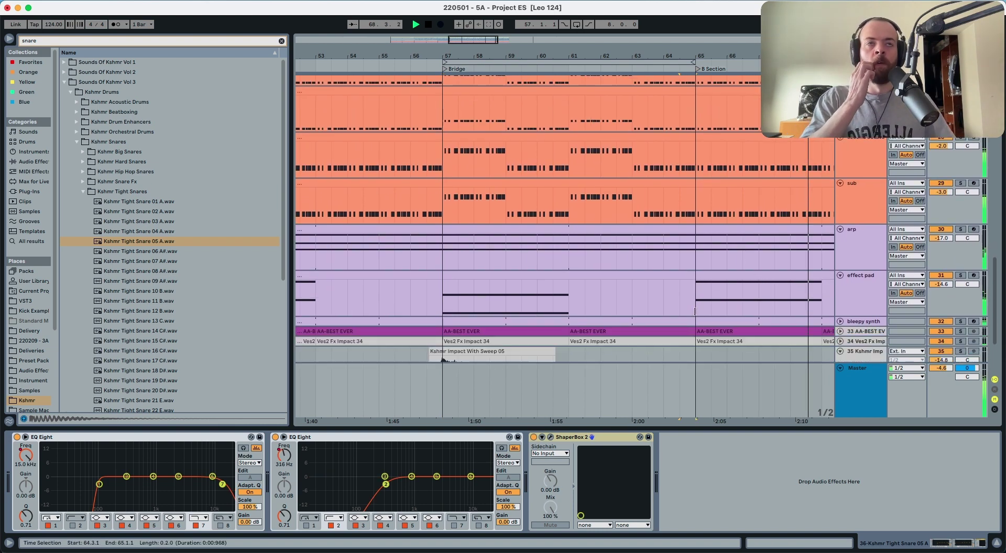
scroll(599, 156, down, 4)
Duplicate the B Section's bars 65 to 73 on all tracks from the kick down to the impact, extending it to bar 81.
drag(577, 56, 577, 31)
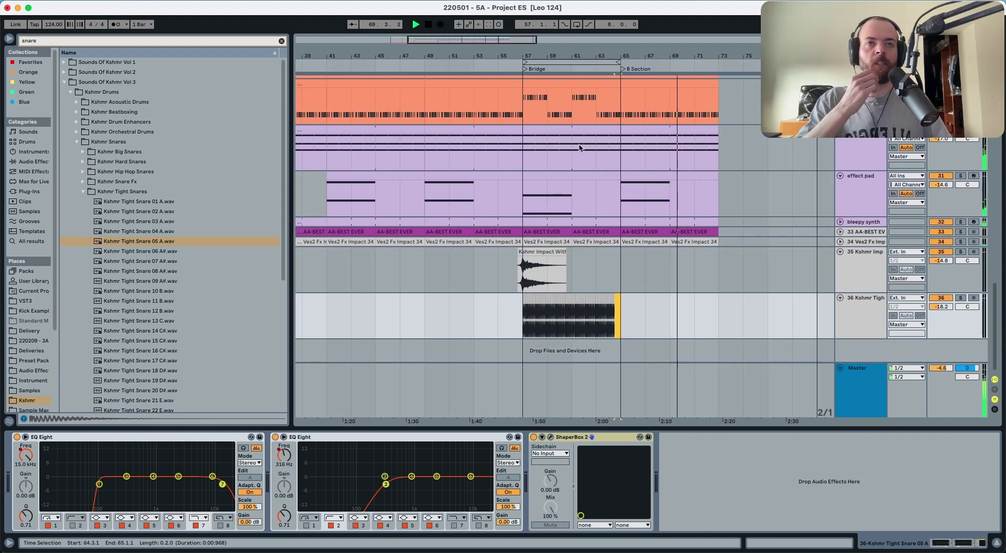
scroll(581, 151, up, 12)
scroll(584, 157, down, 15)
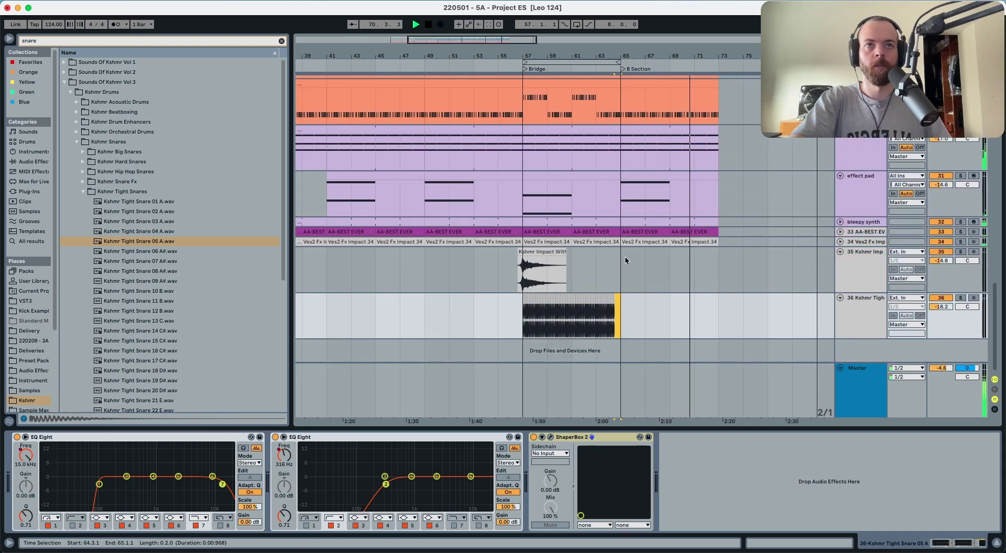
click(624, 260)
scroll(641, 253, up, 20)
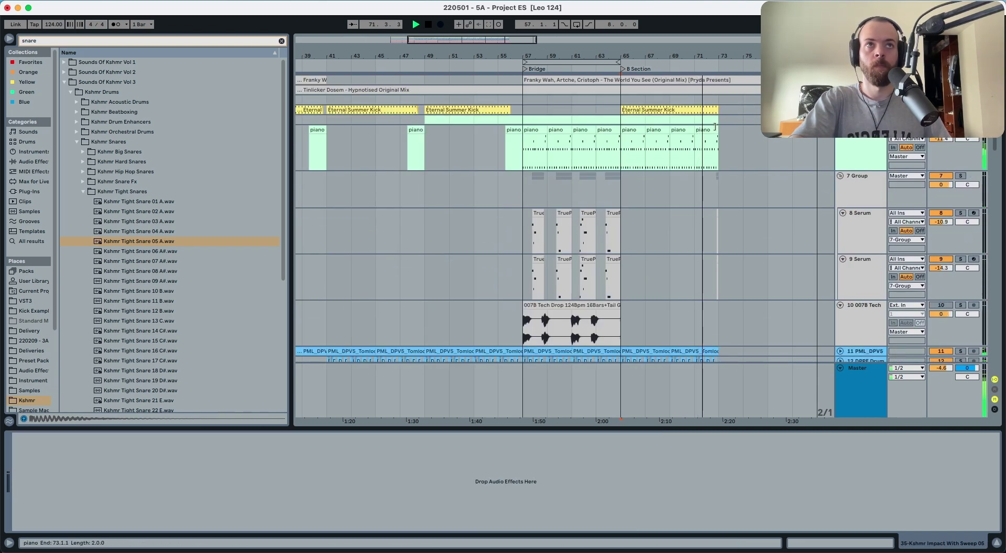
click(718, 110)
key(ctrl+d)
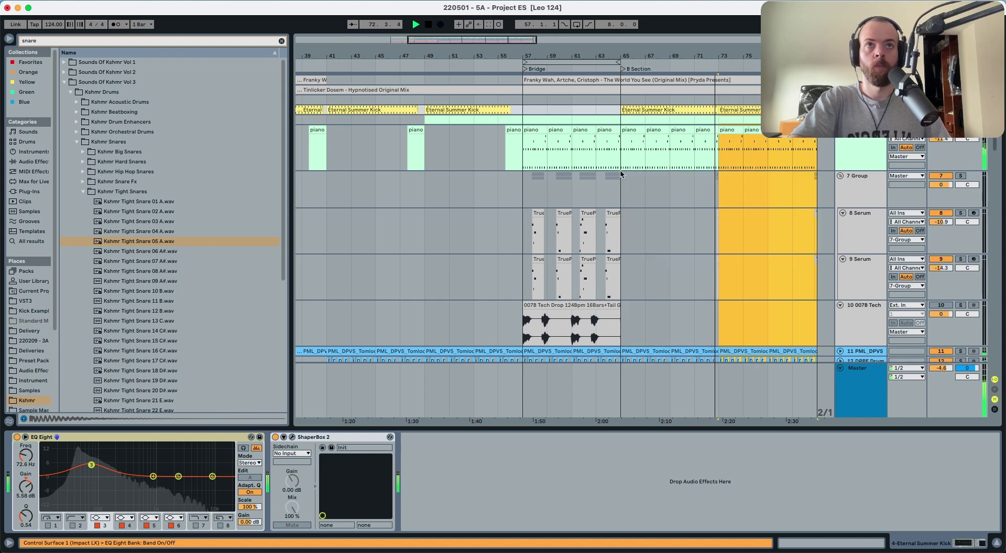
Copy the two Serum tracks' clips from bars 57 to 65 to bar 73 and play the result.
key(space)
drag(526, 219, 618, 271)
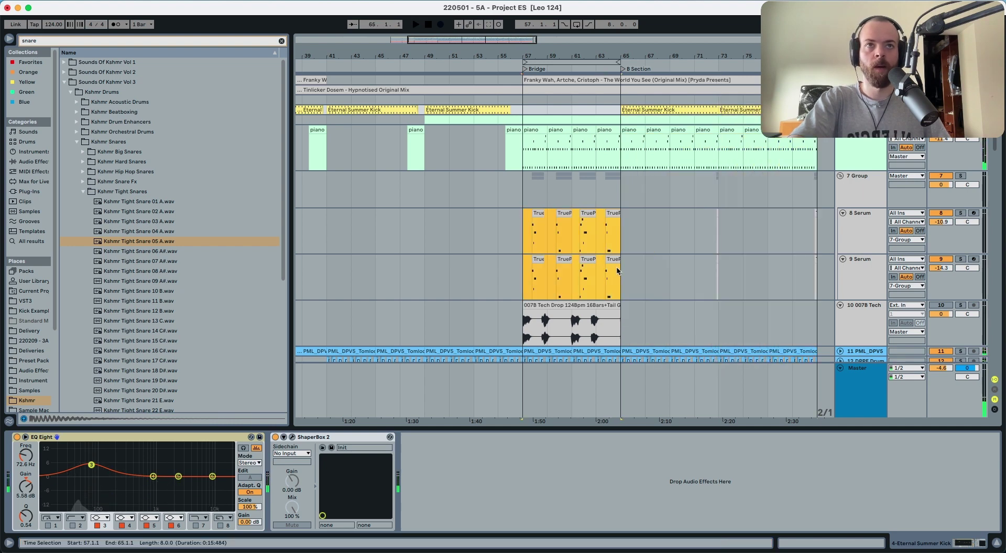
click(718, 231)
key(super+v)
key(space)
Shorten the first B Section Eternal Summer Kick clip to end at 72.1 and play from bar 65.
drag(718, 231, 660, 273)
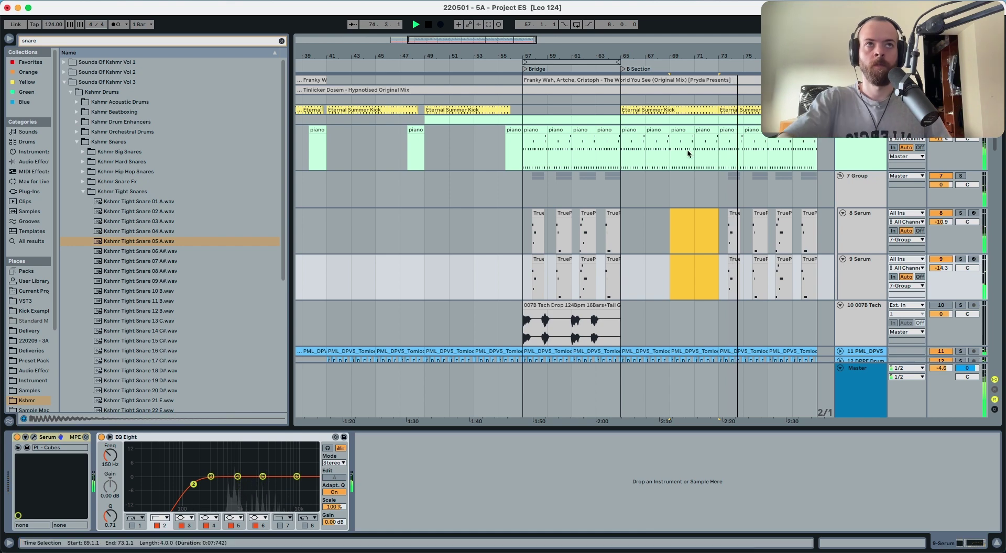
click(713, 109)
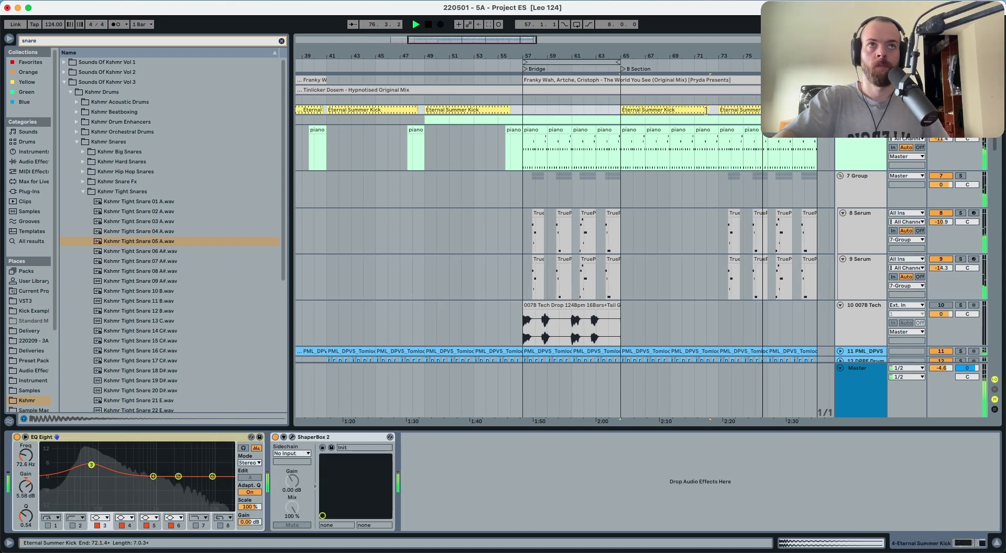
click(623, 144)
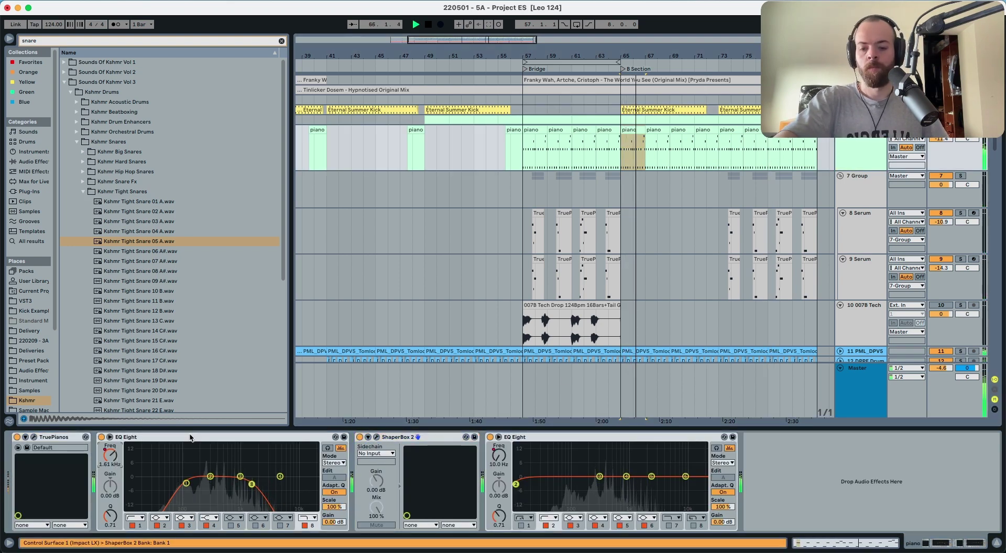
Show automation and extend the piano track's EQ Eight frequency curve with a breakpoint at bar 73, about 4.69 kHz, rising beyond it.
key(a)
click(719, 147)
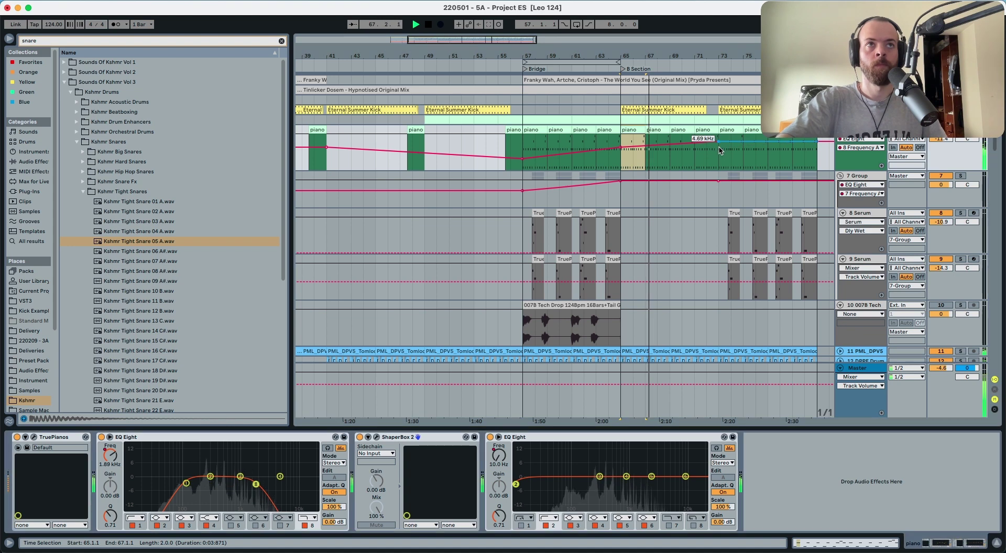
click(767, 153)
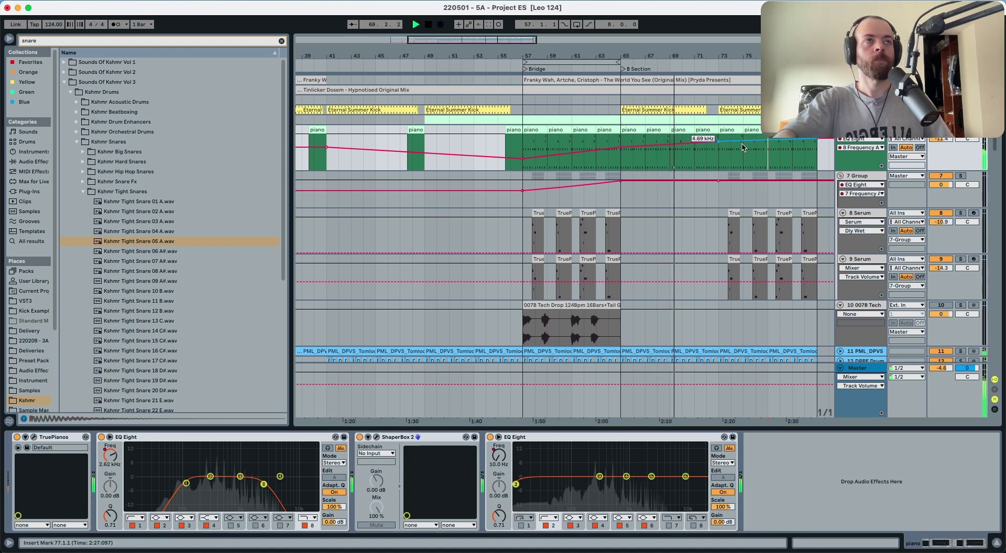
scroll(707, 155, down, 3)
scroll(705, 155, up, 3)
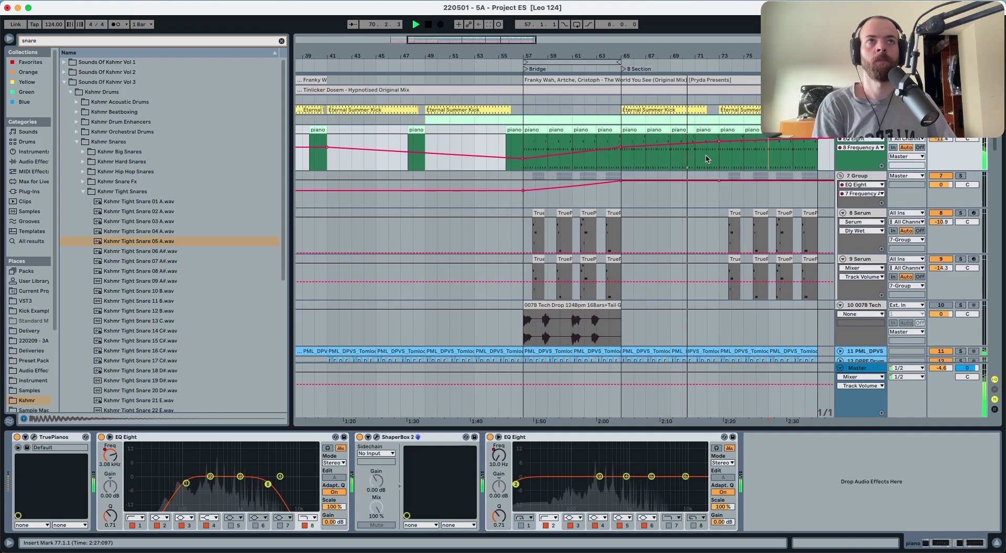
scroll(717, 112, up, 3)
Trim the second B Section Eternal Summer Kick clip's start to 73.2.1, unfold the kick track and play from 72.3.1.
click(723, 110)
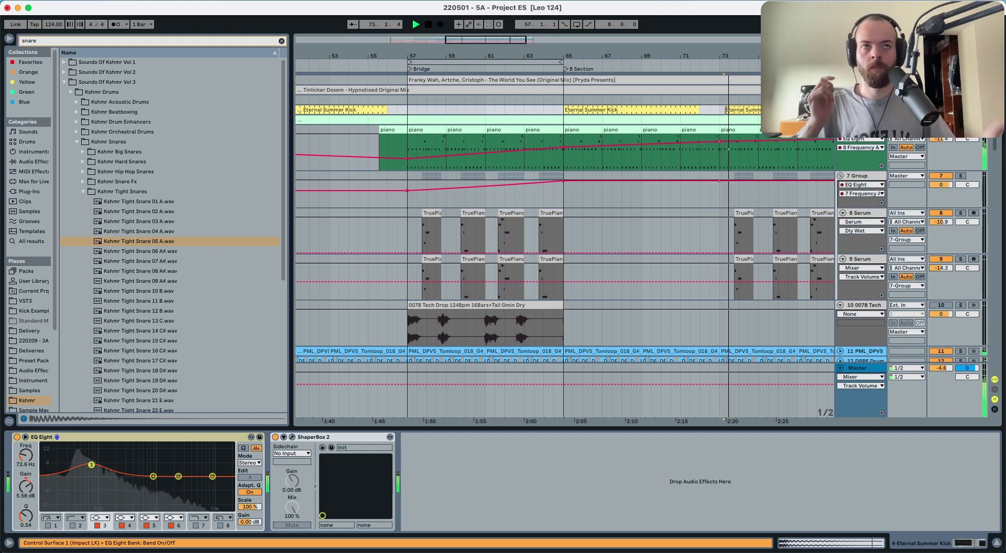
scroll(725, 110, down, 1)
key(space)
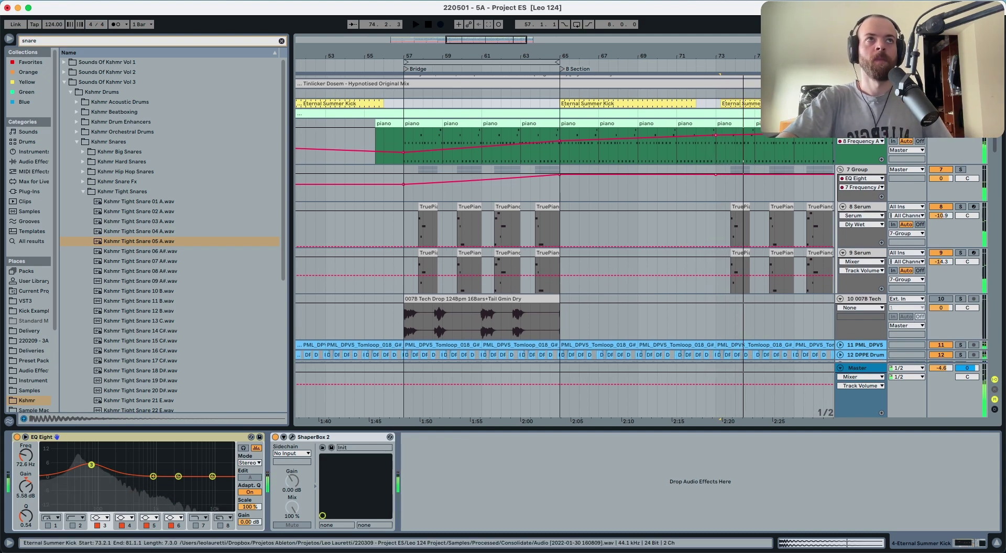
click(840, 103)
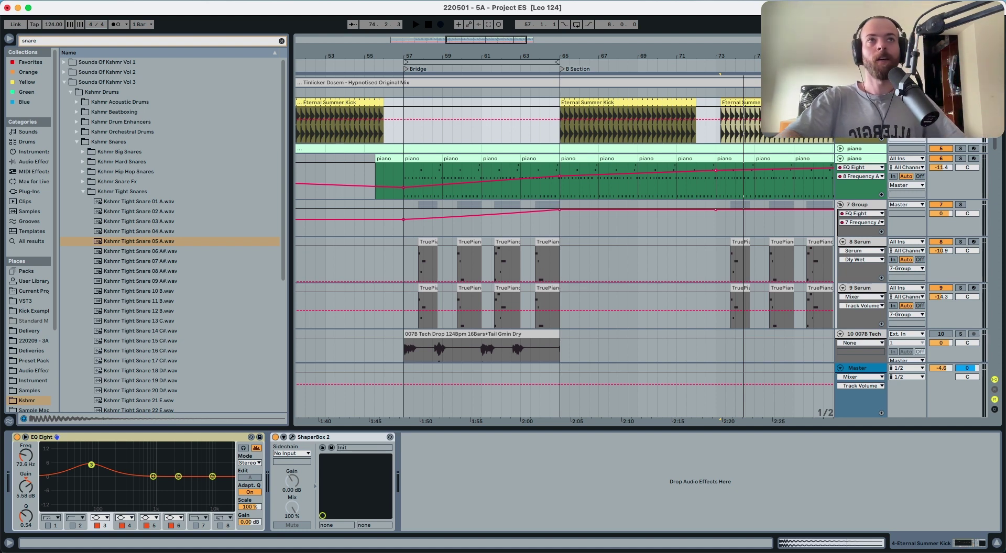
click(715, 109)
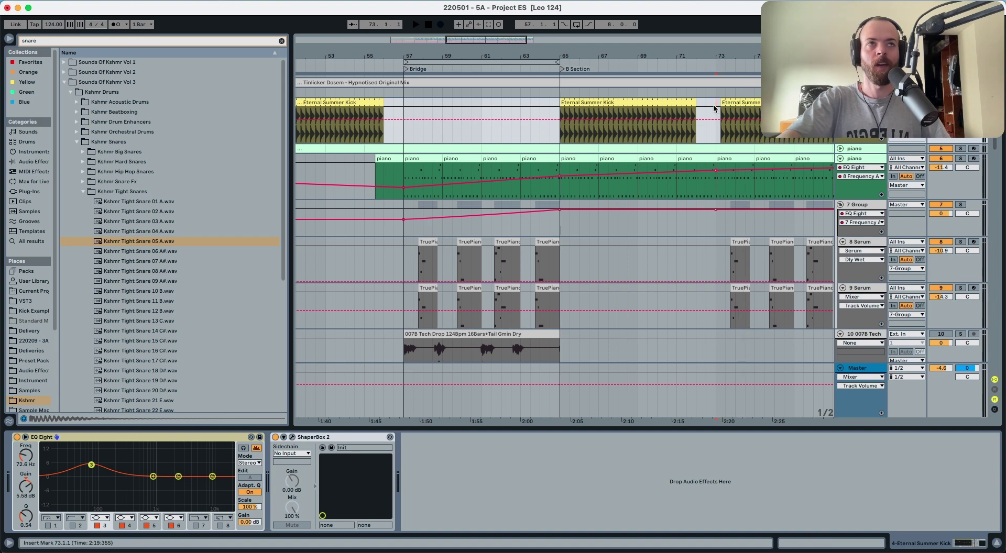
key(space)
click(707, 108)
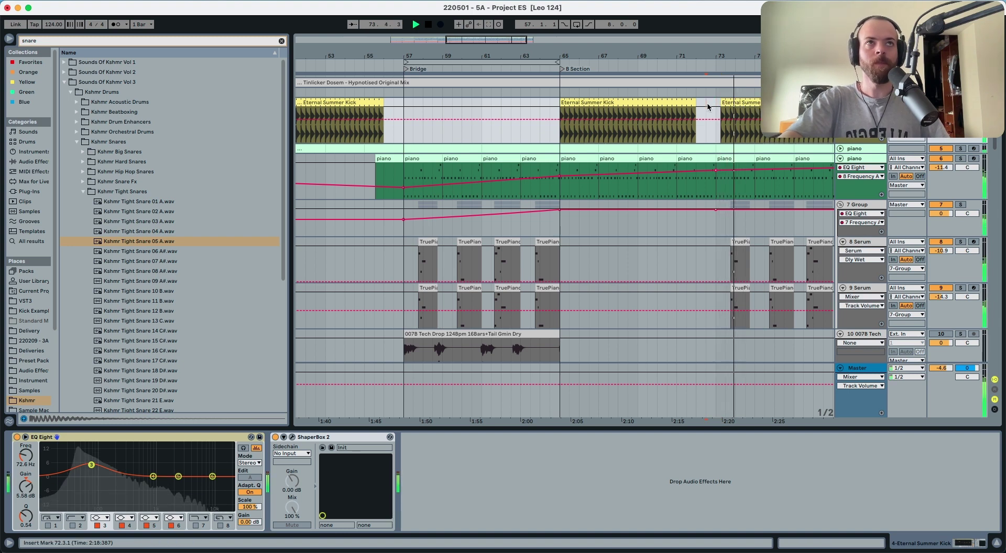
Extend the second B Section kick clip's start back to 73.1.1 and play from 72.3.1.
click(720, 107)
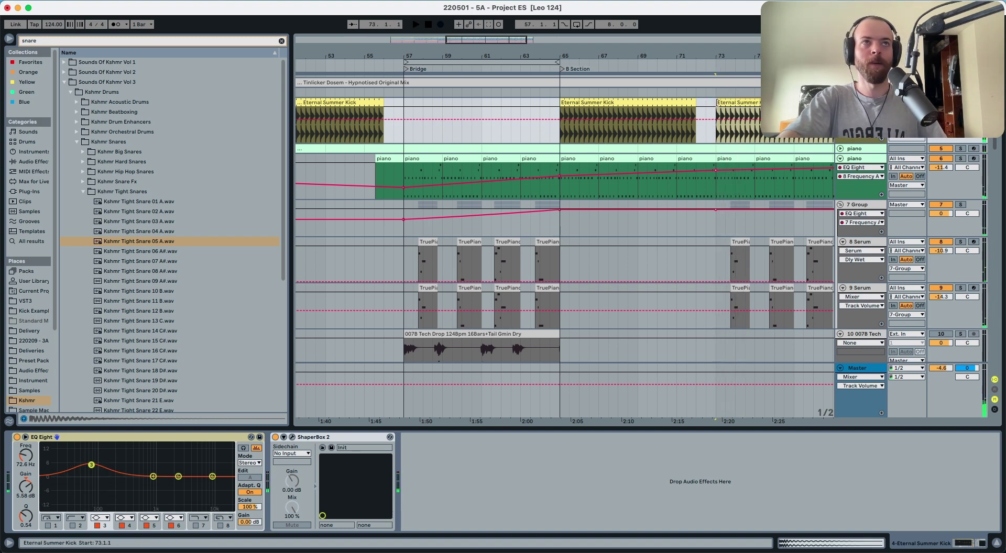
click(706, 106)
key(space)
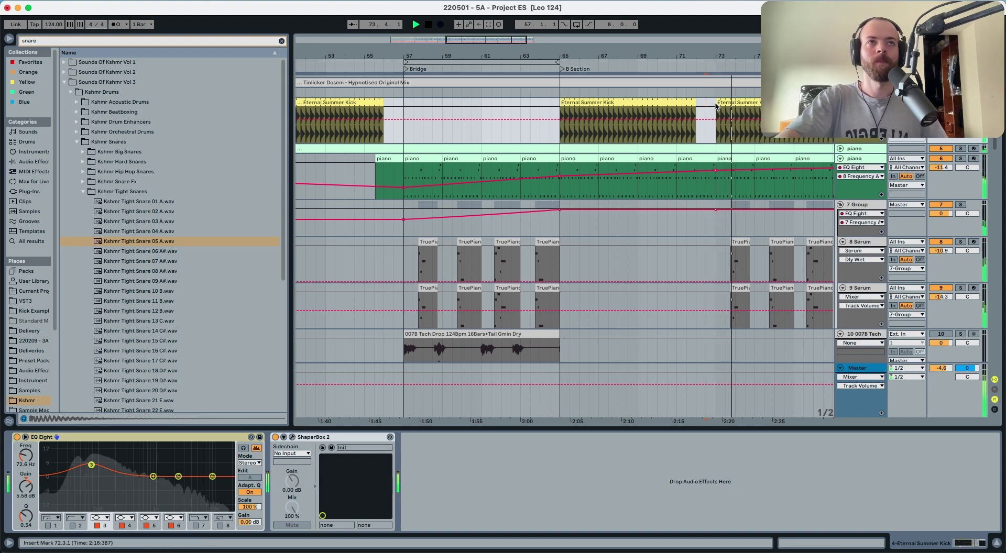
Trim the second B Section kick clip's start to about 73.1.4 and play the transition from 72.3.1.
drag(717, 103, 722, 104)
key(space)
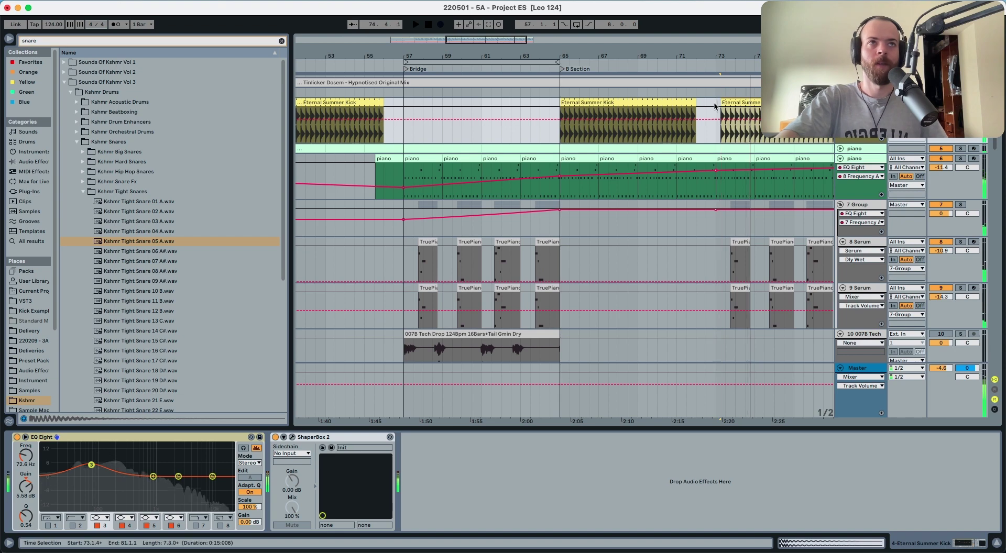
click(705, 106)
key(space)
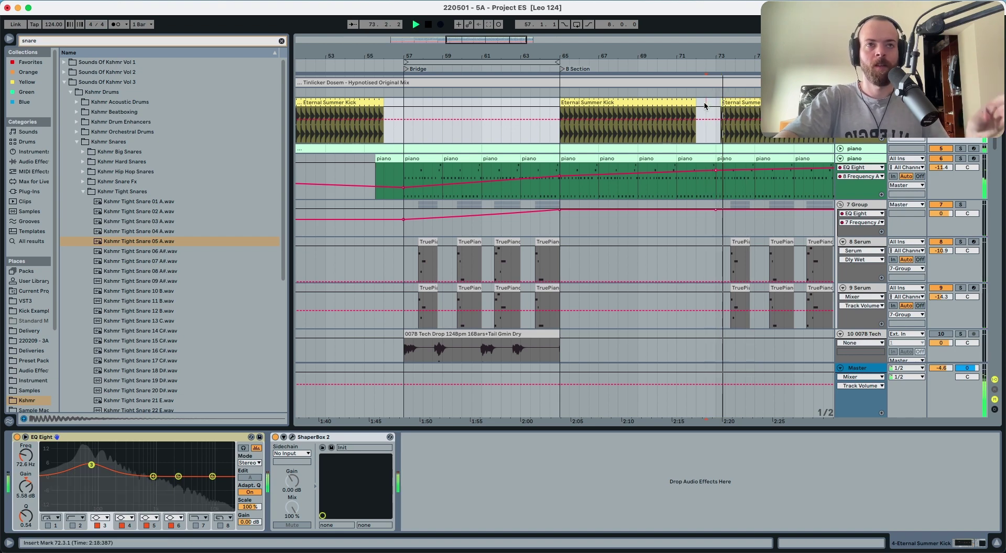
Stop playback, unfold the 24 Serum track and open its Bridge clip, bars 57 to 65, for note editing.
scroll(705, 108, down, 15)
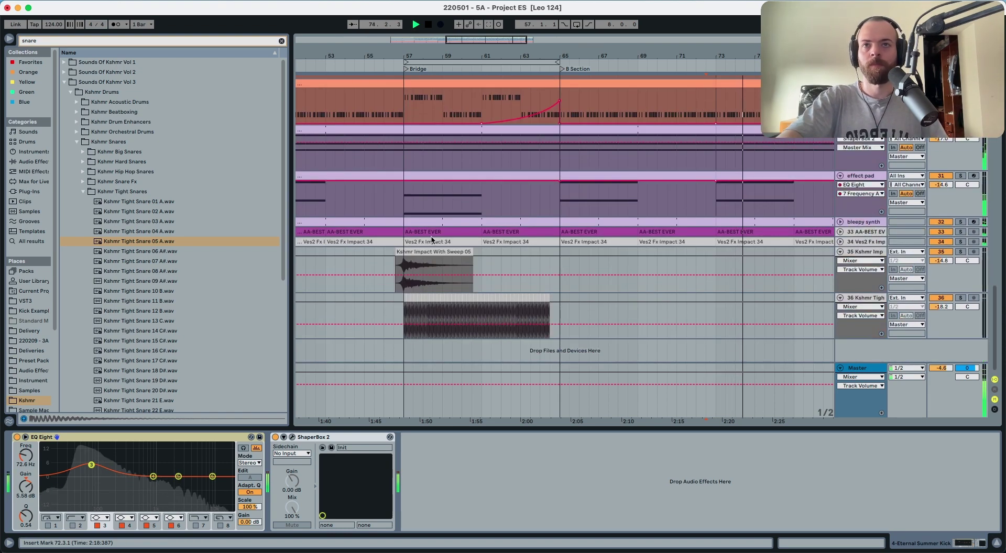
scroll(452, 220, up, 10)
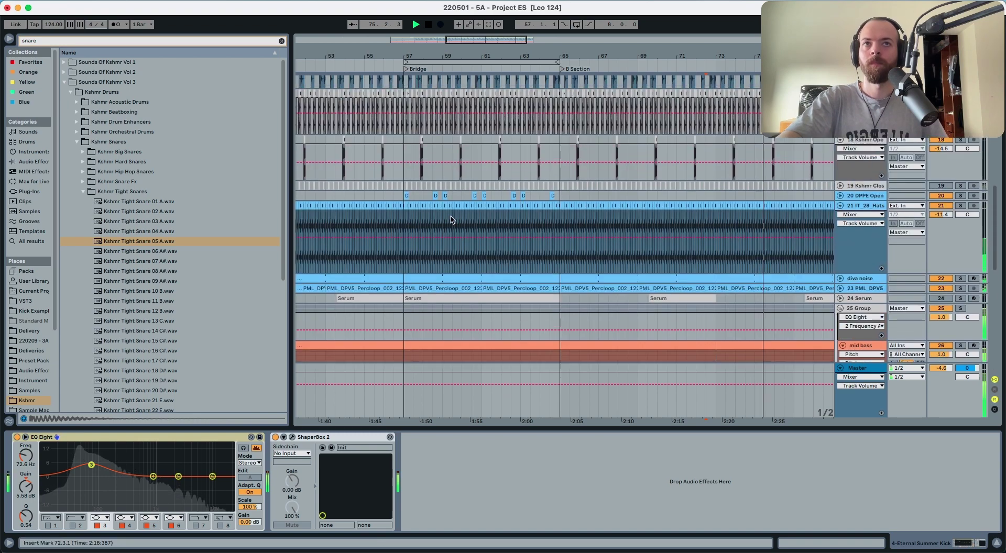
scroll(501, 104, up, 8)
drag(507, 59, 566, 33)
scroll(807, 200, down, 5)
scroll(807, 201, down, 6)
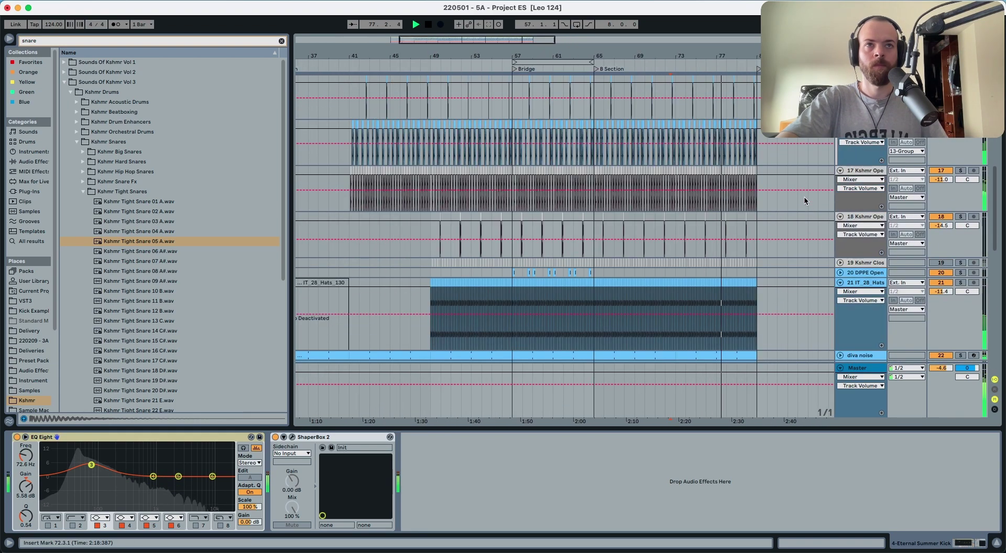
scroll(839, 227, down, 5)
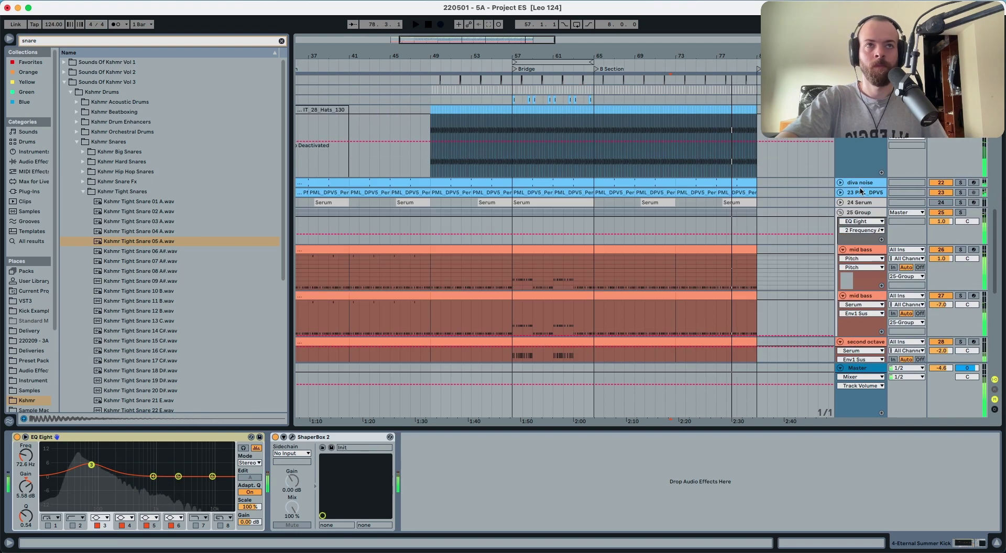
key(space)
click(840, 202)
click(516, 224)
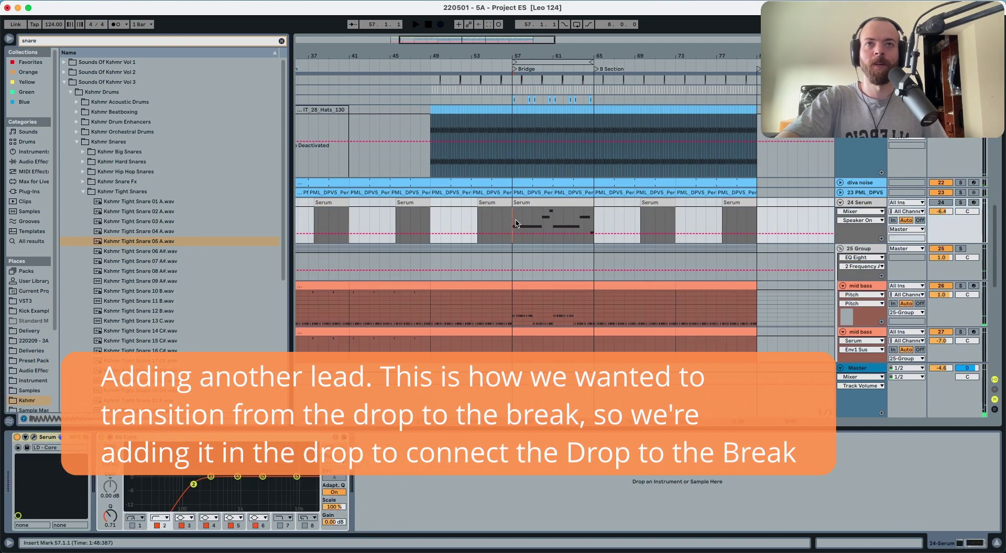
click(583, 203)
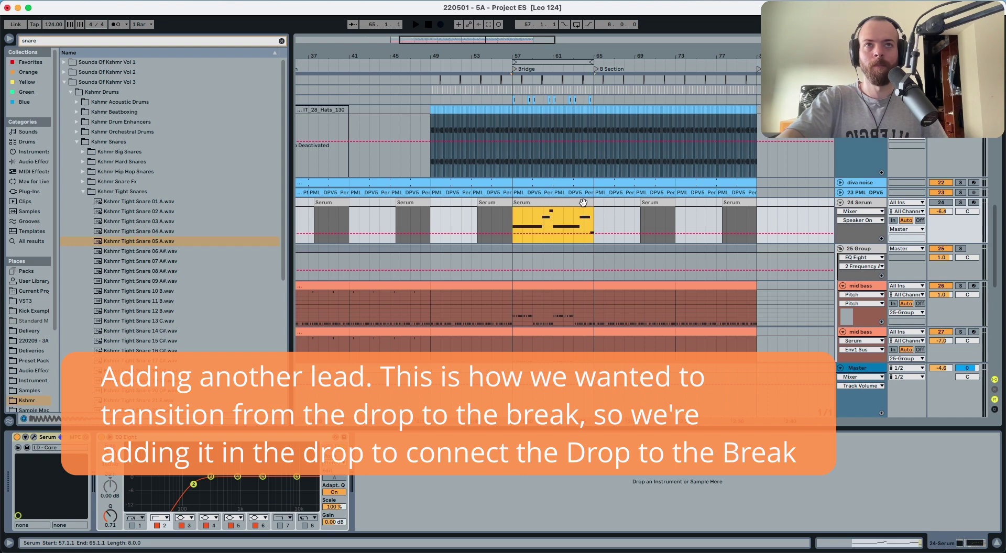
double_click(579, 204)
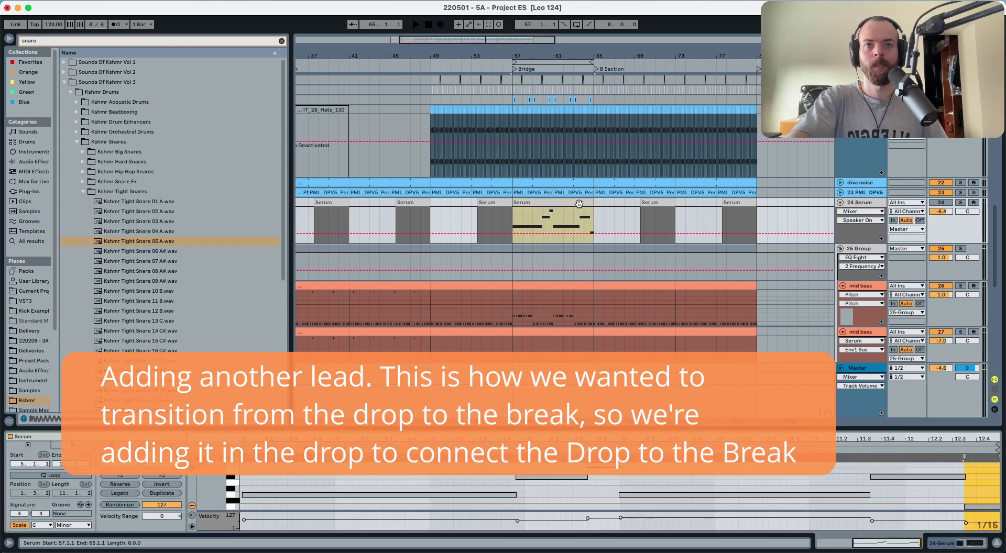
Quantize all notes of the Bridge Serum clip to a 1/8 grid, undoing the first coarser quantize.
click(546, 500)
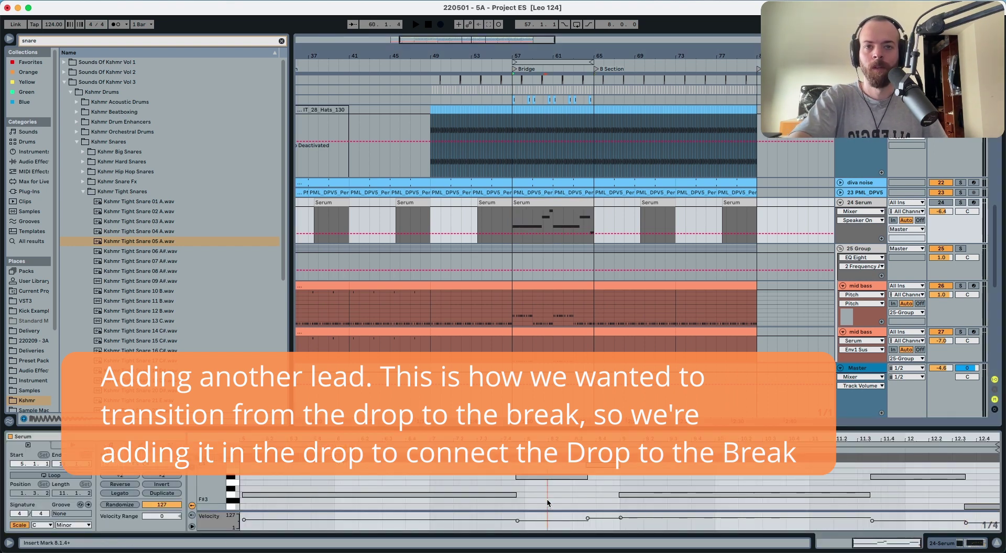
key(super+a)
key(super+u)
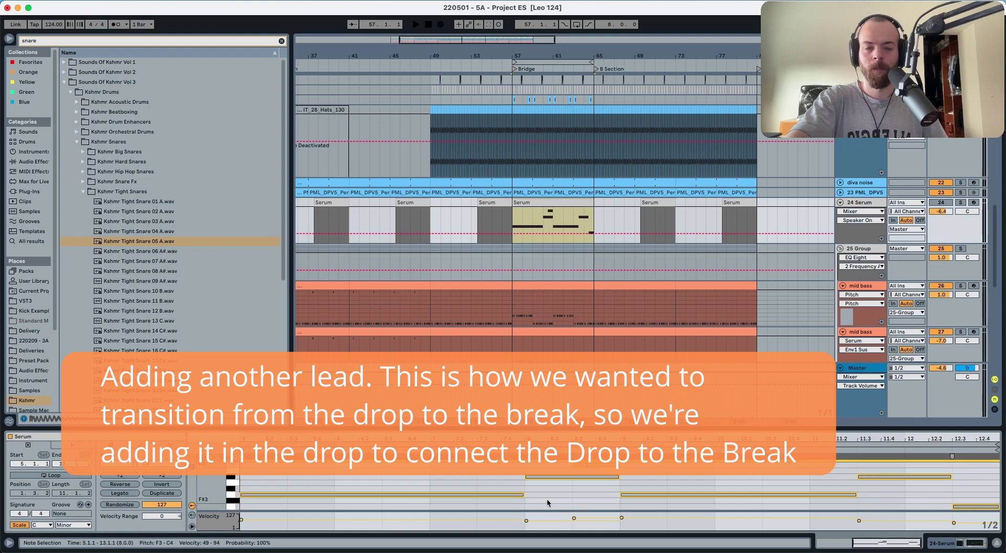
key(super+z)
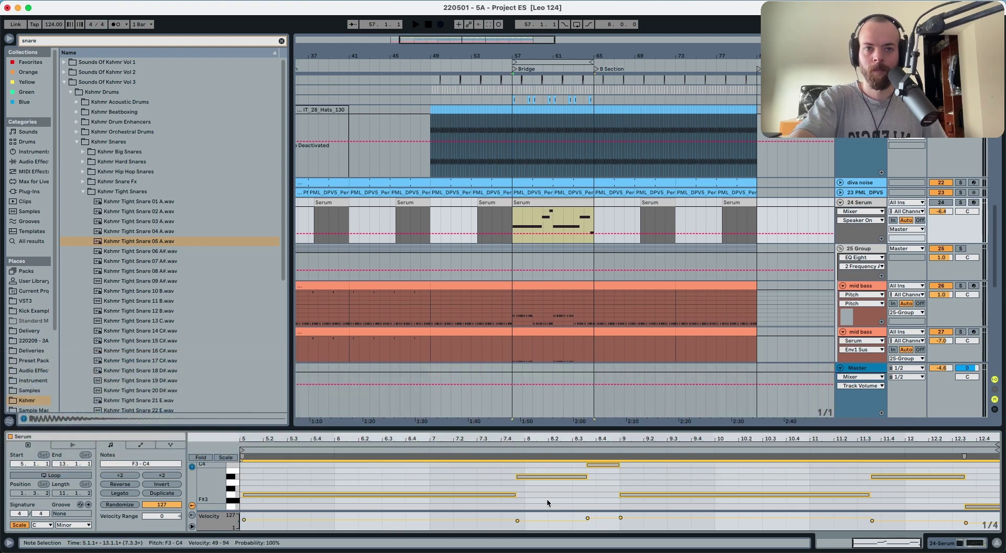
key(super+1)
key(super+u)
Play the Bridge and lower the 24 Serum track's volume to -14.1 dB.
key(space)
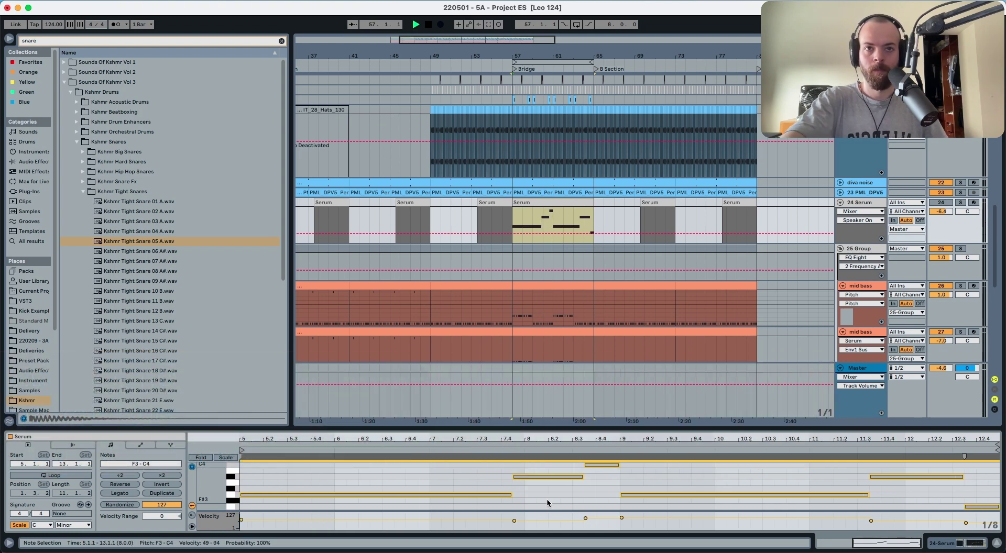
drag(941, 212, 942, 221)
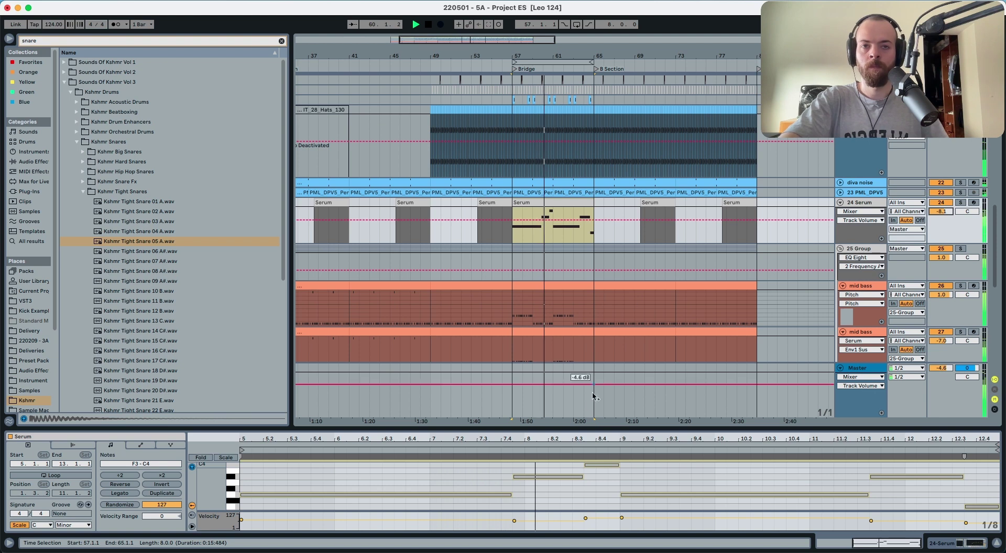
drag(941, 212, 941, 228)
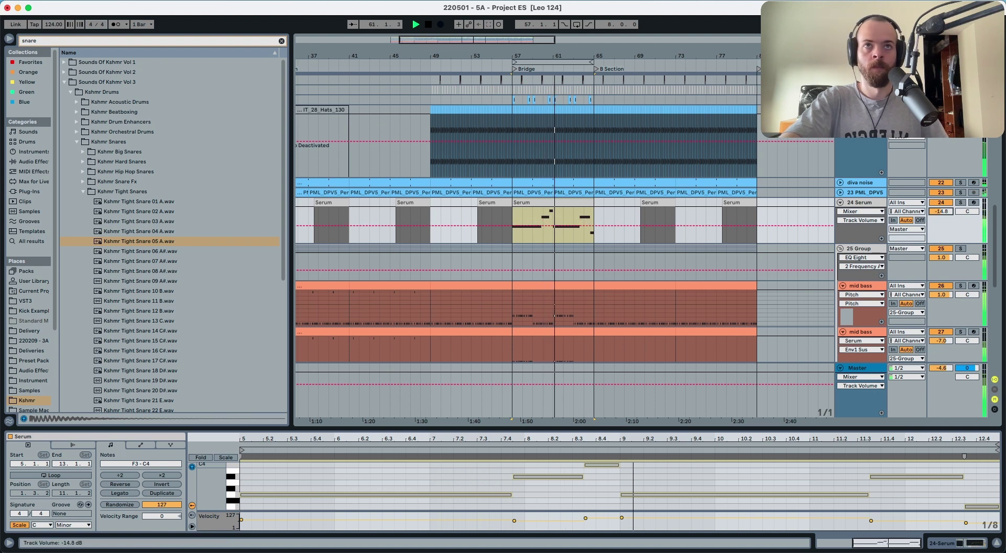
Move the starts of the two B♭3 notes to 8.1.1 and 11.4.1, extending the preceding G3 notes to meet them.
click(548, 483)
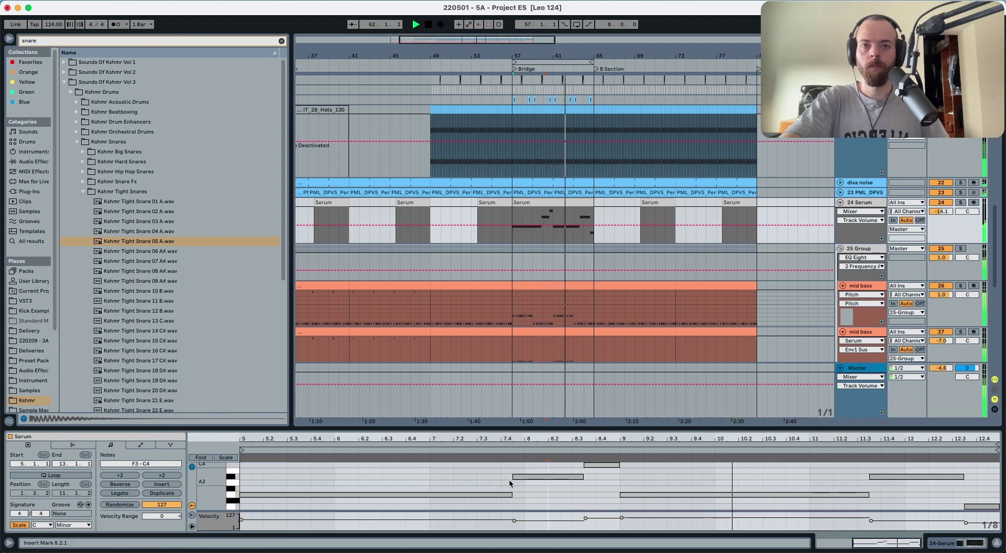
drag(514, 476, 525, 477)
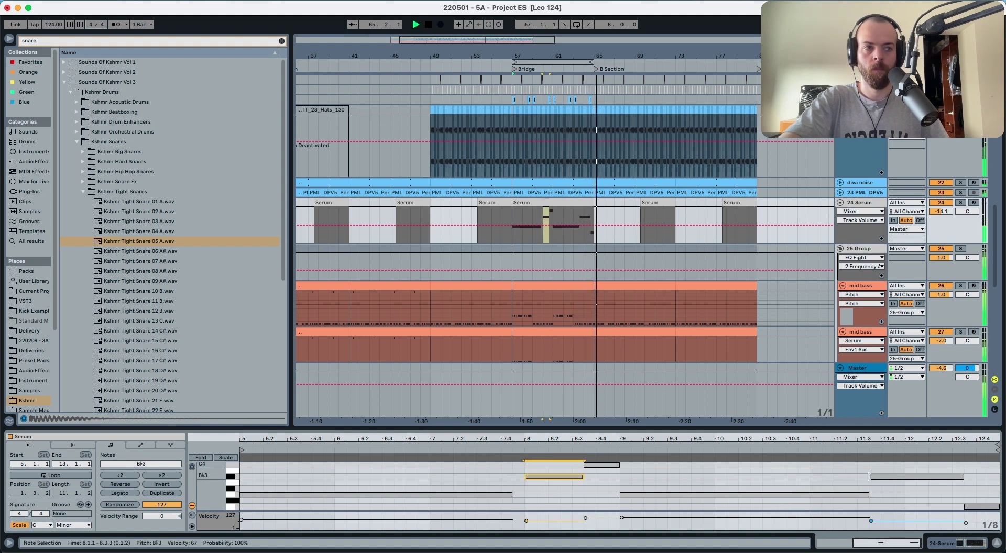
mouse_move(870, 476)
mouse_down()
mouse_move(879, 476)
mouse_move(872, 495)
mouse_up()
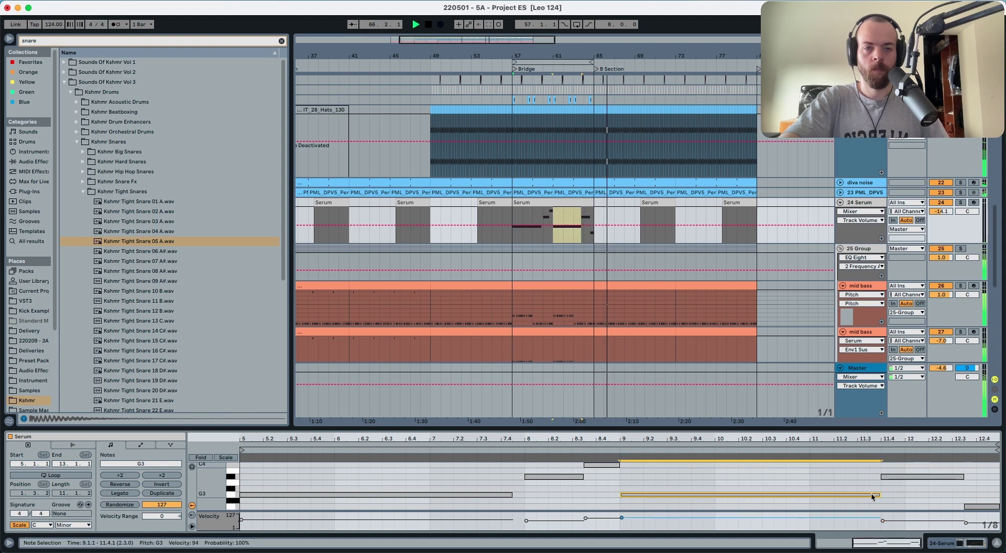
drag(510, 495, 530, 487)
Copy the 24 Serum clip from bars 57 to 65 to bar 73 and delete the original from the Bridge.
click(569, 205)
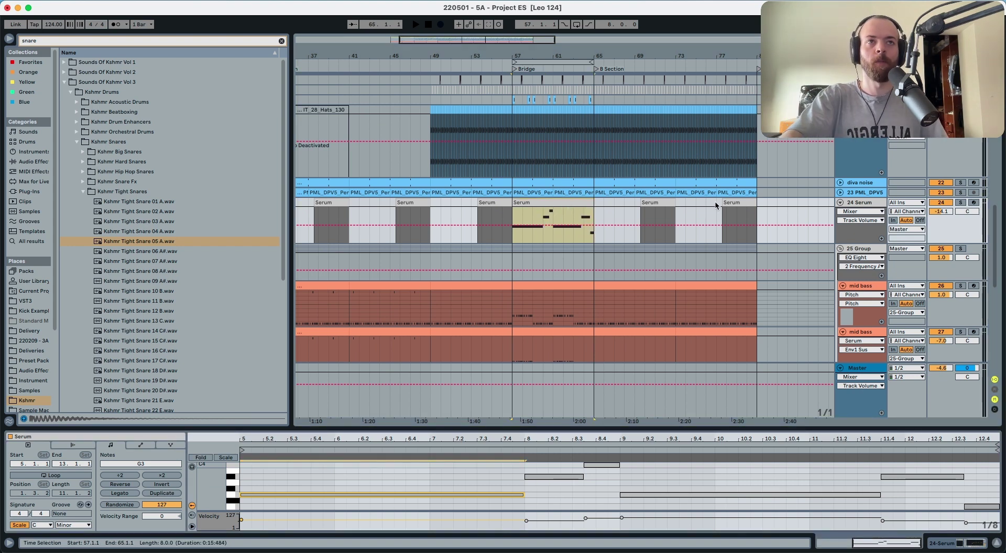
click(683, 201)
key(super+v)
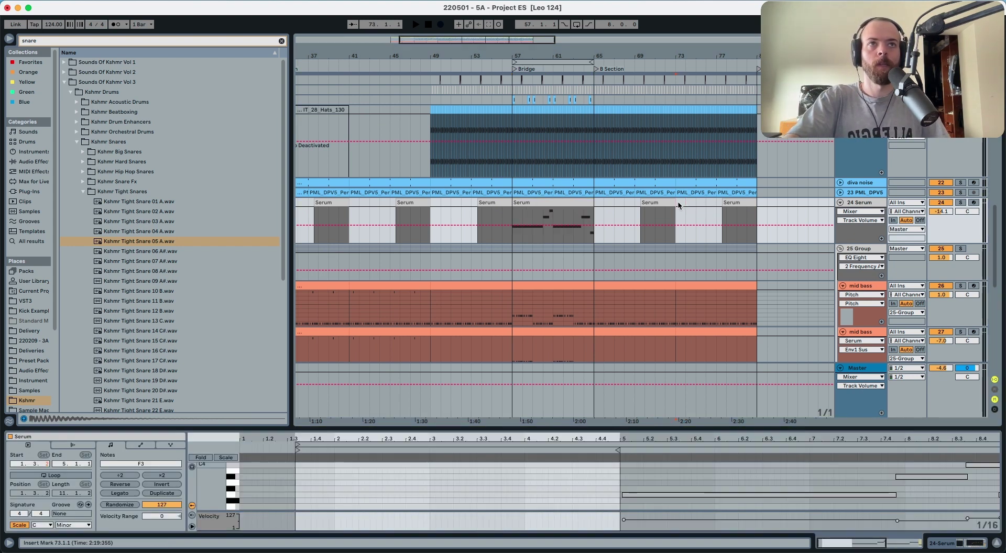
click(576, 202)
key(space)
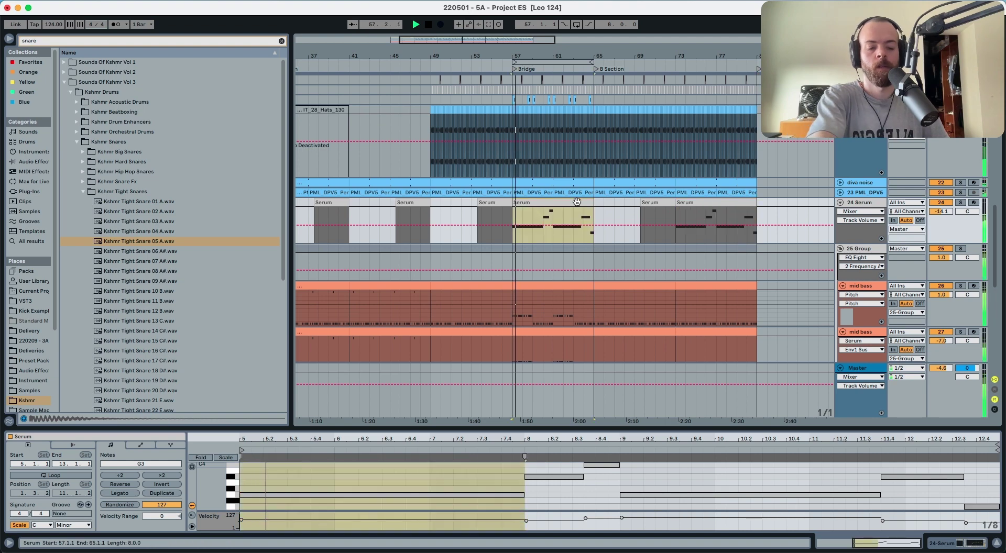
key(Delete)
Play the 24 Serum lead's entry from bar 72, show that track's devices and look over the drum tracks.
click(665, 210)
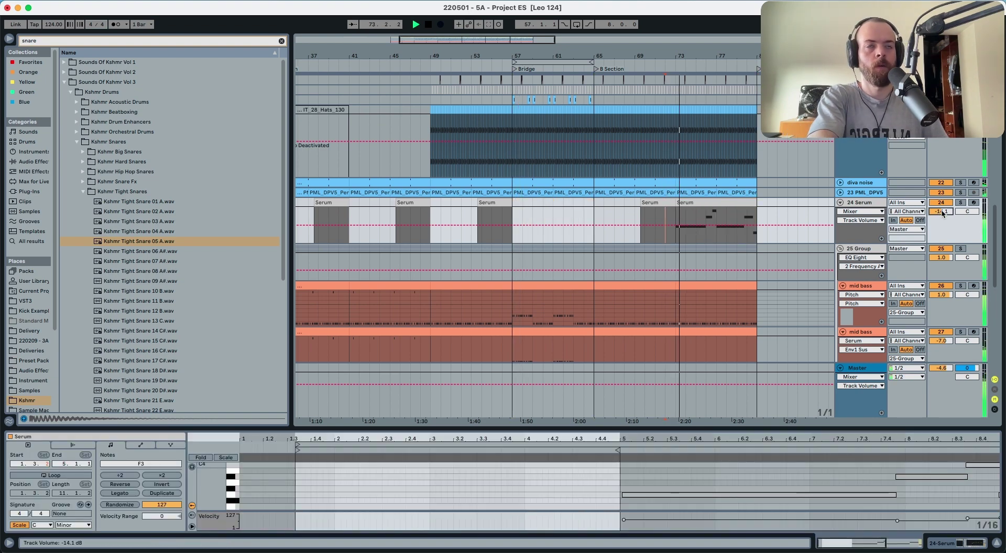
click(866, 204)
scroll(865, 220, up, 4)
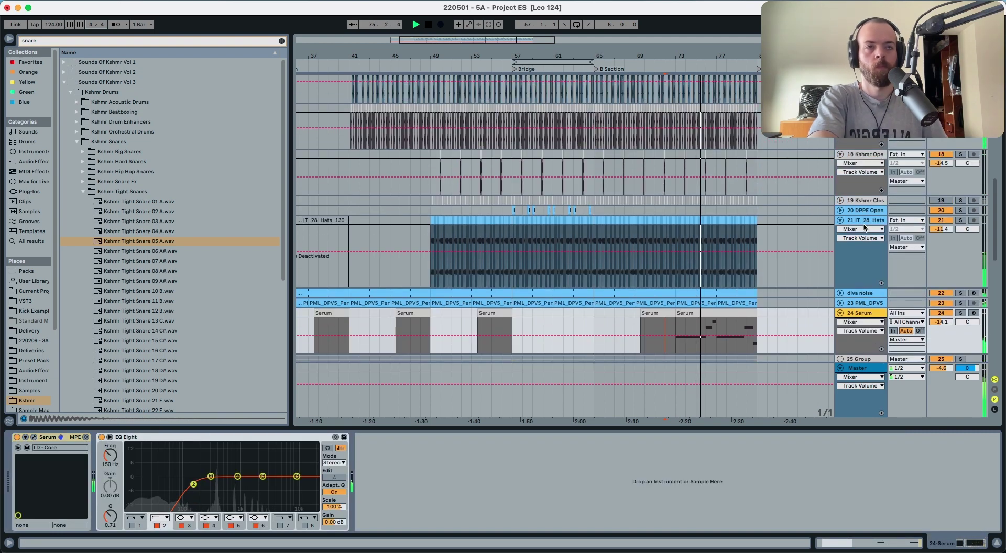
scroll(866, 223, up, 1)
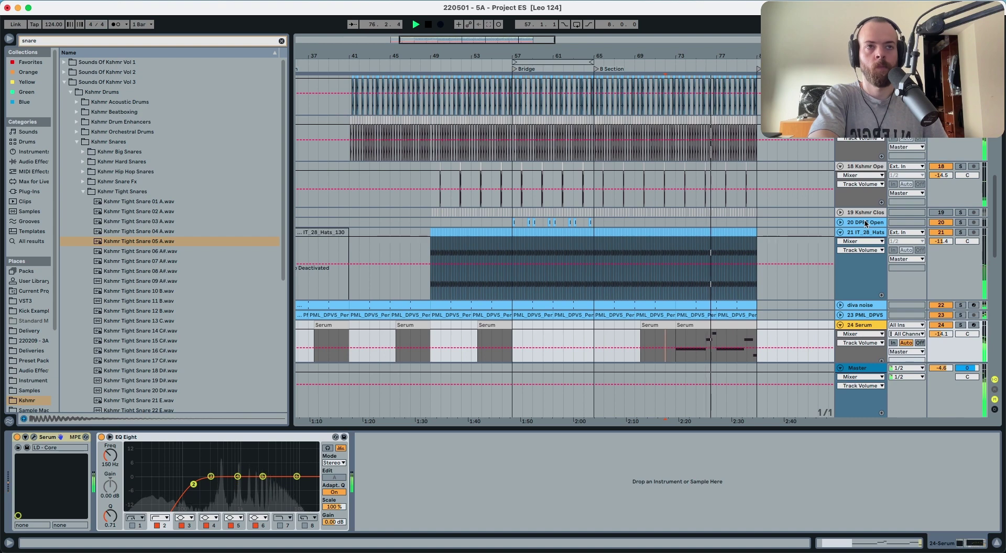
scroll(866, 223, up, 10)
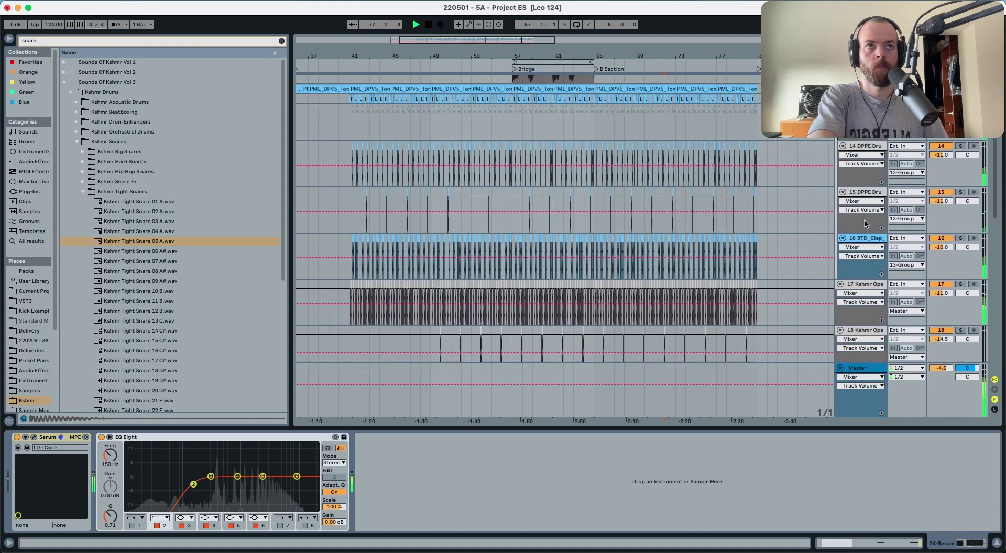
Copy the first piano EQ Eight with its filter automation onto the 24 Serum track and duplicate the track's bar-73 clip to bar 81.
scroll(866, 223, up, 10)
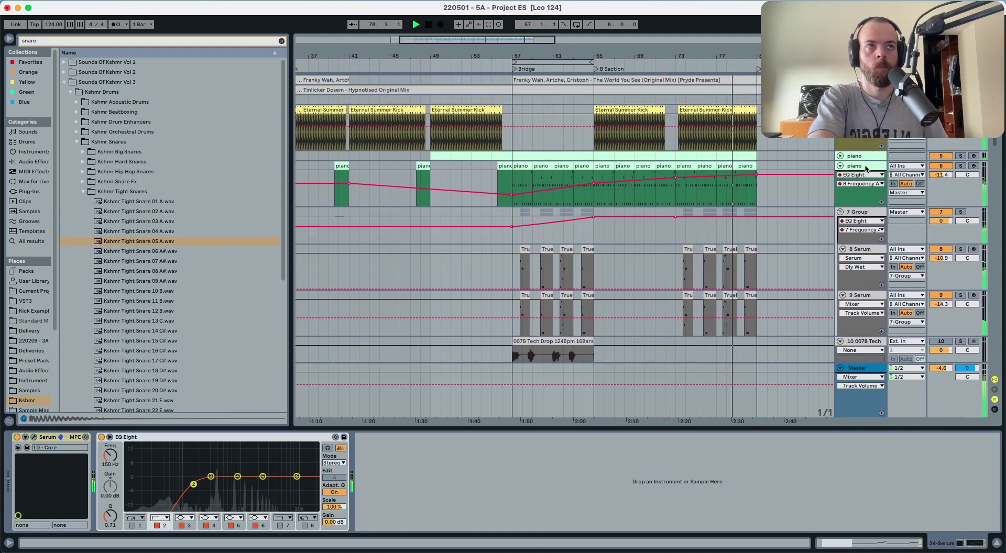
click(865, 168)
click(329, 435)
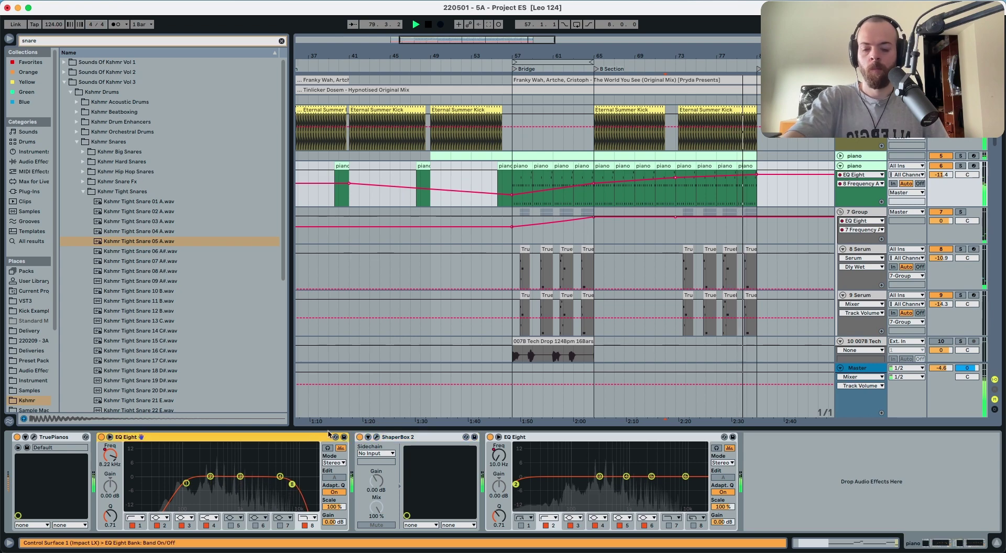
scroll(822, 207, down, 15)
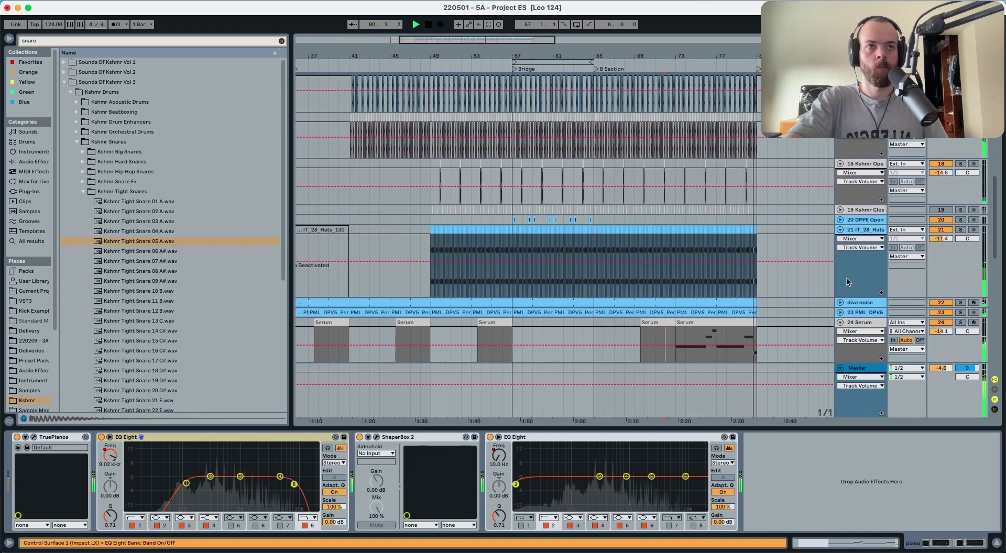
scroll(849, 283, down, 5)
click(726, 295)
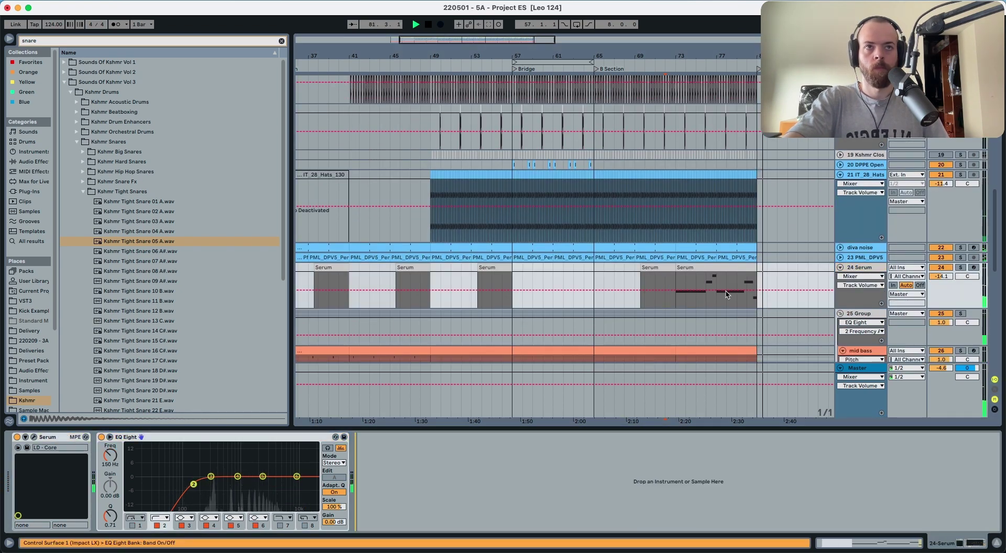
key(super+v)
click(692, 269)
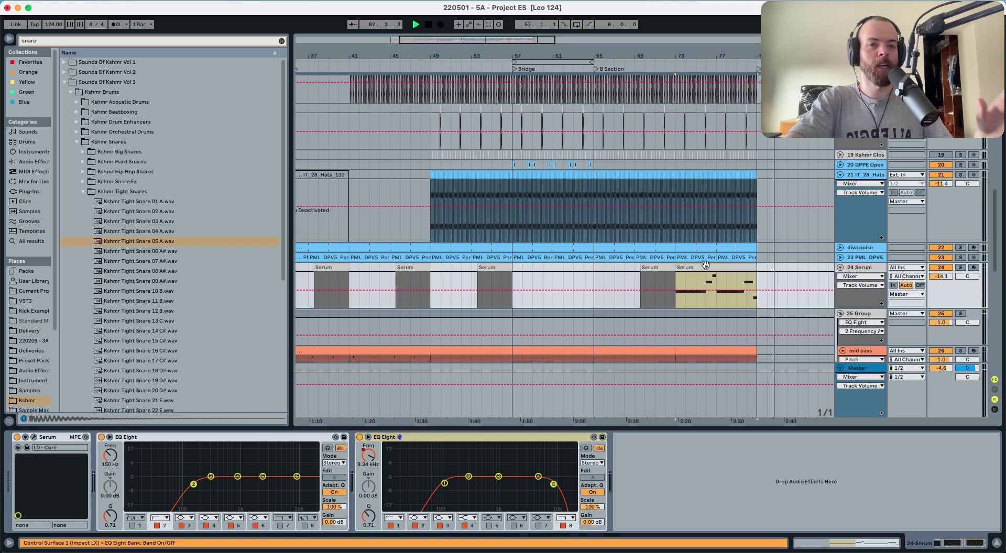
key(super+d)
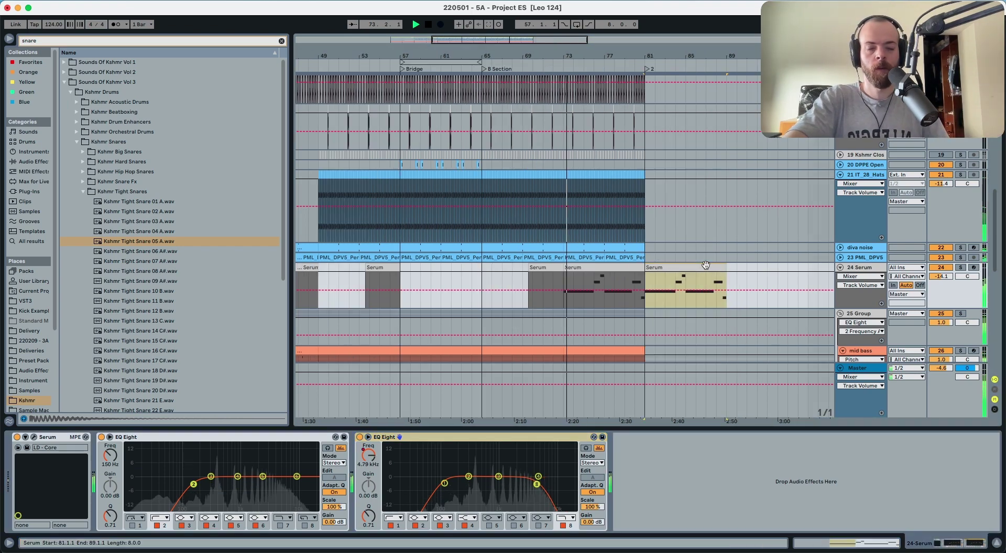
Stop playback and copy the piano track's first EQ Eight together with its ShaperBox 2.
scroll(639, 232, up, 1)
scroll(646, 211, up, 10)
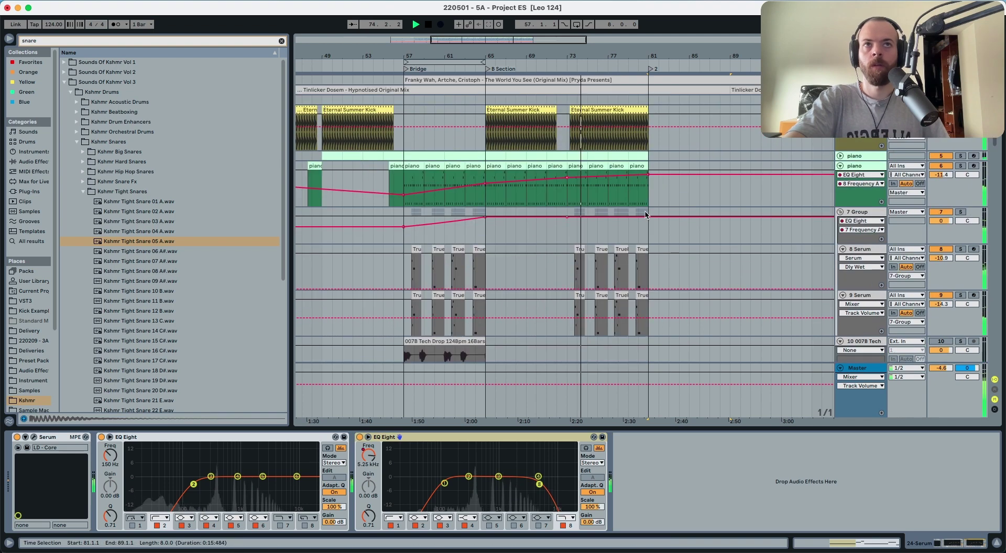
click(595, 157)
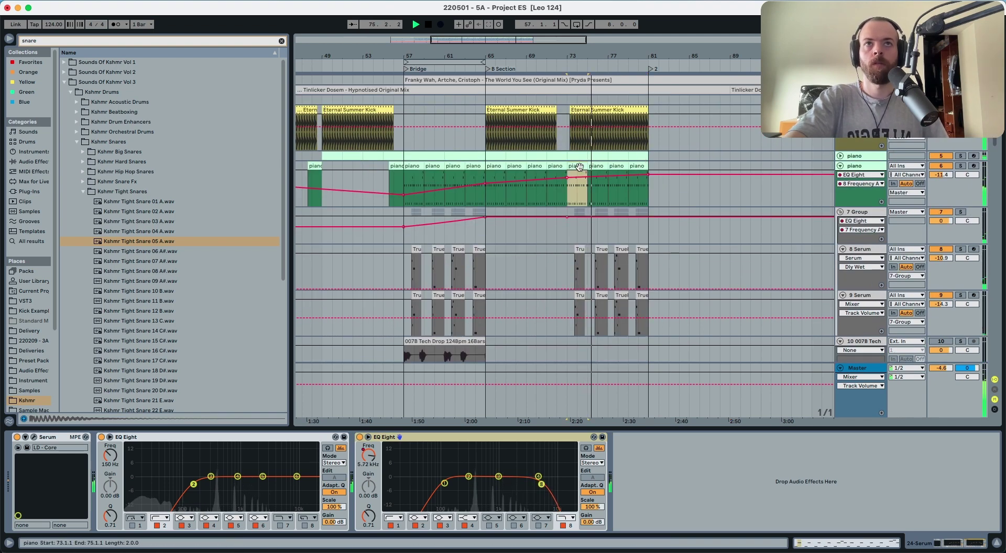
click(595, 183)
scroll(595, 183, down, 10)
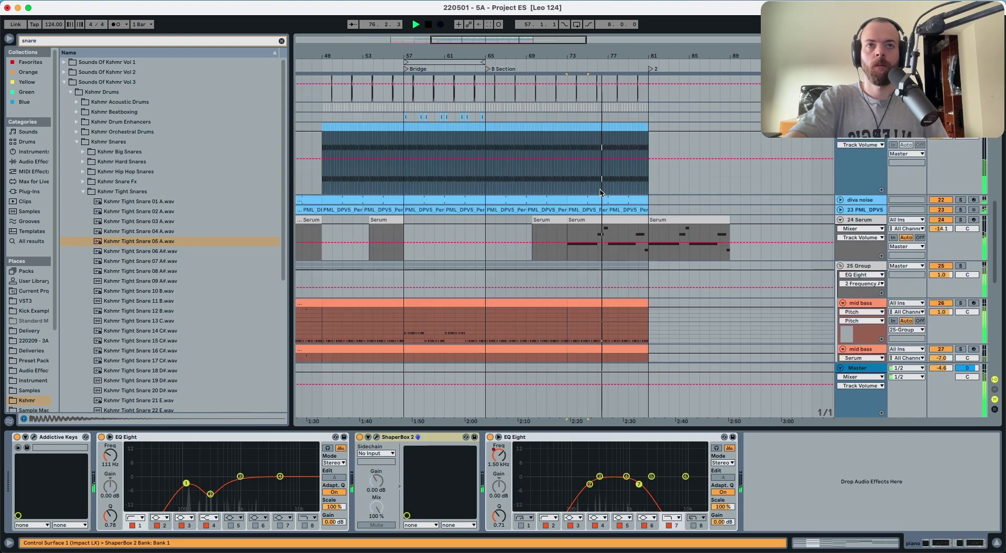
scroll(627, 201, up, 10)
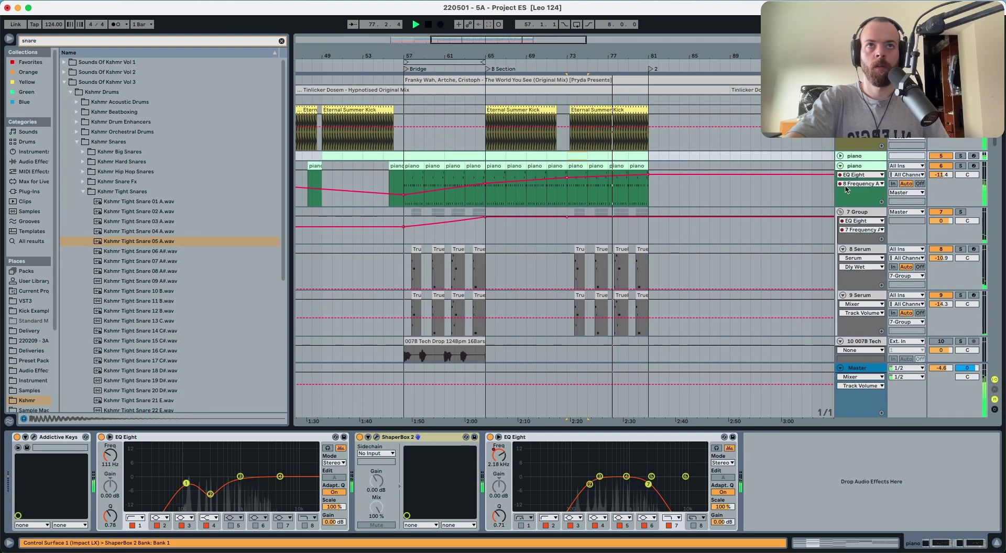
click(628, 201)
click(288, 440)
key(space)
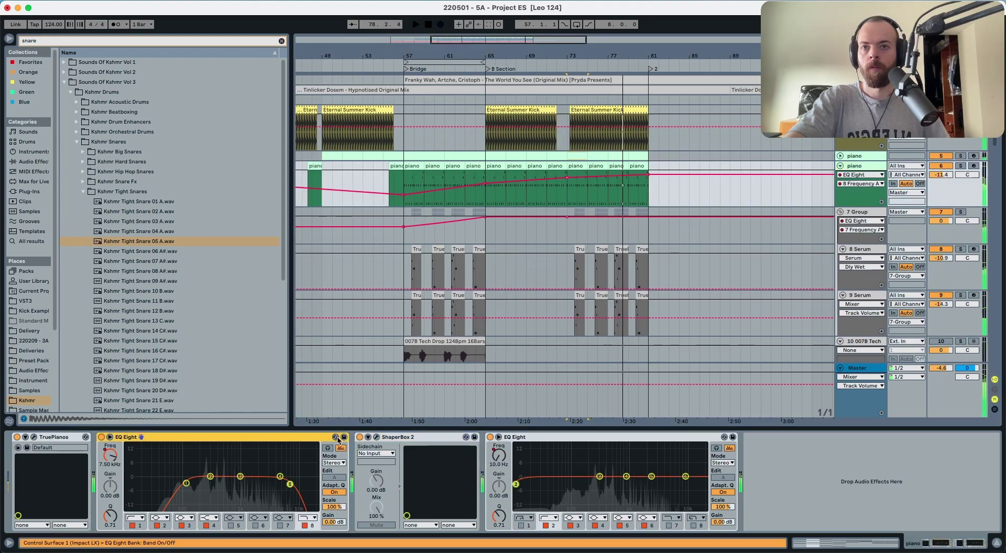
click(399, 438)
click(255, 441)
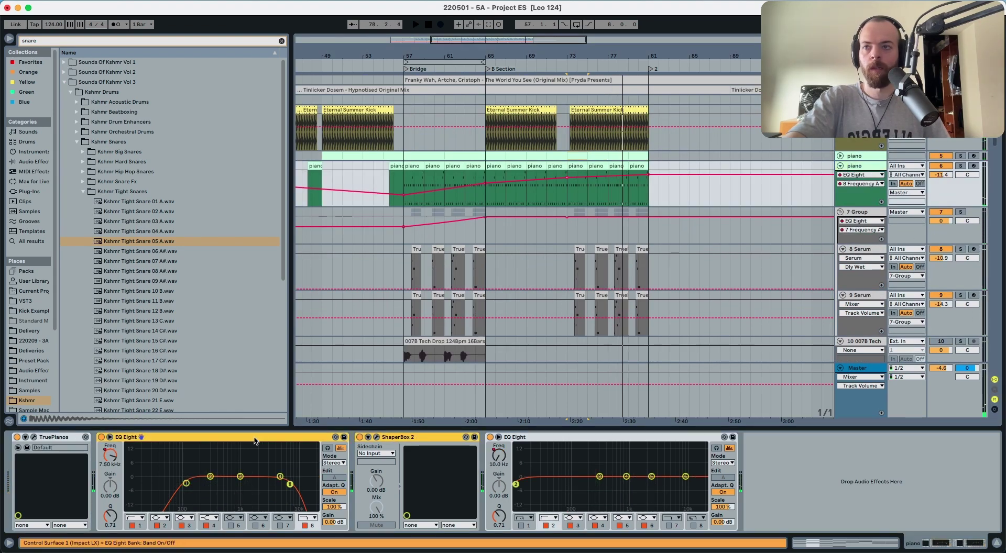
Put the copied piano EQ Eight and ShaperBox 2 on the 24 Serum track, replacing its existing EQs.
scroll(741, 341, down, 15)
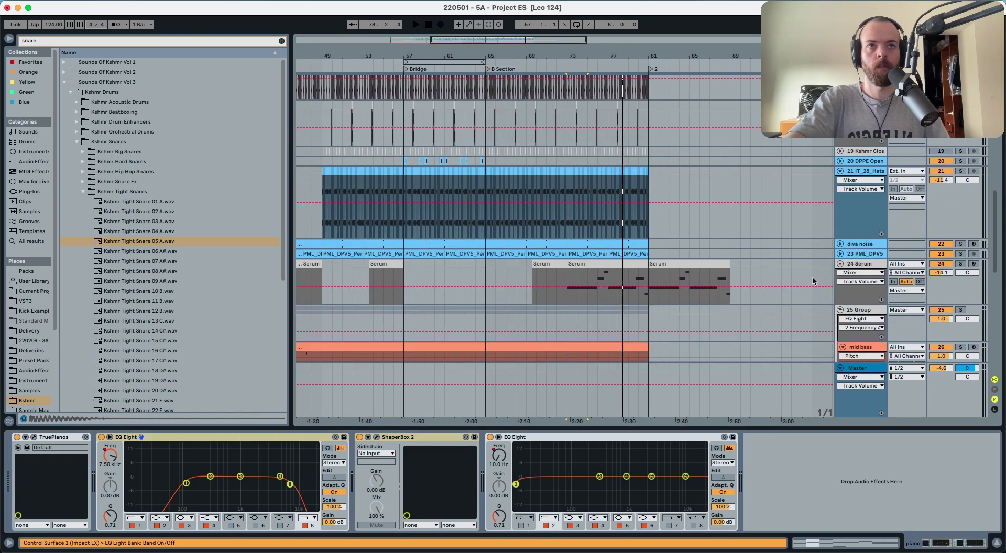
click(879, 267)
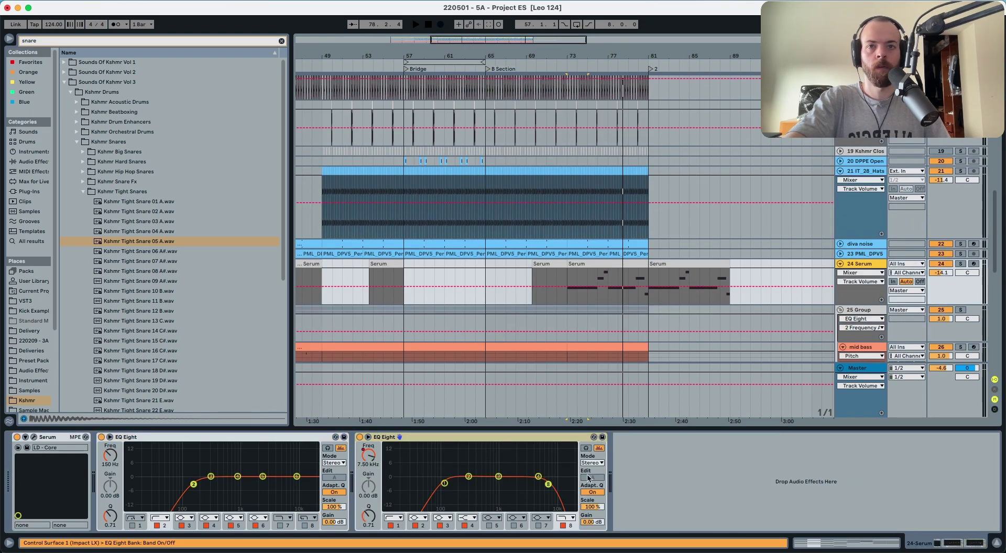
click(454, 438)
key(Delete)
key(Delete)
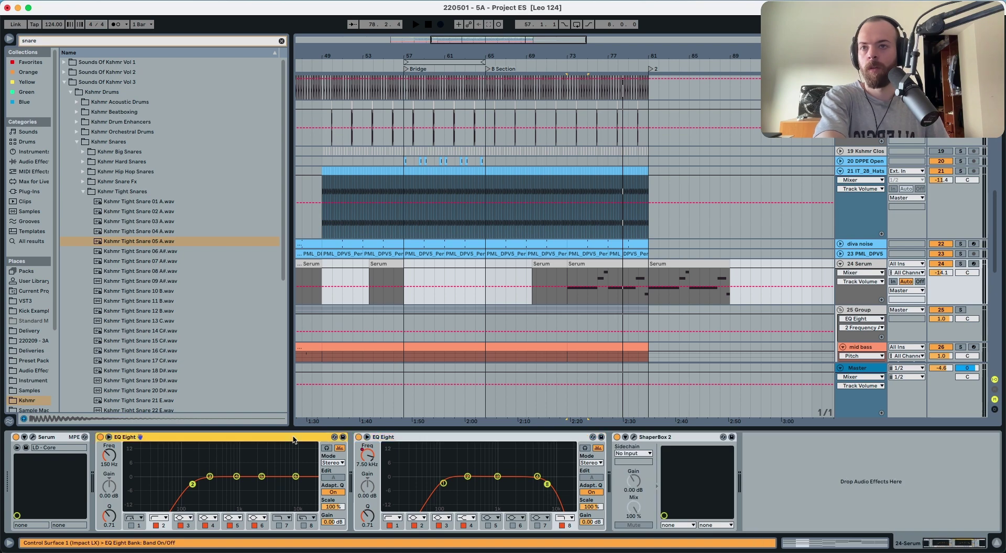
Lower the 24 Serum EQ's band 8 frequency automation at bar 73 and play the lead with the new filter rise.
click(289, 484)
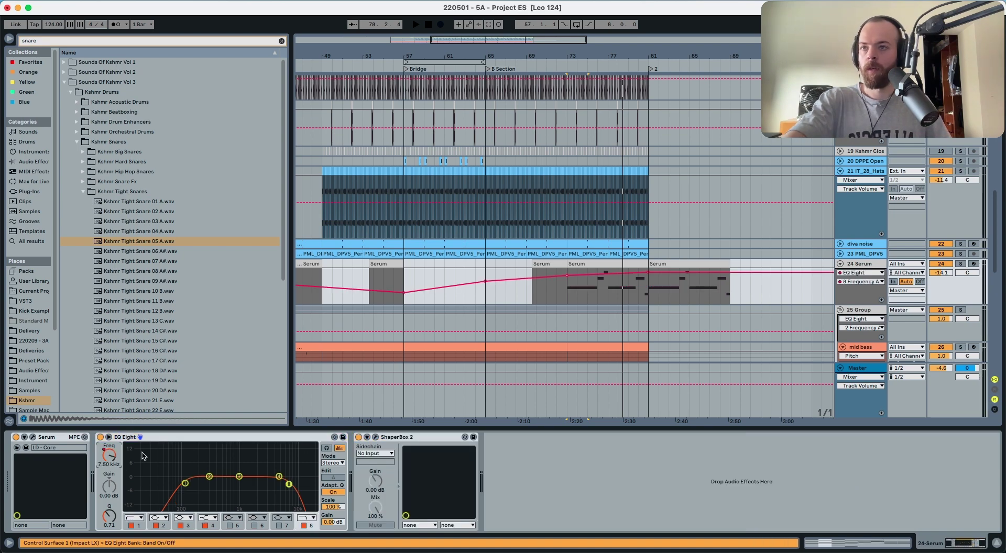
click(571, 281)
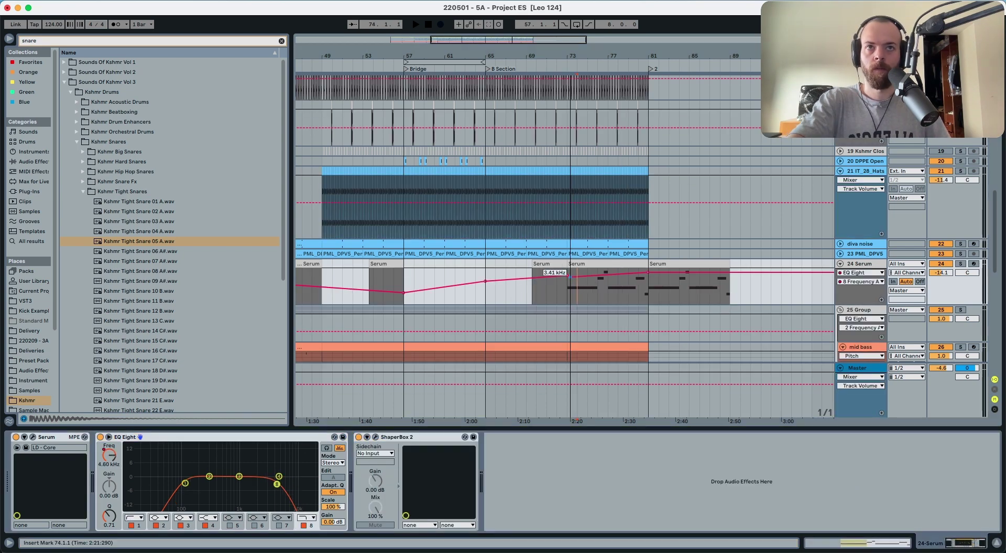
drag(569, 274, 568, 287)
key(space)
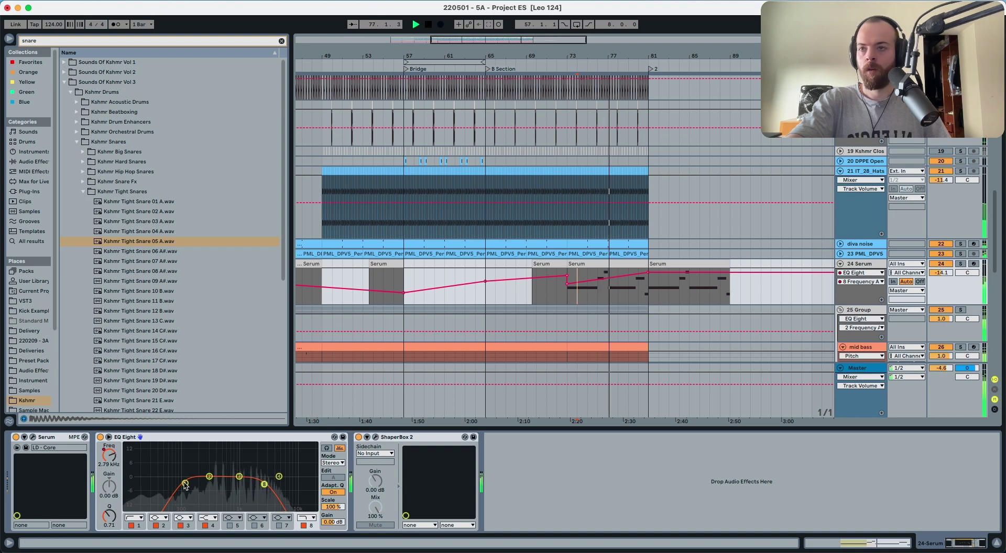
On the 24 Serum EQ, raise band 1's frequency to about 212 Hz and make band 2 a low cut at about 177 Hz.
click(139, 525)
drag(109, 456, 109, 449)
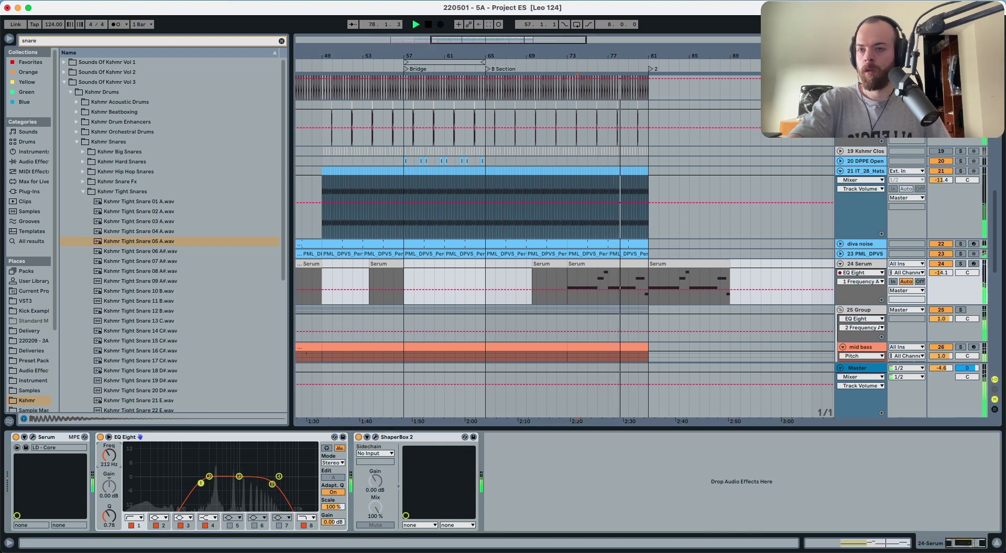
click(158, 517)
click(155, 456)
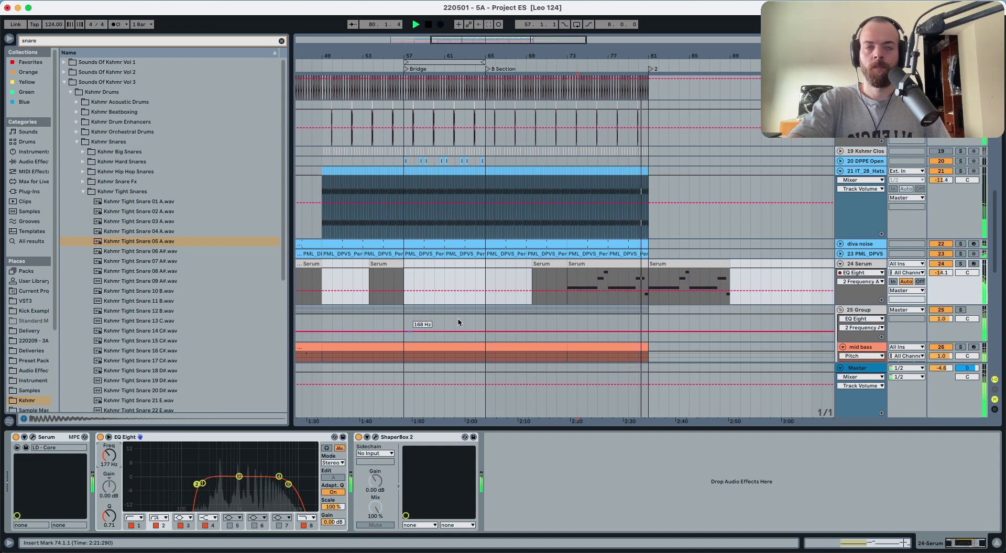
Stop playback and duplicate bars 73 to 81 of all tracks to bars 81 to 89.
scroll(617, 258, down, 15)
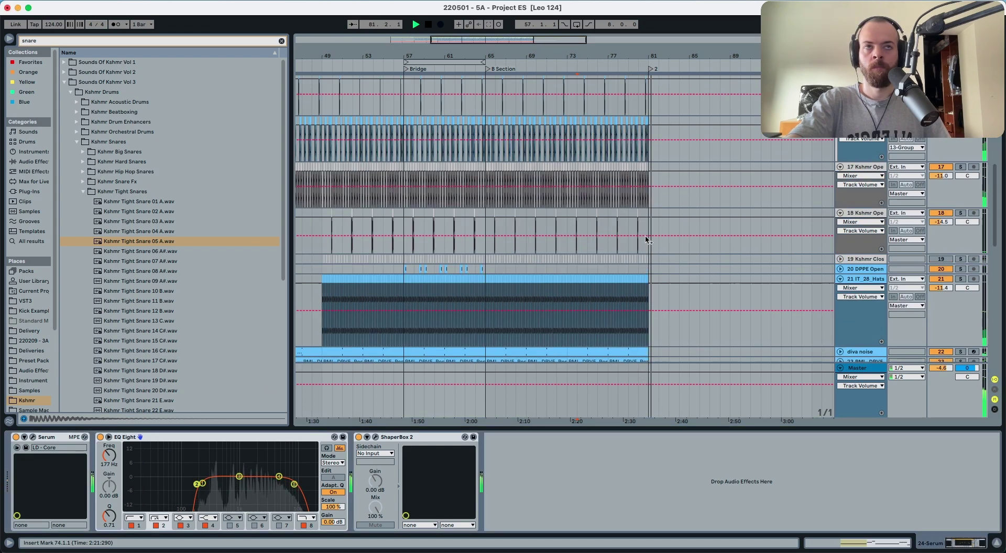
key(space)
click(643, 242)
scroll(642, 242, up, 15)
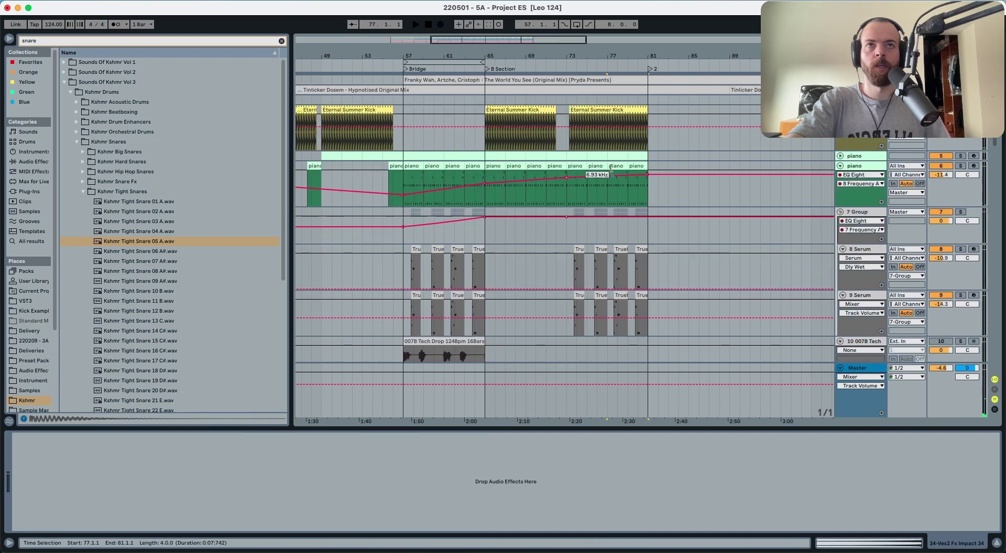
shift+click(565, 112)
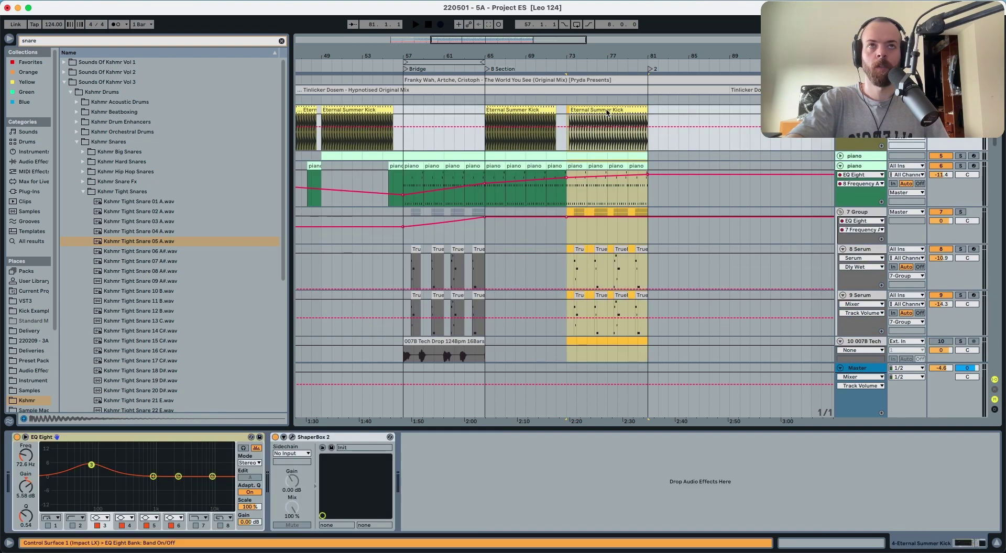
key(ctrl+d)
Delete the duplicated kick from bars 81 to 89 and remove the 4.69 kHz piano filter automation point at bar 81.
click(719, 113)
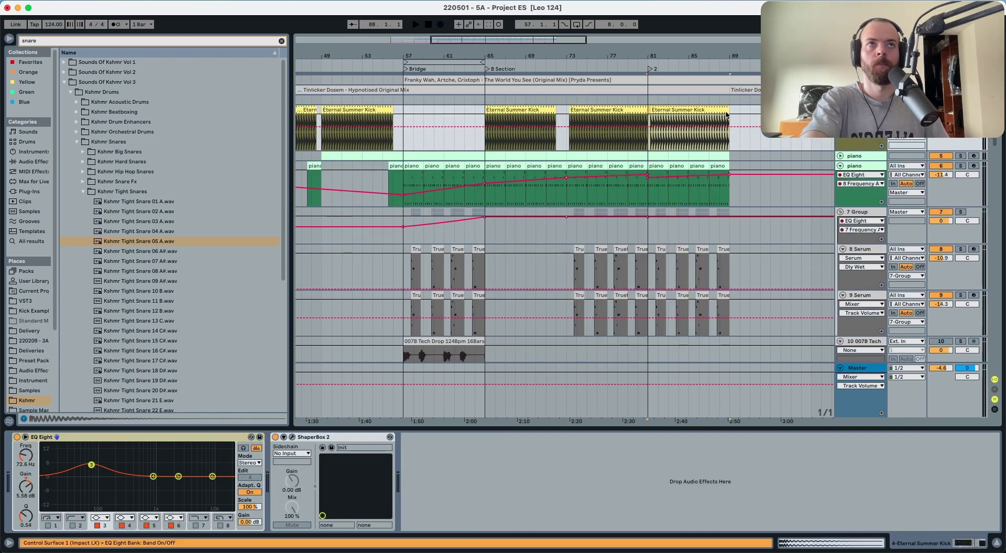
key(Delete)
key(space)
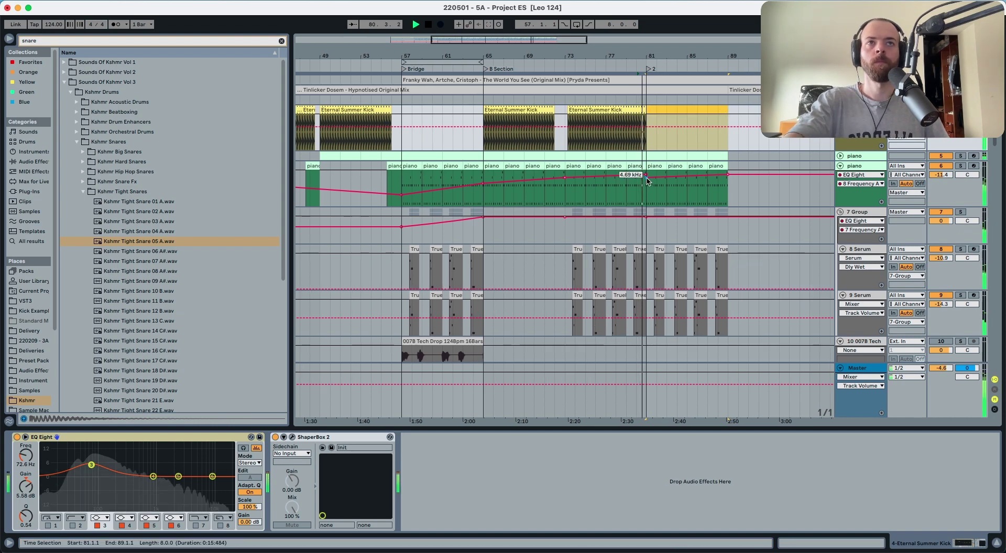
click(647, 181)
Copy the Bridge's Kshmr impact and tight snare clips, bars 56 to 65, to bar 80.
scroll(535, 219, down, 15)
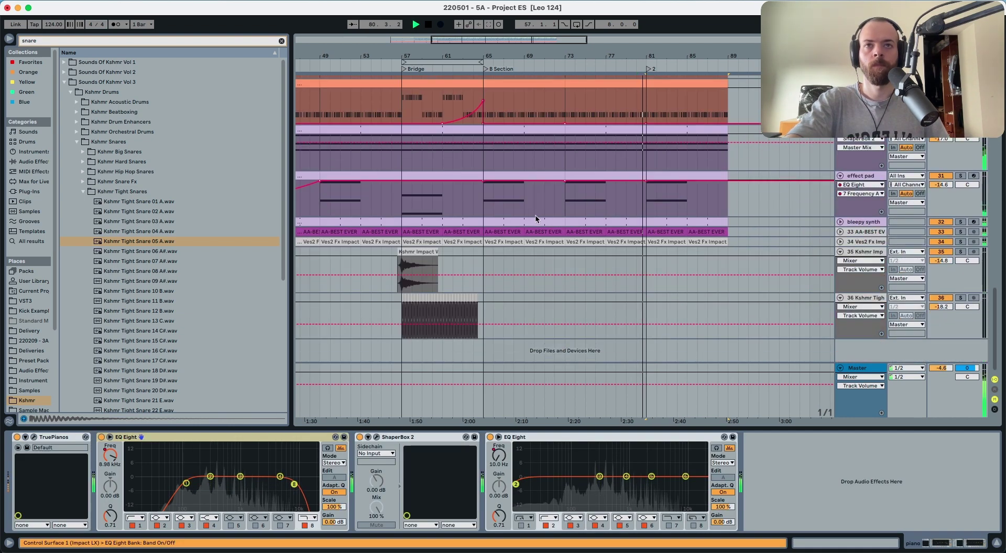
click(437, 253)
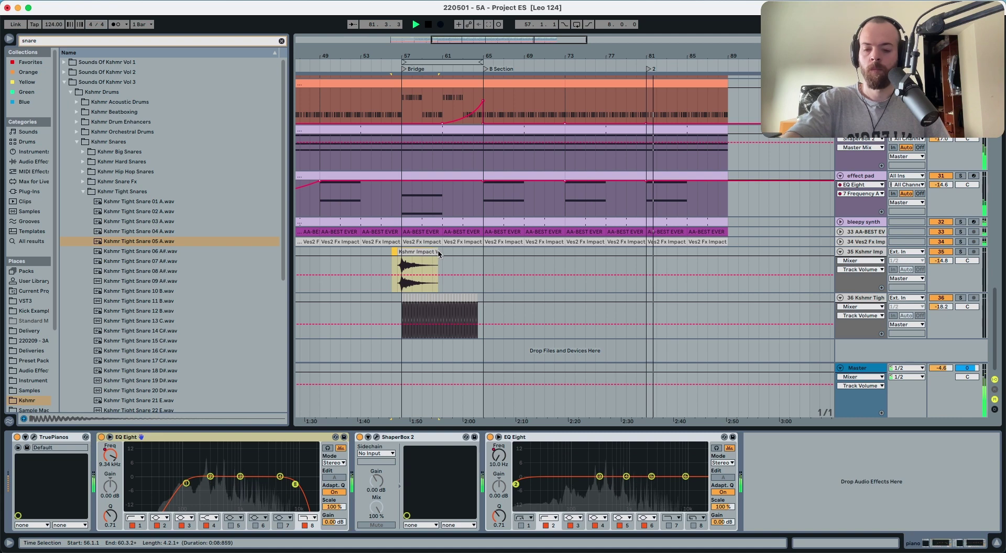
drag(438, 254, 482, 300)
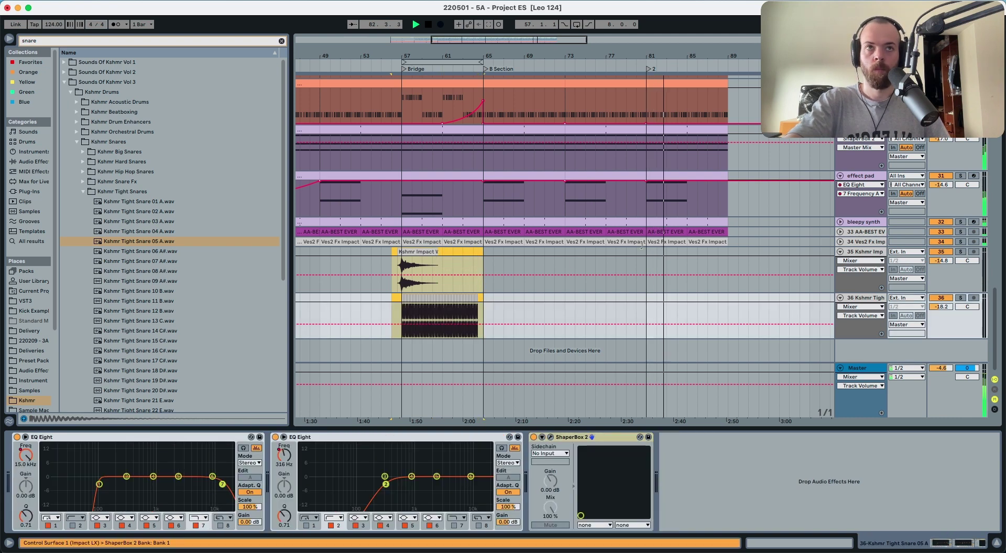
click(639, 250)
key(super+v)
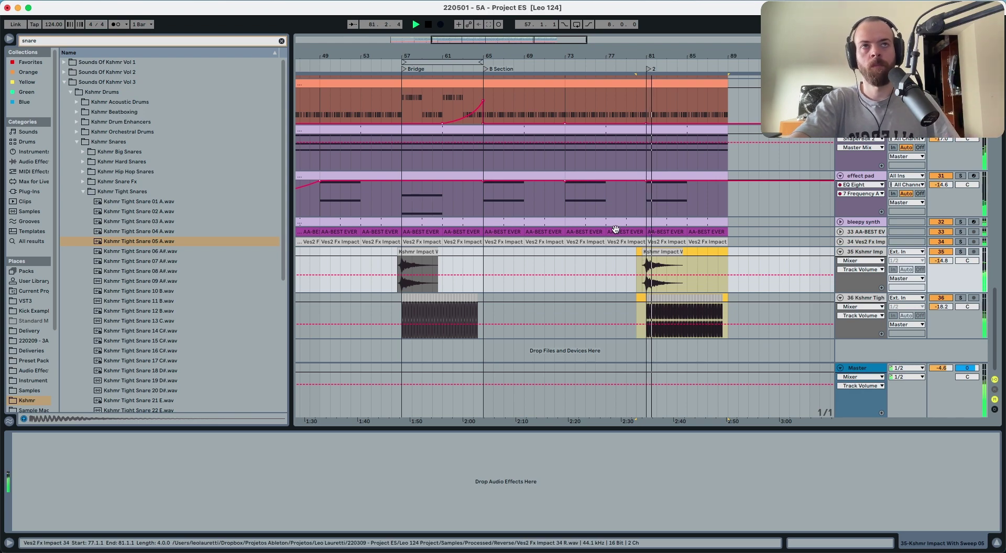
Hide the automation, add a locator at bar 89 and play the extended arrangement up to it.
scroll(616, 229, up, 15)
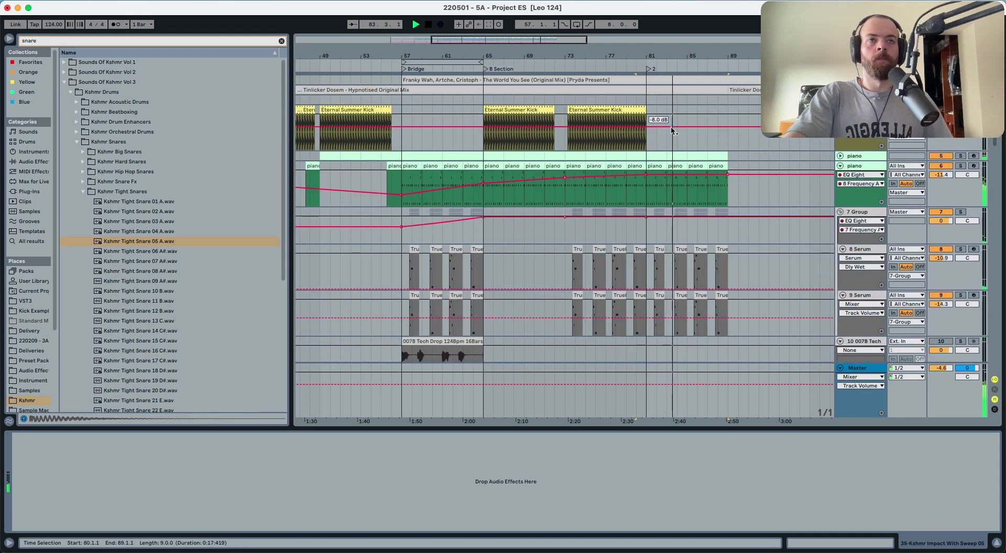
mouse_move(648, 57)
mouse_down()
mouse_move(647, 43)
mouse_move(646, 51)
mouse_up()
key(a)
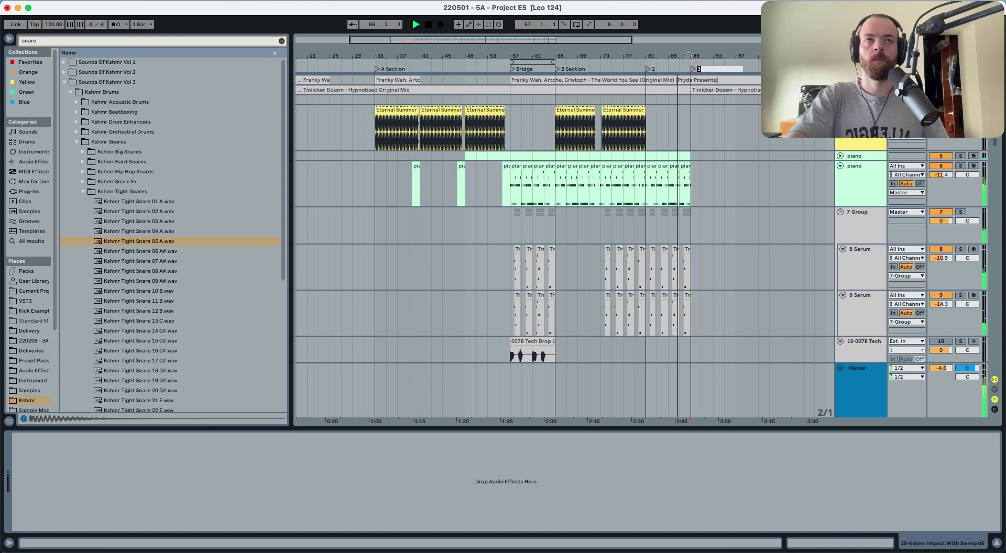
drag(690, 59, 693, 48)
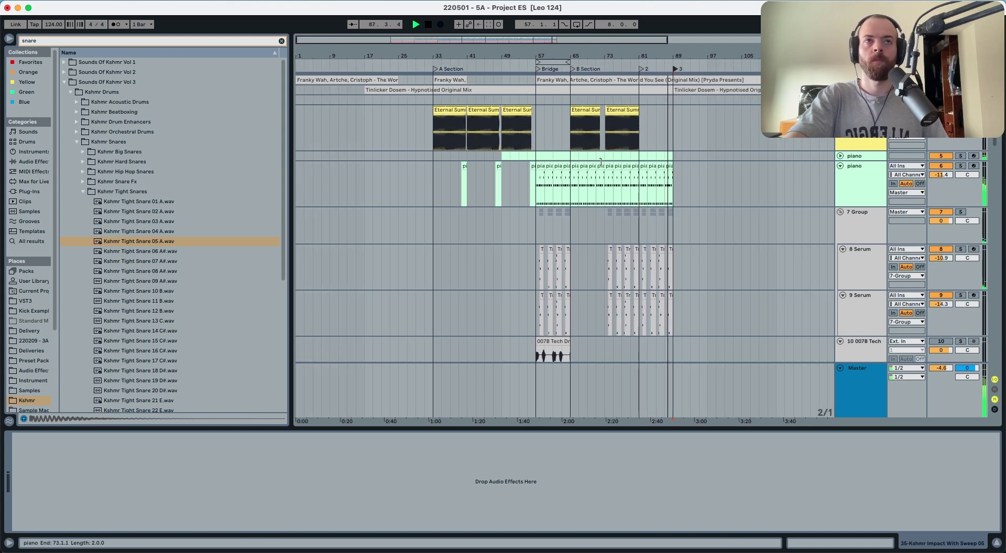
scroll(602, 157, down, 5)
scroll(602, 156, up, 5)
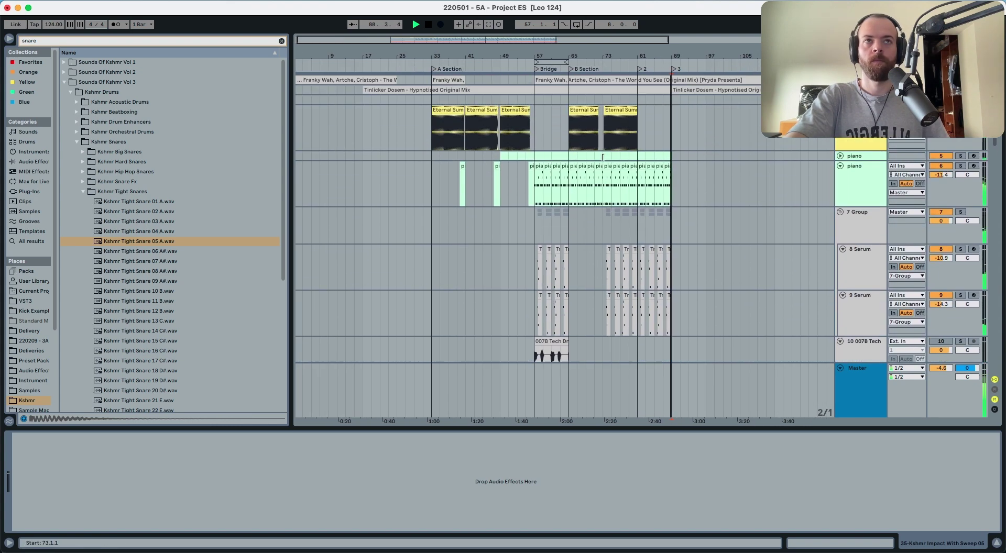
scroll(603, 158, down, 5)
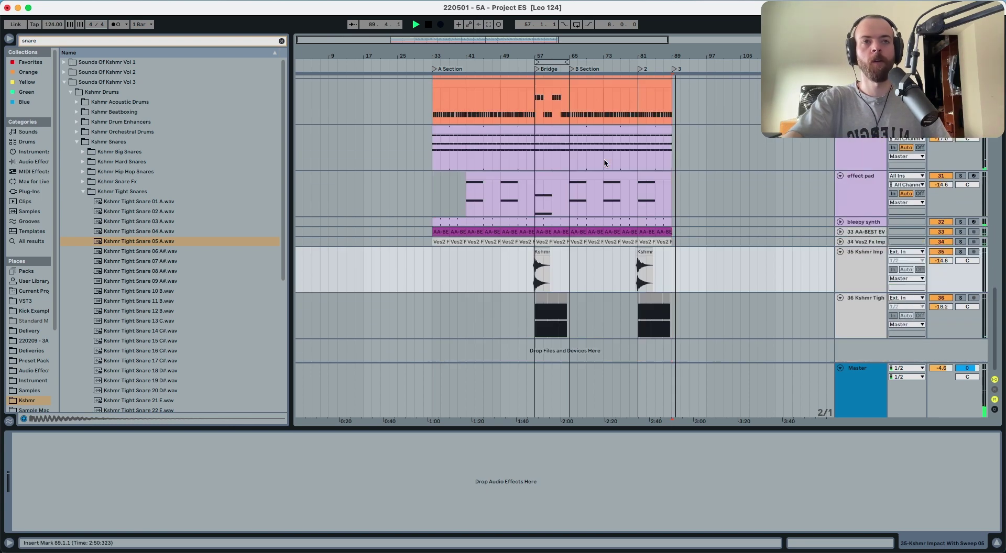
key(space)
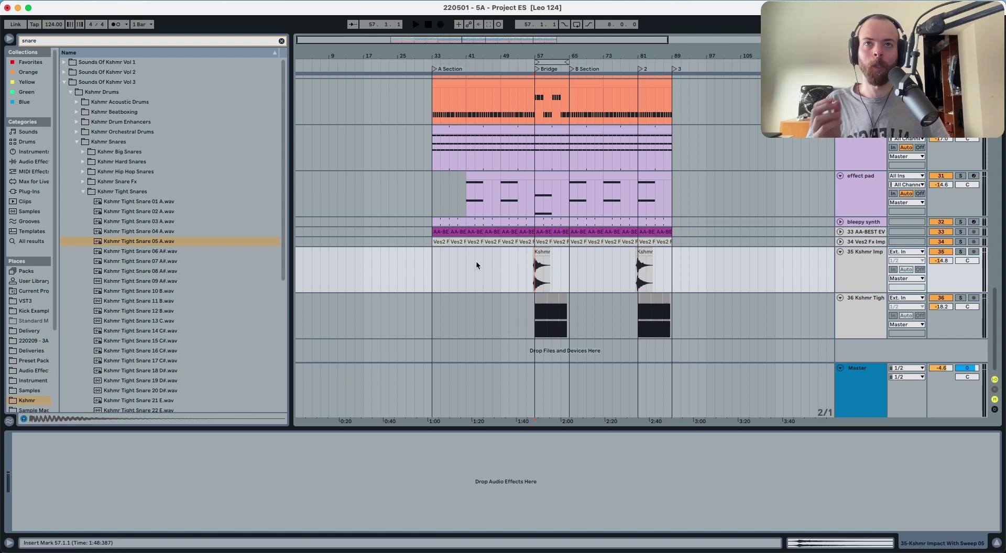
drag(474, 261, 492, 262)
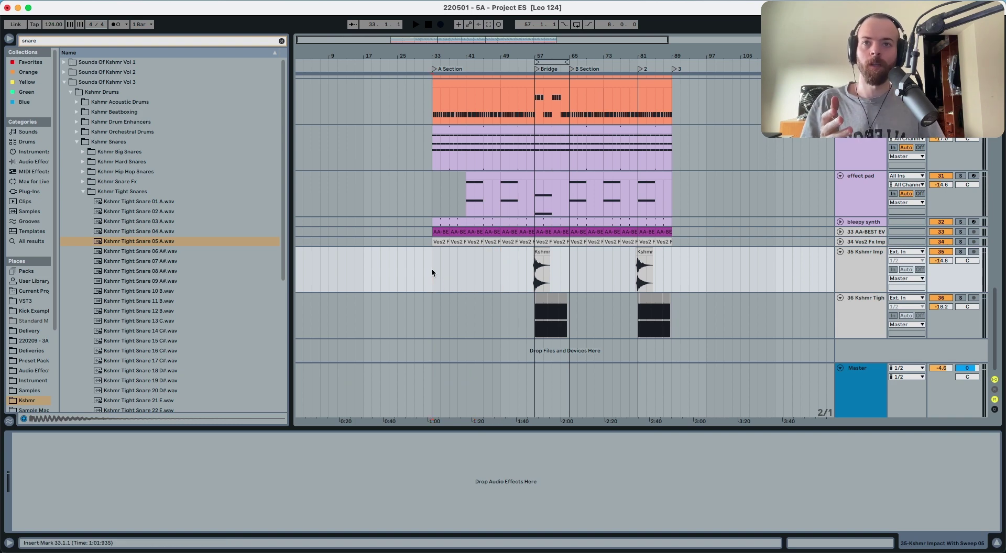
drag(431, 273, 673, 267)
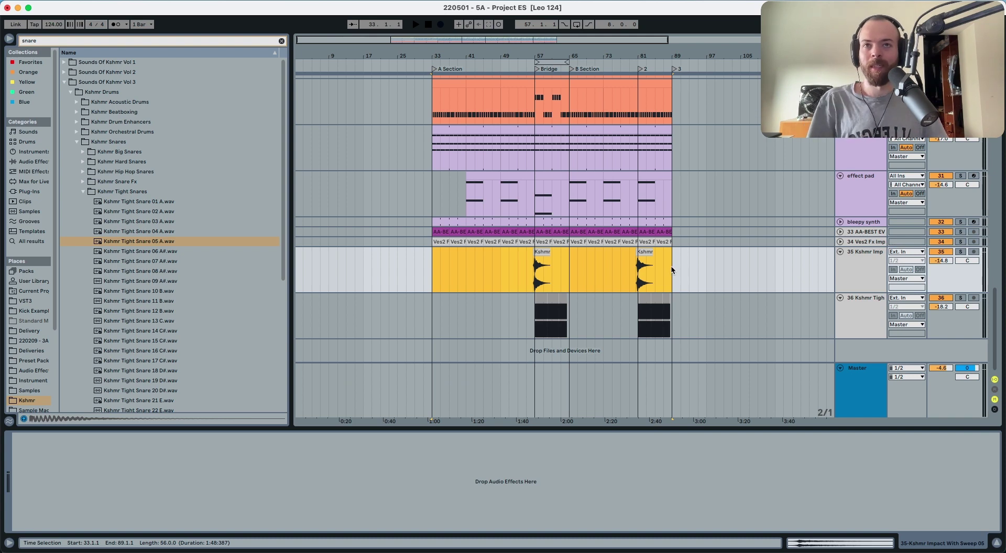
Extend the Tinlicker Dosem - Hypnotised reference clip so that it ends at bar 115.
scroll(671, 265, up, 15)
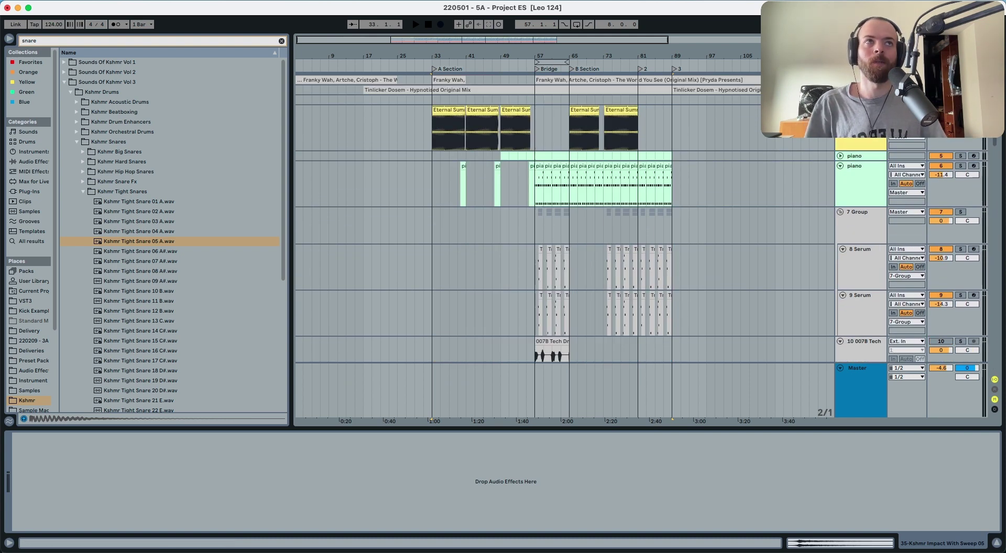
scroll(512, 101, up, 2)
click(543, 103)
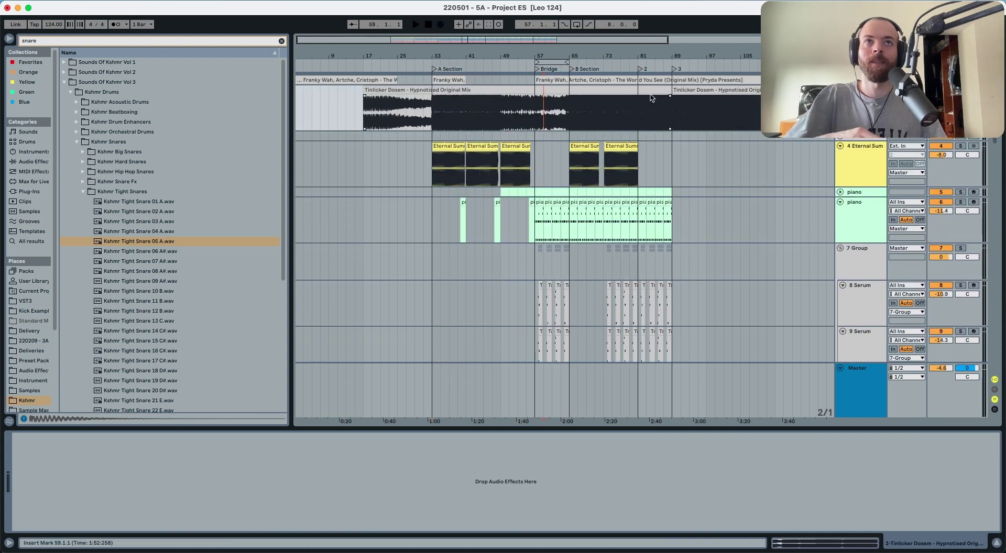
drag(671, 92, 784, 92)
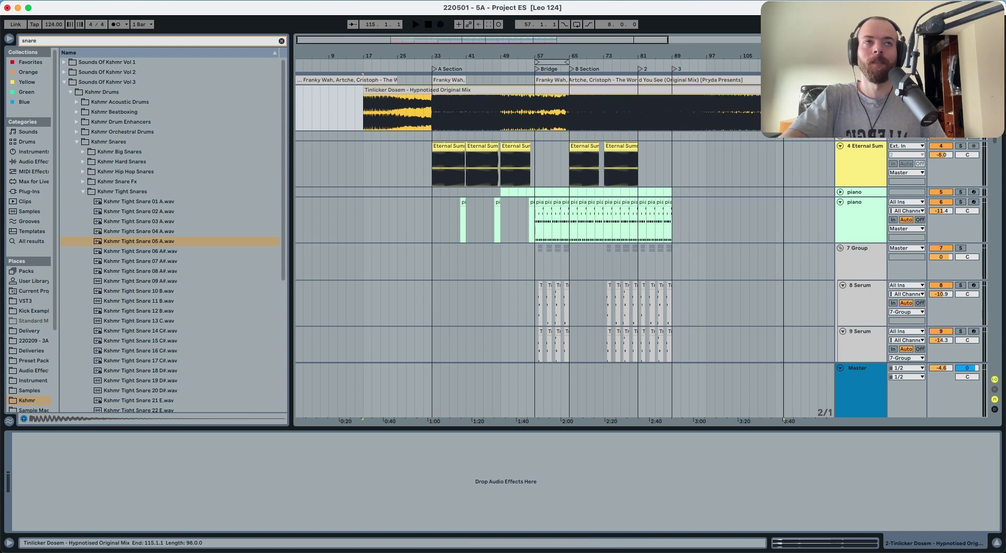
Listen to the Hypnotised reference track around bars 87, 105 and 89, and stop playback.
click(665, 109)
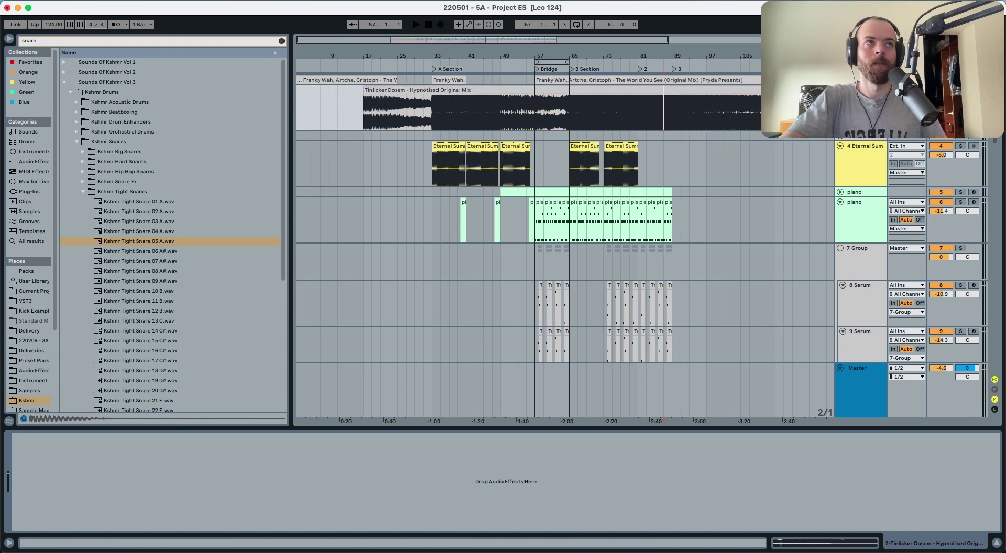
key(space)
click(701, 113)
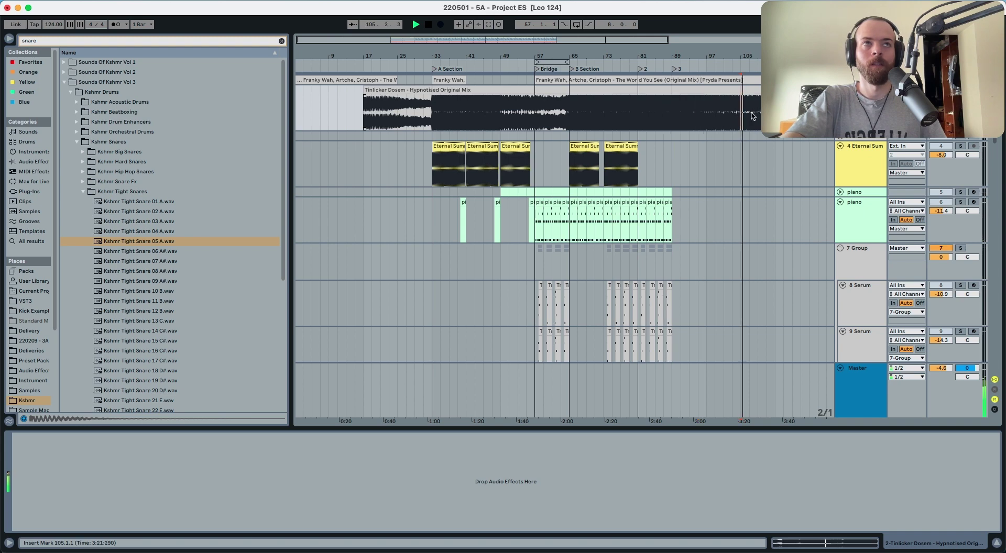
click(673, 112)
key(space)
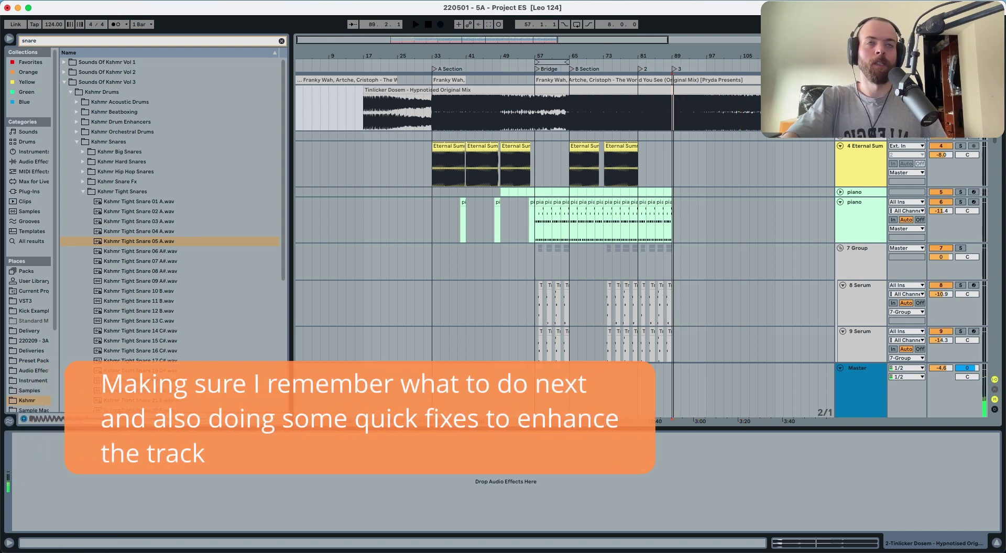
Solo the expanded piano track and listen to its clip from bar 65.
click(543, 205)
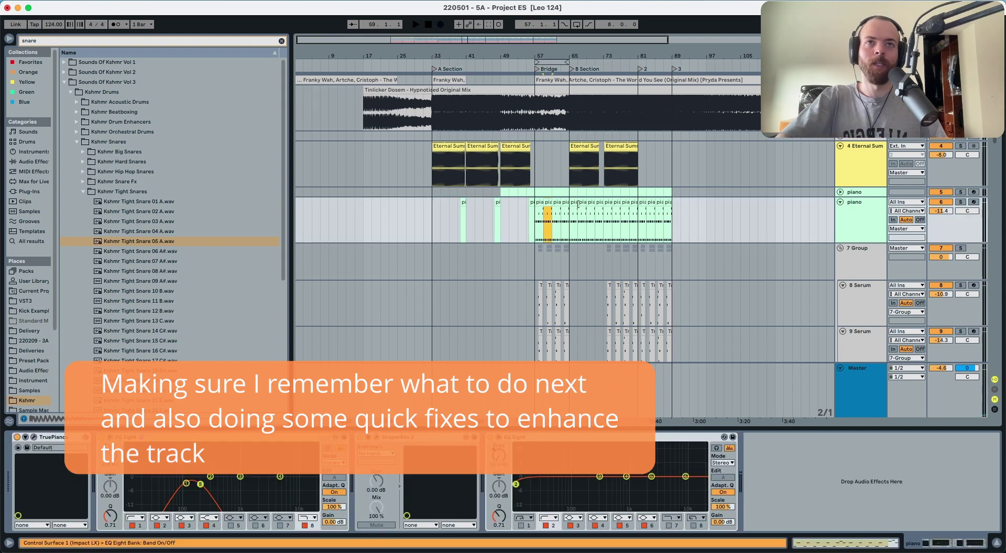
click(574, 205)
click(960, 204)
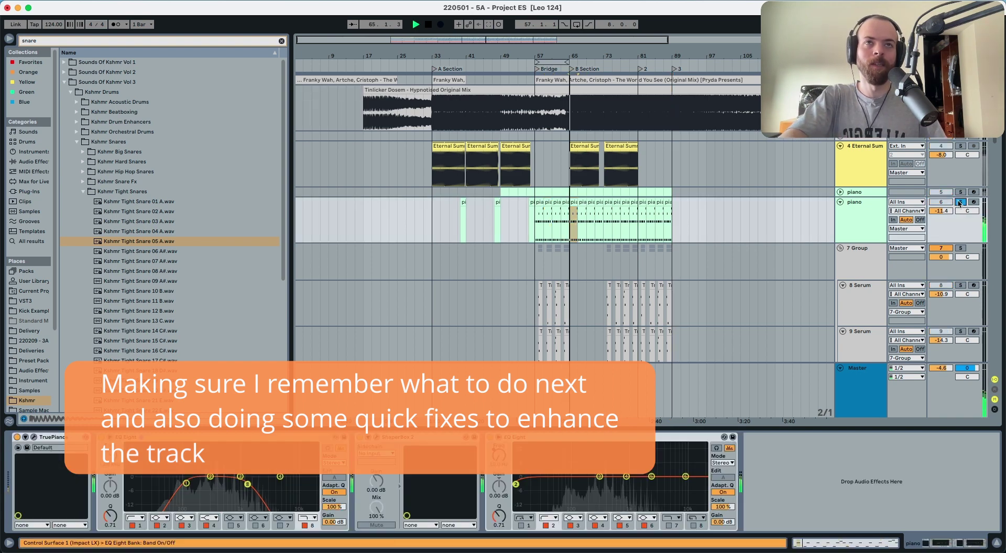
key(space)
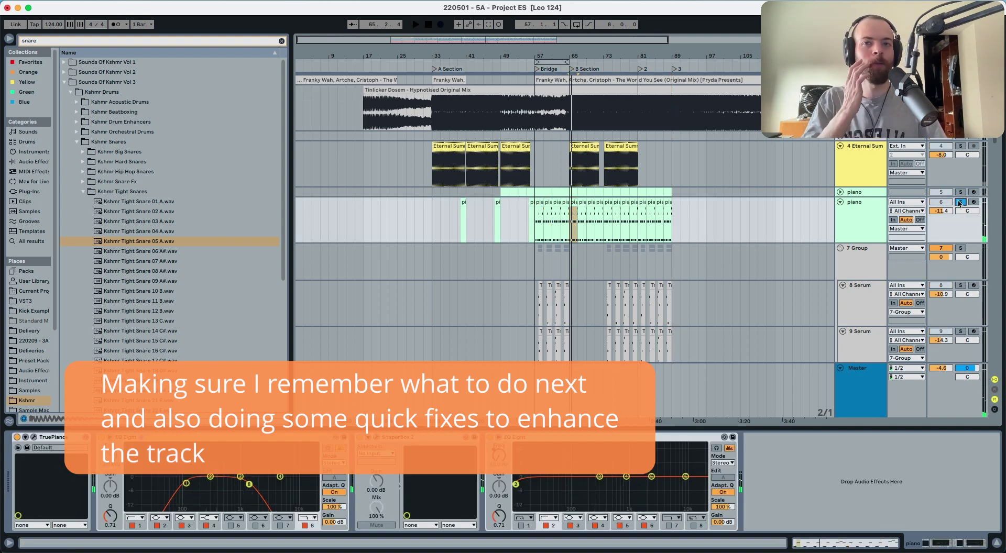
Unsolo the piano track and play the full arrangement from the A Section at bar 33.
click(432, 213)
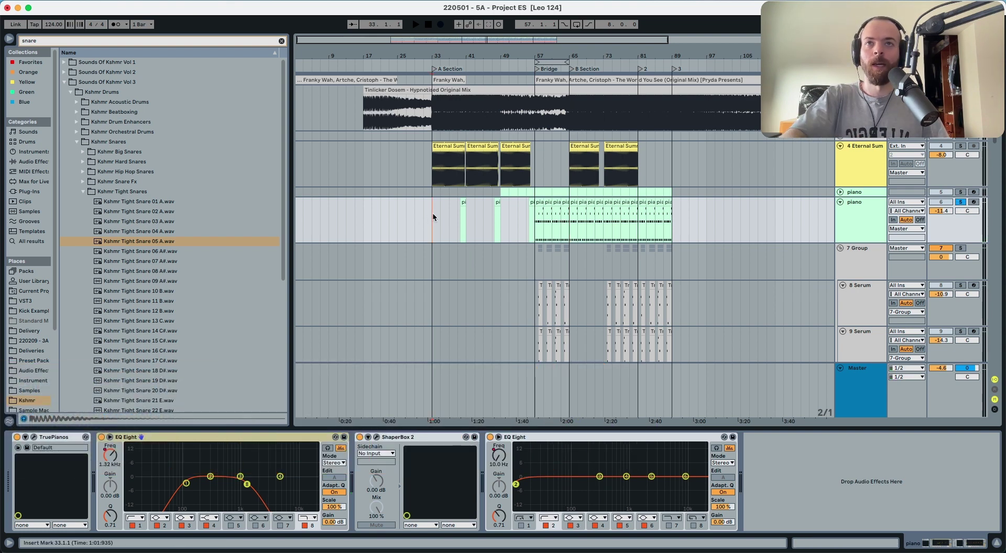
scroll(888, 165, down, 2)
click(965, 159)
key(space)
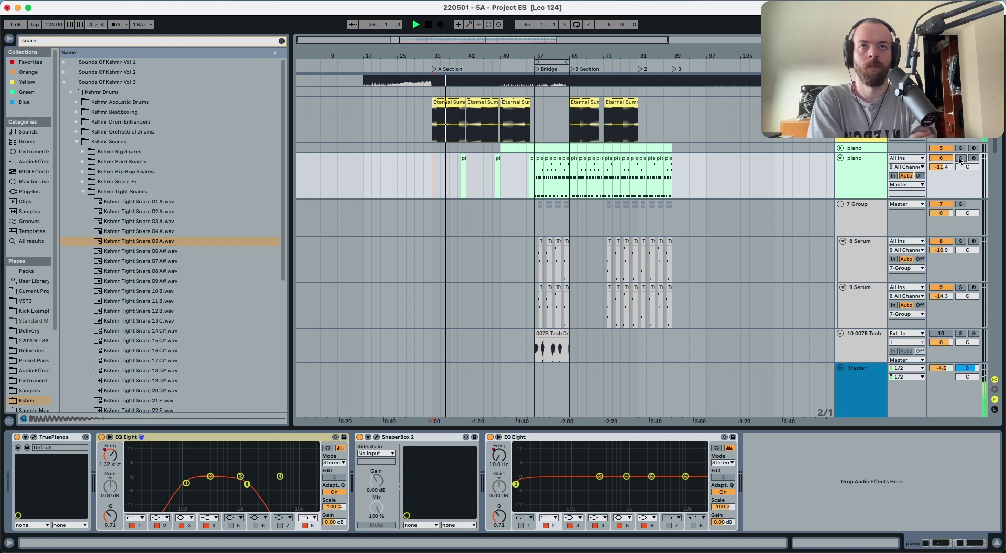
Delete the short piano clips between bars 37 and 57 and save the project.
drag(535, 178, 447, 175)
key(Delete)
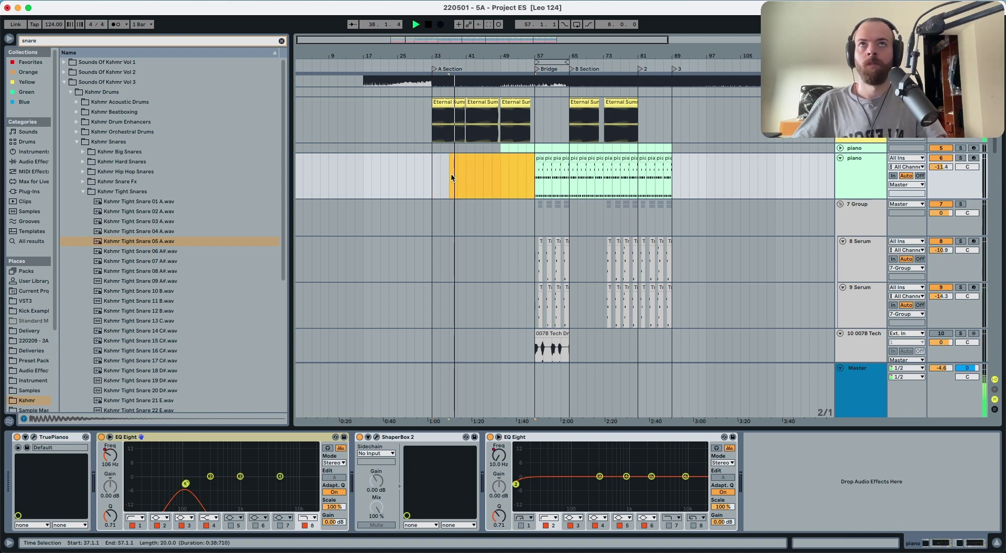
key(super+s)
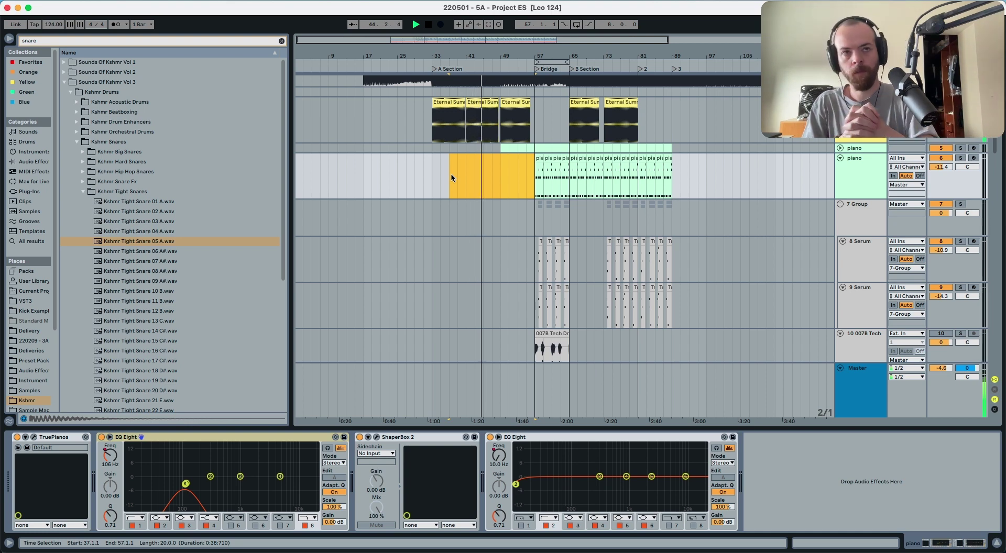
Look through the arrangement's tracks from the reference-side lanes down to the bass while it plays, and stop playback.
scroll(751, 130, down, 3)
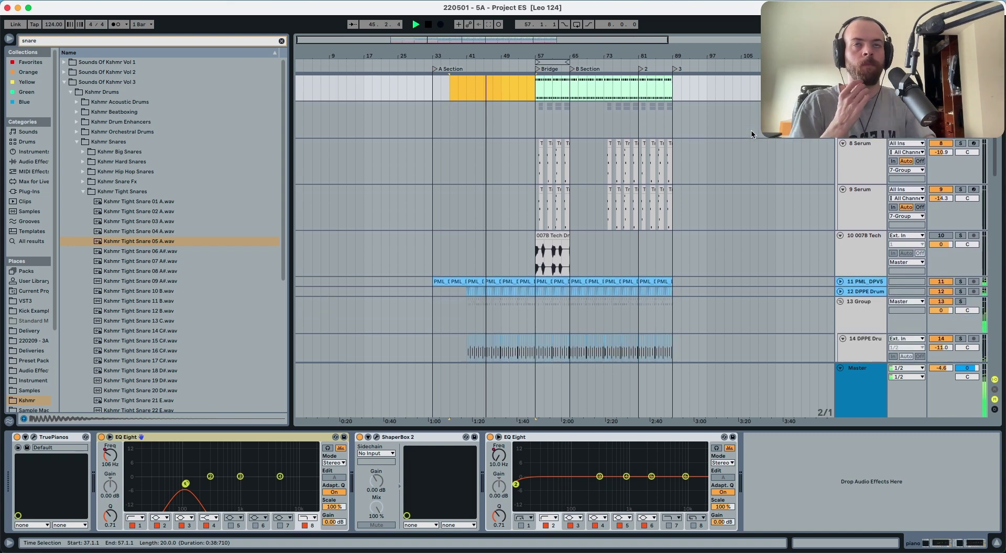
scroll(751, 135, down, 6)
scroll(750, 135, up, 6)
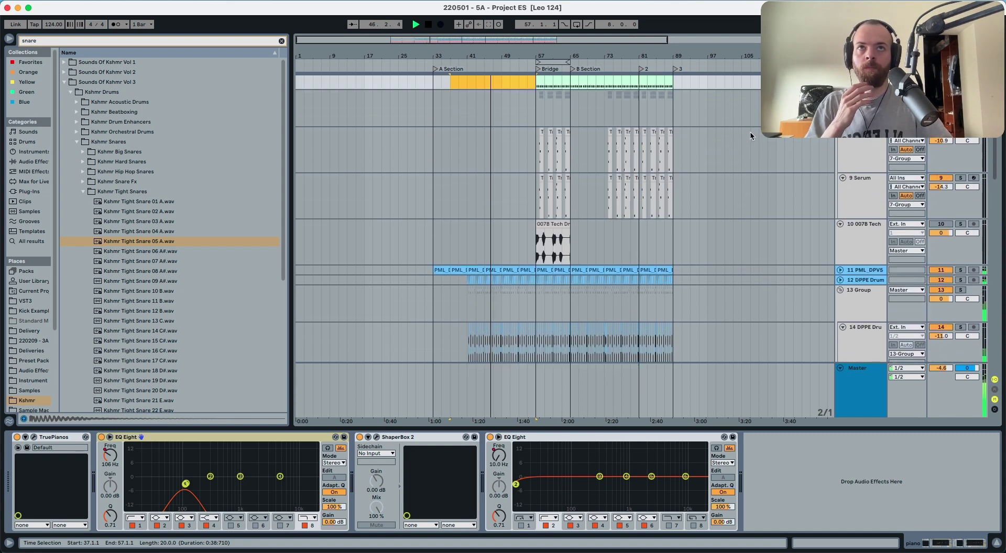
scroll(750, 131, up, 1)
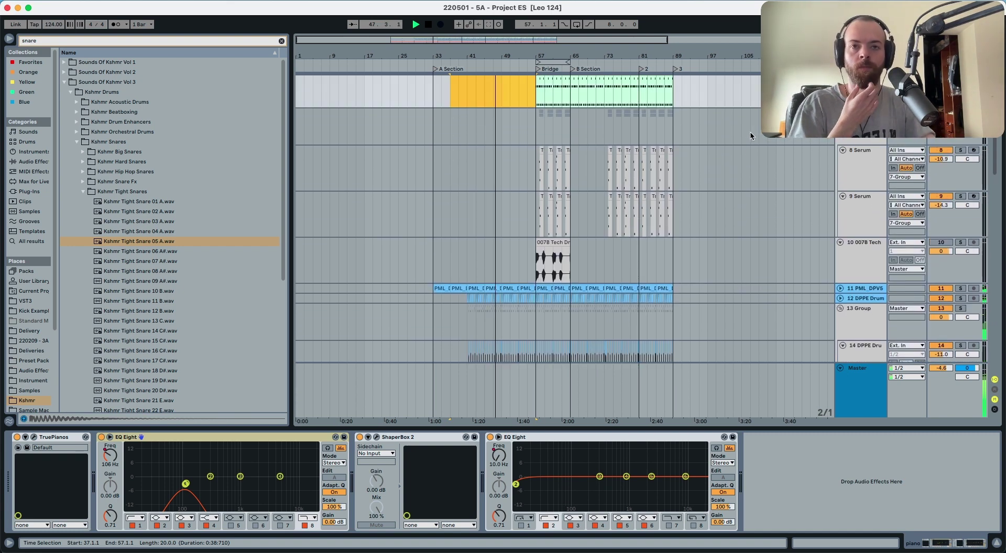
scroll(600, 146, up, 1)
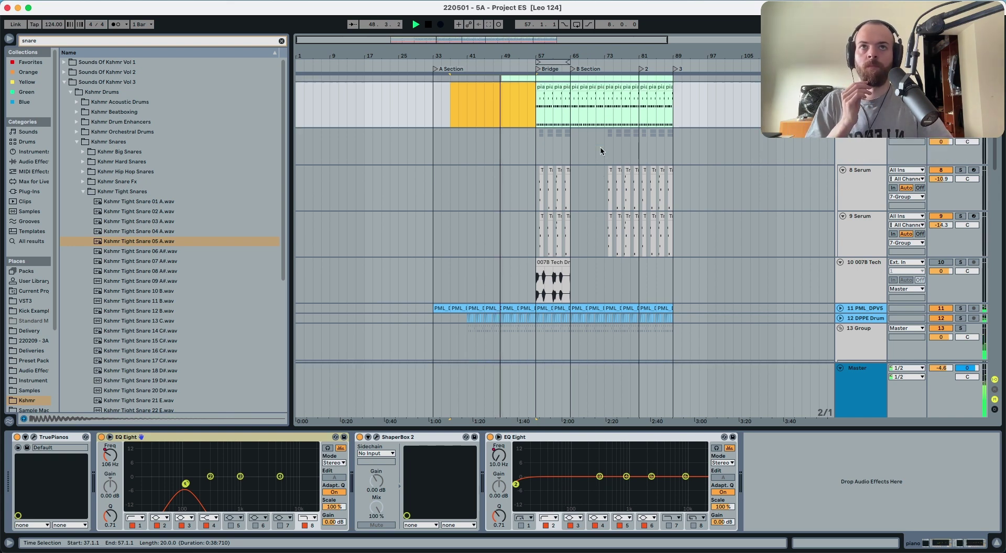
scroll(599, 147, up, 3)
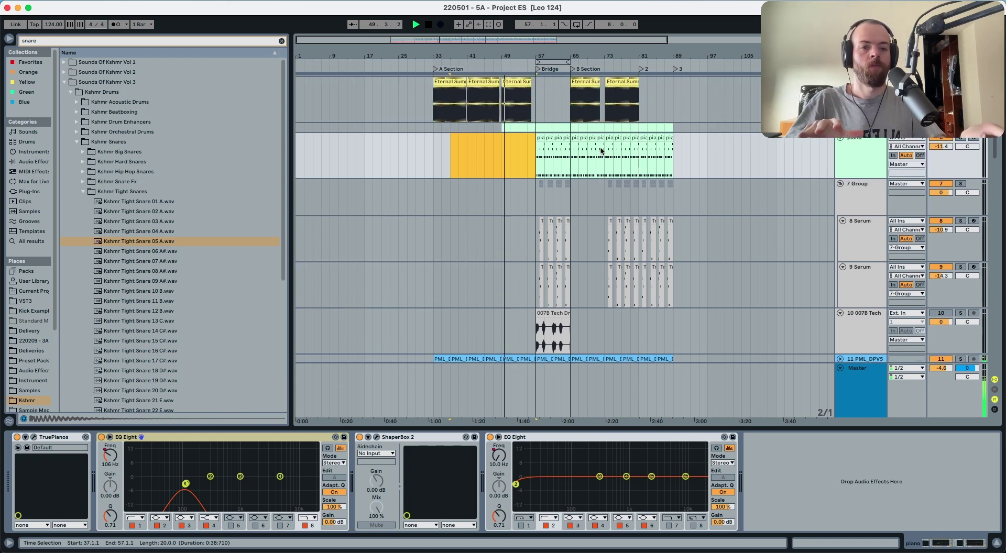
scroll(599, 147, down, 10)
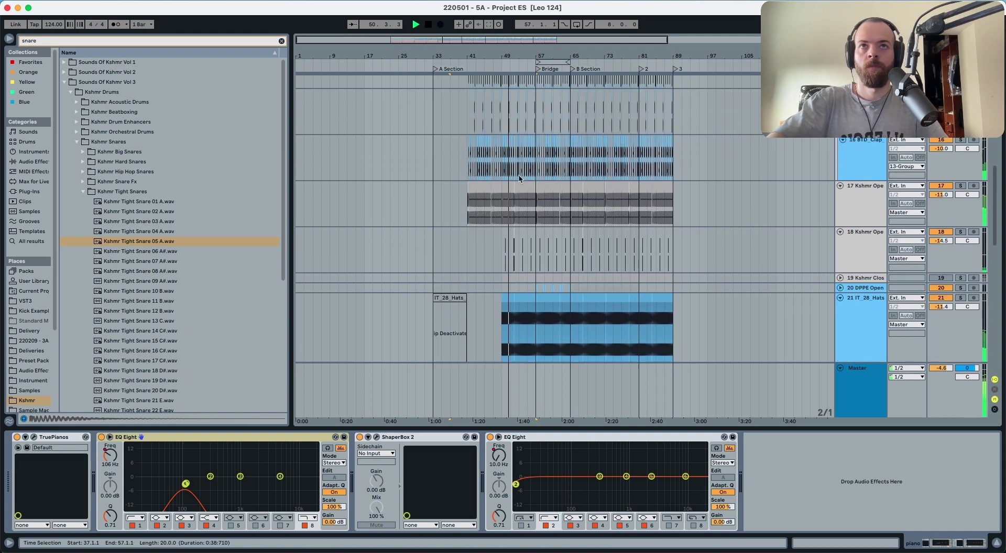
click(493, 207)
key(space)
scroll(493, 210, down, 6)
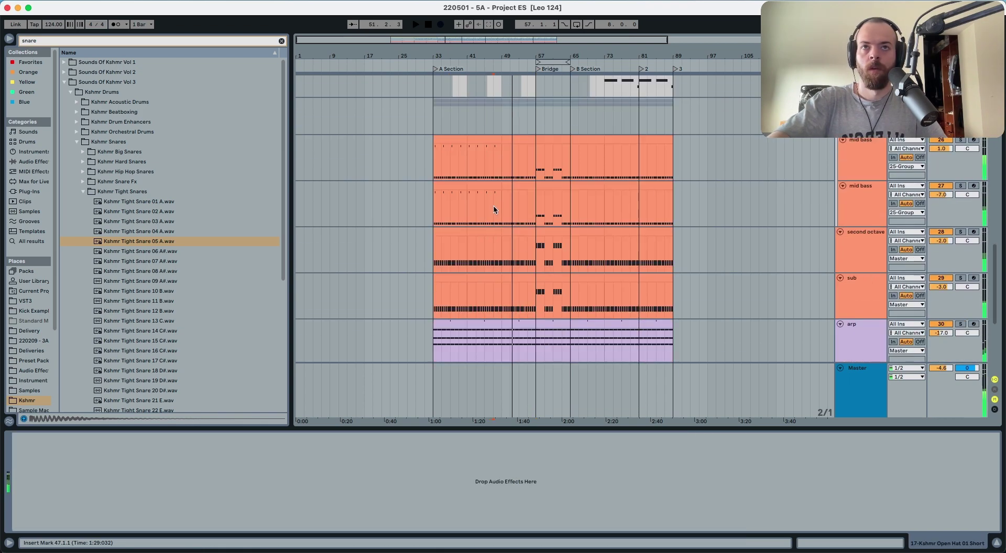
Duplicate the bars 41 to 49 section of both mid bass tracks to bars 49 to 57 and play it.
click(481, 143)
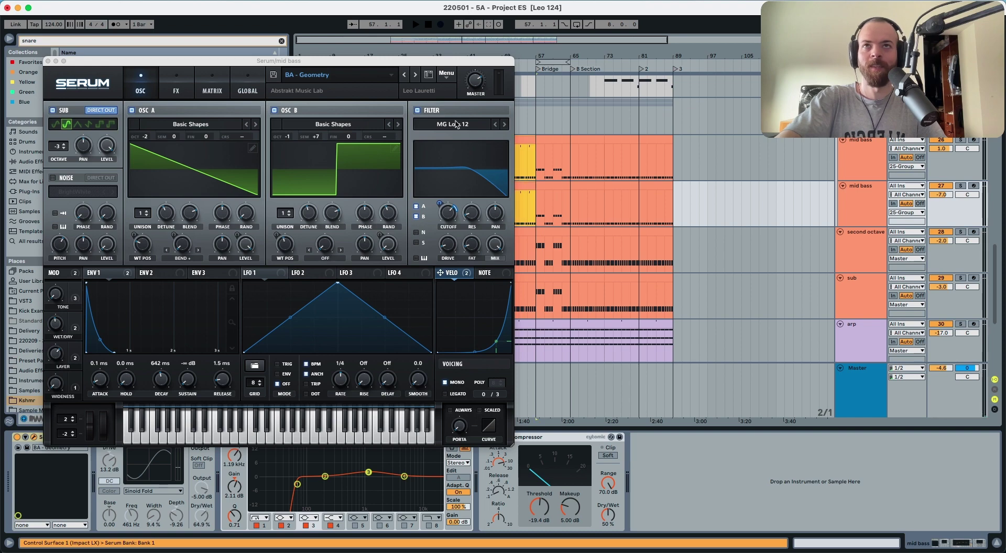
click(47, 60)
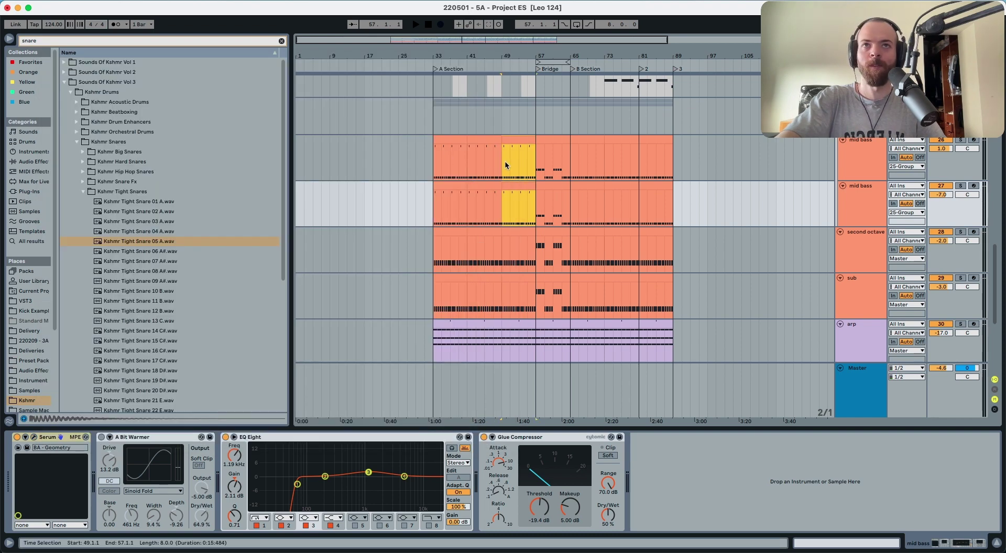
key(space)
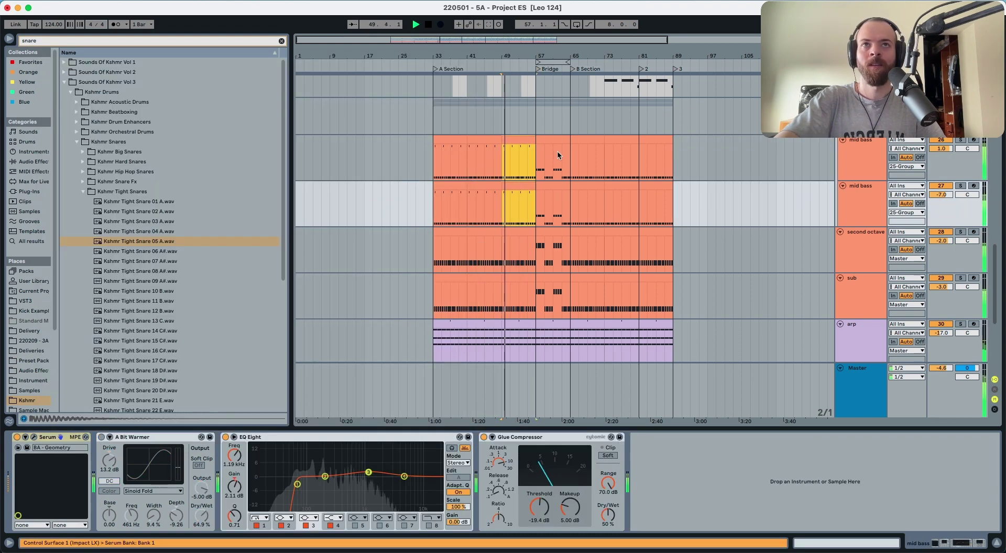
Copy the eight-bar section of both mid bass tracks with the high notes across bars 65 to 89.
click(572, 156)
key(Right)
key(Right)
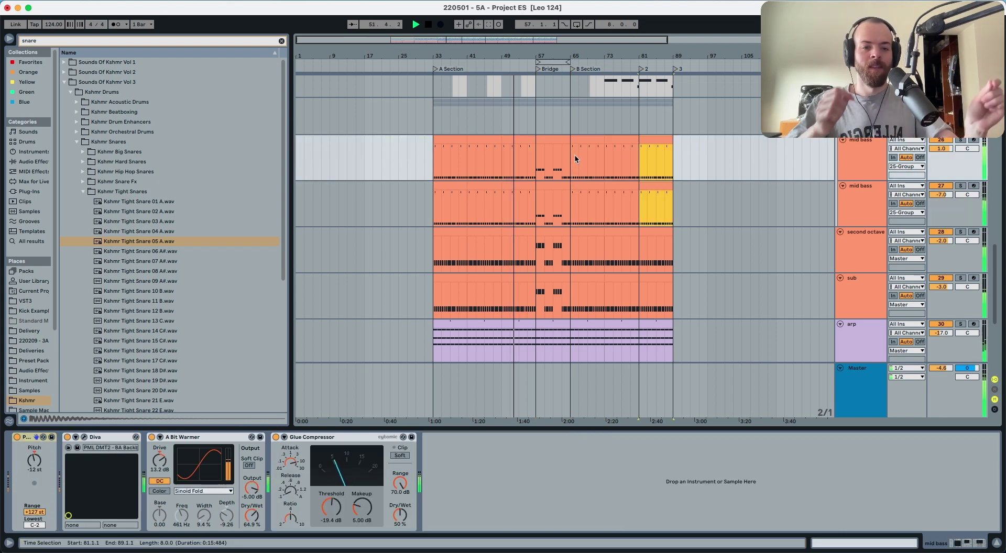
Add a 1/16-long Eb4 note at 1.2.4 to the Bridge clip on mid bass track 27.
click(544, 183)
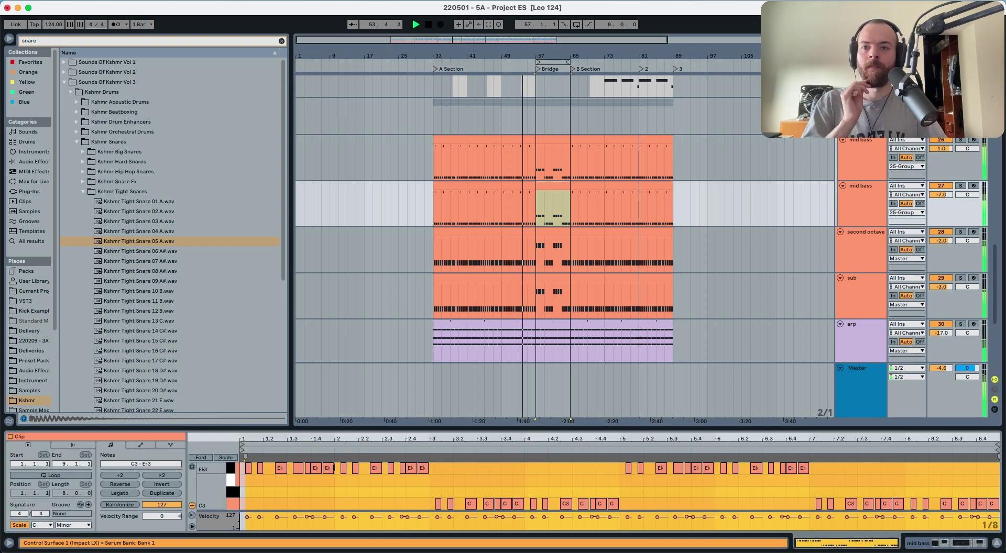
double_click(284, 482)
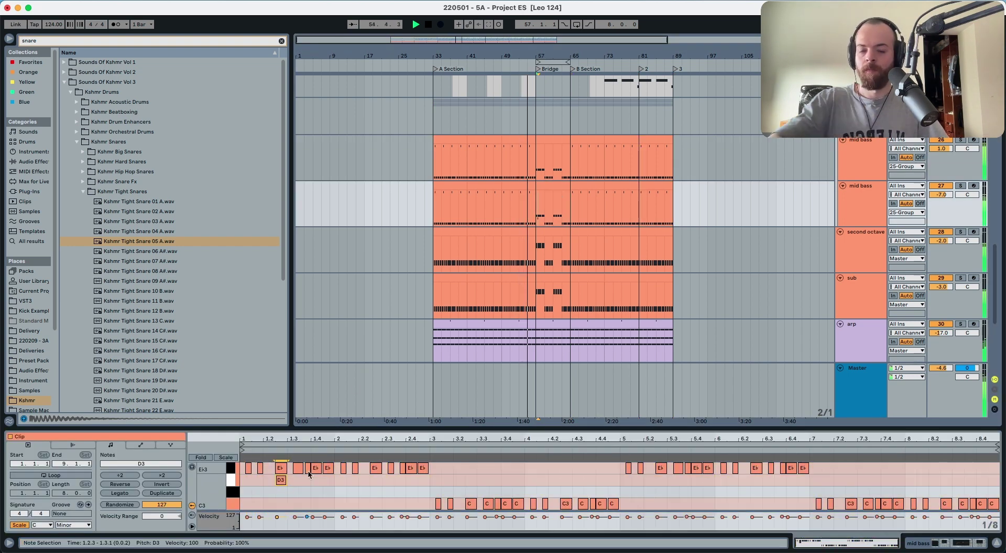
key(shift+Left)
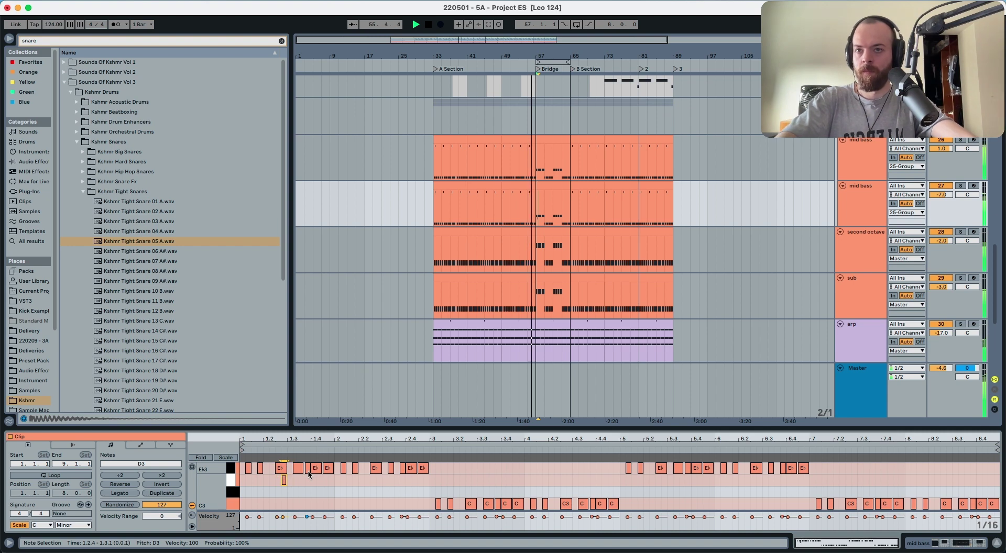
key(Up)
key(shift+Up)
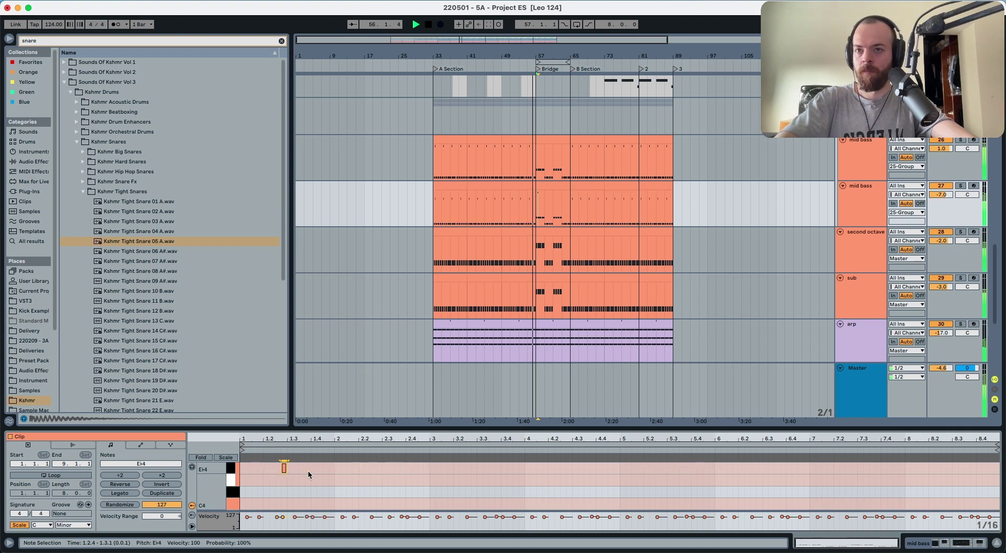
Copy the edited Bridge clip from mid bass track 27 over the Bridge clip on mid bass track 26.
click(540, 214)
click(542, 138)
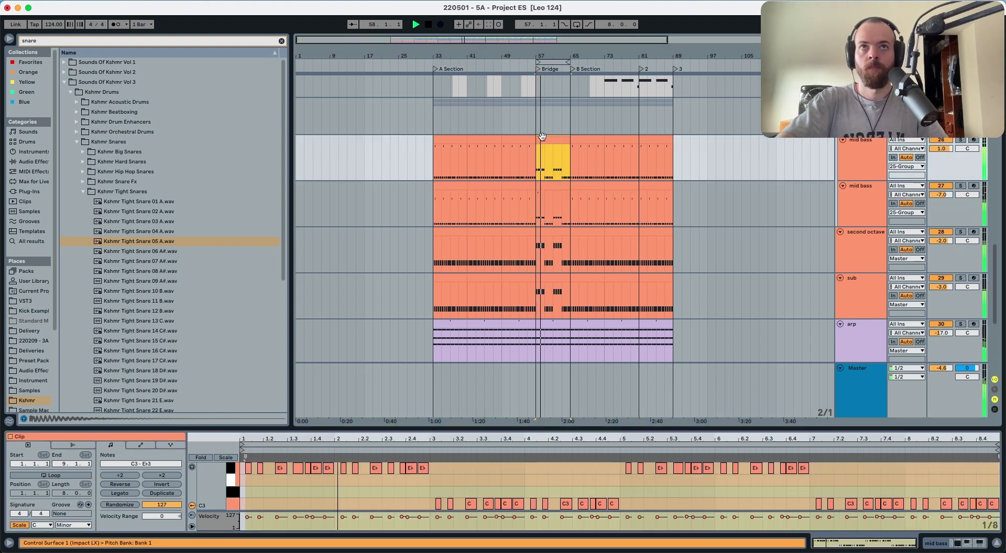
key(super+v)
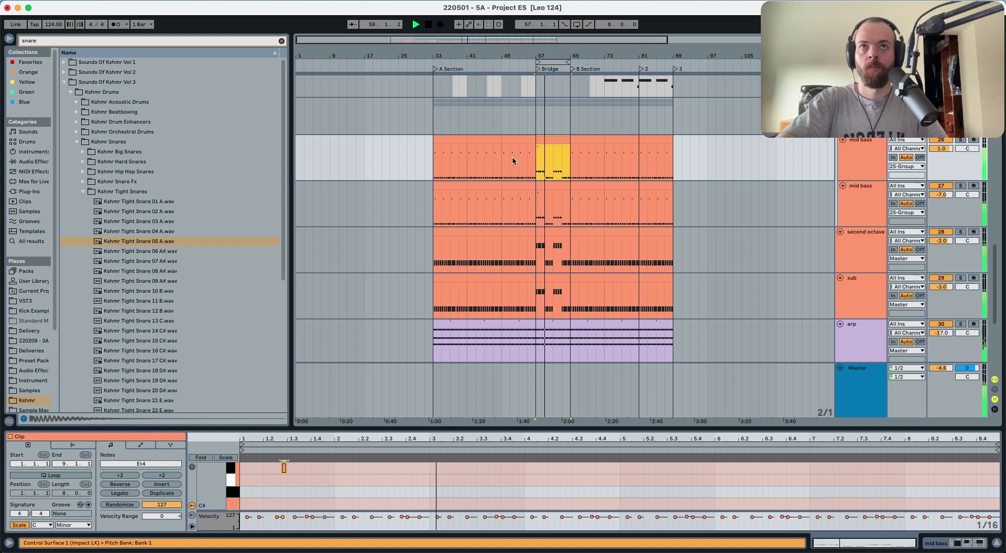
drag(511, 157, 554, 176)
key(super+d)
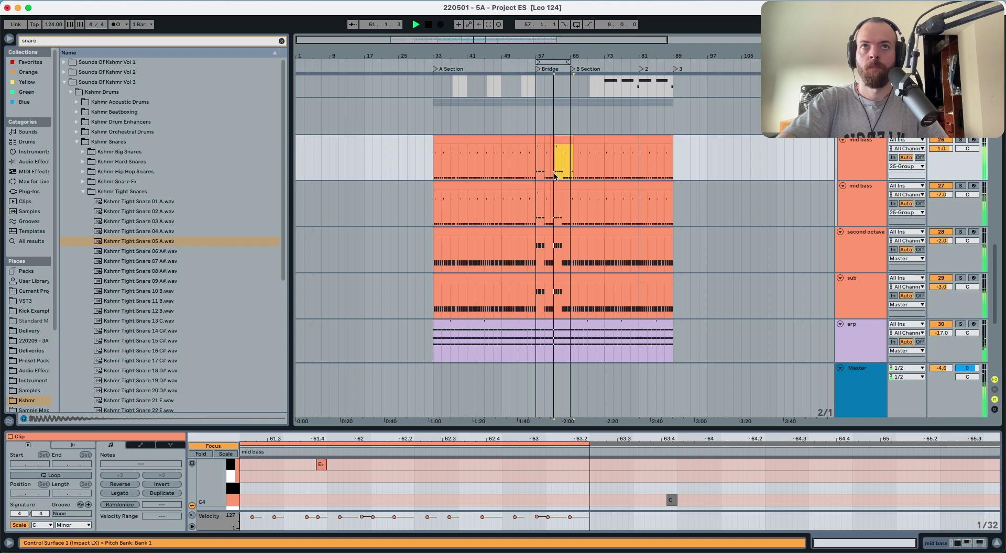
key(super+z)
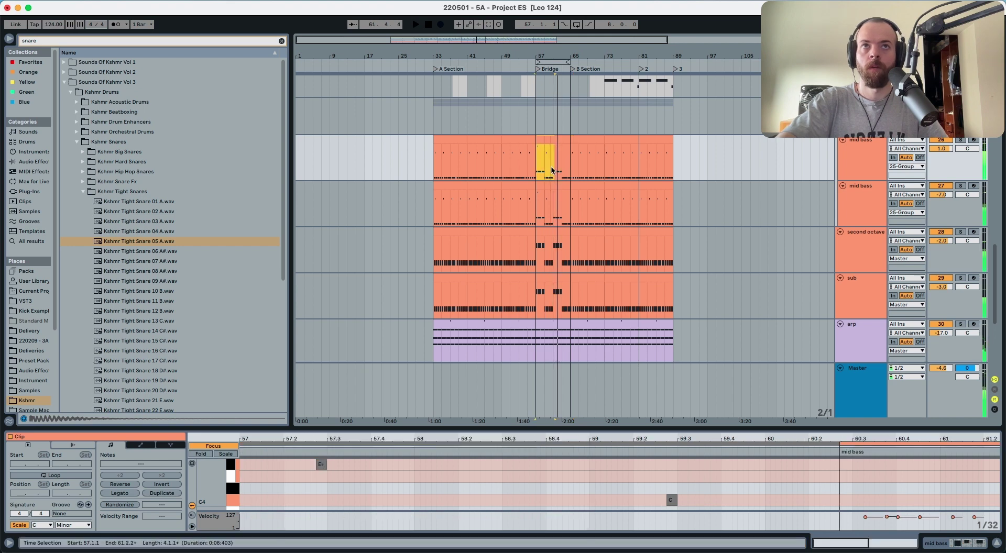
Duplicate bars 57 to 61 of both mid bass tracks to bars 61 to 65 and play the result.
drag(553, 163, 540, 174)
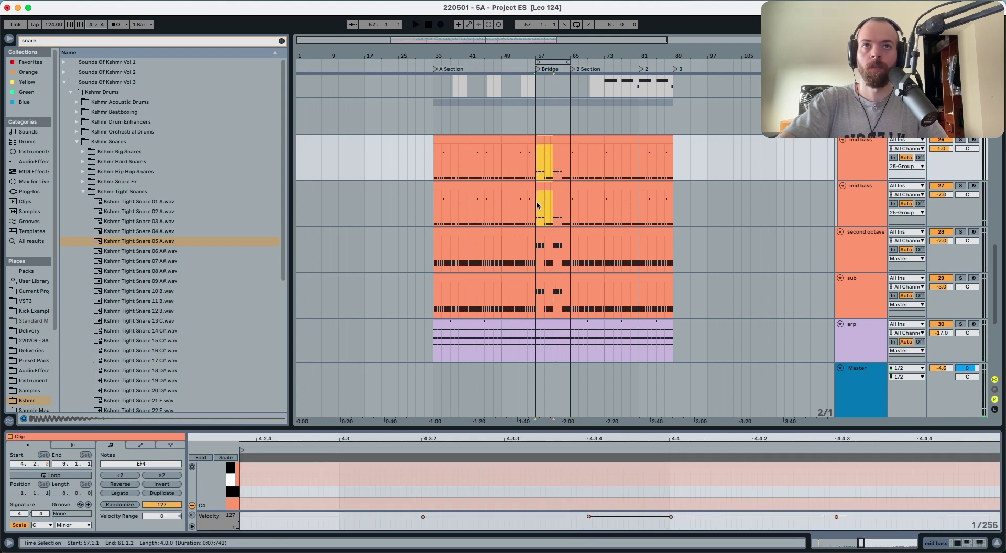
key(super+d)
click(551, 199)
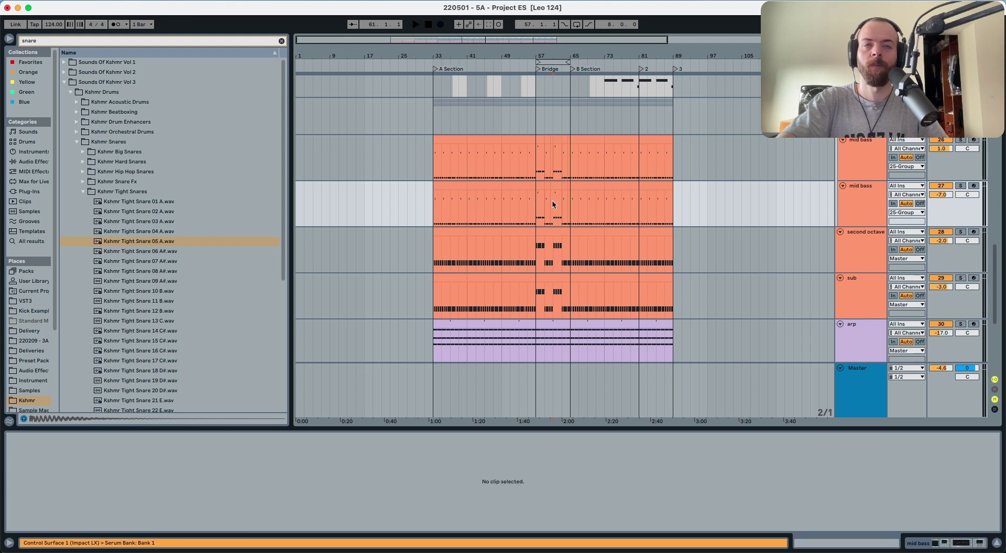
key(space)
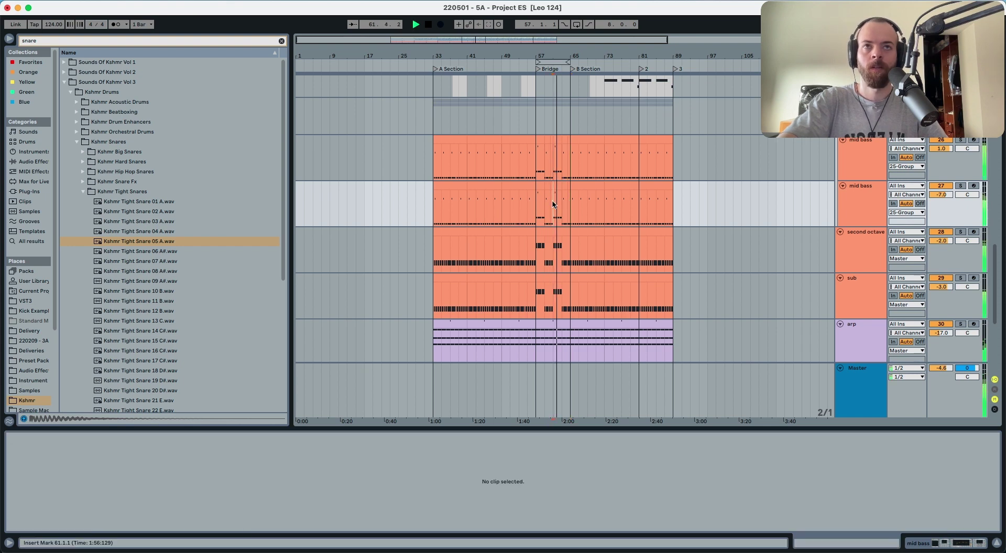
Consolidate the Bridge clips on mid bass track 27, bars 57 to 65, into one clip.
click(539, 186)
key(space)
shift+click(567, 185)
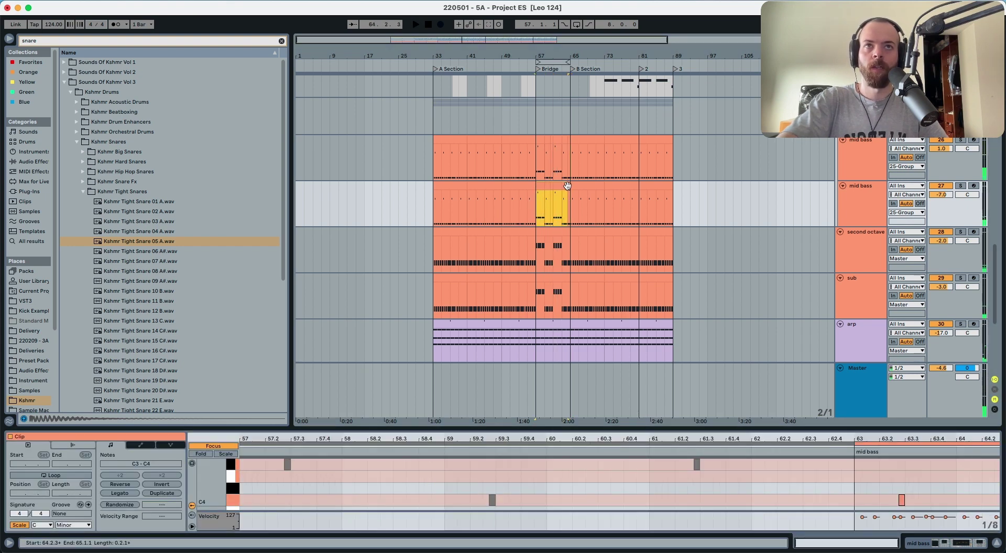
key(super+j)
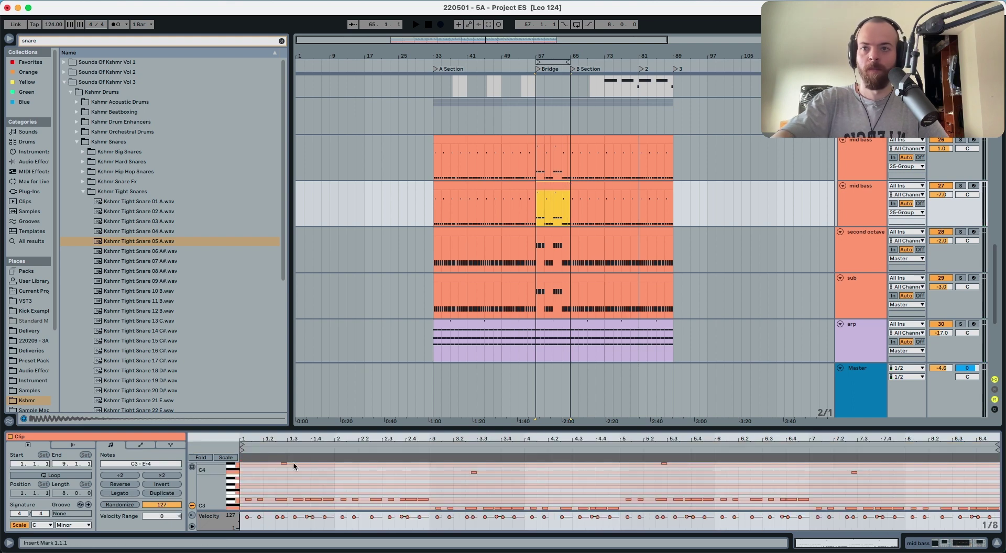
Lower the two Eb4 notes in the Bridge clip on mid bass track 27 to C4 and play the Bridge.
drag(271, 468, 629, 445)
drag(697, 446, 695, 443)
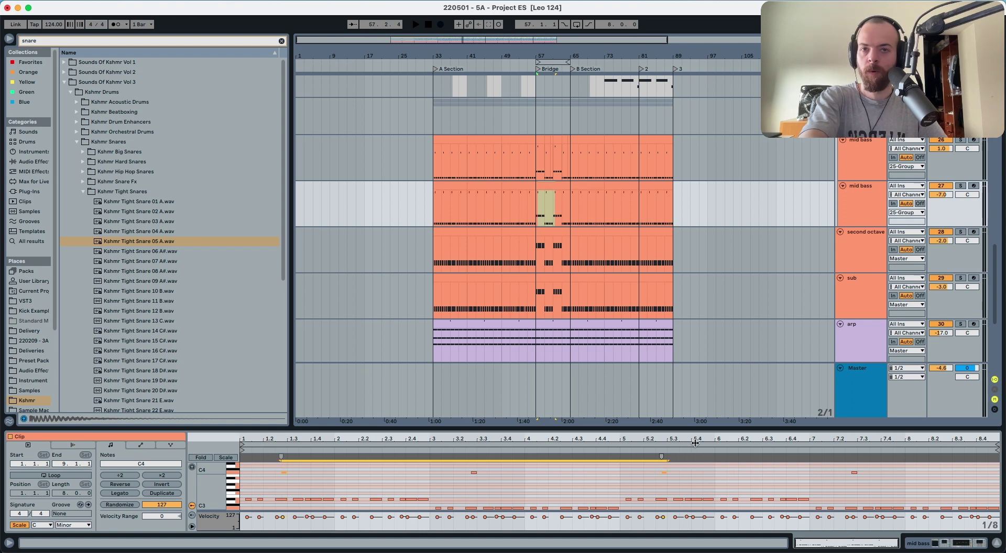
key(space)
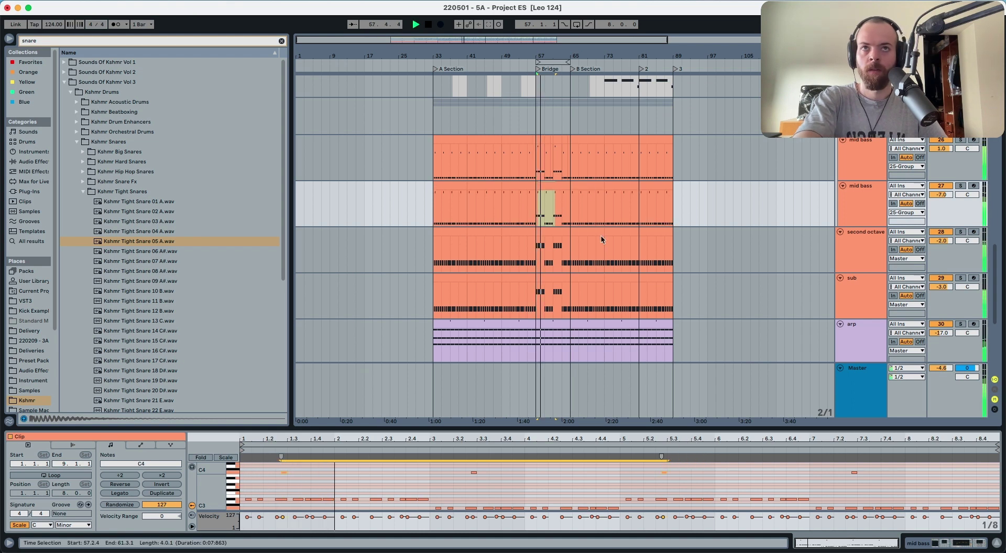
Copy the consolidated Bridge clip from mid bass track 27 over bars 57 to 65 of mid bass track 26 and play it.
click(554, 188)
key(Up)
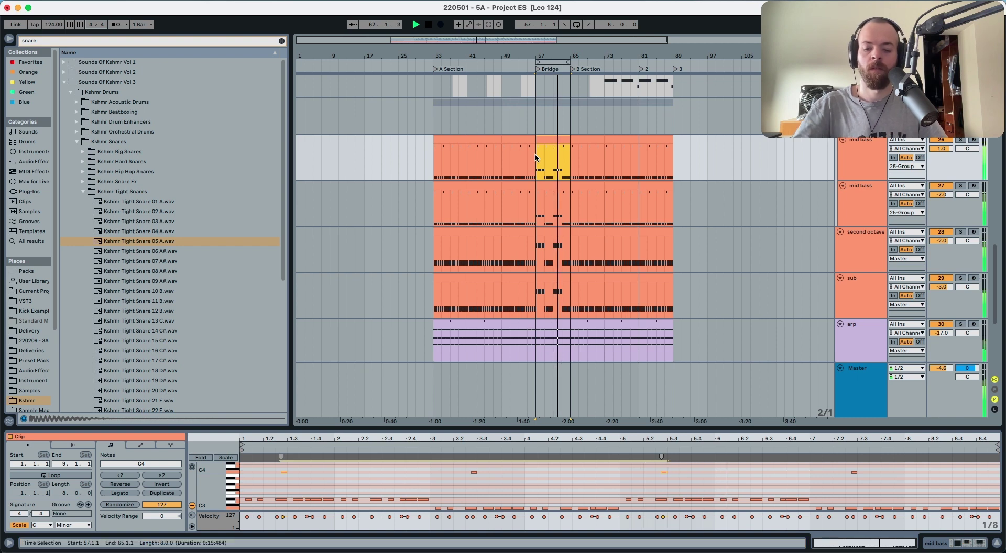
key(super+z)
key(super+z)
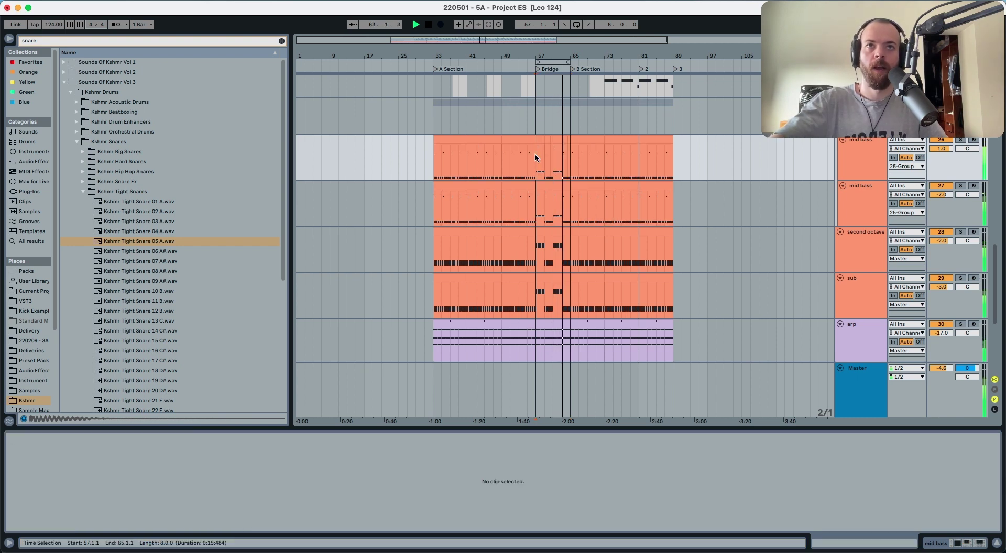
click(540, 167)
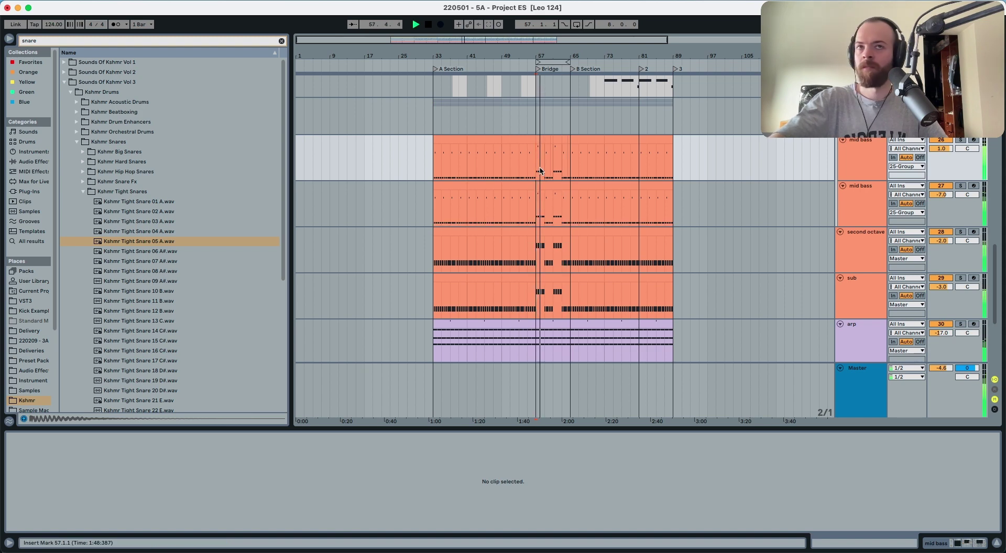
double_click(540, 170)
key(space)
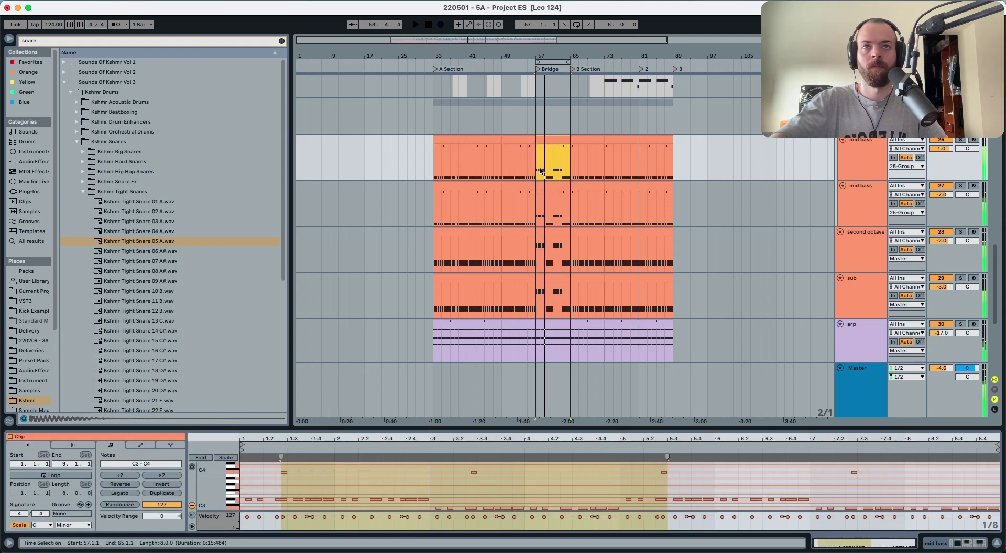
key(space)
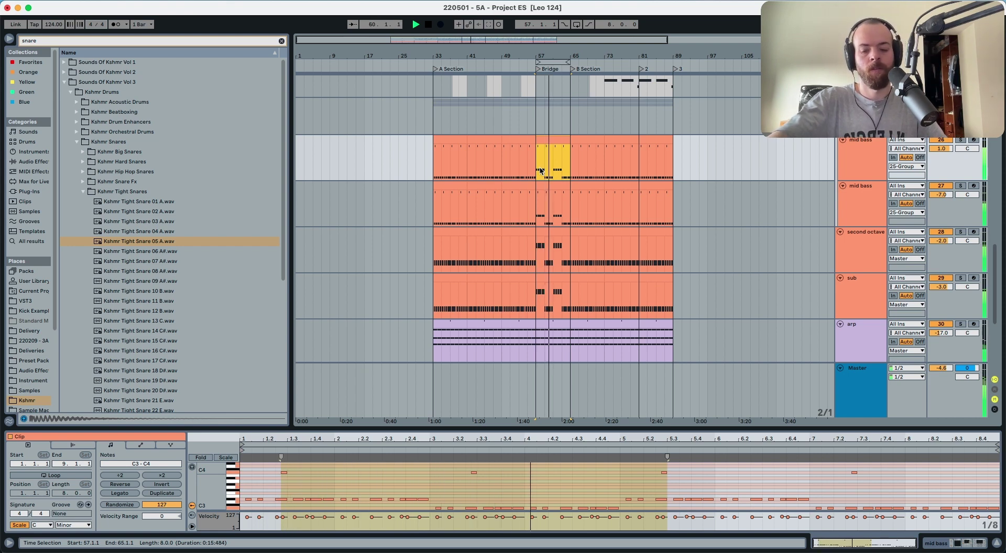
Fold all tracks in the arrangement and select the 7 Group track.
scroll(540, 171, down, 3)
scroll(508, 173, up, 3)
scroll(508, 173, up, 15)
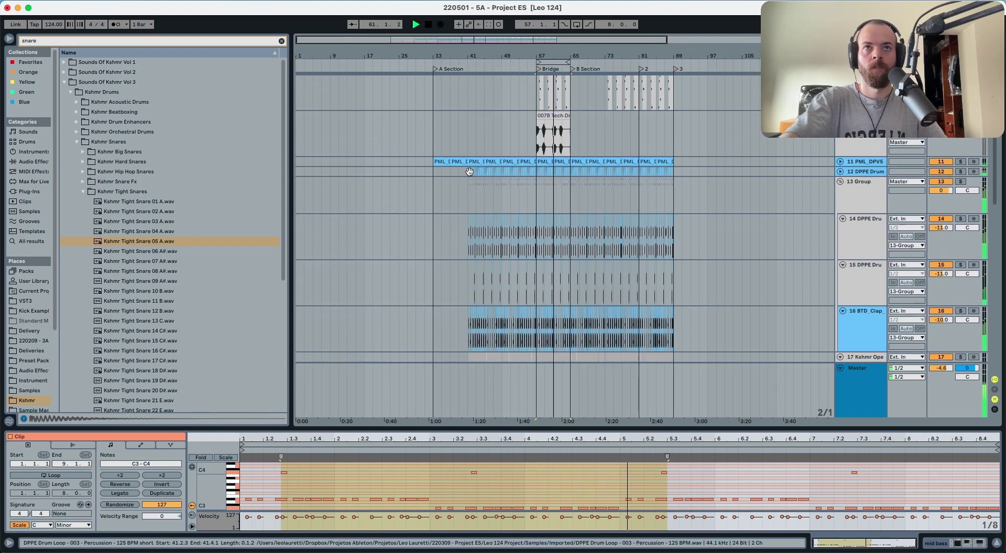
click(863, 223)
key(super+a)
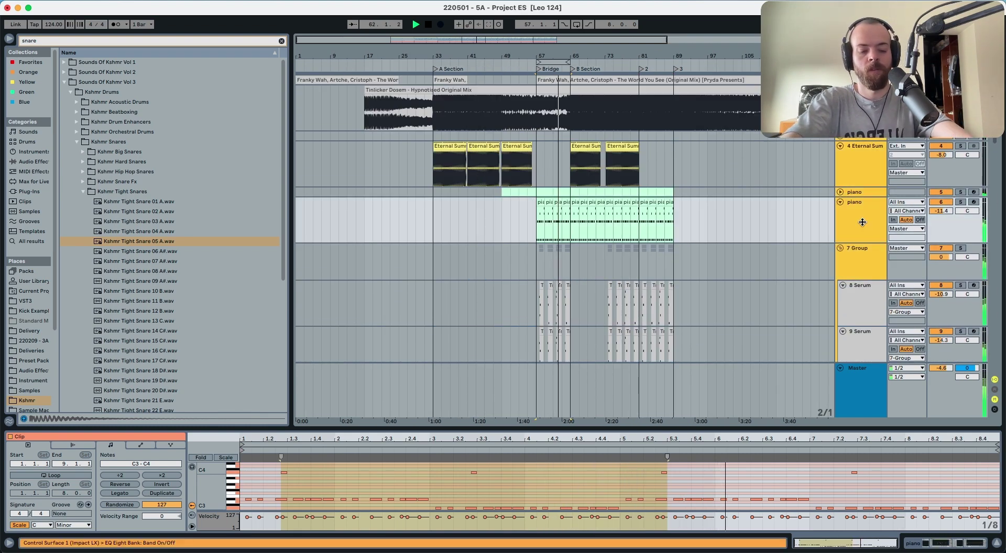
key(u)
click(862, 141)
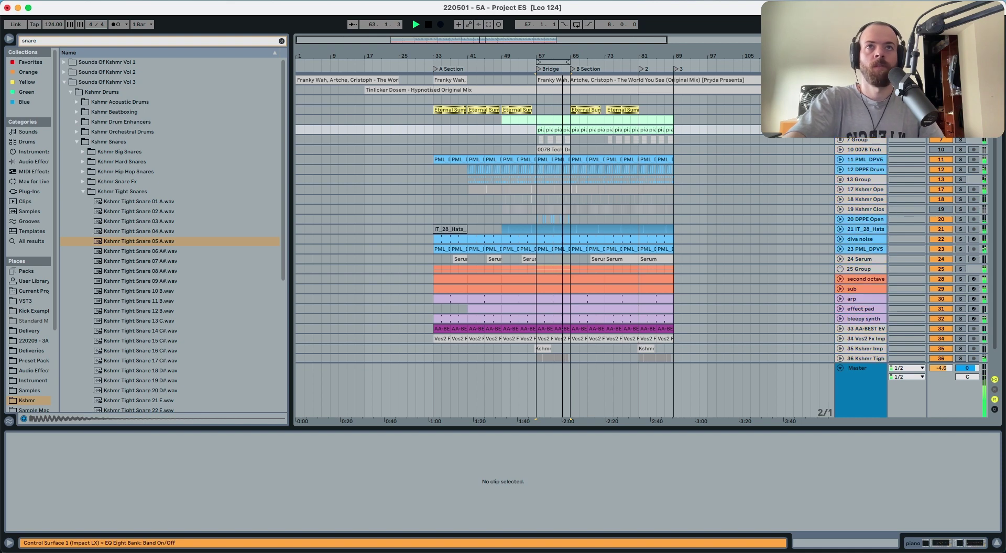
click(861, 150)
click(863, 141)
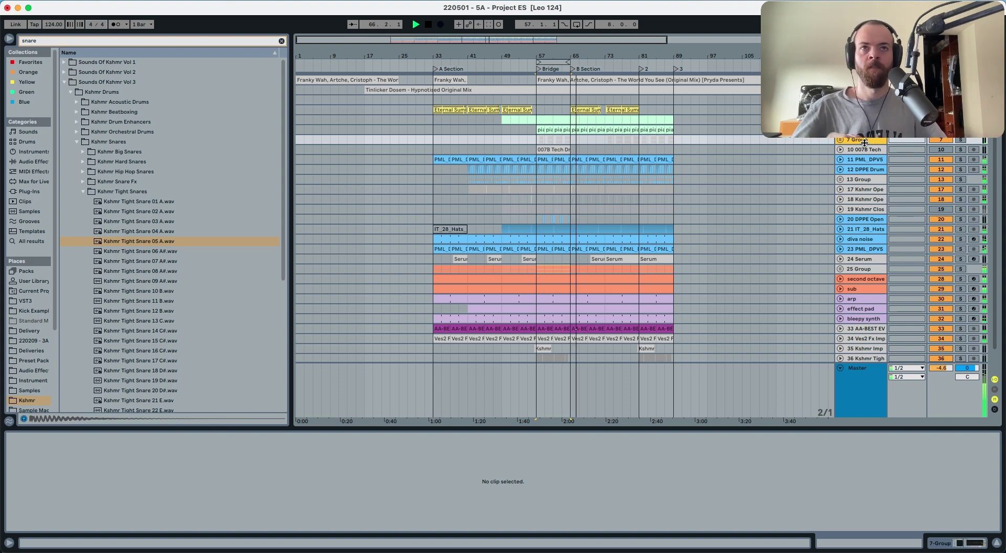
scroll(552, 202, down, 2)
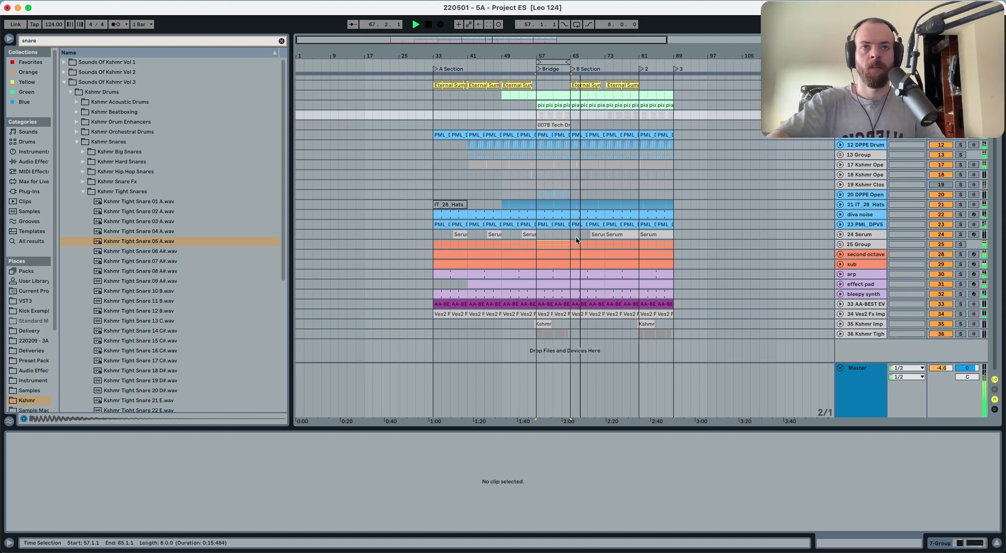
scroll(675, 166, up, 2)
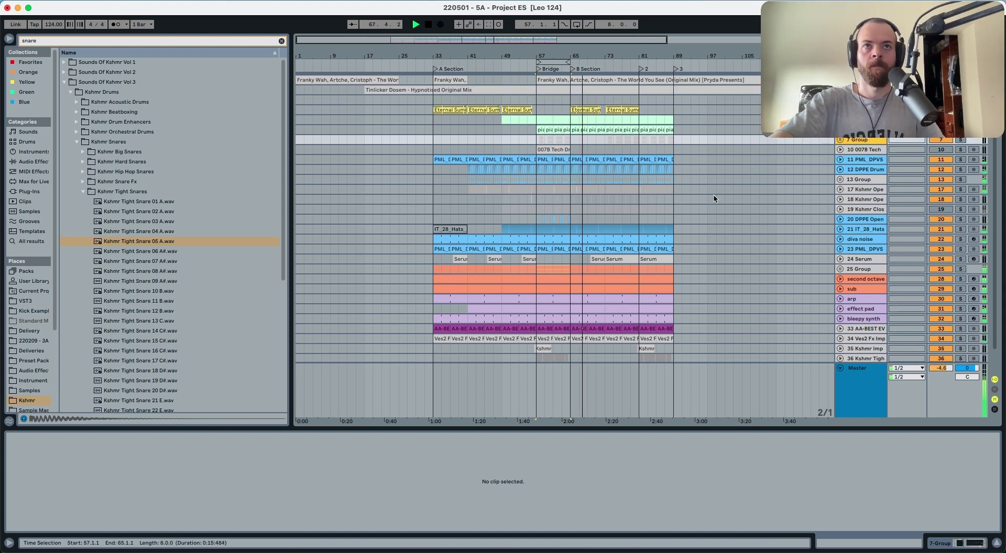
Unfold Kshmr hat tracks 18 and 19, stop playback, and select the B Section clips from bar 65 across the drum tracks.
click(840, 209)
click(840, 199)
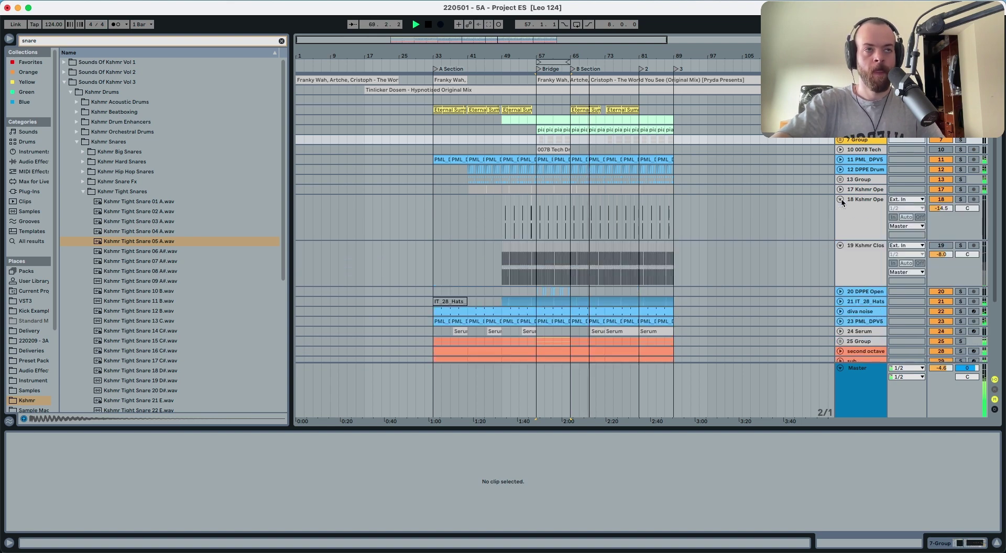
click(849, 223)
key(space)
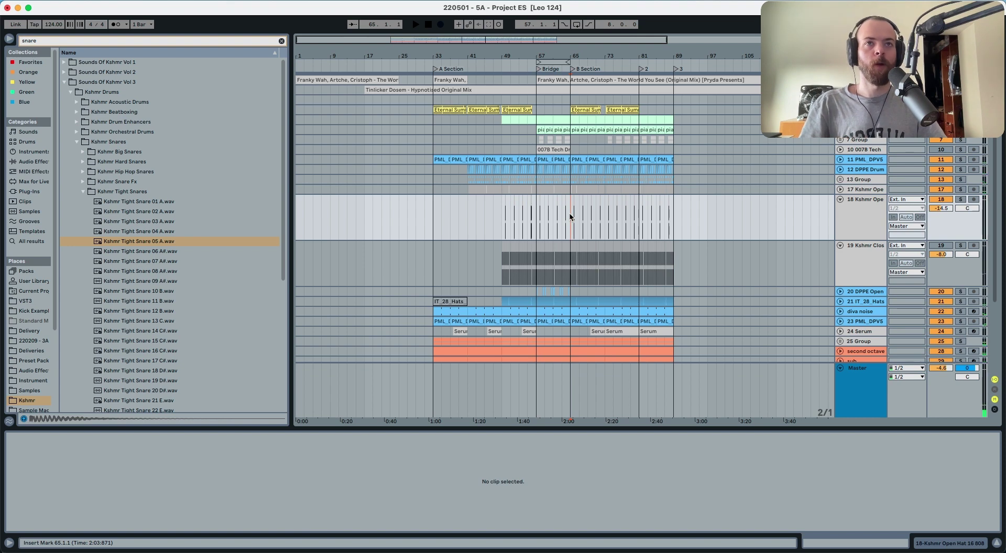
drag(572, 272, 636, 125)
scroll(543, 309, down, 2)
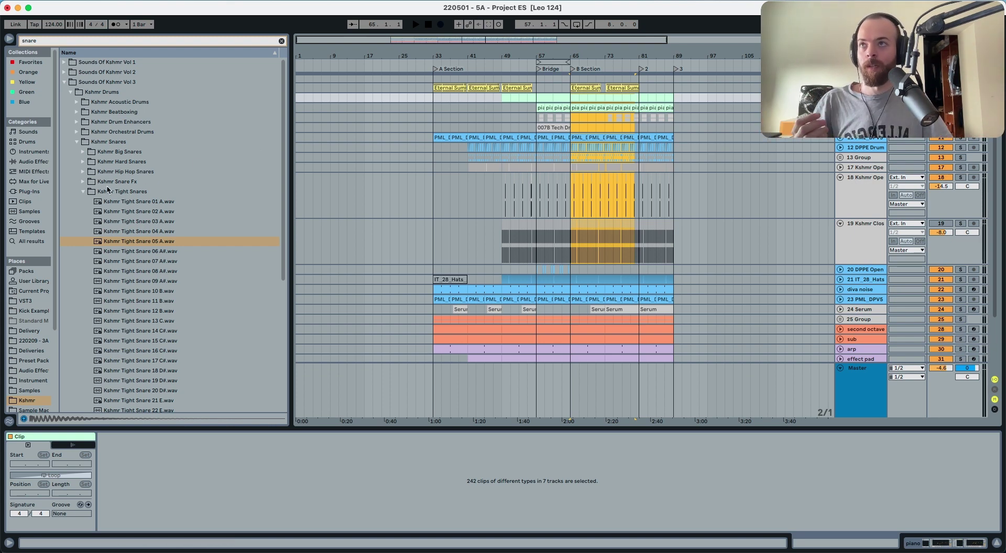
Search the Kshmr samples for "shaker", open the Kshmr Shaker Loops folder and preview Loops 14 and 15.
click(84, 192)
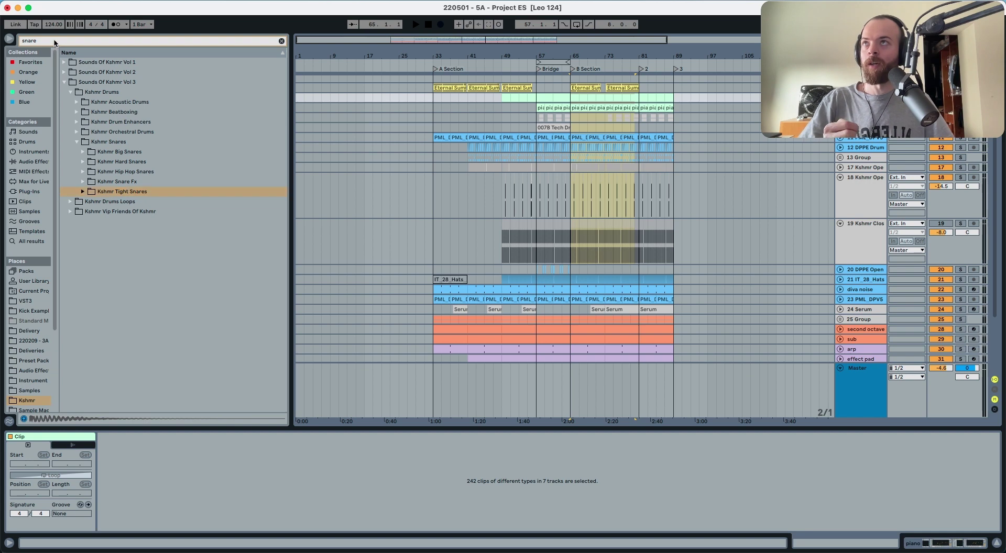
text(sha)
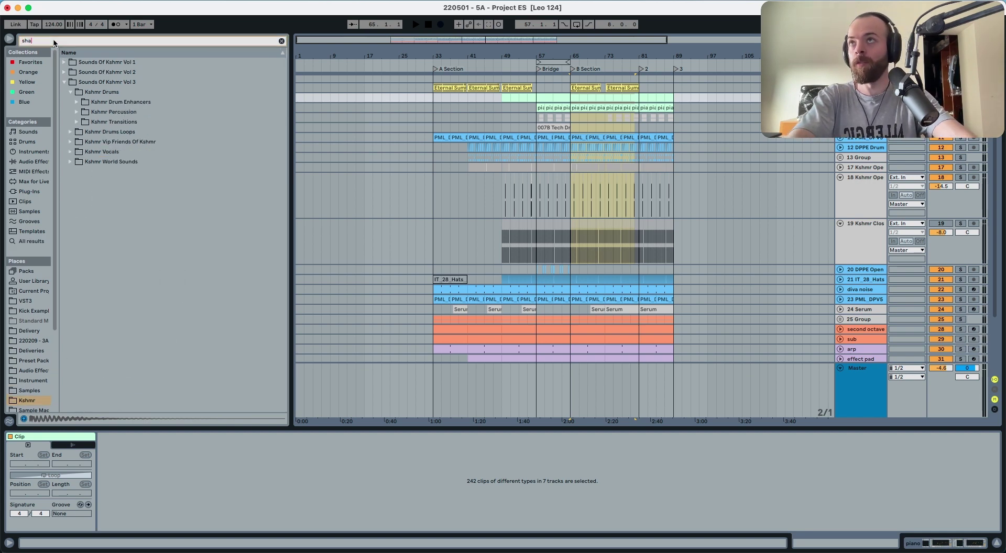
text(ker)
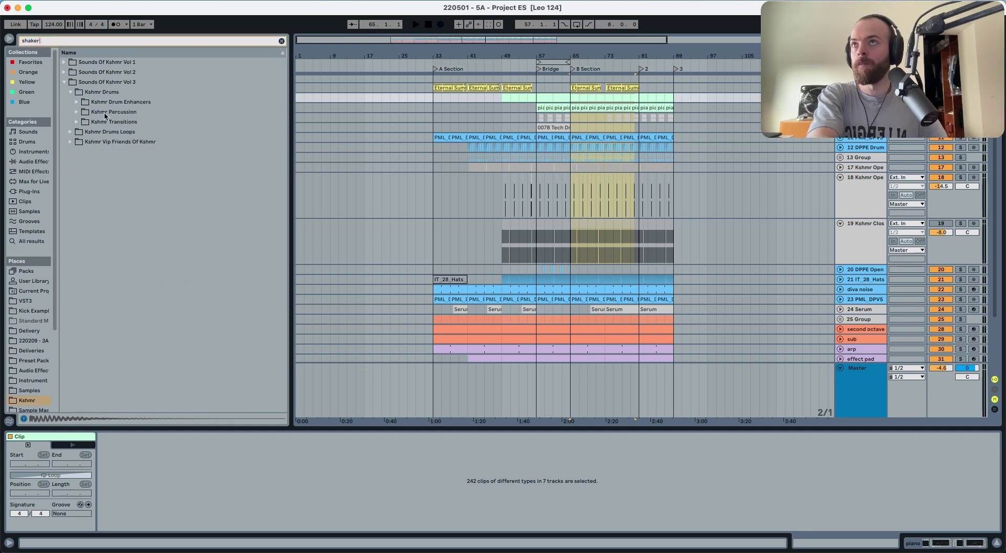
key(Down)
key(Right)
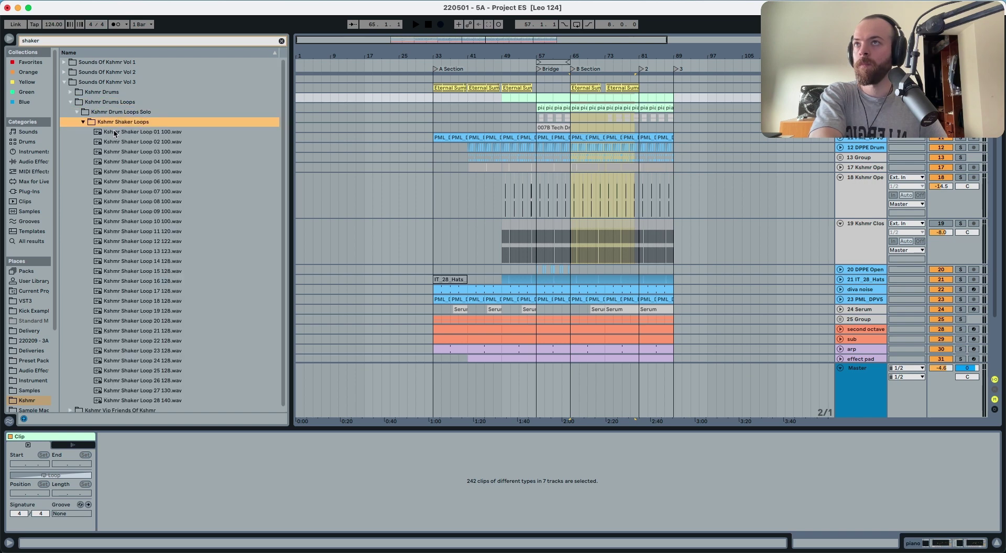
click(152, 263)
click(151, 273)
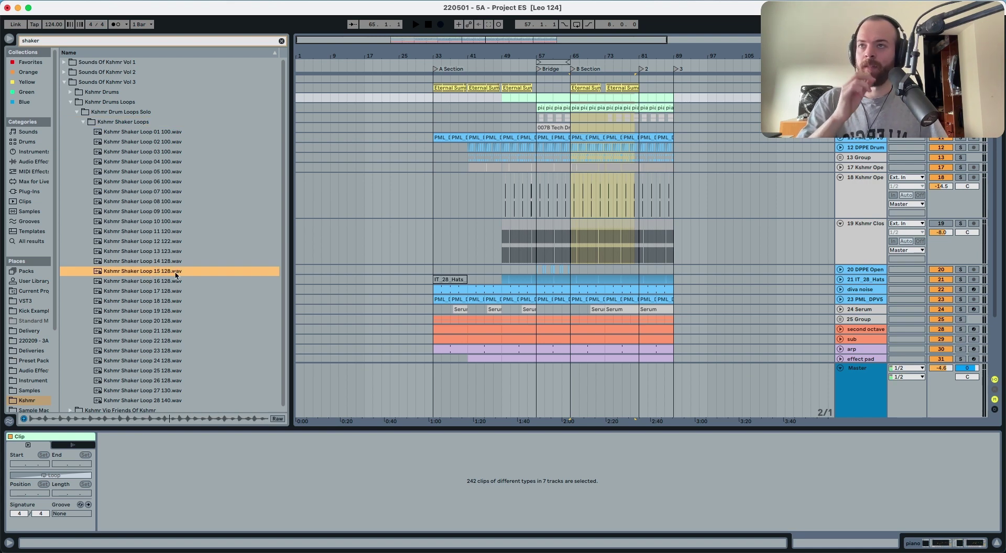
Insert an audio track below track 19, place Kshmr Shaker Loop 15 128.wav at bar 65, and set the track volume to -10.2 dB during playback.
click(857, 250)
key(super+t)
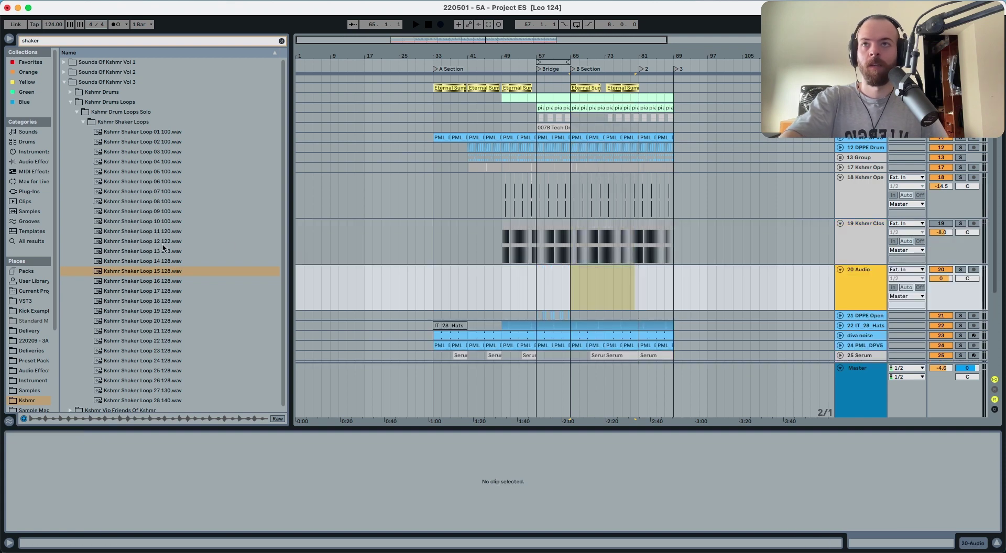
drag(143, 271, 575, 273)
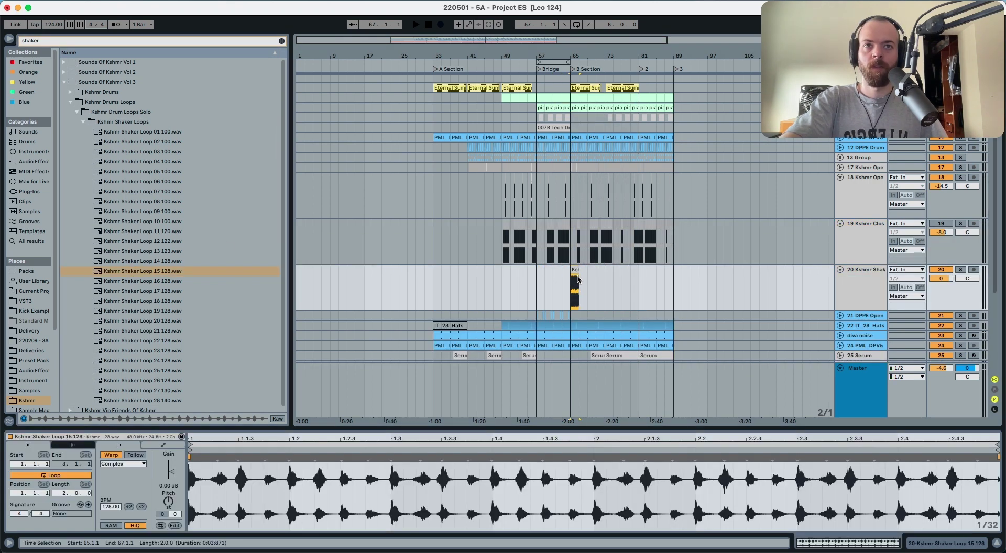
key(space)
drag(941, 278, 941, 288)
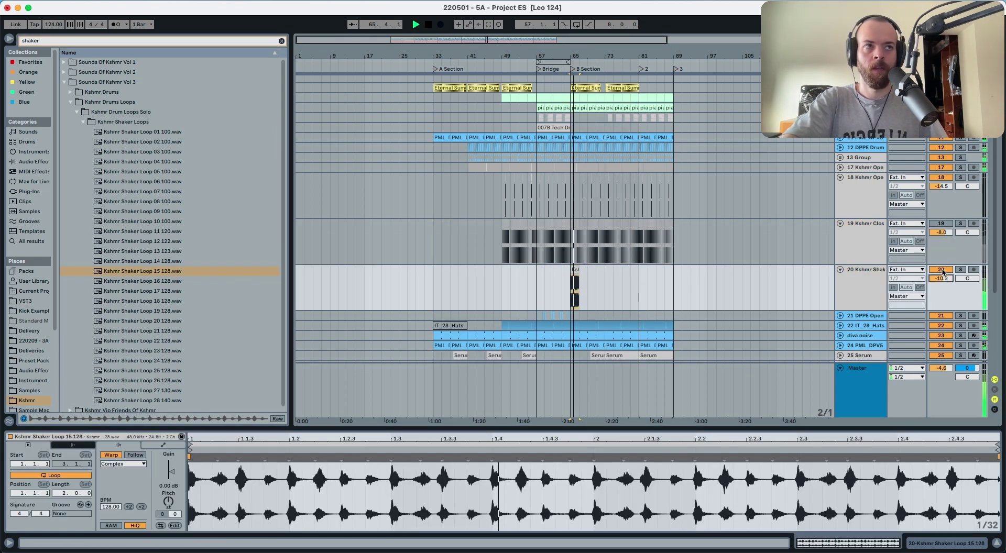
Replace the clip at bar 65 with Kshmr Shaker Loop 18 128.wav and set the shaker track volume to -10.9 dB.
click(151, 292)
click(152, 301)
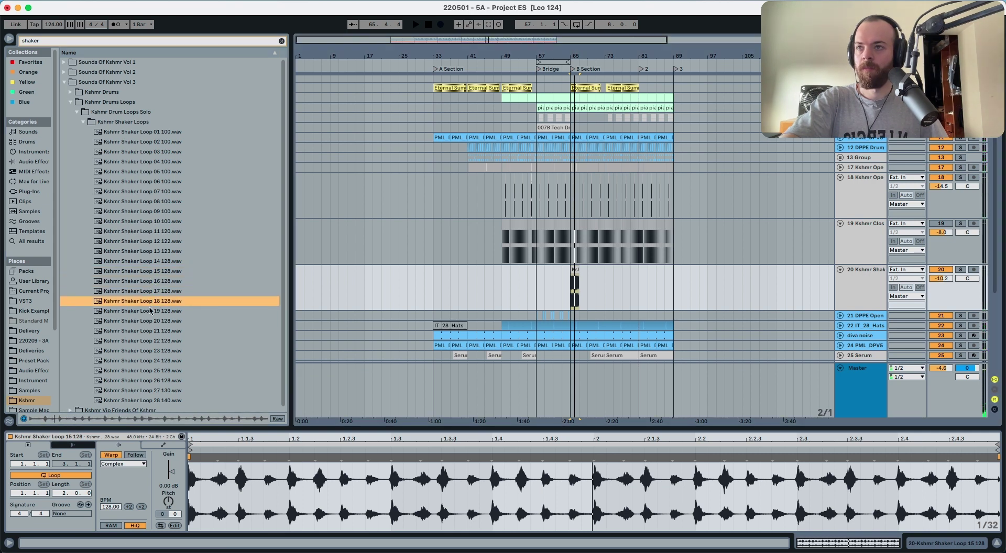
drag(152, 306, 581, 297)
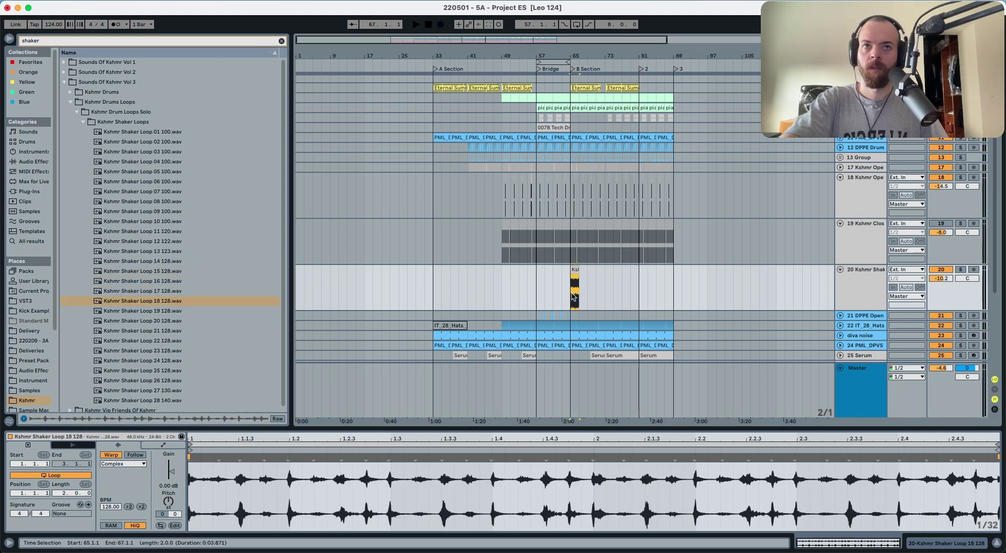
drag(941, 281, 941, 282)
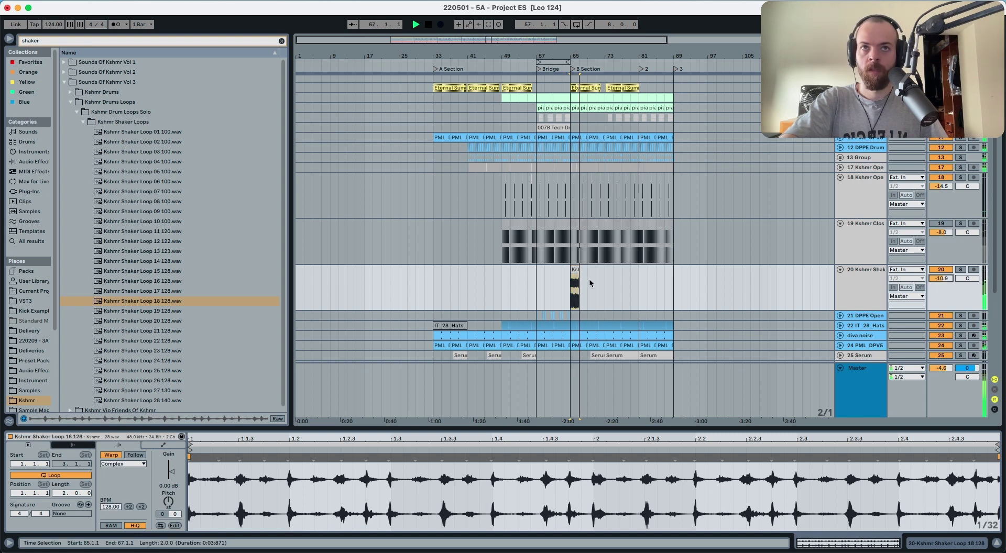
Duplicate the two-bar shaker clip seven times to fill bars 65 to 81 while playing from bar 65.
click(576, 270)
key(space)
key(space)
key(super+d)
key(super+d)
key(super+d)
key(super+d)
key(super+d)
key(super+d)
key(super+d)
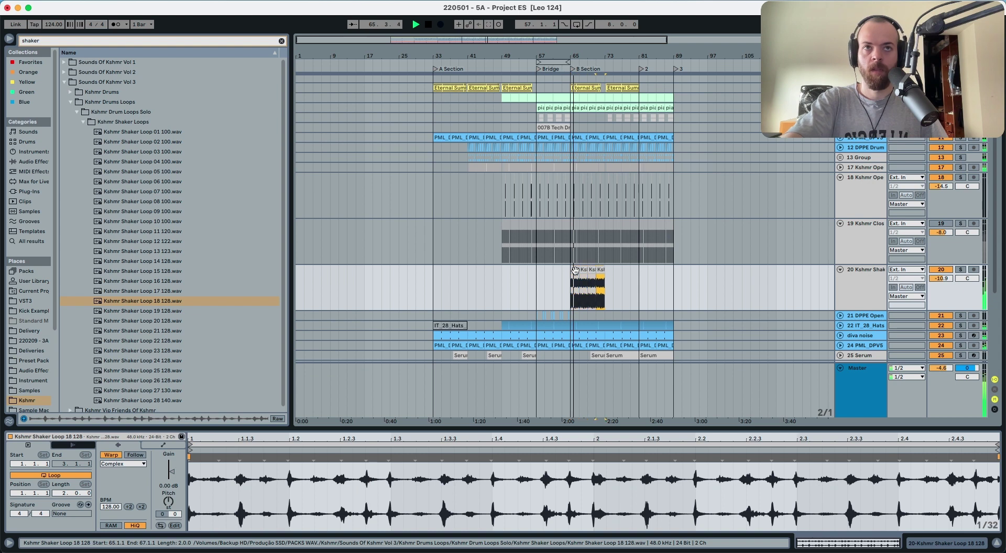
Solo shaker track 20 and play it from bar 65.
key(space)
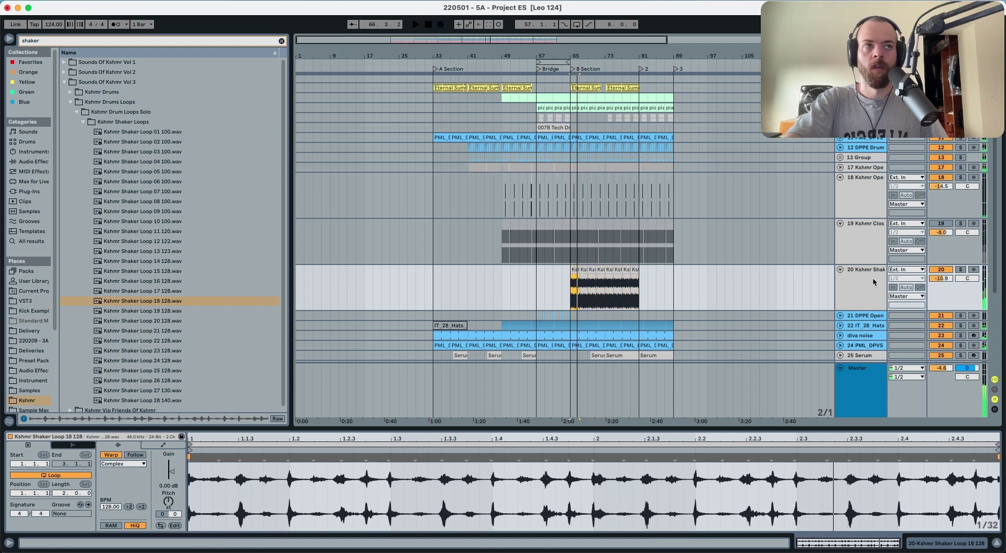
click(963, 270)
key(space)
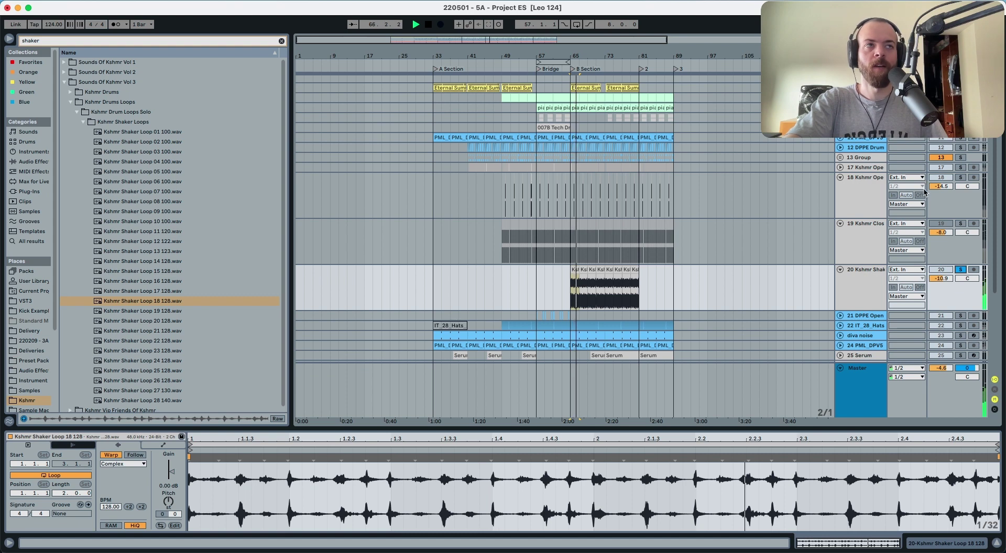
Stop playback and copy the Haas effect rack from the IT_28_Hats track onto shaker track 20.
key(space)
click(865, 209)
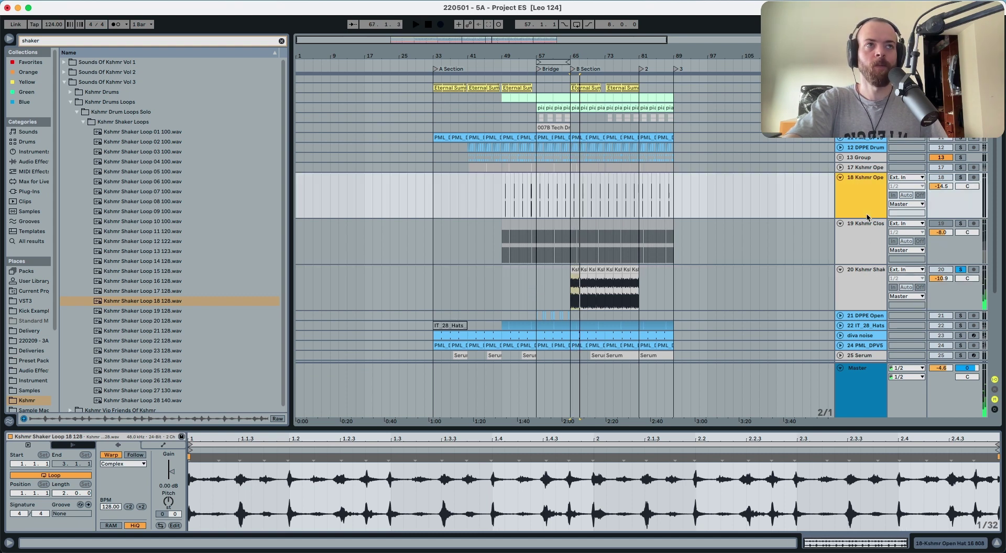
click(863, 246)
click(861, 327)
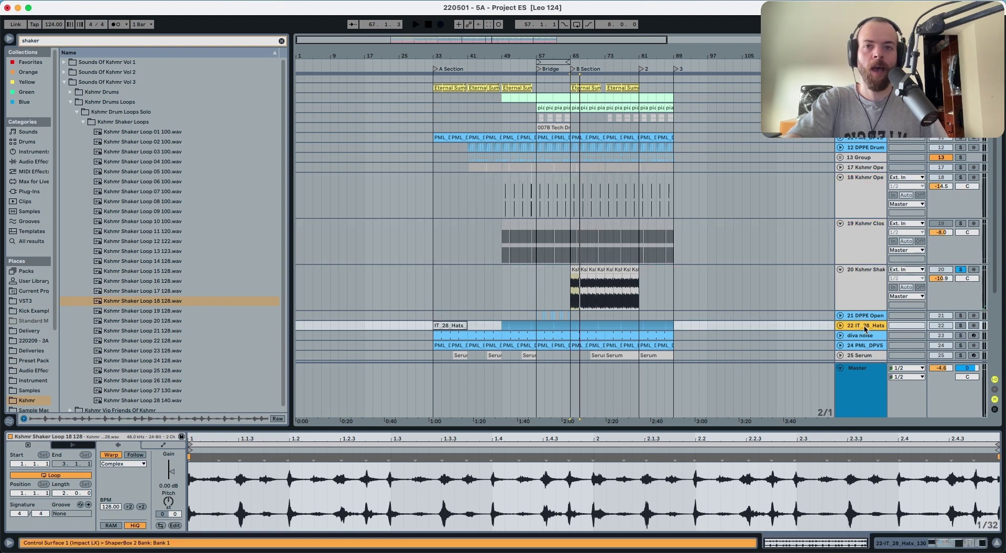
click(865, 328)
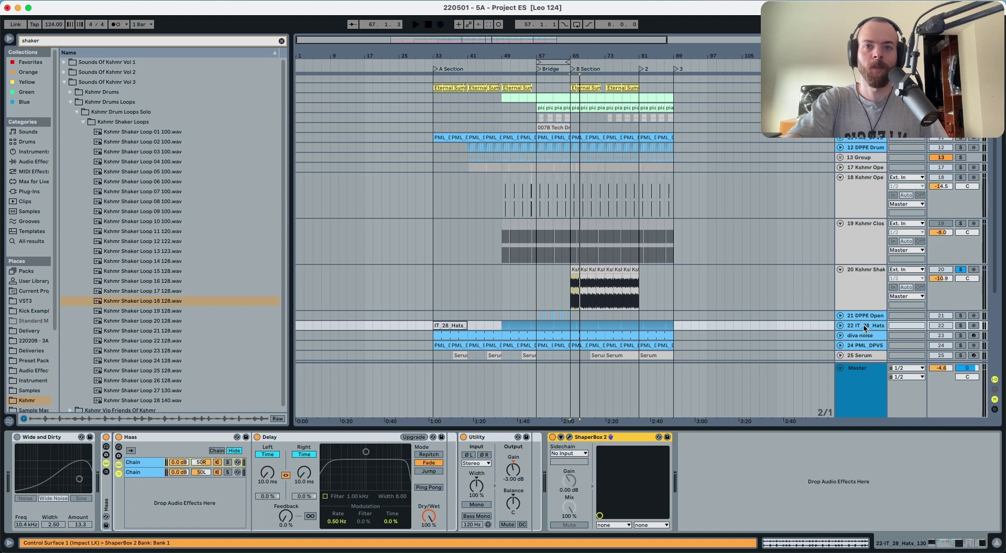
click(112, 485)
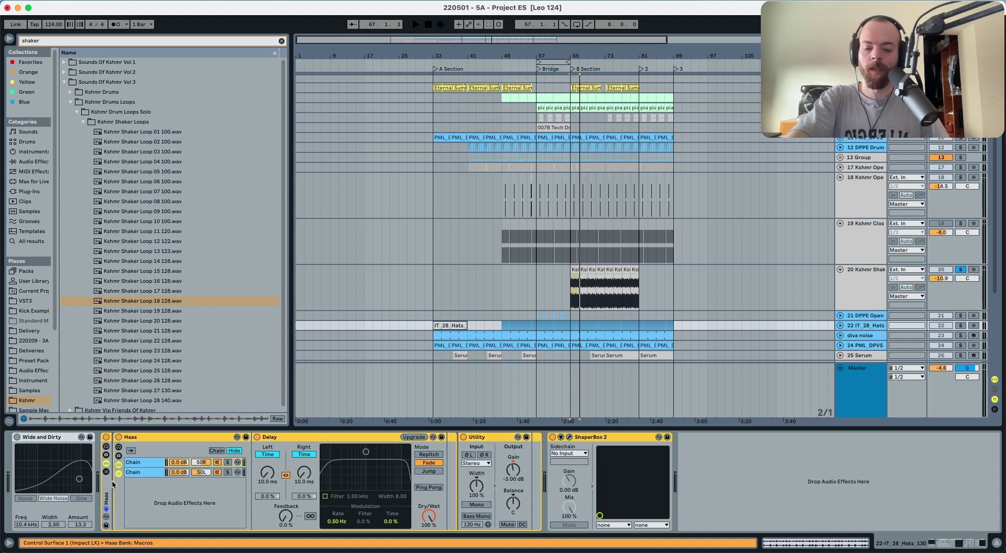
click(863, 281)
click(408, 453)
key(super+v)
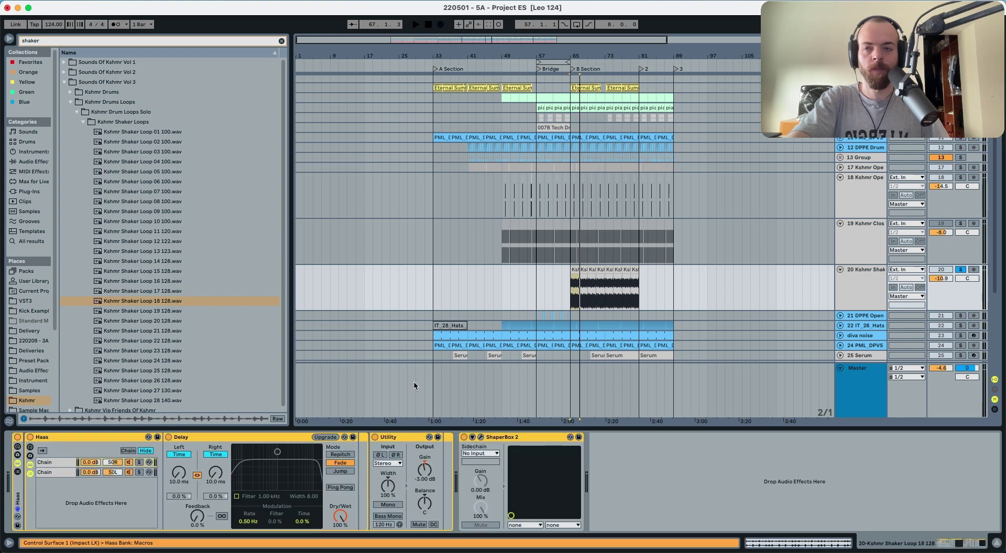
Play the soloed shaker and compare its sound with the Haas rack bypassed and enabled.
key(space)
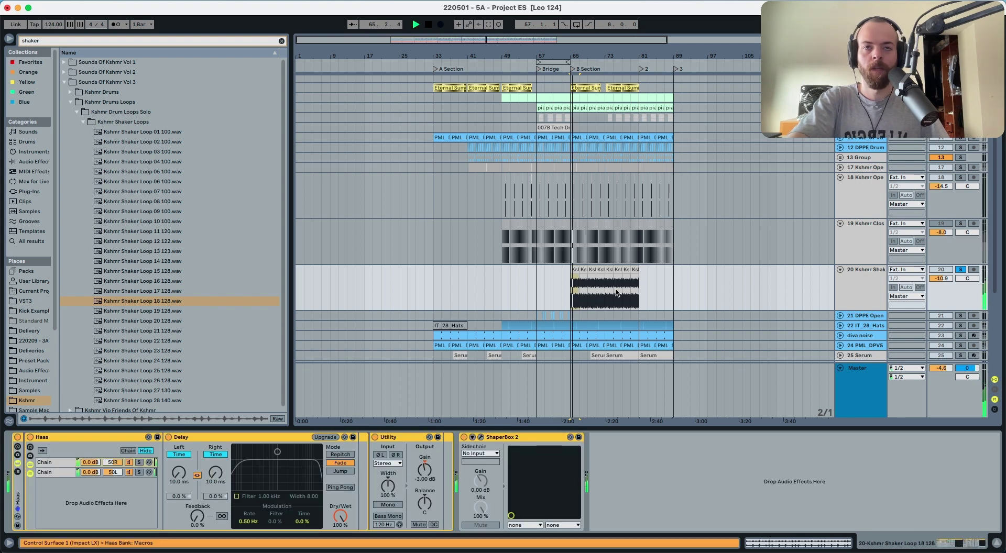
click(18, 438)
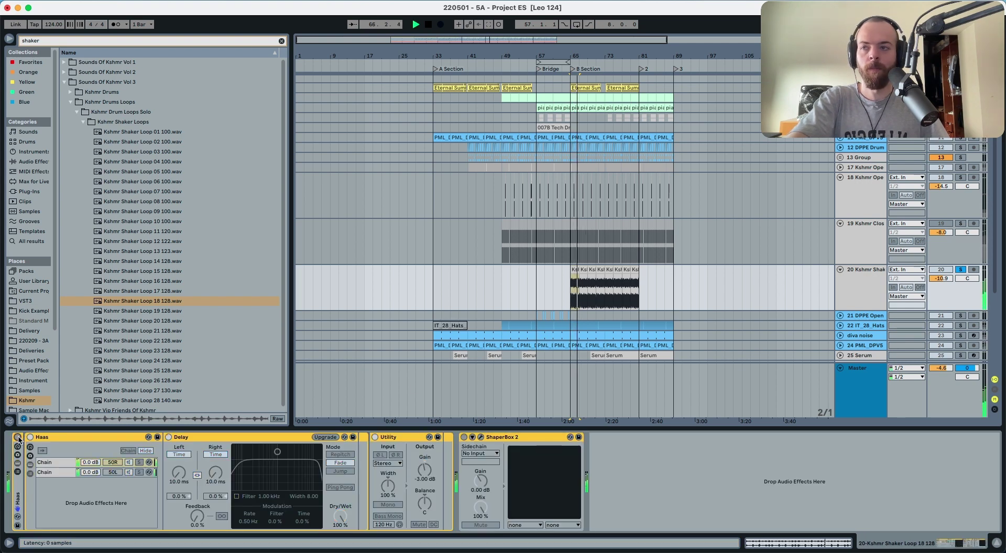
click(18, 438)
key(space)
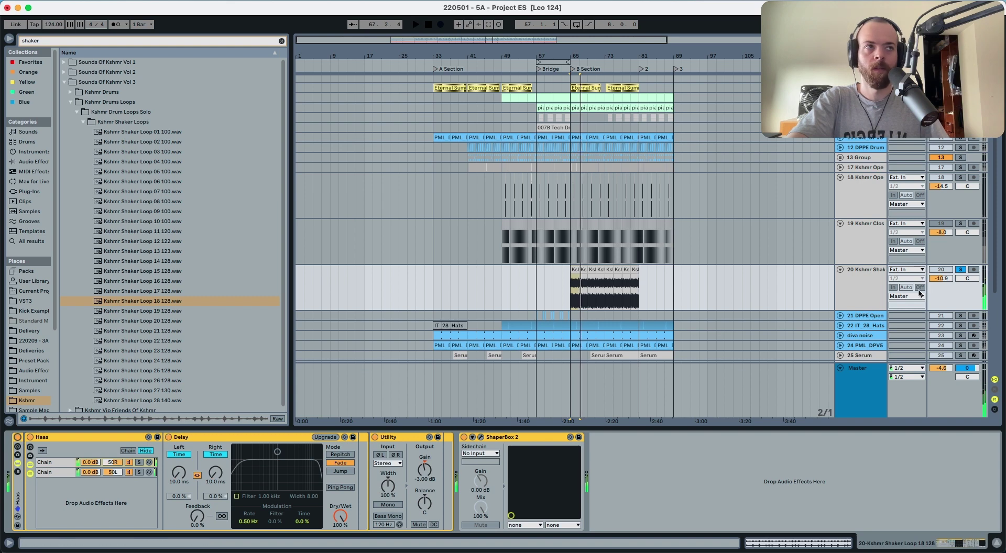
Unsolo shaker track 20 and set its volume to -16.9 dB while playing from bar 65.
click(960, 269)
key(space)
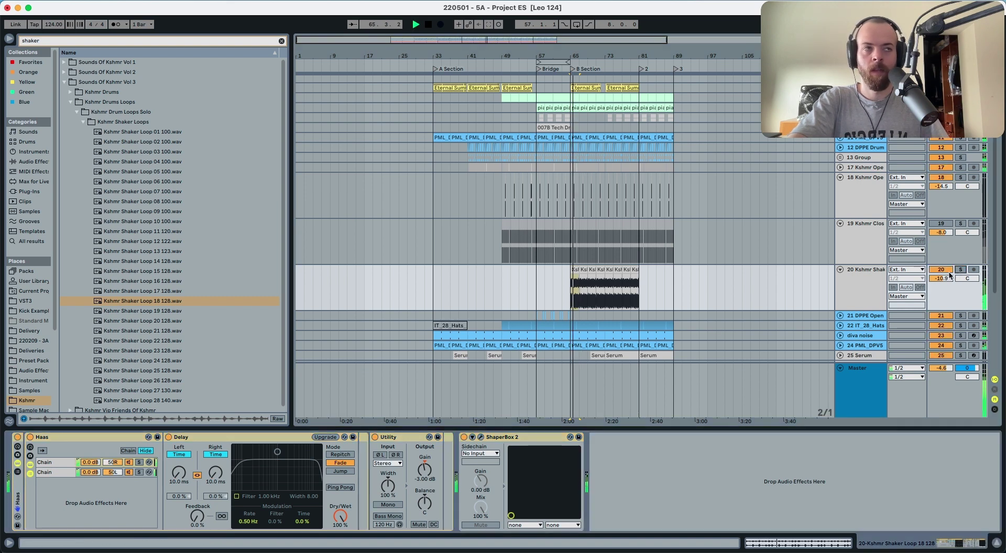
drag(943, 280, 943, 296)
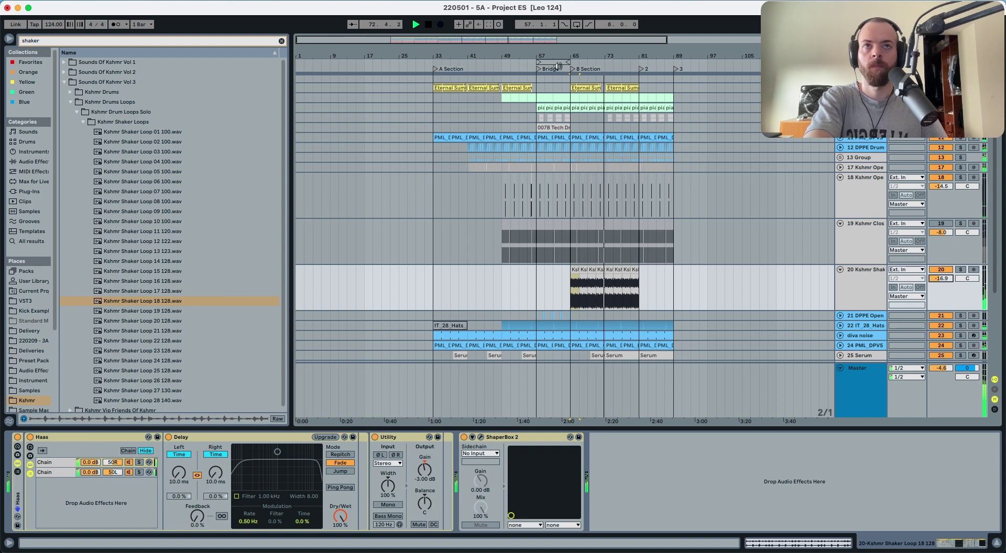
key(space)
Insert an audio track below track 20, search the Samples folder for ride27, and place Ride27.wav at bar 65.
click(851, 294)
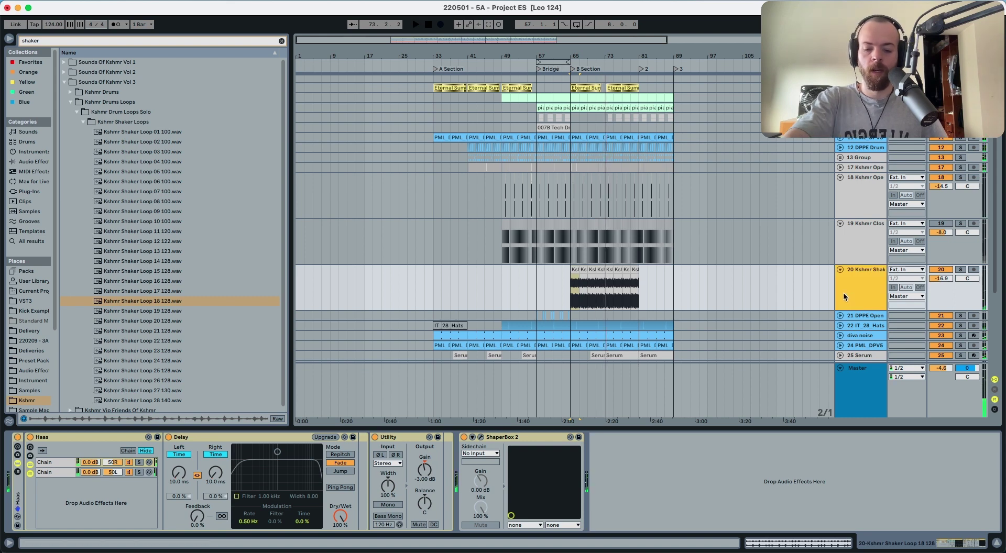
key(super+t)
click(69, 46)
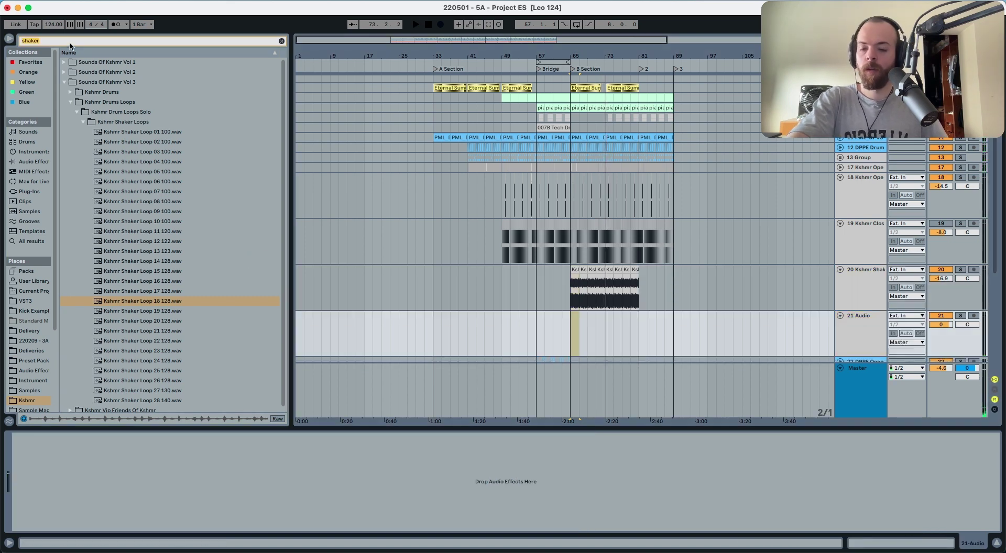
text(ride27)
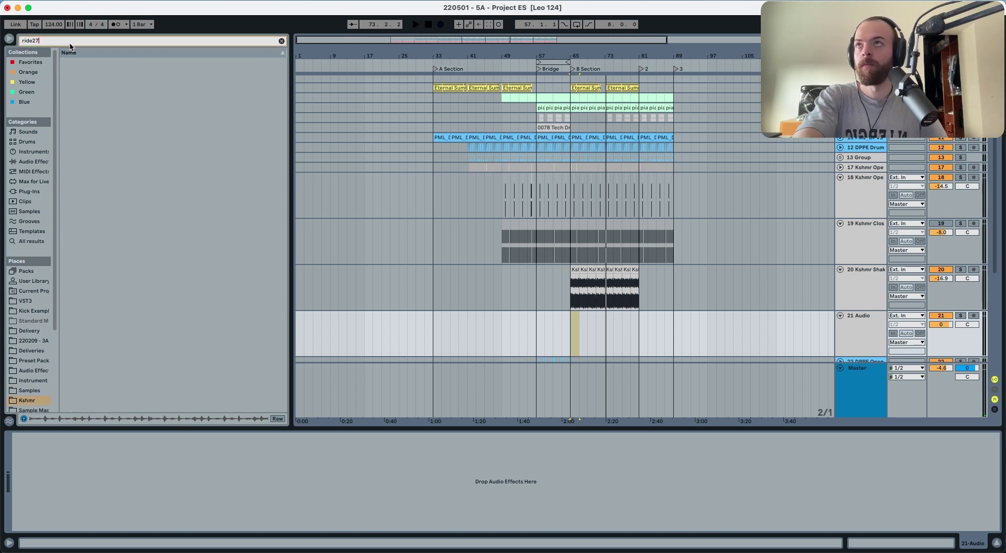
click(29, 390)
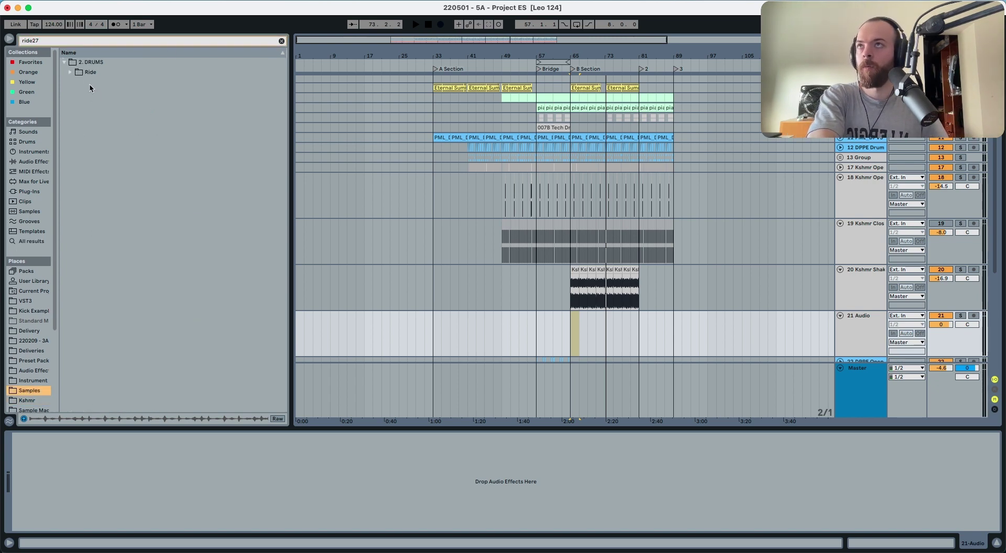
drag(105, 101, 571, 313)
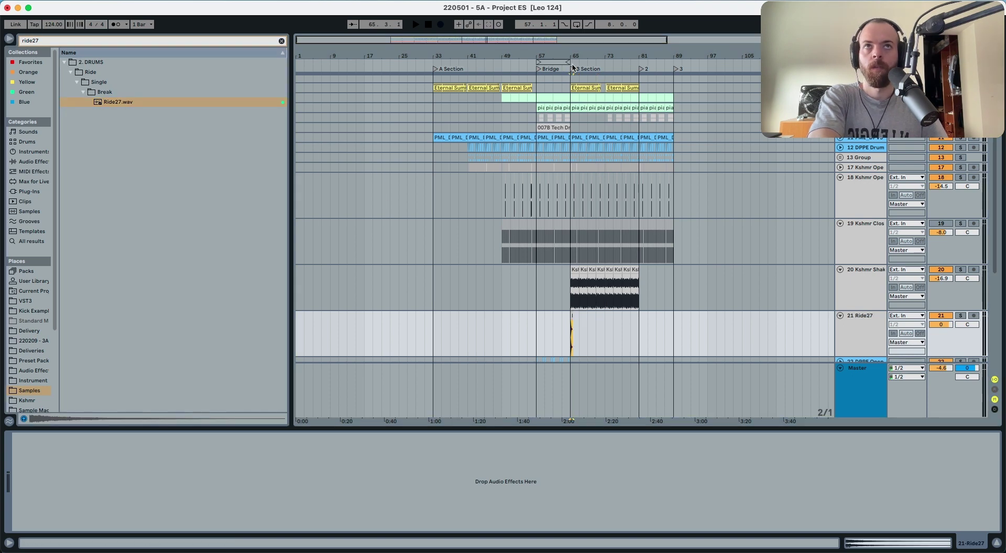
Repeat the first beat of the Ride27 clip from bar 65 to 69, and duplicate that four-bar block to bar 73.
drag(572, 56, 565, 261)
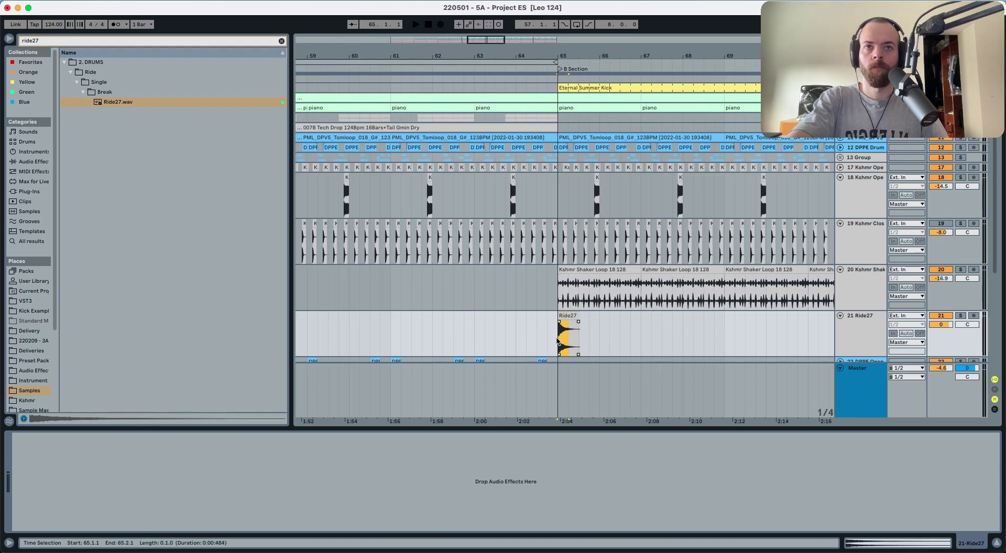
key(super+d)
key(super+d)
key(super+d)
key(super+d)
key(super+d)
key(super+d)
key(super+d)
key(super+d)
key(super+d)
key(super+d)
key(super+d)
key(super+d)
key(super+d)
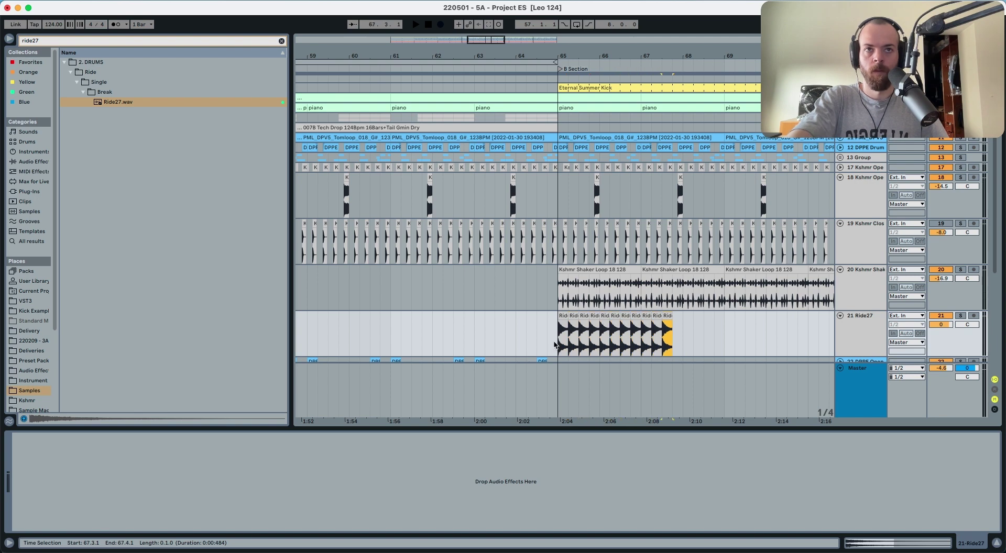
key(super+d)
key(super+d)
key(super+d)
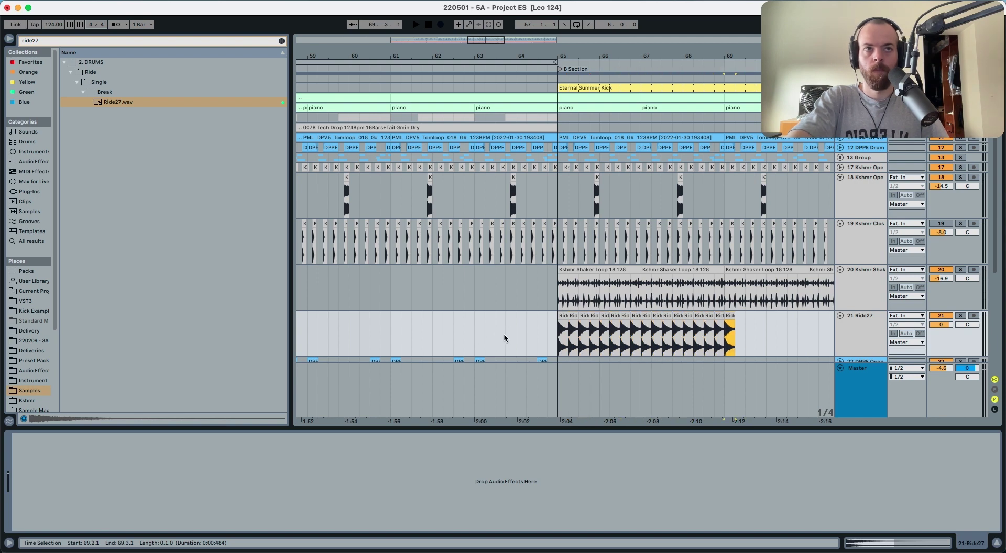
shift+click(559, 337)
key(super+d)
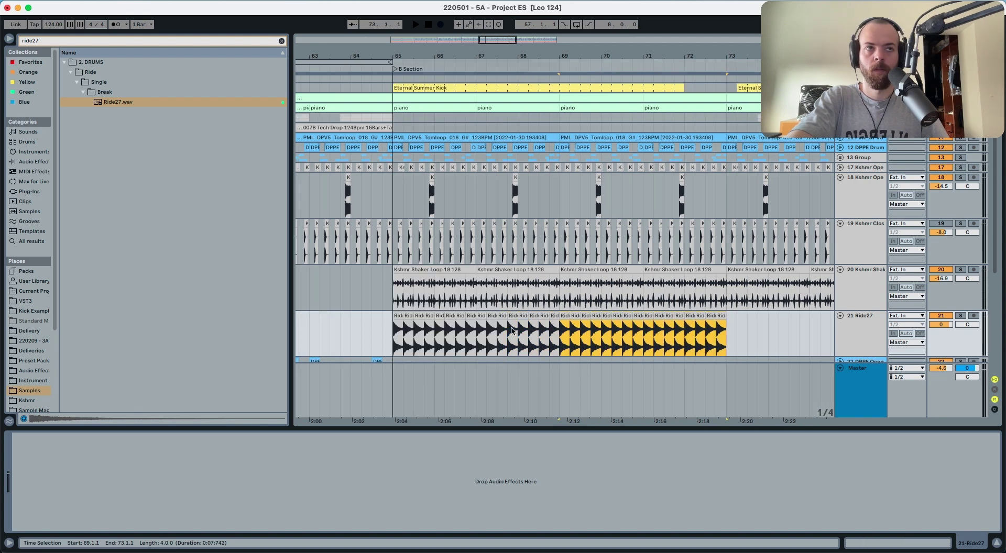
Play into the B Section and set the Ride27 track volume to -32.3 dB.
click(351, 327)
key(space)
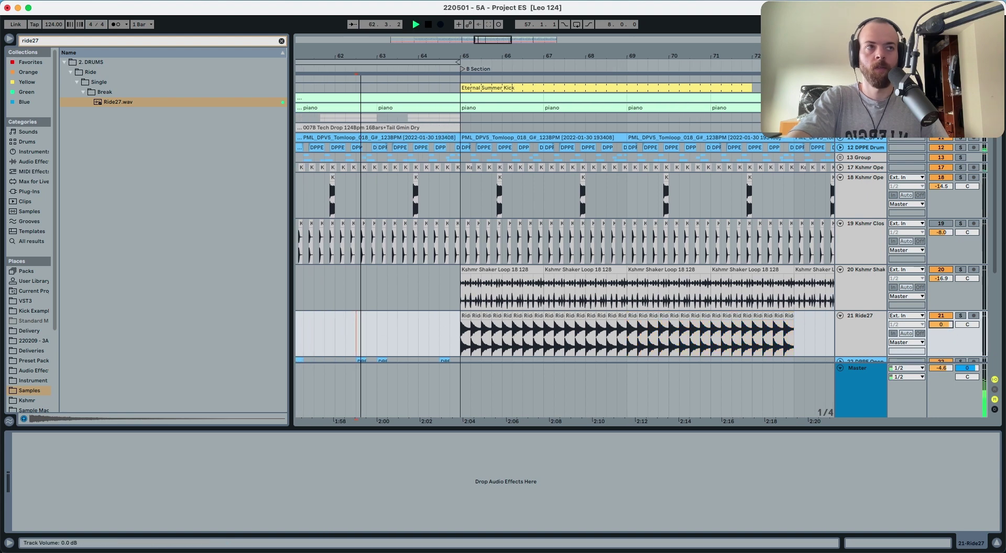
click(428, 340)
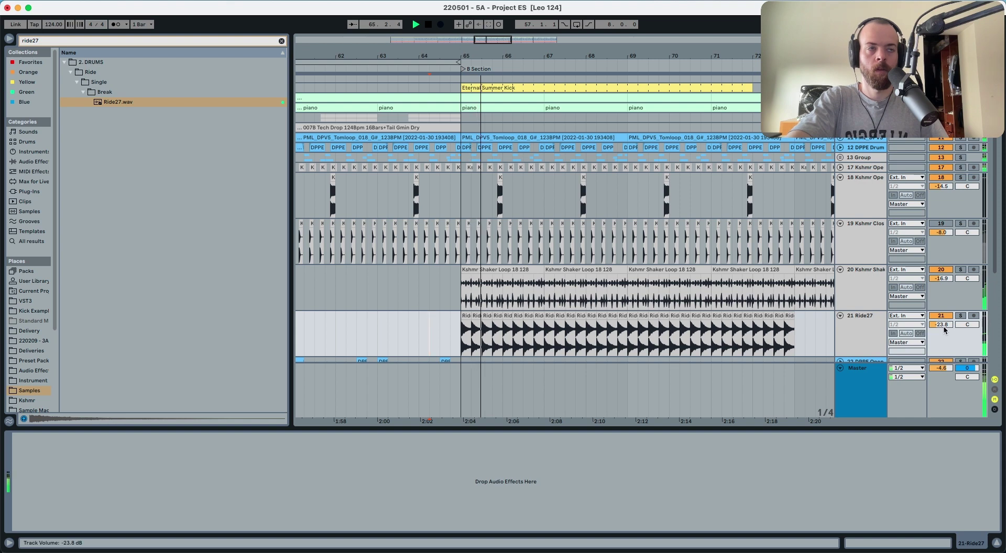
drag(942, 325, 942, 330)
Copy the ride clips from bar 65 into the Bridge to fill bars 57 to 65.
drag(503, 56, 546, 35)
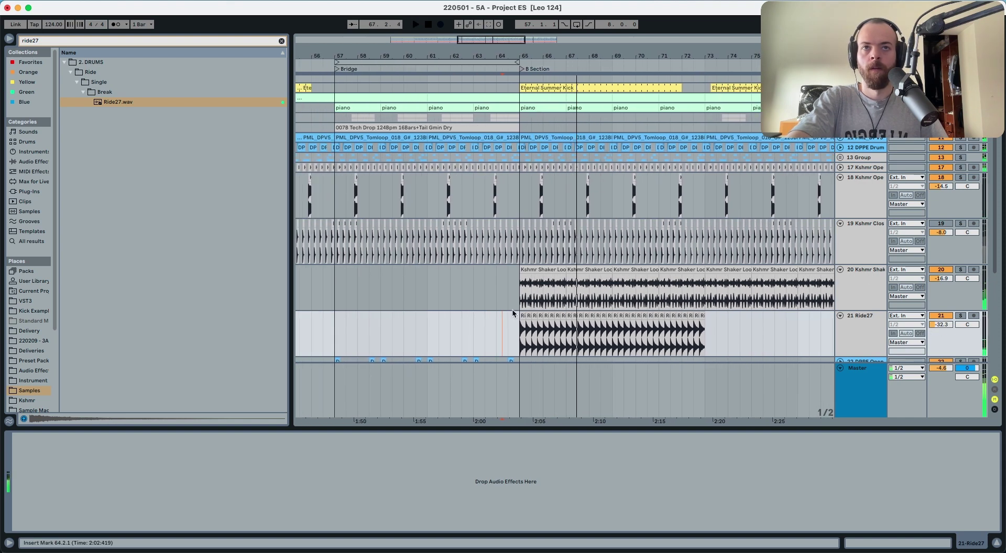
drag(519, 343, 614, 330)
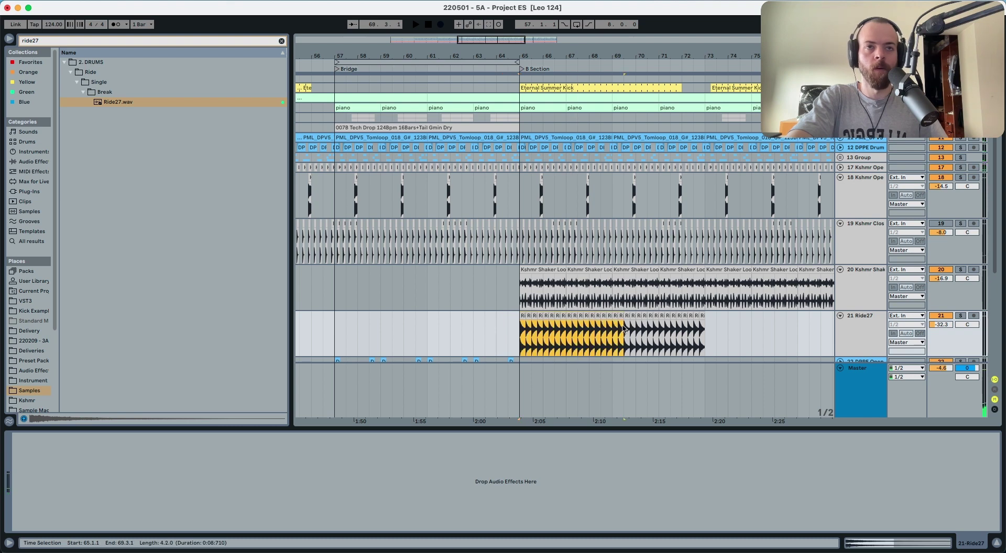
click(335, 333)
key(ctrl+v)
key(ctrl+d)
Play from bar 57 and set the Ride27 track volume to -33.3 dB.
click(336, 333)
key(space)
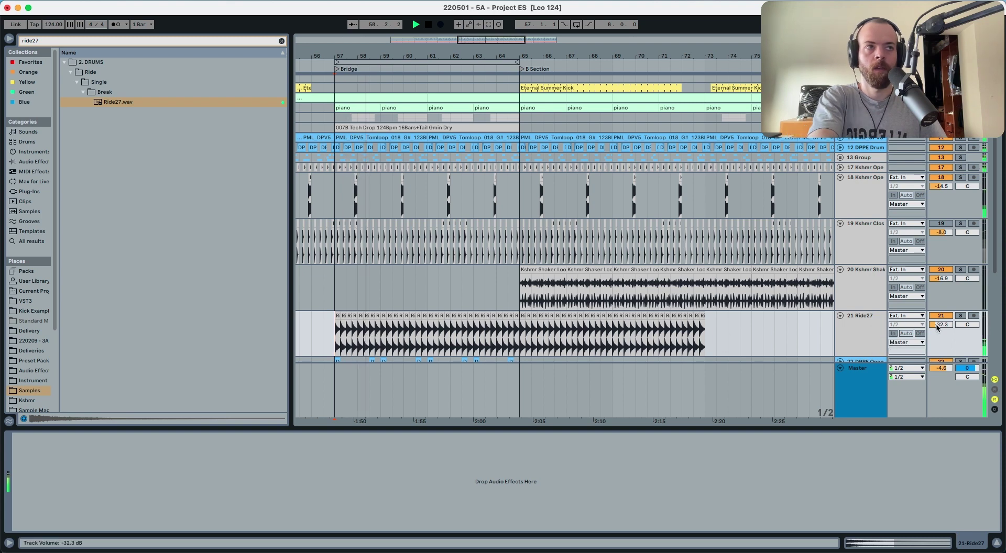
drag(936, 325, 936, 327)
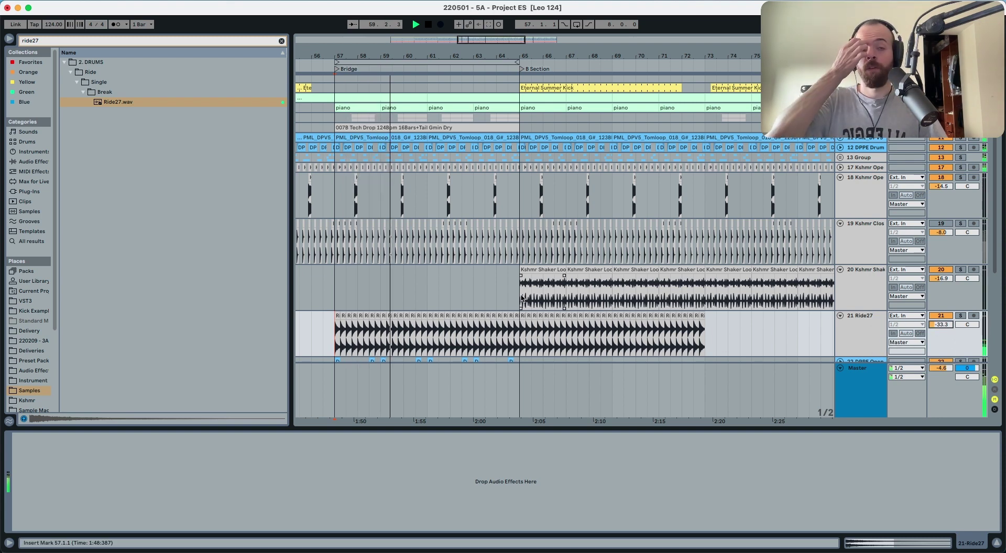
Set the shaker track 20 volume to -19.9 dB while listening to the Bridge run into the B Section.
scroll(518, 297, down, 2)
scroll(518, 297, left, 2)
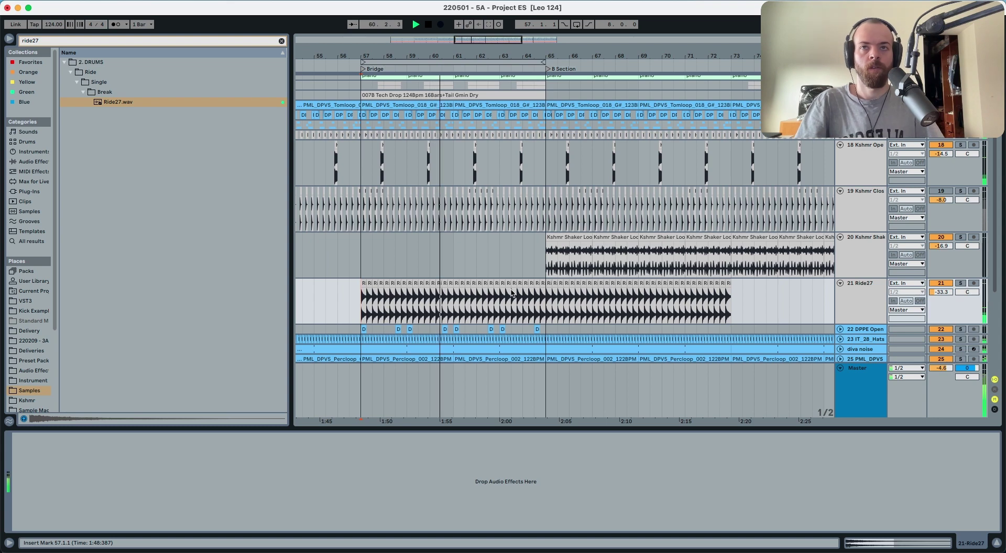
scroll(512, 294, left, 5)
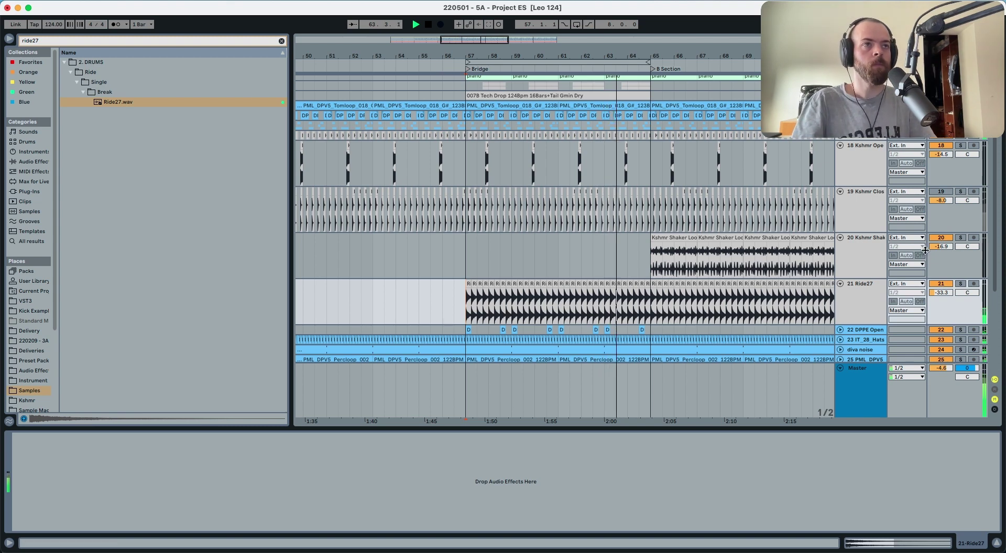
scroll(573, 239, right, 4)
scroll(572, 239, up, 3)
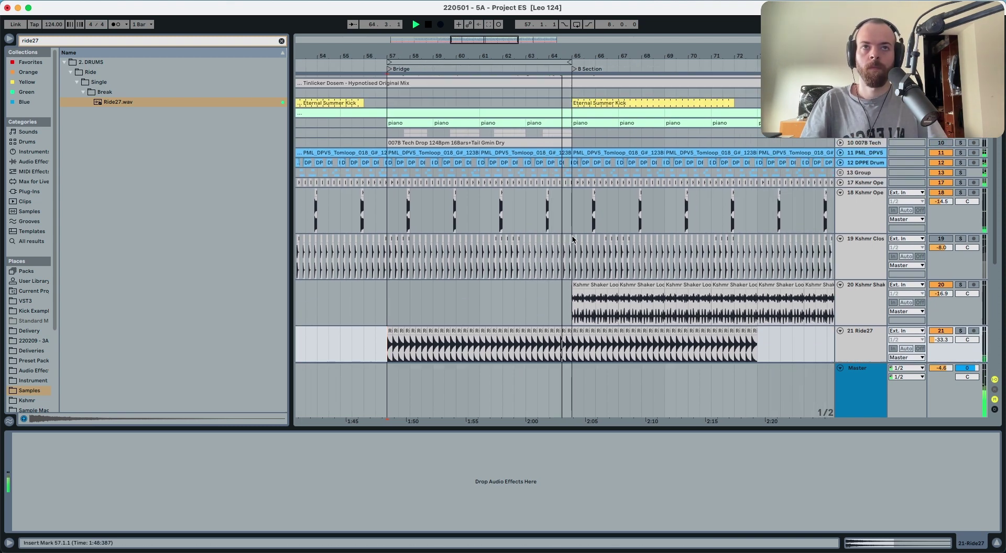
scroll(572, 239, down, 5)
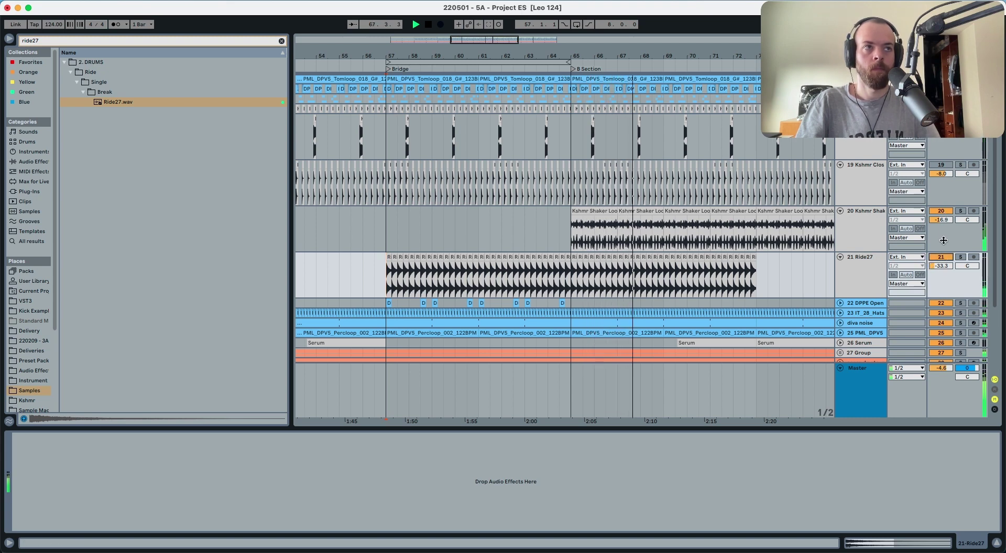
drag(944, 220, 944, 224)
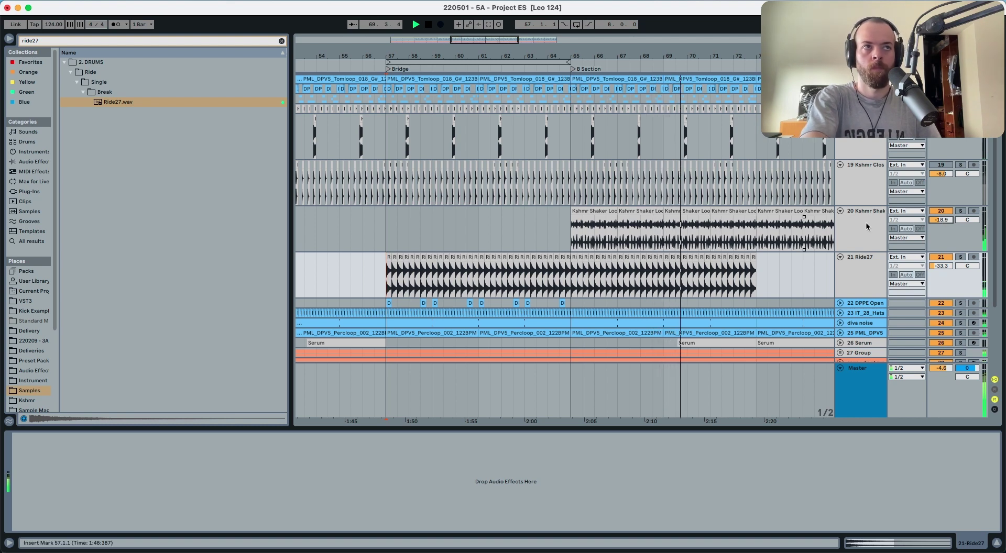
drag(942, 220, 942, 222)
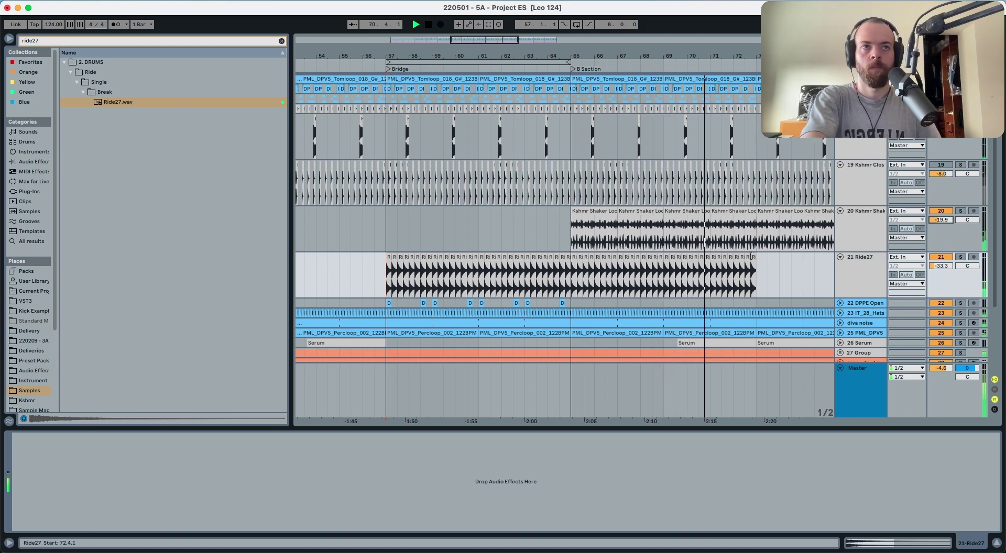
Duplicate the ride clips of bars 65 to 73 to fill bars 73 to 81.
click(754, 256)
shift+click(574, 256)
key(ctrl+d)
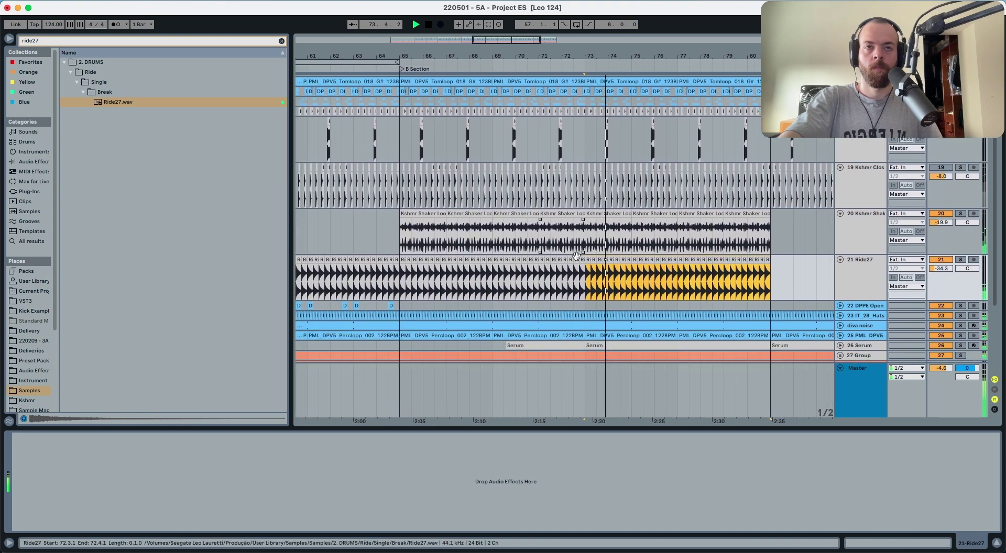
Remove the drop at bar 81 from the Serum track's EQ Eight band 8 frequency automation and play from bar 80.
click(840, 345)
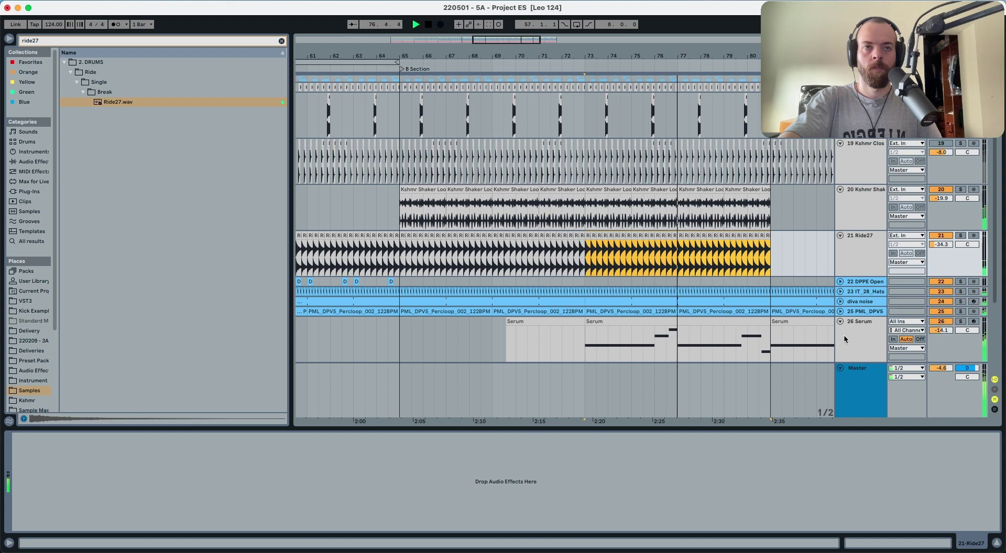
click(846, 335)
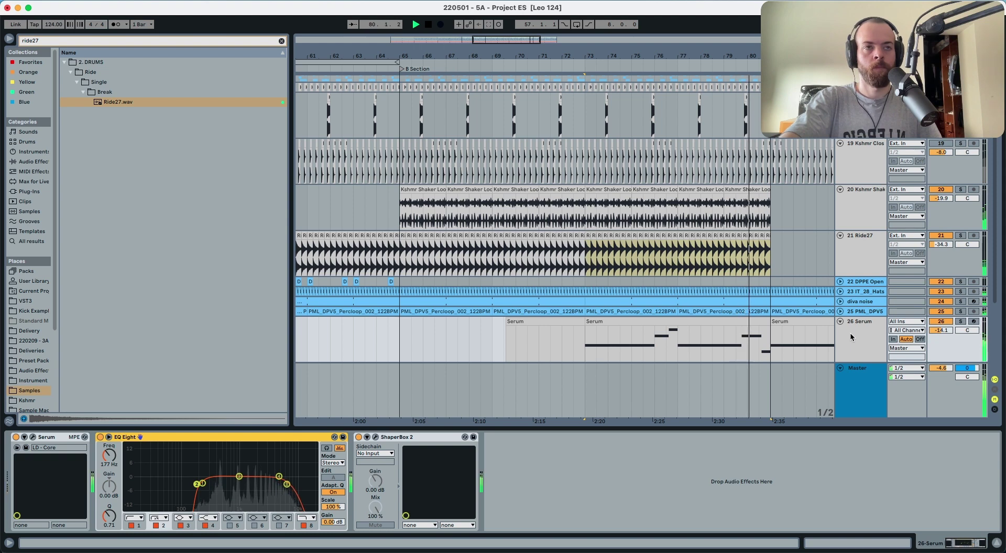
click(735, 322)
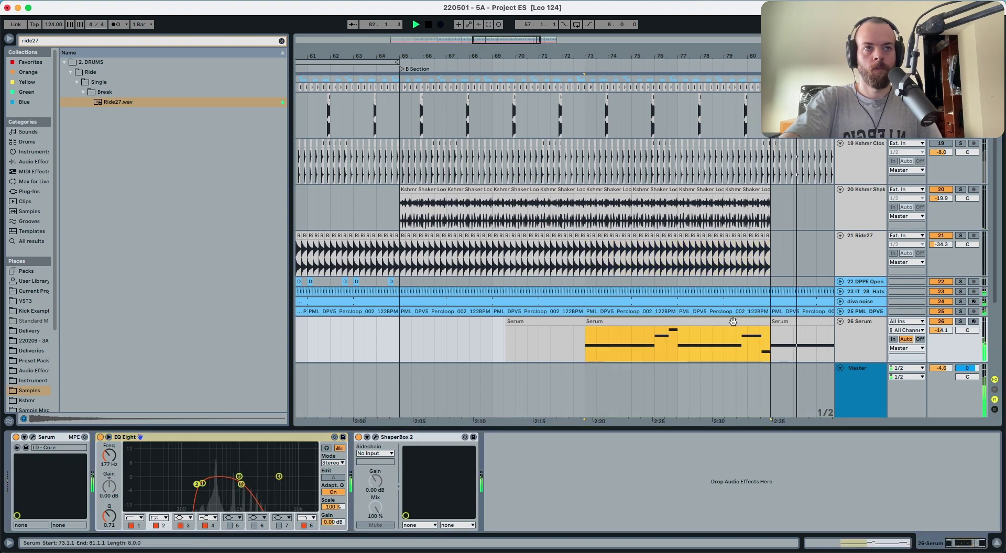
key(space)
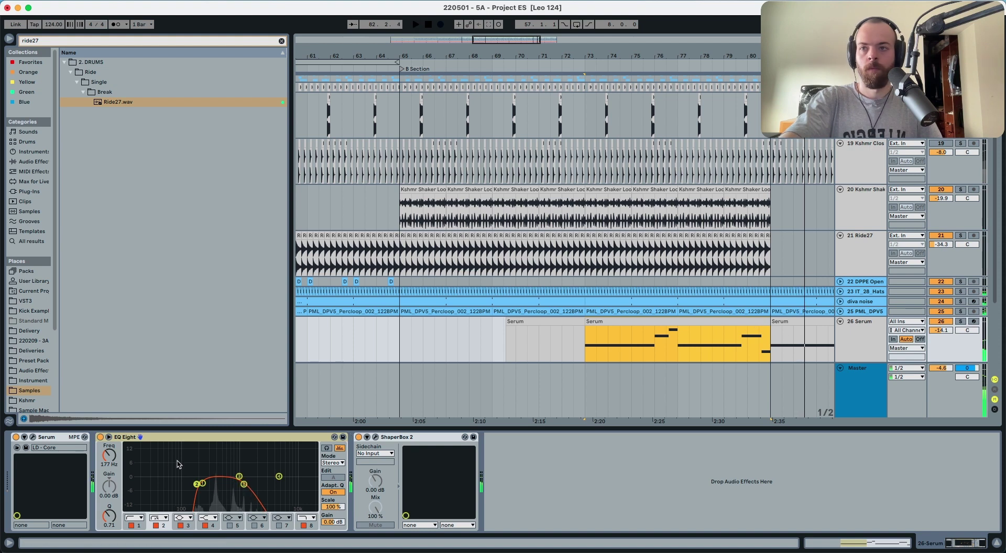
click(243, 484)
key(a)
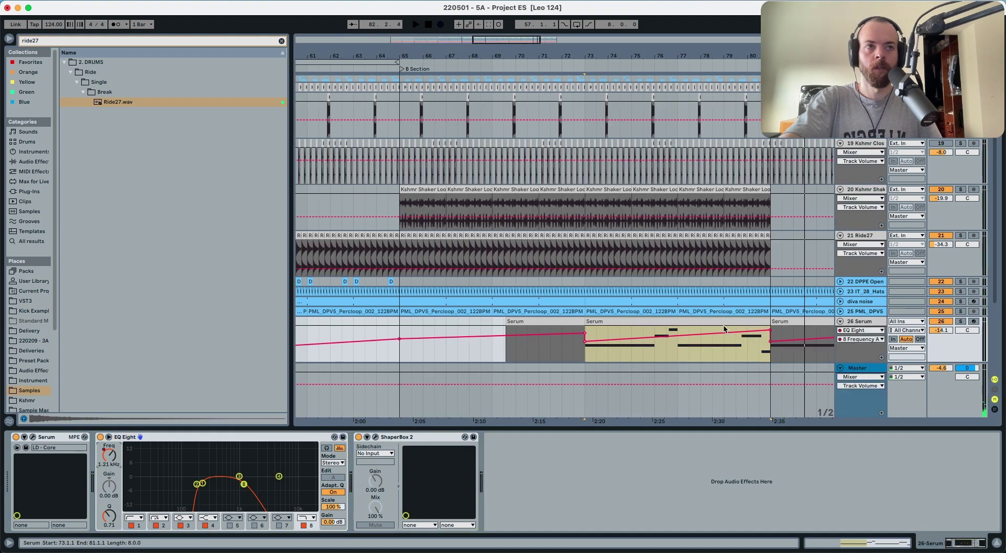
click(764, 349)
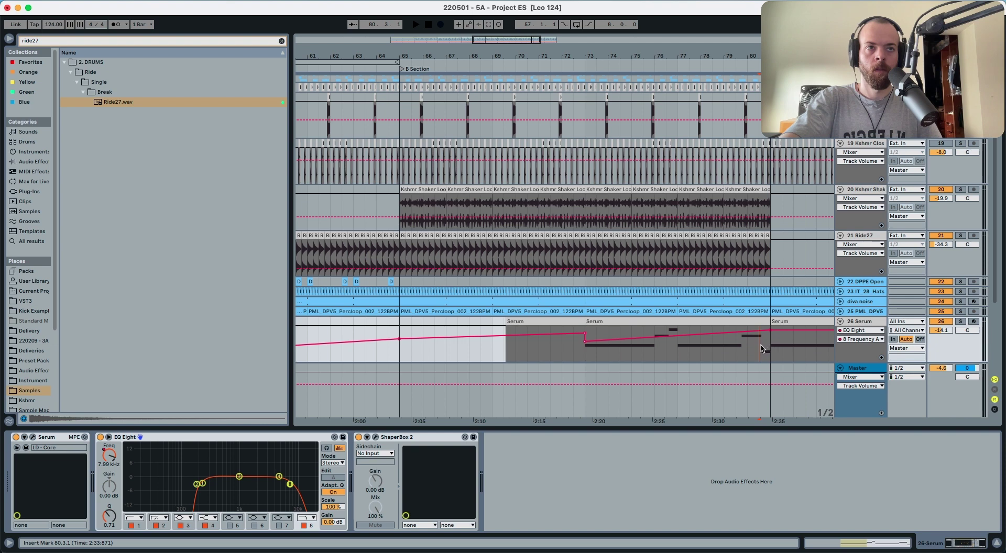
key(space)
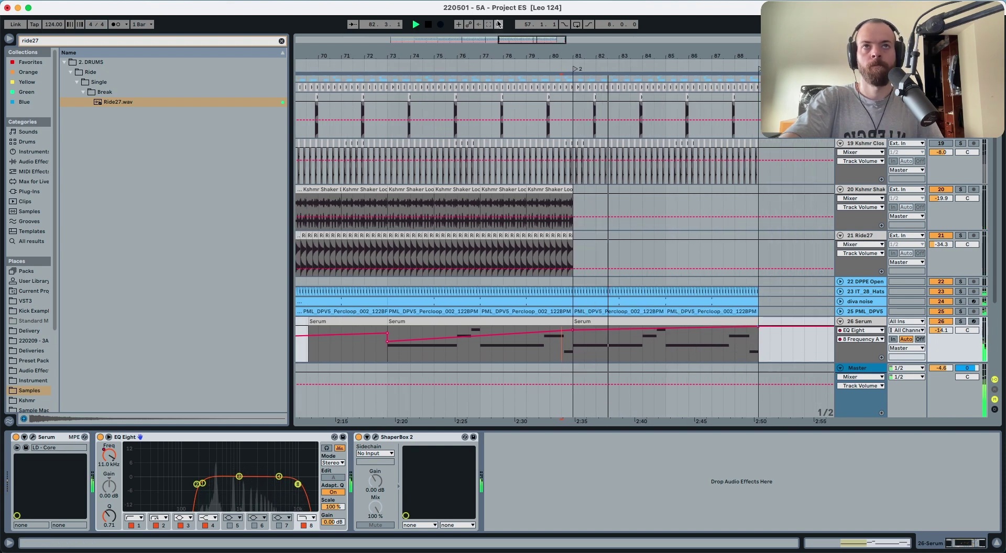
Duplicate the shaker and Ride27 clips of bars 73 to 81 to fill bars 81 to 89.
scroll(565, 242, down, 3)
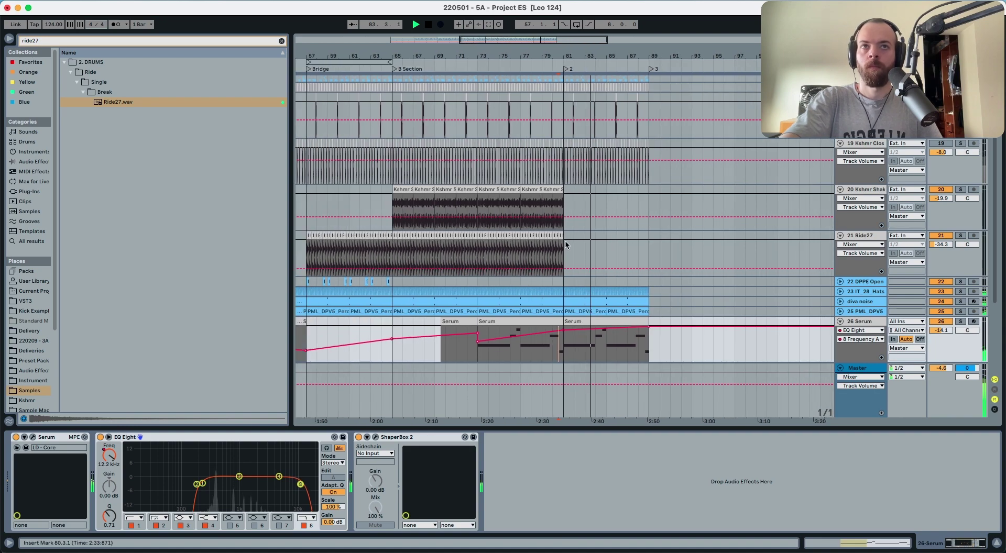
drag(565, 242, 478, 195)
key(a)
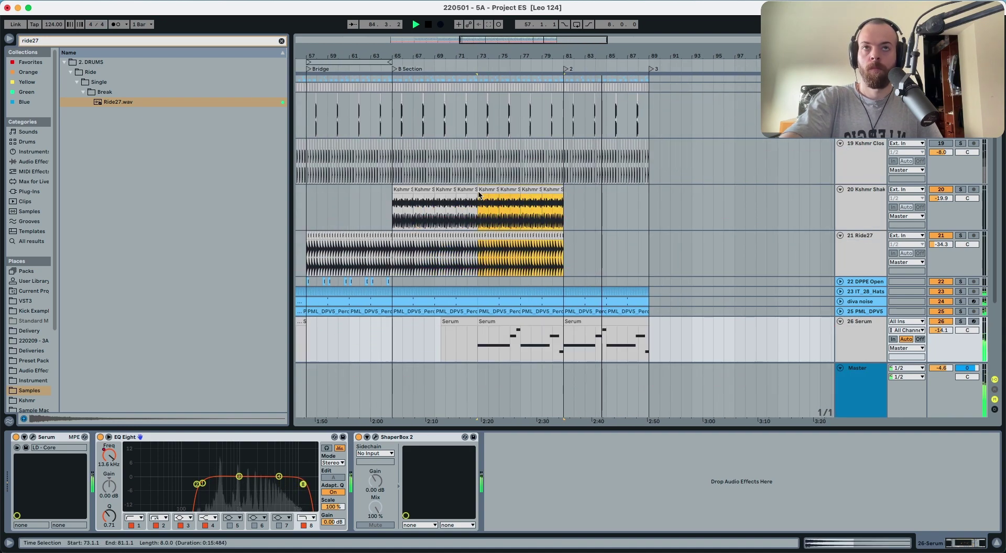
key(ctrl+d)
scroll(480, 191, up, 1)
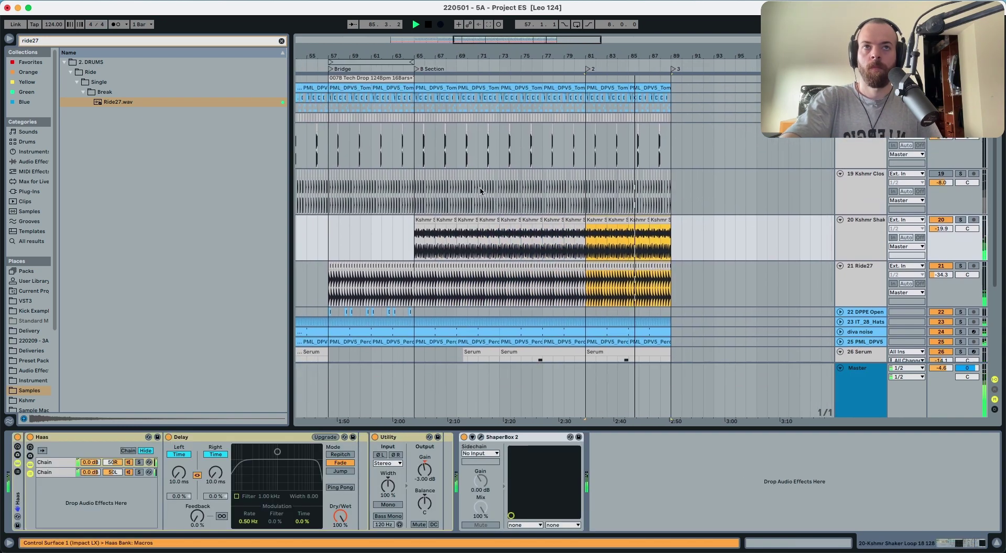
Listen to the end of section 2 and examine how the layers build up from the A Section across the arrangement.
scroll(480, 192, up, 3)
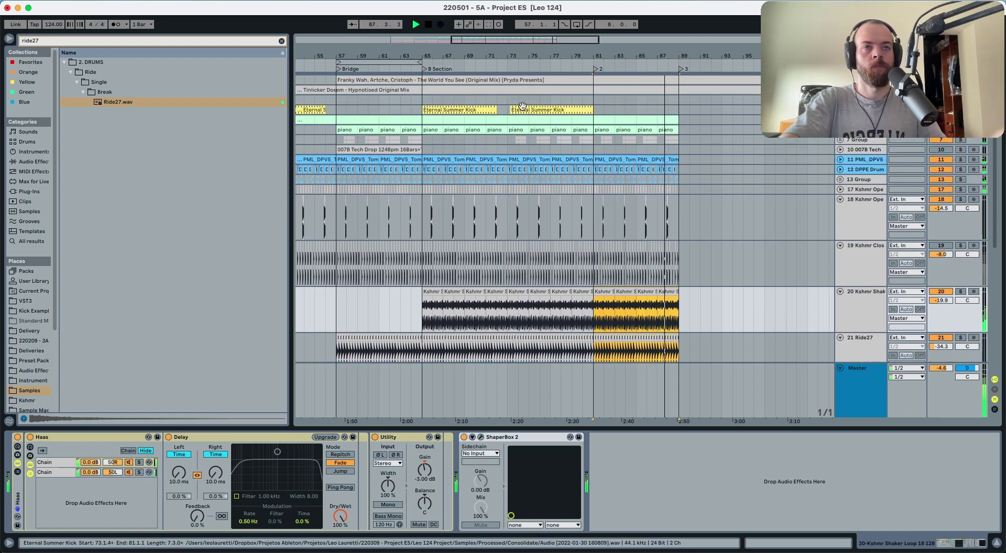
scroll(523, 106, down, 10)
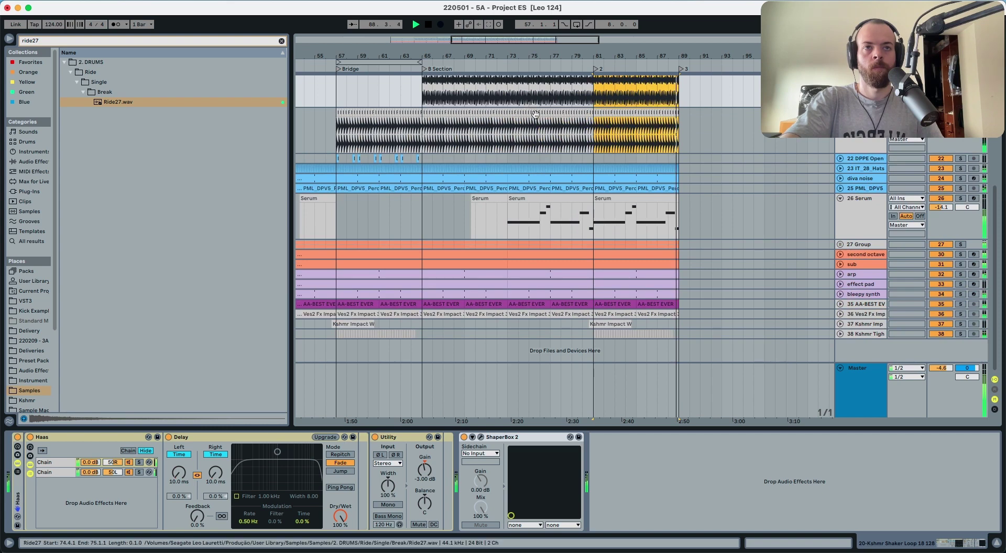
click(655, 198)
key(space)
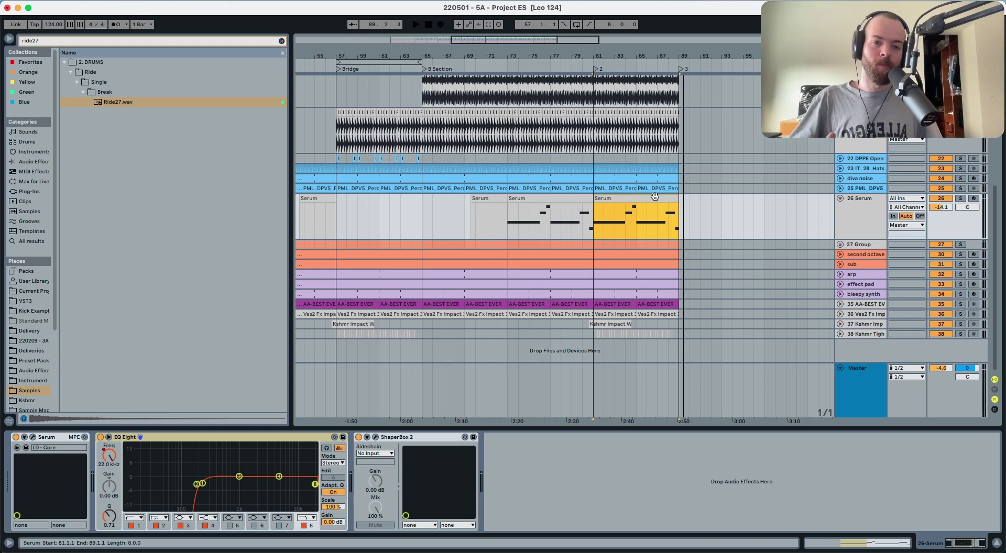
scroll(635, 174, down, 5)
scroll(477, 160, up, 10)
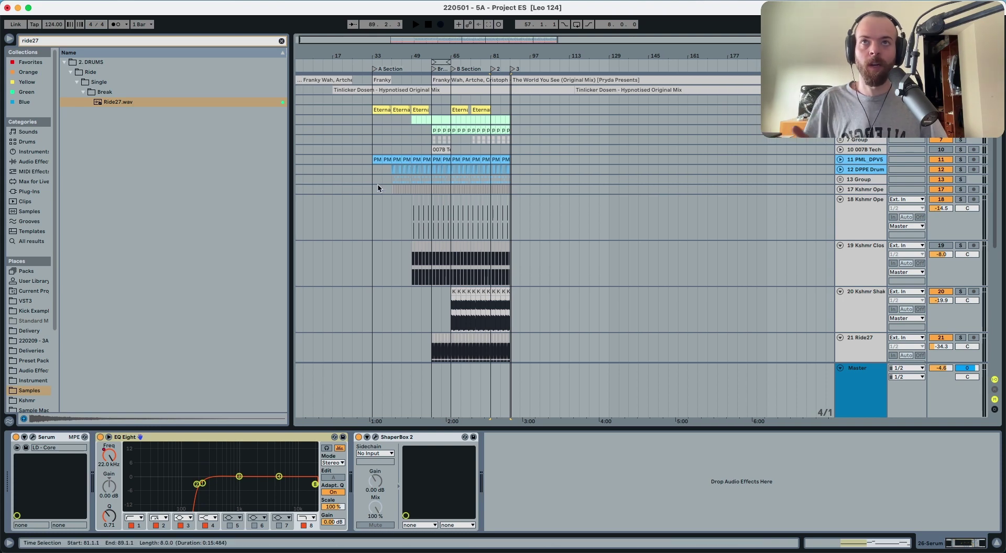
click(375, 206)
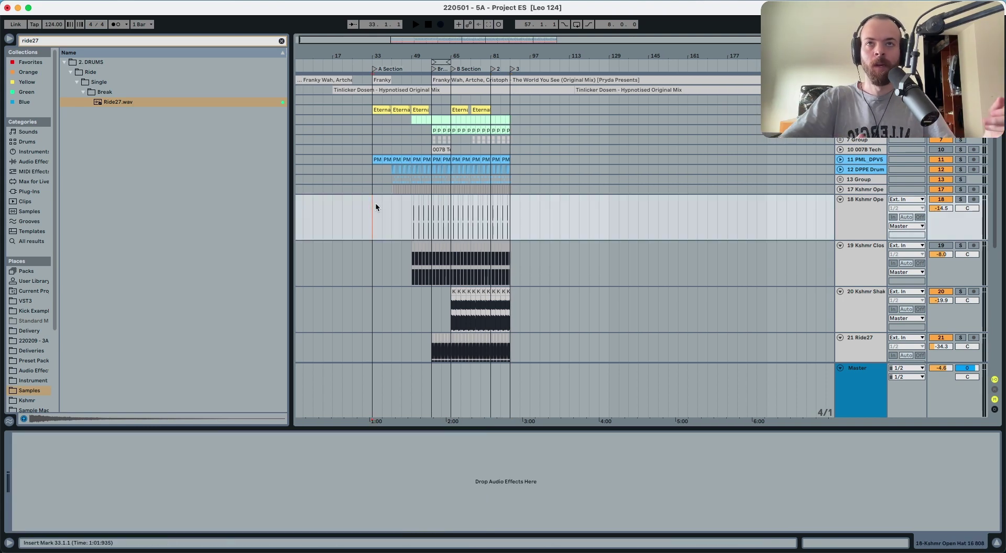
click(391, 180)
click(414, 215)
Delete the Serum clips between bars 25 and 61.
scroll(416, 215, down, 6)
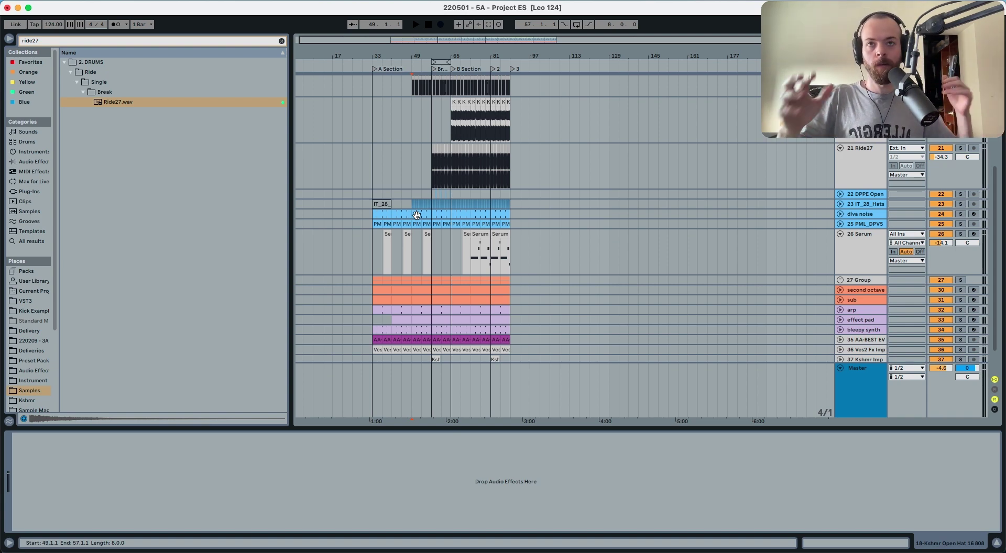
scroll(416, 214, up, 5)
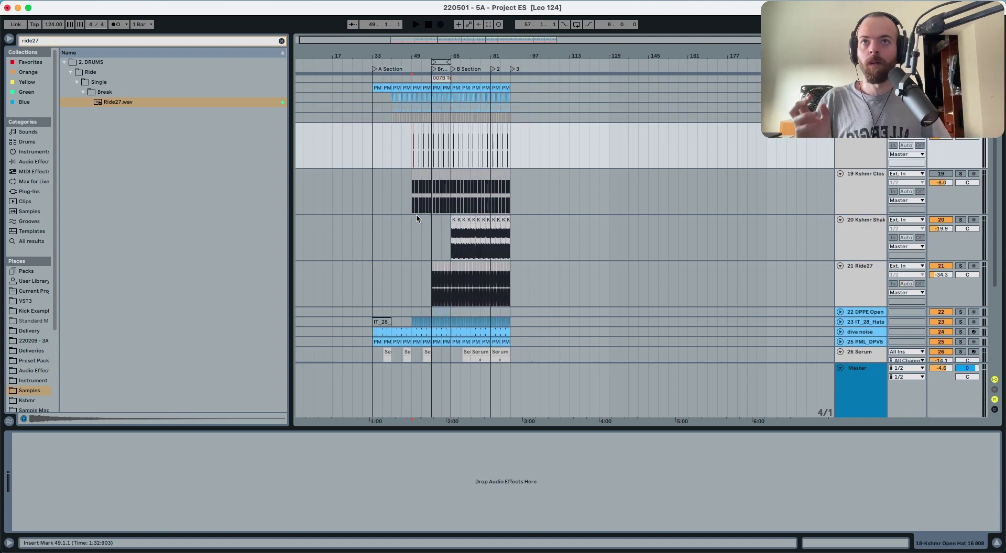
scroll(416, 215, down, 7)
click(354, 219)
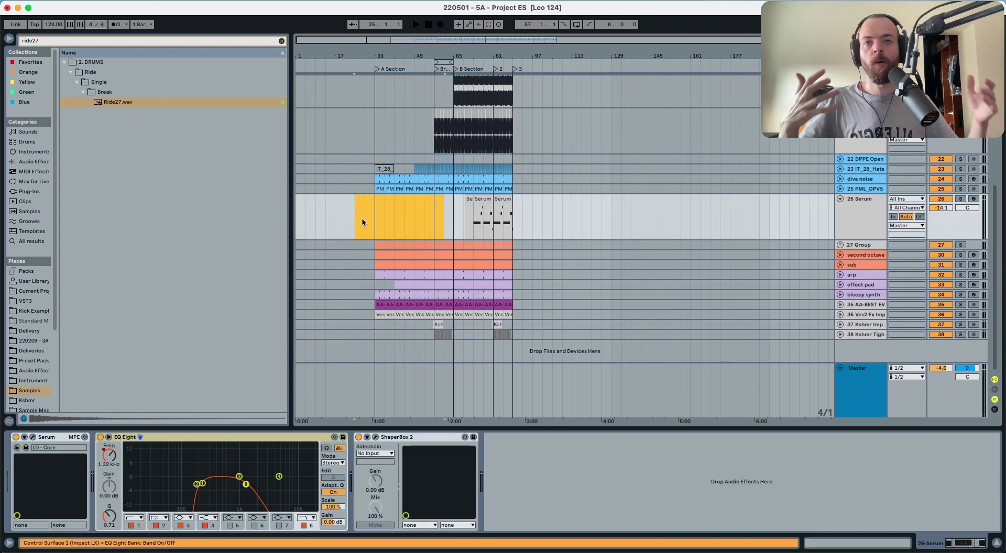
scroll(386, 211, up, 10)
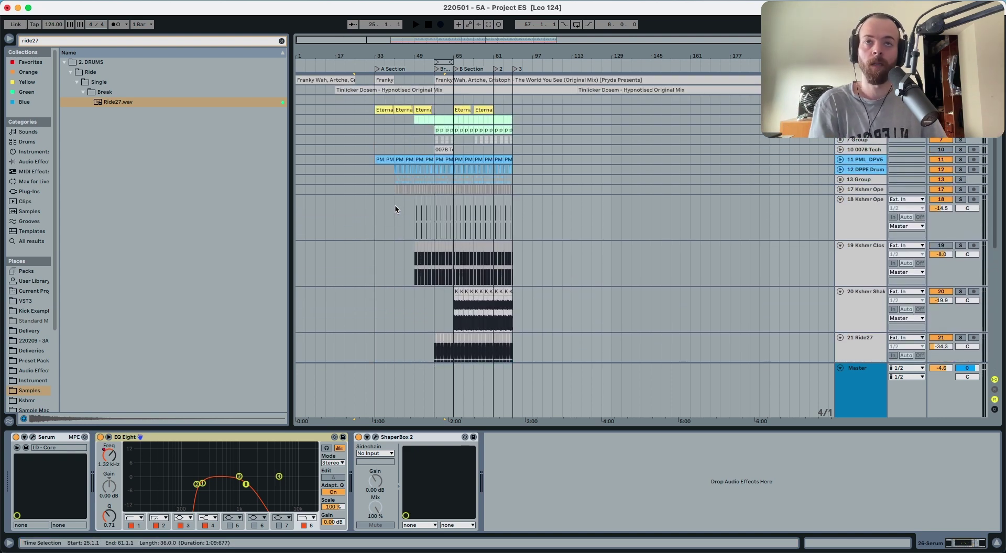
Expand the piano track and play the arrangement from the start of the A Section at bar 33.
click(449, 131)
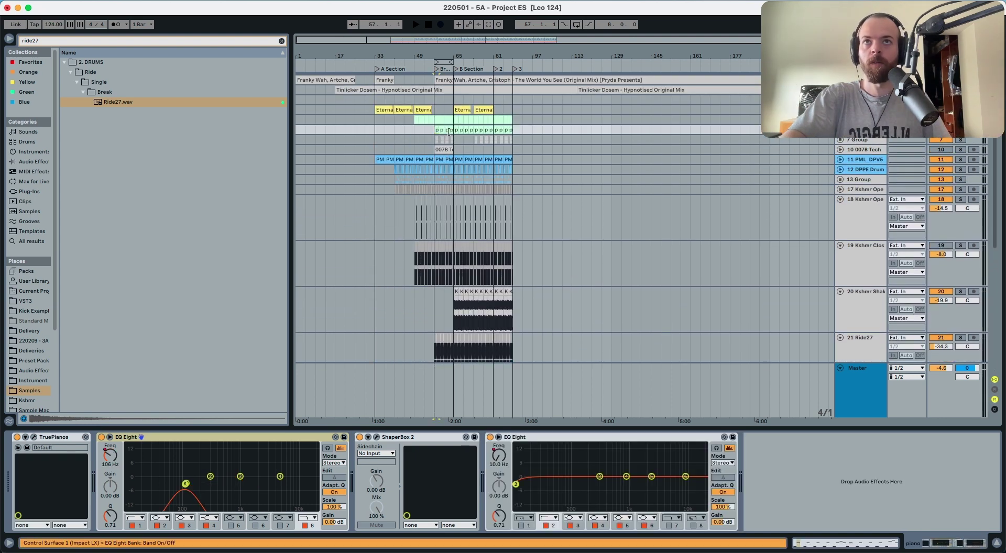
key(u)
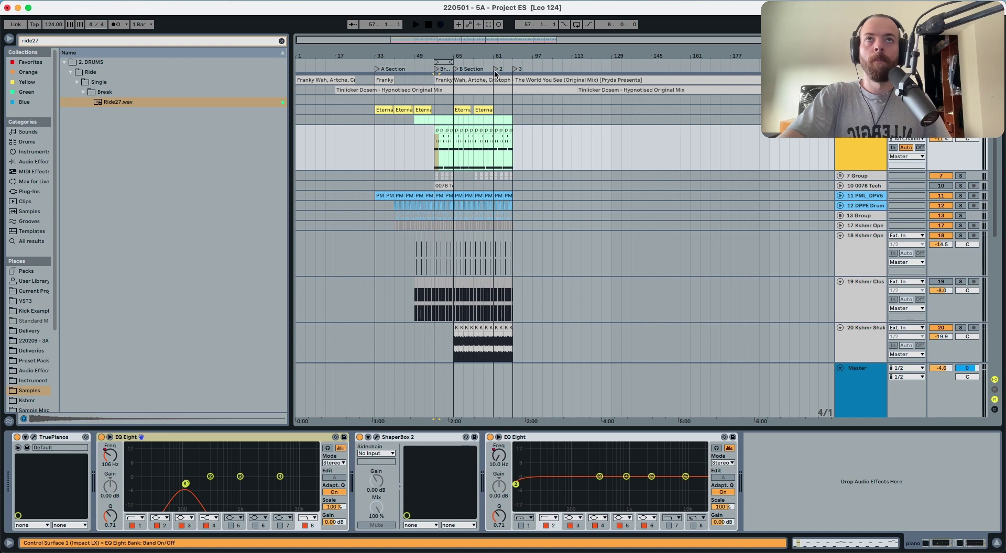
drag(527, 56, 527, 52)
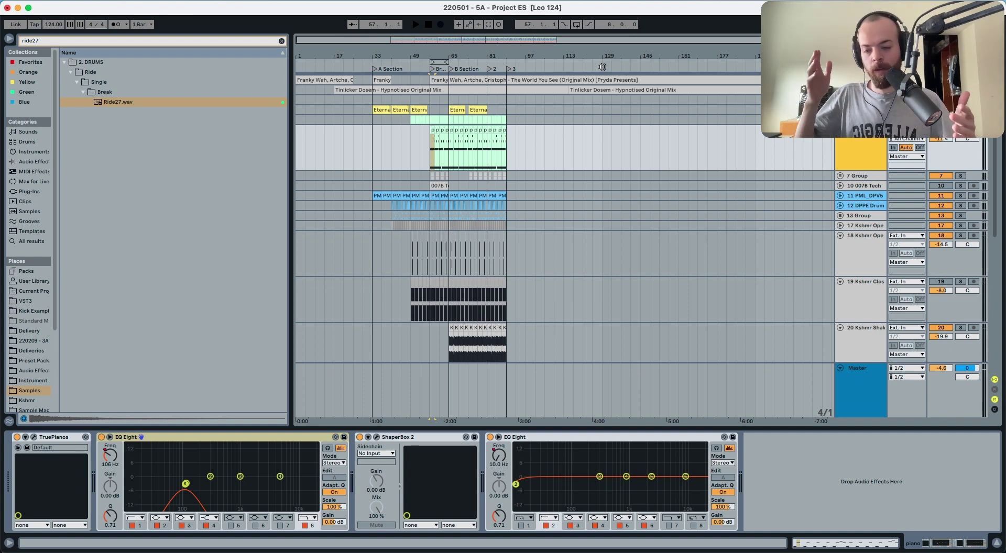
click(372, 142)
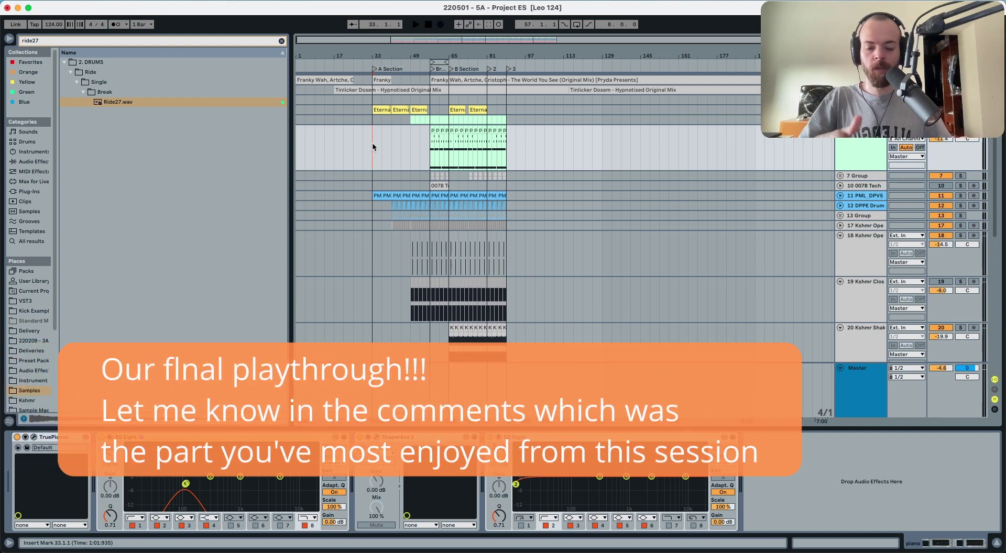
key(space)
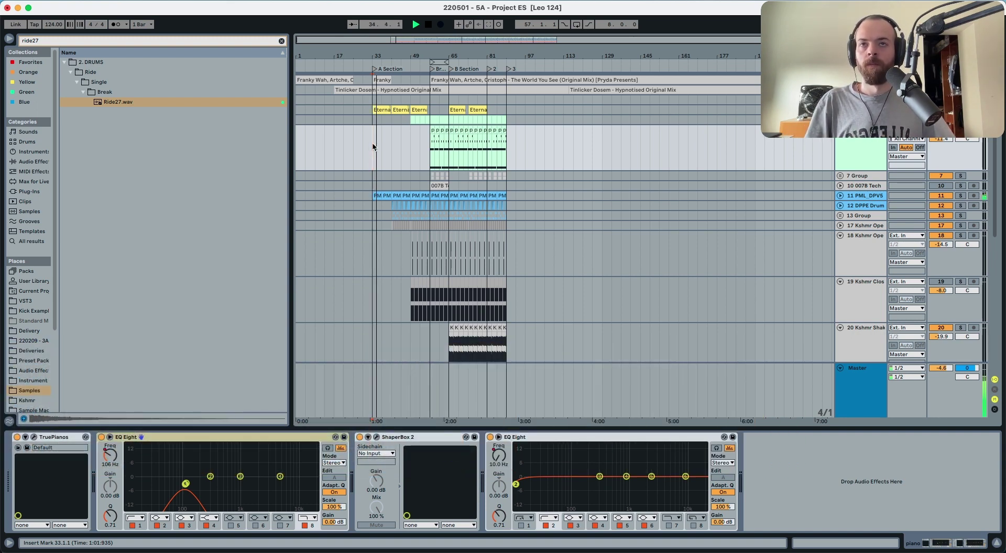
scroll(373, 146, down, 10)
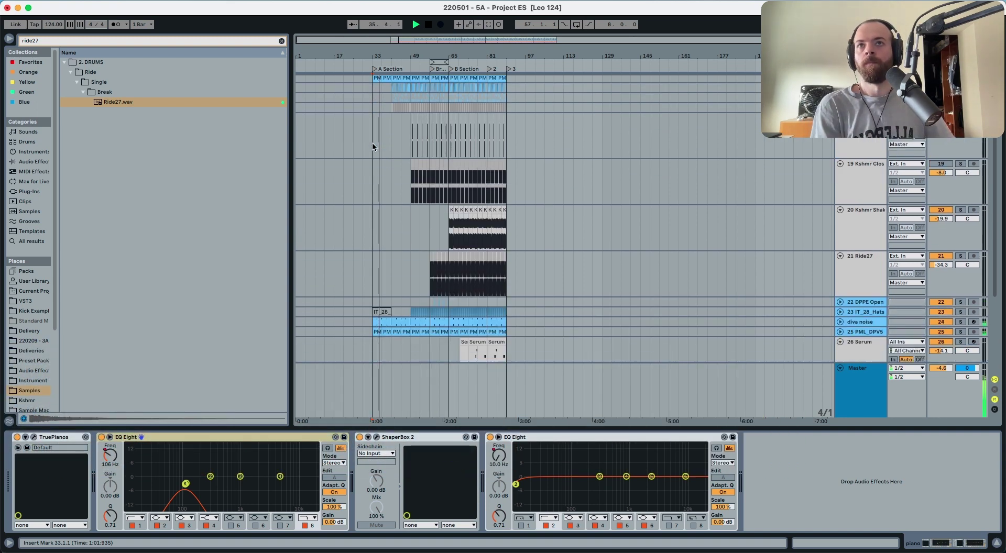
scroll(373, 147, up, 12)
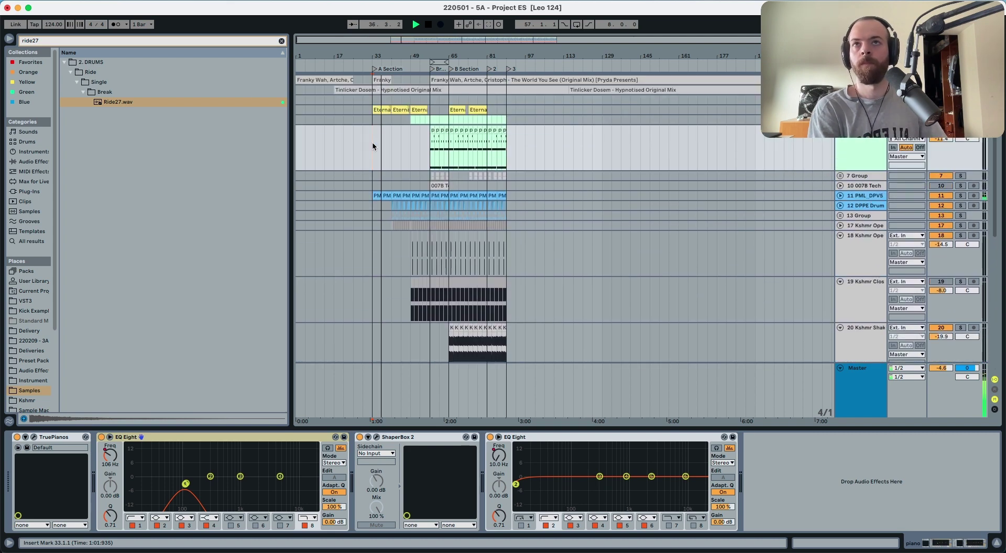
Delete the PML_DPVS Tomloop clips of track 11 from bars 33 to 49.
click(383, 196)
drag(387, 205, 390, 205)
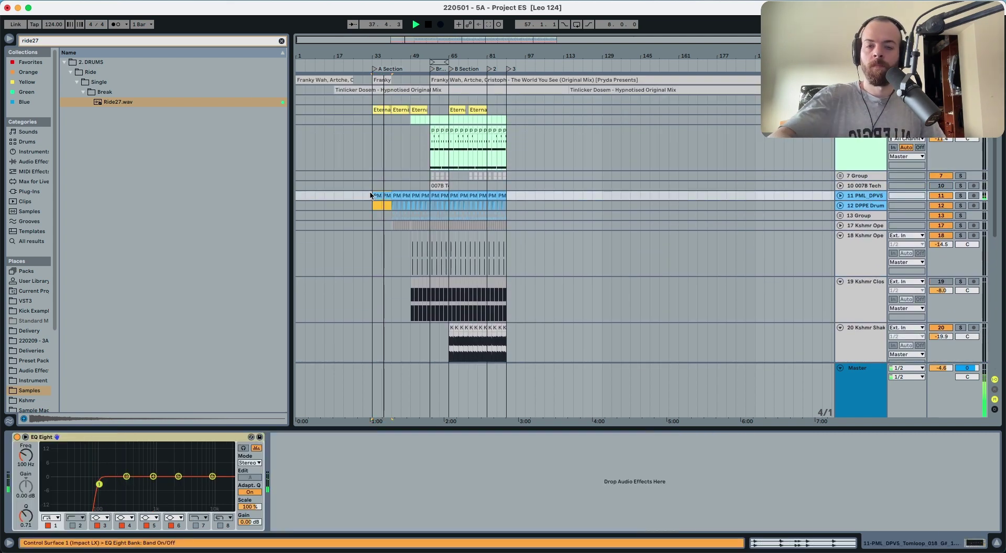
click(840, 196)
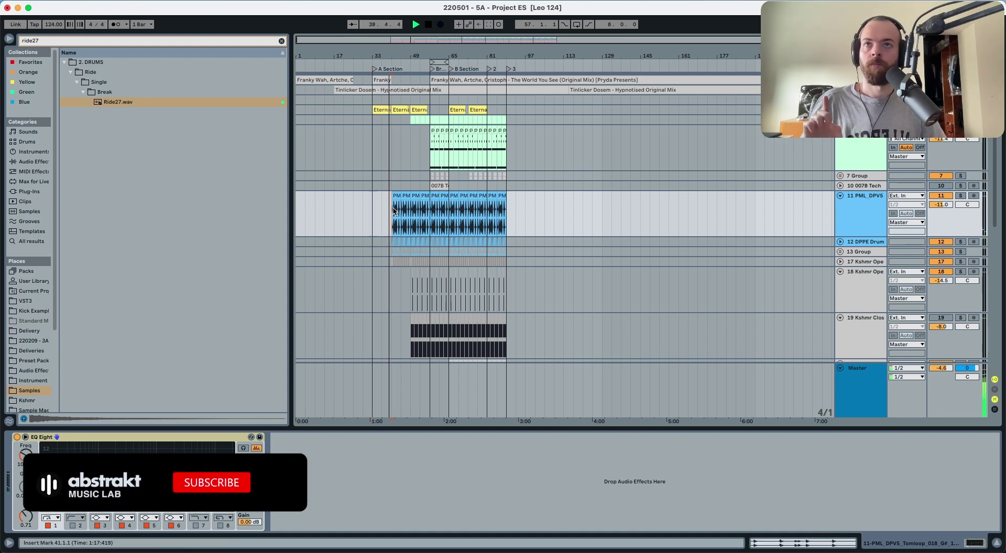
drag(392, 207, 411, 207)
key(Delete)
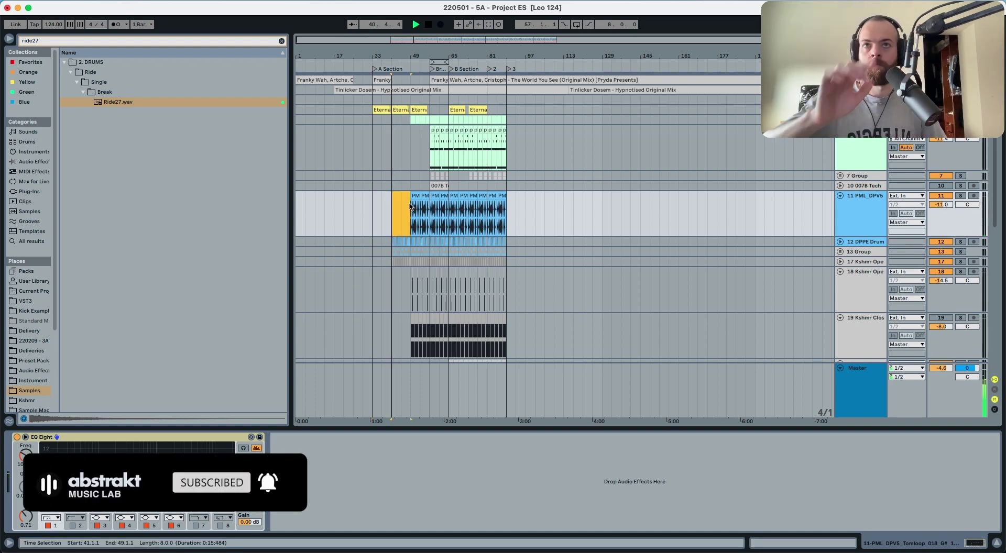
Move the DPPE Drum track, the group below it and the Kshmr Open track above the PML_DPVS track, and hide the plug-in window.
click(857, 243)
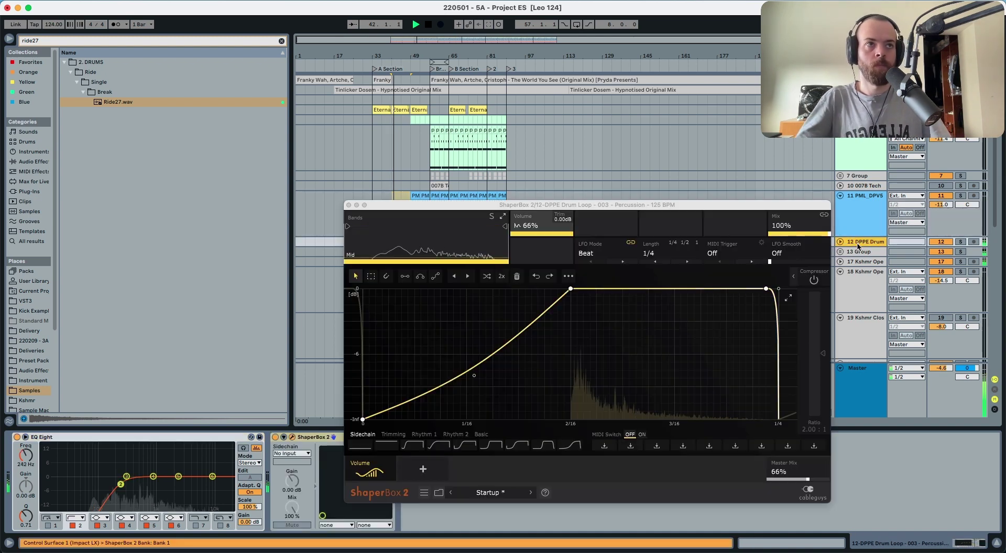
shift+click(859, 262)
drag(859, 262, 536, 204)
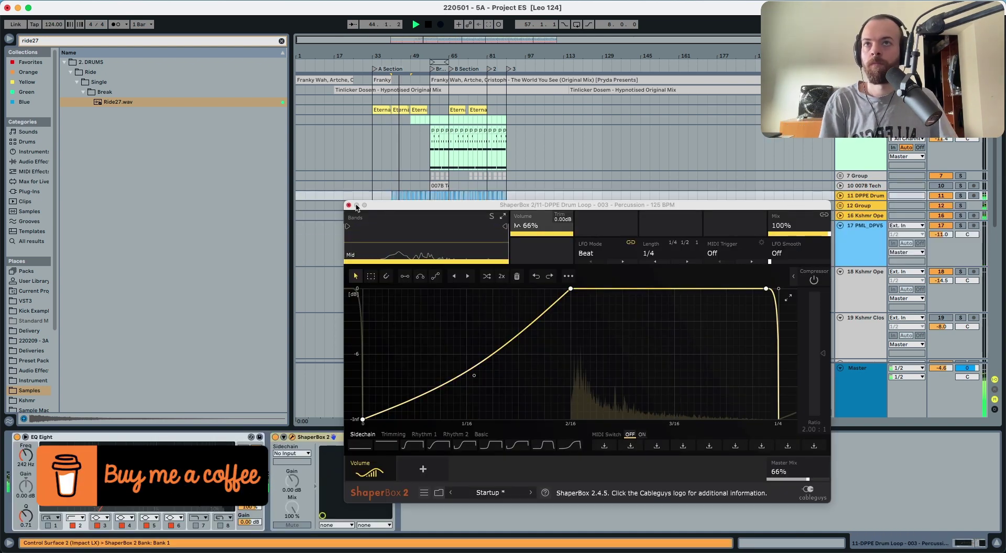
key(super+alt+p)
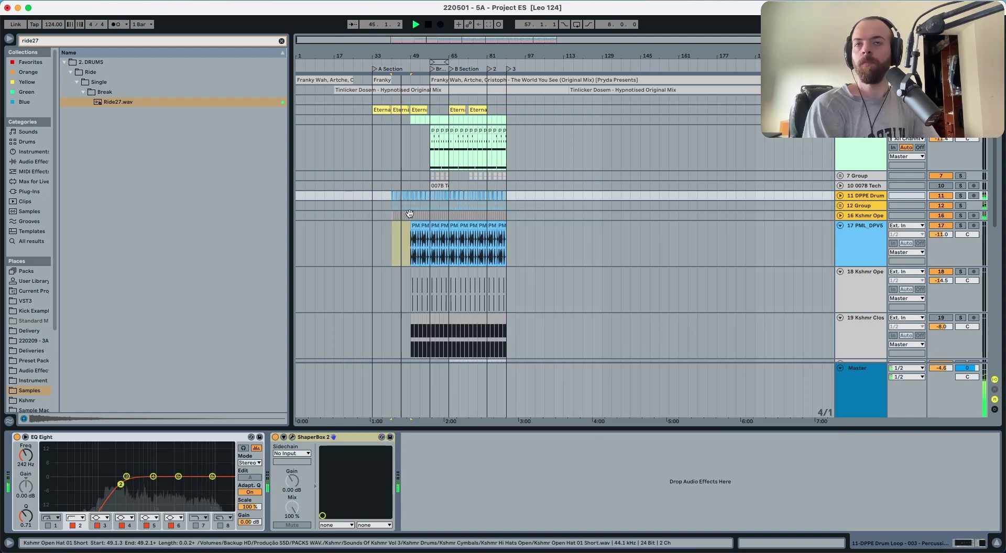
Select bars 41 to 49 on the PML_DPVS Tomloop track and collapse all the tracks.
click(408, 235)
scroll(413, 237, down, 1)
scroll(413, 237, down, 2)
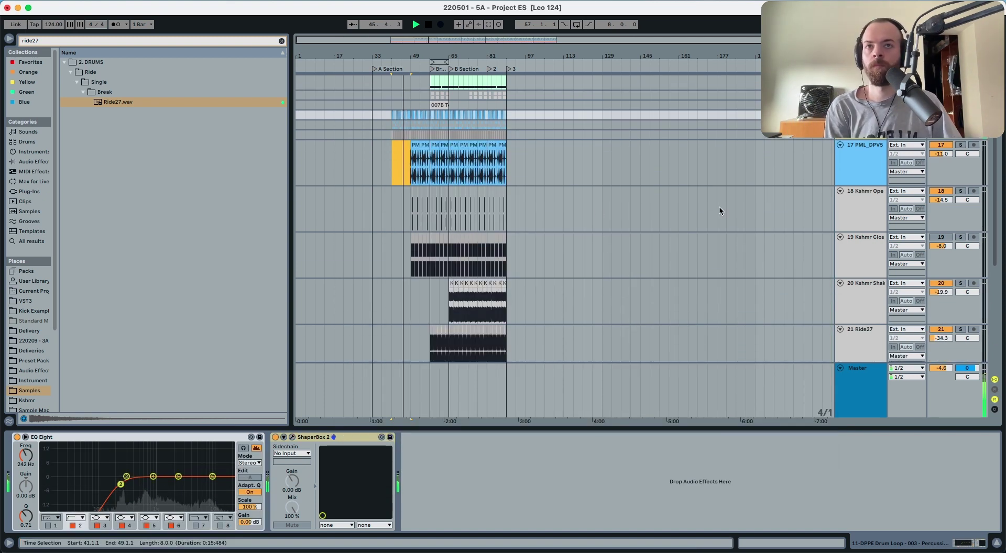
click(861, 196)
key(alt+u)
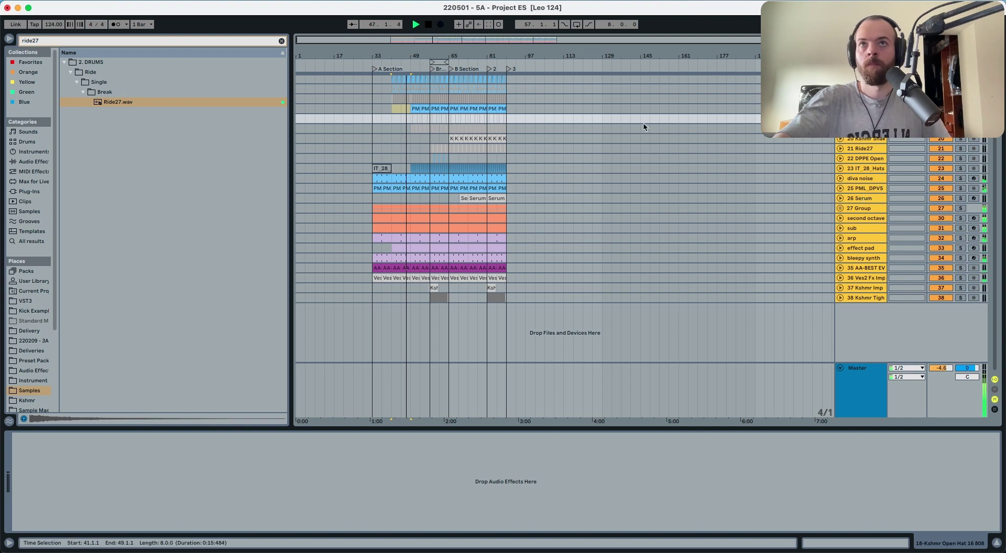
Move the IT_28_Hats track above Ride27 and the Kshmr Shaker track below the DPPE Open Hat track.
click(727, 170)
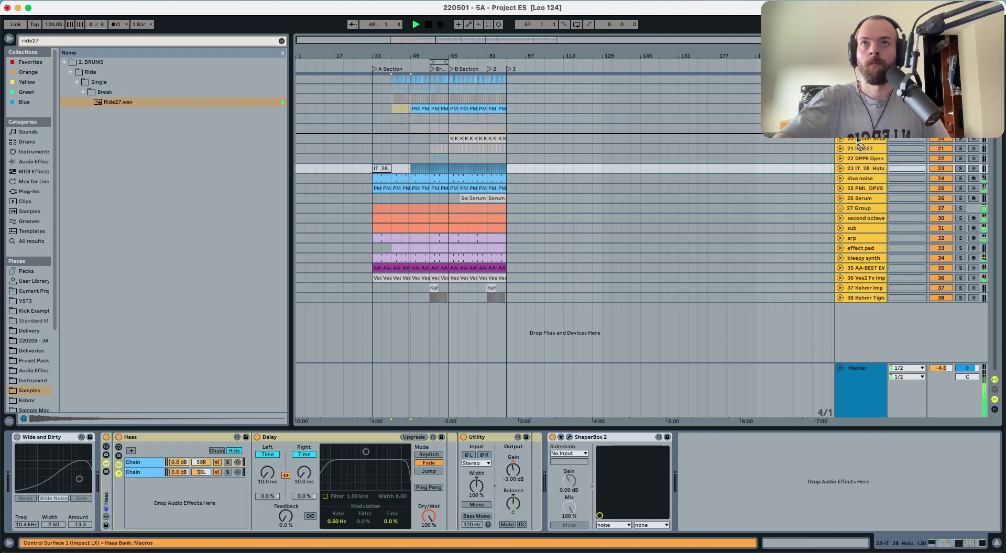
click(861, 168)
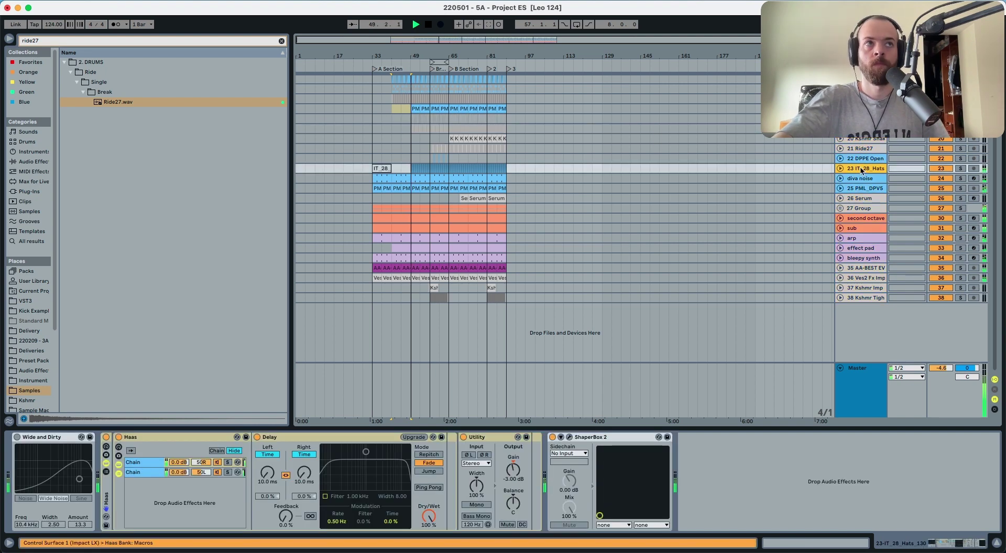
mouse_move(862, 169)
mouse_down()
mouse_move(870, 134)
mouse_move(866, 161)
mouse_move(853, 160)
mouse_up()
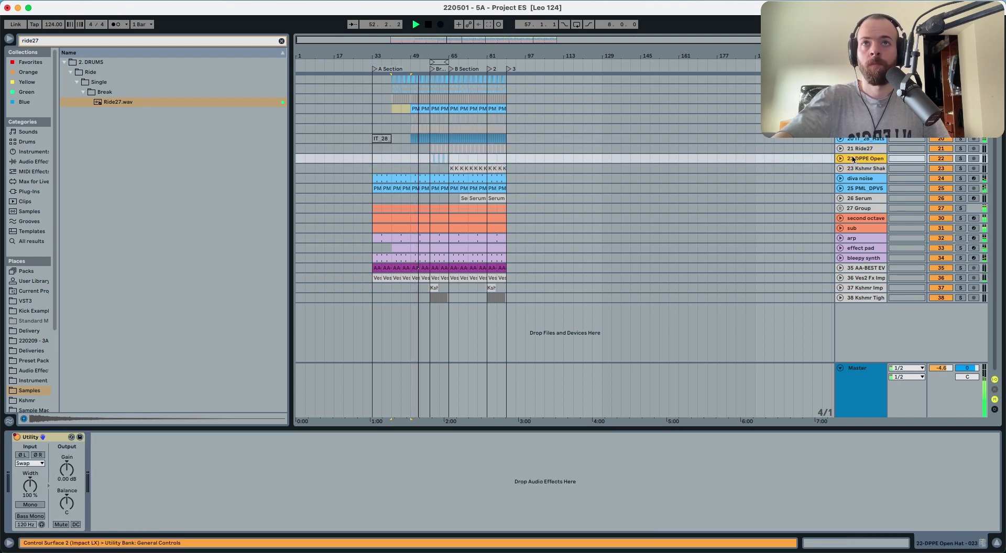
Expand the DPPE Open Hat track and briefly solo it during the Bridge to hear its hits.
click(841, 159)
drag(432, 58, 432, 56)
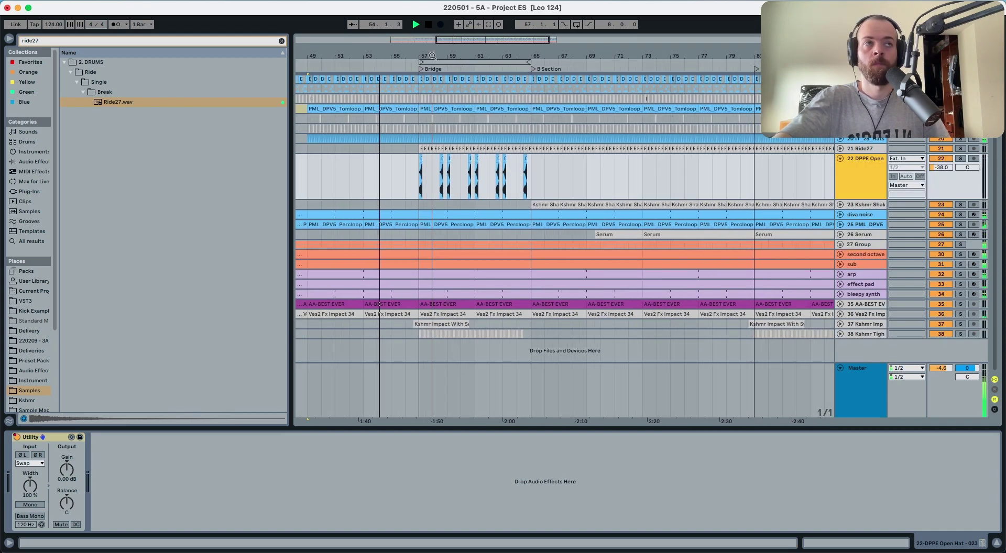
click(421, 172)
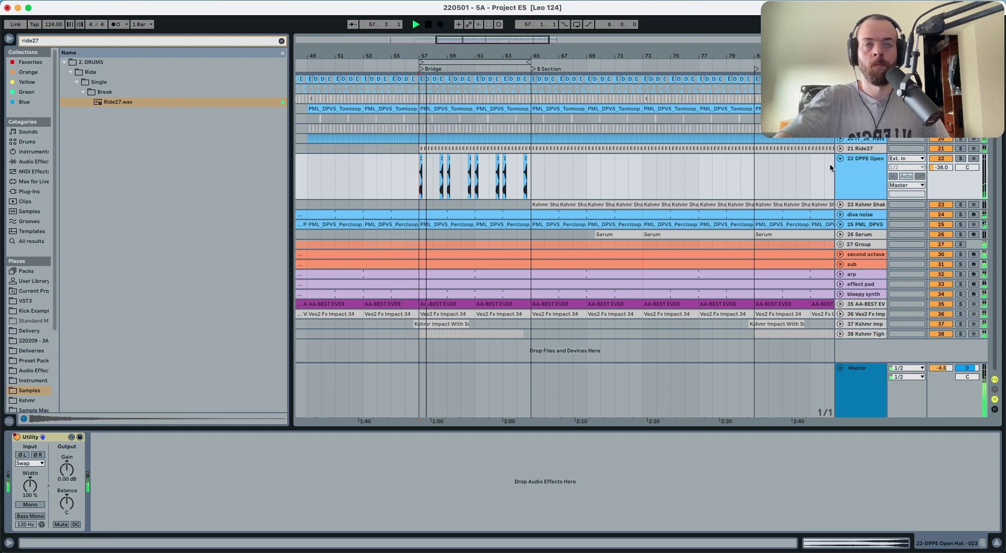
click(962, 159)
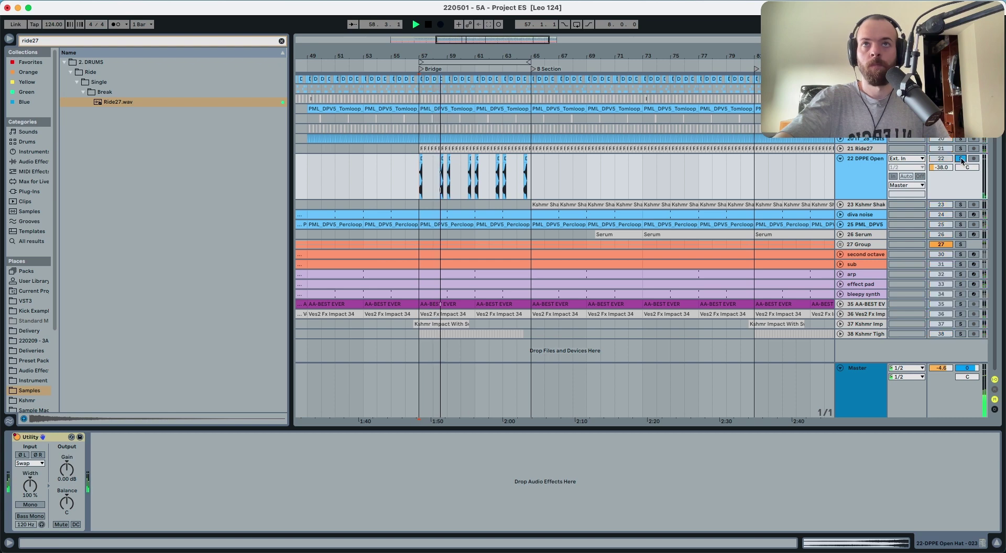
click(961, 159)
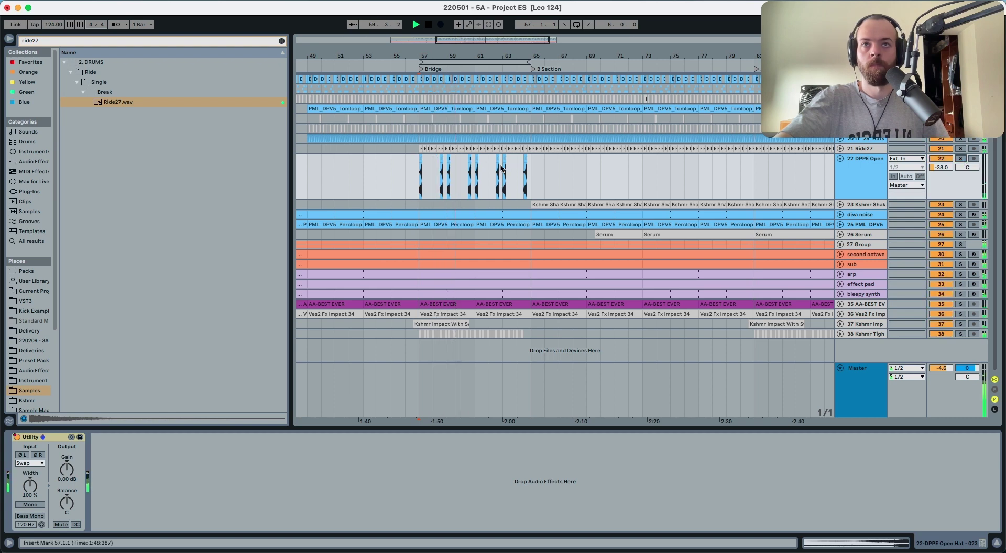
Duplicate the DPPE Open Hat clips of bars 57 to 65 three times so they run up to bar 89.
drag(421, 179, 531, 175)
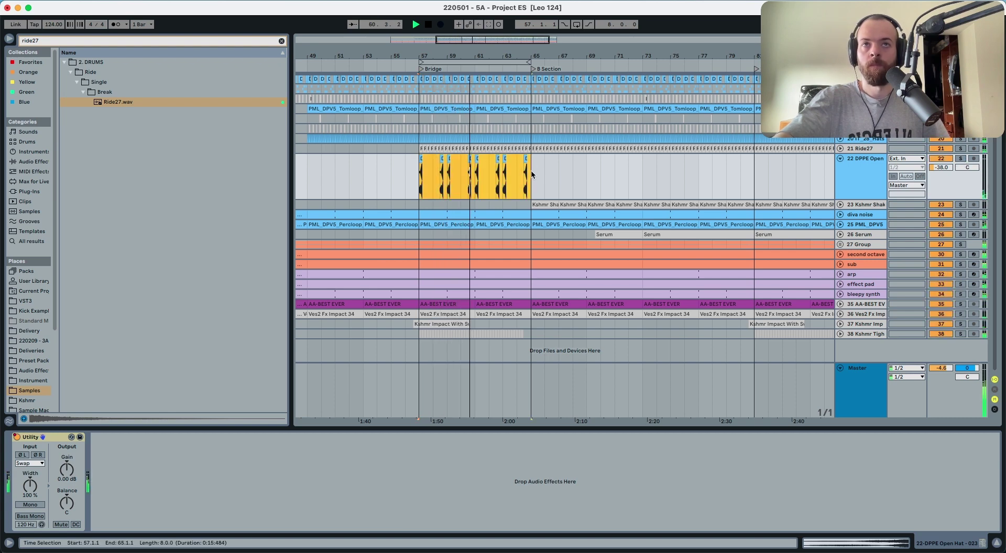
key(super+d)
key(super+d)
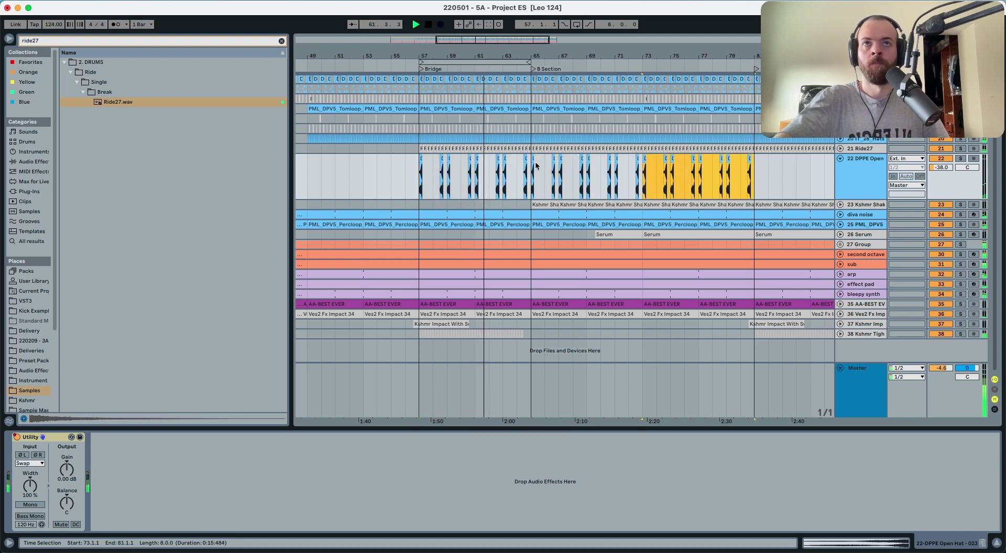
key(super+d)
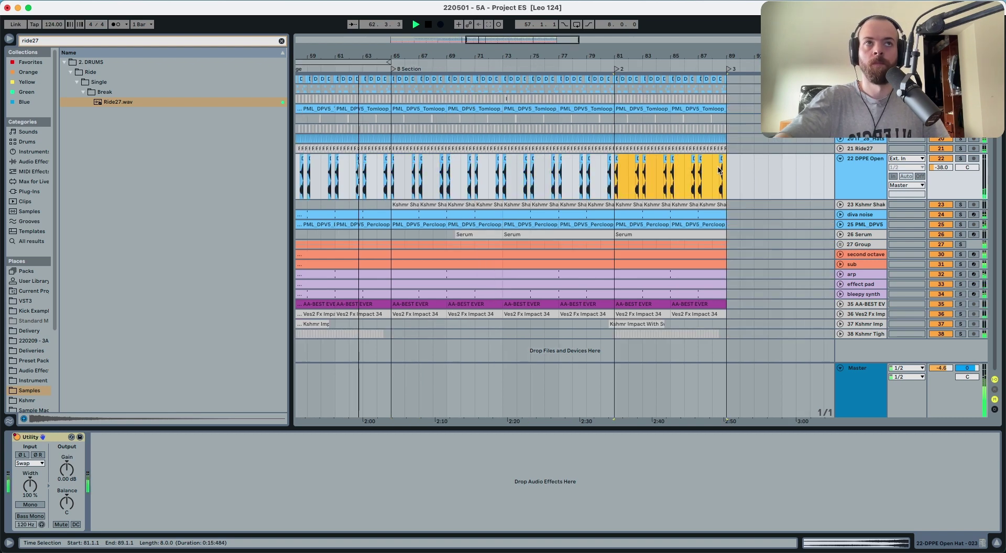
Try moving the diva noise and PML_DPVS Percloop tracks above the DPPE Drum track, and undo the move.
scroll(620, 155, left, 5)
drag(494, 56, 494, 31)
click(862, 215)
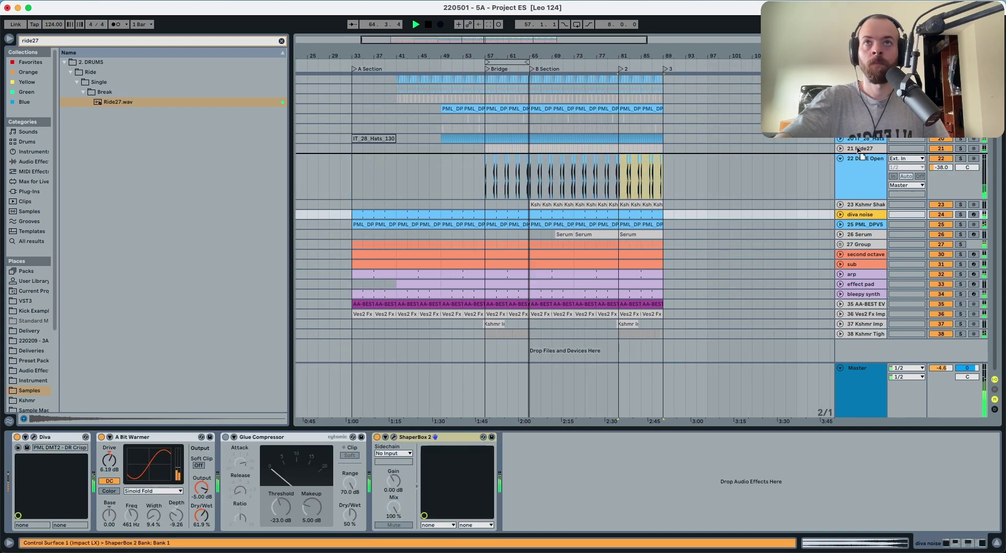
shift+click(862, 224)
scroll(862, 224, up, 3)
drag(861, 257, 860, 118)
scroll(860, 118, up, 2)
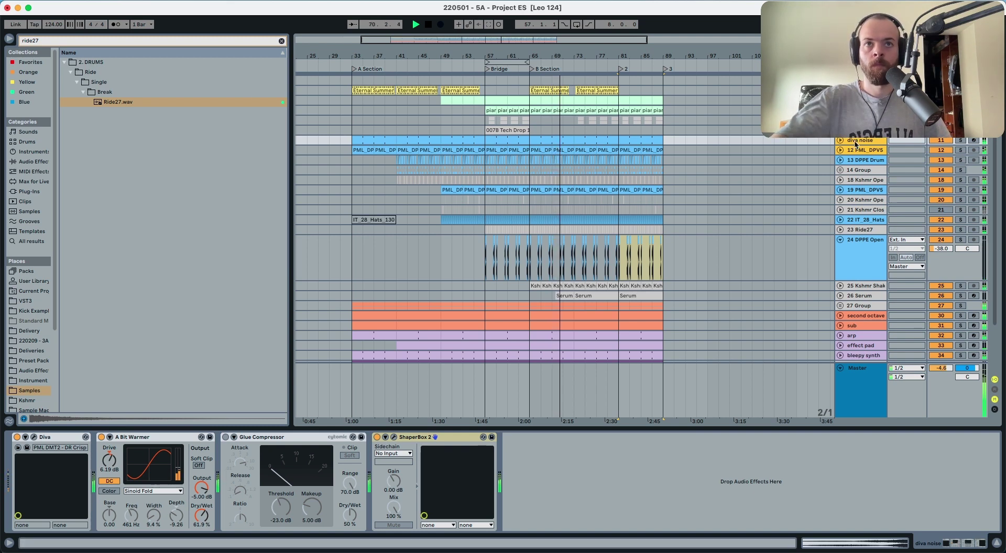
key(super+z)
scroll(864, 178, up, 1)
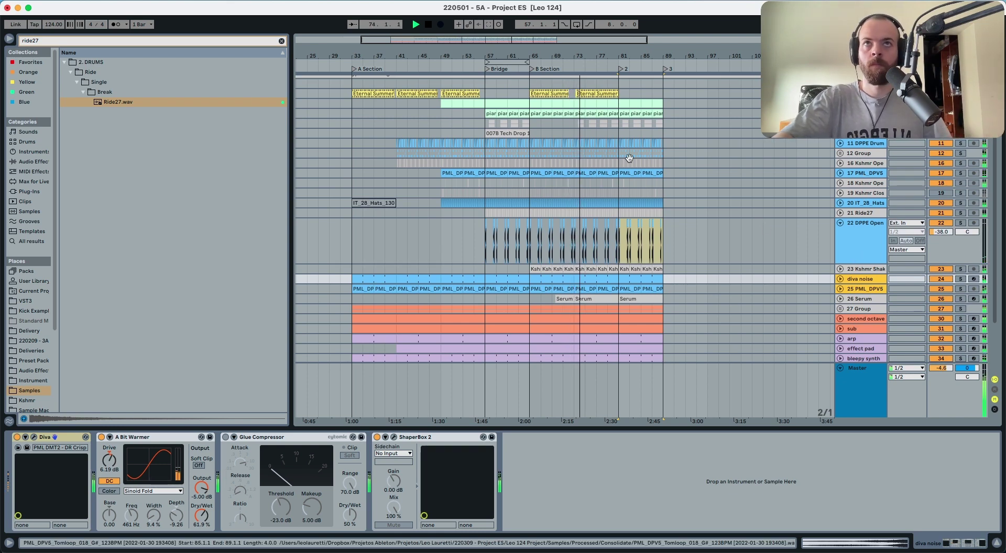
Select the piano track and expand it to show its clips from the Bridge to marker 3.
drag(441, 55, 443, 94)
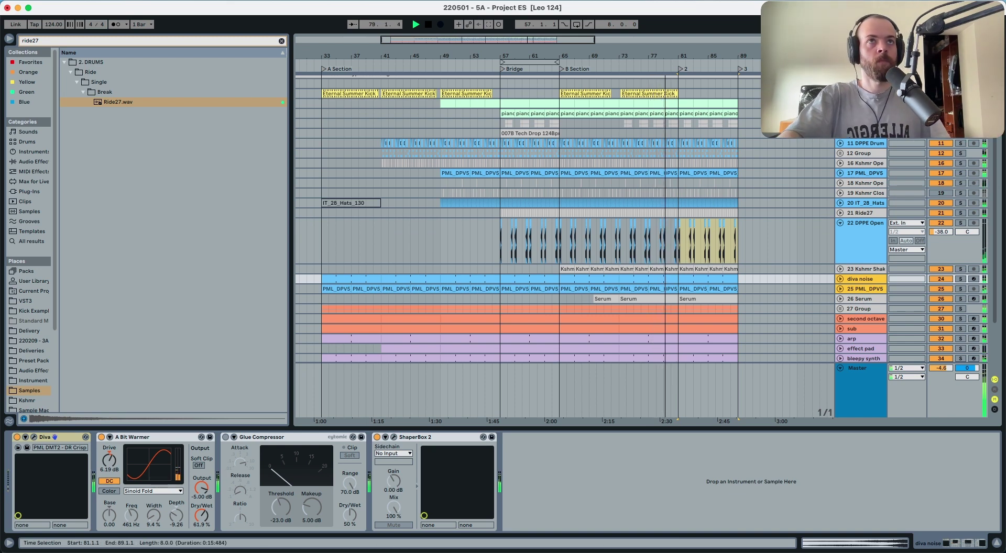
click(861, 113)
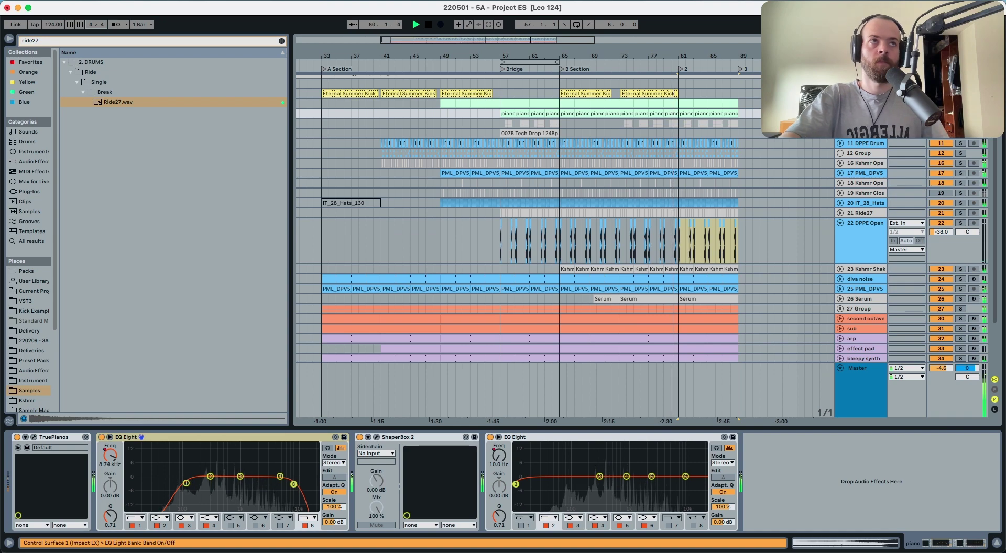
click(840, 114)
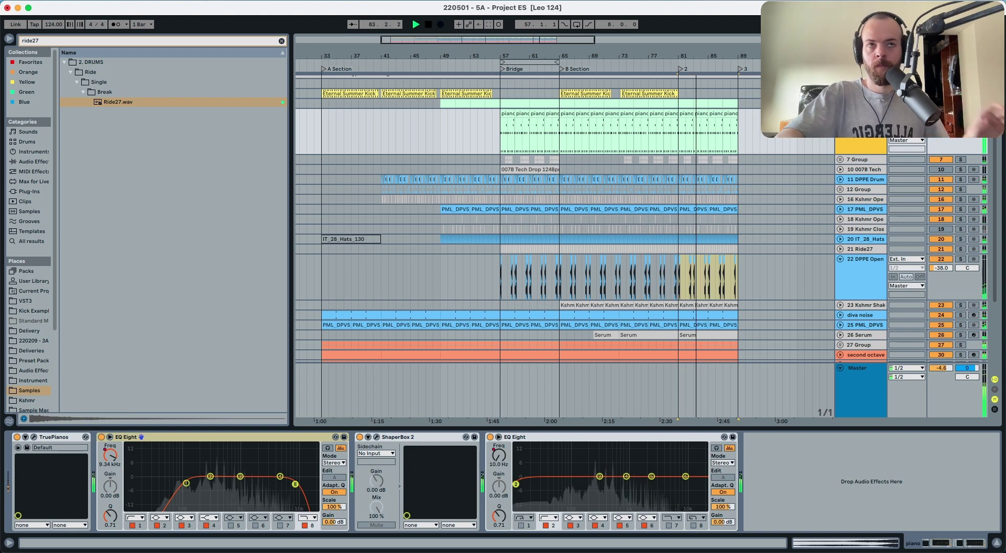
Expand the Serum track and stop playback just after marker 3 at bar 89.
scroll(828, 159, up, 1)
scroll(859, 286, down, 4)
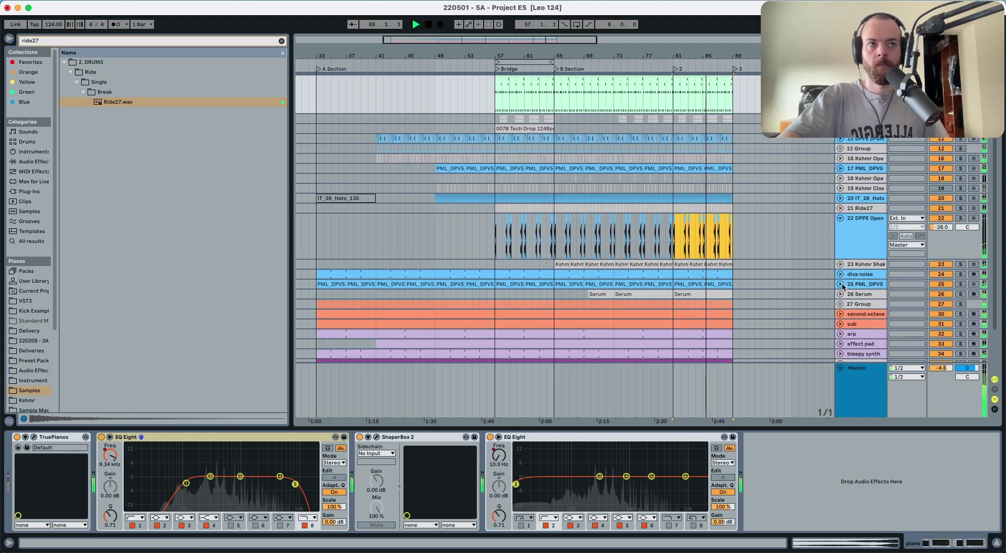
click(841, 285)
click(841, 283)
scroll(707, 255, down, 4)
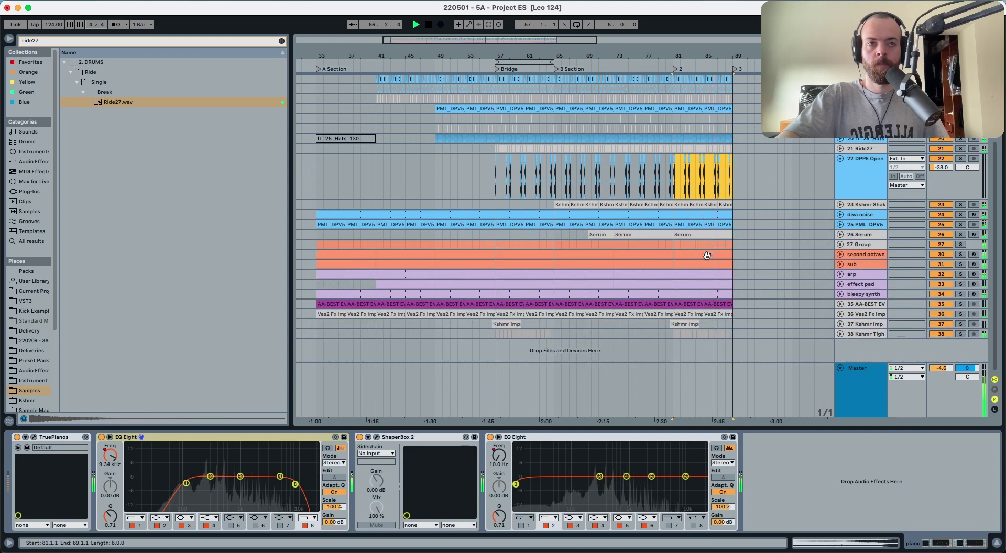
click(840, 235)
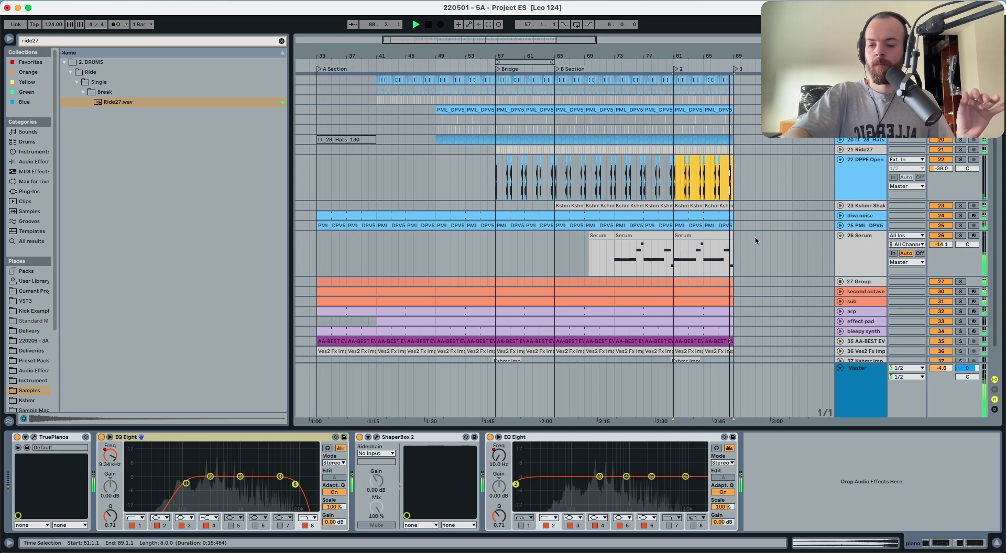
key(space)
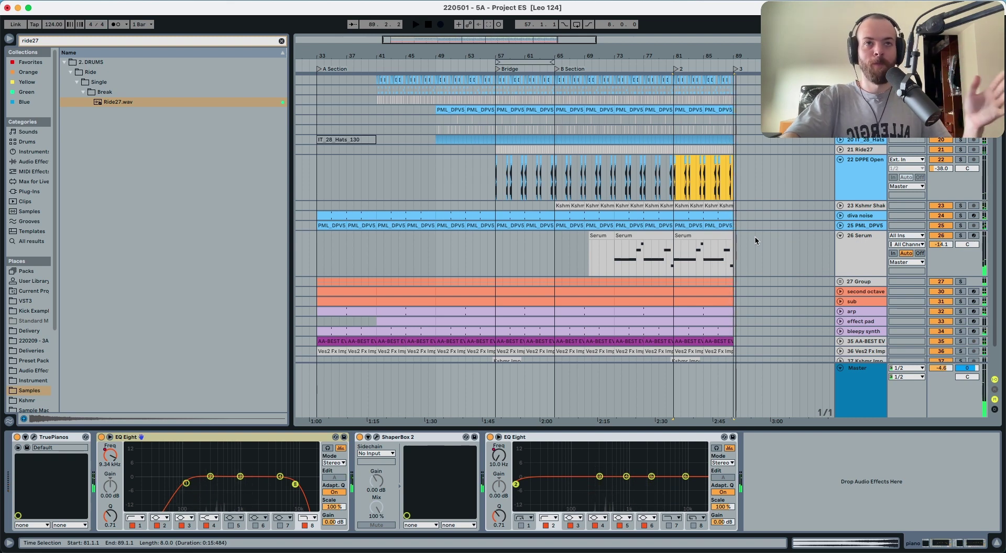
Select the contents of the piano track from bar 57 to bar 89.
scroll(755, 237, up, 5)
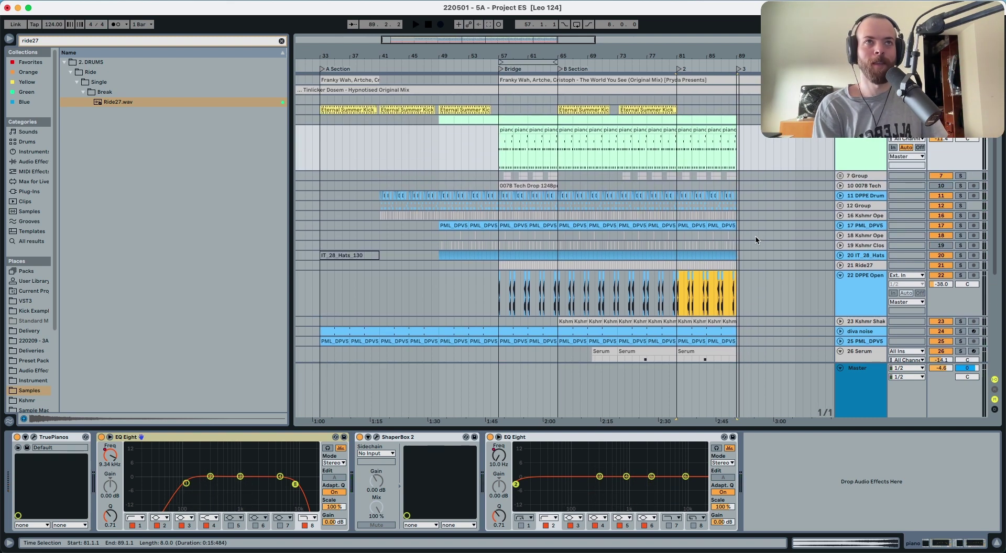
click(860, 149)
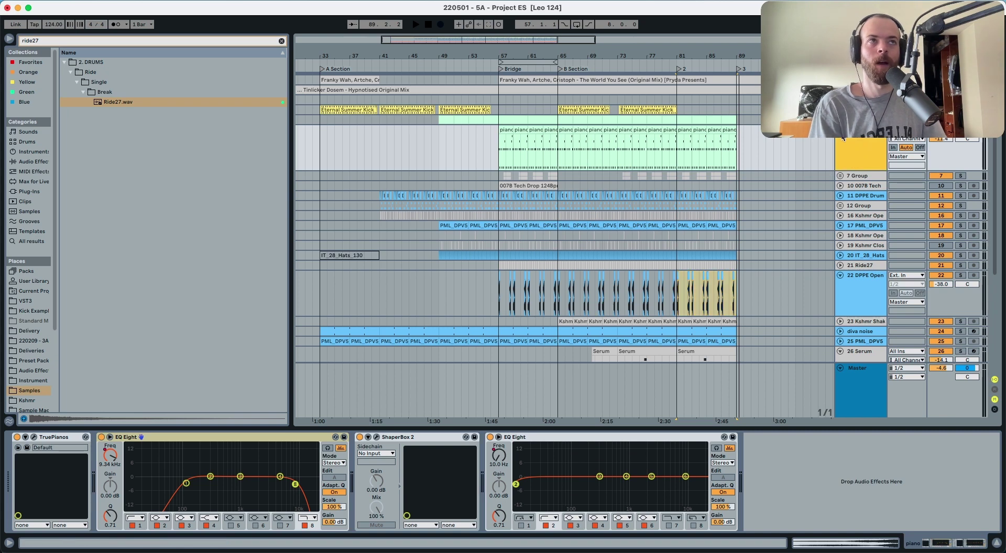
drag(496, 146, 643, 149)
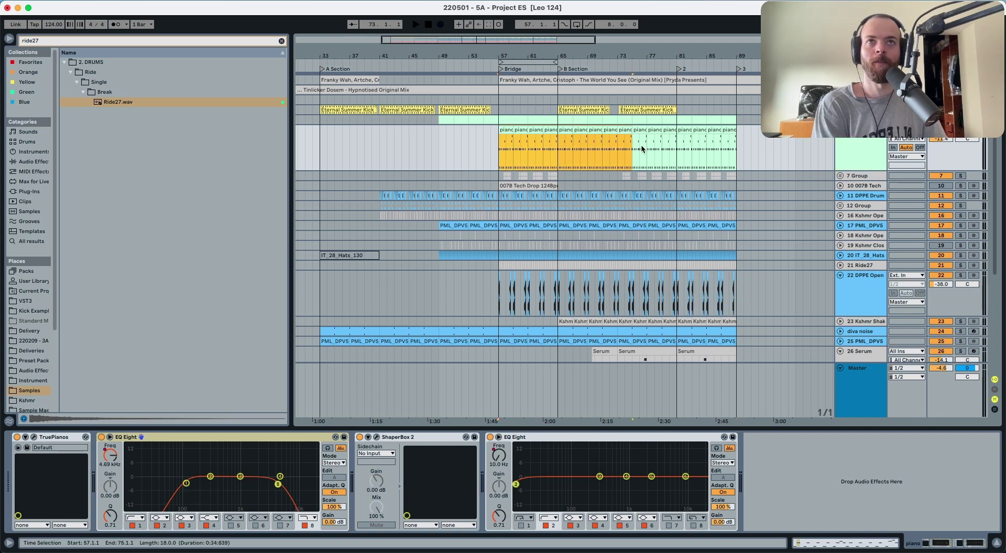
drag(734, 148, 734, 148)
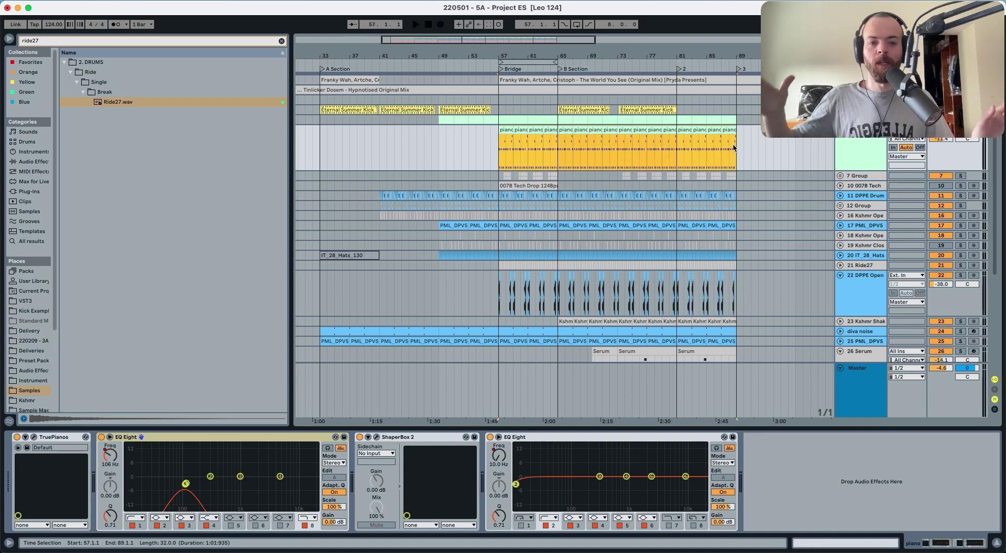